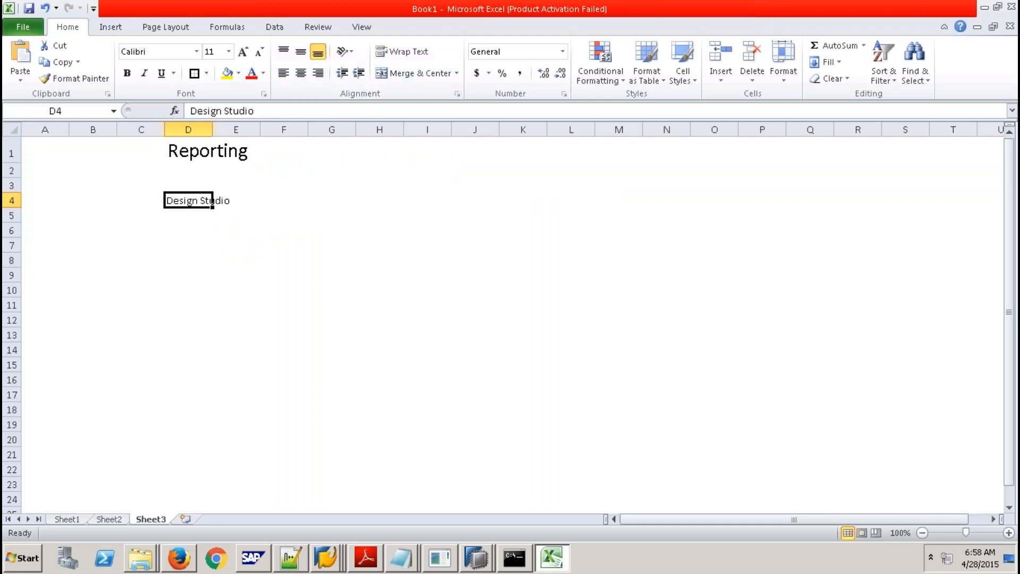
# Give cells D4:E4 a border and a yellow fill.
pyautogui.moveTo(185, 204); pyautogui.dragTo(242, 200)
pyautogui.click(194, 74)
pyautogui.click(227, 72)
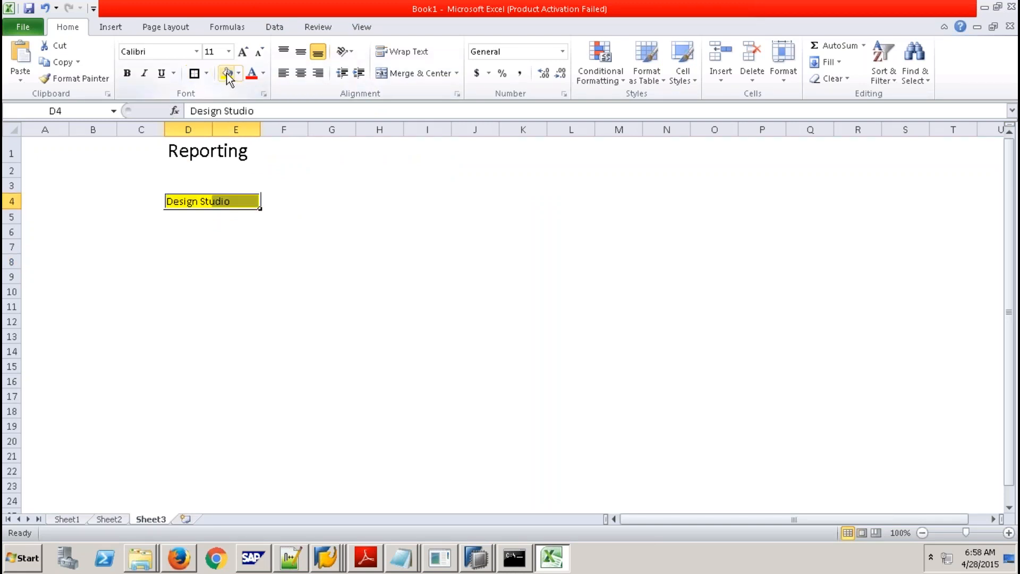
pyautogui.click(287, 209)
# Enter Dashbording Tool in G4 and HTML5 in G5.
pyautogui.click(312, 199)
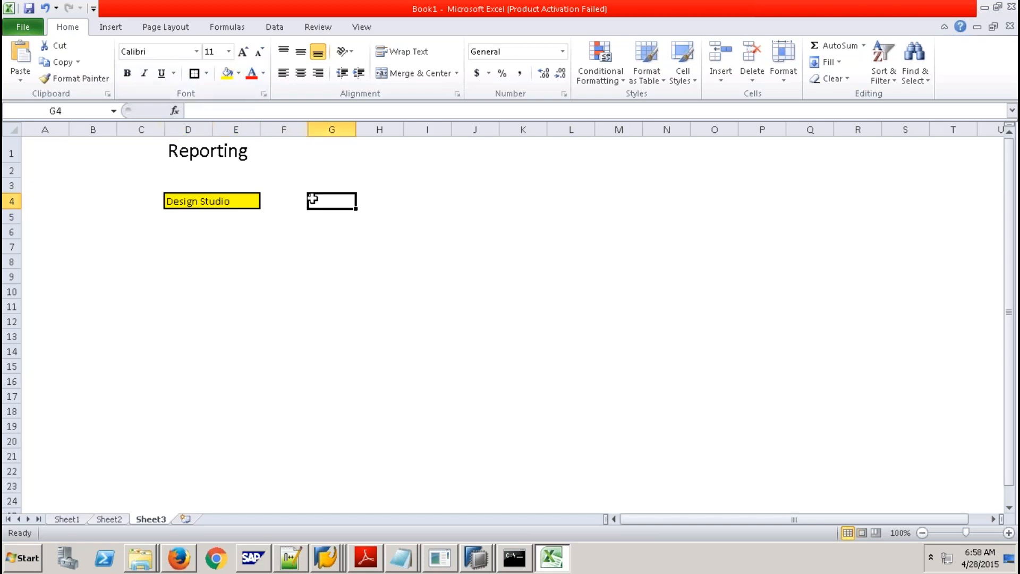
pyautogui.write('Das')
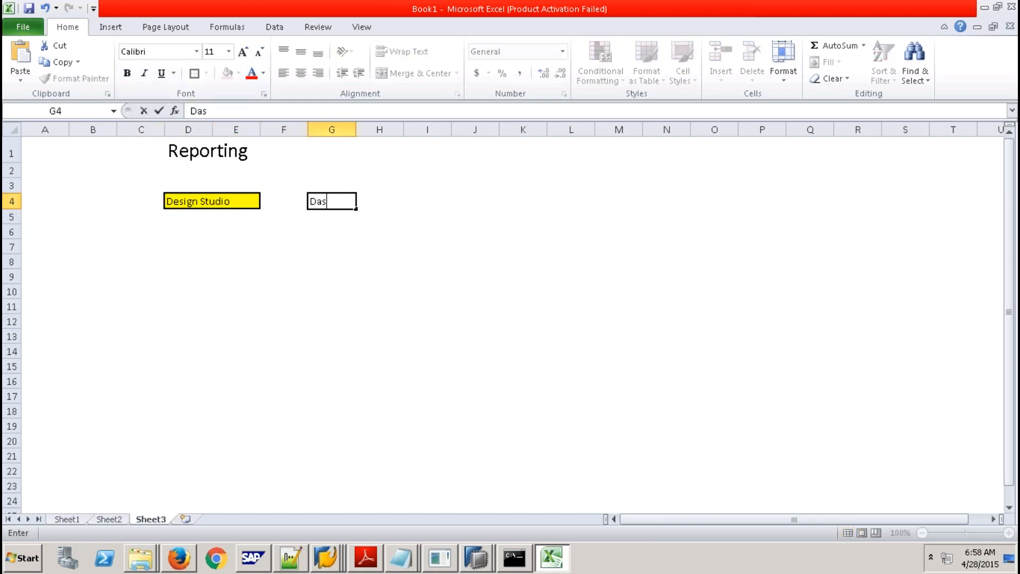
pyautogui.write('hbording')
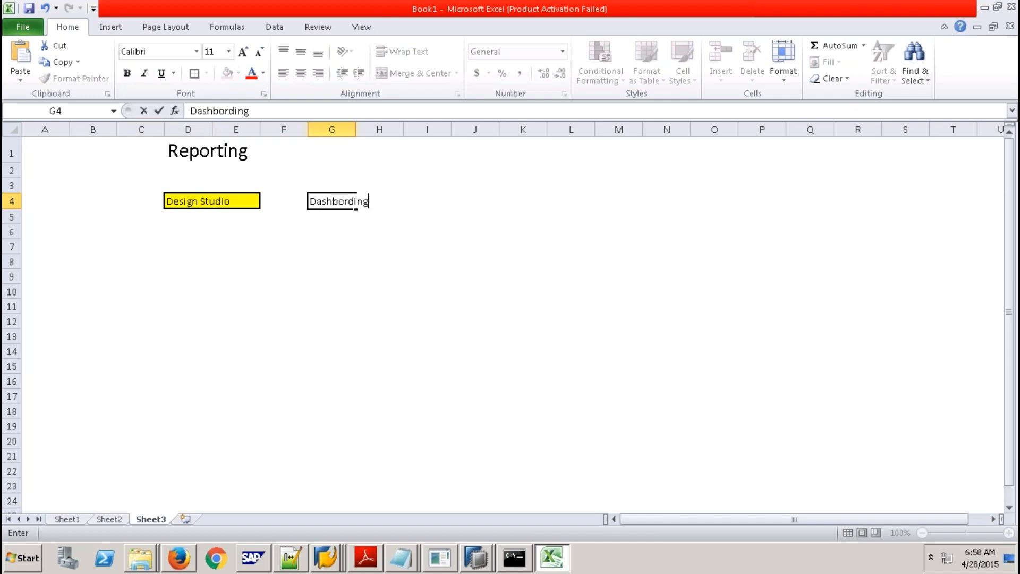
pyautogui.write(' Tool')
pyautogui.click(342, 244)
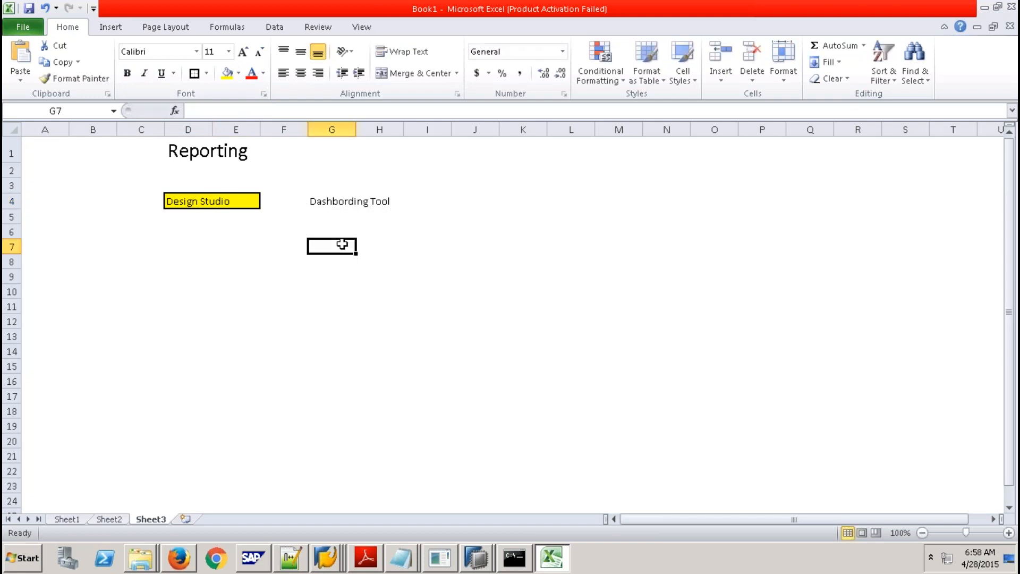
pyautogui.click(325, 214)
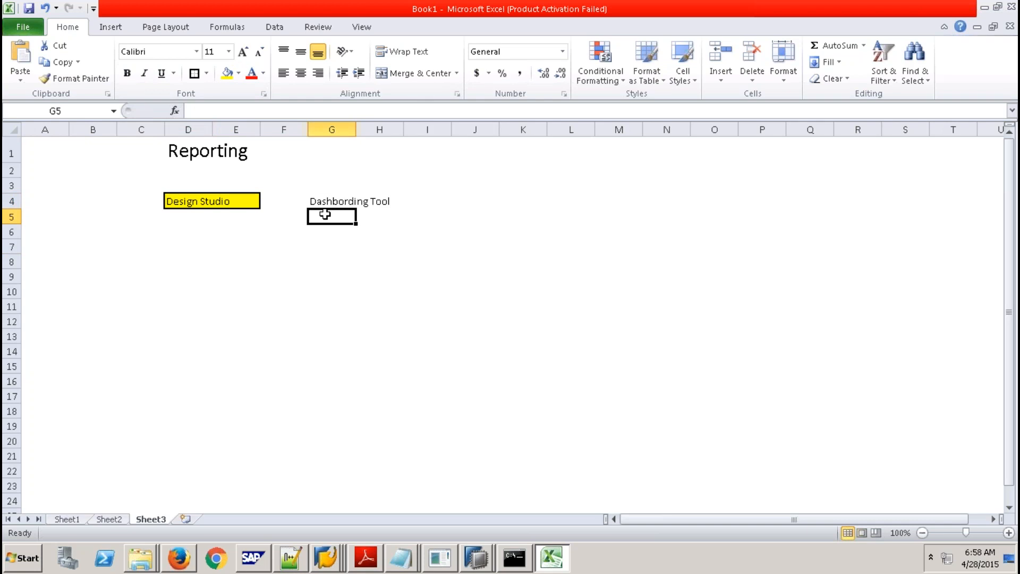
pyautogui.write('HTM')
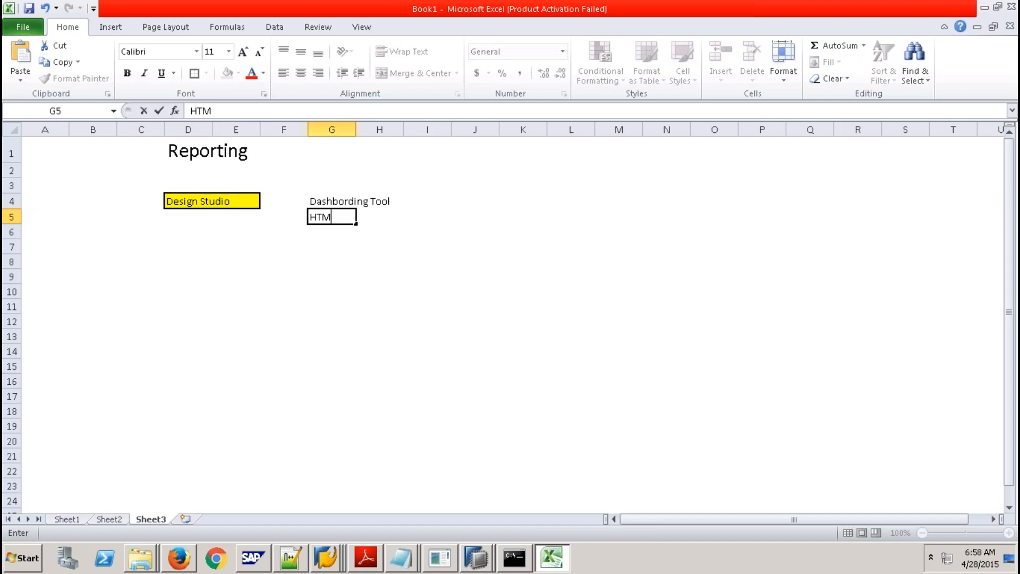
pyautogui.write('L%')
pyautogui.press('BackSpace')
pyautogui.write('5')
pyautogui.click(327, 233)
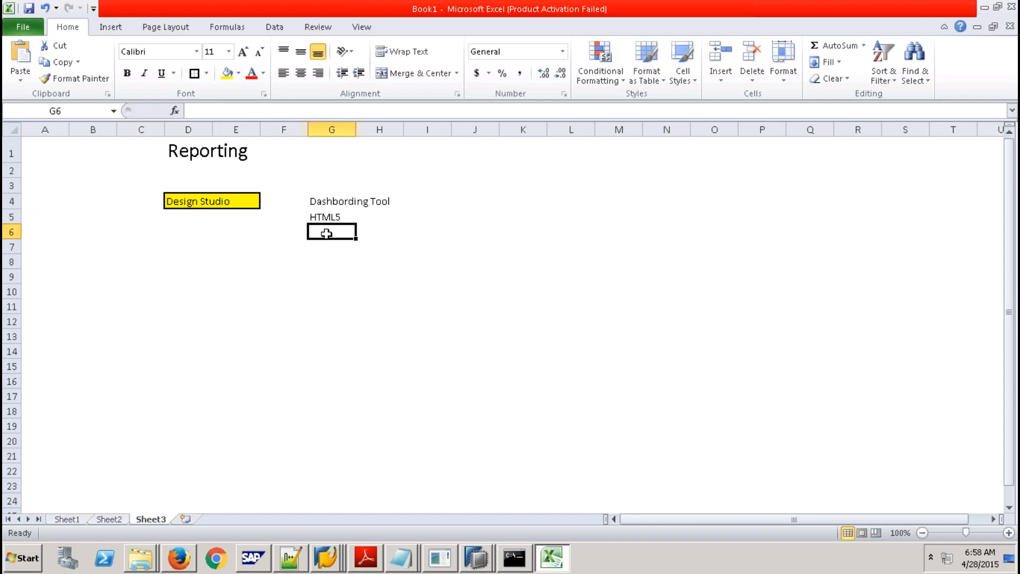
# Recheck D4:E4, then enter Bex WAD in G6.
pyautogui.click(329, 201)
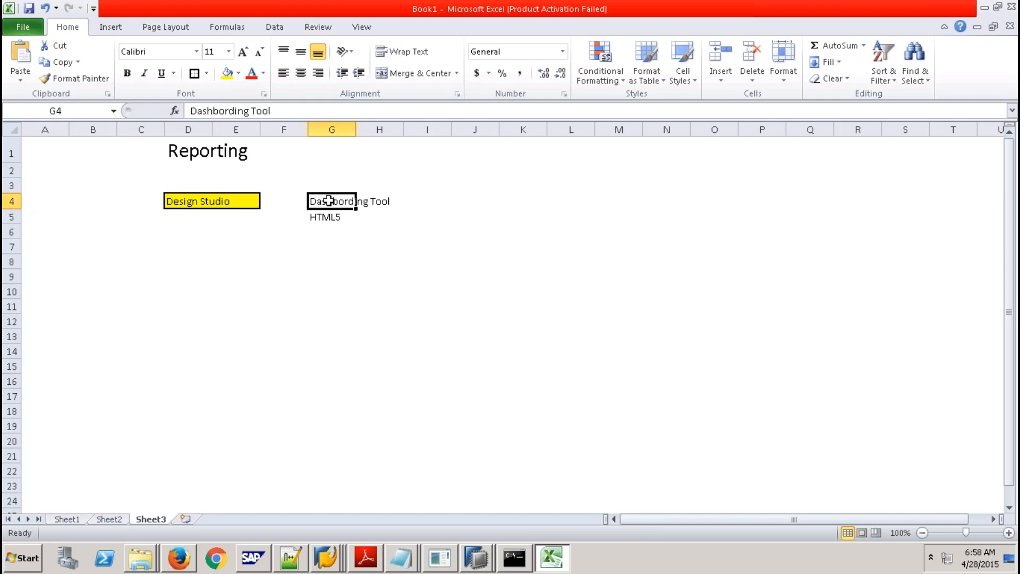
pyautogui.click(201, 200)
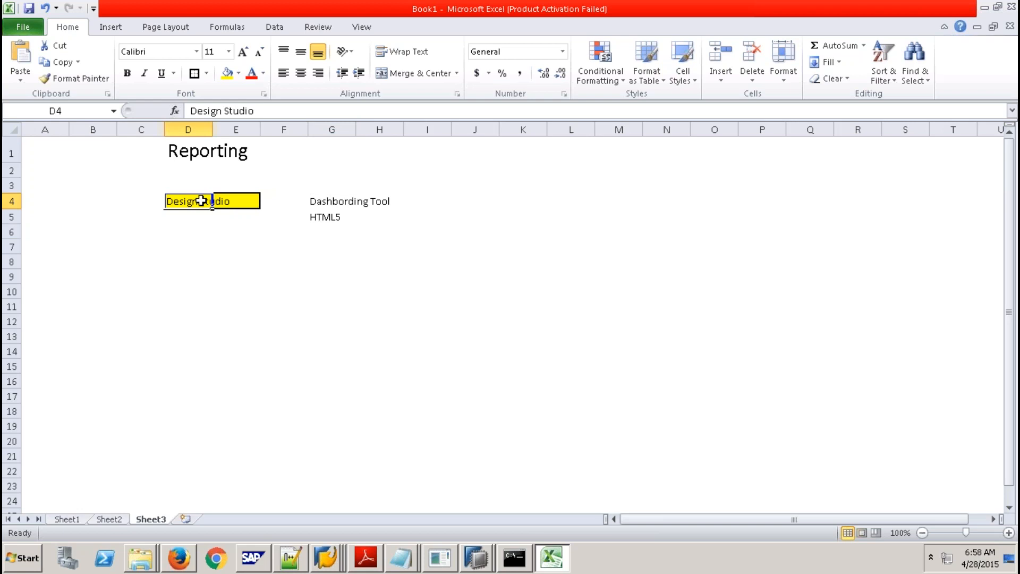
pyautogui.moveTo(201, 200); pyautogui.dragTo(255, 201)
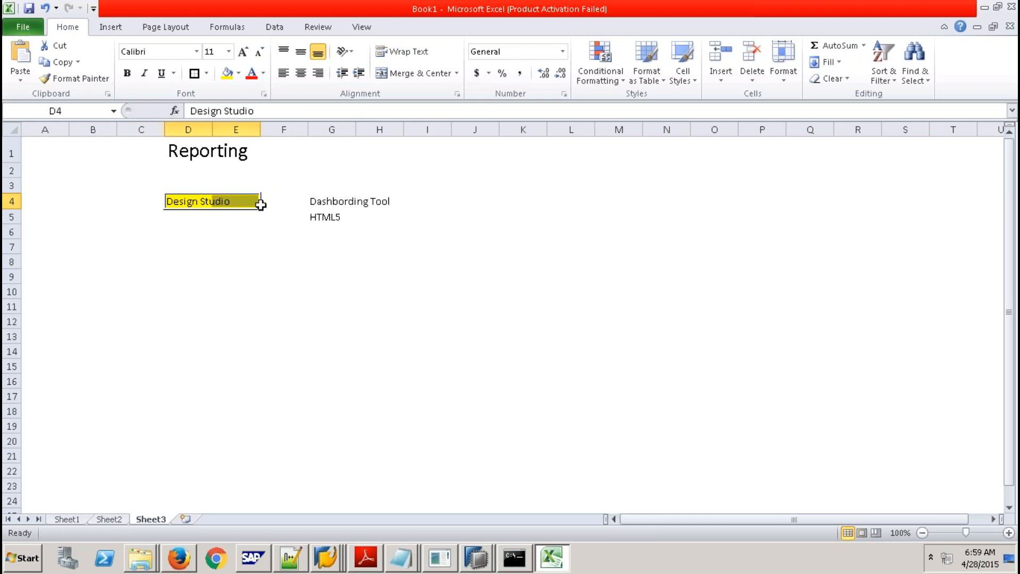
pyautogui.click(315, 239)
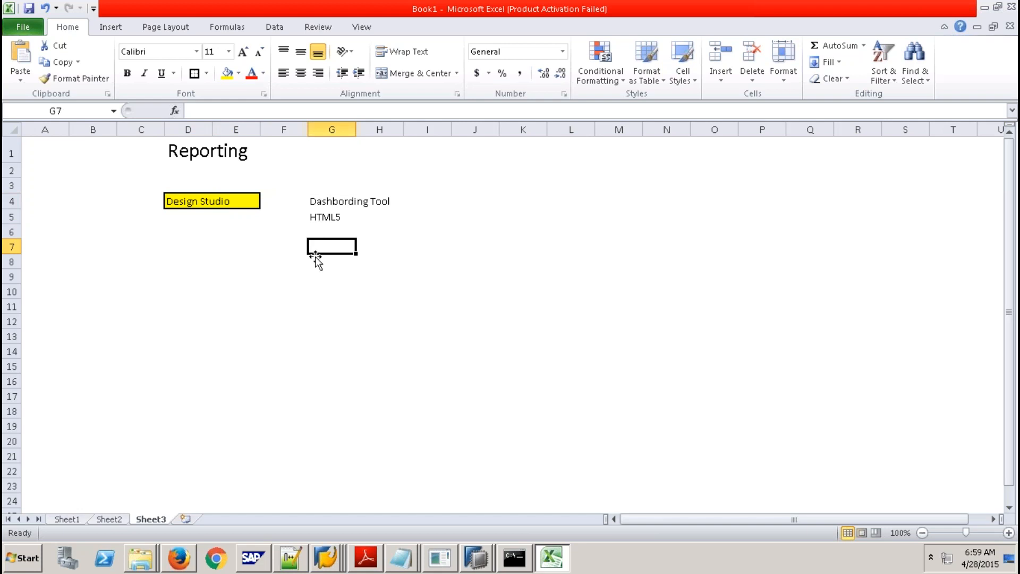
pyautogui.click(320, 231)
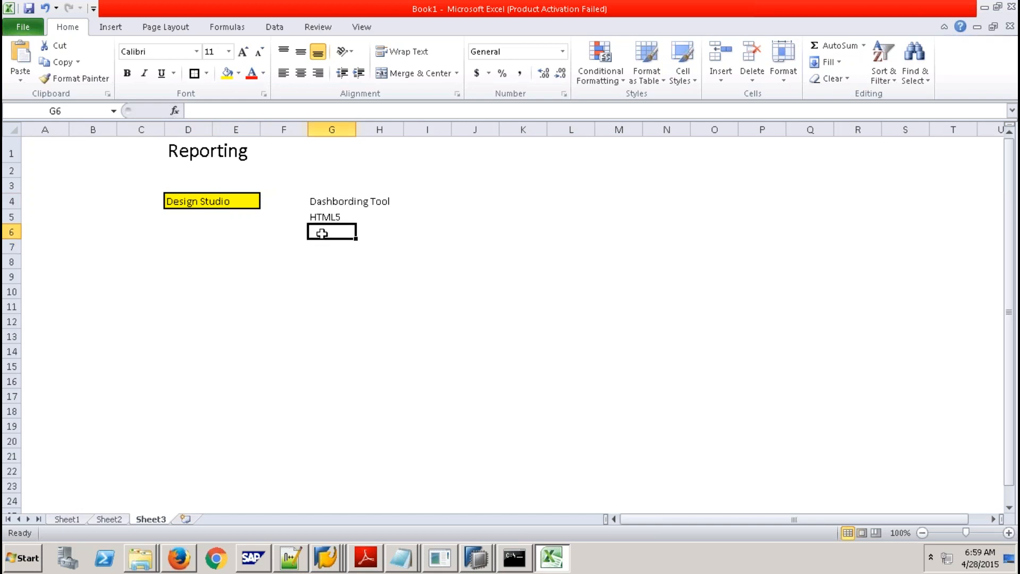
pyautogui.write('Bex WAD')
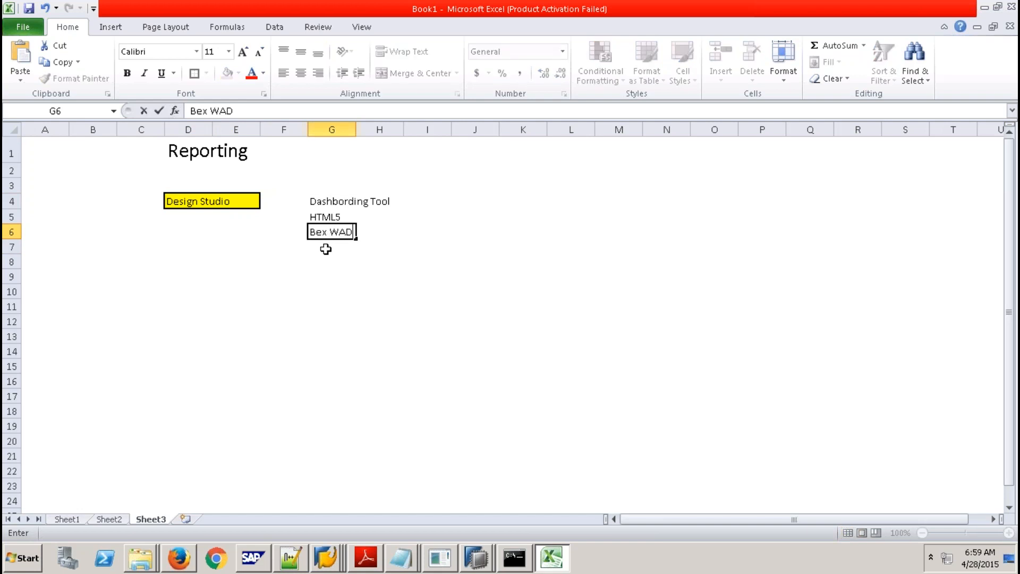
pyautogui.click(318, 244)
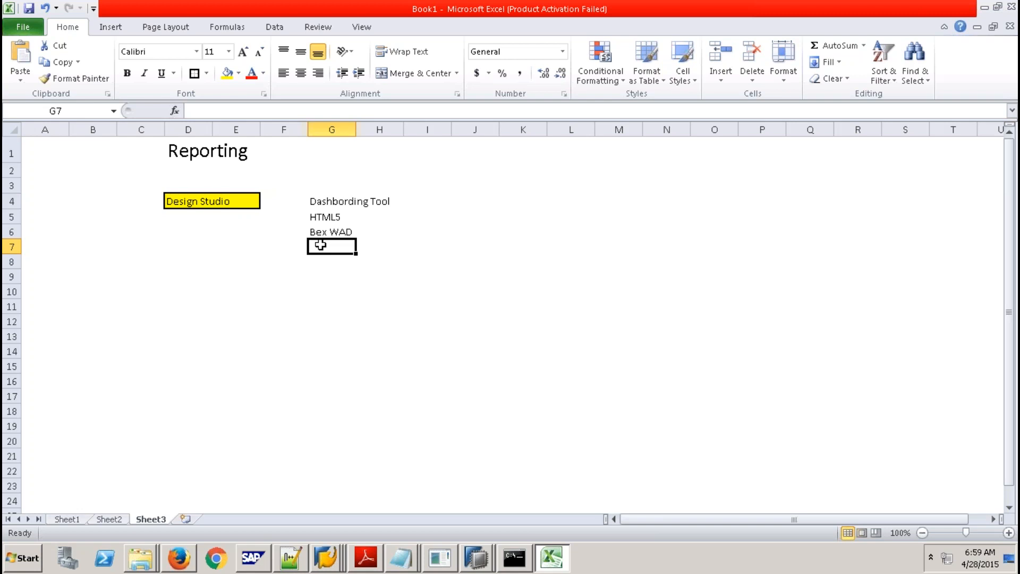
pyautogui.click(321, 274)
# Draw a thick border around H14:J17 and type the Design Studio (Client) label in H15.
pyautogui.moveTo(174, 199); pyautogui.dragTo(237, 201)
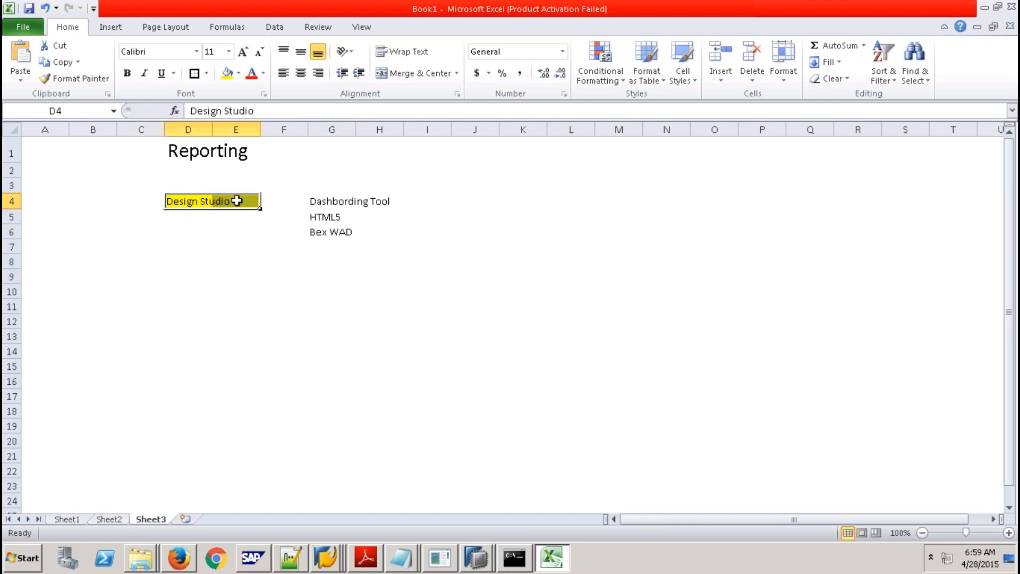
pyautogui.click(386, 319)
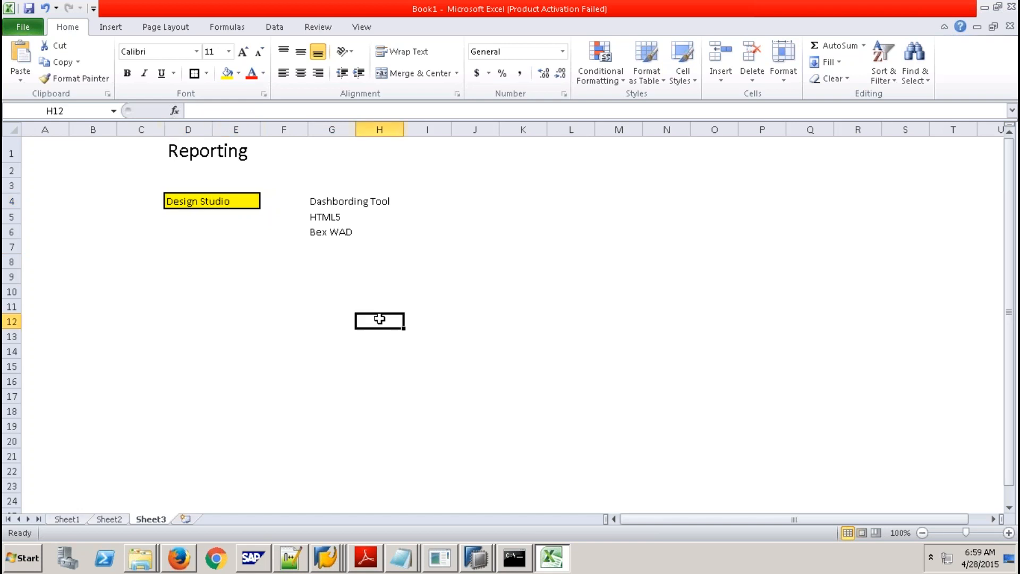
pyautogui.moveTo(391, 326); pyautogui.dragTo(467, 353)
pyautogui.moveTo(403, 344); pyautogui.dragTo(464, 396)
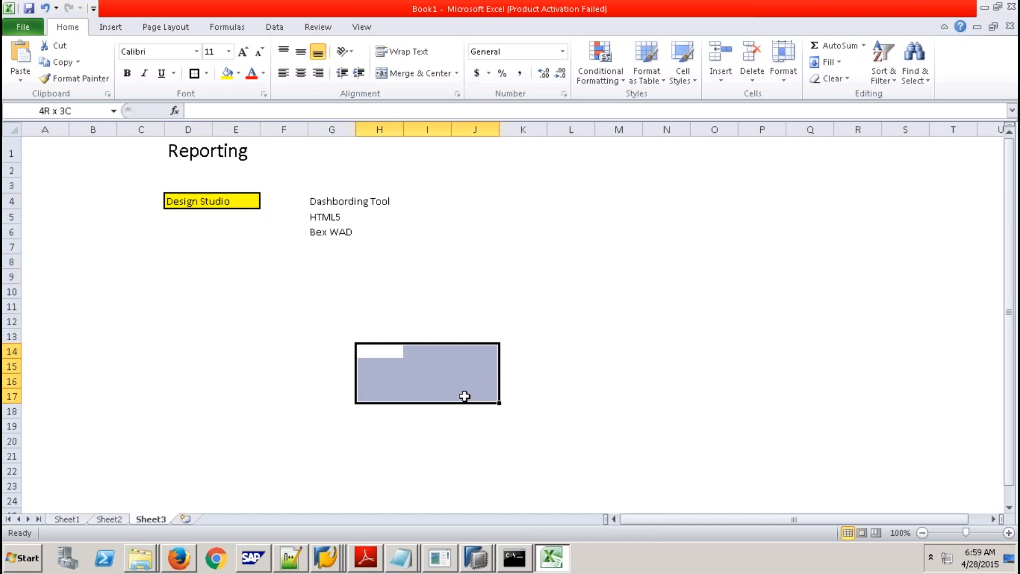
pyautogui.click(194, 75)
pyautogui.click(393, 370)
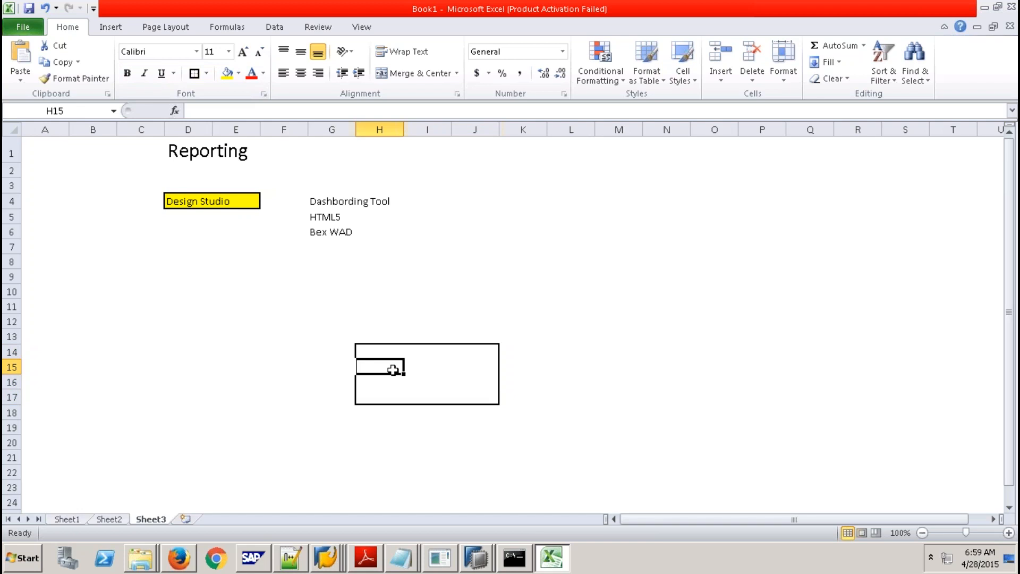
pyautogui.write('Dseign')
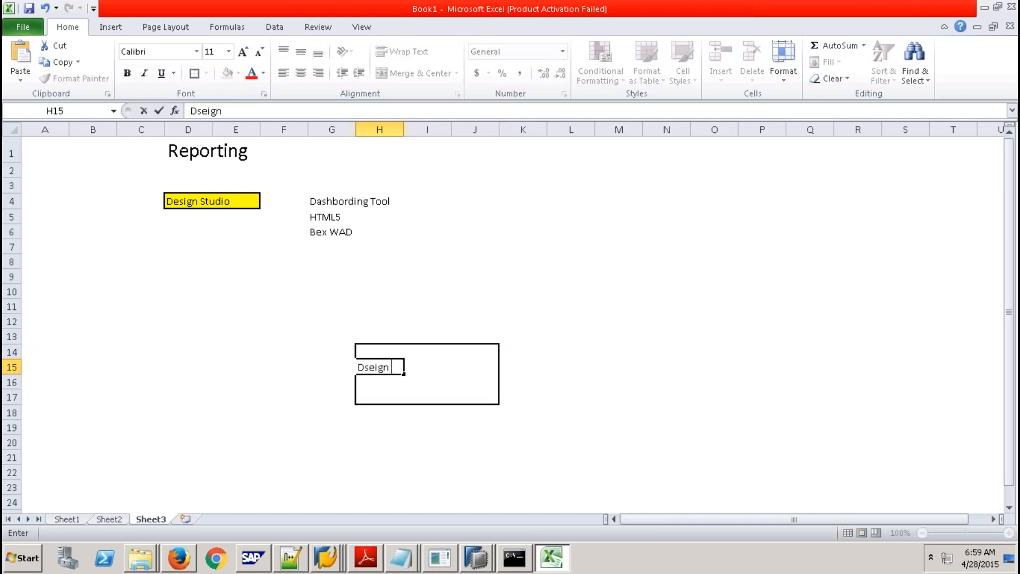
pyautogui.write(' Studio (Cl')
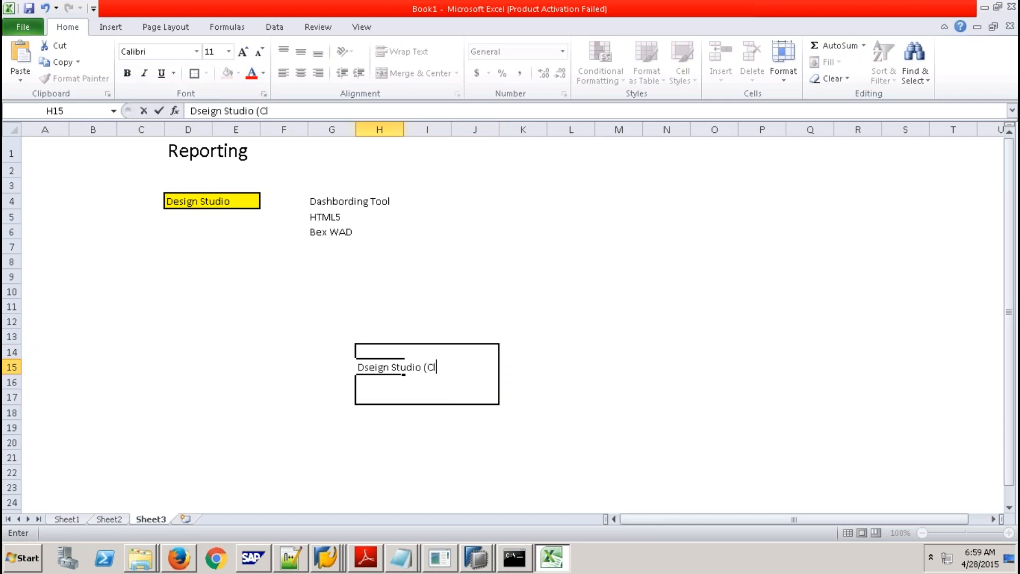
pyautogui.write('ient)')
pyautogui.click(549, 403)
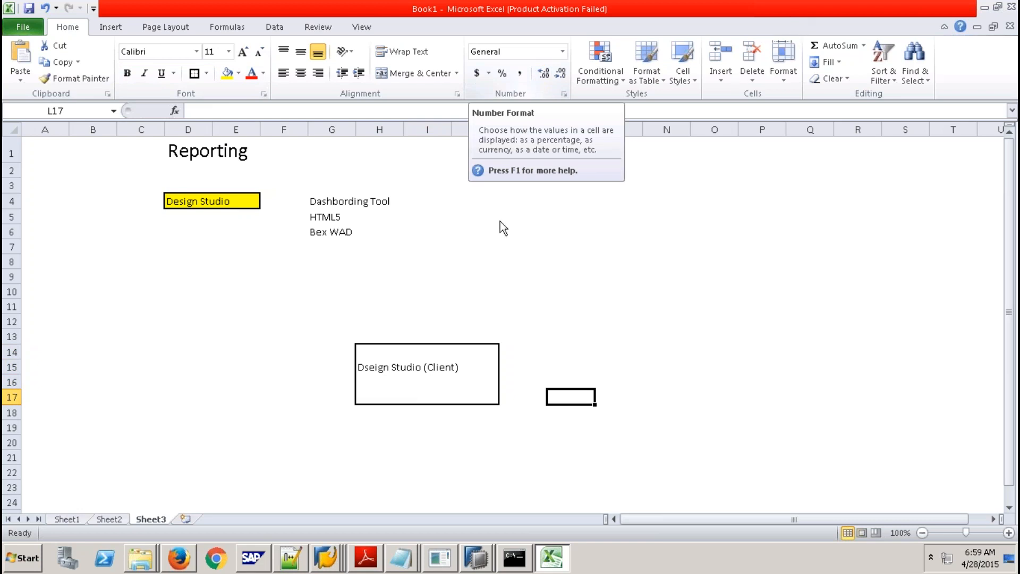
# Fix the misspelling in H15 so it reads Design Studio (Client).
pyautogui.click(373, 369)
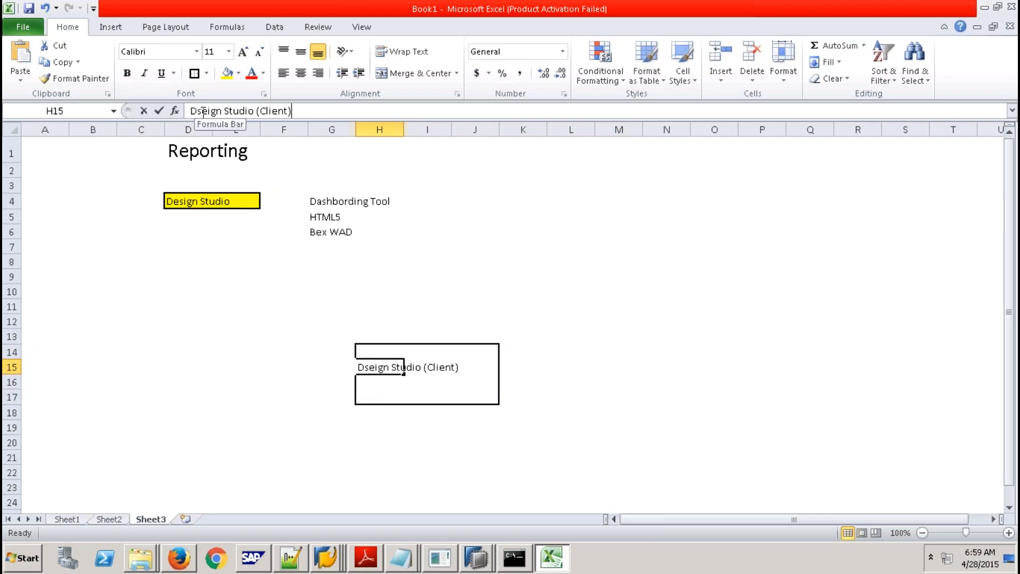
pyautogui.click(202, 111)
pyautogui.press('BackSpace')
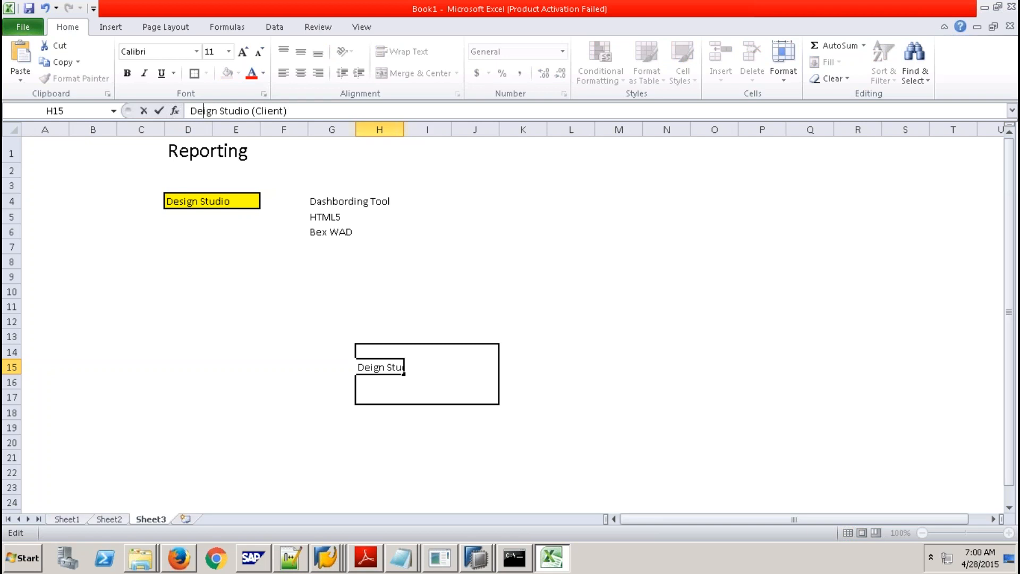
pyautogui.write('s')
pyautogui.click(481, 305)
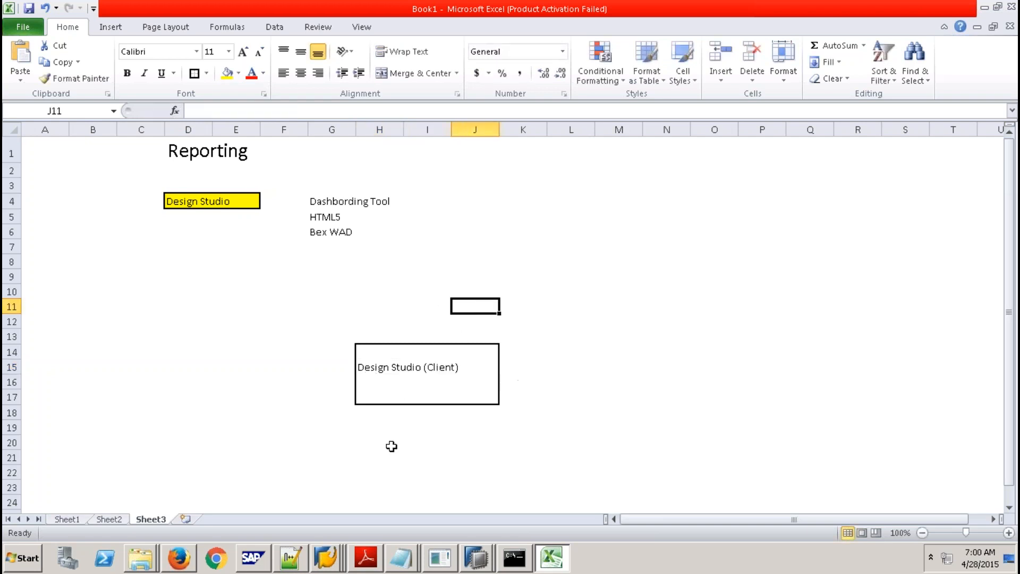
# Border F22:M24 and label it Source Objects in I23.
pyautogui.click(277, 470)
pyautogui.moveTo(320, 470); pyautogui.dragTo(611, 502)
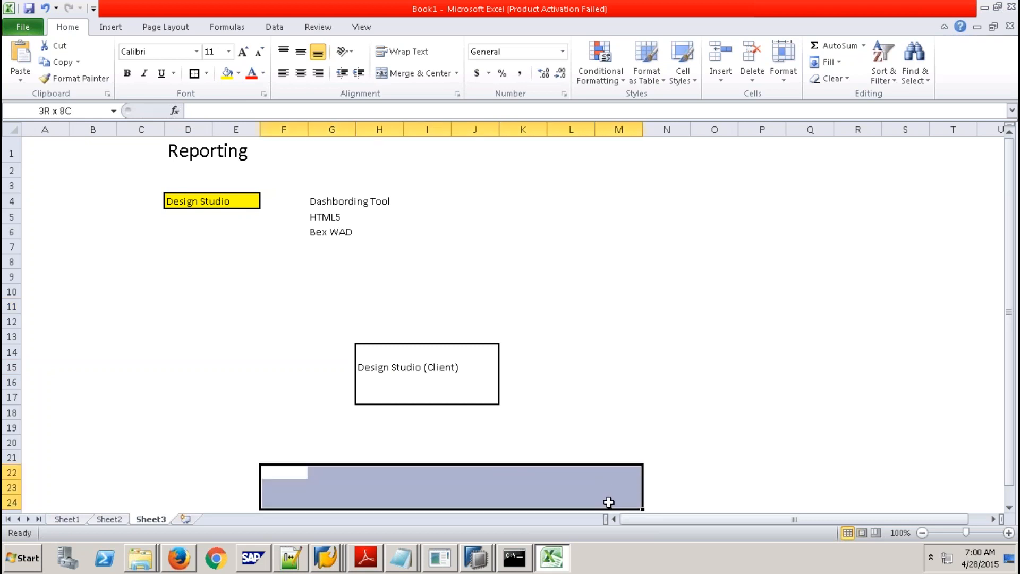
pyautogui.click(194, 78)
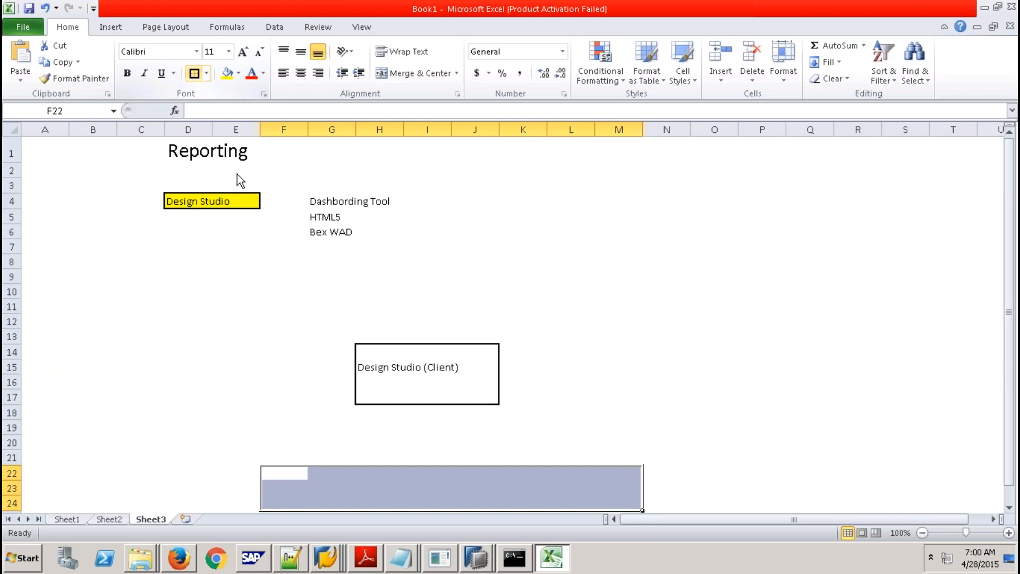
pyautogui.click(404, 489)
pyautogui.write('Sou')
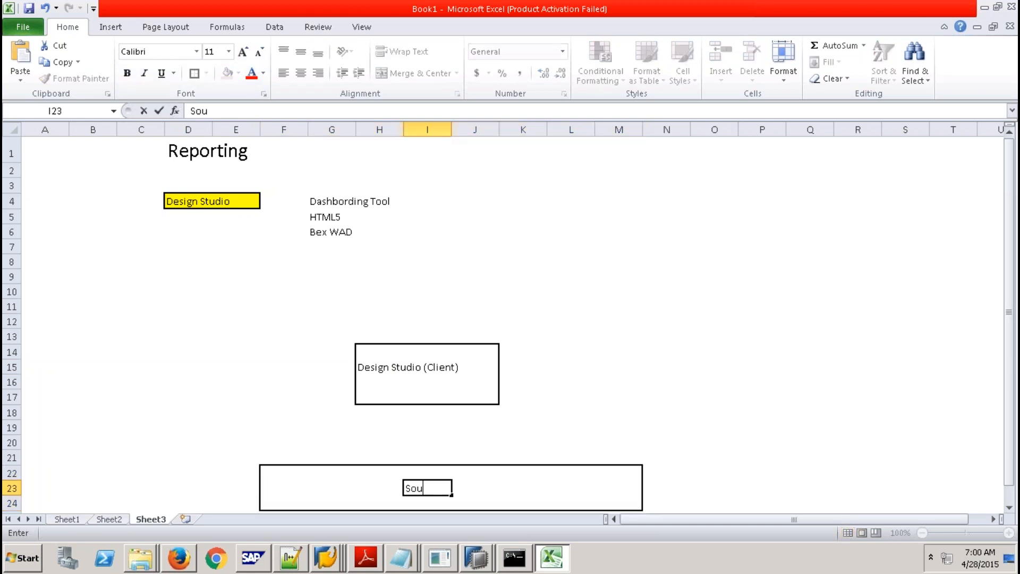
pyautogui.write('rce Objects')
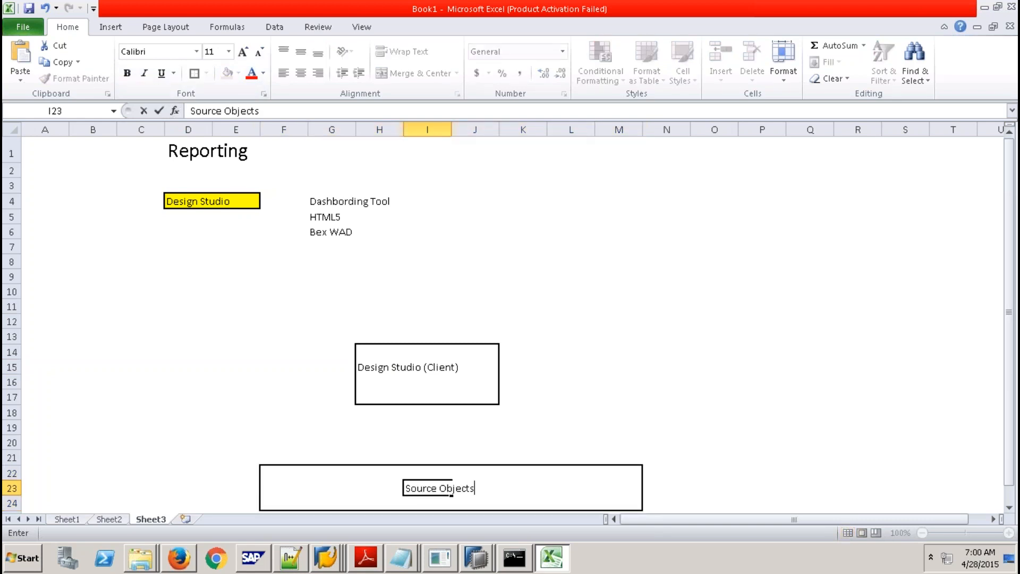
pyautogui.click(571, 428)
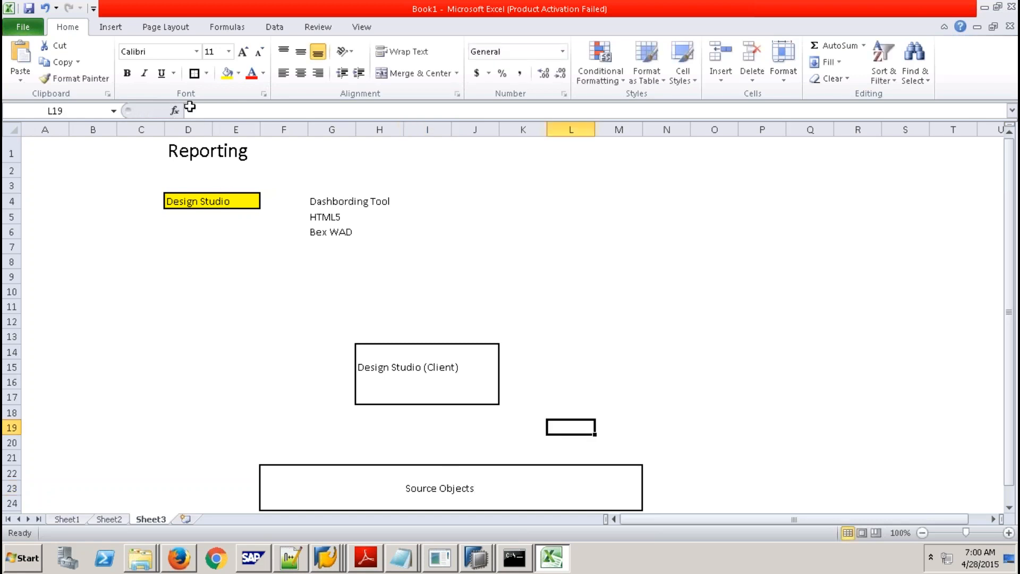
pyautogui.click(111, 26)
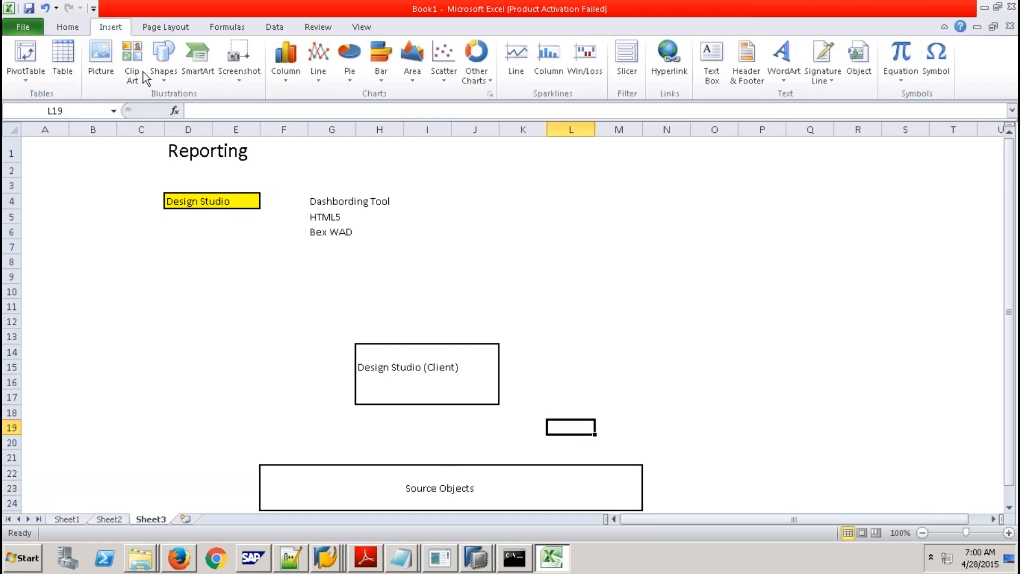
# Draw an arrow from Source Objects up to Design Studio (Client) and label it DataSource in I19.
pyautogui.click(159, 77)
pyautogui.click(184, 110)
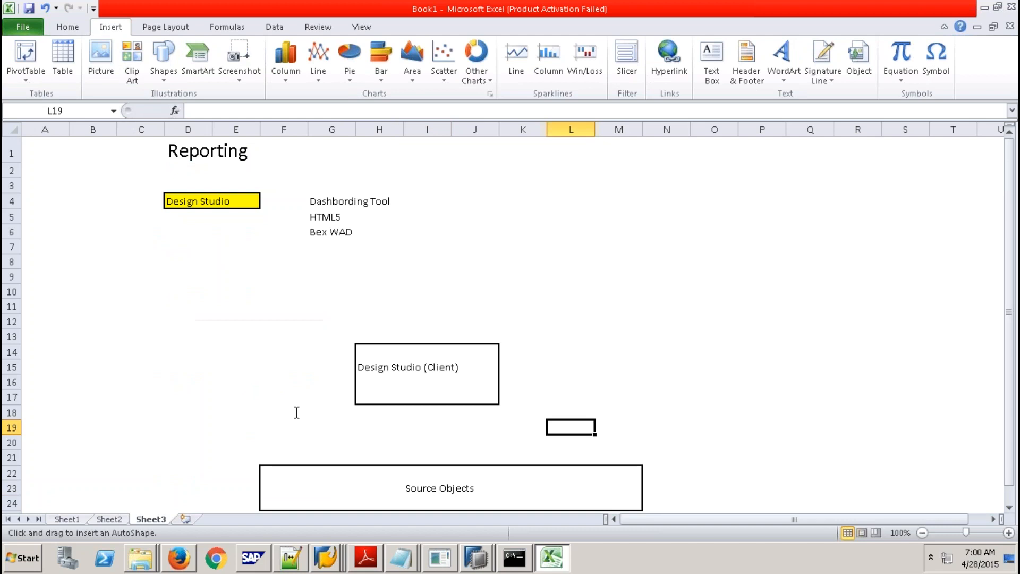
pyautogui.moveTo(413, 463); pyautogui.dragTo(413, 403)
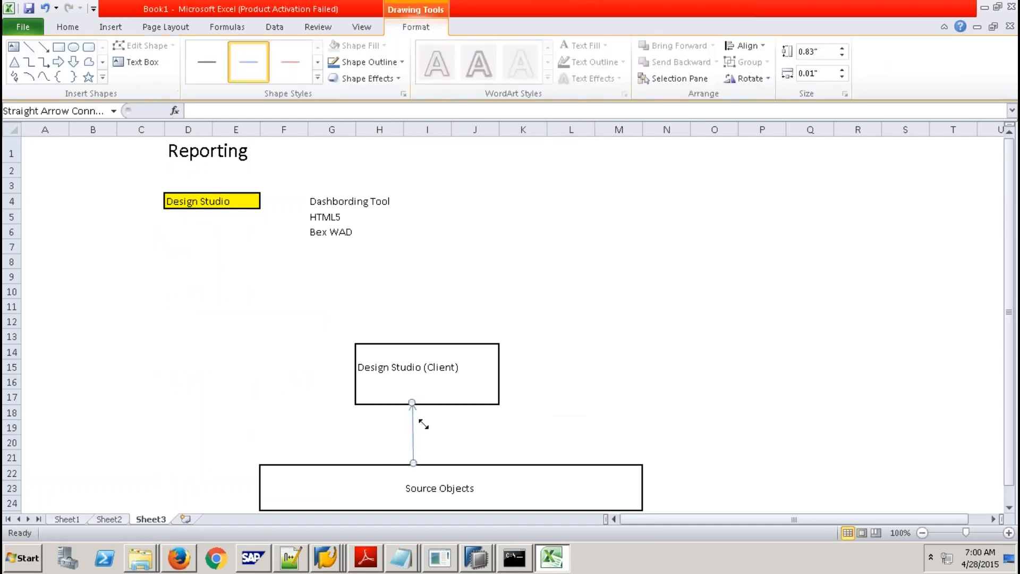
pyautogui.click(408, 431)
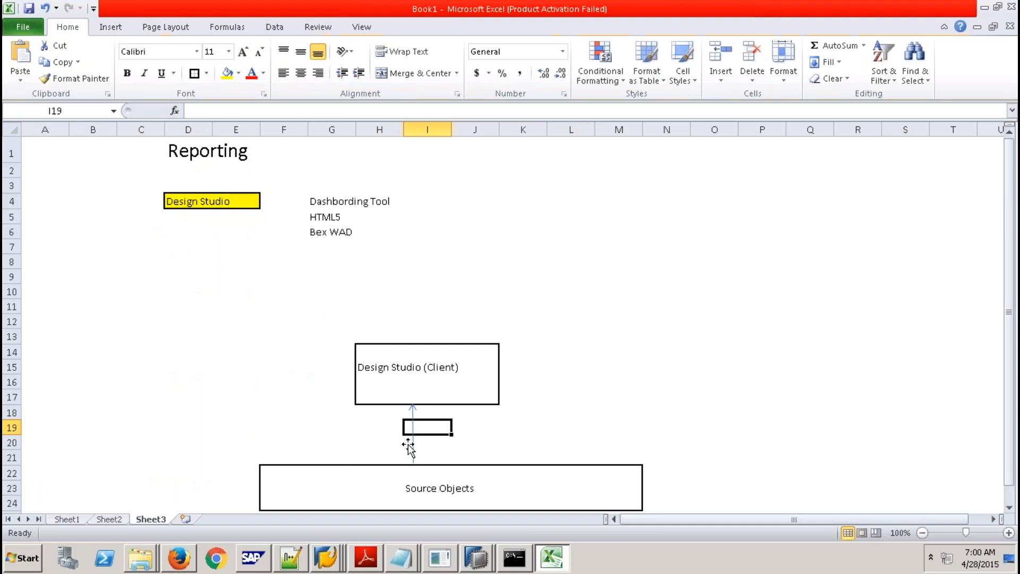
pyautogui.write('DataSource')
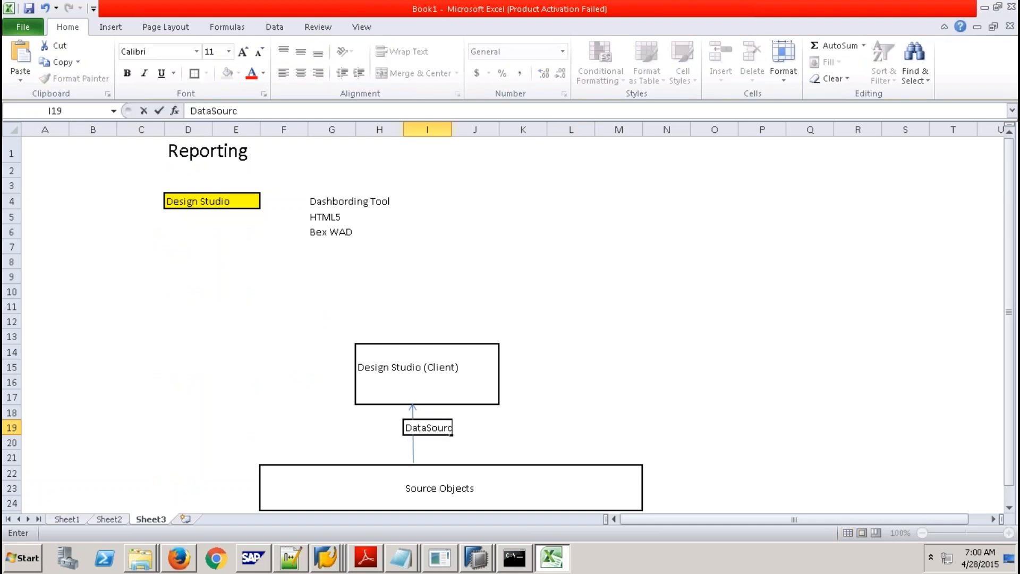
pyautogui.click(537, 430)
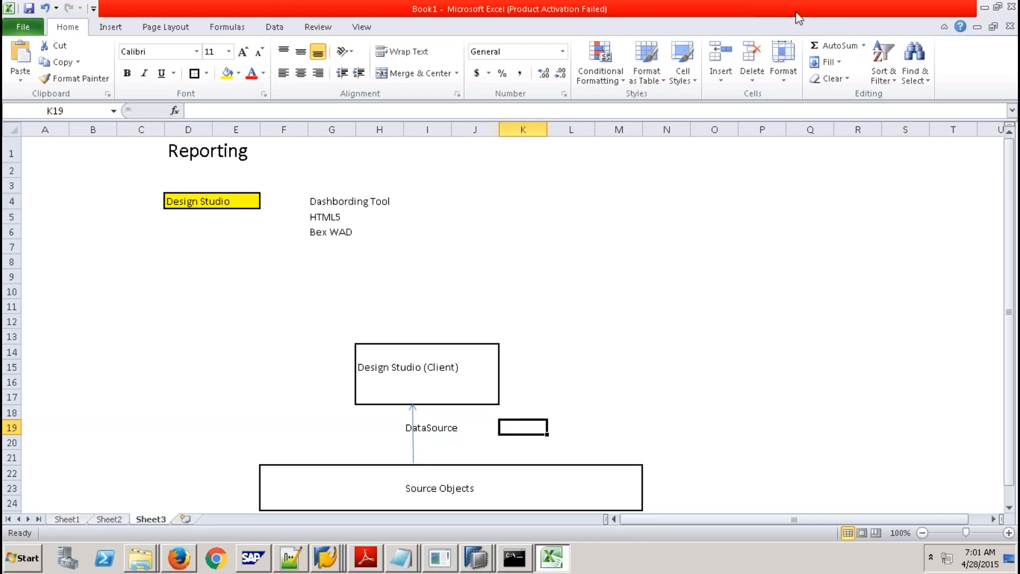
# Type Application in cell I16 beneath the Design Studio (Client) title.
pyautogui.click(432, 430)
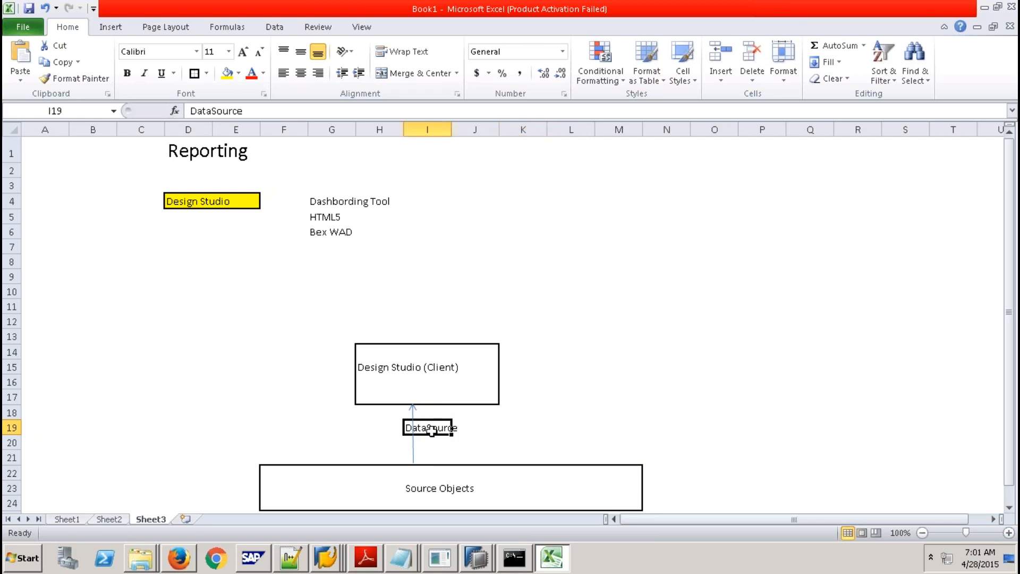
pyautogui.moveTo(271, 474); pyautogui.dragTo(612, 495)
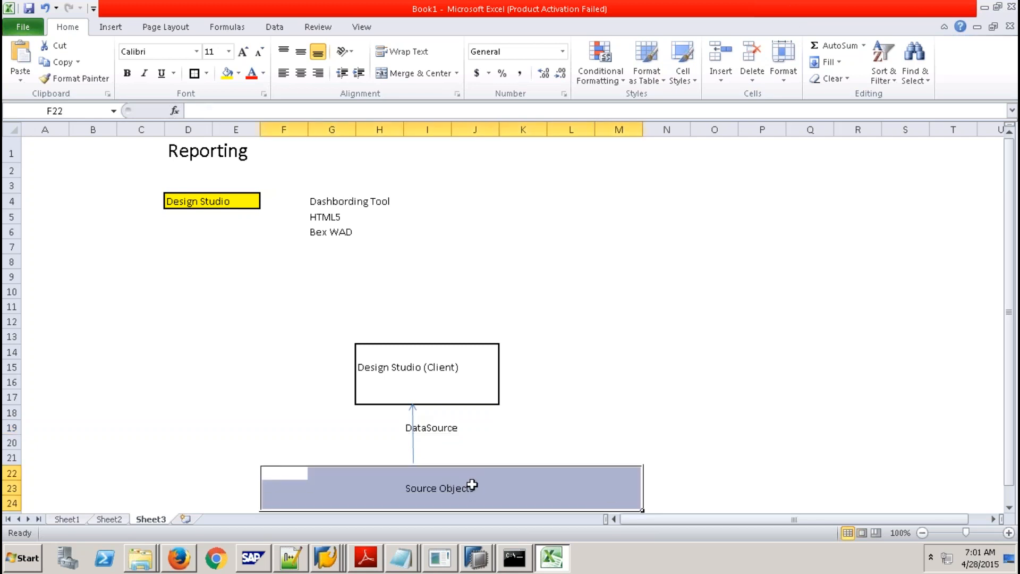
pyautogui.click(408, 503)
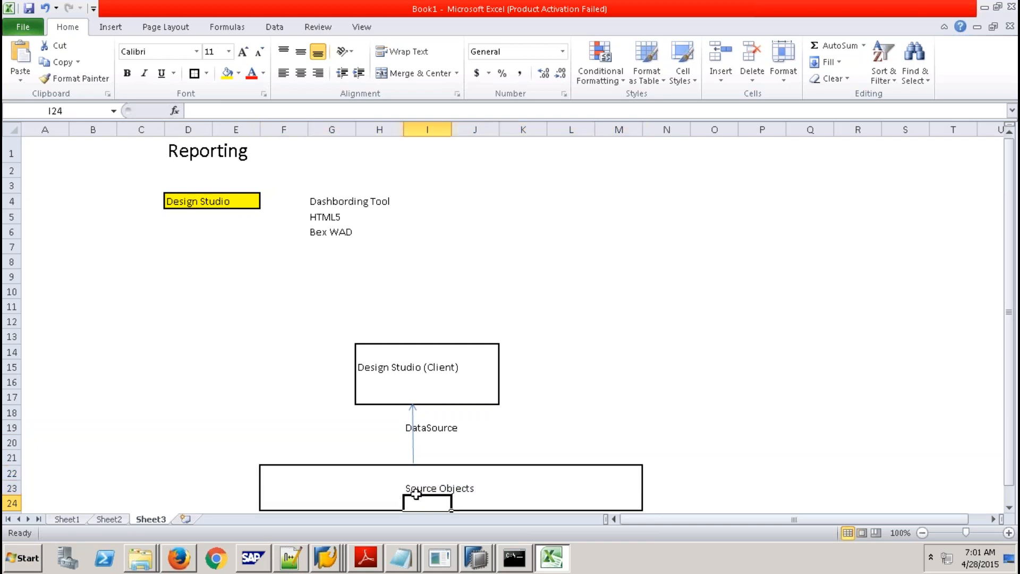
pyautogui.click(366, 353)
pyautogui.moveTo(490, 395); pyautogui.dragTo(492, 395)
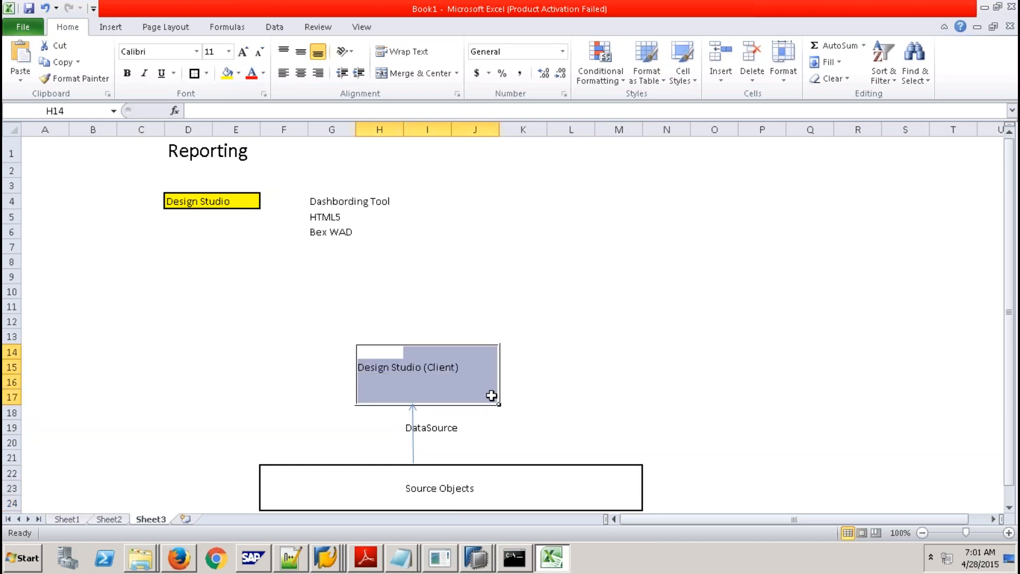
pyautogui.click(411, 384)
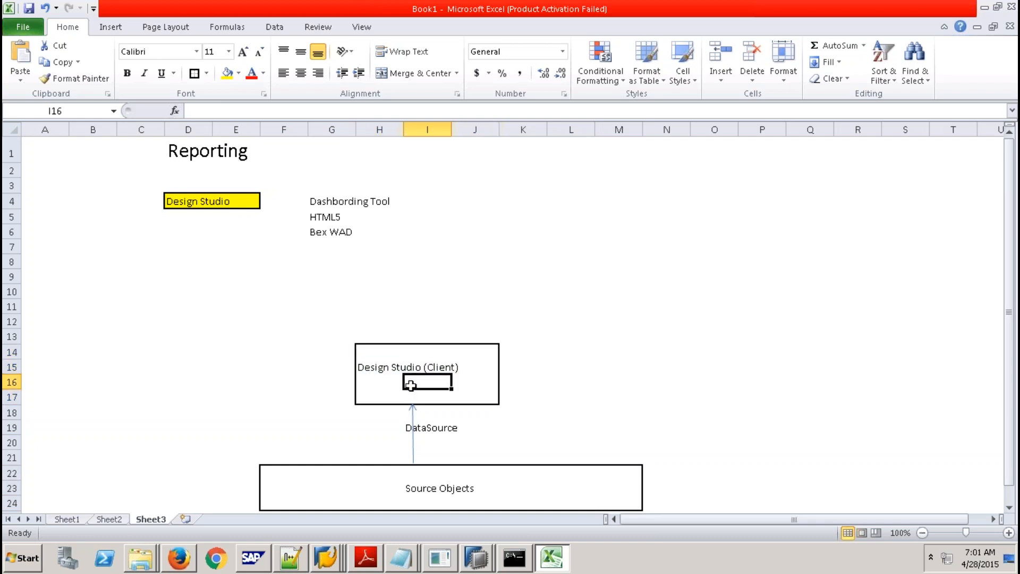
pyautogui.write('App')
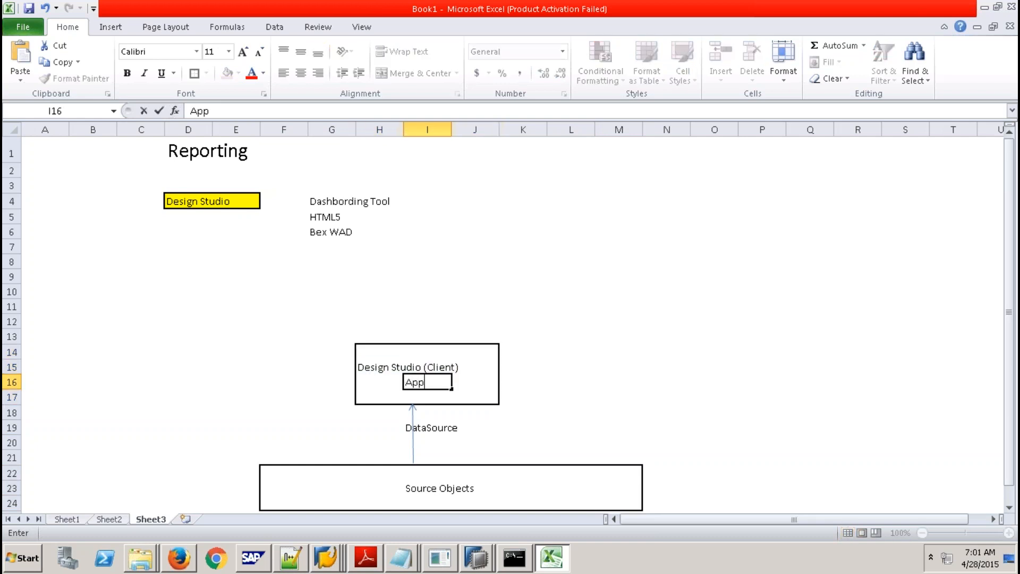
pyautogui.write('lication')
pyautogui.click(606, 394)
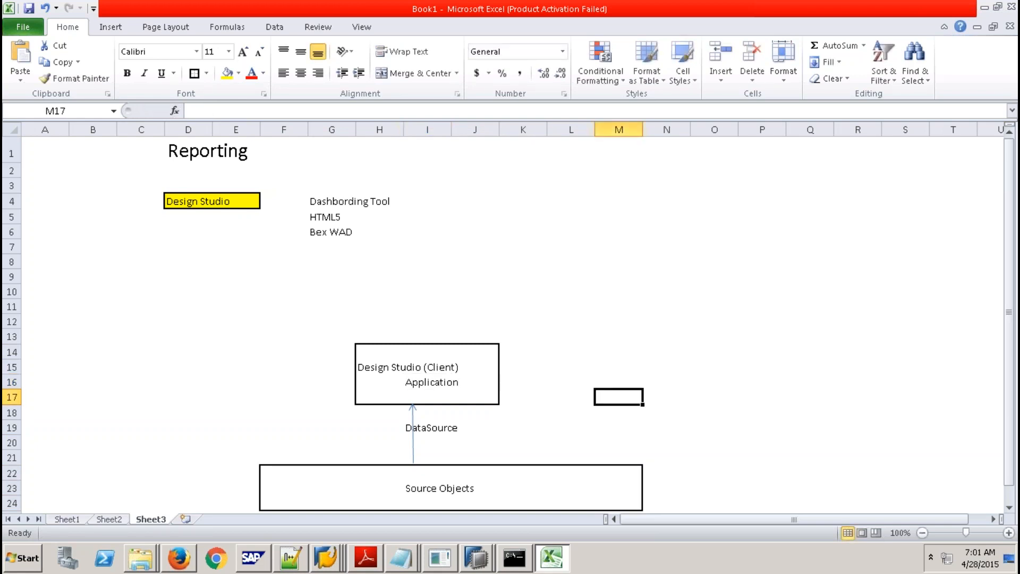
pyautogui.click(425, 382)
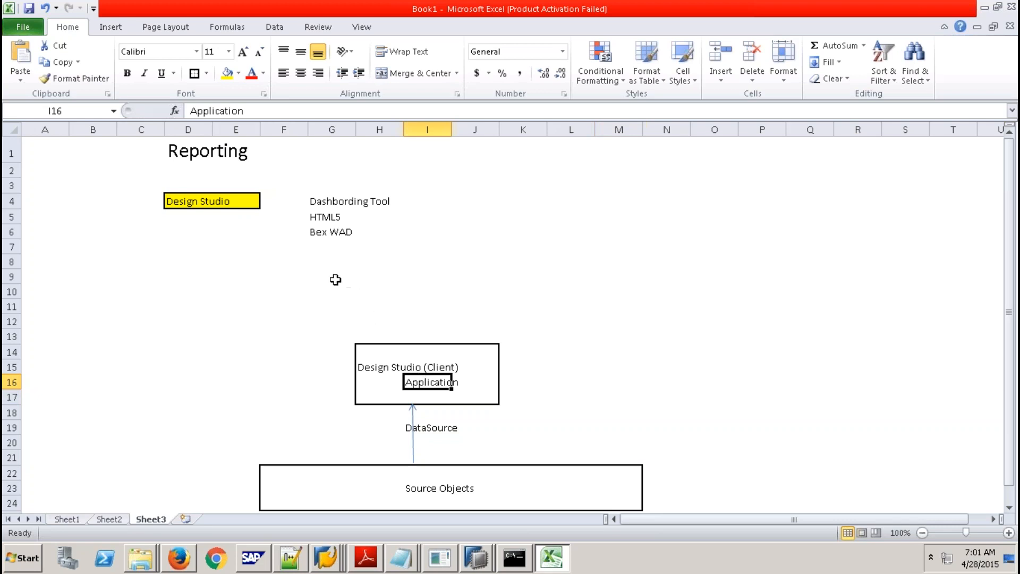
# Put outside borders around F9:G11, I9:J11 and L9:M11.
pyautogui.moveTo(289, 273); pyautogui.dragTo(346, 302)
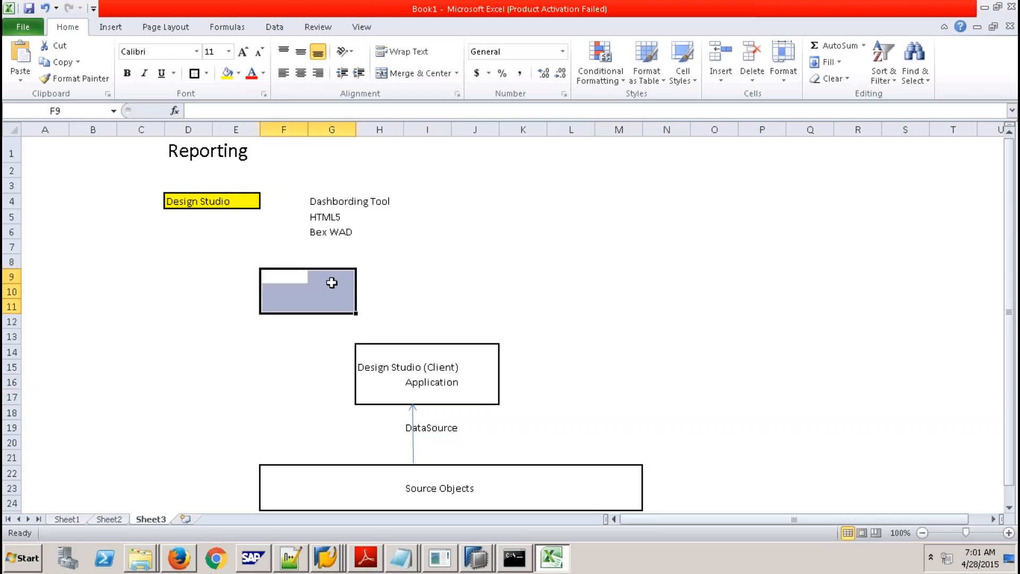
pyautogui.click(190, 72)
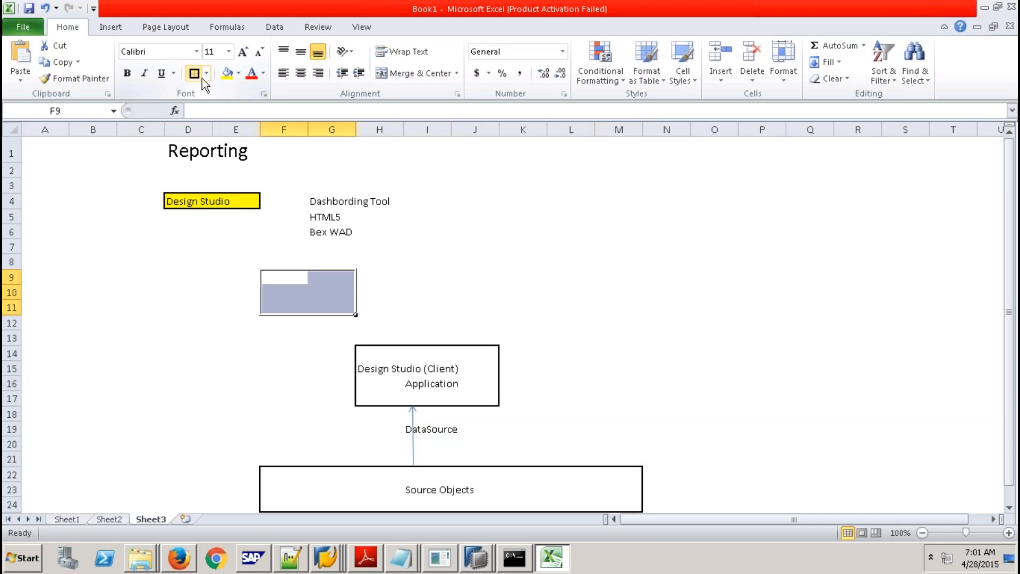
pyautogui.click(425, 272)
pyautogui.moveTo(425, 272); pyautogui.dragTo(476, 303)
pyautogui.click(195, 73)
pyautogui.moveTo(566, 270); pyautogui.dragTo(633, 302)
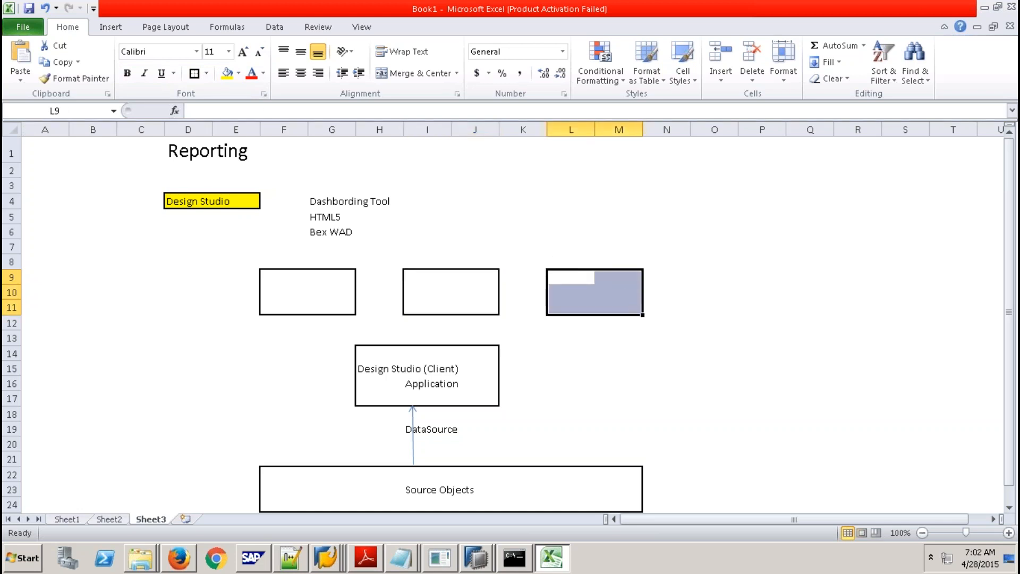
pyautogui.click(194, 73)
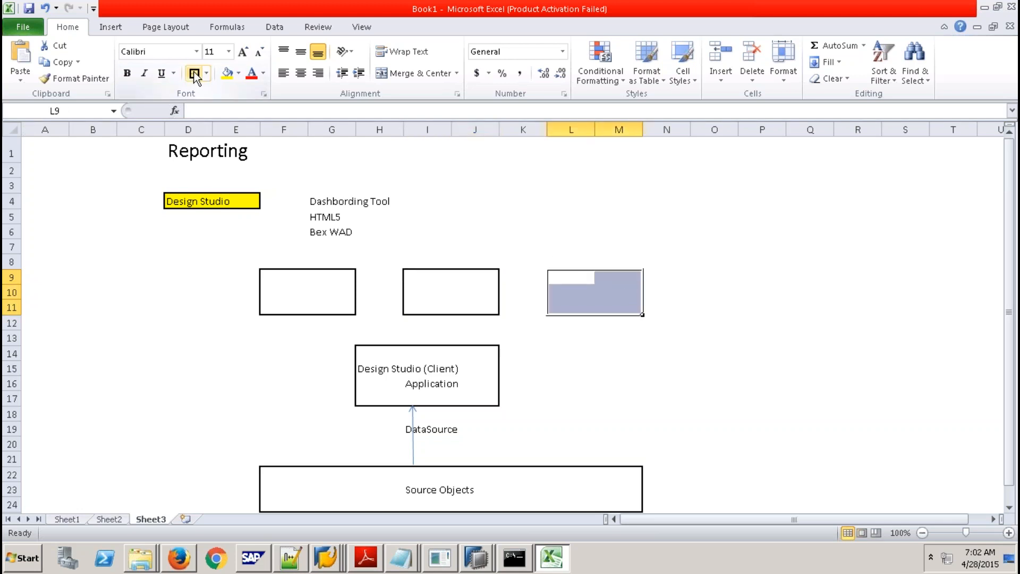
pyautogui.click(286, 278)
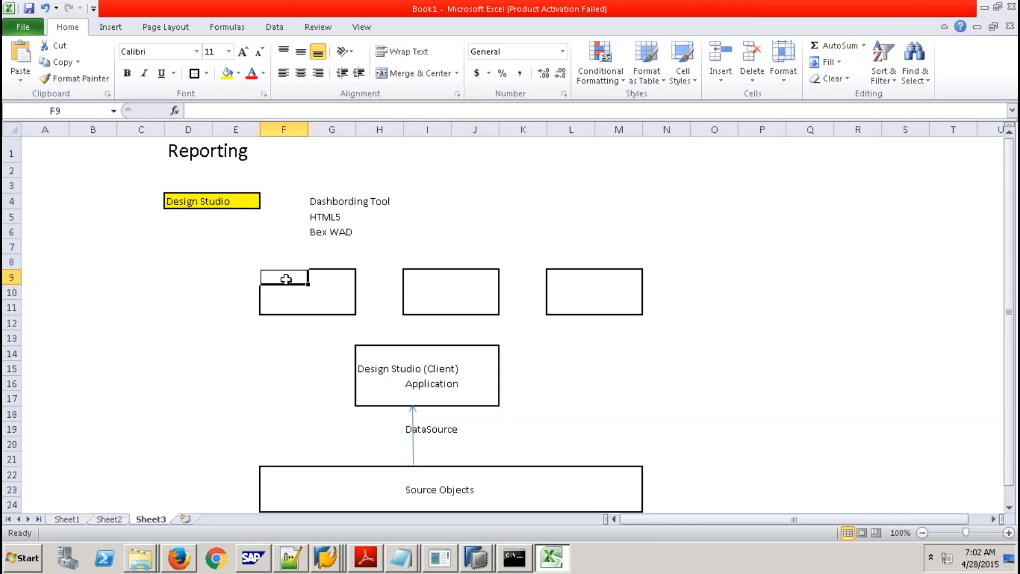
# Label the first box Design Studio Server Addon in F9 and BOE - CMC in F10.
pyautogui.write('Design Studio S')
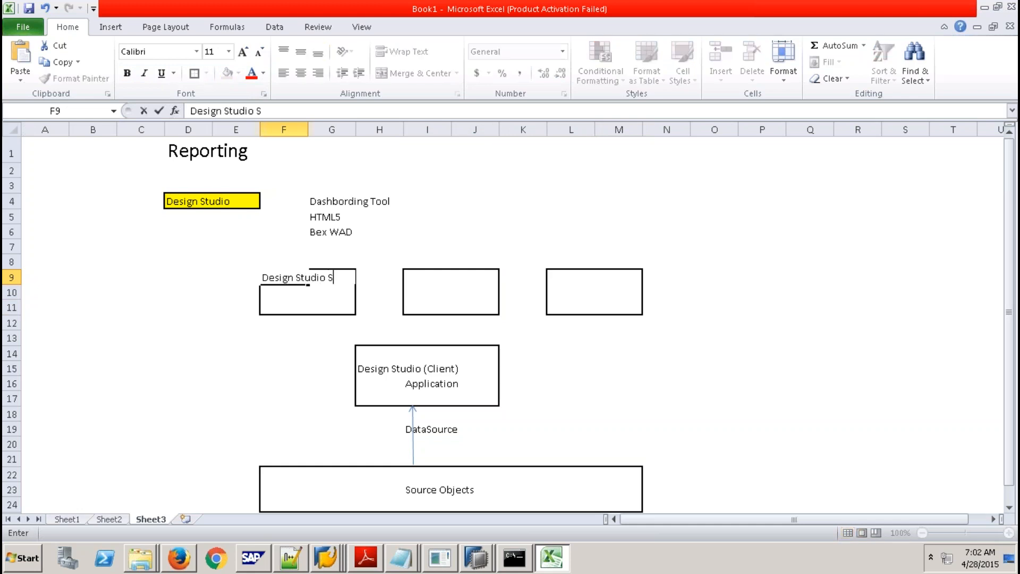
pyautogui.write('erver Addon')
pyautogui.press('Return')
pyautogui.write('BOE')
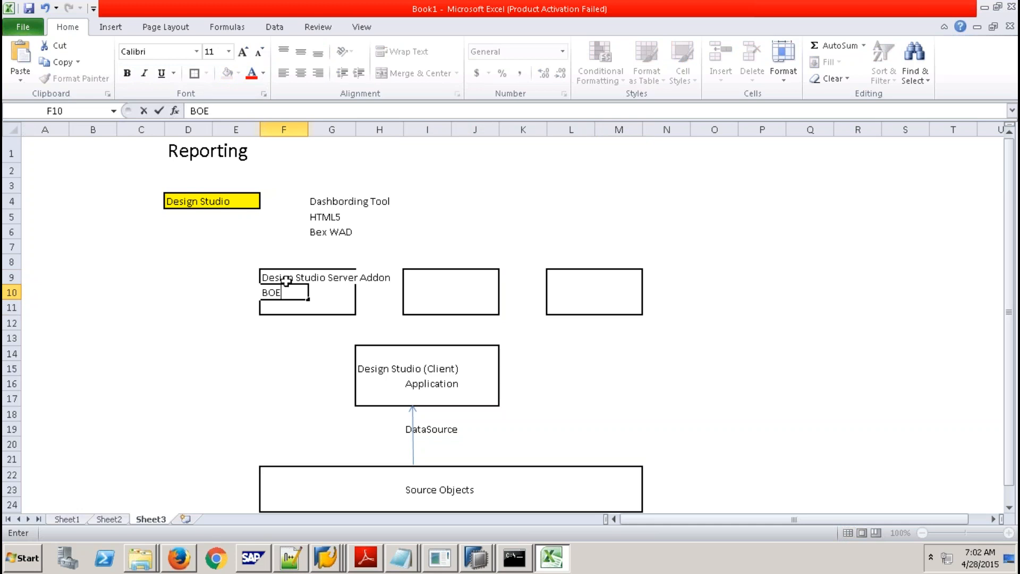
pyautogui.click(277, 364)
pyautogui.click(275, 293)
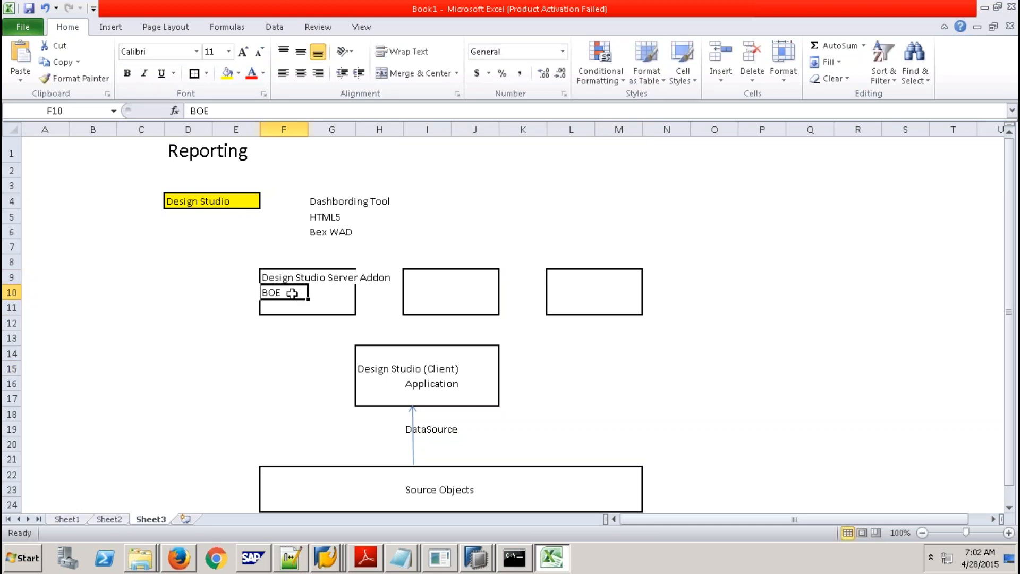
pyautogui.doubleClick(292, 293)
pyautogui.write('- ')
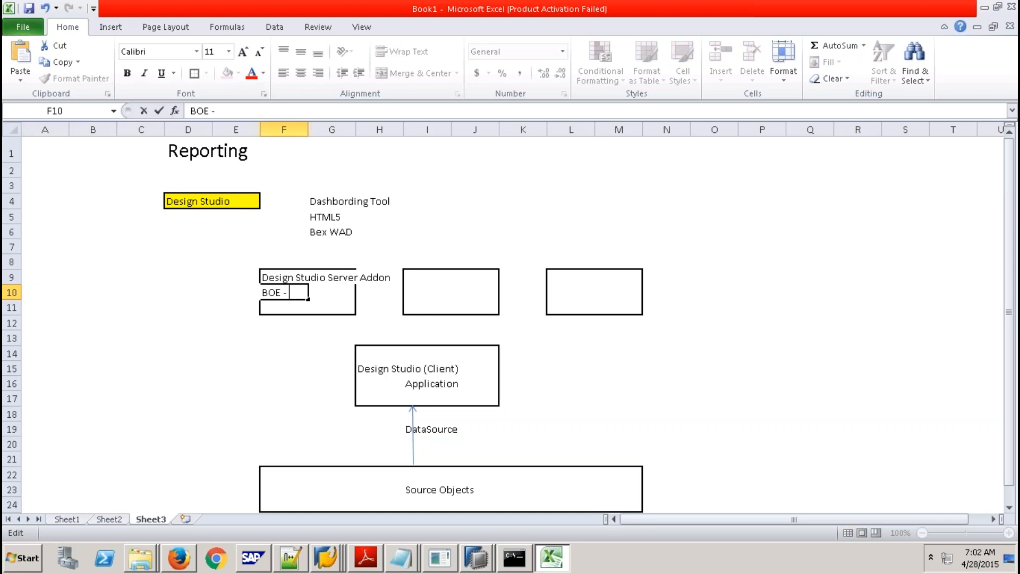
pyautogui.write('CMC')
pyautogui.press('Return')
# Label the middle box SAP Netwever BW and the right box SAP HANA - Xs Engine.
pyautogui.click(416, 277)
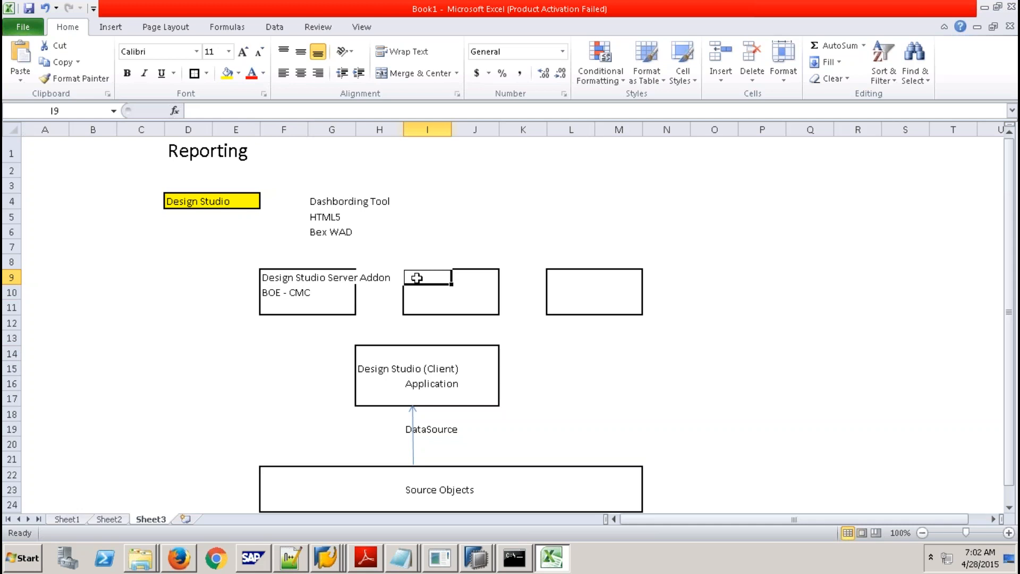
pyautogui.write('SAP Netwer')
pyautogui.press('BackSpace')
pyautogui.write('ver BW')
pyautogui.click(573, 369)
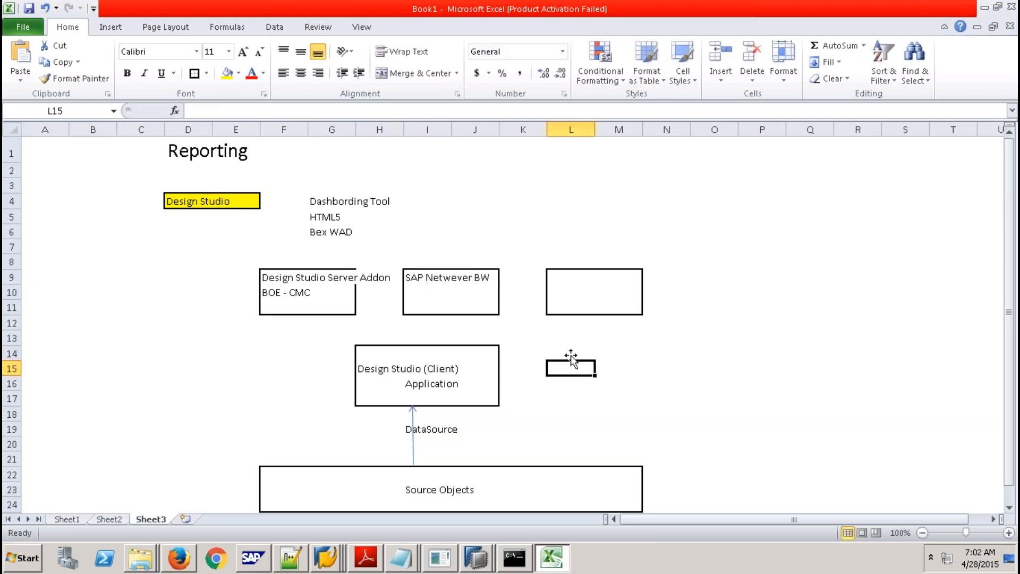
pyautogui.click(561, 278)
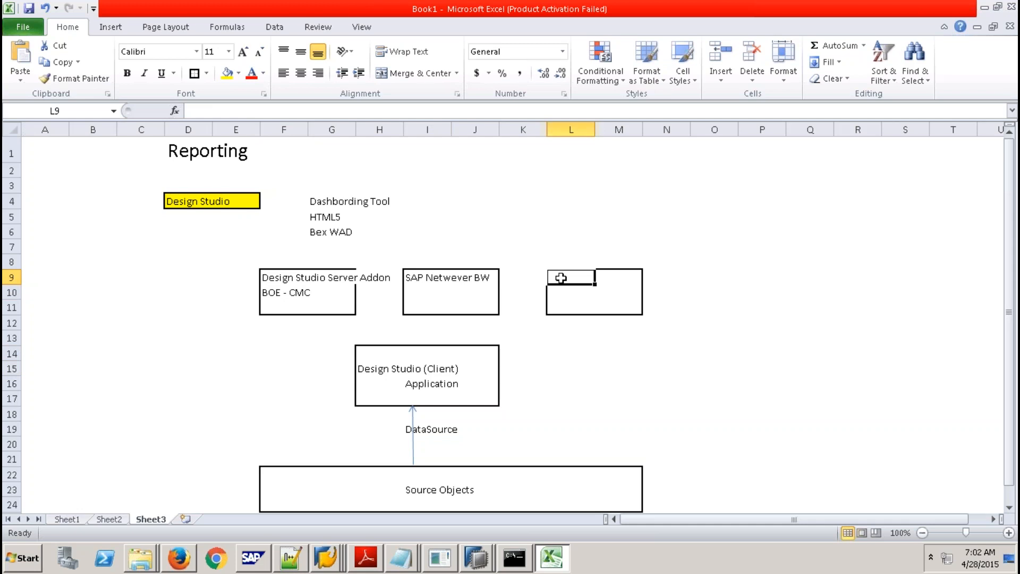
pyautogui.write('SAP HA')
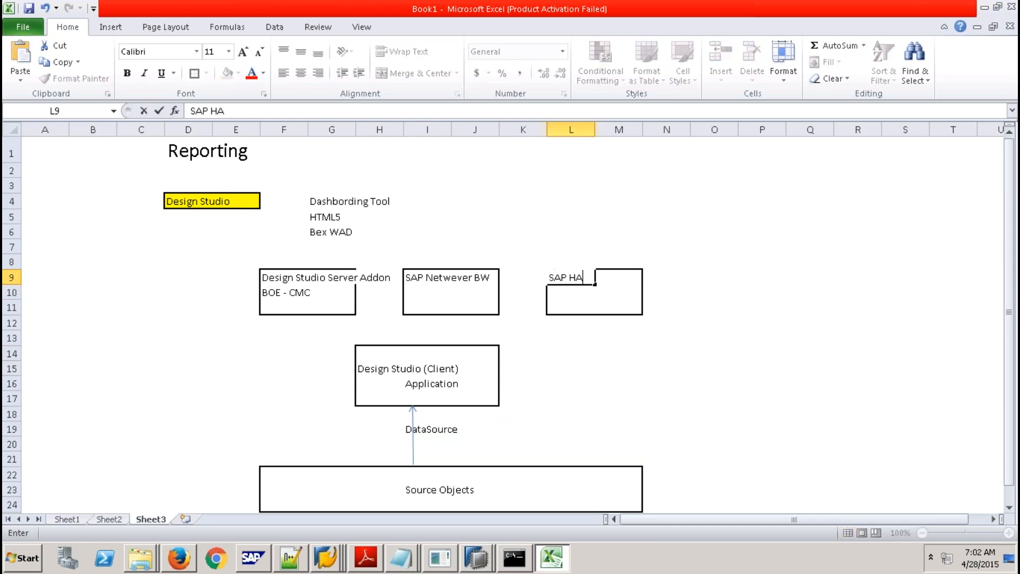
pyautogui.write('NA - Xs Engine')
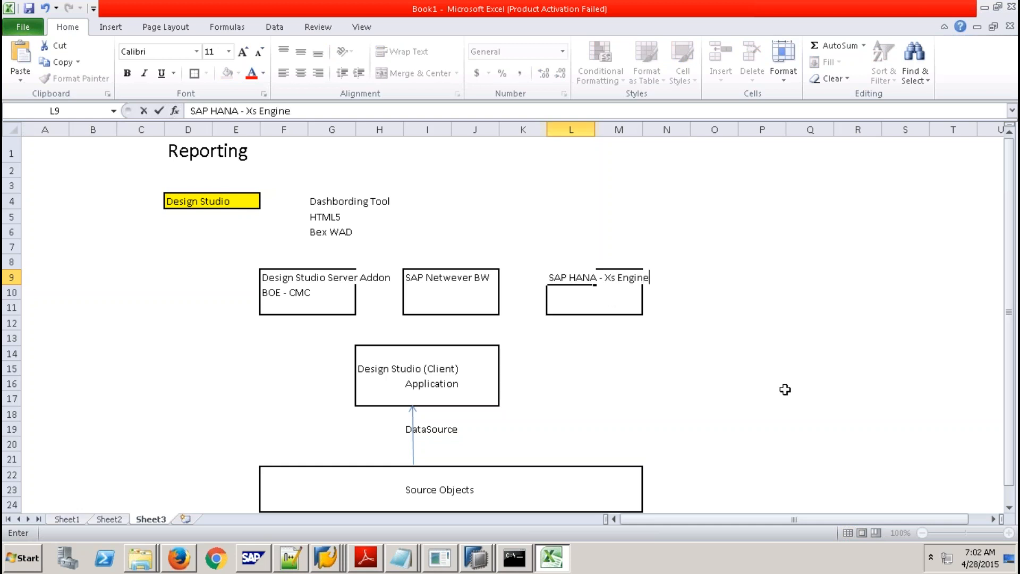
pyautogui.click(707, 396)
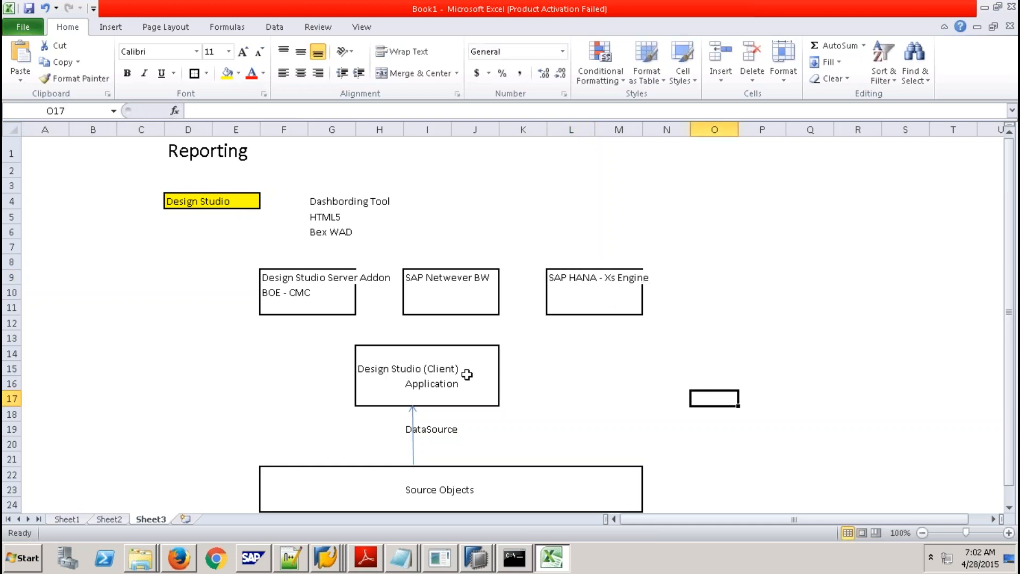
# Highlight the Client, Server Addon, Netwever BW and SAP HANA boxes in turn.
pyautogui.moveTo(377, 354); pyautogui.dragTo(468, 399)
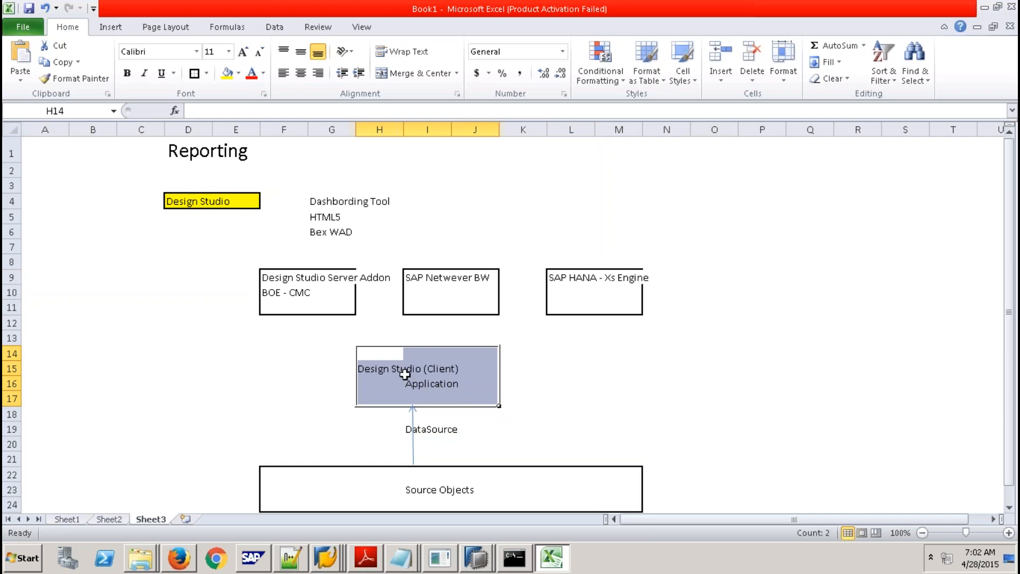
pyautogui.click(417, 383)
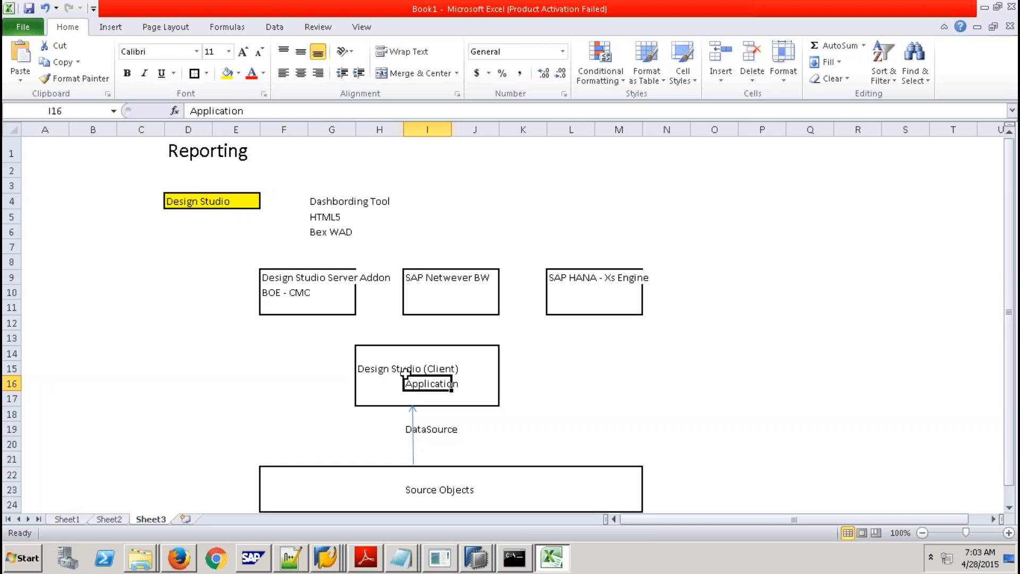
pyautogui.click(274, 276)
pyautogui.moveTo(274, 276); pyautogui.dragTo(337, 306)
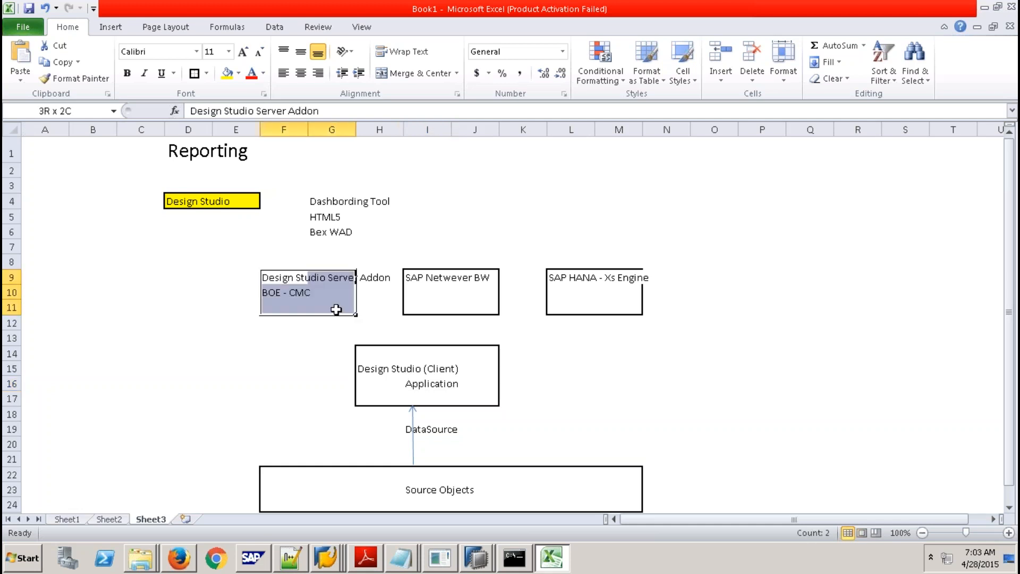
pyautogui.click(274, 277)
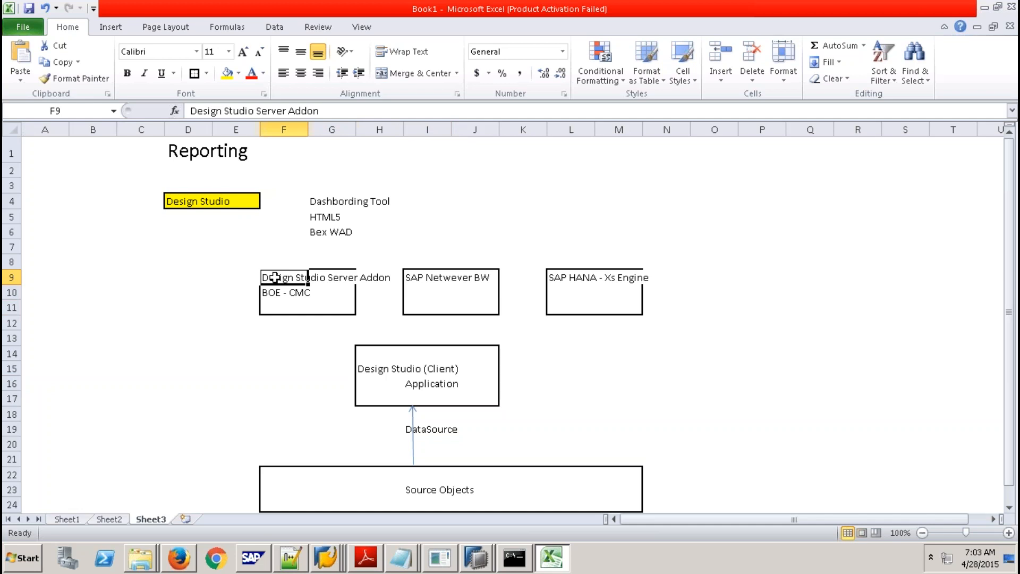
pyautogui.click(427, 278)
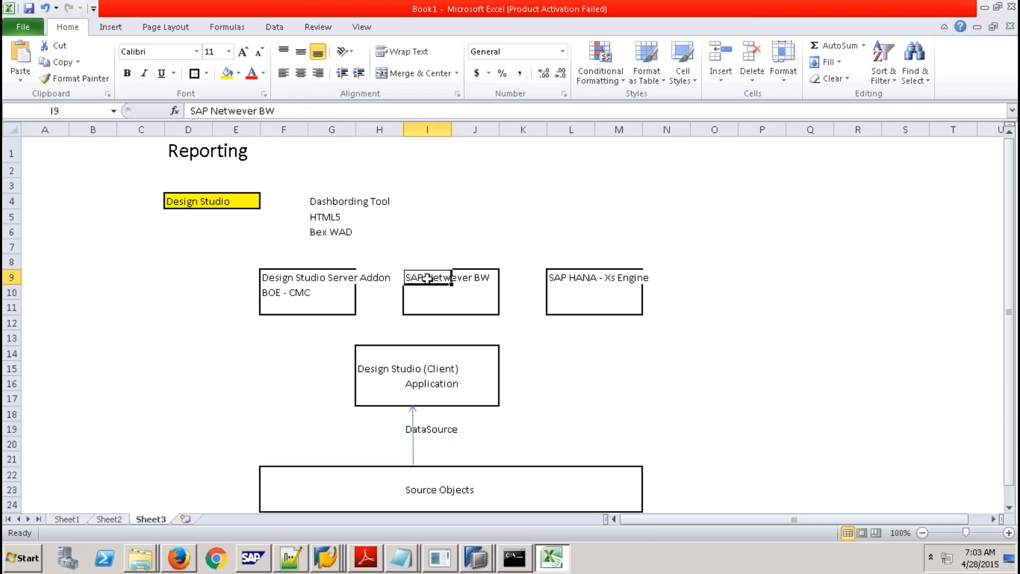
pyautogui.moveTo(428, 278); pyautogui.dragTo(489, 305)
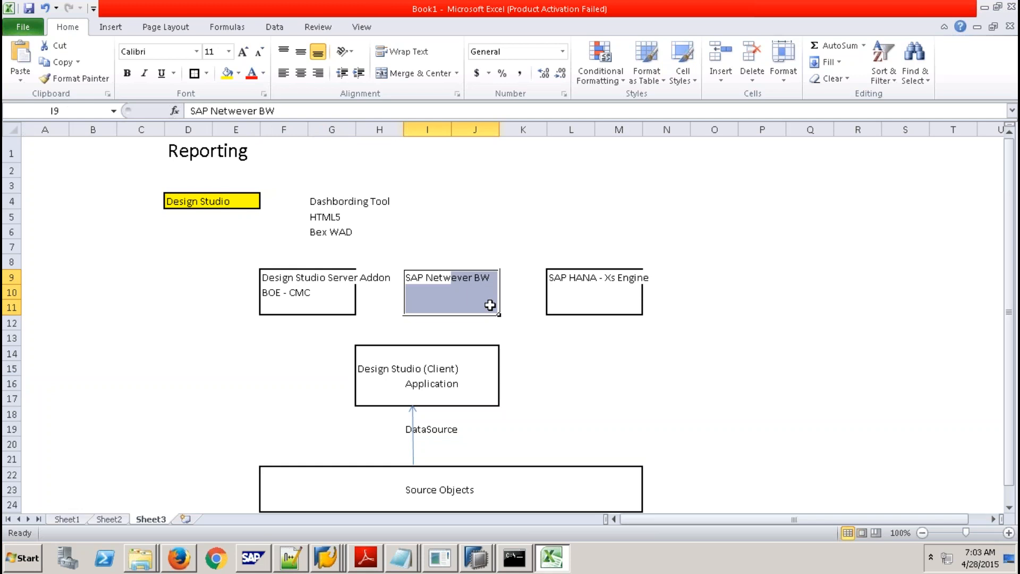
pyautogui.click(571, 277)
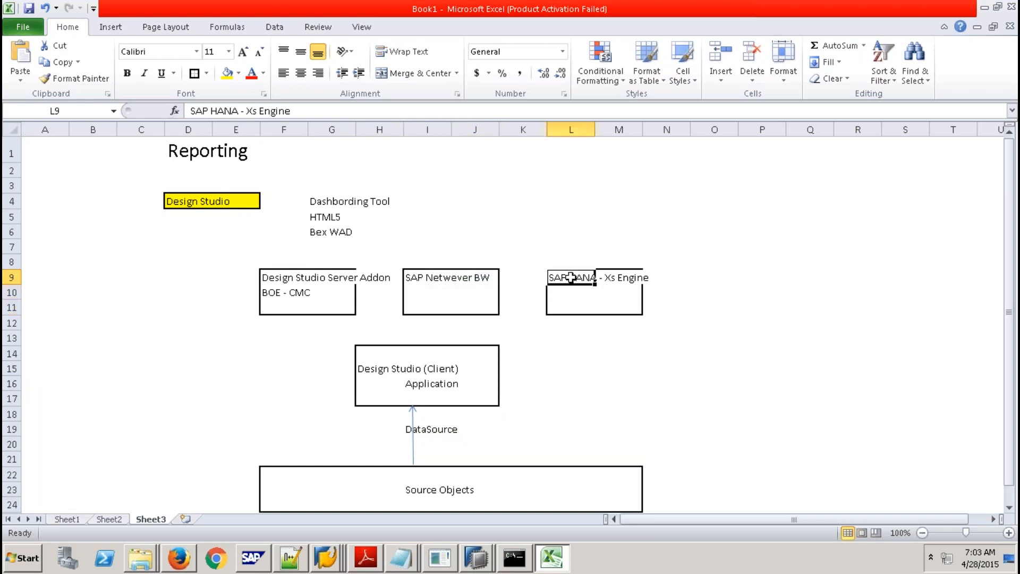
pyautogui.moveTo(579, 277); pyautogui.dragTo(629, 301)
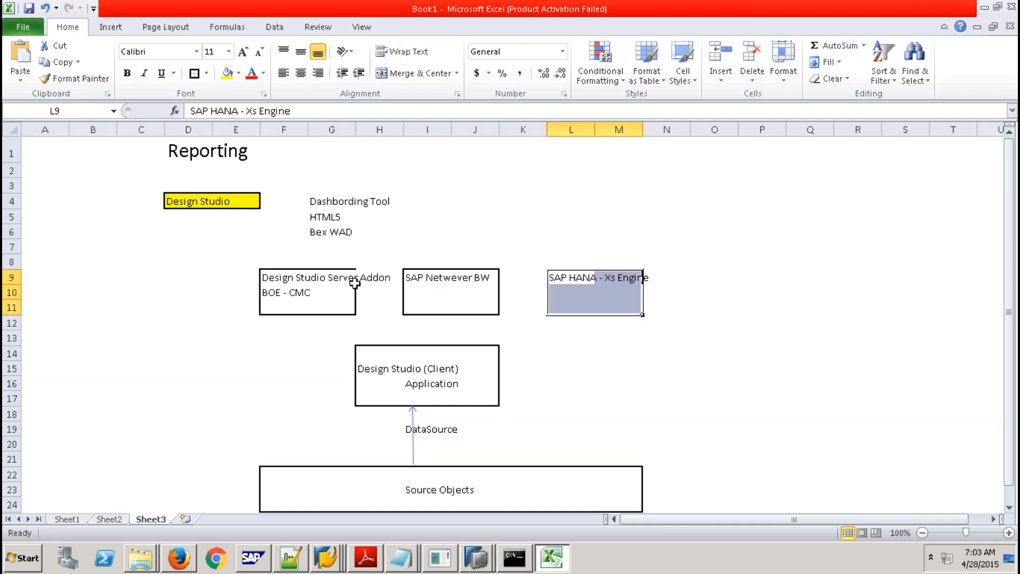
pyautogui.click(114, 28)
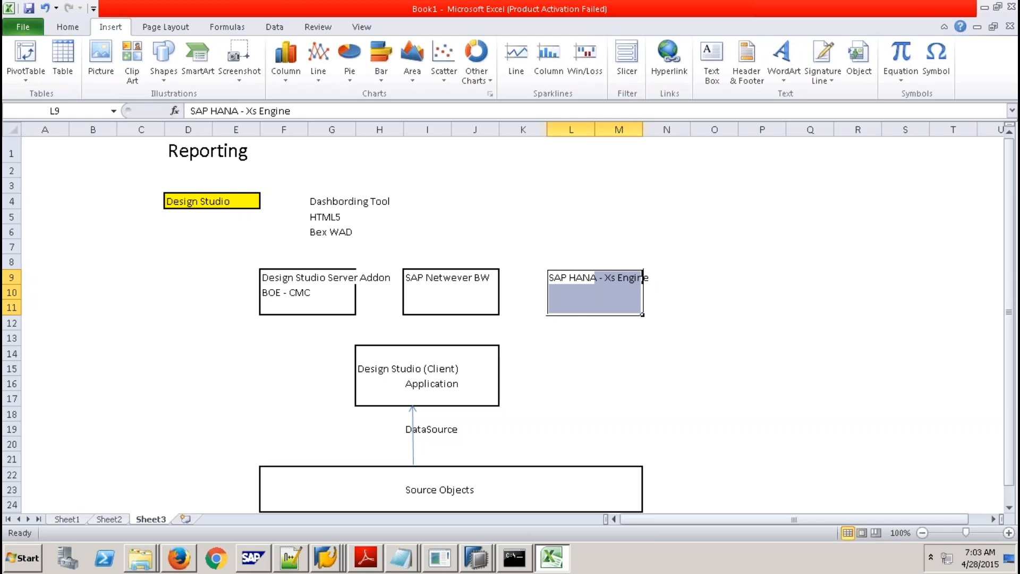
# Draw arrows from the Design Studio (Client) box to the Server Addon, Netwever BW and SAP HANA boxes.
pyautogui.click(164, 75)
pyautogui.click(186, 121)
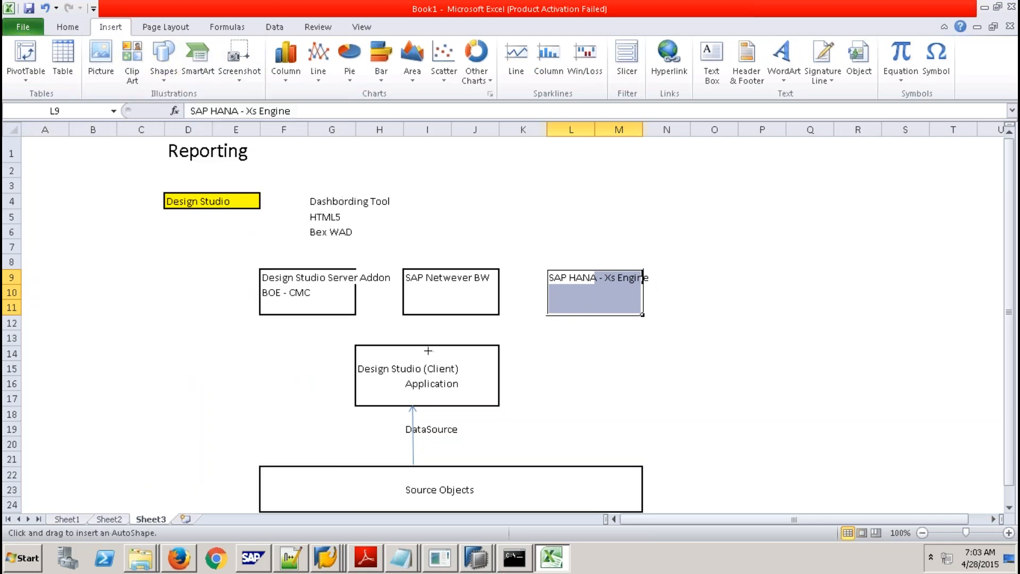
pyautogui.moveTo(427, 347); pyautogui.dragTo(317, 315)
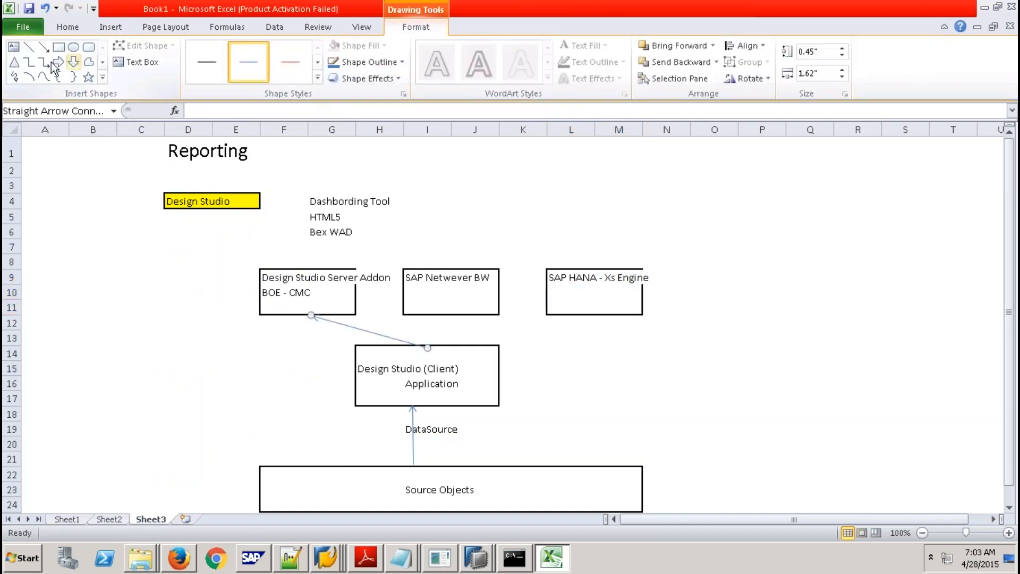
pyautogui.click(42, 47)
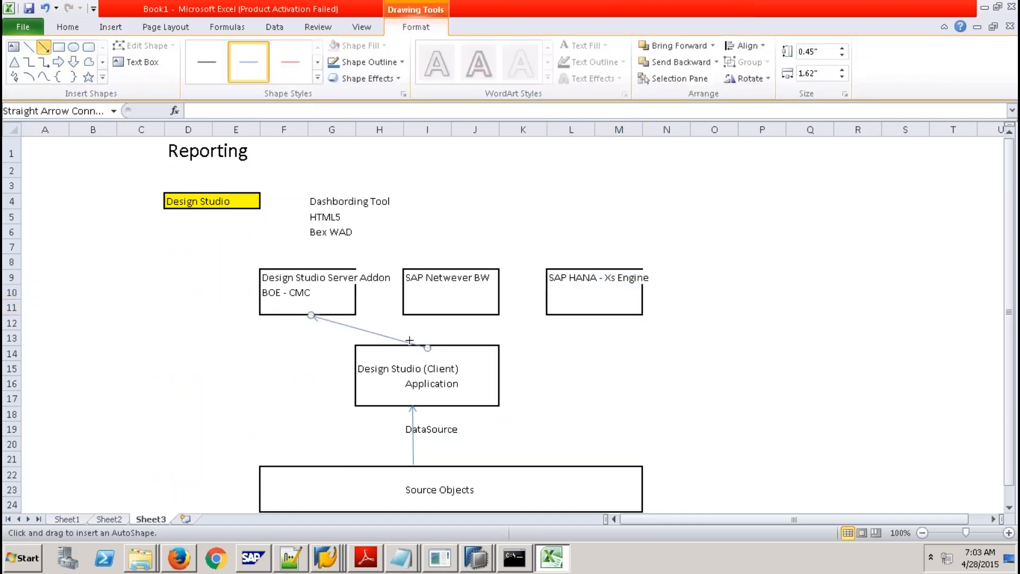
pyautogui.moveTo(428, 348); pyautogui.dragTo(441, 314)
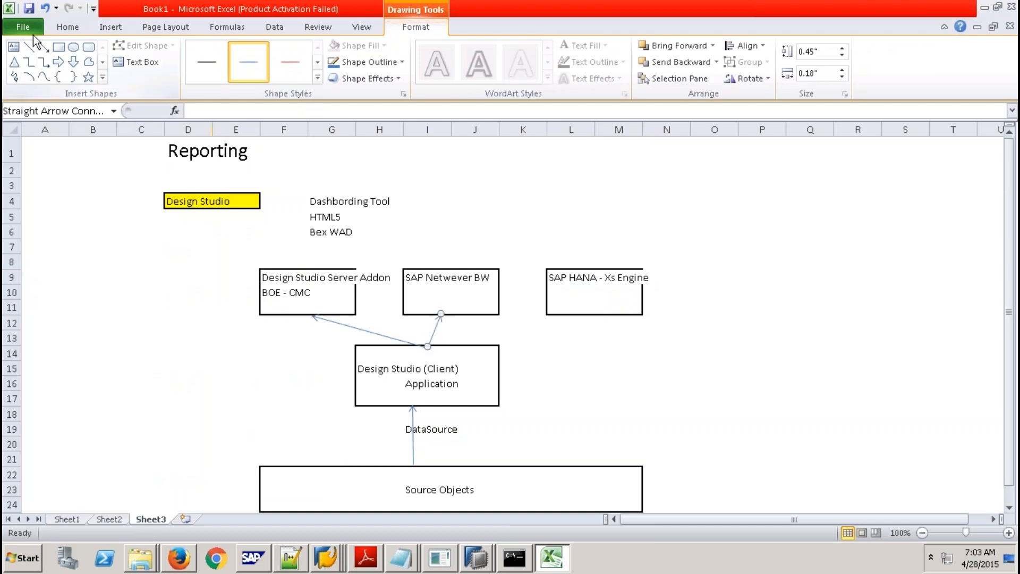
pyautogui.click(44, 47)
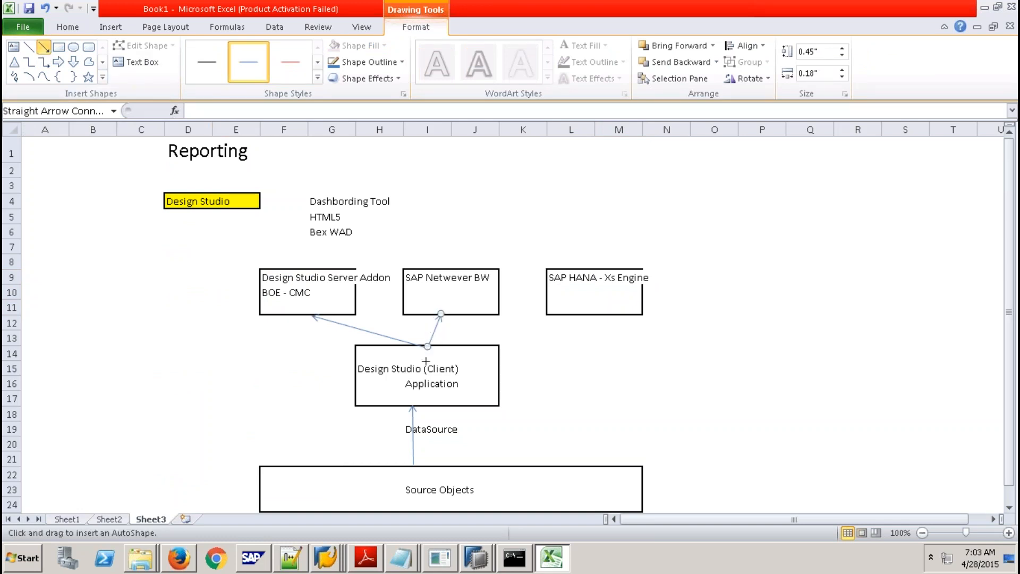
pyautogui.moveTo(428, 346); pyautogui.dragTo(583, 315)
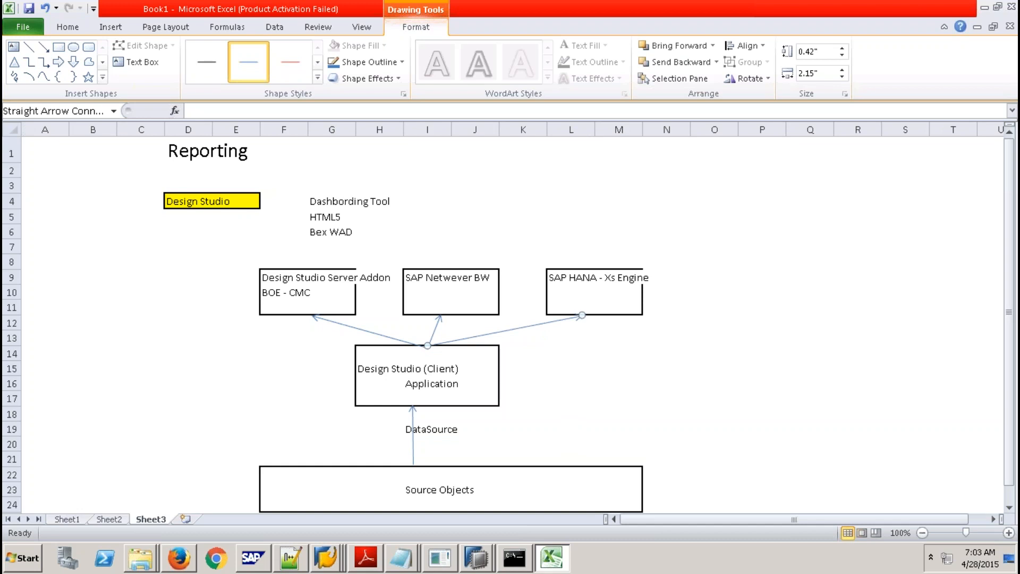
pyautogui.moveTo(366, 352)
pyautogui.mouseDown()
pyautogui.moveTo(463, 382)
pyautogui.moveTo(483, 399)
pyautogui.mouseUp()
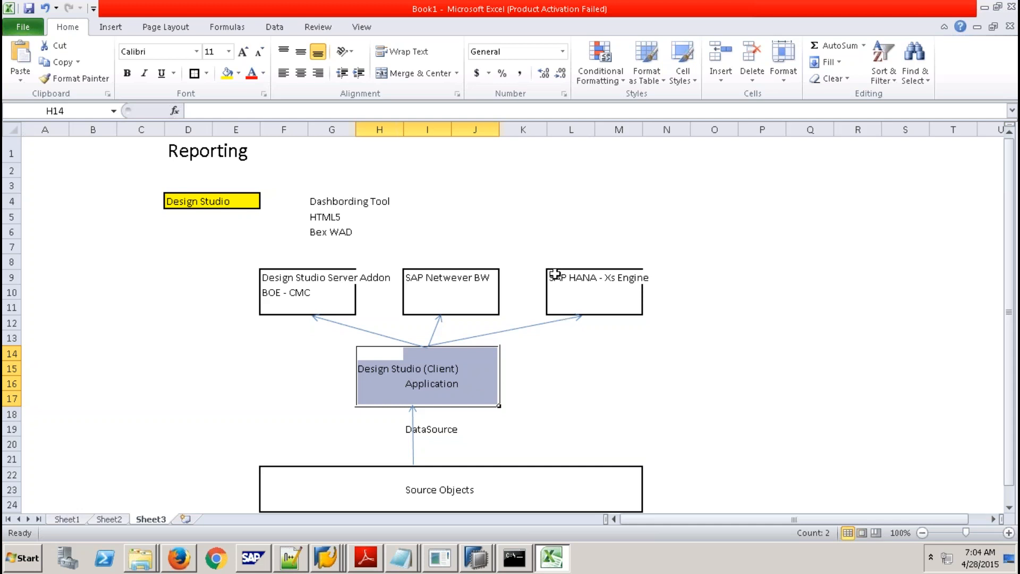
pyautogui.click(555, 274)
pyautogui.moveTo(558, 276); pyautogui.dragTo(631, 306)
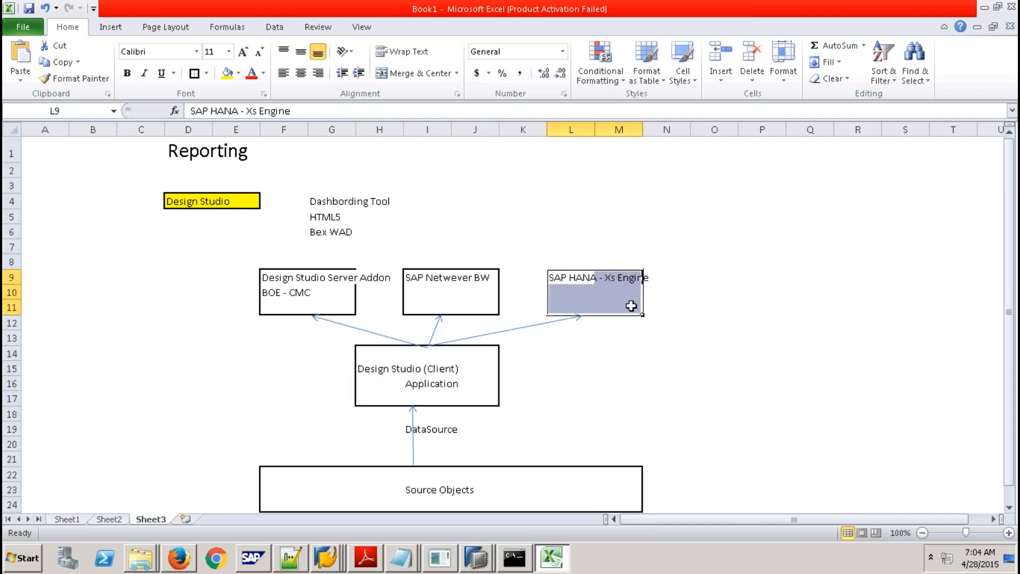
pyautogui.moveTo(257, 255); pyautogui.dragTo(484, 315)
pyautogui.click(620, 366)
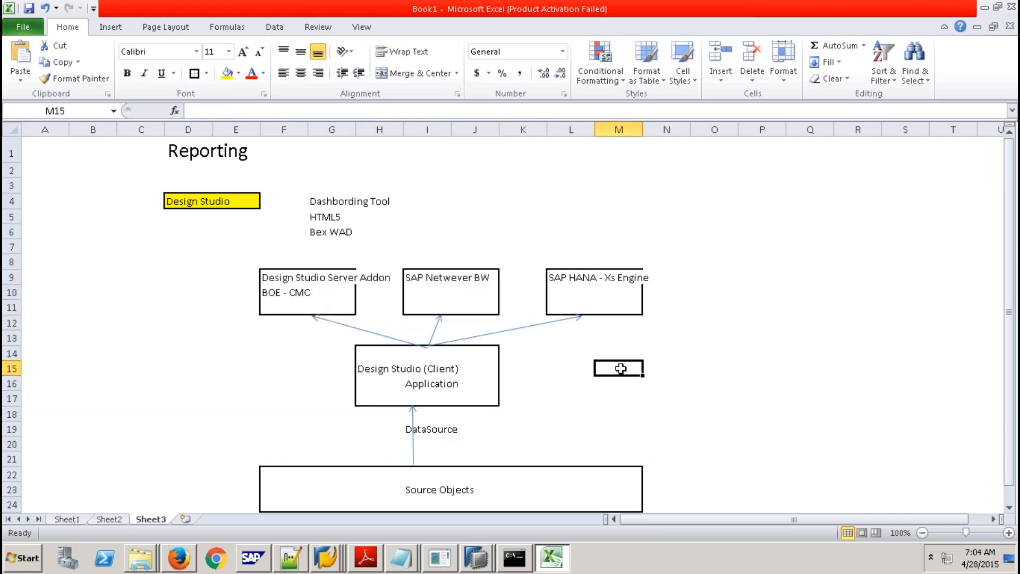
pyautogui.click(415, 272)
pyautogui.moveTo(415, 272); pyautogui.dragTo(485, 307)
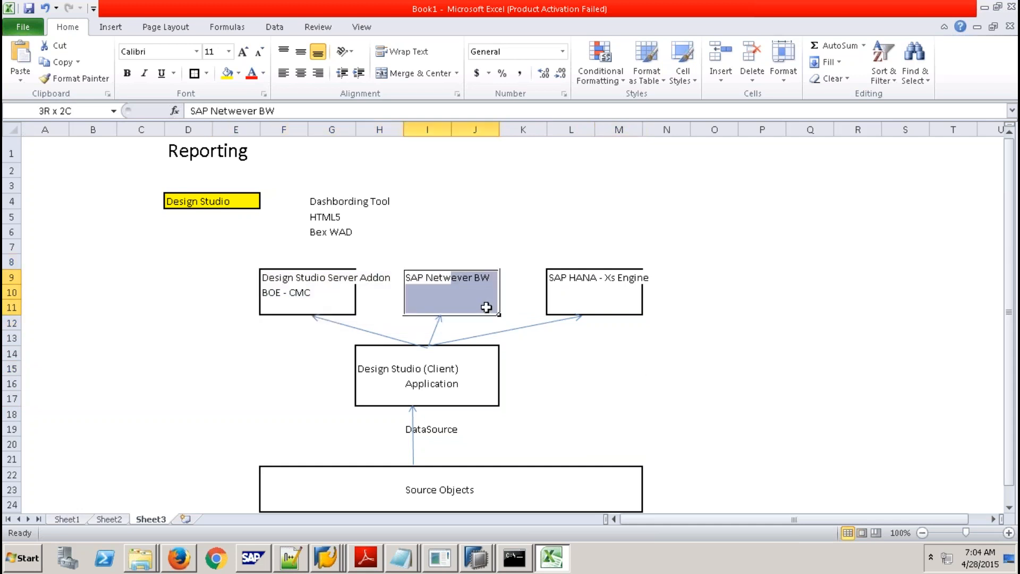
pyautogui.click(367, 356)
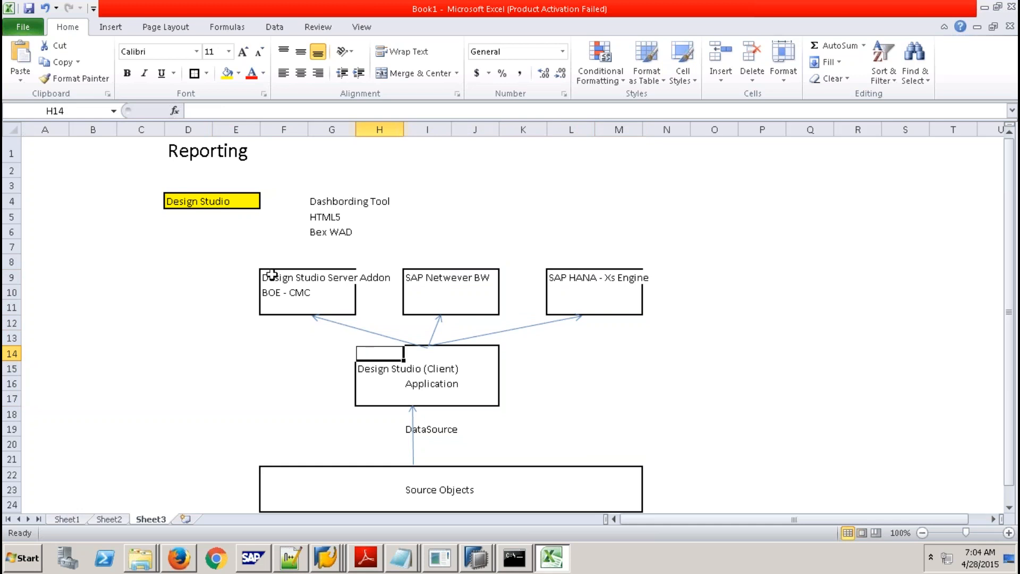
pyautogui.moveTo(372, 357); pyautogui.dragTo(475, 393)
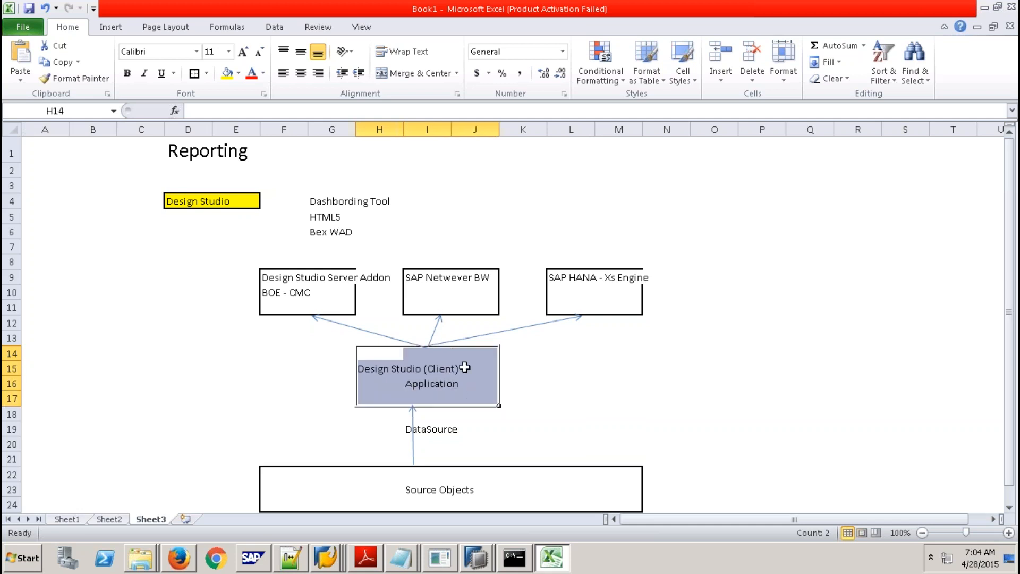
pyautogui.click(414, 272)
pyautogui.moveTo(414, 272); pyautogui.dragTo(487, 304)
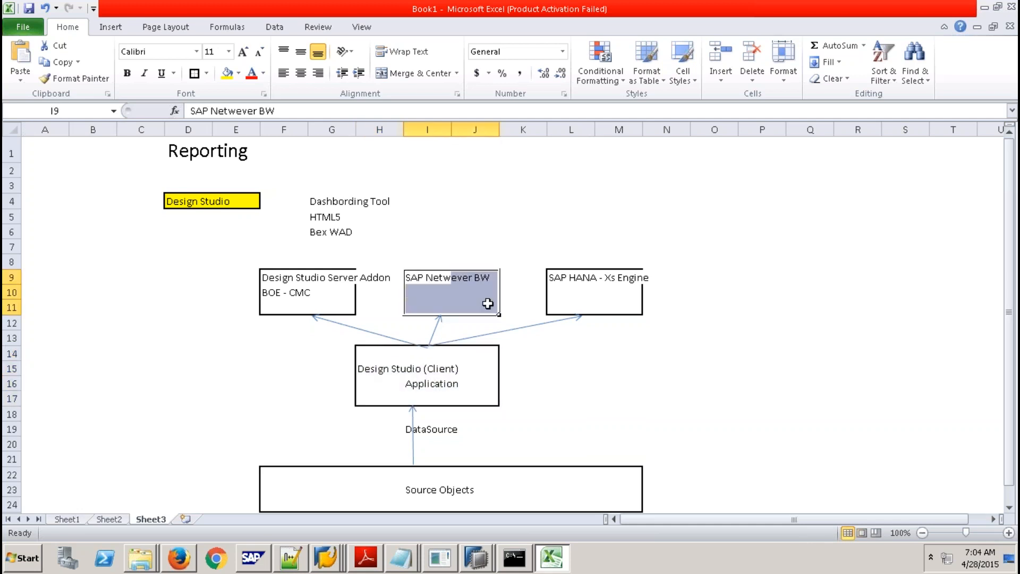
pyautogui.click(370, 358)
pyautogui.moveTo(370, 358); pyautogui.dragTo(472, 399)
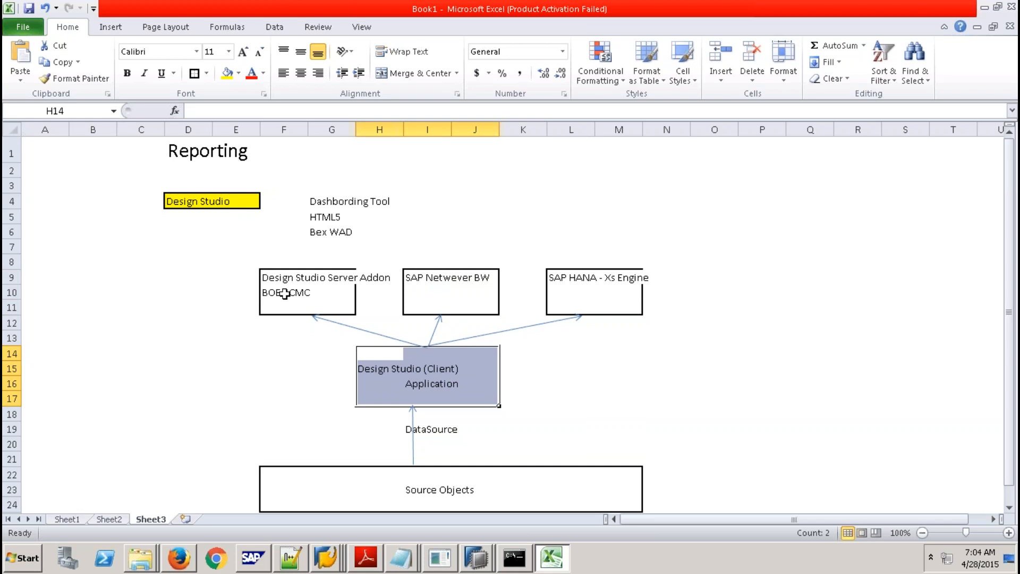
pyautogui.click(589, 398)
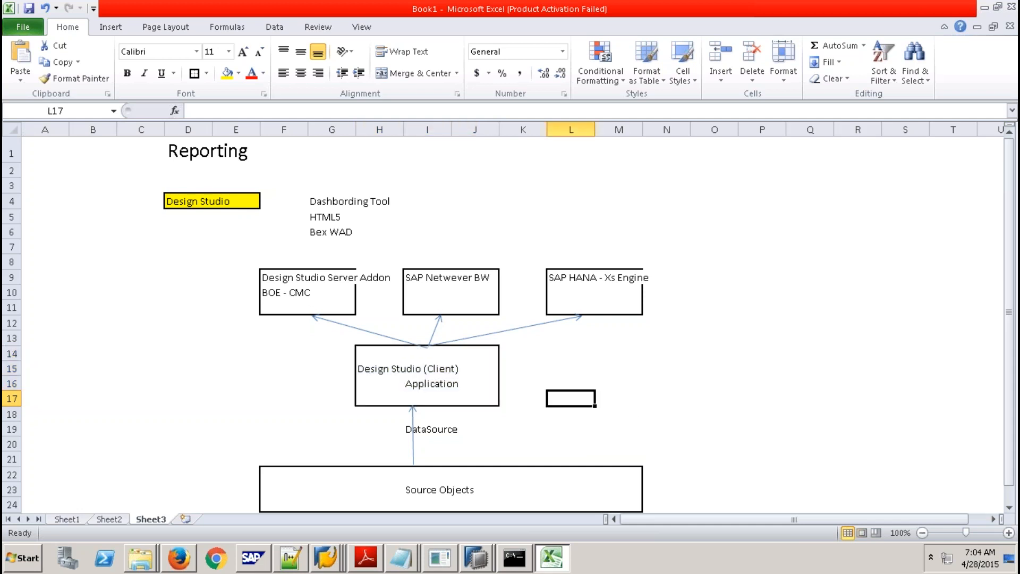
pyautogui.click(436, 429)
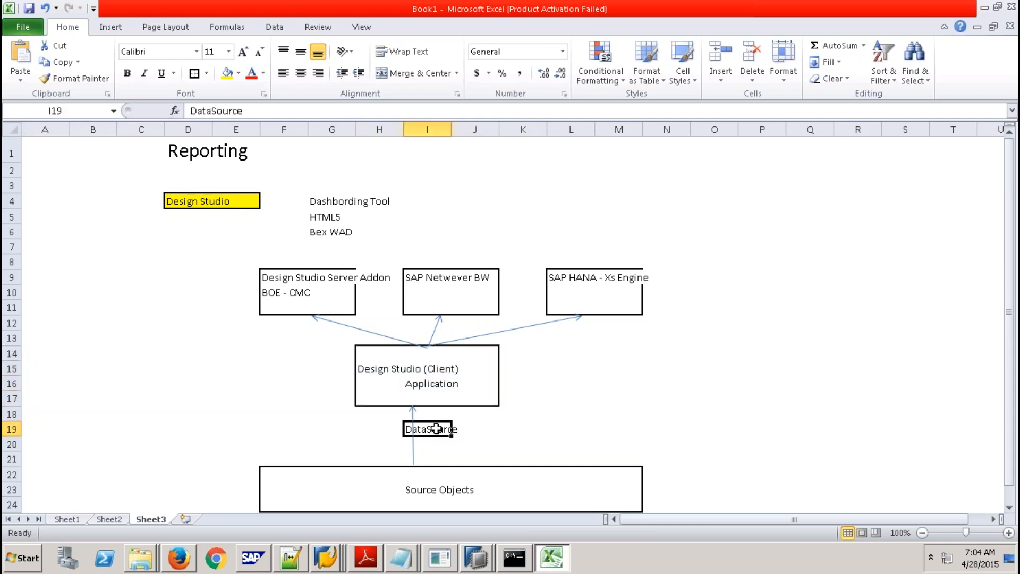
pyautogui.moveTo(365, 354); pyautogui.dragTo(479, 395)
pyautogui.moveTo(369, 353); pyautogui.dragTo(481, 393)
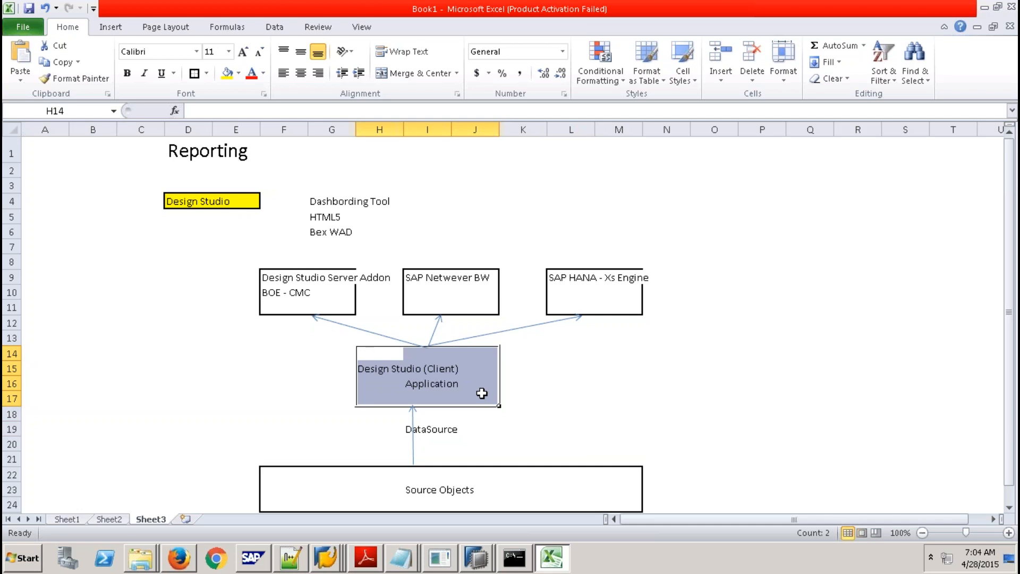
pyautogui.click(386, 354)
pyautogui.moveTo(387, 354); pyautogui.dragTo(484, 390)
# Enter '1. SAP HANA - AV / CV As DataSource' beside the client box.
pyautogui.click(591, 356)
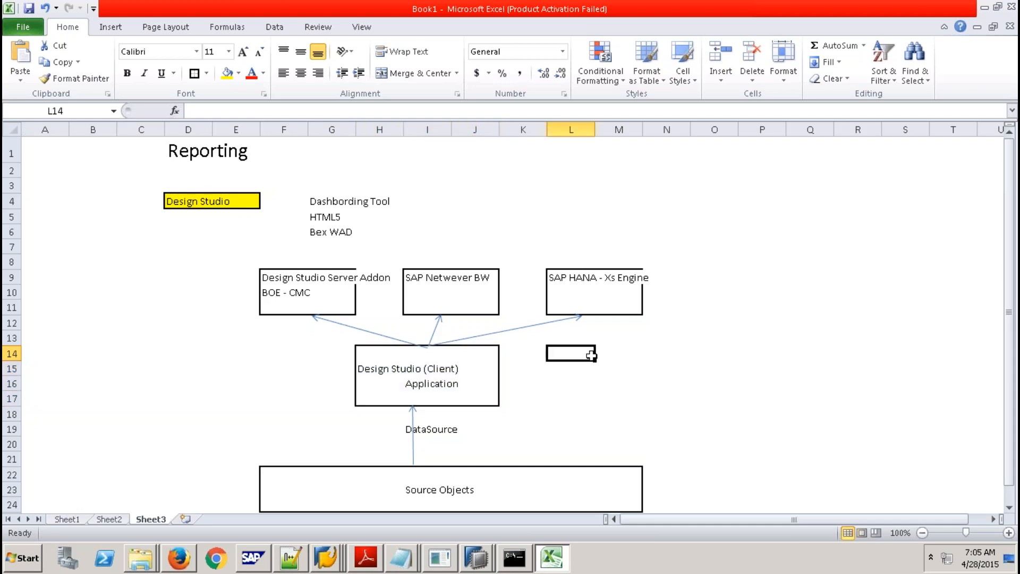
pyautogui.write('1. SAP HANA')
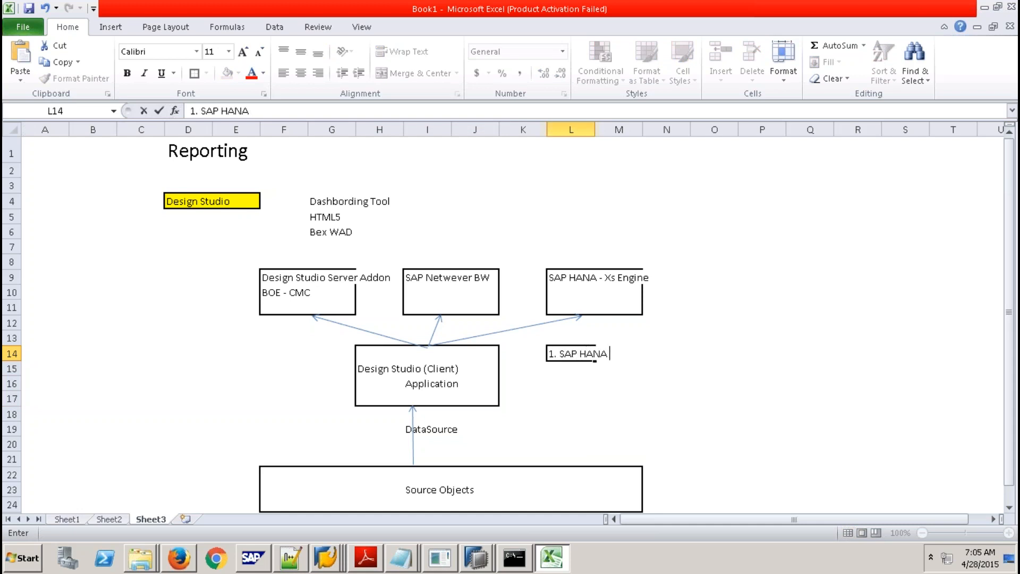
pyautogui.write(' - ')
pyautogui.write('HANA')
pyautogui.press('BackSpace')
pyautogui.press('BackSpace')
pyautogui.press('BackSpace')
pyautogui.press('BackSpace')
pyautogui.write('AV / CV As')
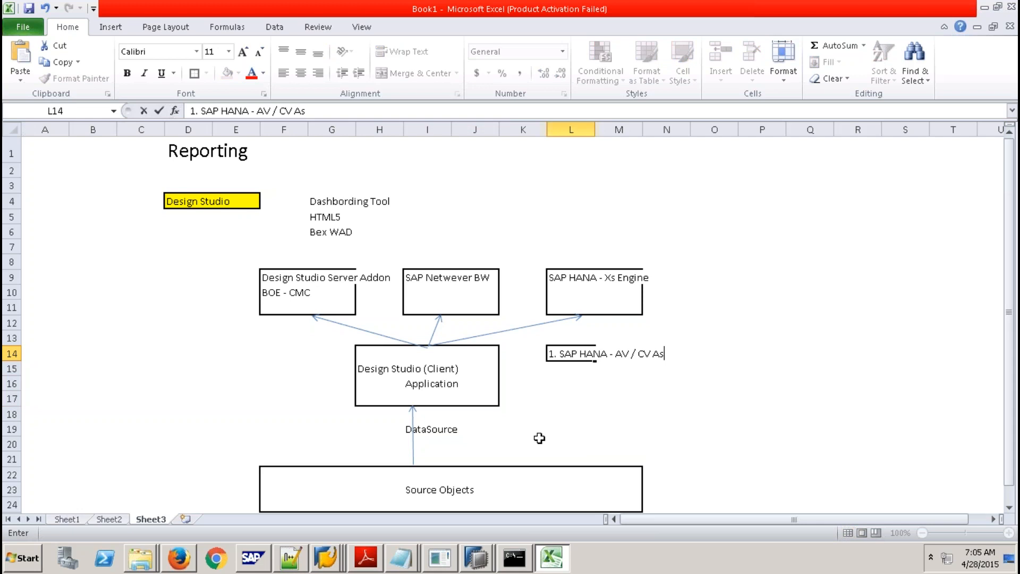
pyautogui.write(' DataSource')
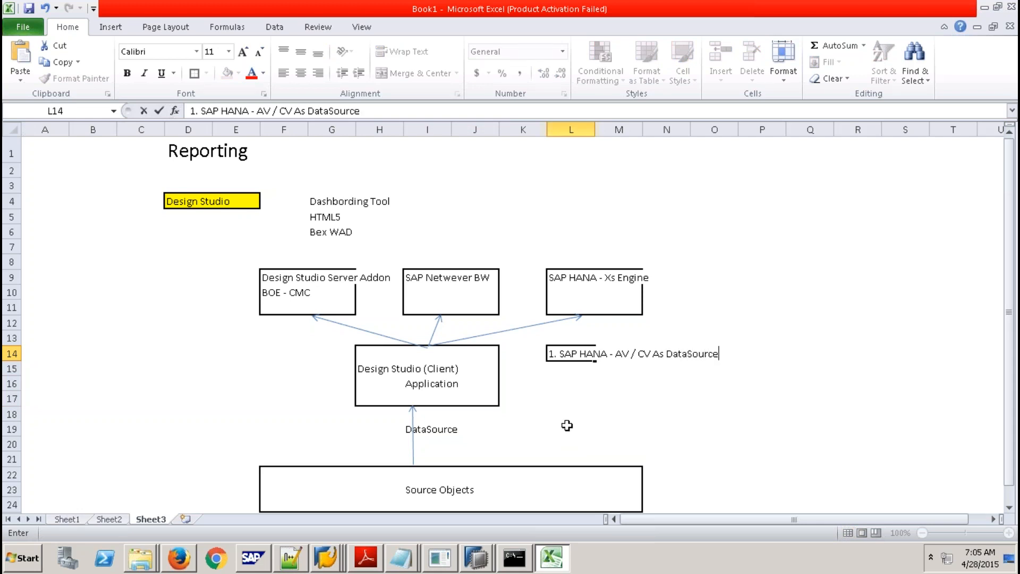
pyautogui.click(555, 371)
# Add '2. SAP BW - Bex Queries' and '3. SAP BOPlatform - Universe, Bex Queries' below it.
pyautogui.write('2.')
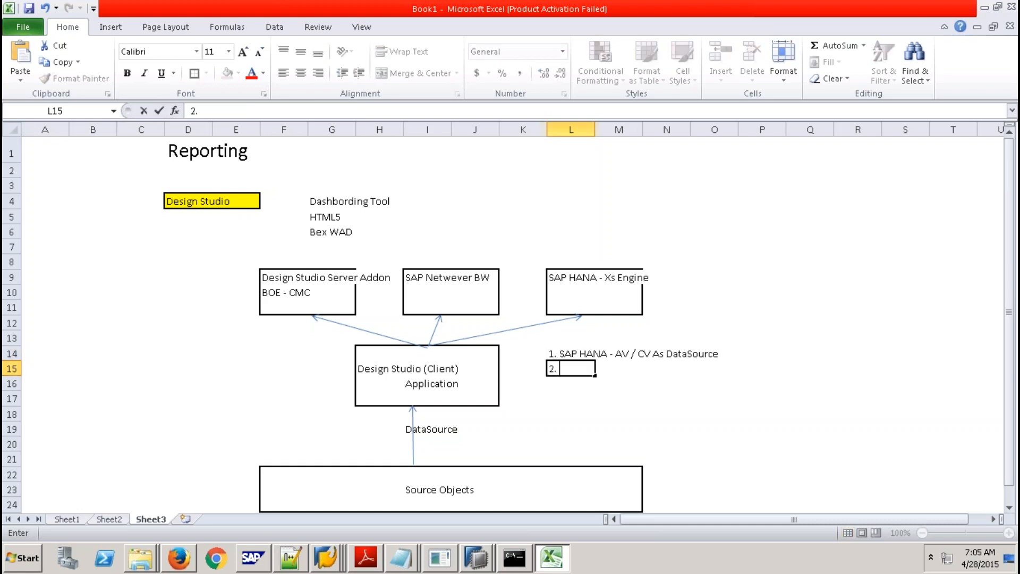
pyautogui.write(' SAP BW - Bex Queries')
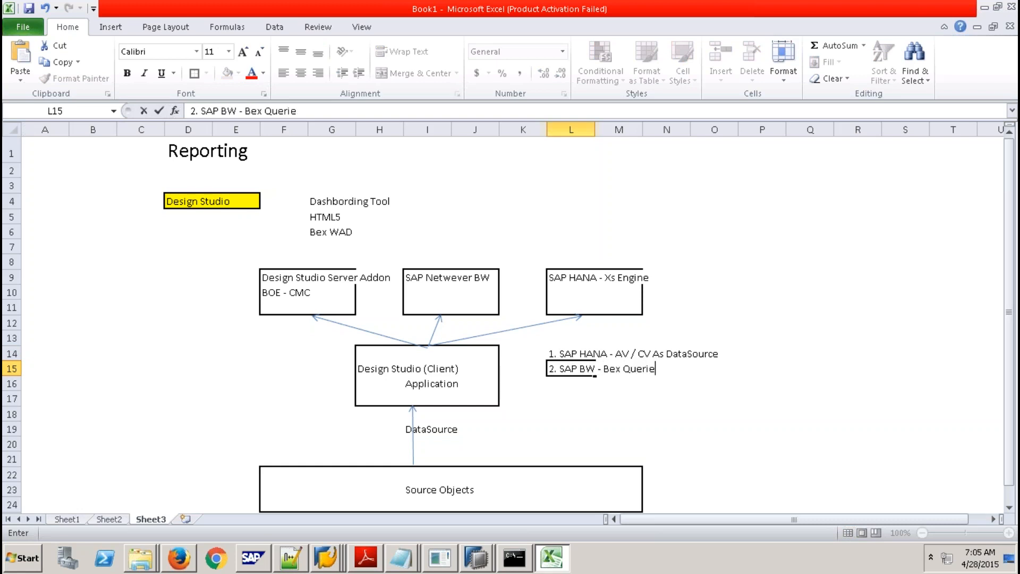
pyautogui.press('Return')
pyautogui.write('3.')
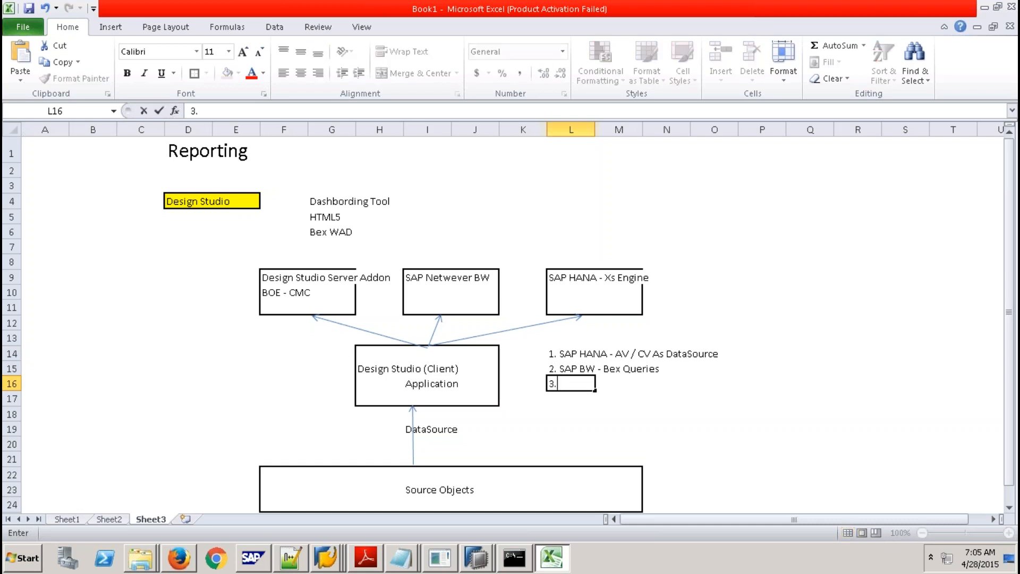
pyautogui.write(' SAP BOPlatform -')
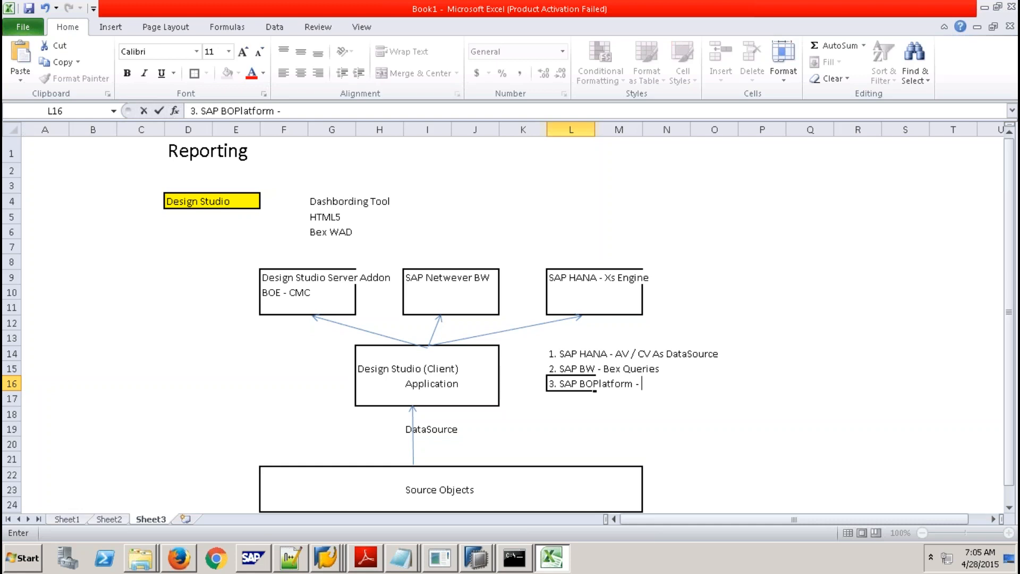
pyautogui.write('Universe, Bex Q')
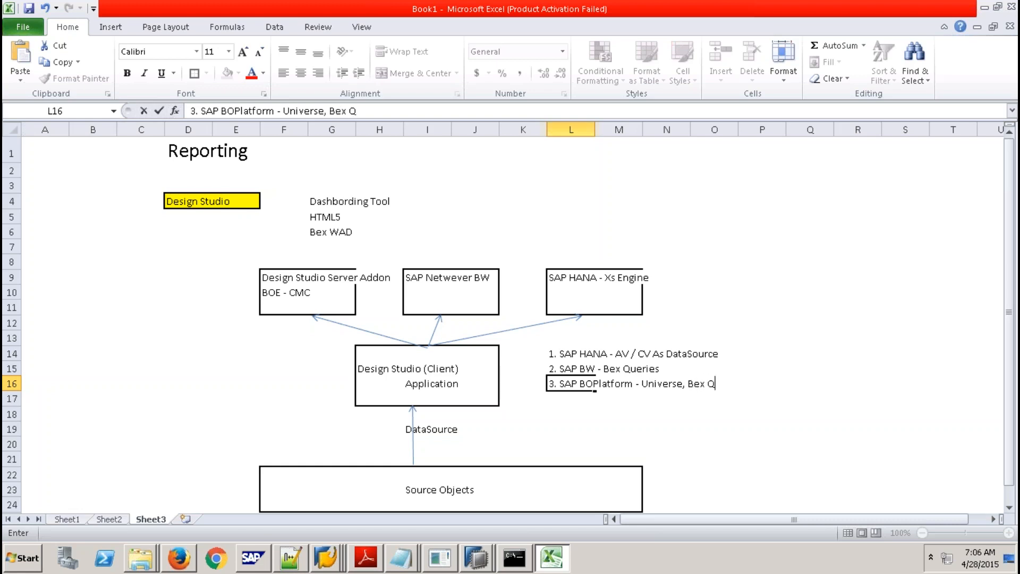
pyautogui.write('ueries, HANA')
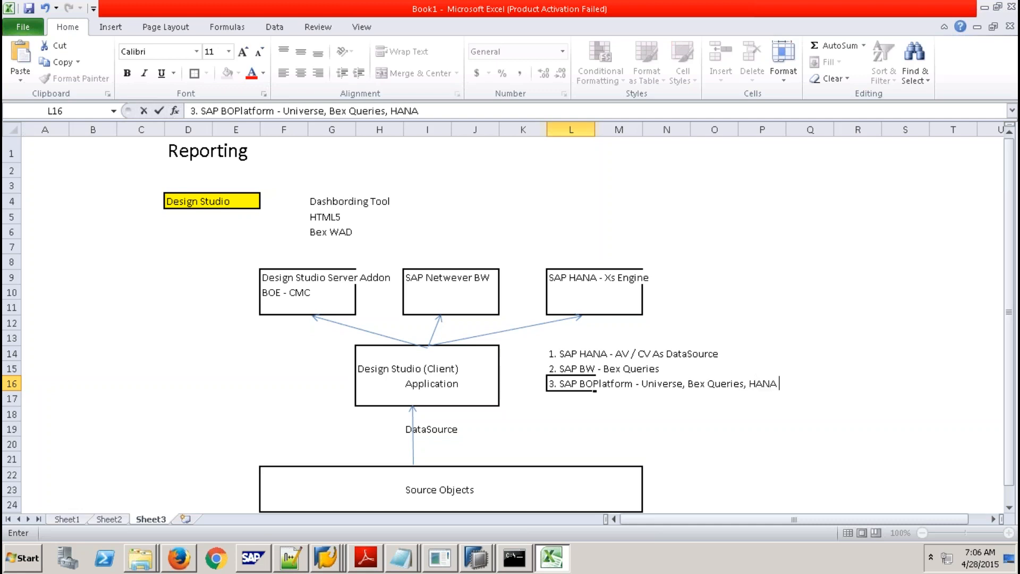
pyautogui.write(' V')
pyautogui.press('BackSpace')
pyautogui.press('BackSpace')
pyautogui.press('BackSpace')
pyautogui.press('BackSpace')
pyautogui.press('BackSpace')
pyautogui.press('BackSpace')
pyautogui.press('BackSpace')
pyautogui.press('BackSpace')
pyautogui.click(745, 353)
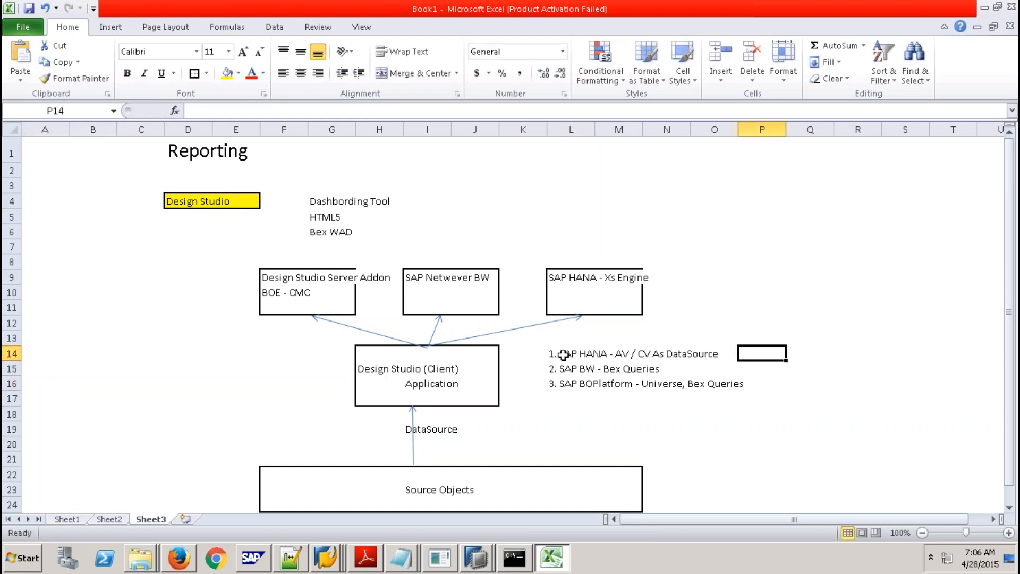
pyautogui.moveTo(553, 353); pyautogui.dragTo(743, 389)
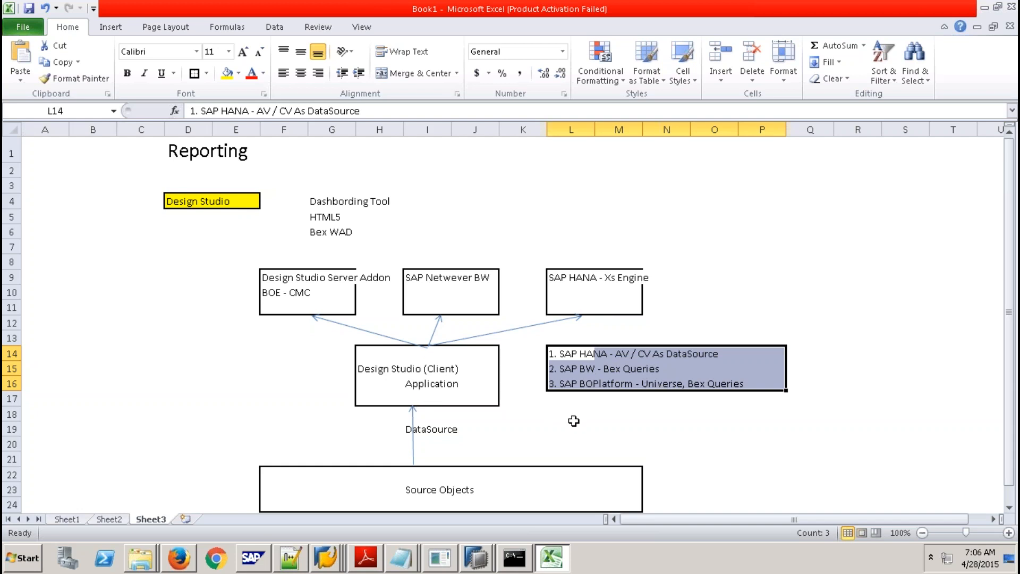
# Close the HANA agent window, launch Design Studio (64 bit) and skip the SAP HANA logon.
pyautogui.click(442, 561)
pyautogui.click(791, 87)
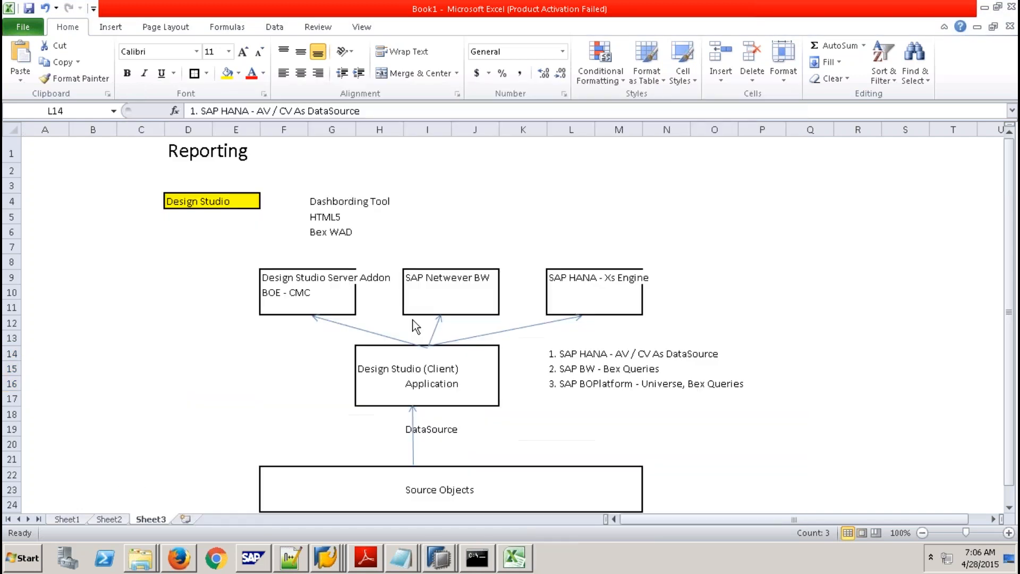
pyautogui.click(23, 558)
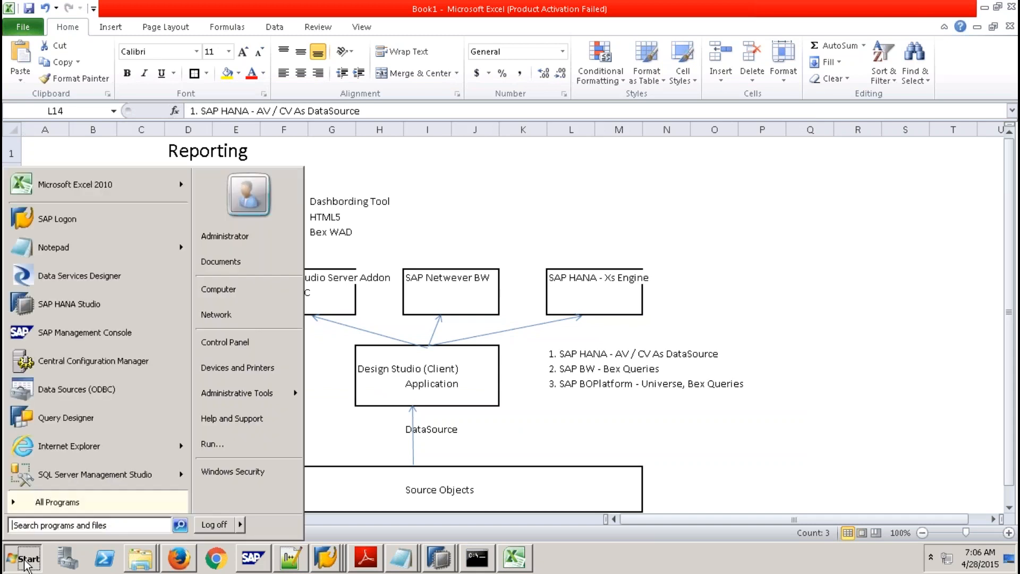
pyautogui.click(65, 500)
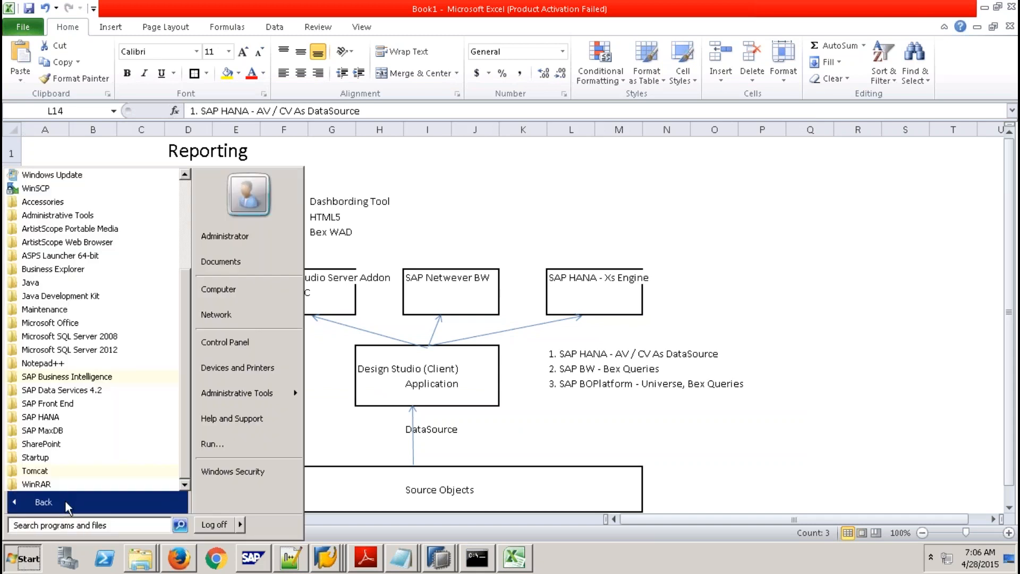
pyautogui.click(81, 379)
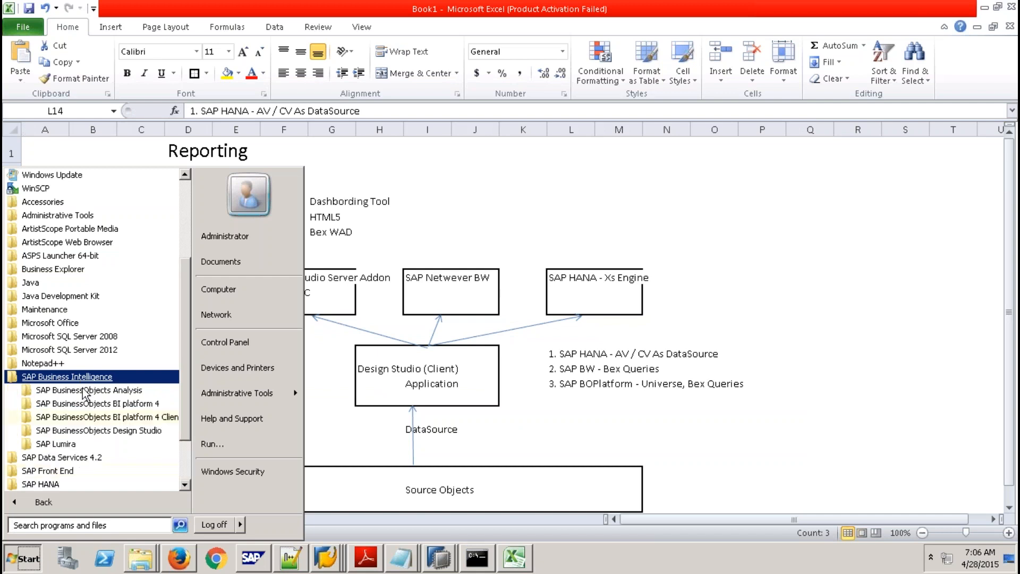
pyautogui.click(83, 432)
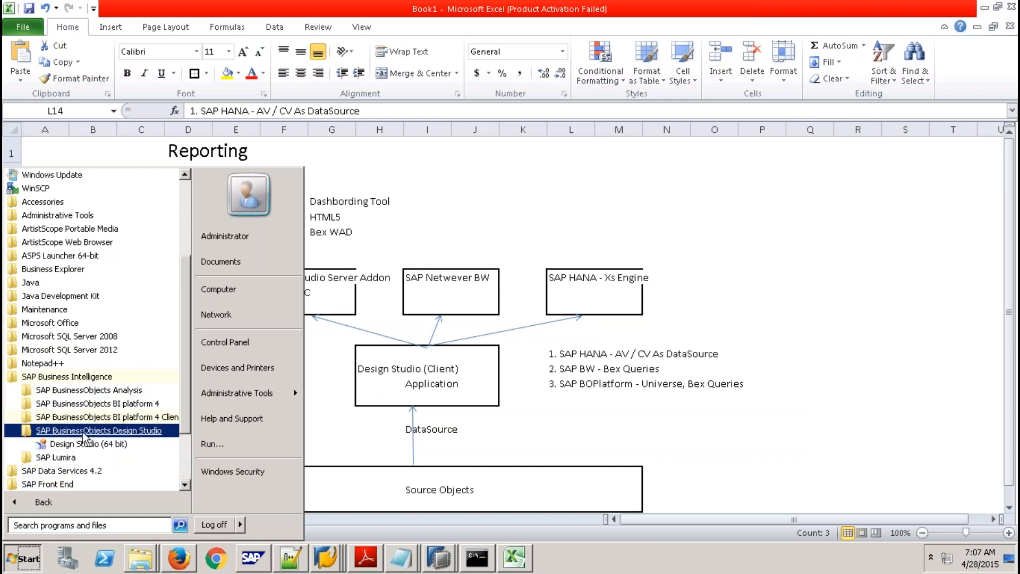
pyautogui.click(112, 446)
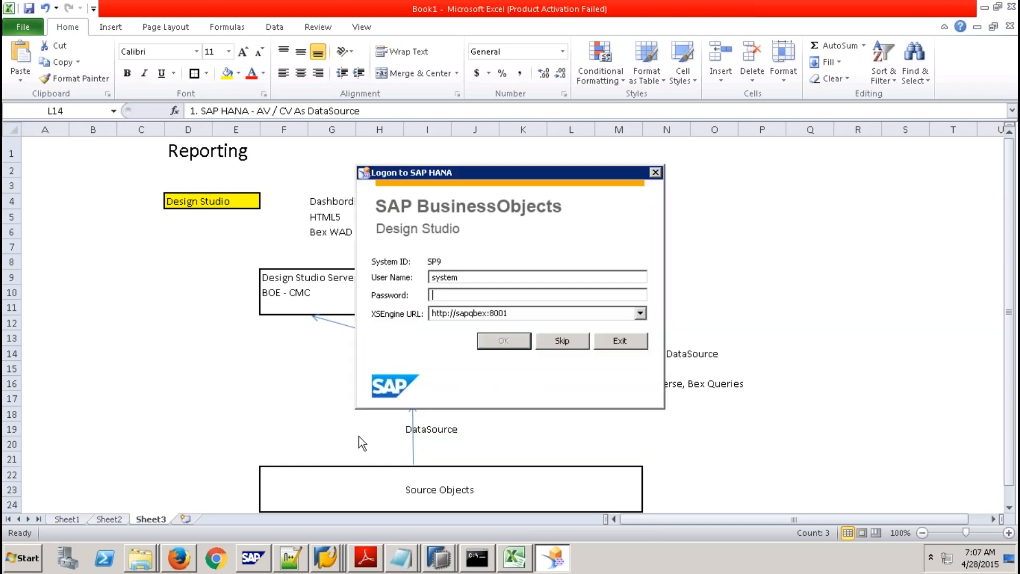
pyautogui.click(572, 341)
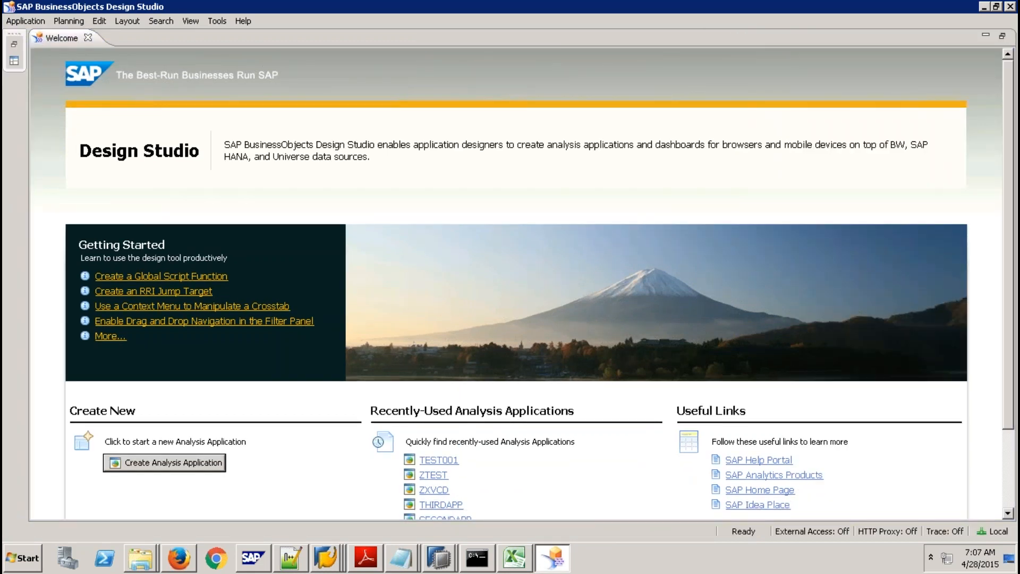
# Close the Welcome page and set the Preferred Startup Mode to SAP HANA in Preferences.
pyautogui.click(88, 38)
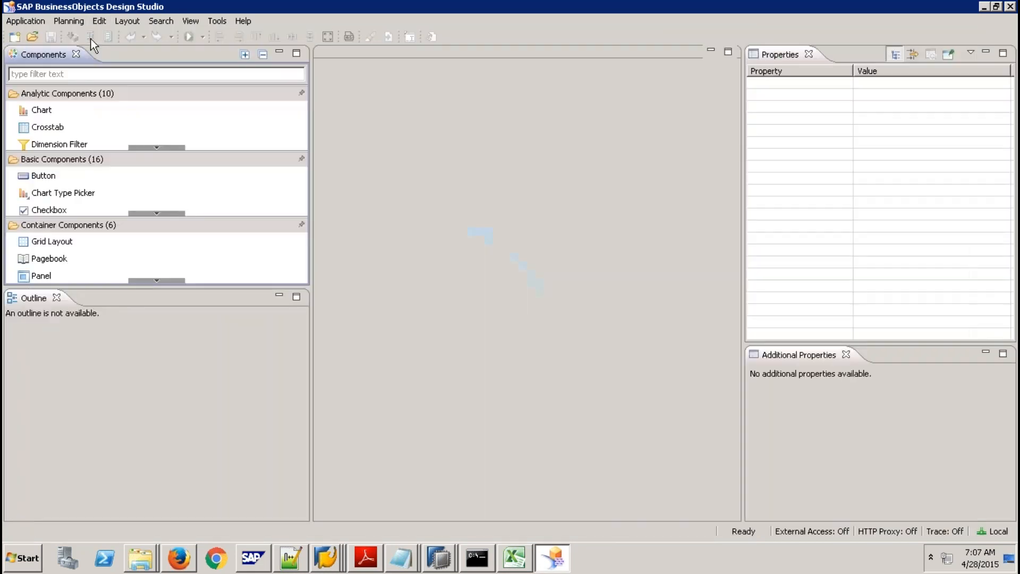
pyautogui.click(227, 21)
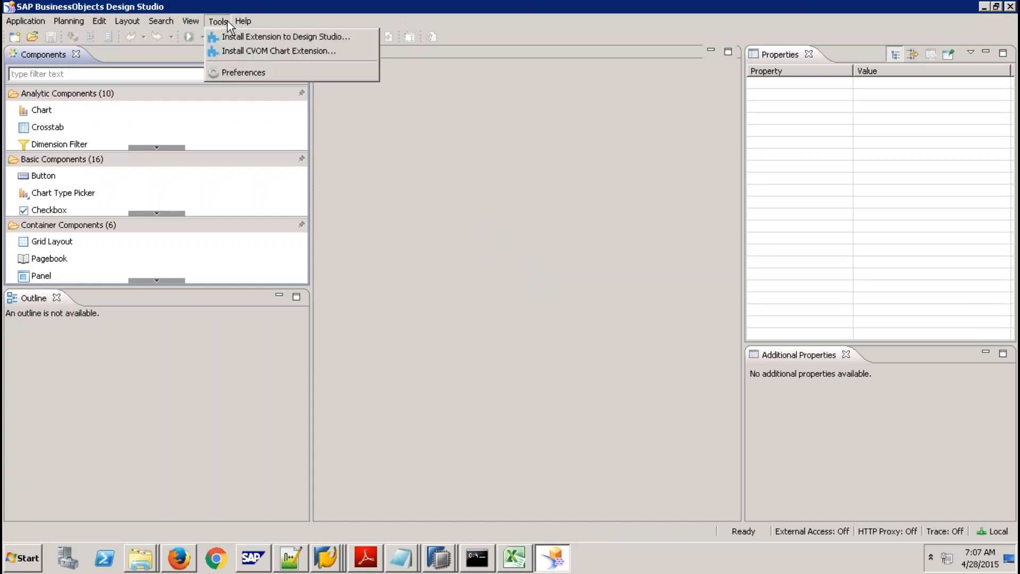
pyautogui.click(244, 72)
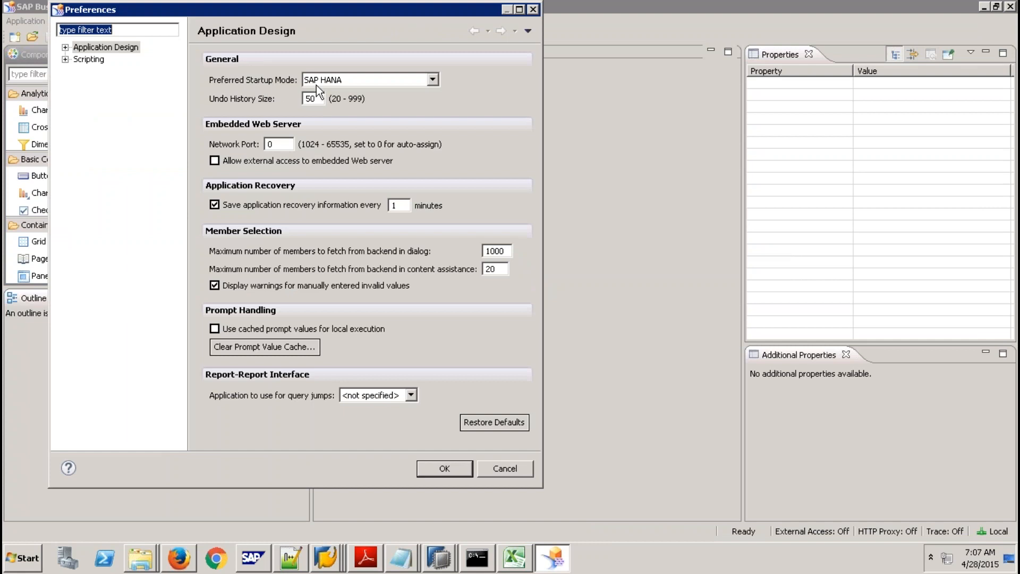
pyautogui.click(432, 83)
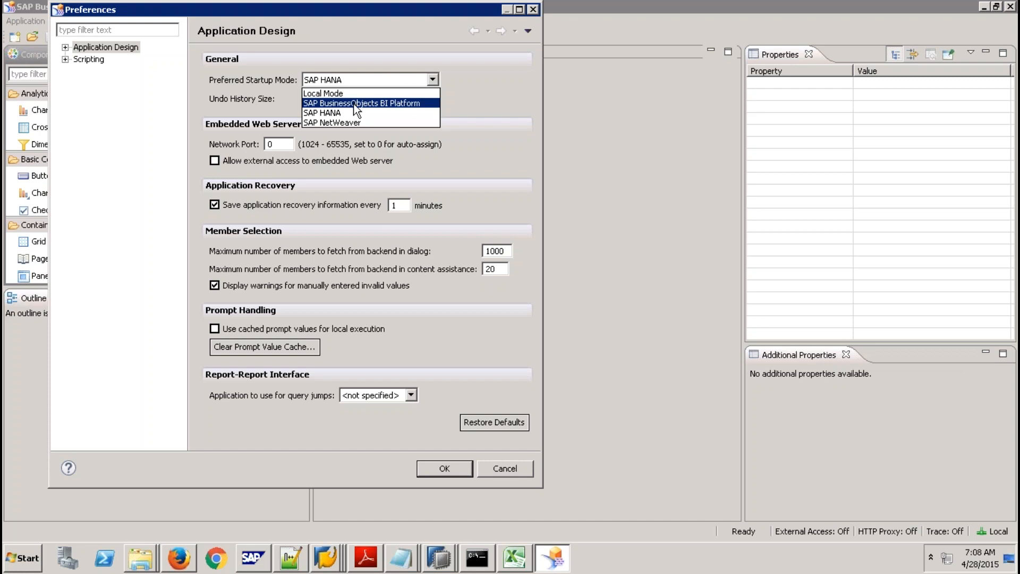
pyautogui.click(350, 113)
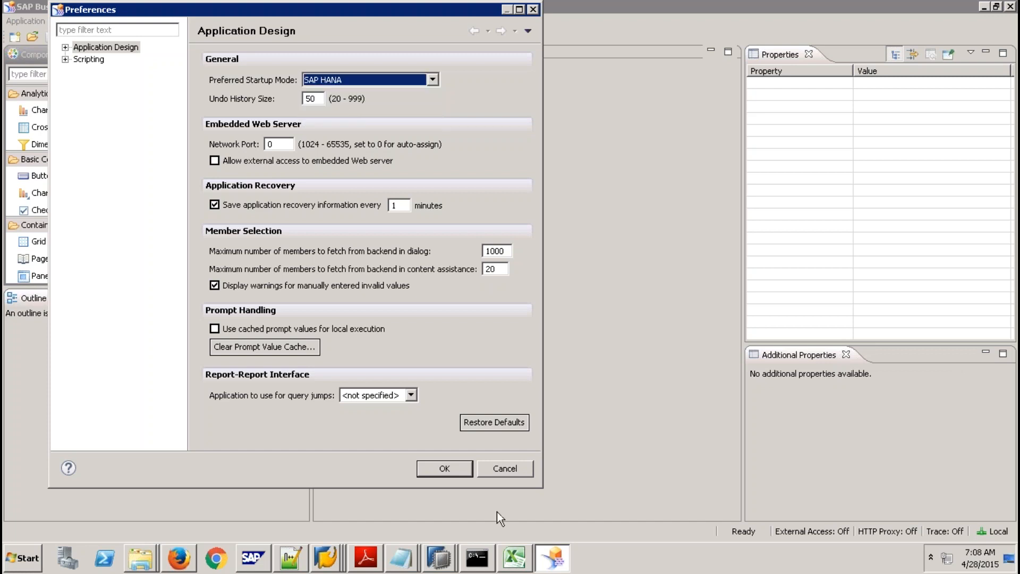
pyautogui.click(445, 475)
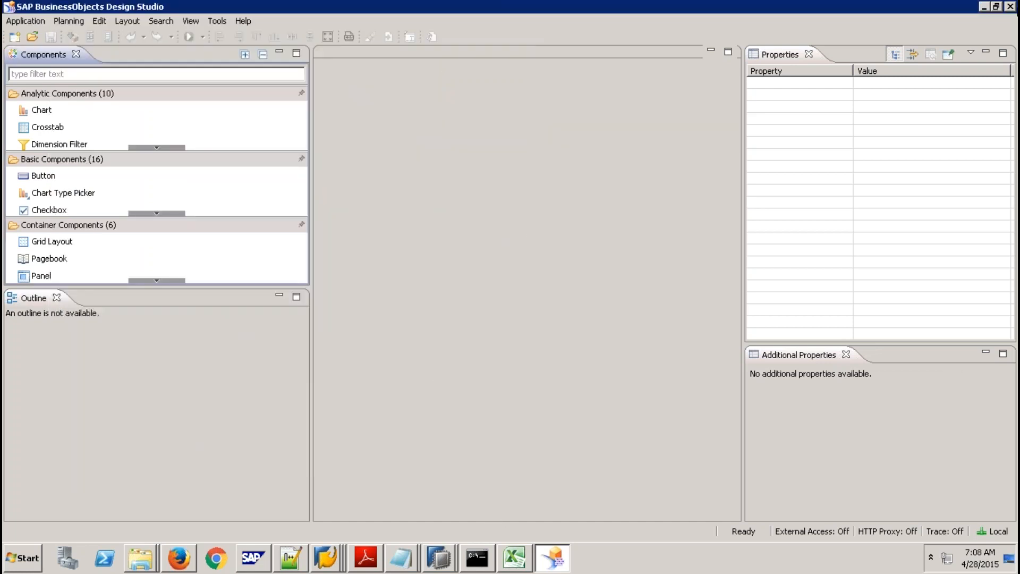
# Close Design Studio and relaunch Design Studio (64 bit) from the SAP Business Intelligence Start menu folder.
pyautogui.click(1011, 7)
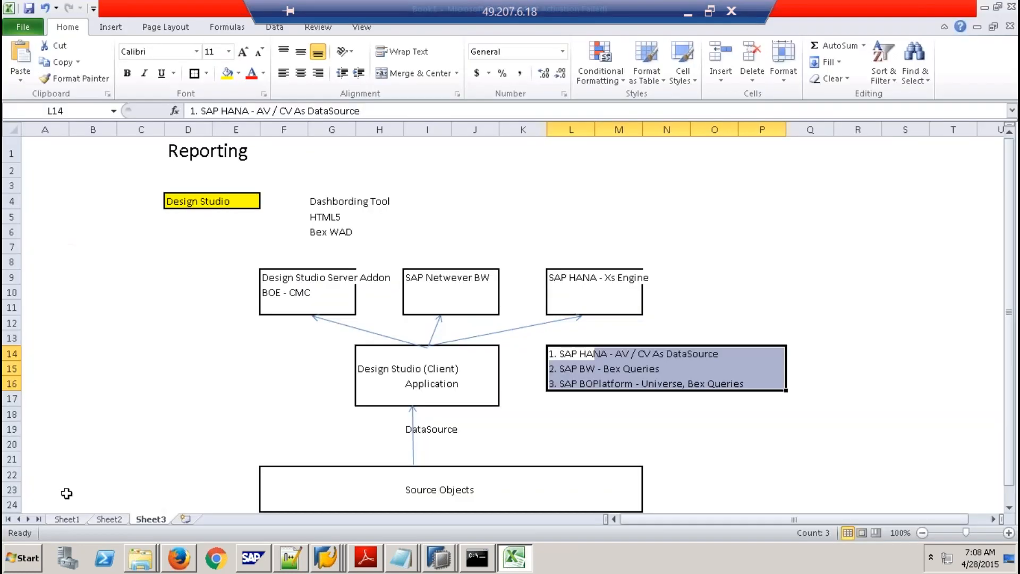
pyautogui.click(21, 558)
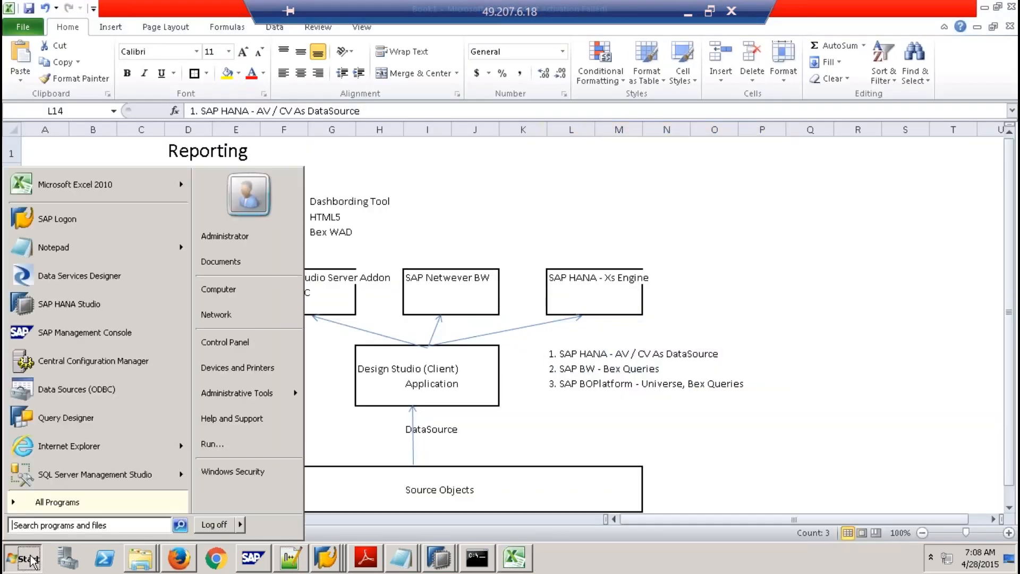
pyautogui.click(68, 499)
pyautogui.click(82, 377)
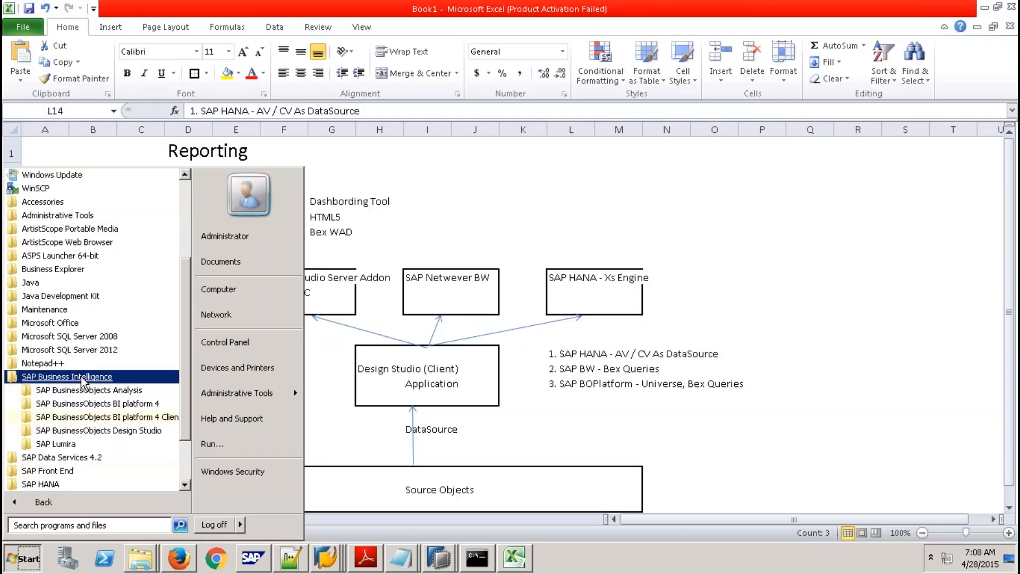
pyautogui.click(124, 432)
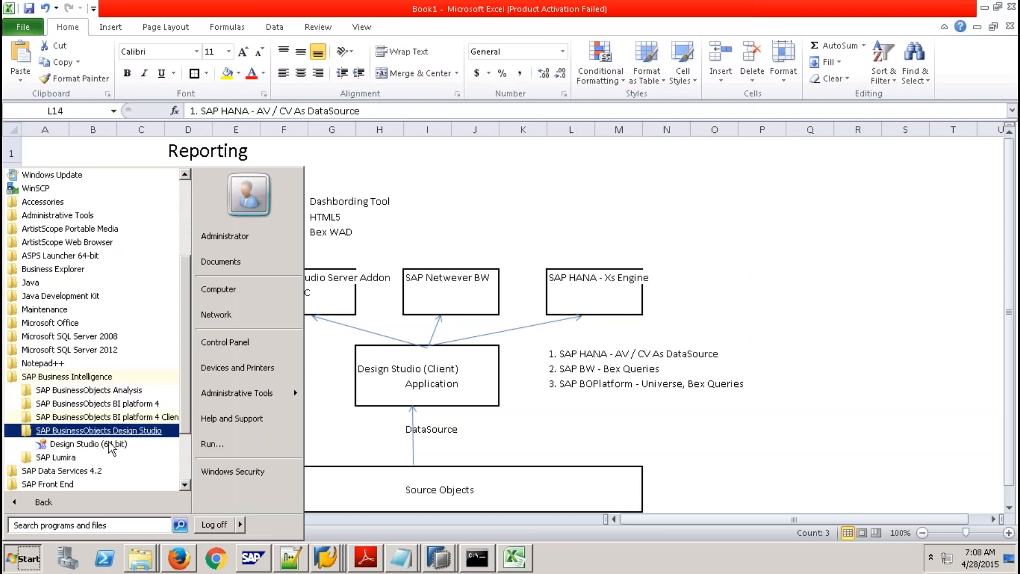
pyautogui.click(128, 443)
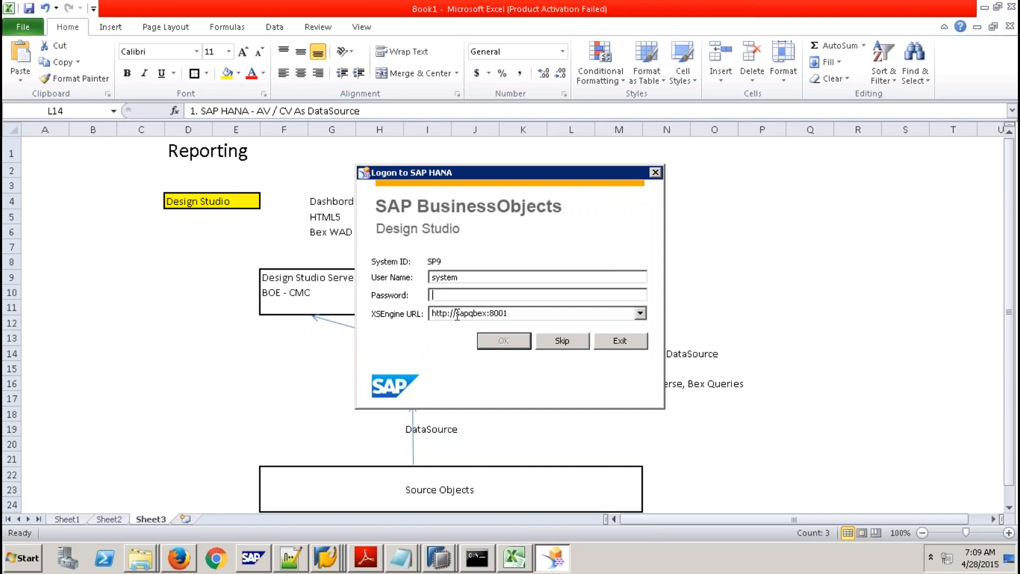
# Log on to the SAP HANA system SP9 with the account password.
pyautogui.click(519, 313)
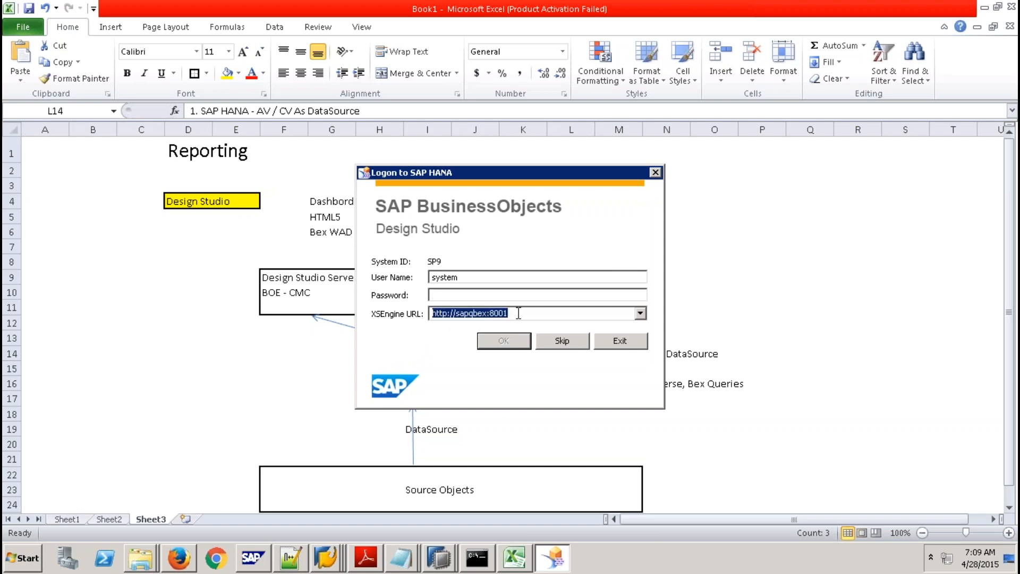
pyautogui.click(464, 277)
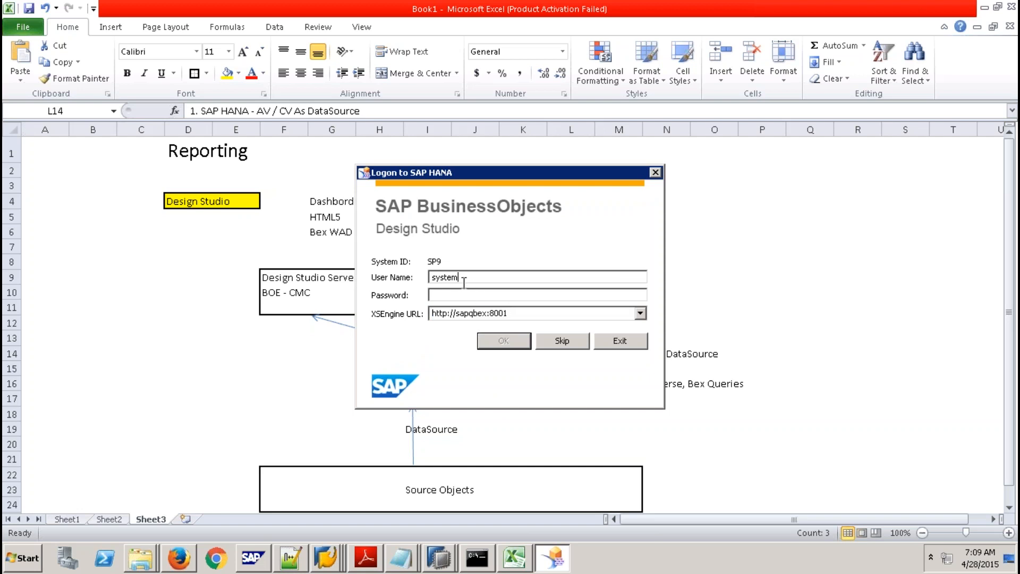
pyautogui.click(462, 295)
pyautogui.write('••••••••••')
pyautogui.click(503, 341)
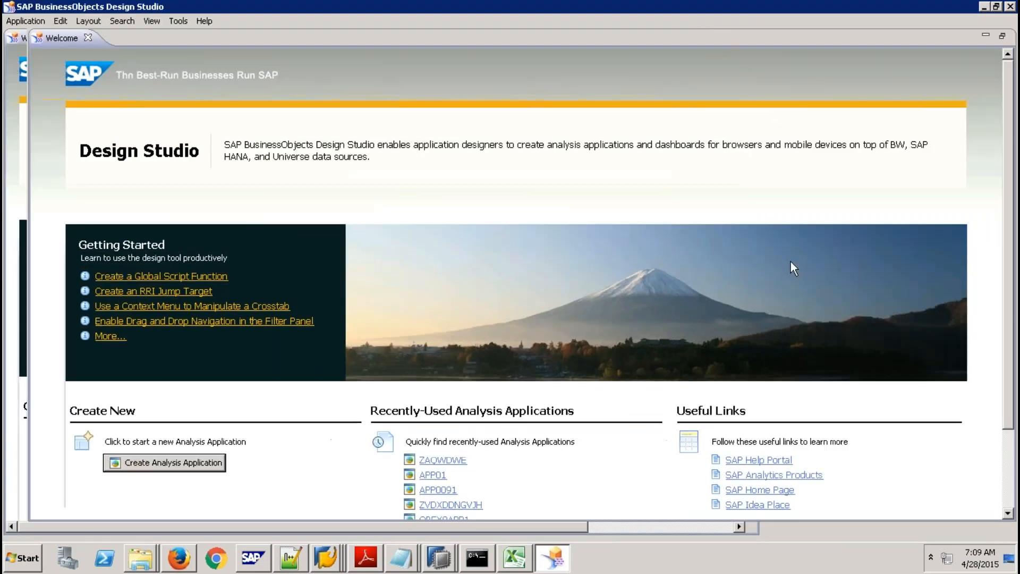
# Close the Welcome page and create a new Blank-template application named ZTEST009.
pyautogui.click(88, 38)
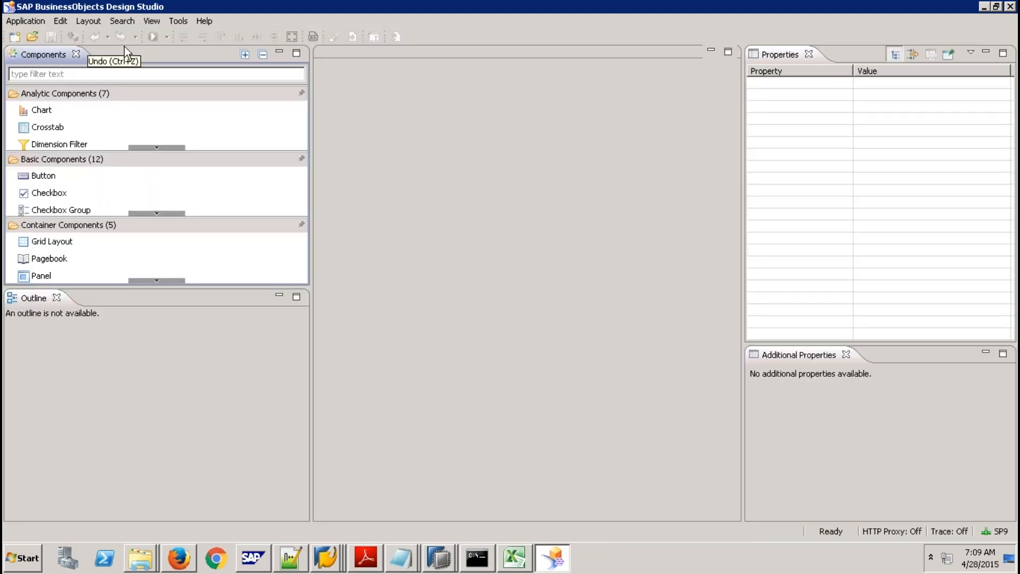
pyautogui.click(16, 37)
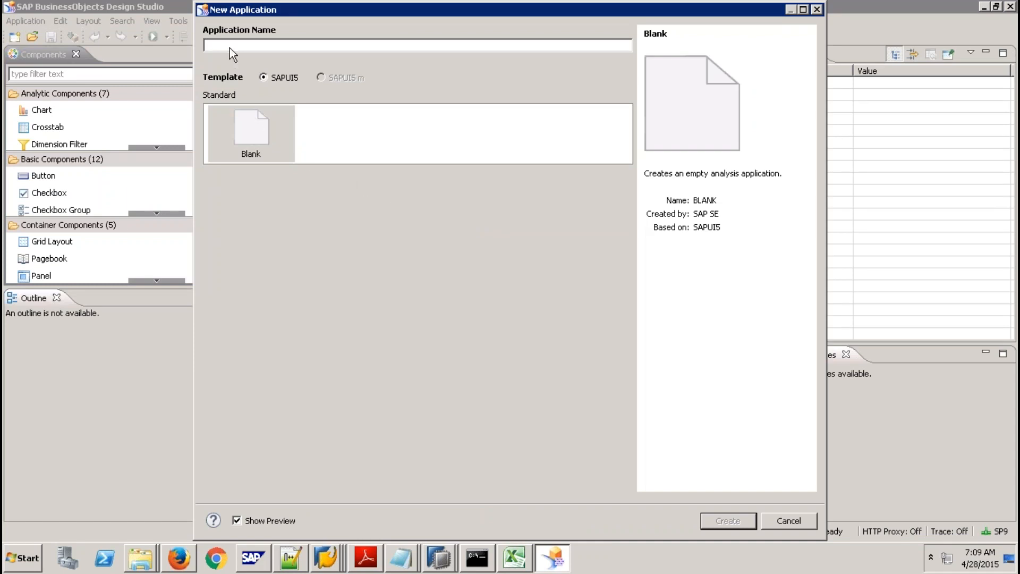
pyautogui.write('ZTEST')
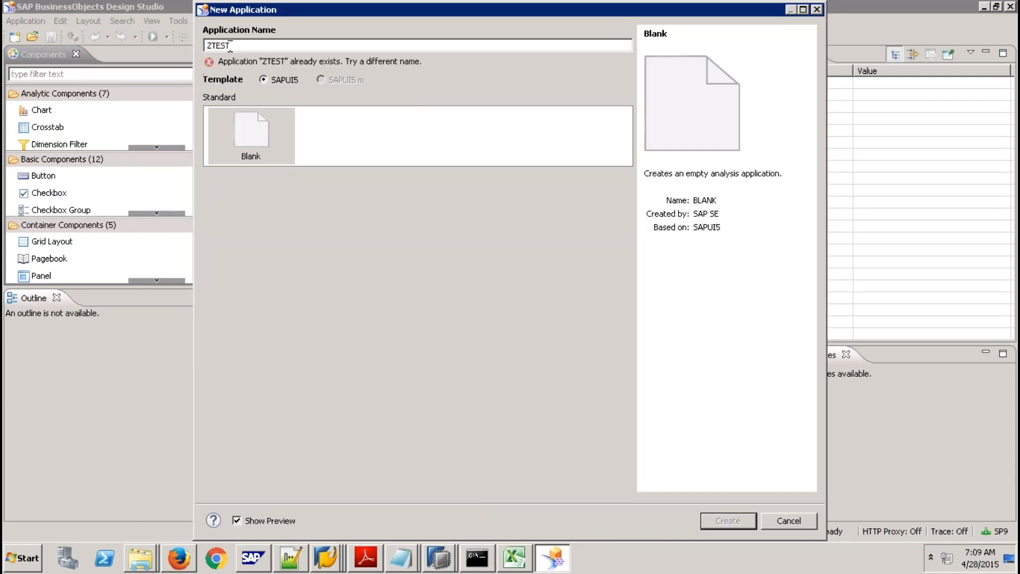
pyautogui.write('009')
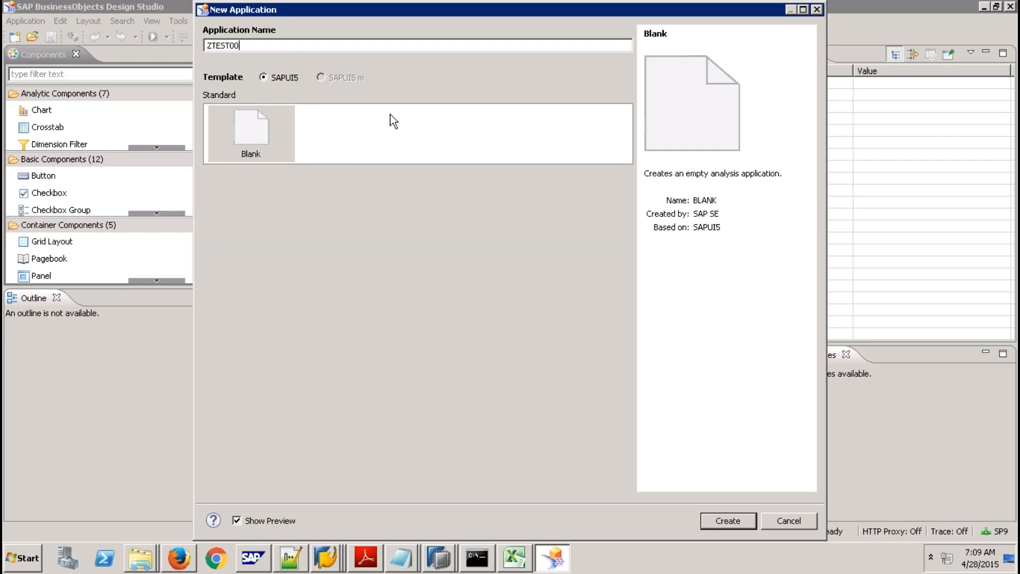
pyautogui.click(727, 520)
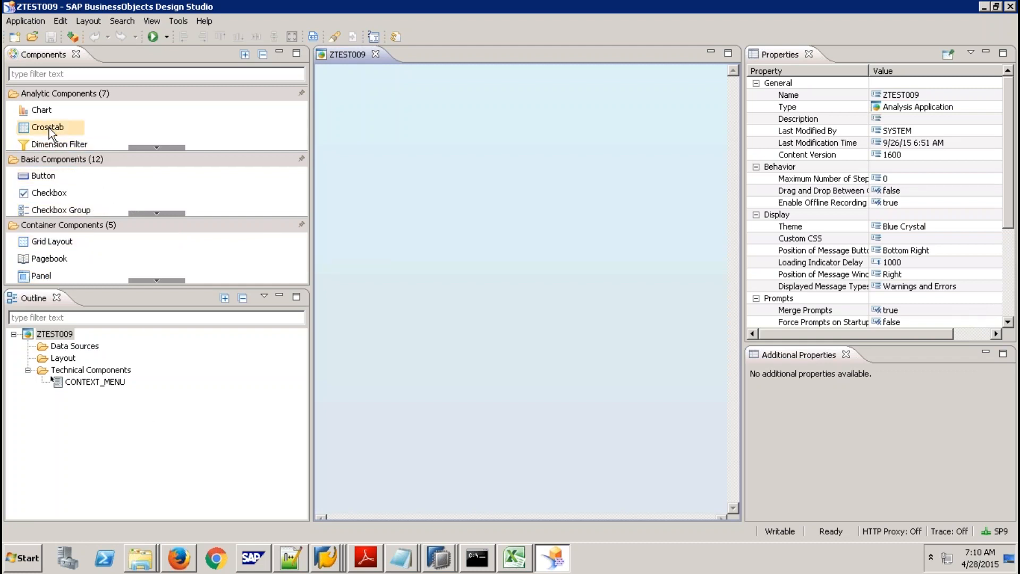
# Drag a Crosstab onto the ZTEST009 canvas and move it toward the top-left corner.
pyautogui.moveTo(49, 126); pyautogui.dragTo(421, 150)
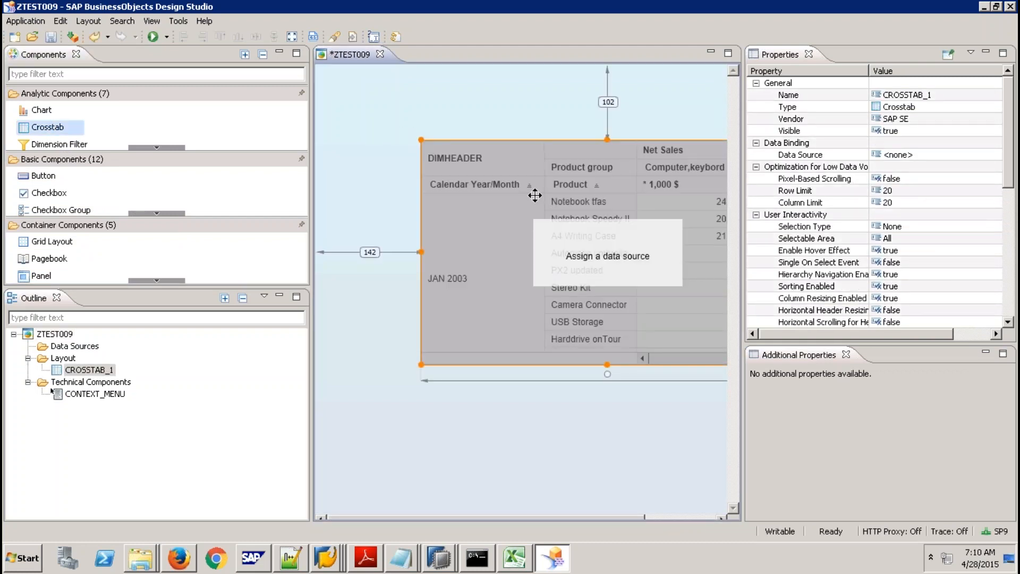
pyautogui.moveTo(483, 167); pyautogui.dragTo(437, 137)
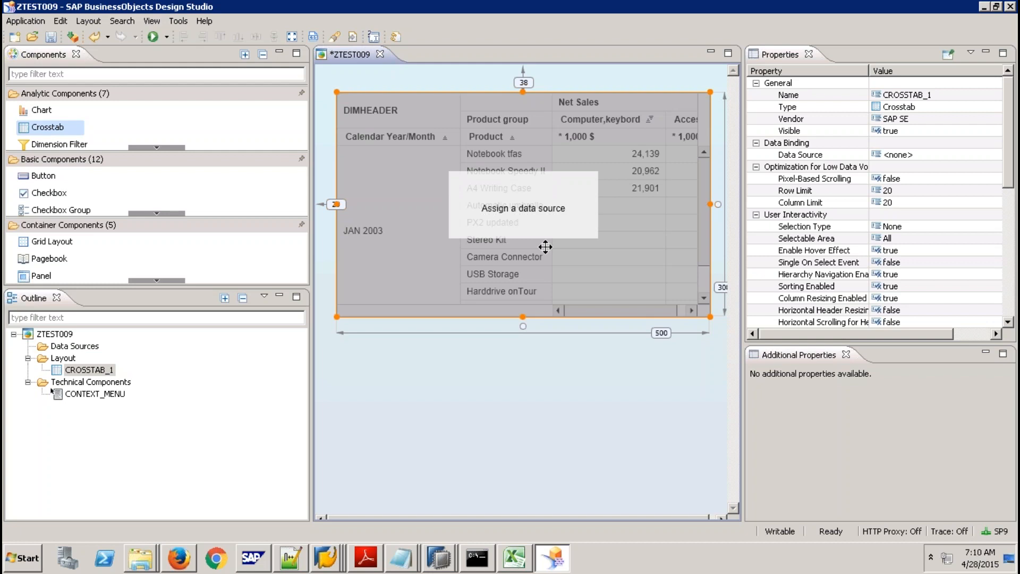
pyautogui.click(81, 344)
# Start adding a data source from the Outline's Data Sources and browse the available HANA views.
pyautogui.rightClick(83, 350)
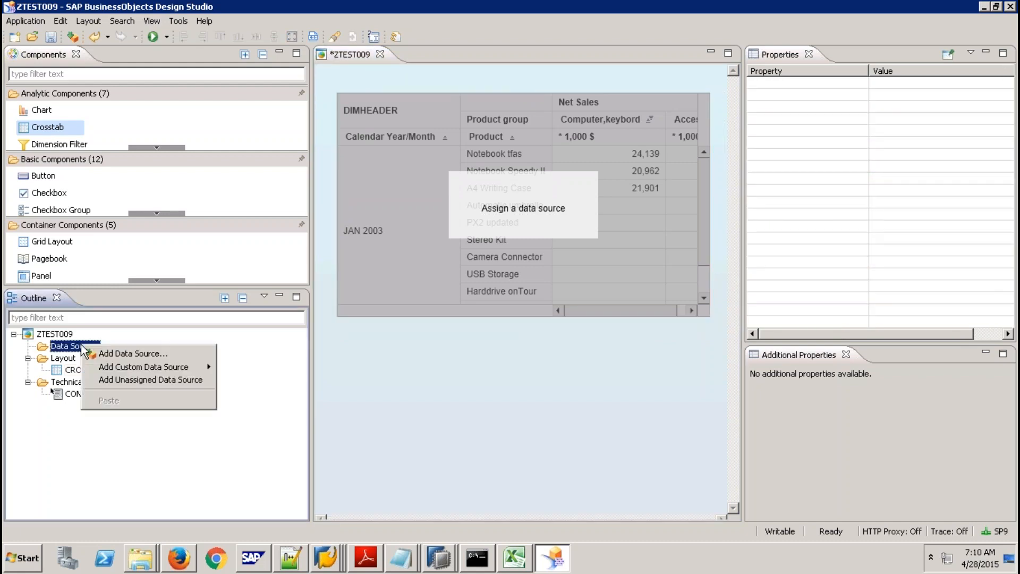
pyautogui.click(124, 353)
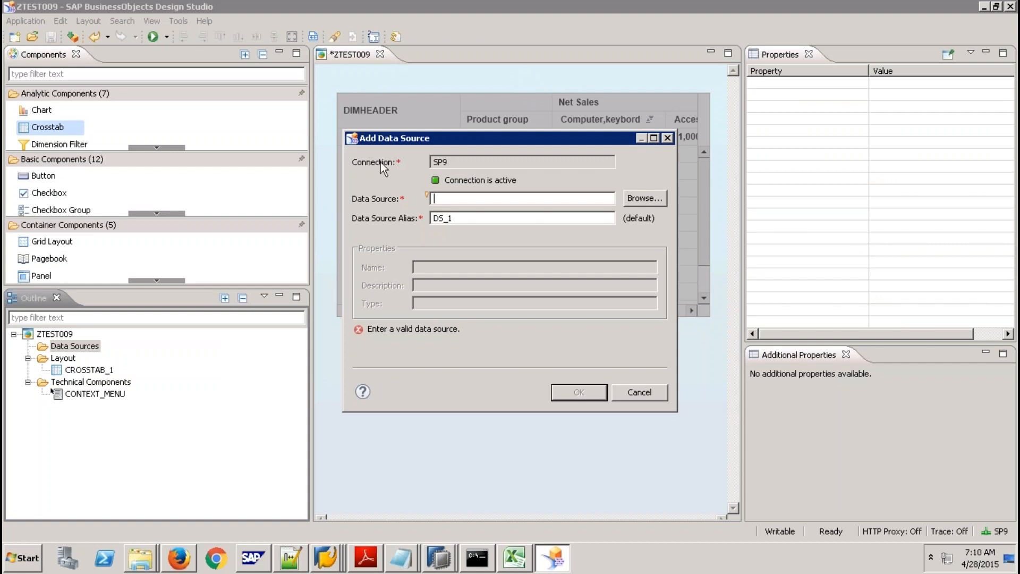
pyautogui.moveTo(459, 162); pyautogui.dragTo(409, 159)
pyautogui.click(629, 199)
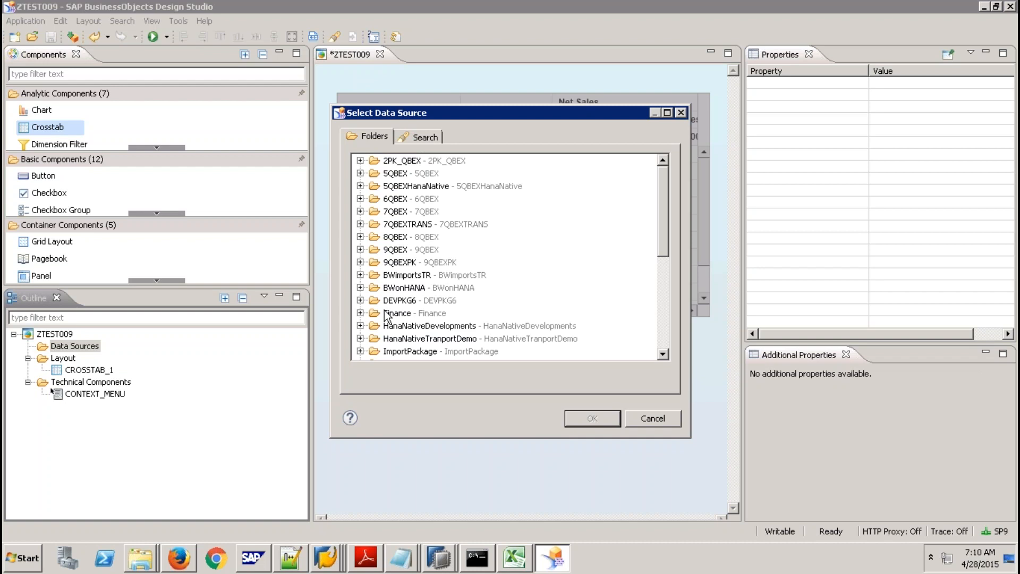
pyautogui.click(662, 265)
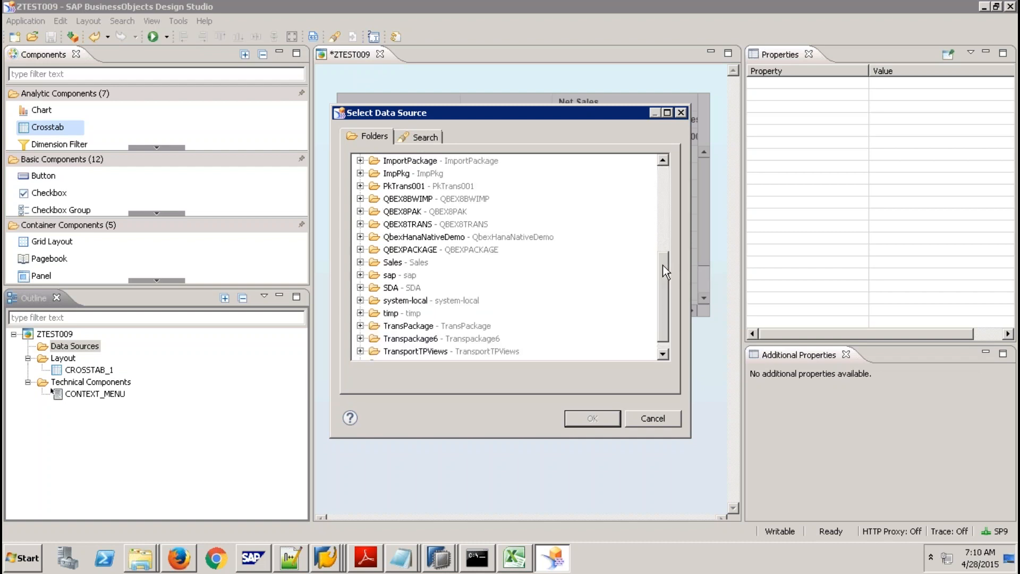
# Pick CV_SALES_YEAR_COMPARISON under sap > hana > democontent > epm > models and add it as DS_1.
pyautogui.click(360, 276)
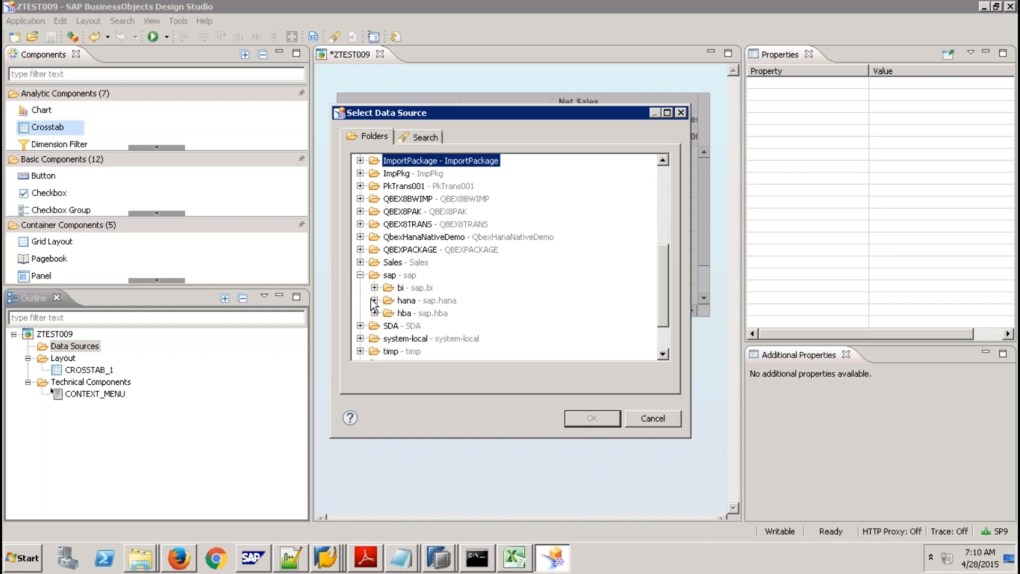
pyautogui.click(375, 300)
pyautogui.click(389, 312)
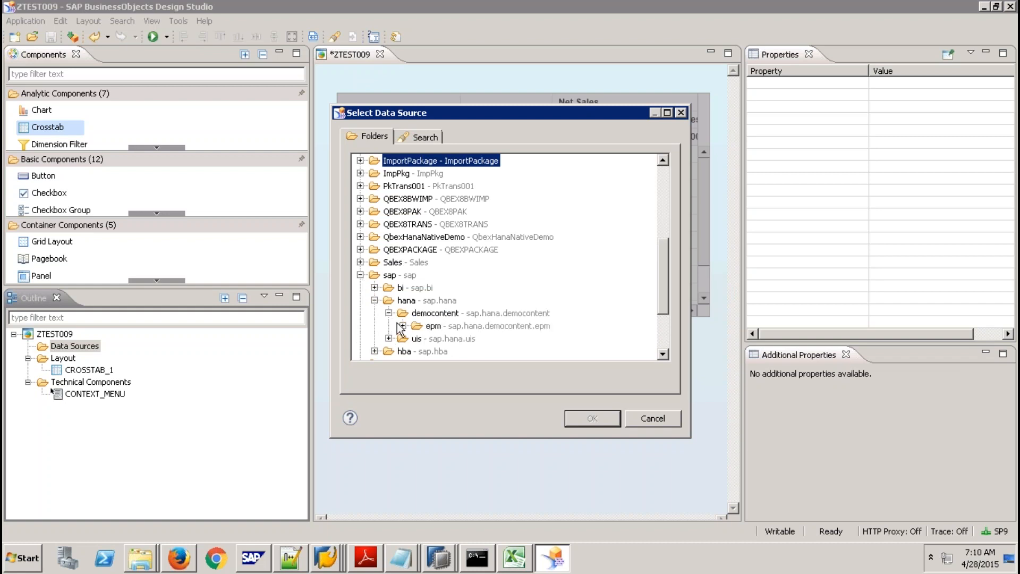
pyautogui.click(402, 326)
pyautogui.click(417, 339)
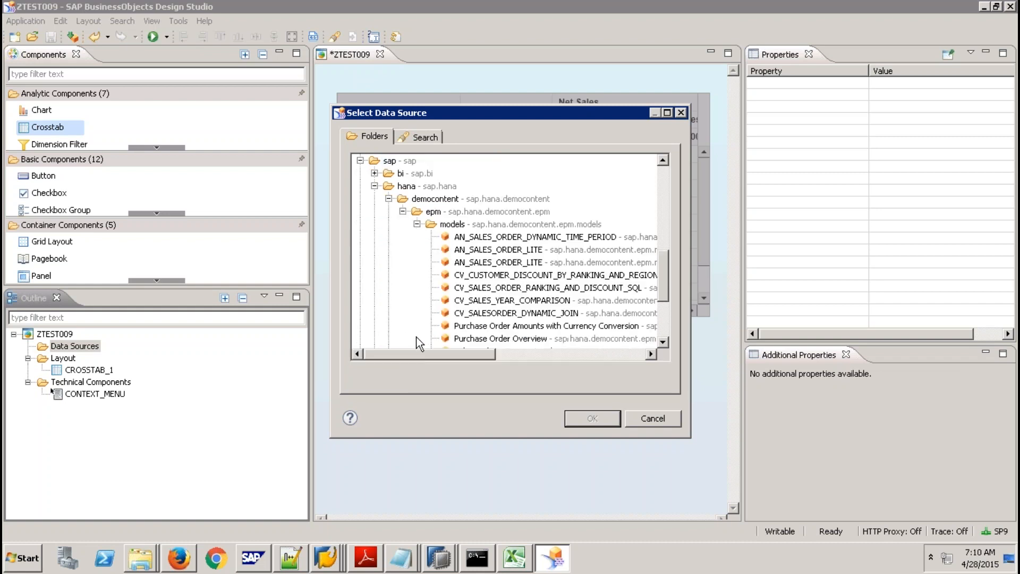
pyautogui.moveTo(662, 286)
pyautogui.mouseDown()
pyautogui.moveTo(664, 311)
pyautogui.moveTo(664, 302)
pyautogui.mouseUp()
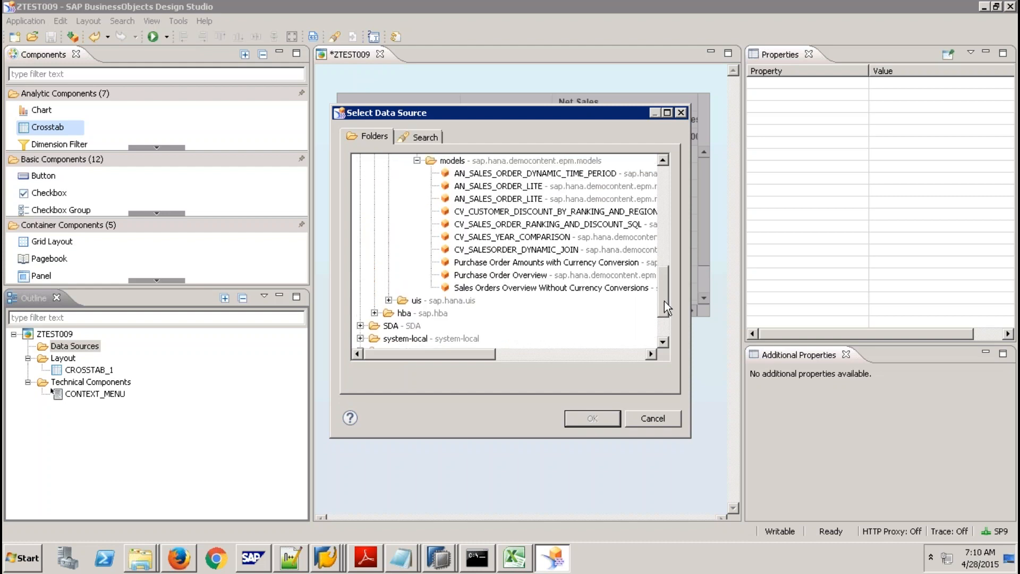
pyautogui.click(530, 236)
pyautogui.click(588, 416)
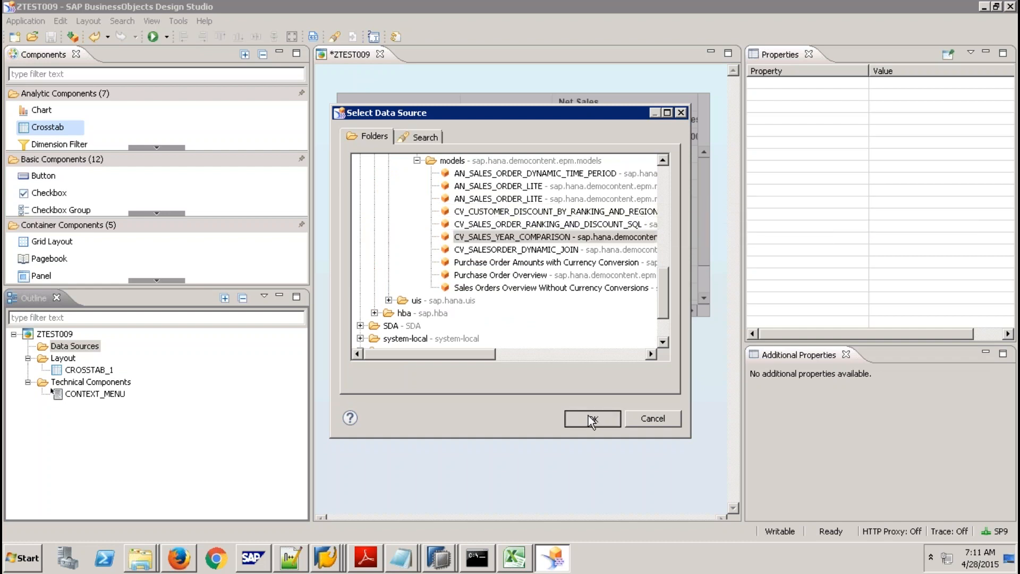
pyautogui.click(576, 393)
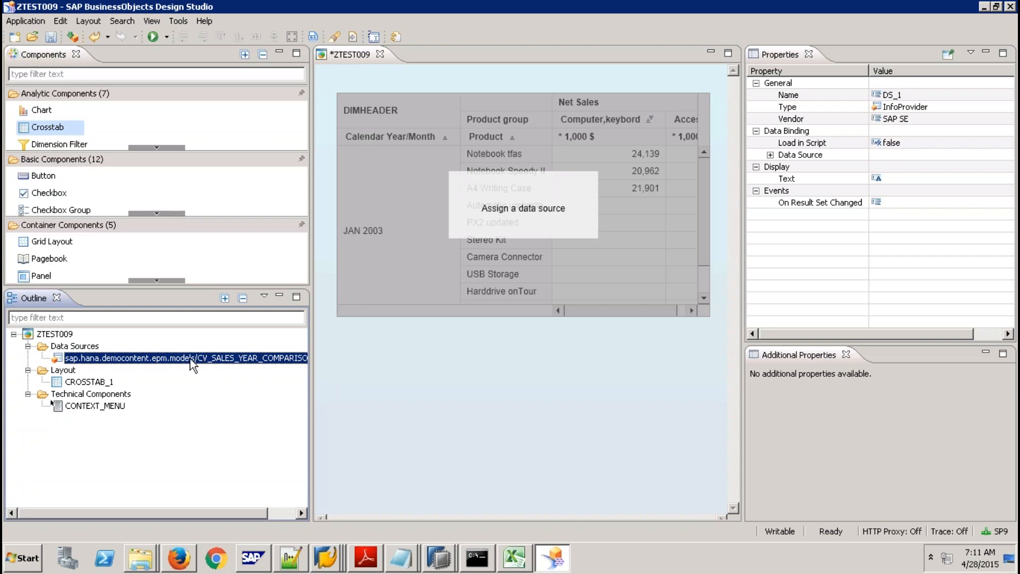
# In DS_1's initial view, place PRODUCT_CATEGORY in Rows beside the NETAMOUNT_1 and NETAMOUNT column measures.
pyautogui.rightClick(192, 360)
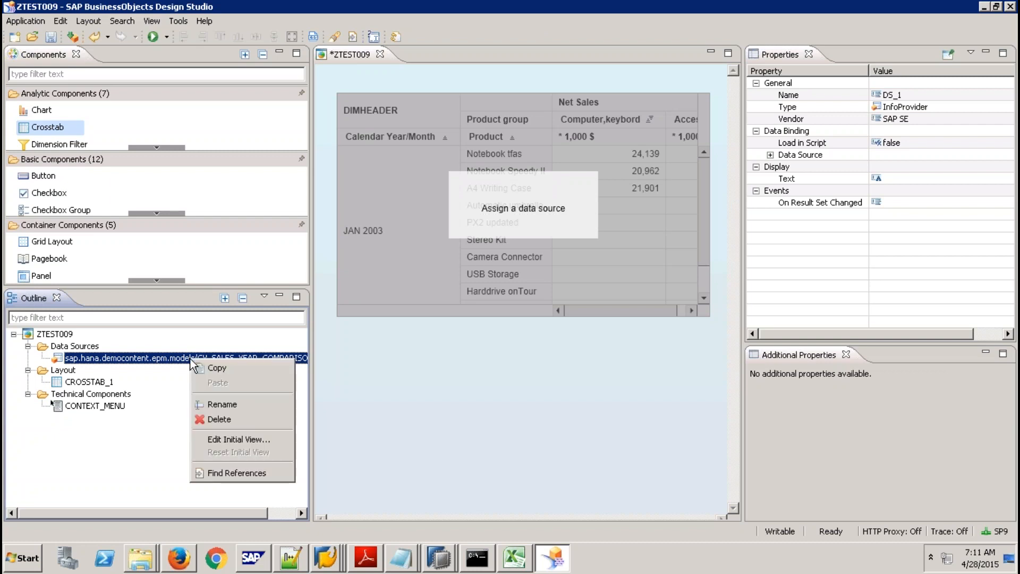
pyautogui.click(249, 440)
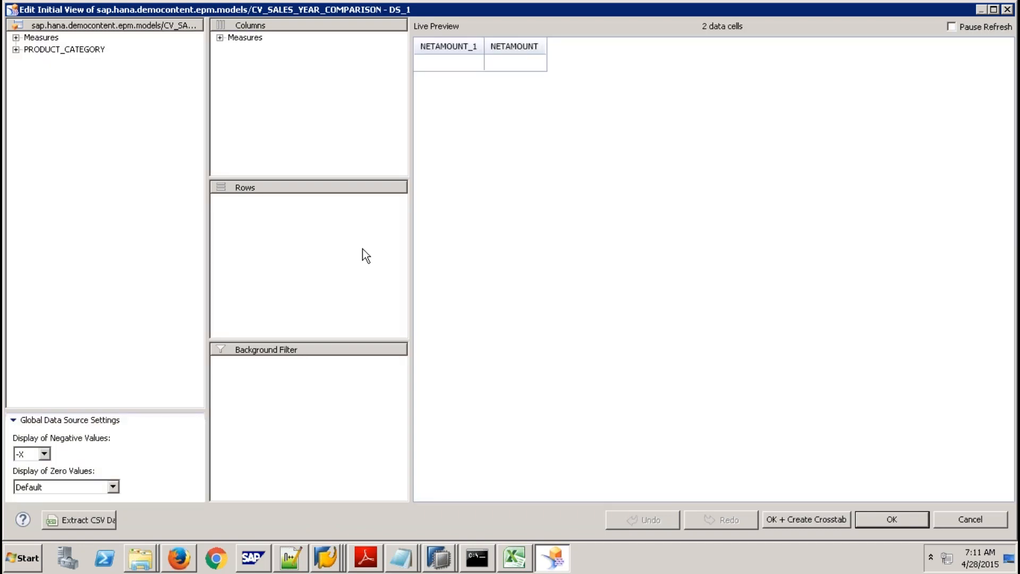
pyautogui.click(219, 38)
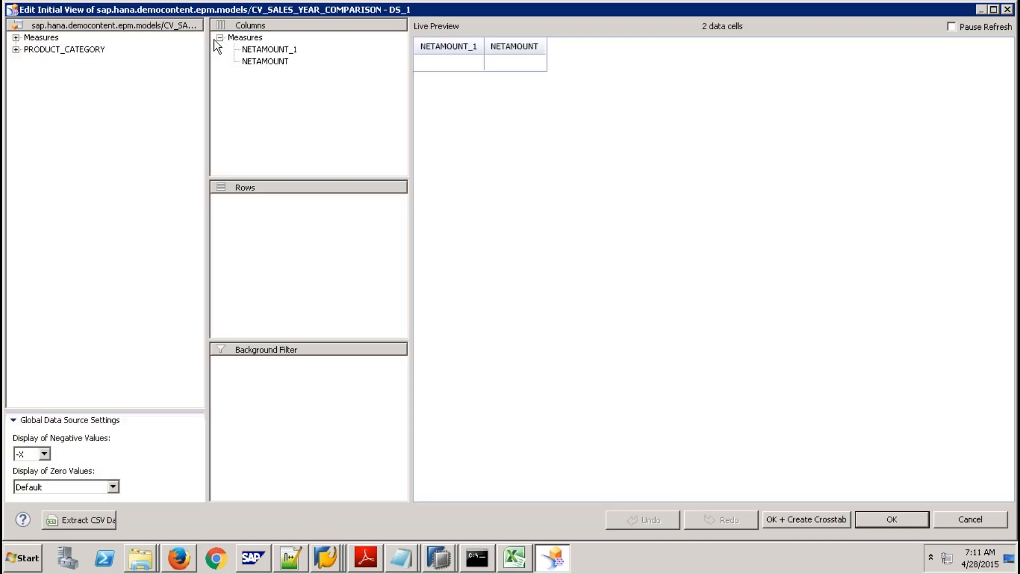
pyautogui.click(16, 50)
pyautogui.moveTo(59, 49); pyautogui.dragTo(319, 255)
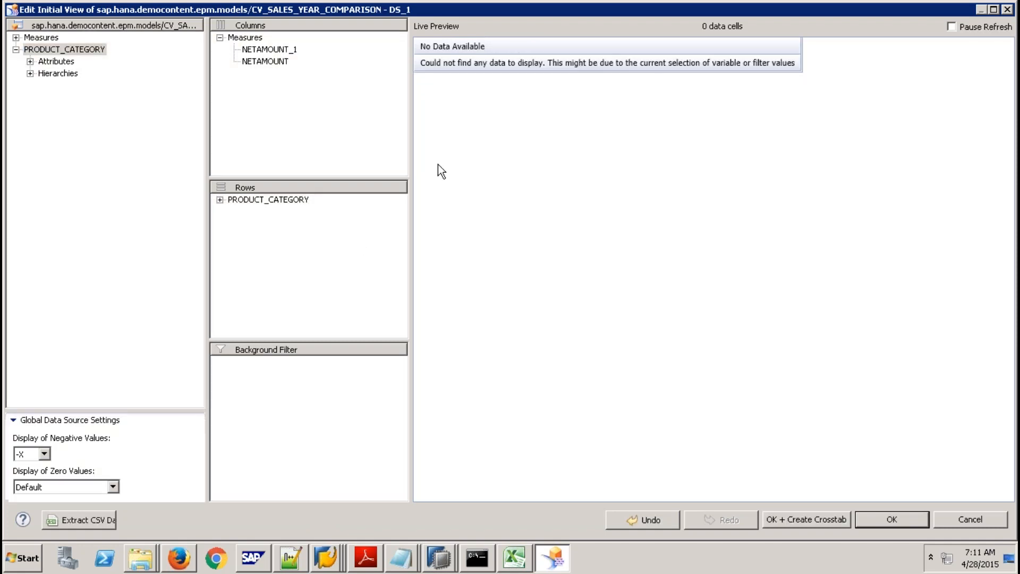
pyautogui.click(885, 521)
pyautogui.moveTo(372, 4)
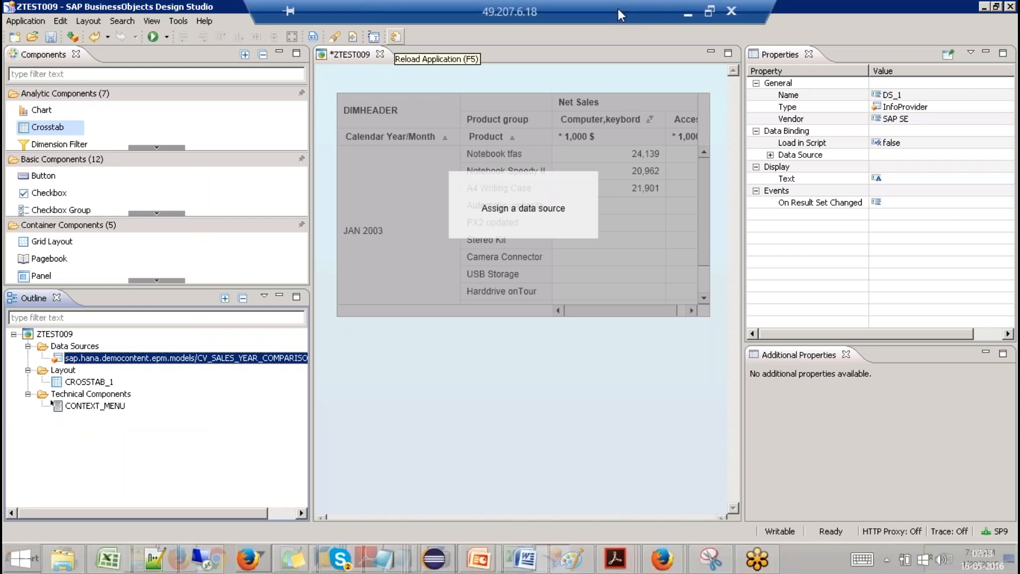
# Reload the app, answer IP_YEAR_1 2012 and IP_YEAR_2 2013, and bind CROSSTAB_1 to DS_1.
pyautogui.click(372, 37)
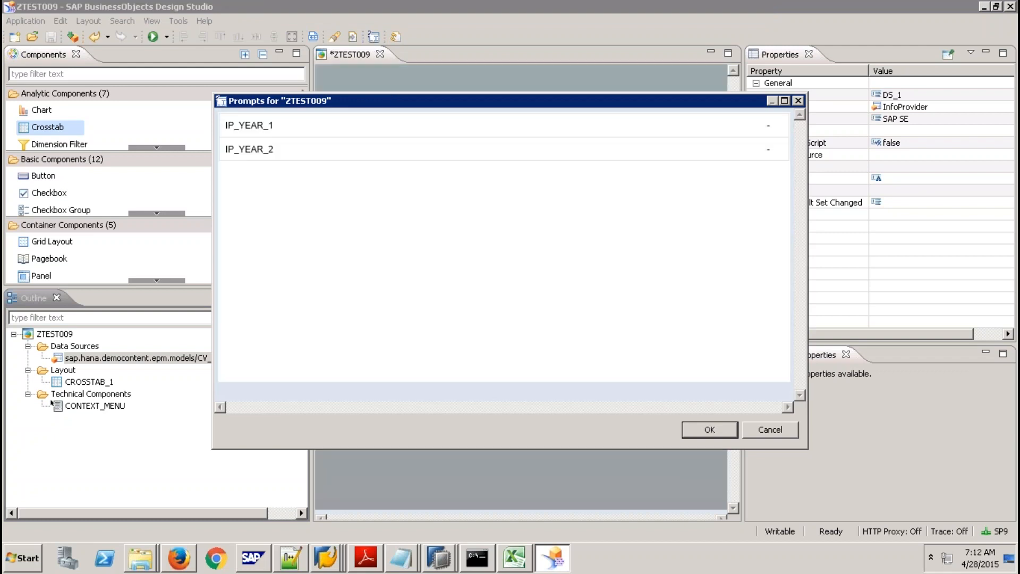
pyautogui.click(768, 125)
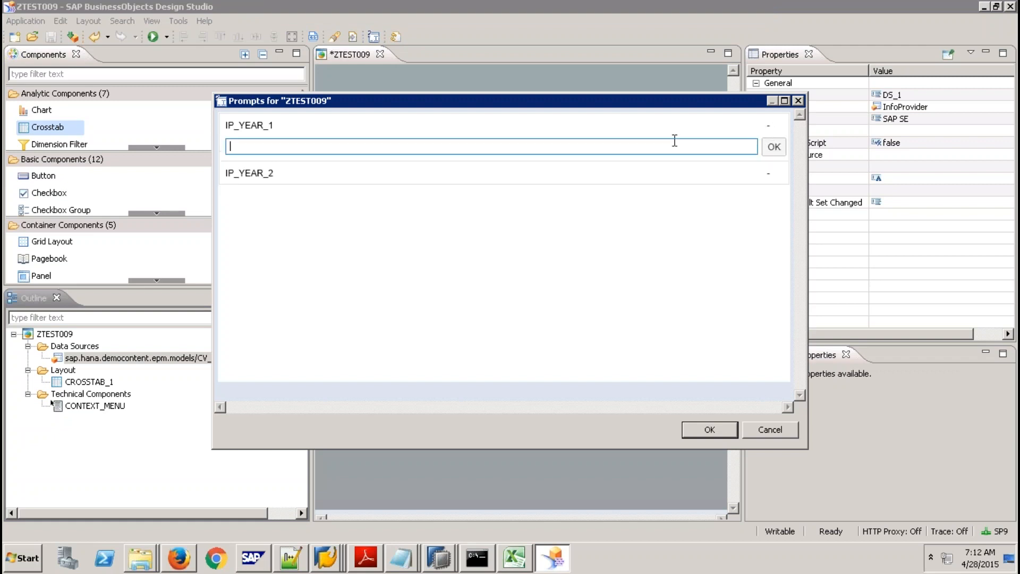
pyautogui.write('2012')
pyautogui.click(774, 147)
pyautogui.click(768, 151)
pyautogui.write('2013')
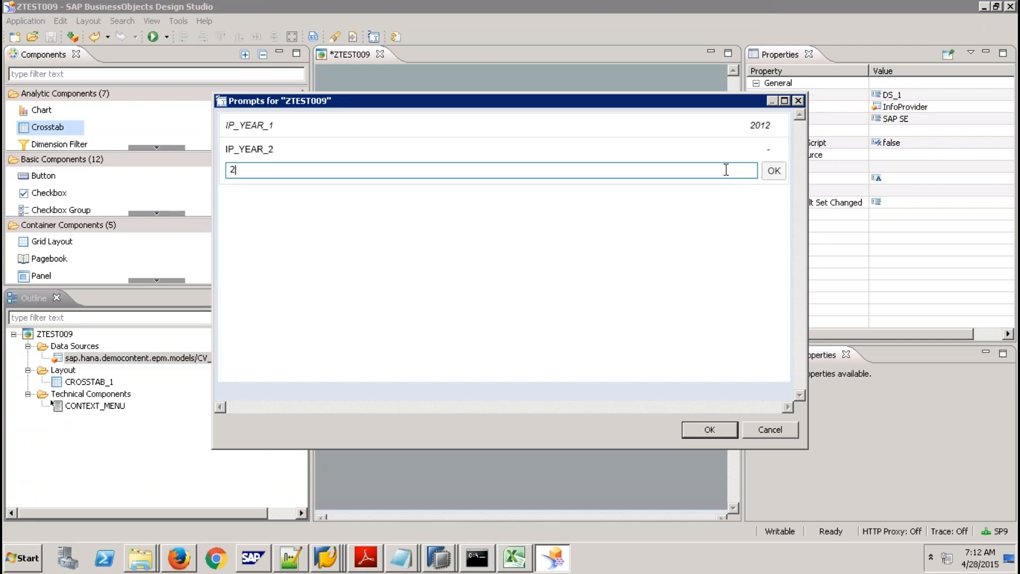
pyautogui.click(775, 170)
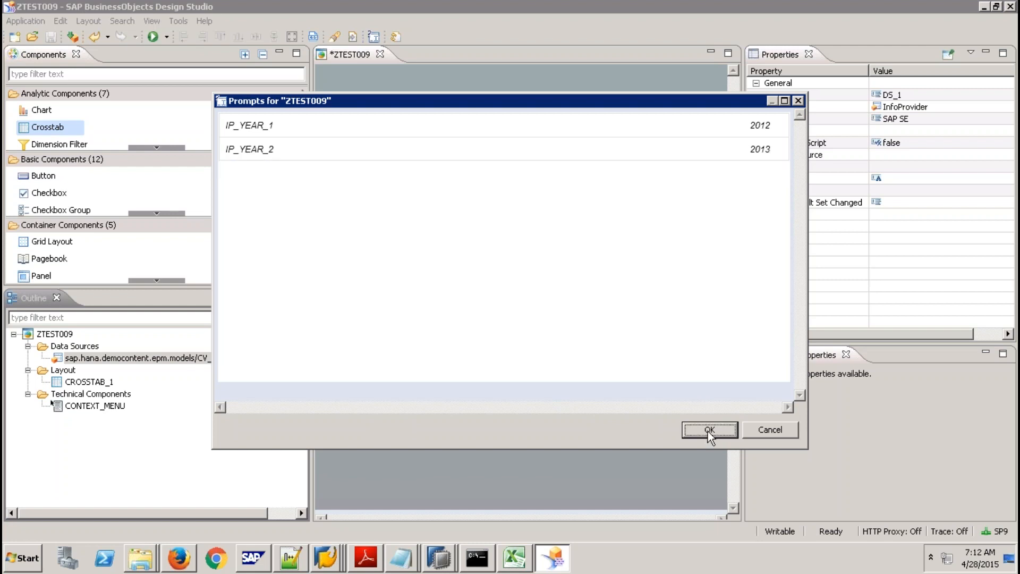
pyautogui.click(709, 429)
pyautogui.moveTo(196, 363); pyautogui.dragTo(463, 226)
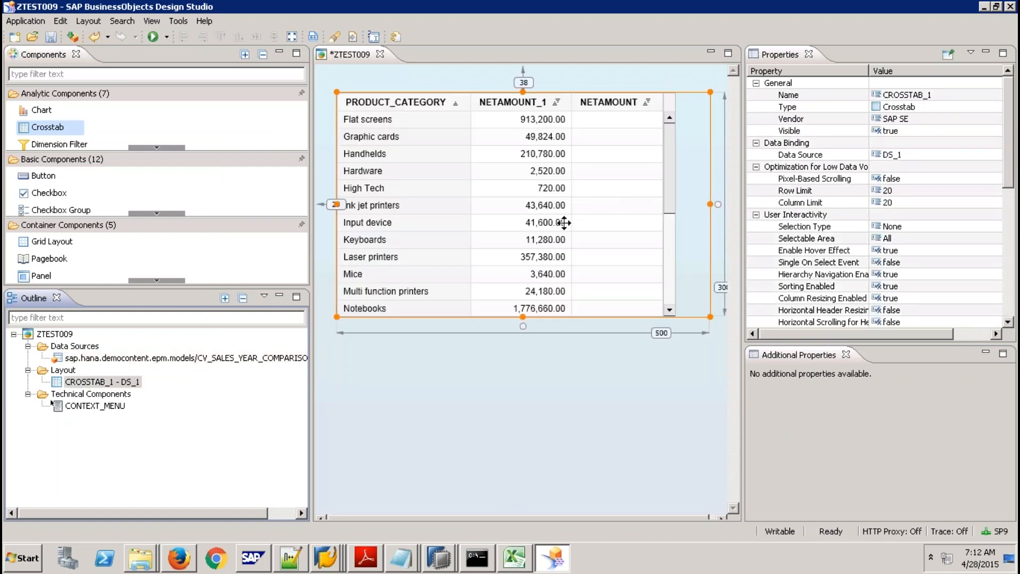
# Run ZTEST009 locally in Firefox, see No Data Available, and return to Design Studio.
pyautogui.click(154, 37)
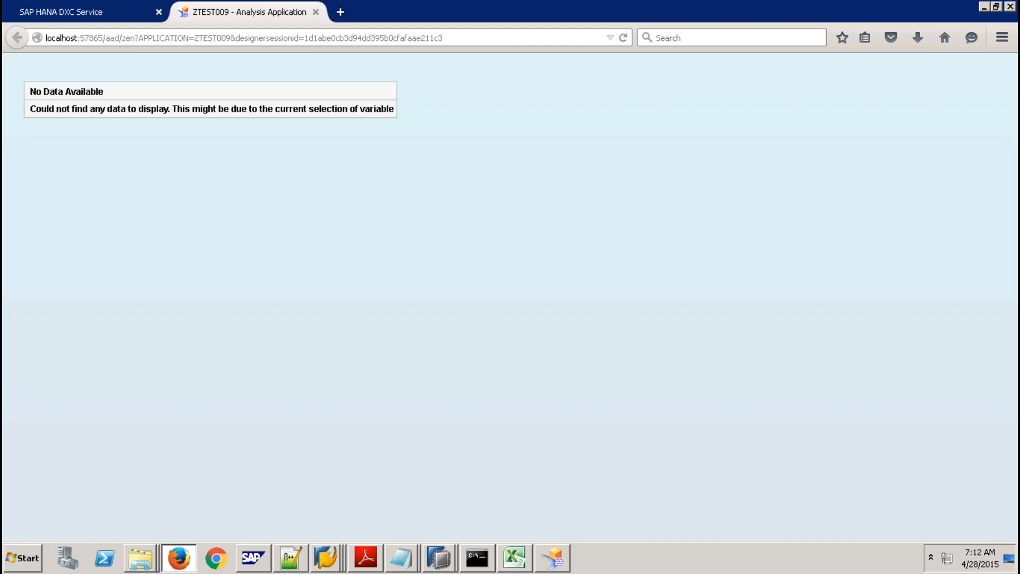
pyautogui.click(566, 552)
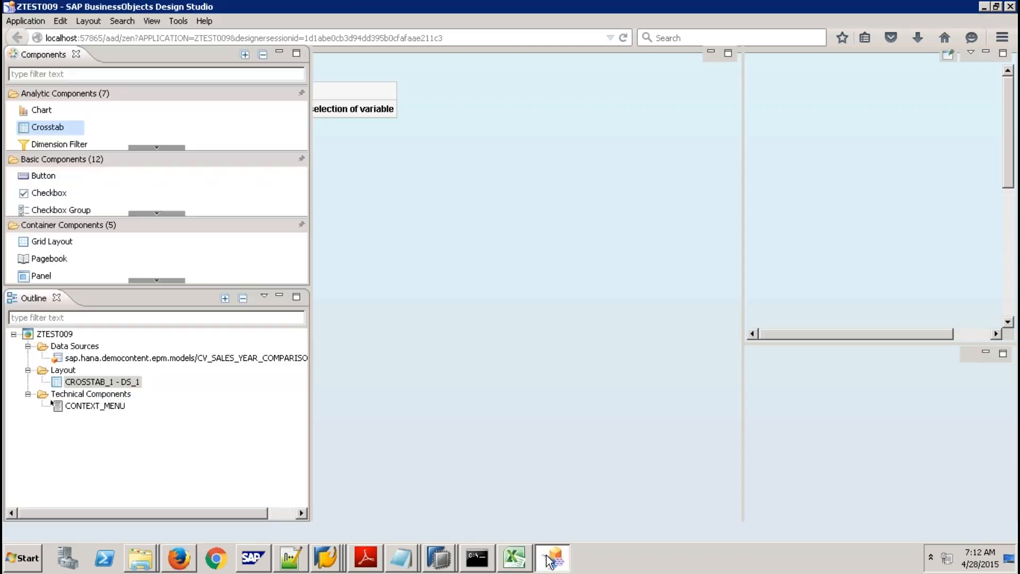
# Set ZTEST009's Force Prompts on Startup to true, save it, and execute it locally.
pyautogui.click(54, 333)
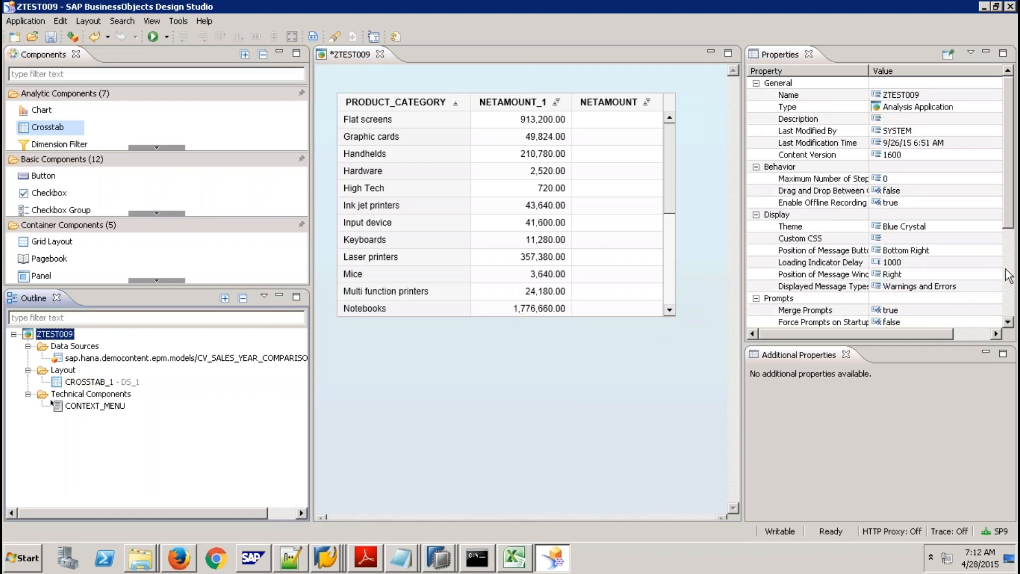
pyautogui.moveTo(1009, 221); pyautogui.dragTo(1010, 247)
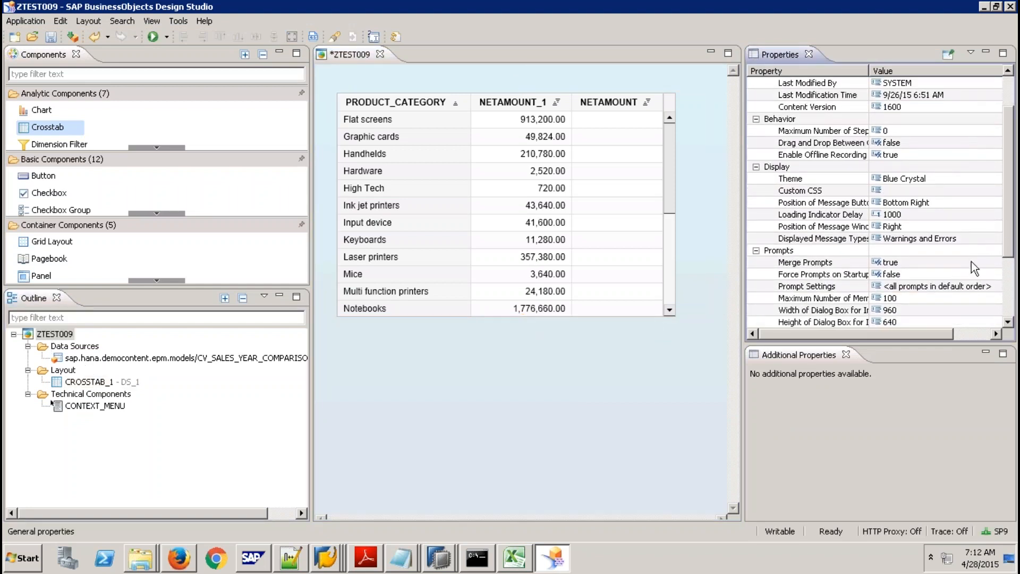
pyautogui.click(945, 274)
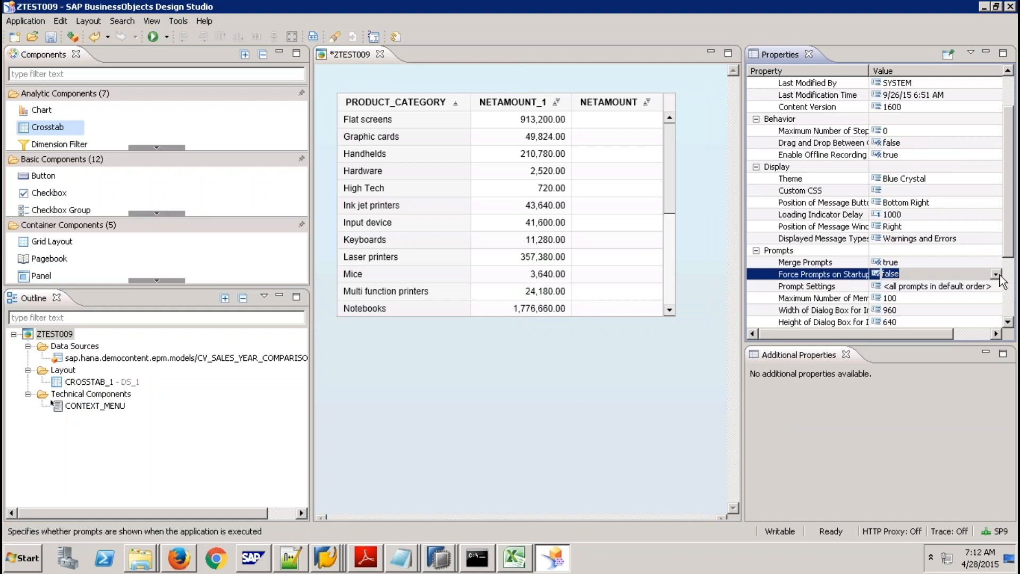
pyautogui.click(998, 275)
pyautogui.click(928, 296)
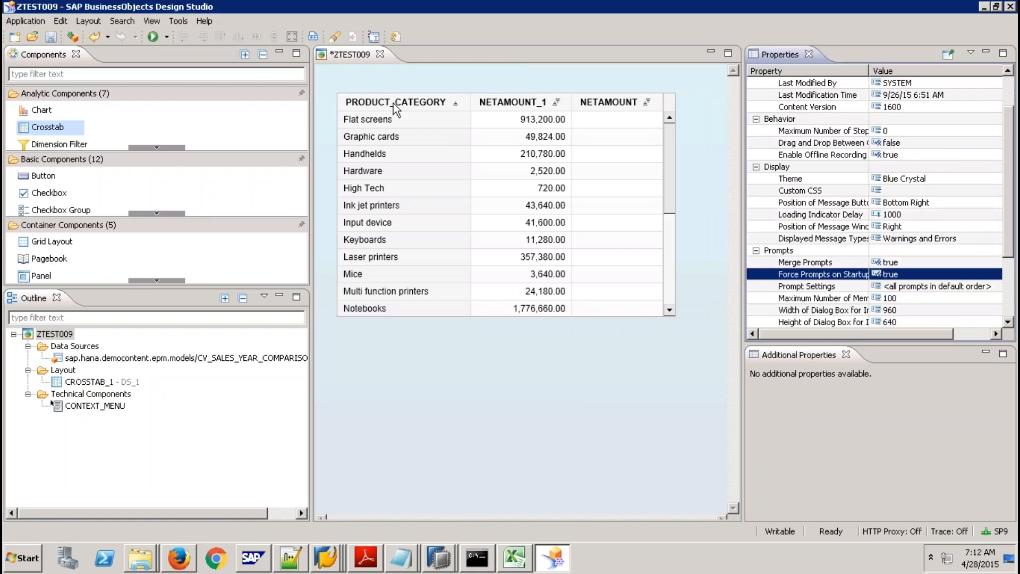
pyautogui.click(51, 38)
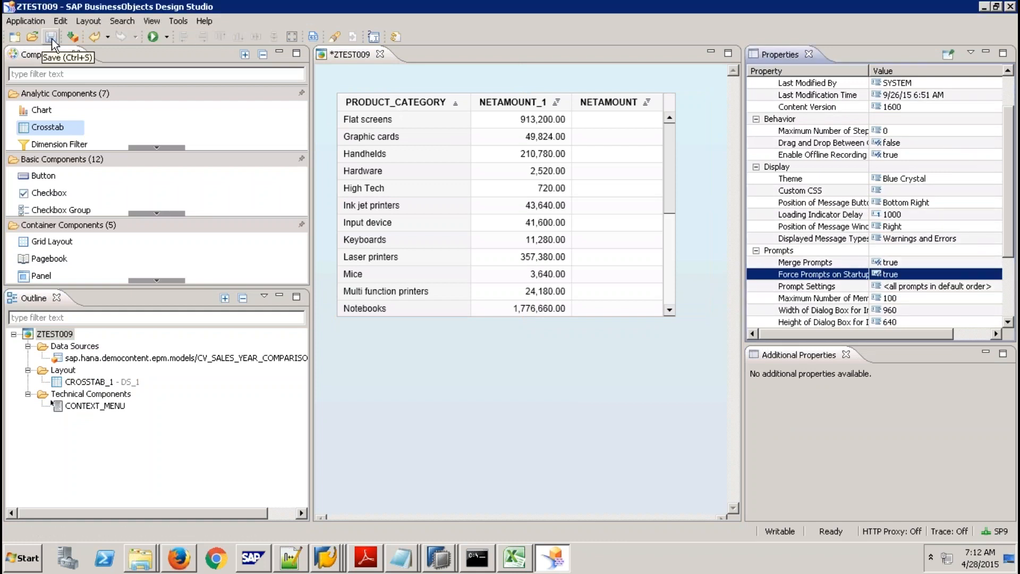
pyautogui.click(152, 36)
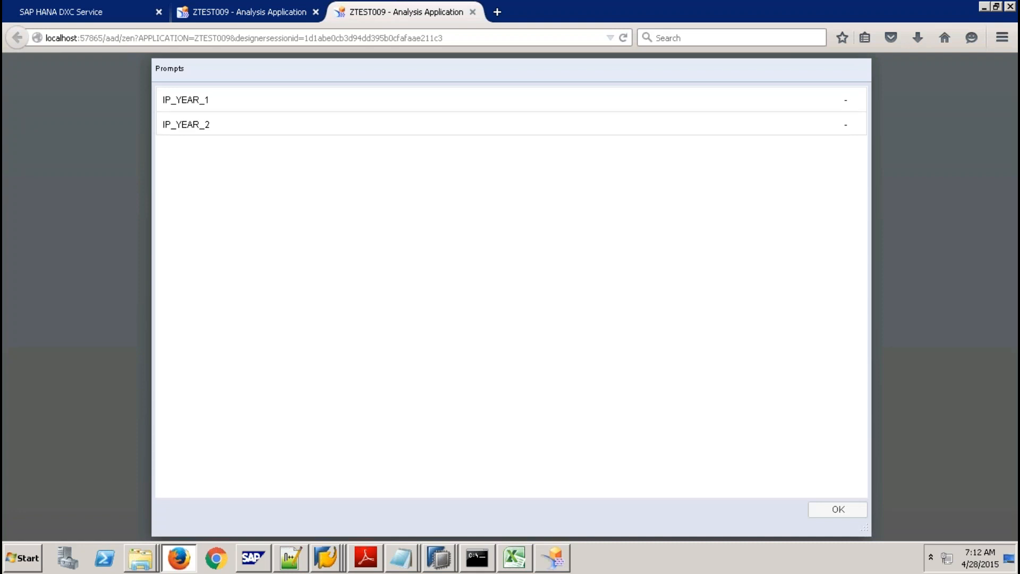
# Enter 2012 for IP_YEAR_1 and 2011 for IP_YEAR_2 and load the crosstab data.
pyautogui.click(846, 102)
pyautogui.write('2012')
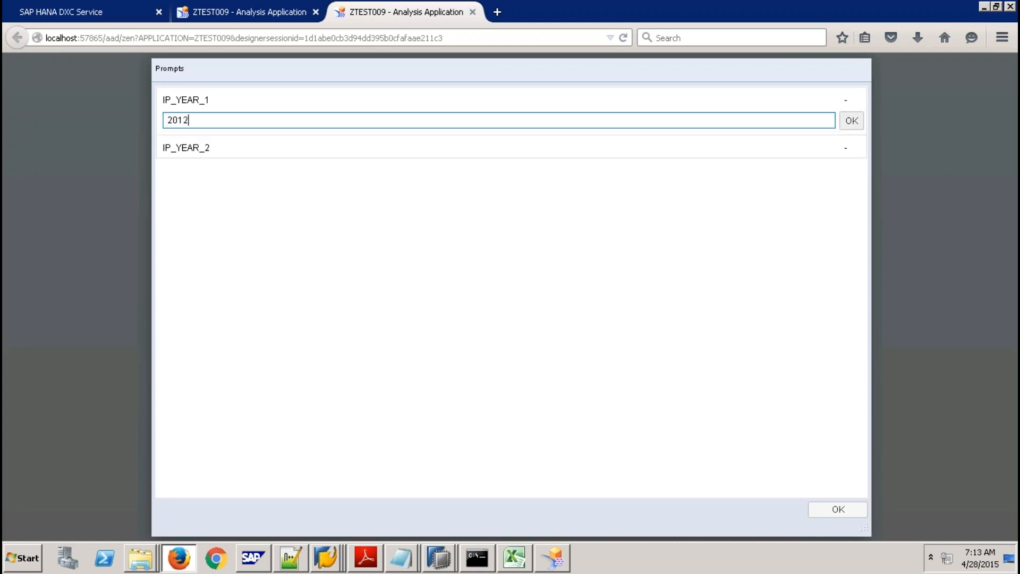
pyautogui.click(852, 121)
pyautogui.click(845, 124)
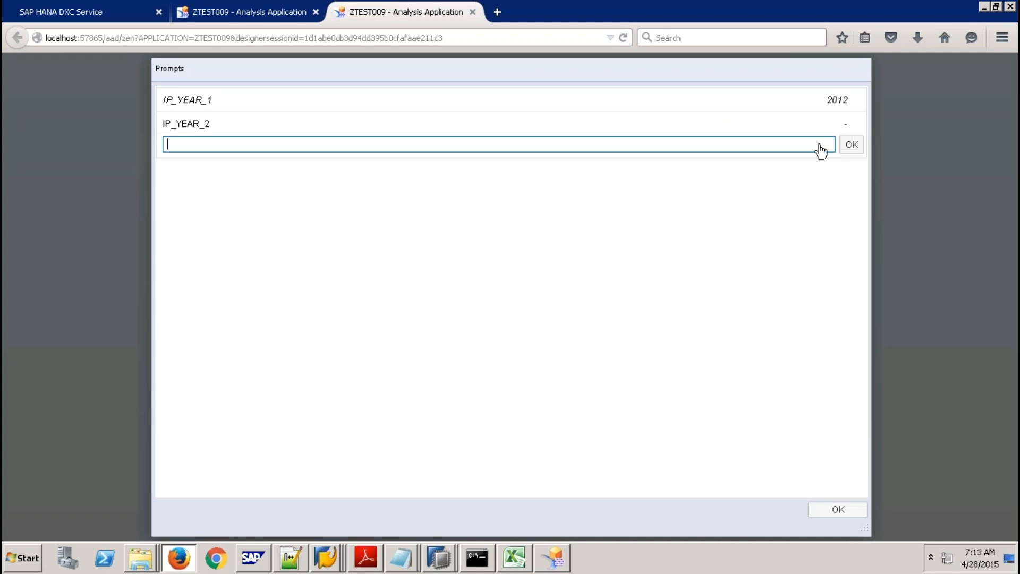
pyautogui.write('2011')
pyautogui.click(857, 146)
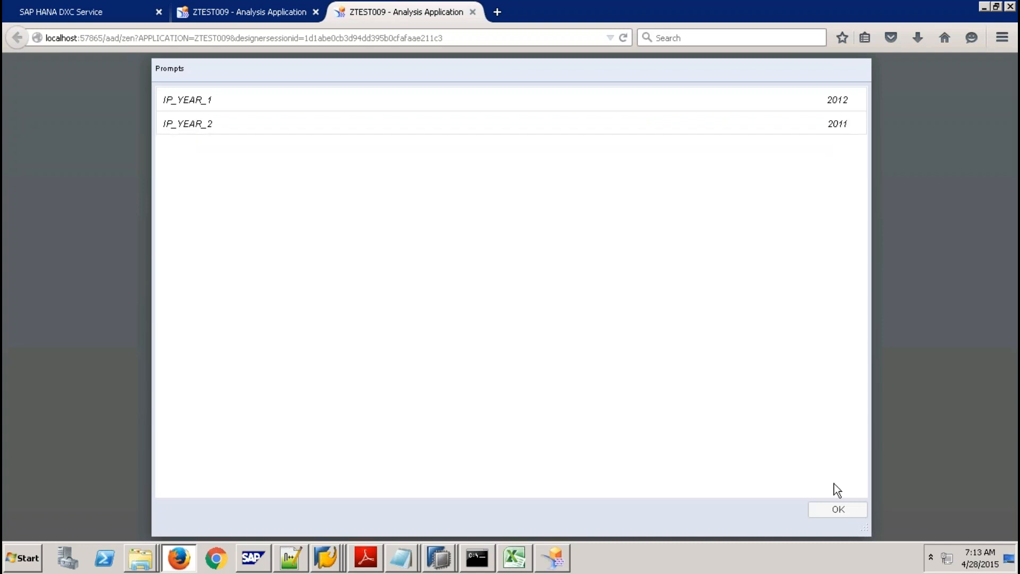
pyautogui.click(838, 509)
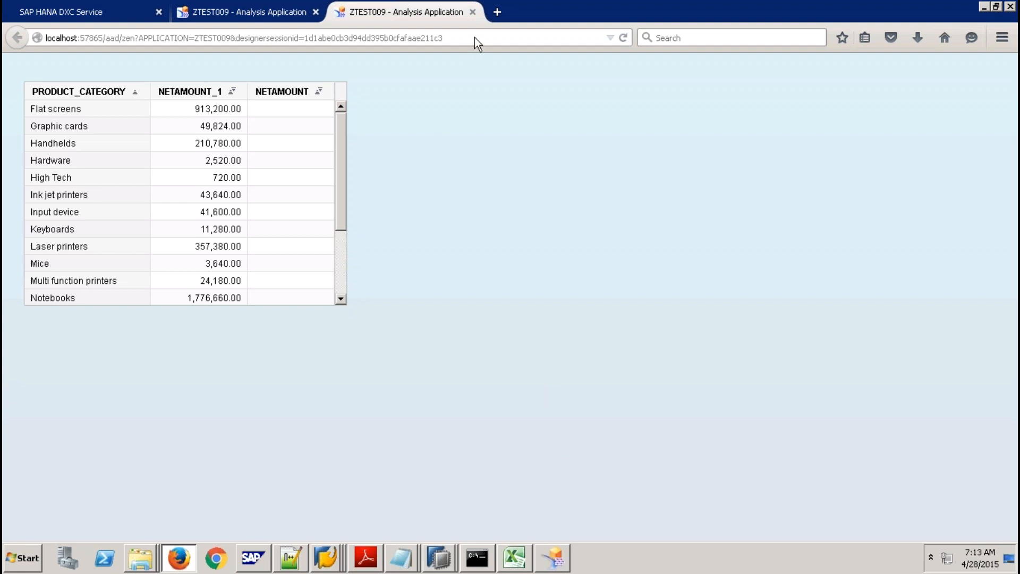
# Close both ZTEST009 browser tabs, leaving only the SAP HANA DXC Service page.
pyautogui.click(472, 12)
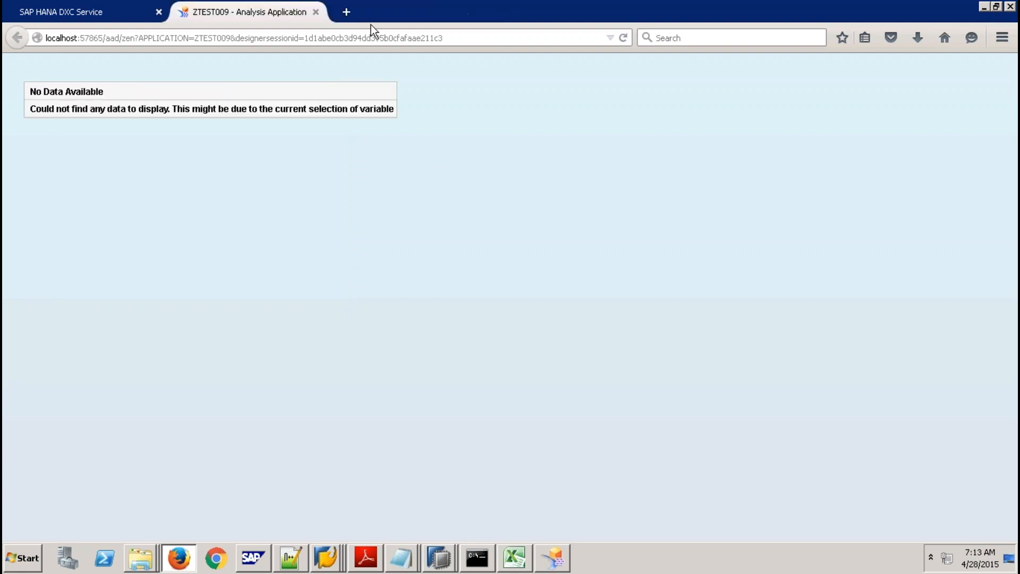
pyautogui.click(316, 12)
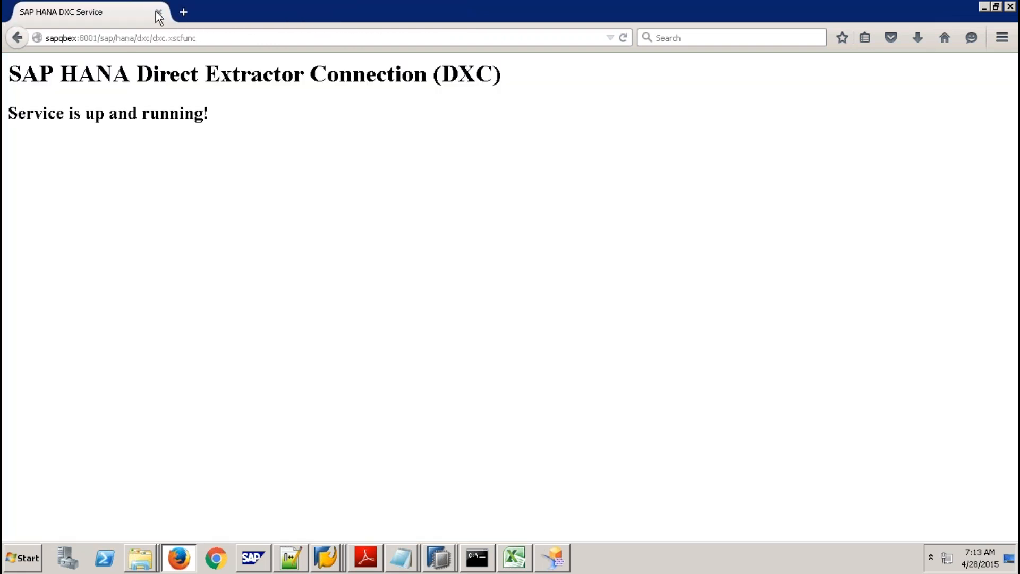
pyautogui.click(159, 12)
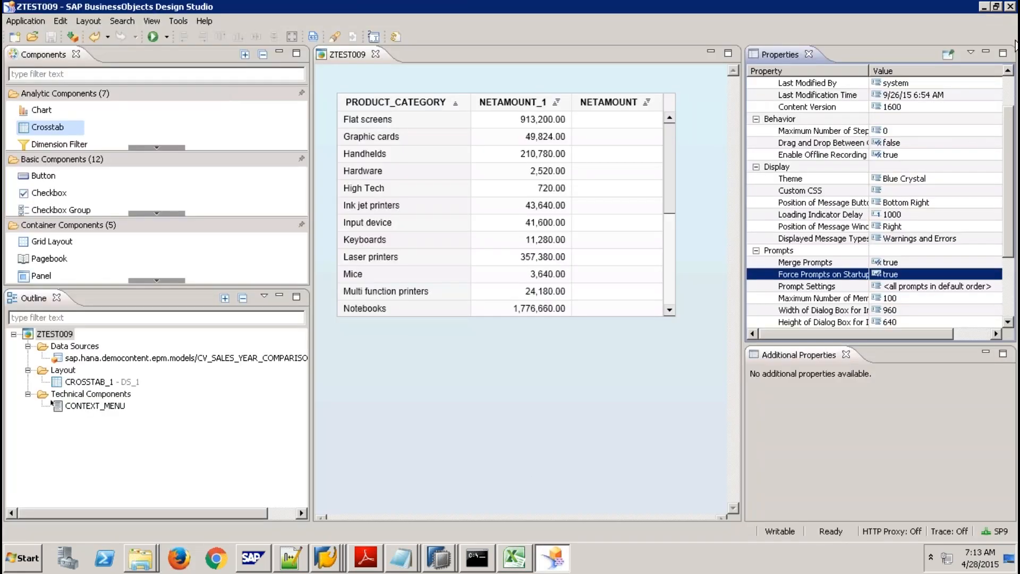
# Switch the preferred startup mode to SAP BusinessObjects BI Platform and restart Design Studio.
pyautogui.click(181, 21)
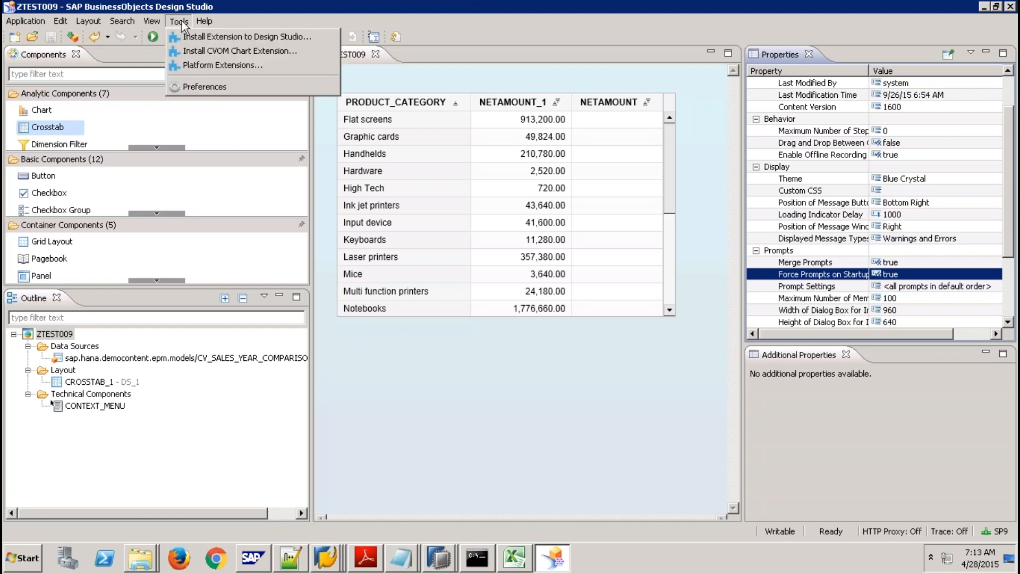
pyautogui.click(221, 82)
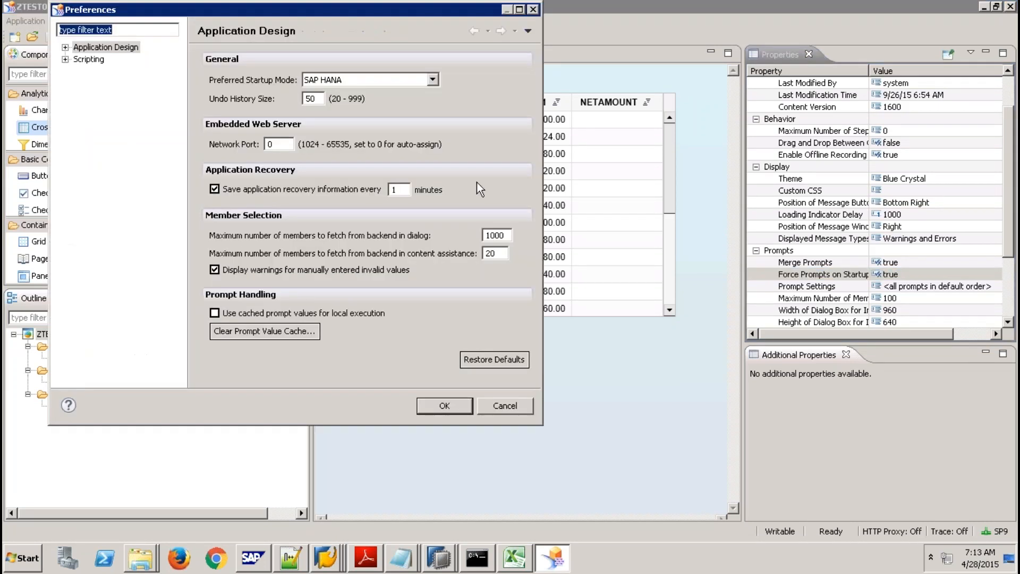
pyautogui.click(432, 81)
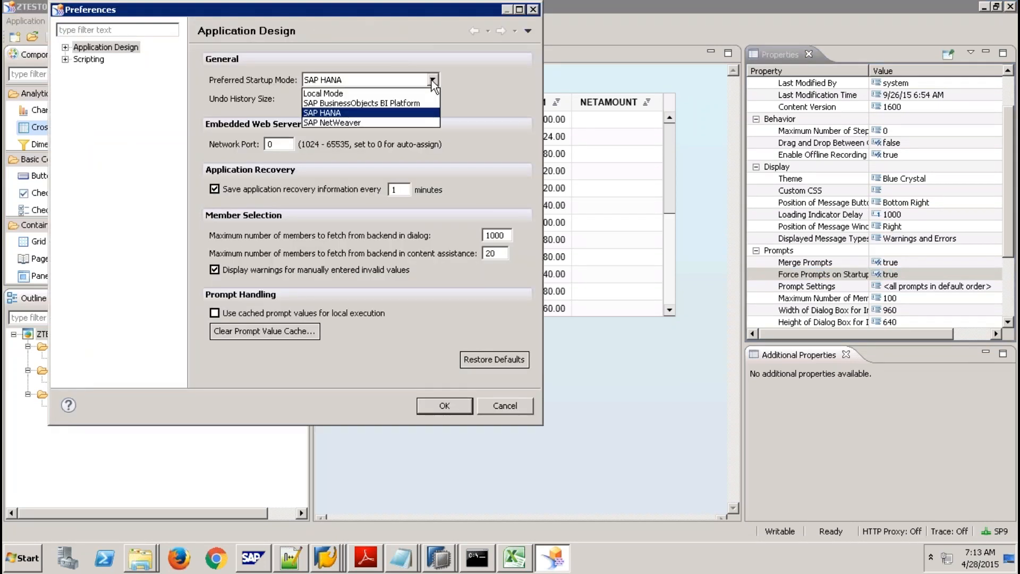
pyautogui.click(406, 103)
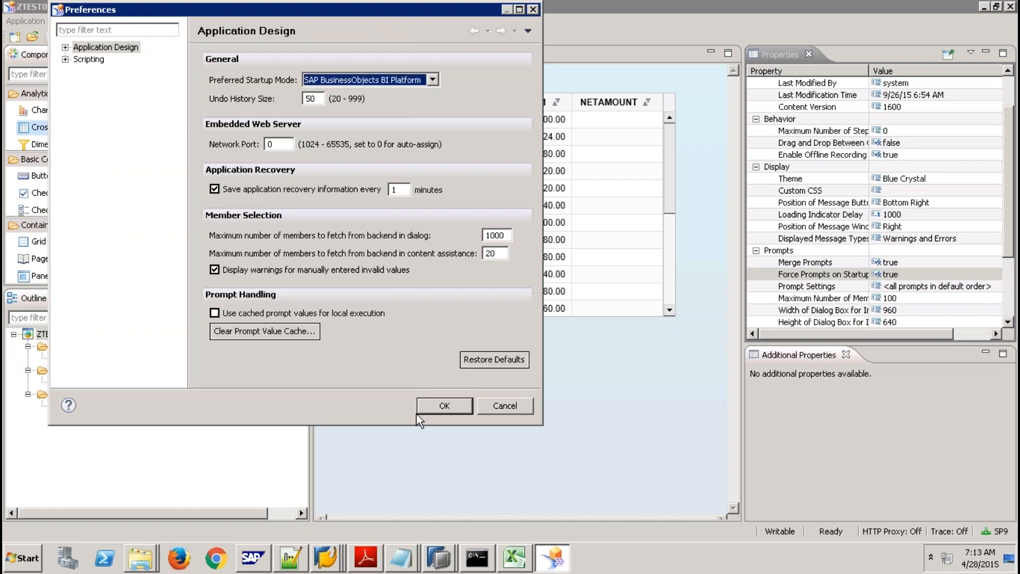
pyautogui.click(444, 407)
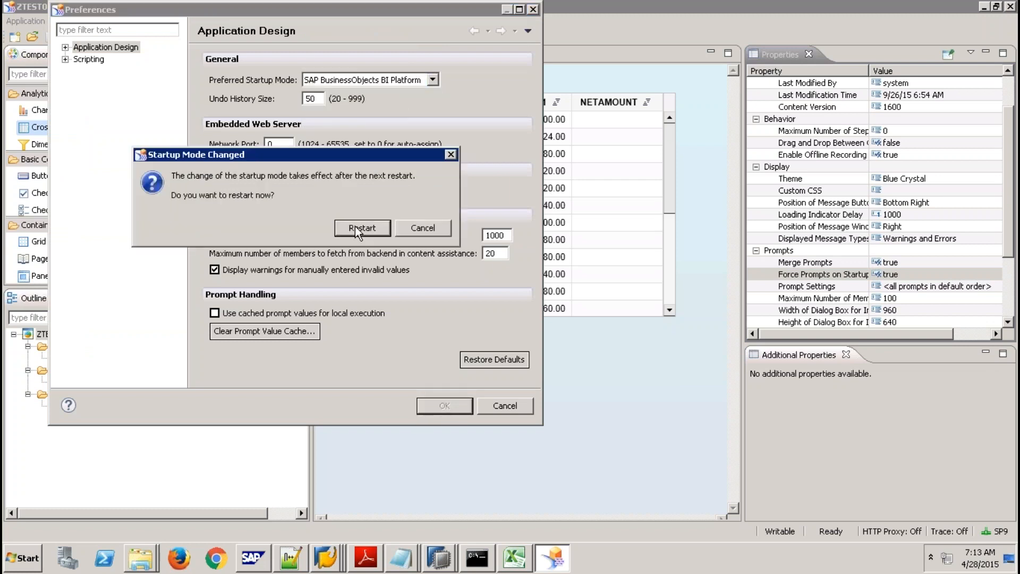
pyautogui.click(362, 227)
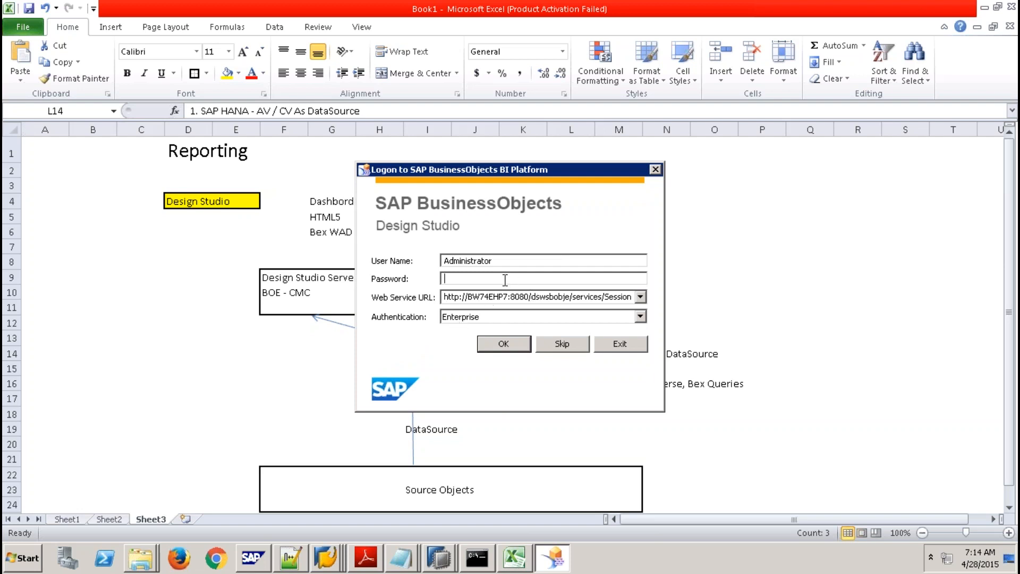
# Log on to the BI Platform with the account password and dismiss the version-mismatch warning.
pyautogui.write('•••••••••••')
pyautogui.click(504, 344)
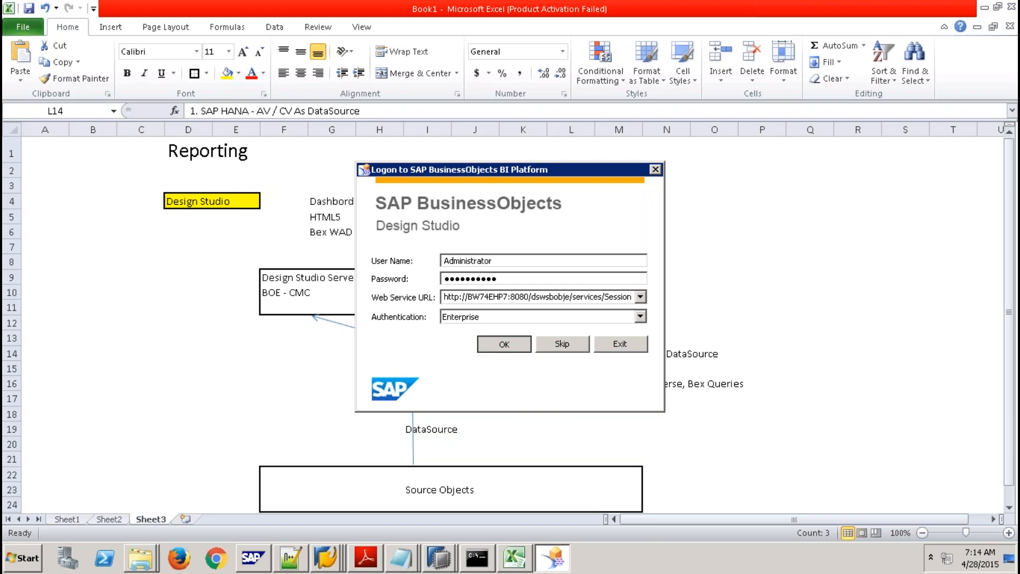
pyautogui.press('Return')
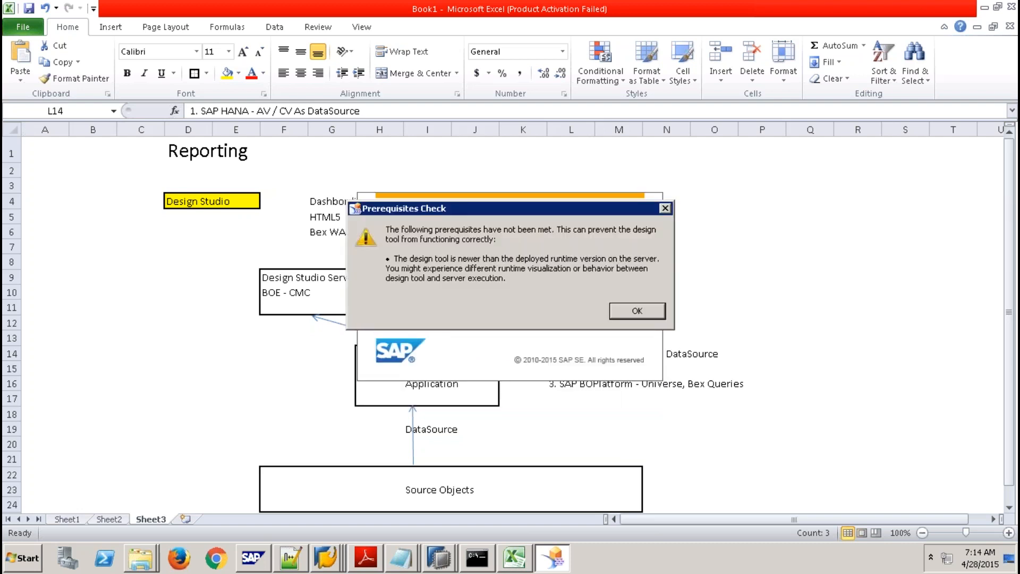
pyautogui.click(638, 311)
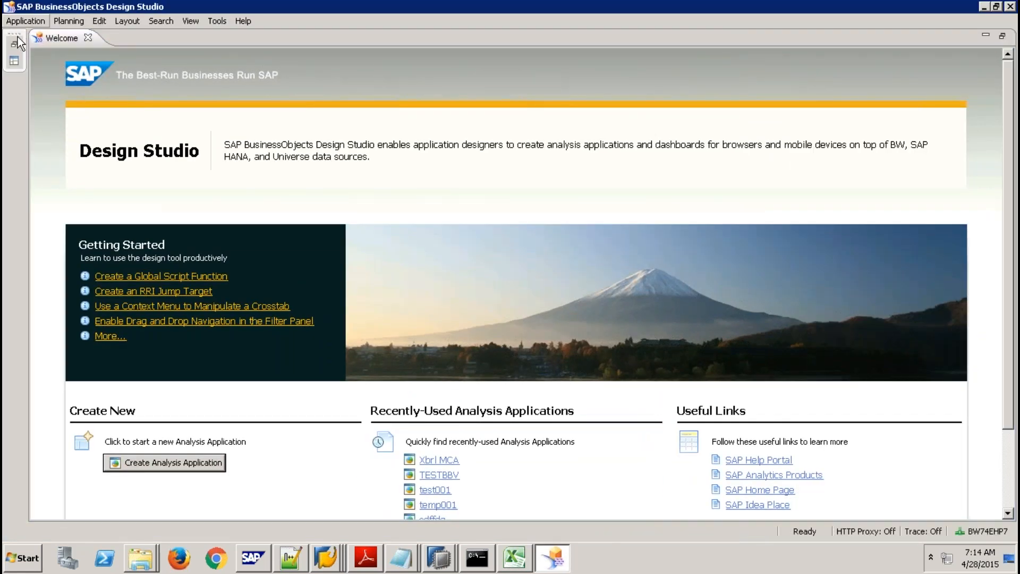
# Create a blank application named ztest10 and acknowledge the newer-design-tool warning.
pyautogui.click(25, 21)
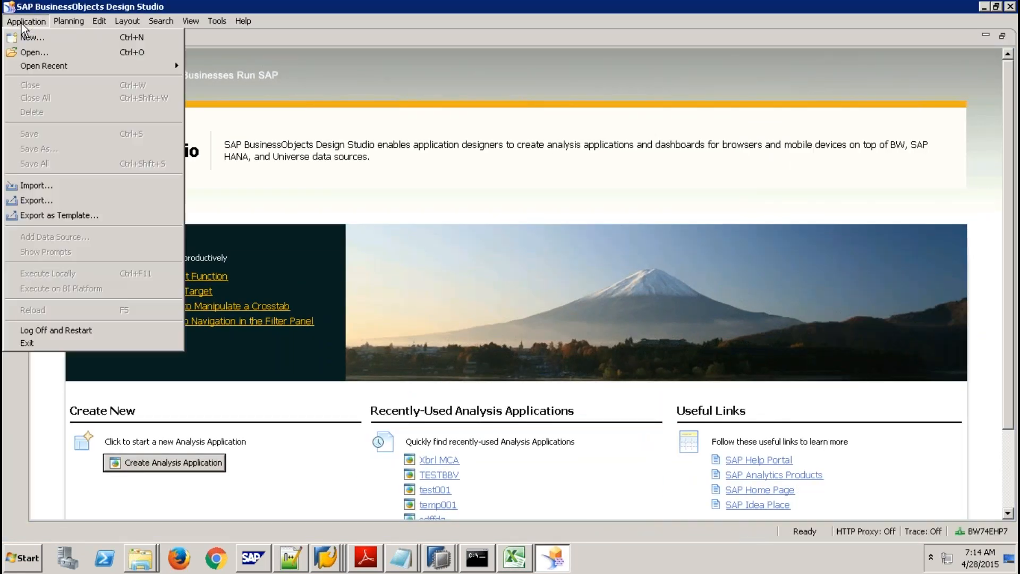
pyautogui.click(45, 38)
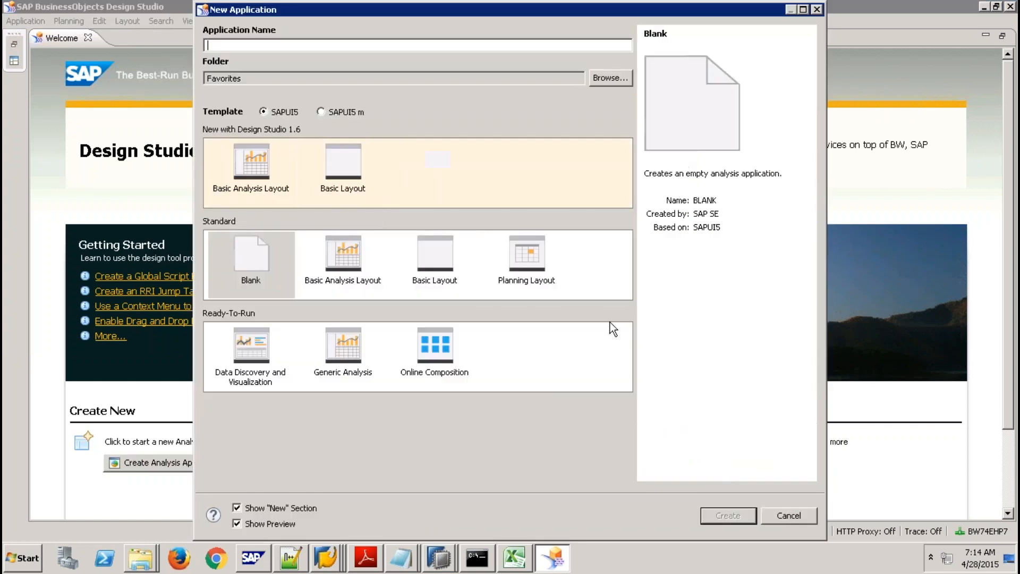
pyautogui.write('ztest10')
pyautogui.click(728, 515)
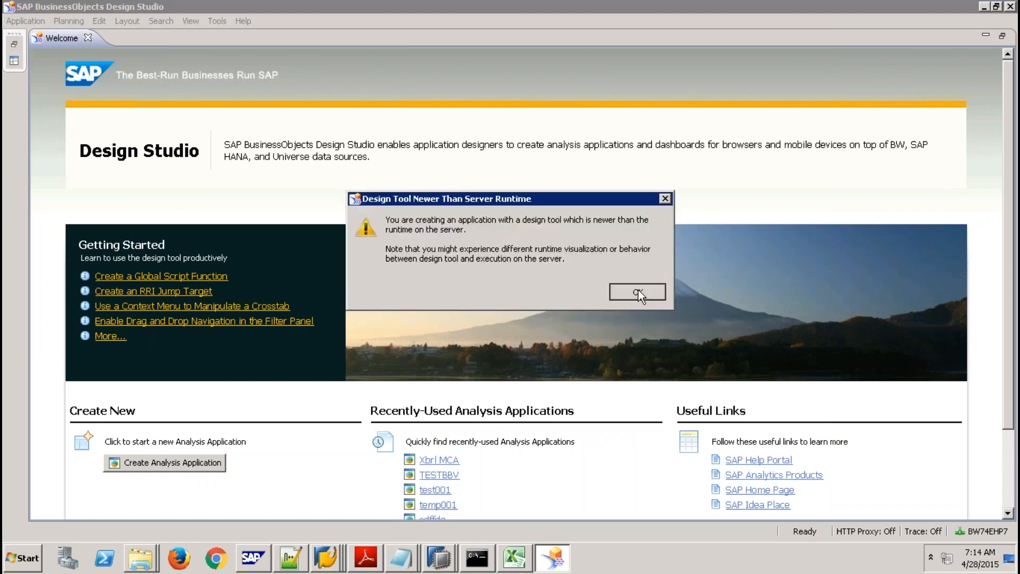
pyautogui.click(638, 290)
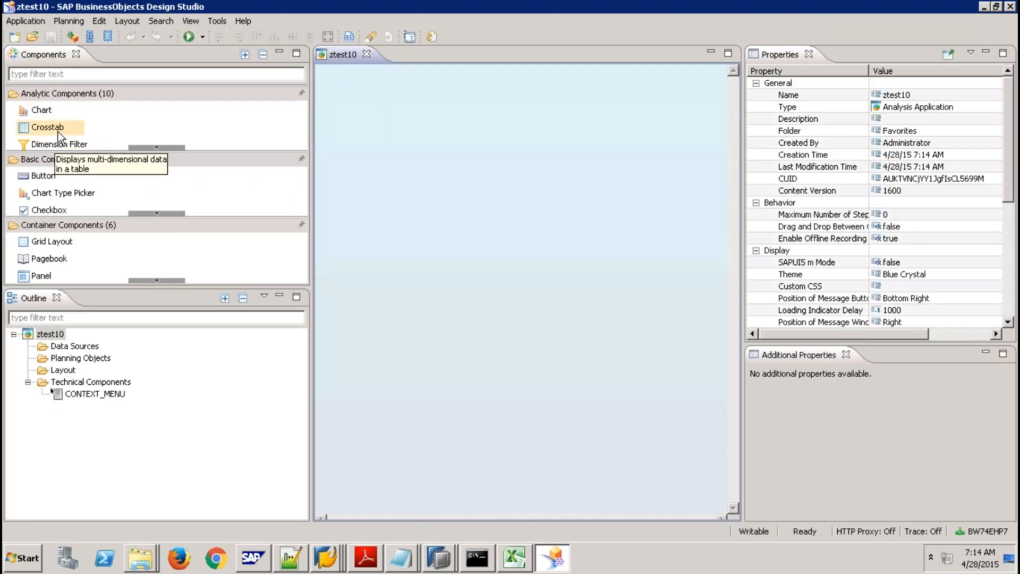
# Place a crosstab on the ztest10 layout and start adding a data source to Data Sources.
pyautogui.moveTo(59, 137); pyautogui.dragTo(339, 151)
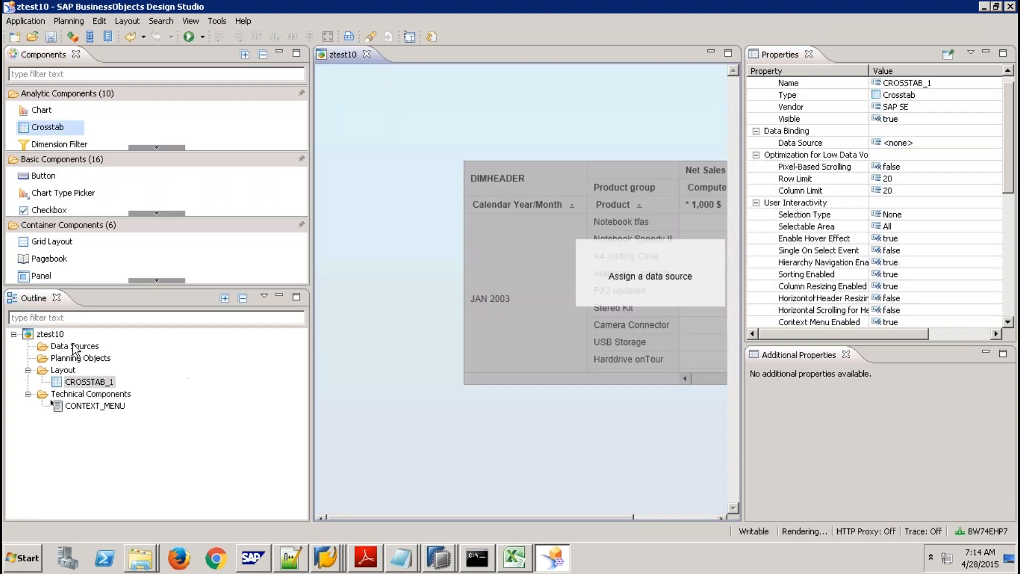
pyautogui.click(74, 346)
pyautogui.rightClick(75, 347)
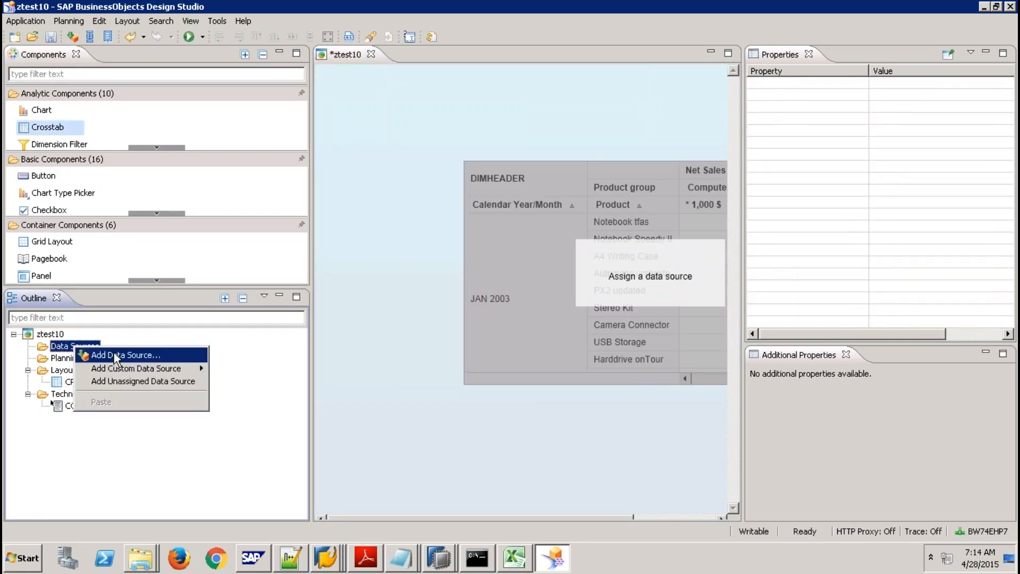
pyautogui.click(114, 354)
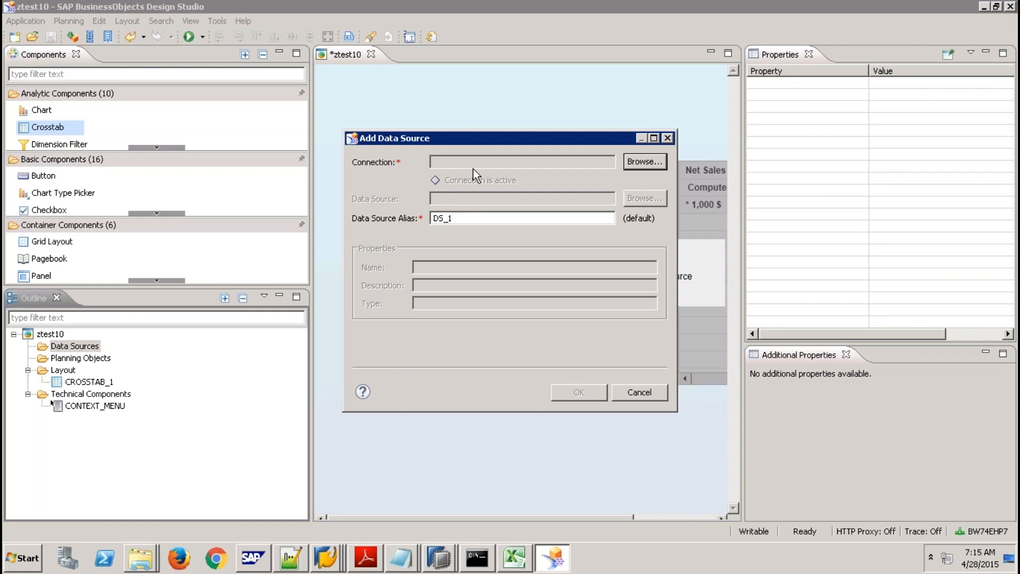
# Choose ConsumeBW as the new data source's connection, keeping alias DS_1.
pyautogui.click(645, 162)
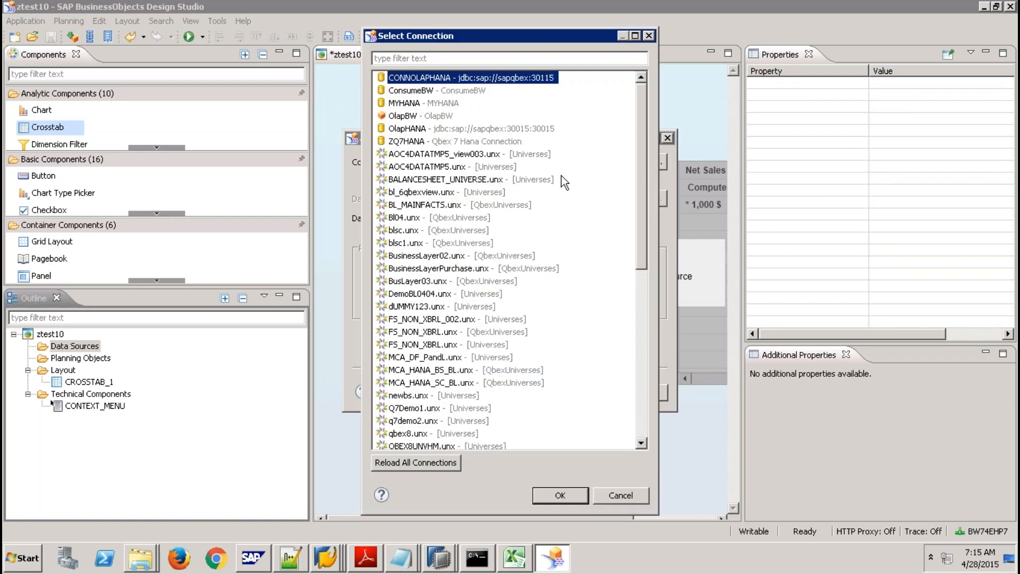
pyautogui.click(406, 155)
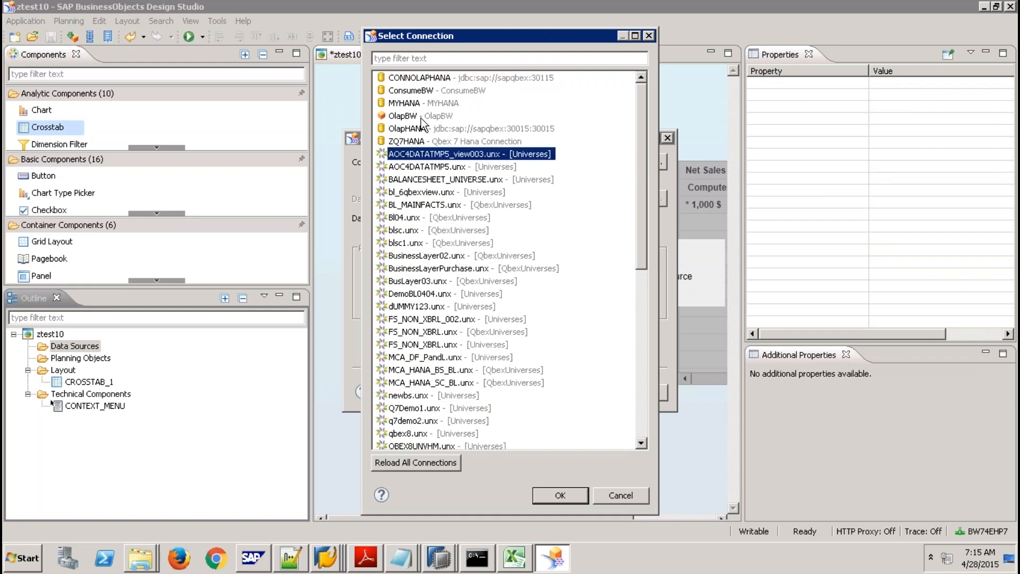
pyautogui.click(437, 91)
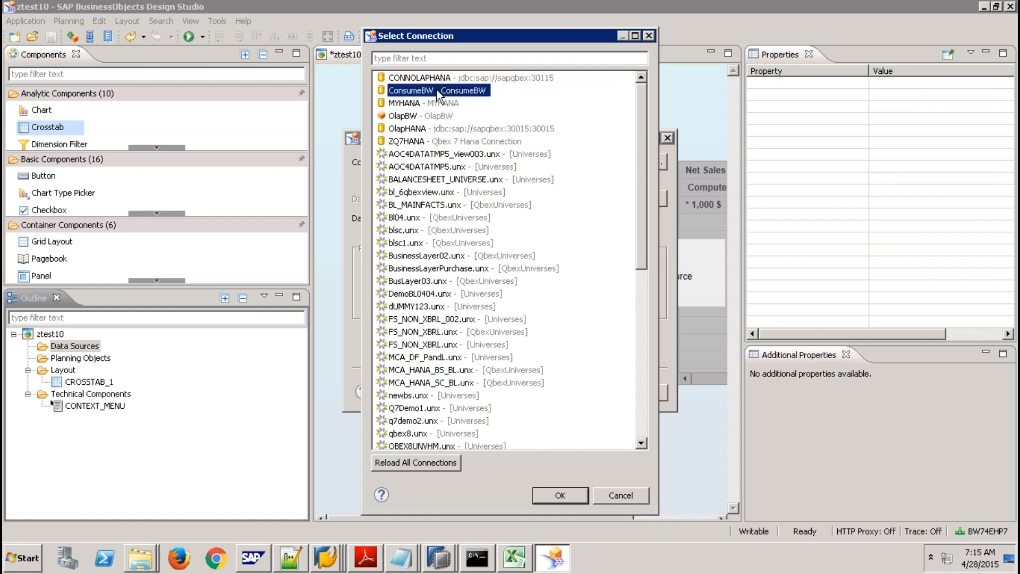
pyautogui.click(641, 290)
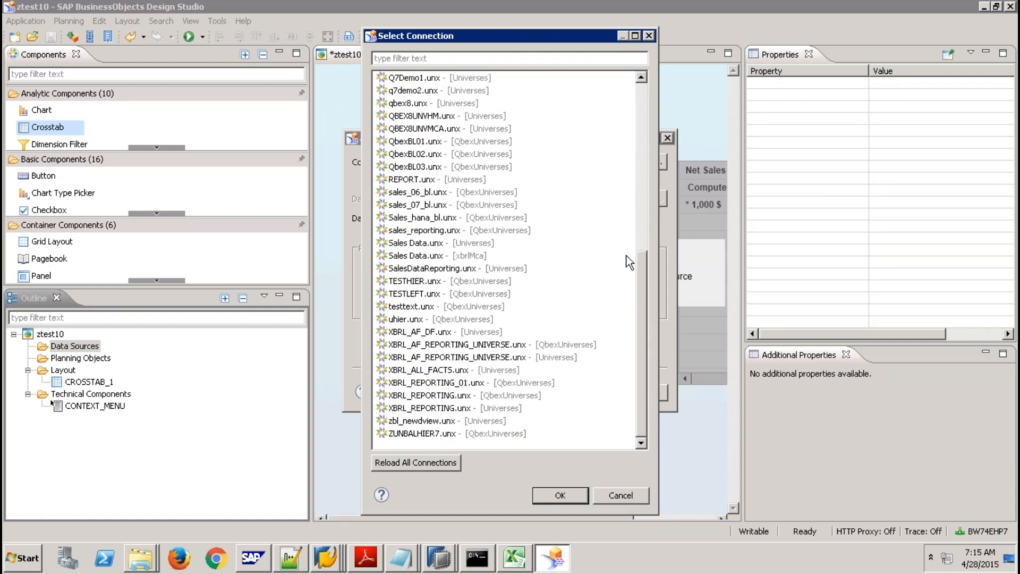
pyautogui.moveTo(644, 289); pyautogui.dragTo(636, 112)
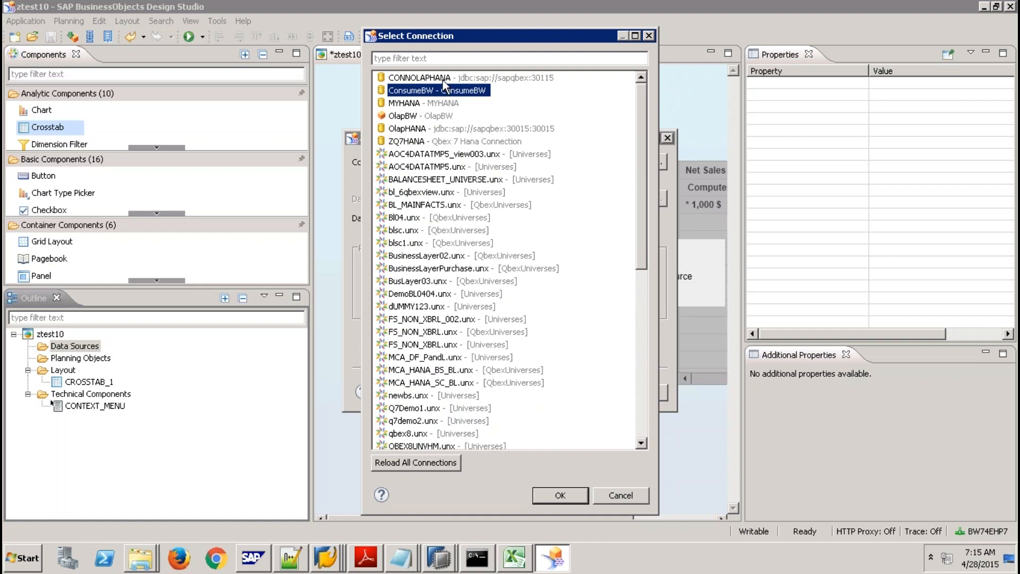
pyautogui.click(443, 80)
pyautogui.click(440, 91)
pyautogui.click(559, 495)
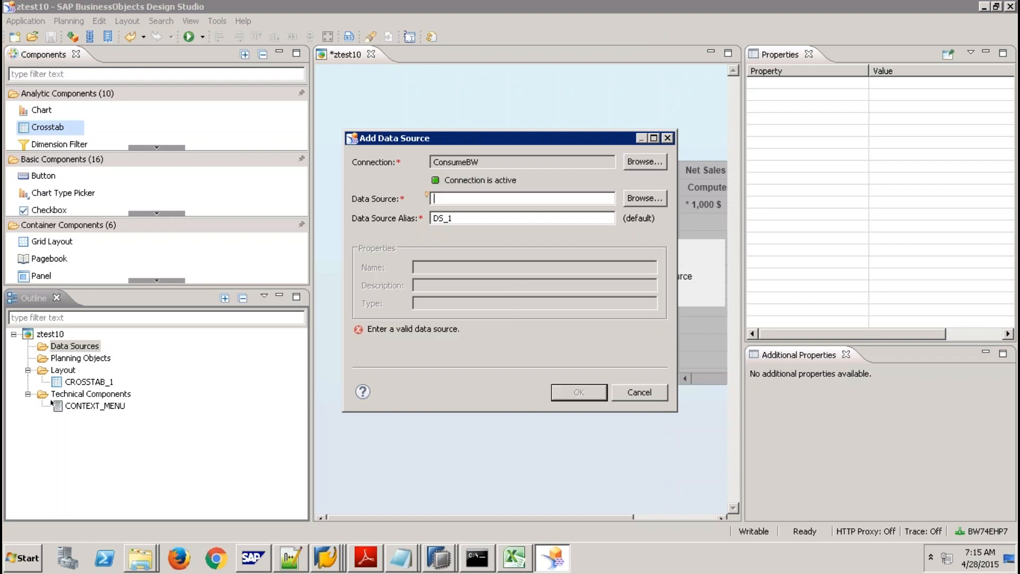
pyautogui.click(647, 198)
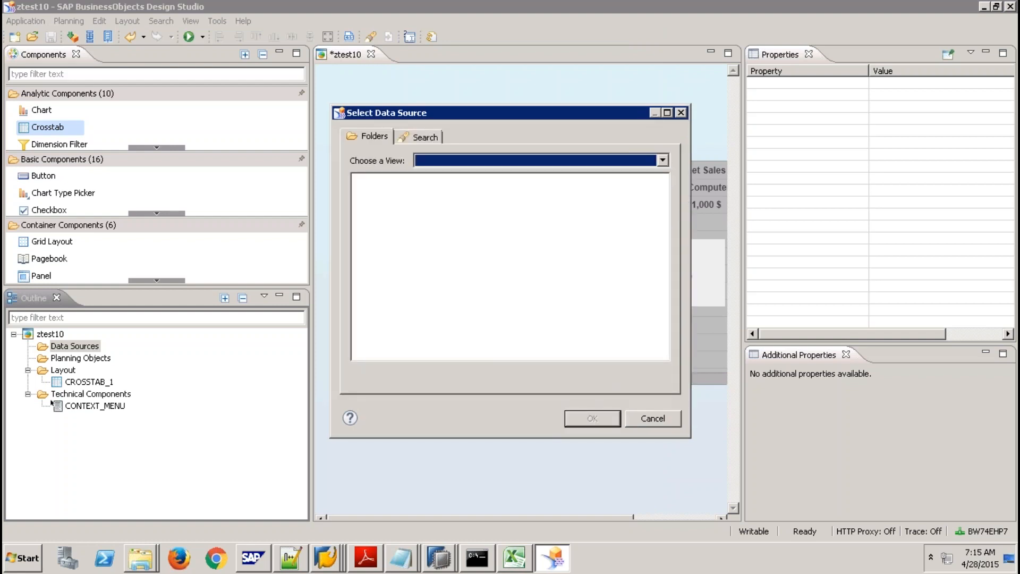
pyautogui.click(423, 134)
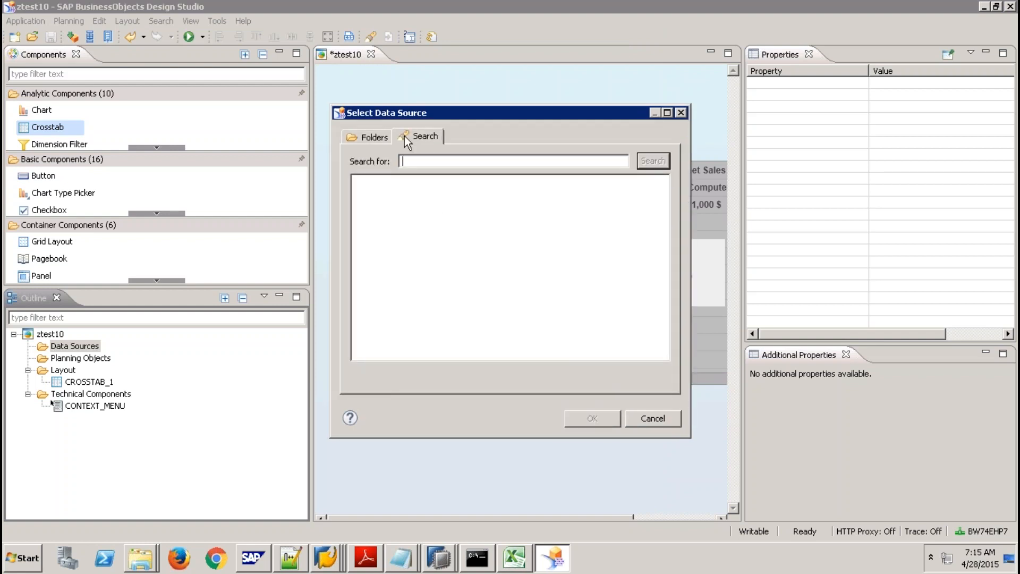
pyautogui.click(371, 136)
pyautogui.click(659, 165)
pyautogui.click(582, 174)
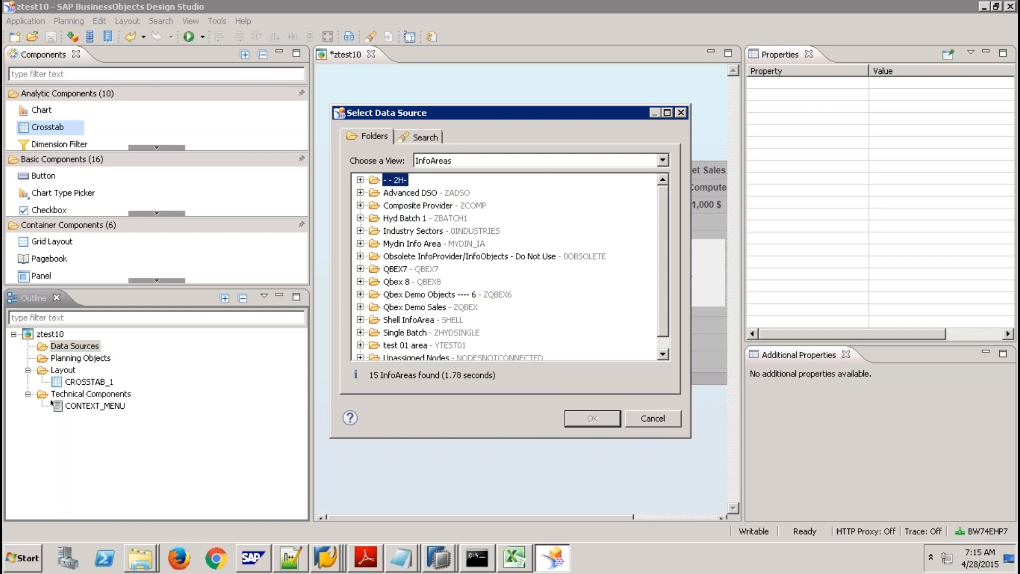
pyautogui.click(359, 320)
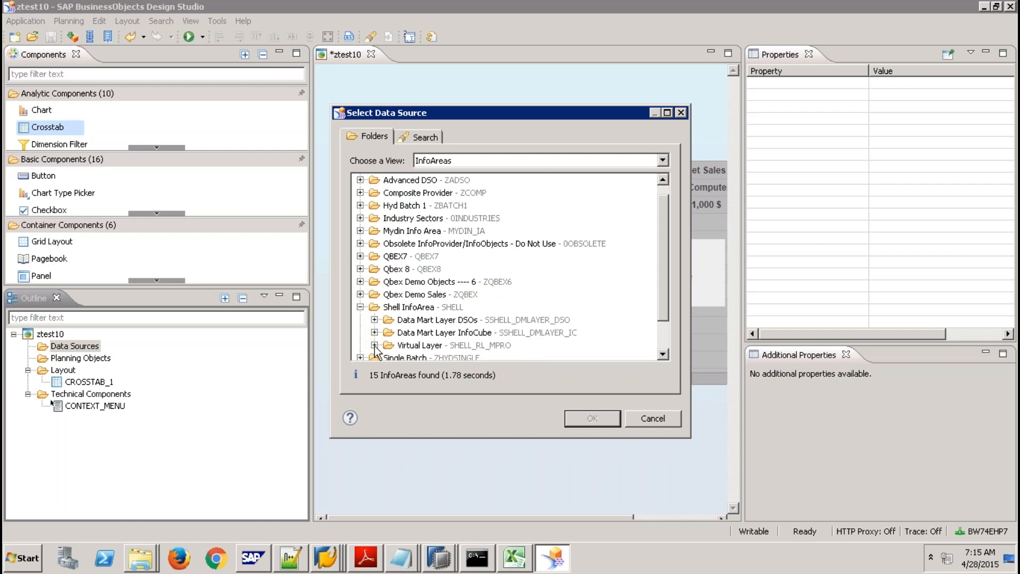
pyautogui.click(374, 345)
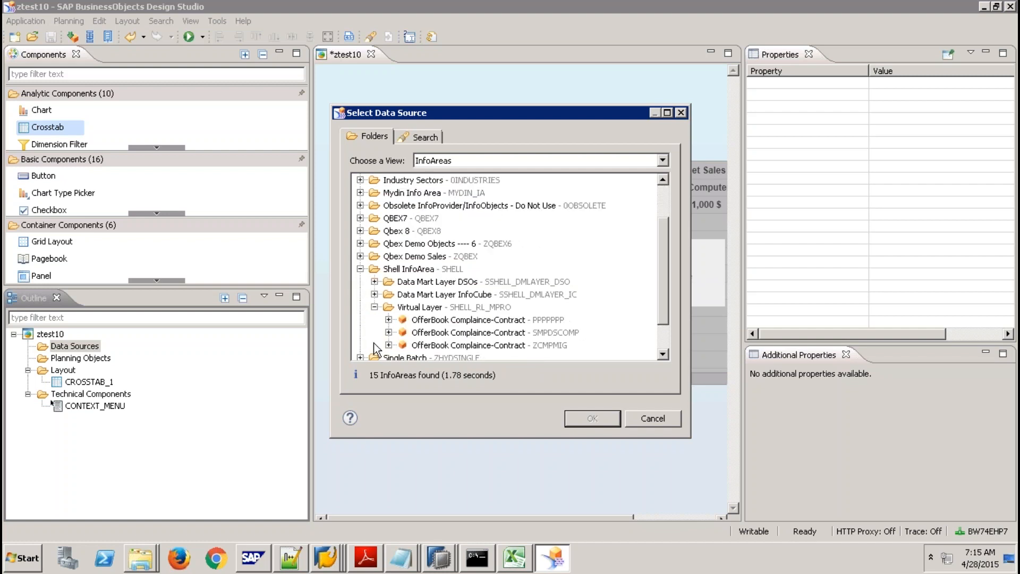
pyautogui.click(388, 319)
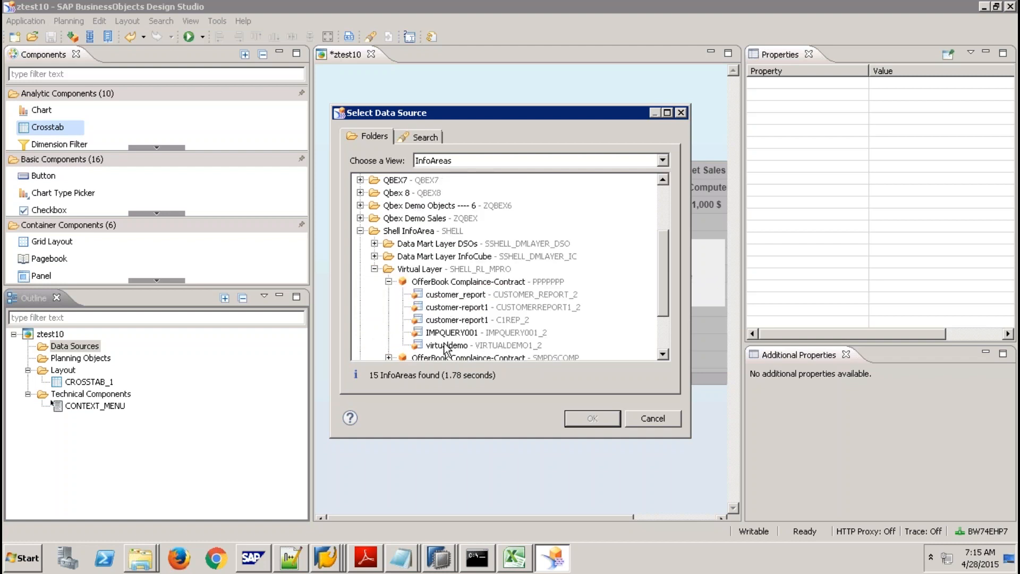
pyautogui.click(447, 310)
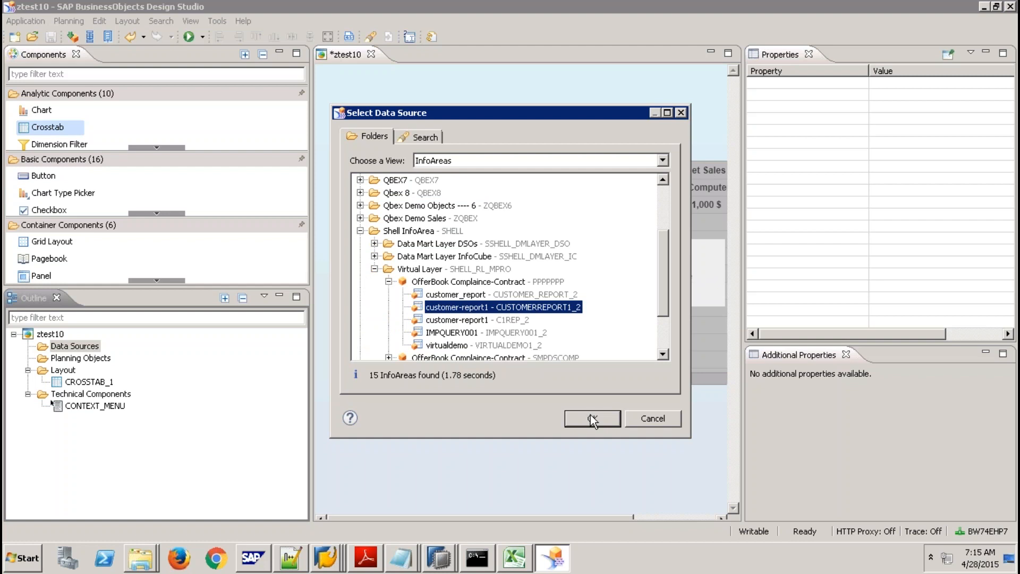
pyautogui.click(648, 419)
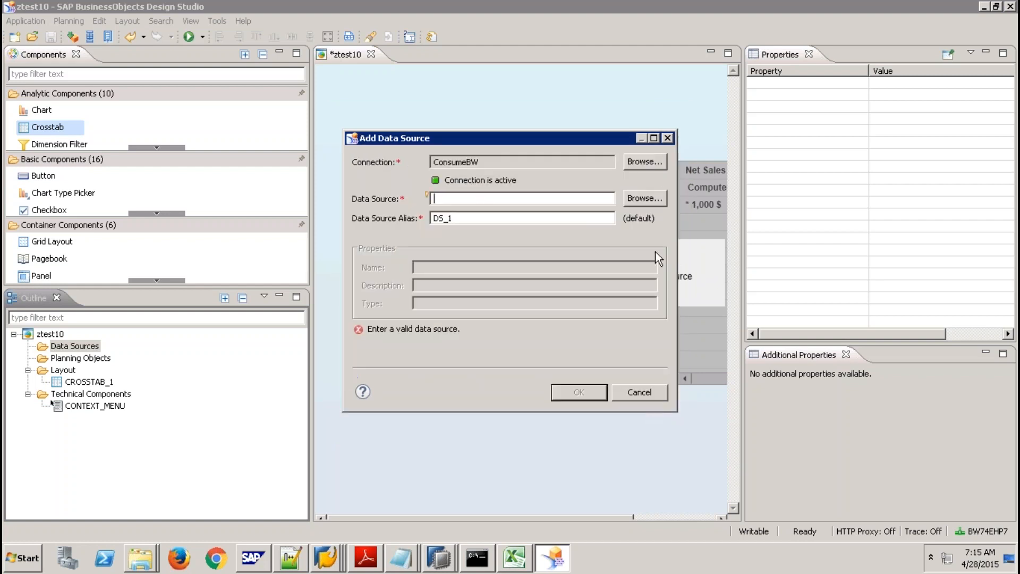
# Switch the connection to MYHANA and browse the 9QBEXPK package's Models without choosing one.
pyautogui.click(642, 164)
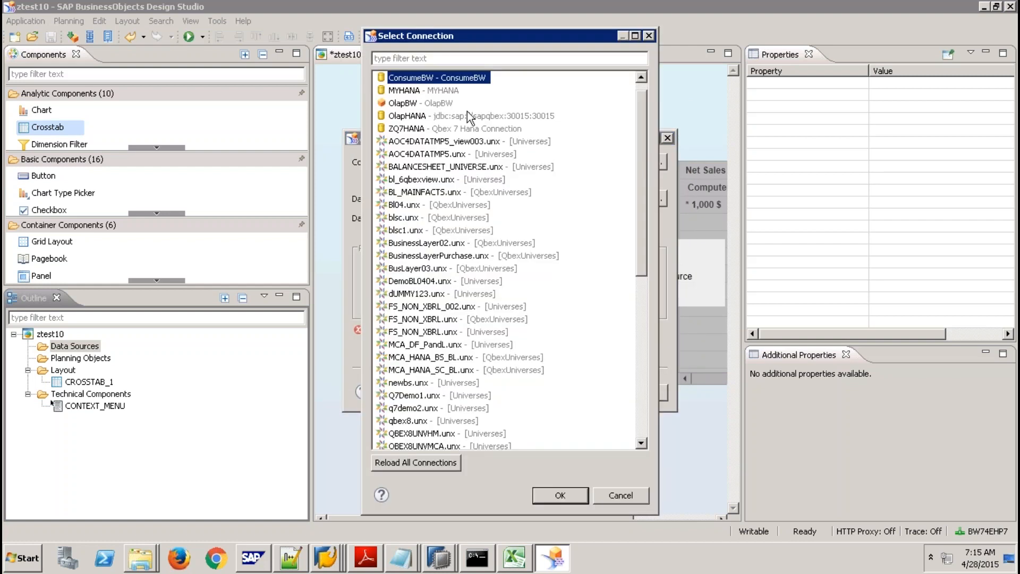
pyautogui.doubleClick(423, 92)
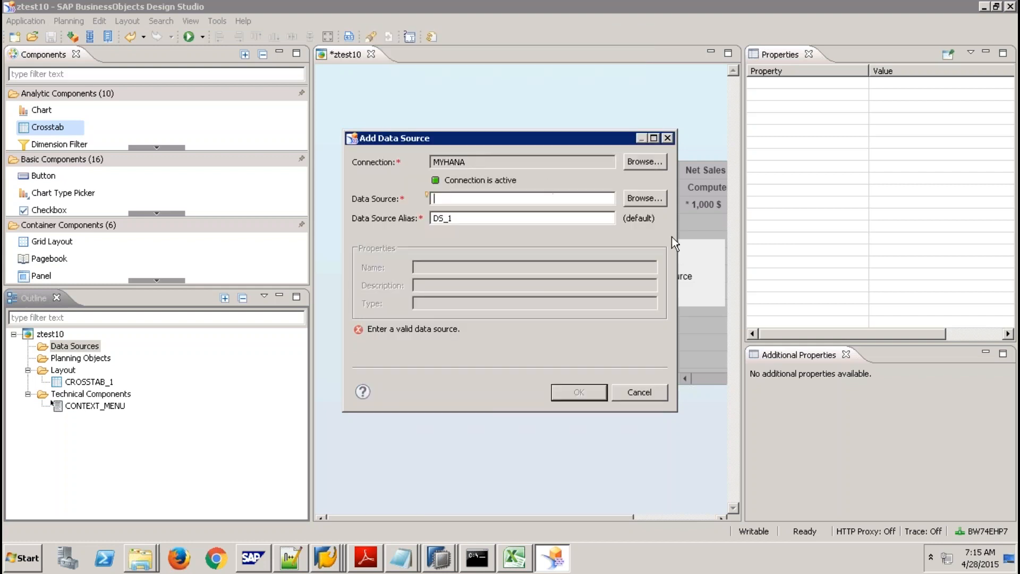
pyautogui.click(641, 198)
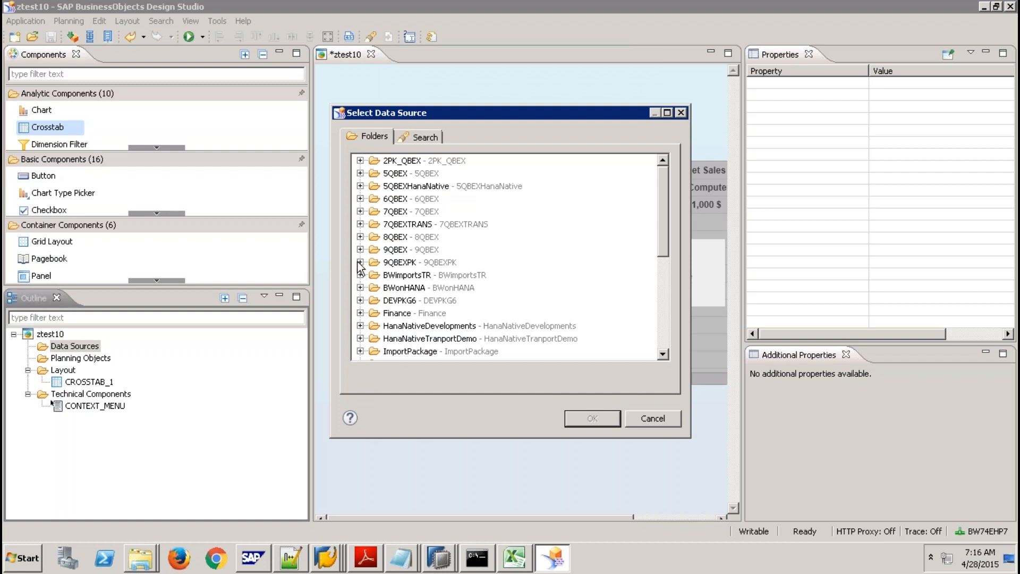
pyautogui.click(360, 263)
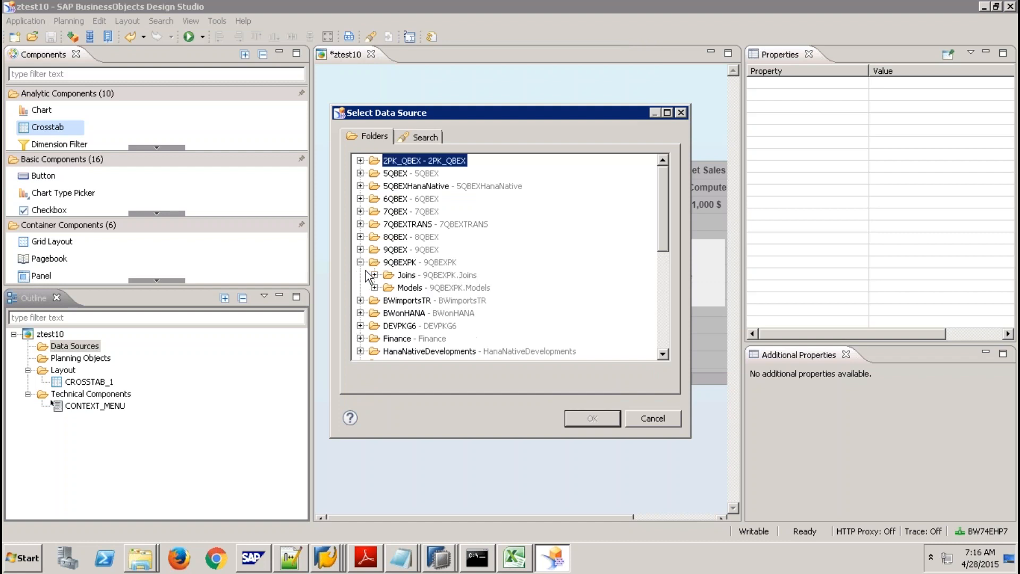
pyautogui.click(375, 287)
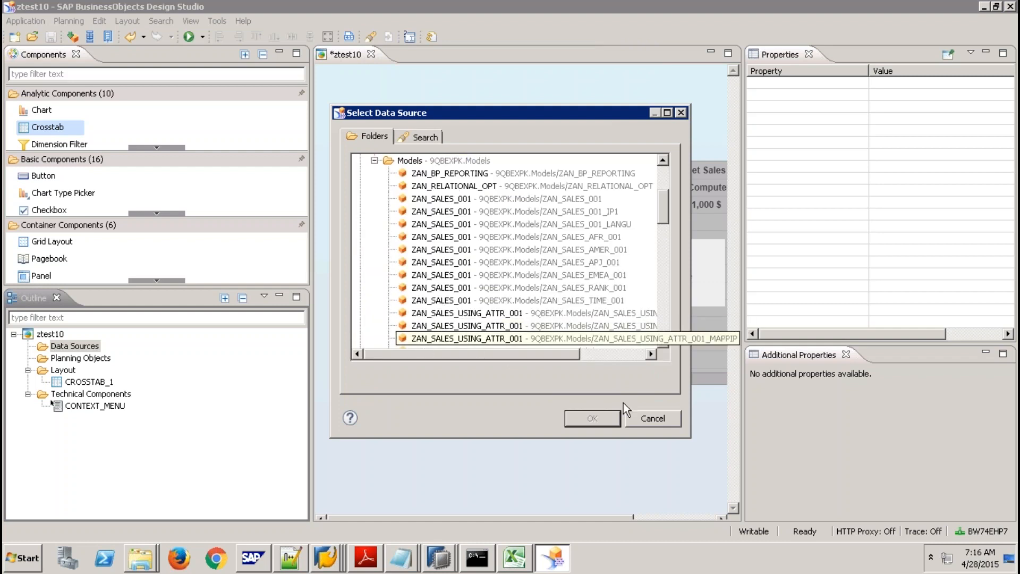
pyautogui.click(645, 416)
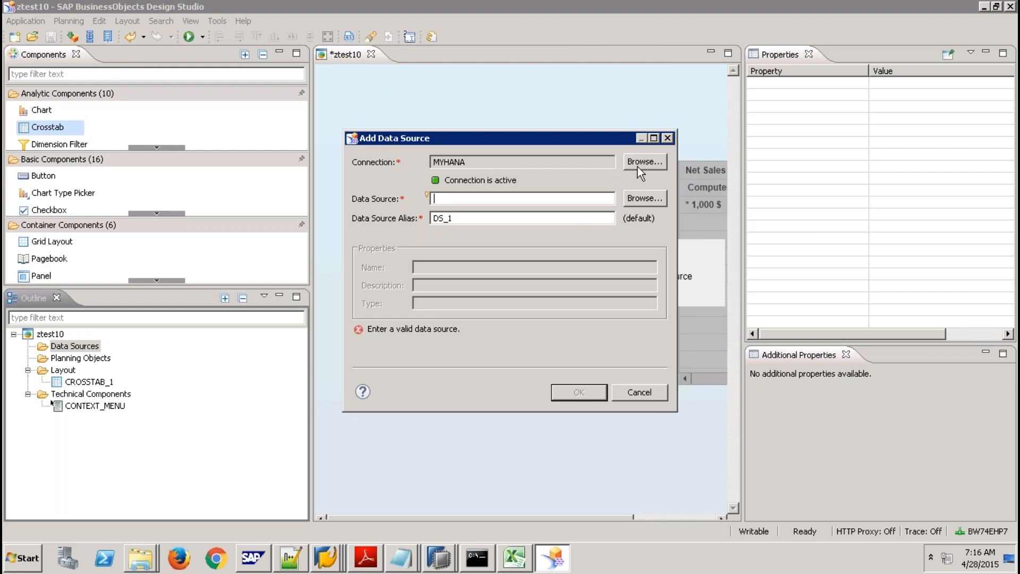
# Look at the BusinessLayer02.unx universe, then cancel the Add Data Source dialog.
pyautogui.click(637, 166)
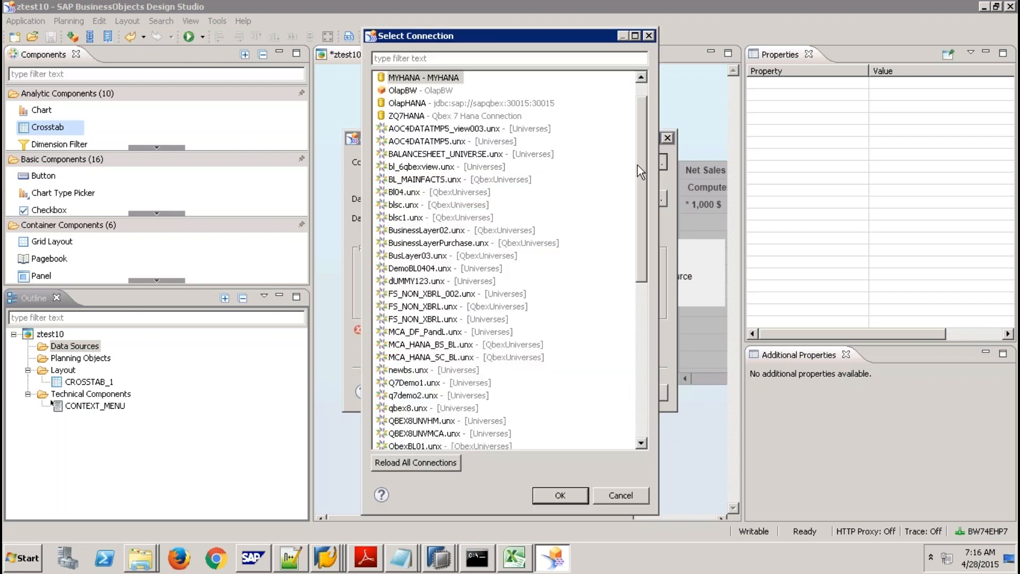
pyautogui.click(415, 231)
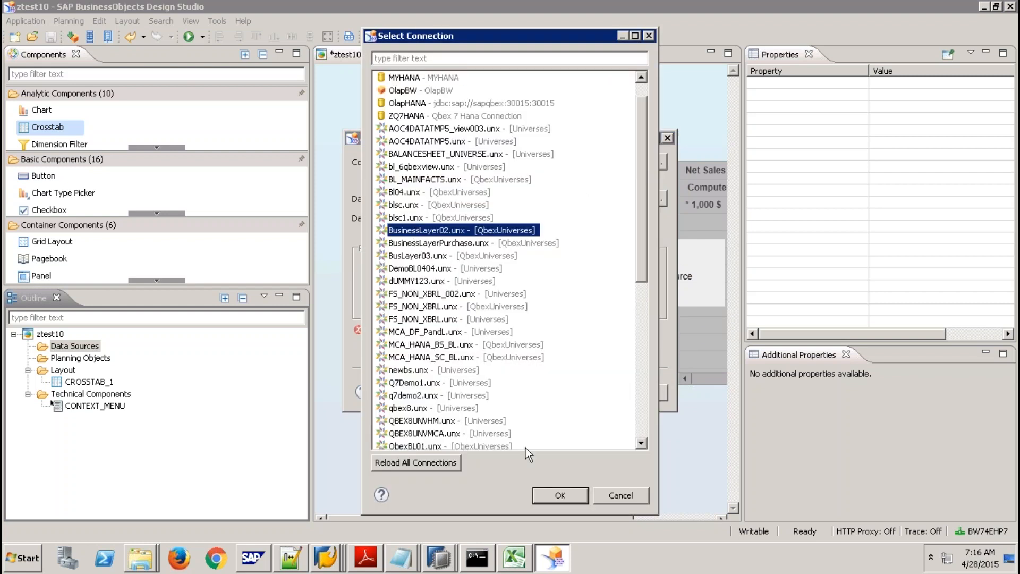
pyautogui.click(623, 493)
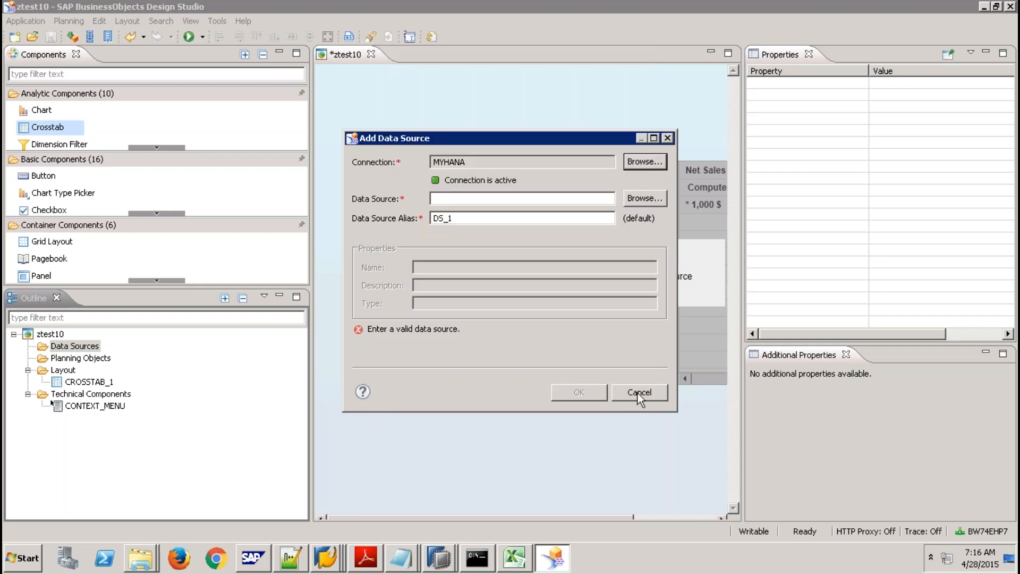
pyautogui.click(637, 393)
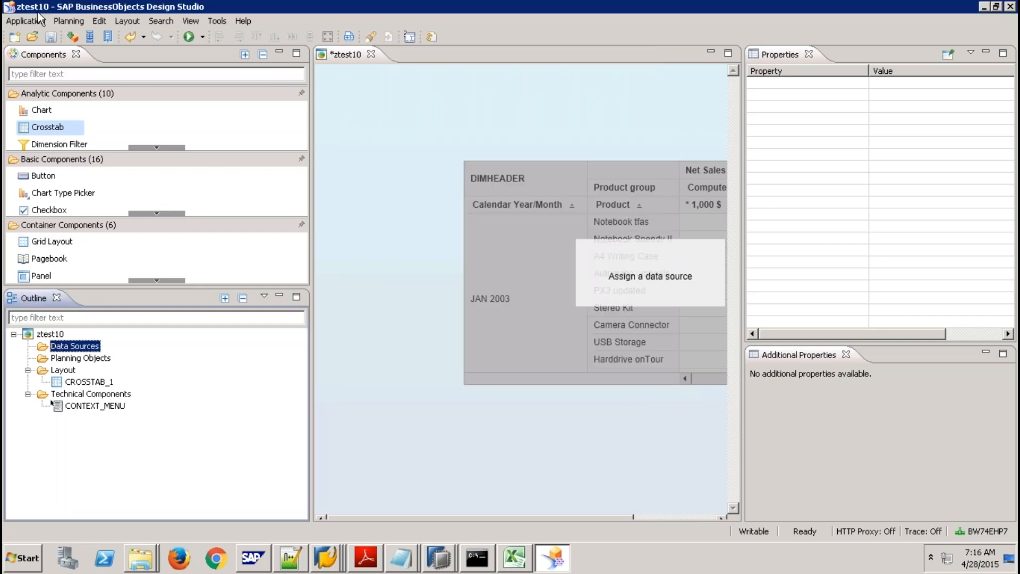
# Set the preferred startup mode to SAP NetWeaver and restart, discarding changes to ztest10.
pyautogui.click(218, 21)
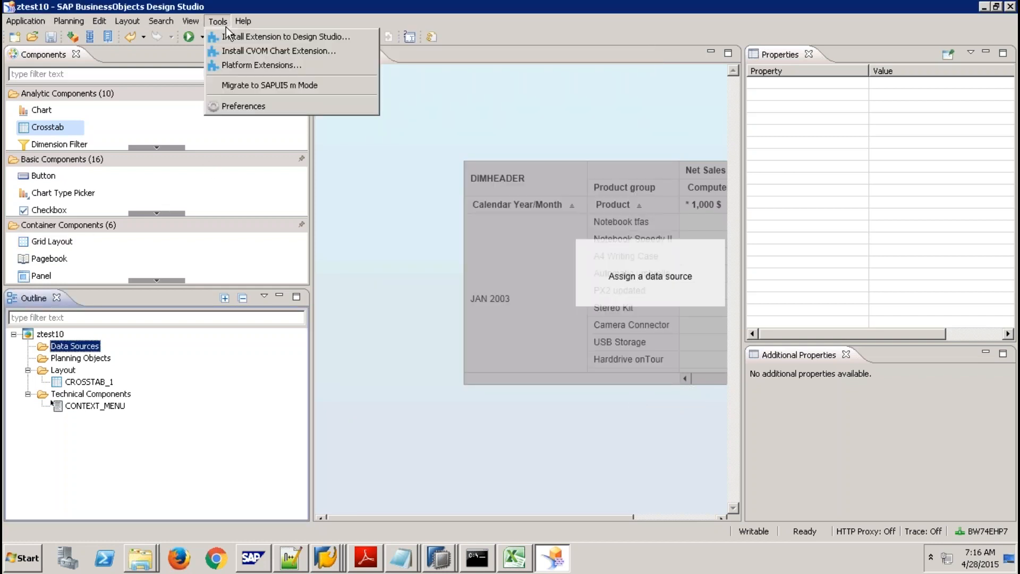
pyautogui.click(262, 105)
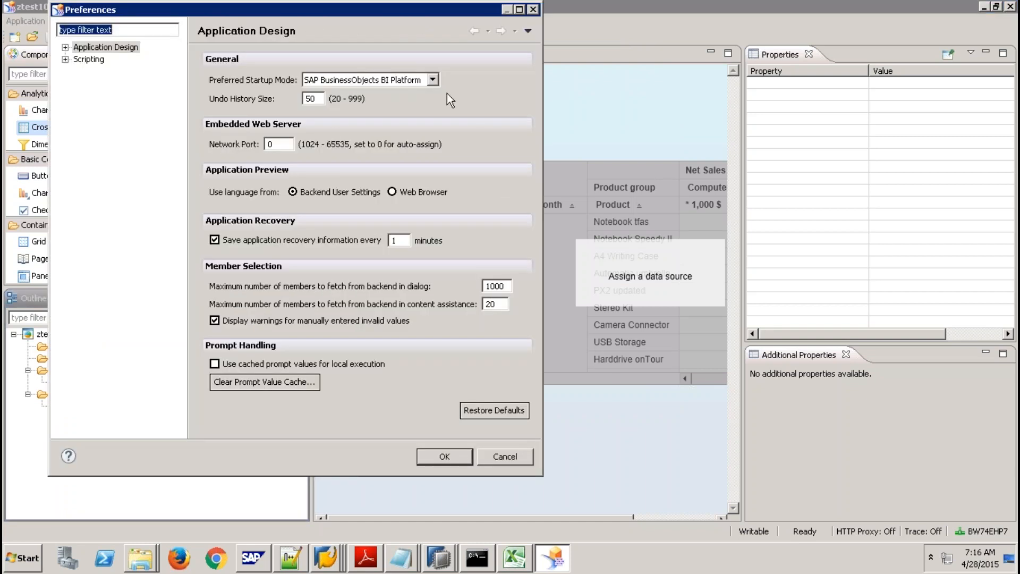
pyautogui.click(432, 80)
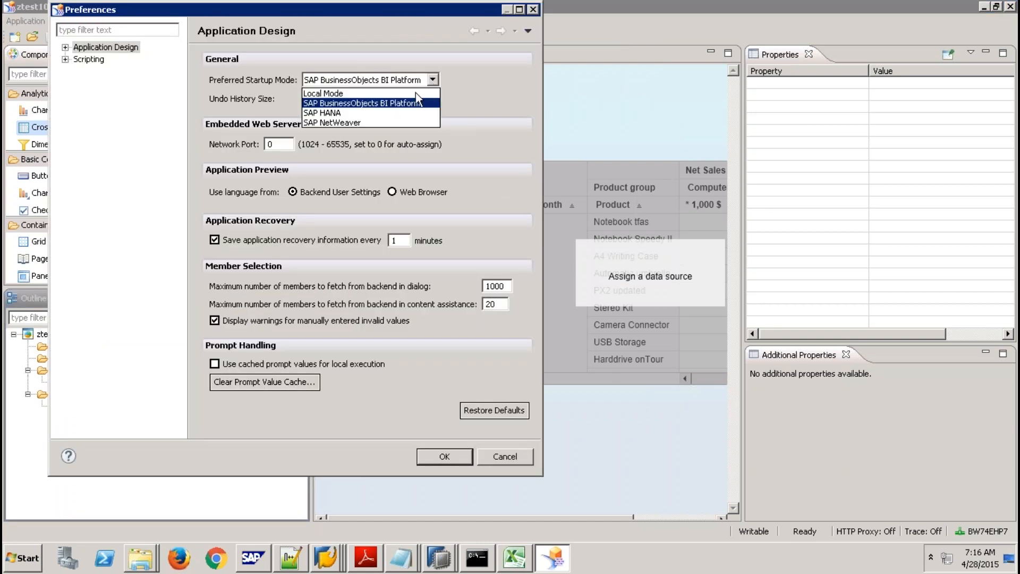
pyautogui.click(347, 122)
pyautogui.click(451, 458)
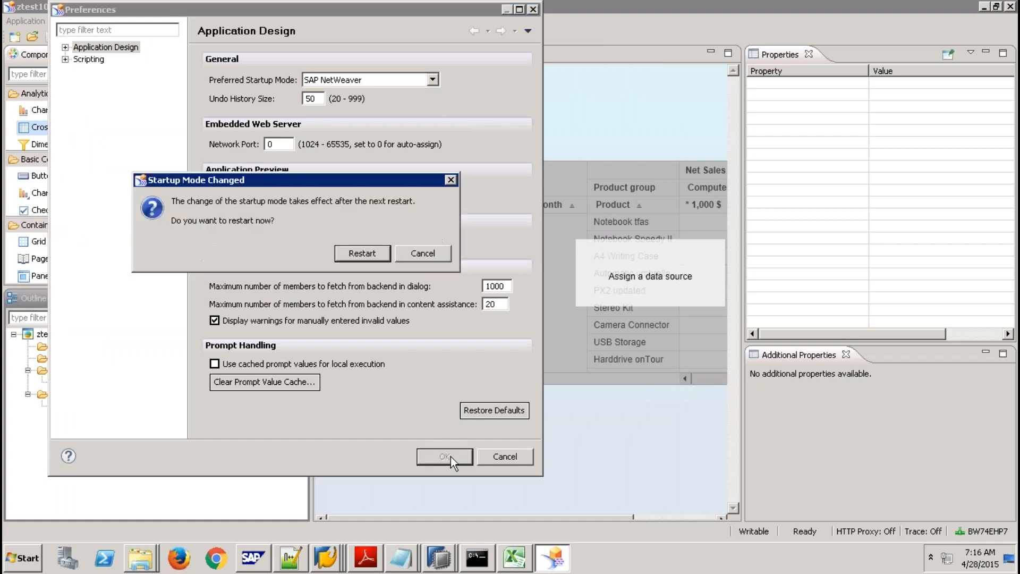
pyautogui.click(360, 255)
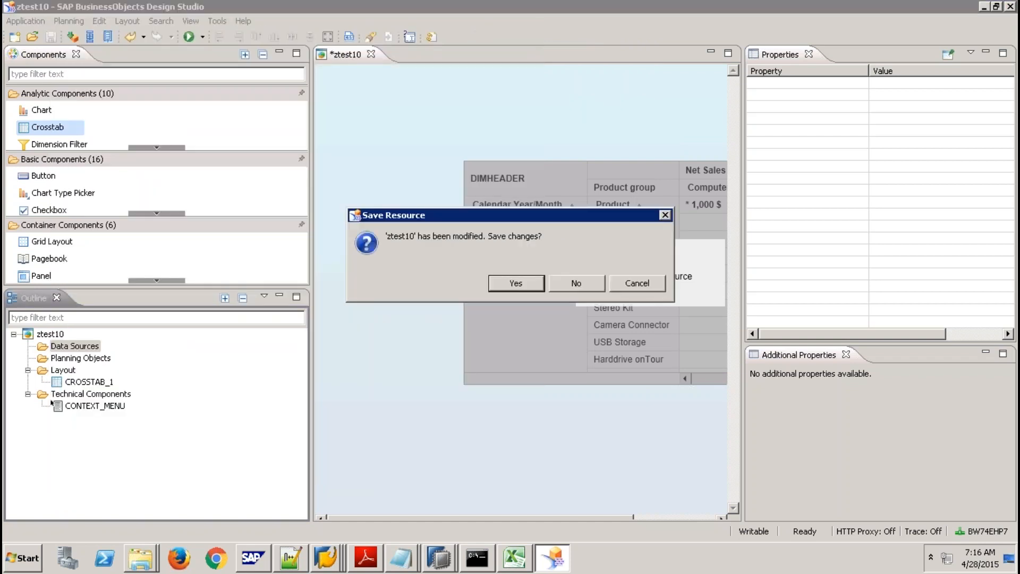
pyautogui.click(581, 282)
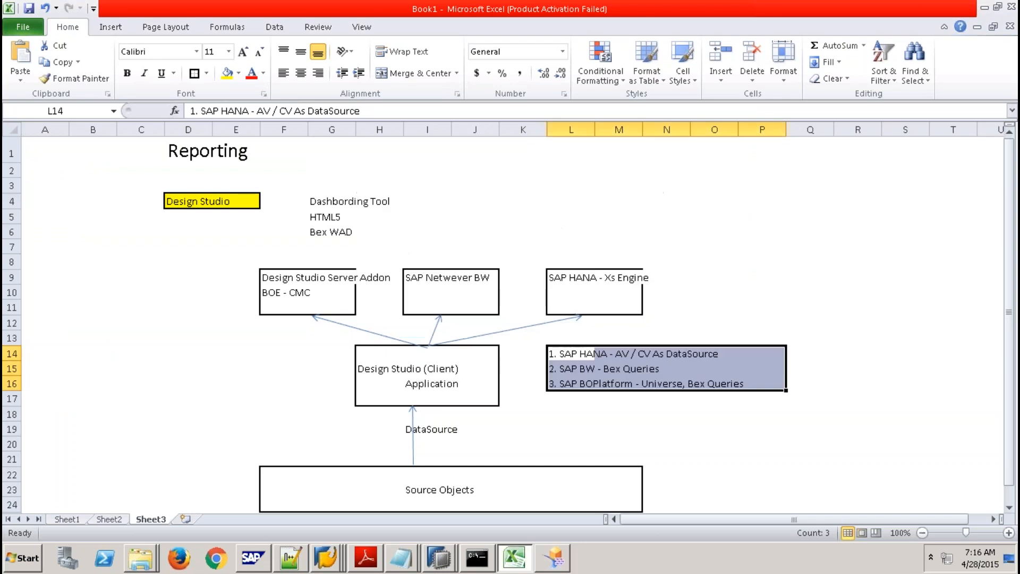
# Replace 'Bex Queries' with 'OLAP Connections' in cell L16's SAP BOPlatform line.
pyautogui.click(684, 383)
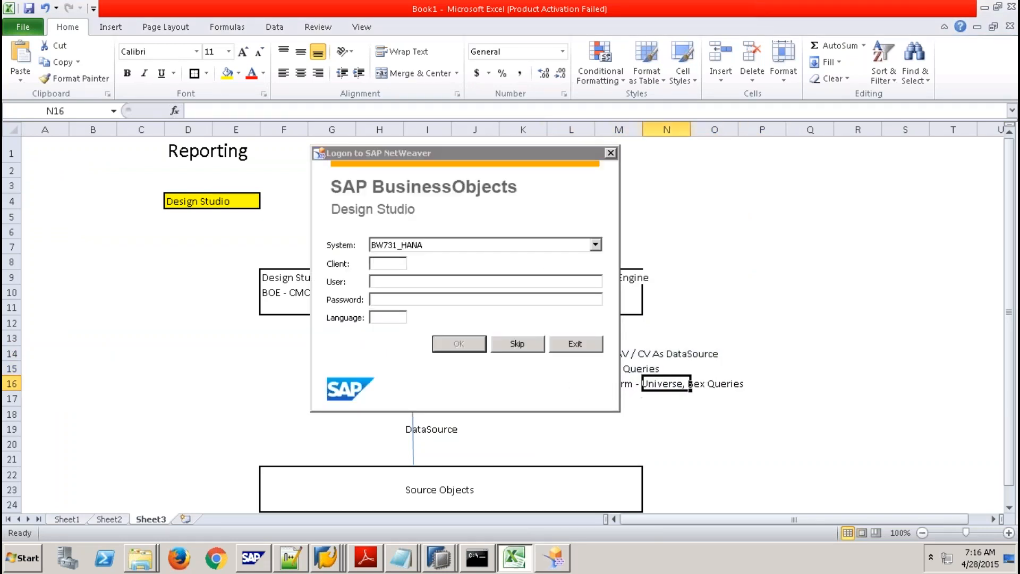
pyautogui.moveTo(561, 152); pyautogui.dragTo(343, 162)
pyautogui.click(587, 381)
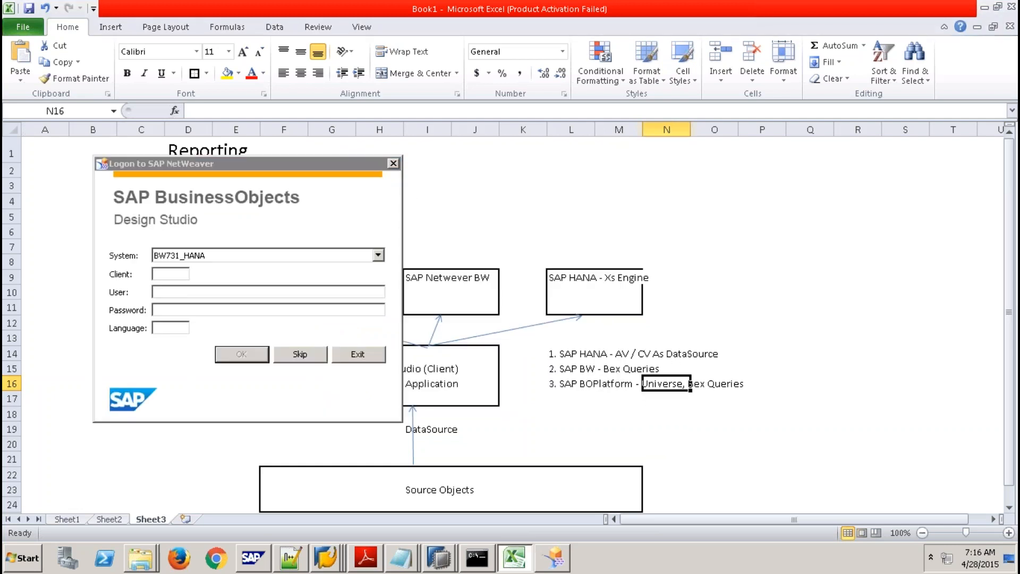
pyautogui.click(570, 384)
pyautogui.moveTo(330, 113); pyautogui.dragTo(402, 113)
pyautogui.write('OLAP Connections')
pyautogui.moveTo(421, 111); pyautogui.dragTo(330, 110)
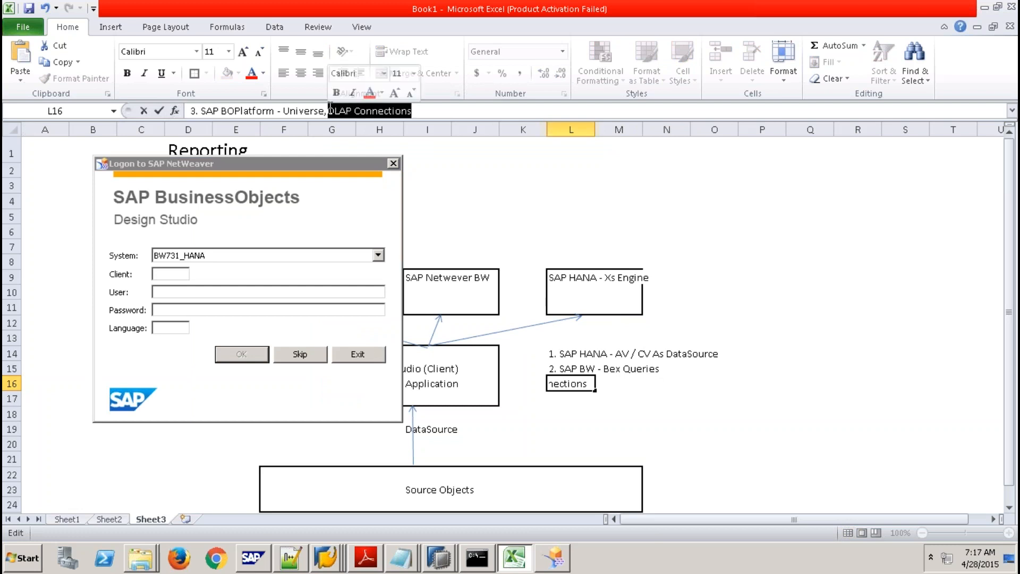
pyautogui.click(186, 275)
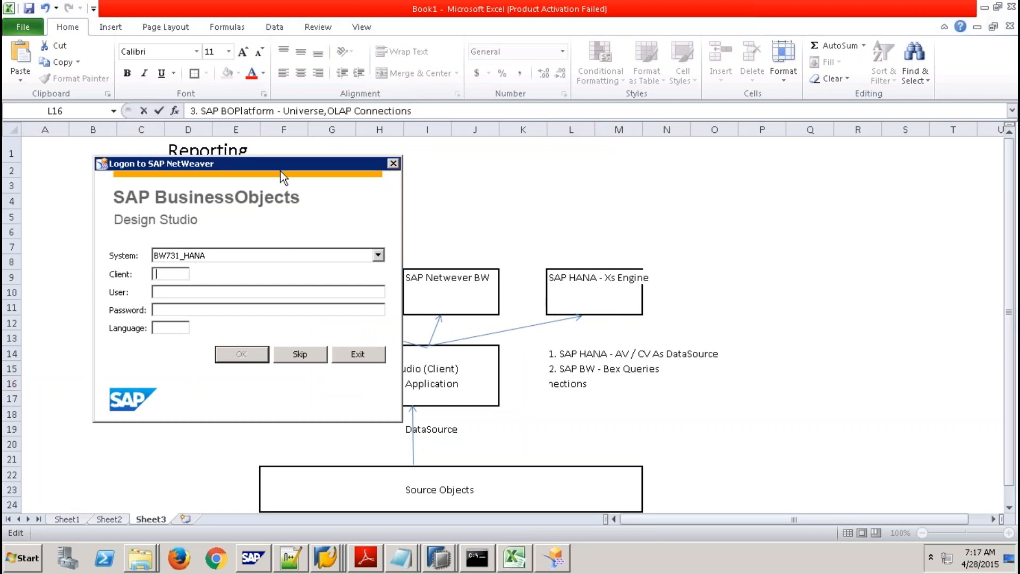
pyautogui.moveTo(281, 165); pyautogui.dragTo(436, 158)
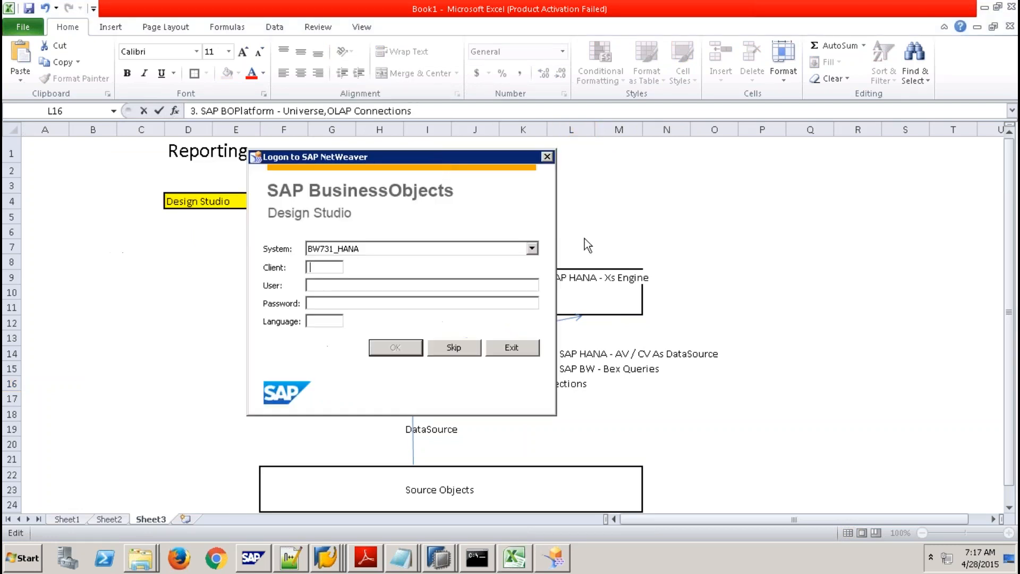
# Log on to NSP [192.168.1.65] / SLT with client 001, the user name, password and language EN.
pyautogui.click(531, 248)
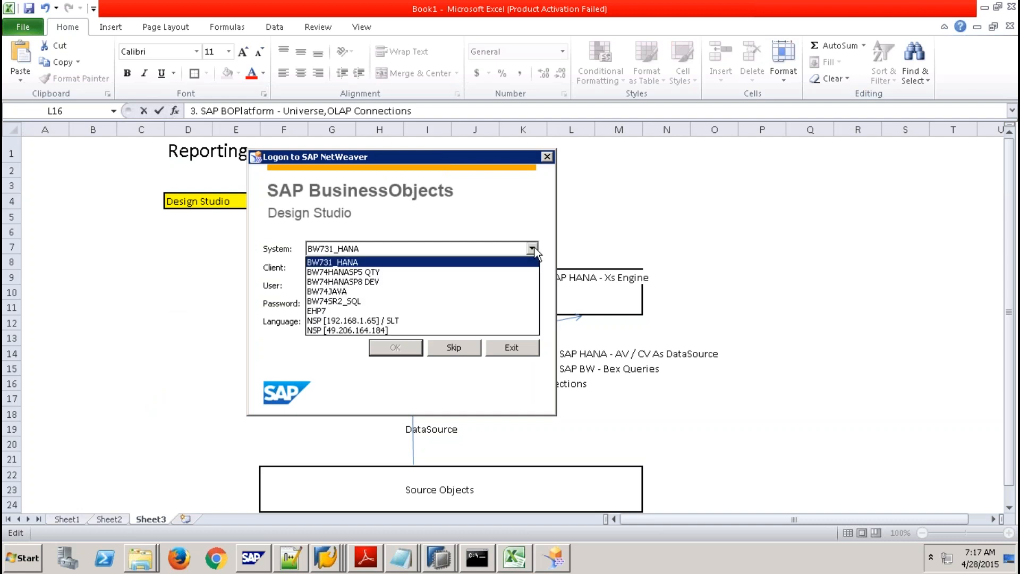
pyautogui.click(364, 282)
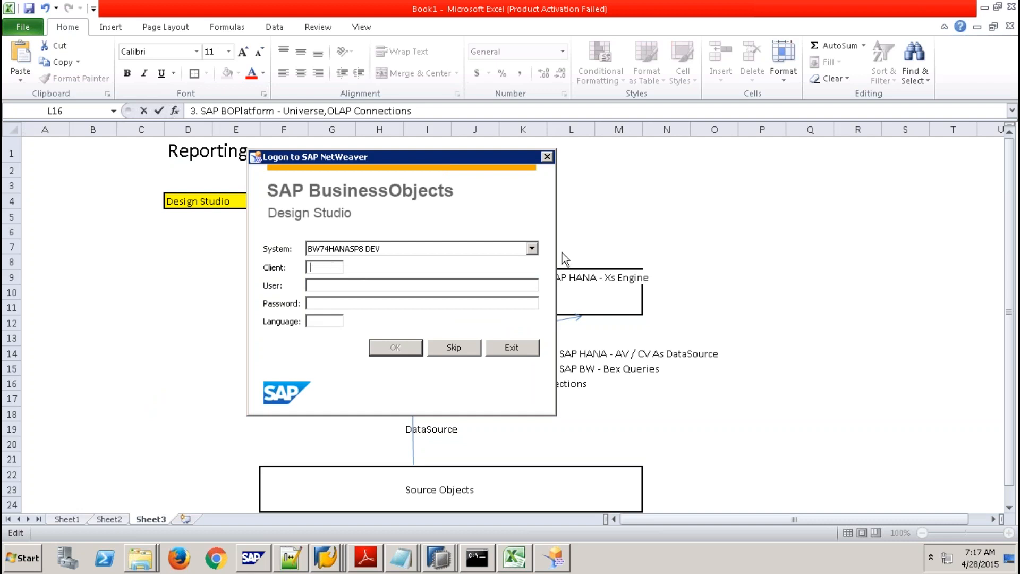
pyautogui.click(531, 248)
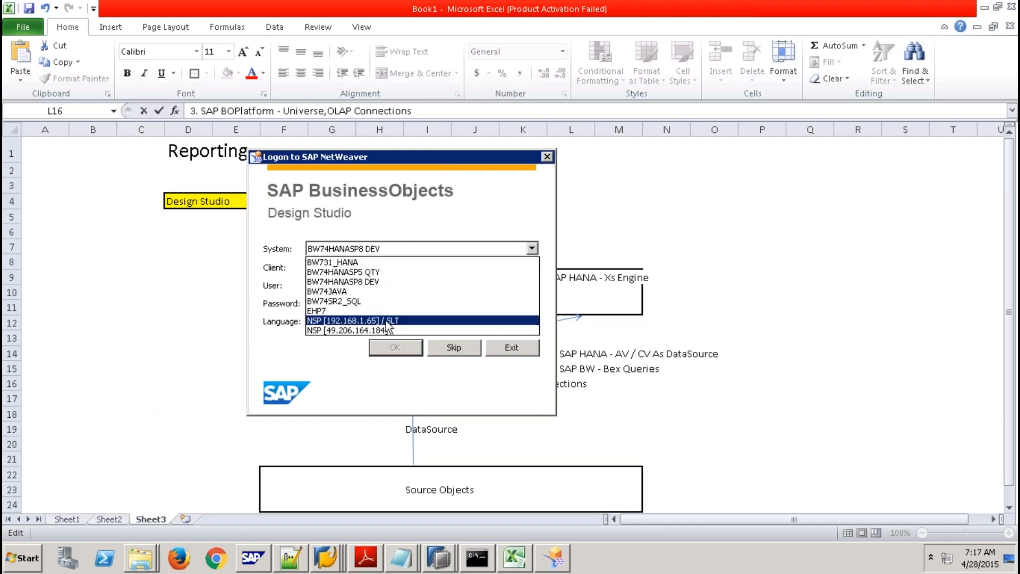
pyautogui.click(415, 321)
pyautogui.write('001')
pyautogui.press('Tab')
pyautogui.write('qbex')
pyautogui.press('Tab')
pyautogui.write('*******')
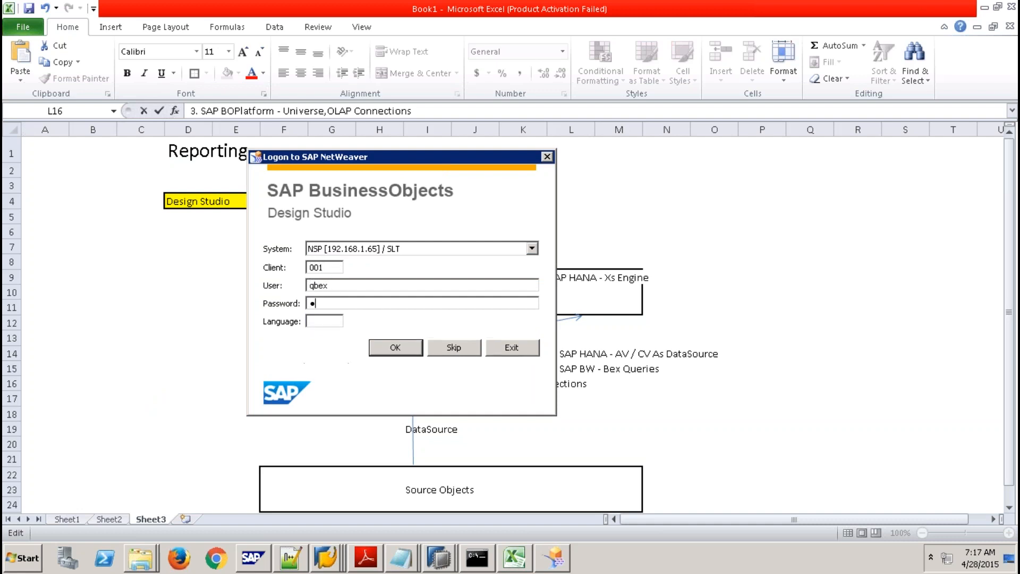
pyautogui.write('***')
pyautogui.write('EN')
pyautogui.click(402, 351)
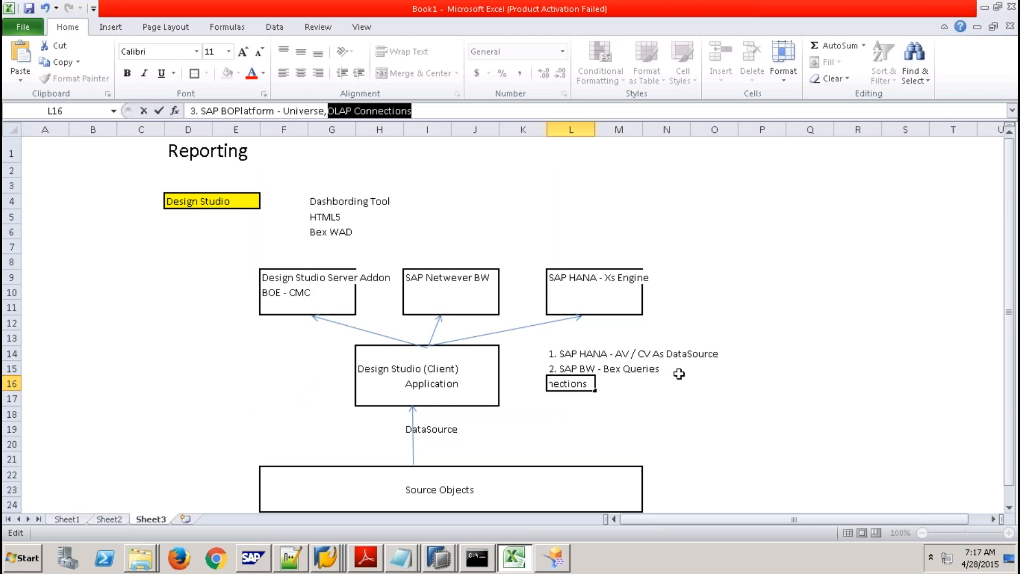
pyautogui.click(553, 565)
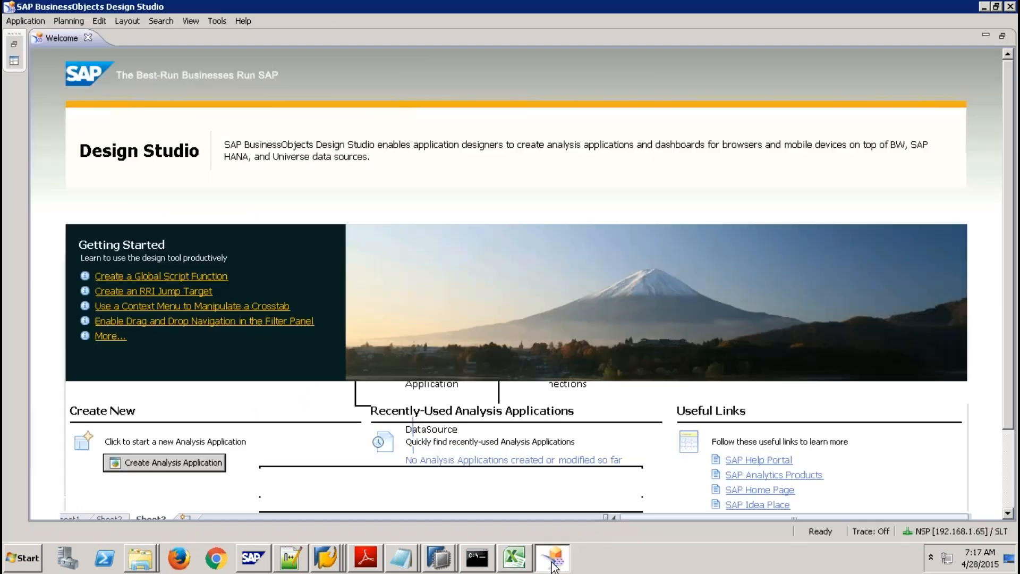
# Create a new application named TEST11 from the Blank template.
pyautogui.click(21, 21)
pyautogui.click(56, 37)
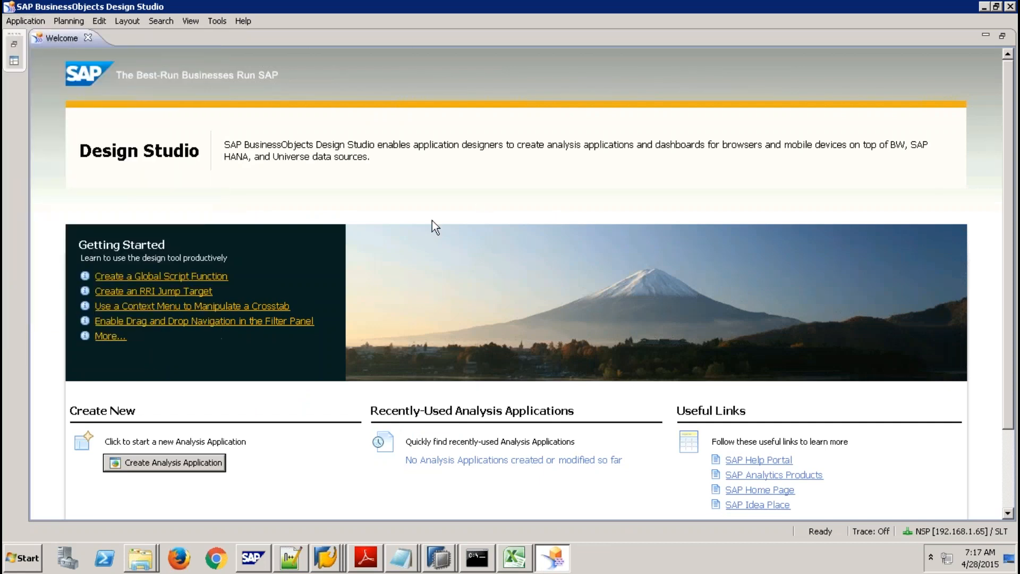
pyautogui.write('TEST11')
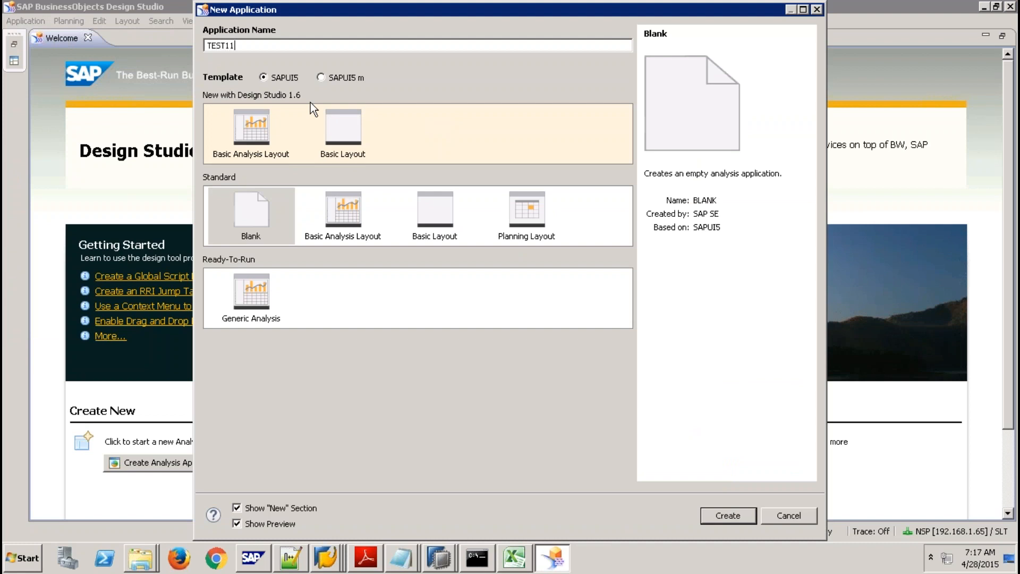
pyautogui.click(727, 515)
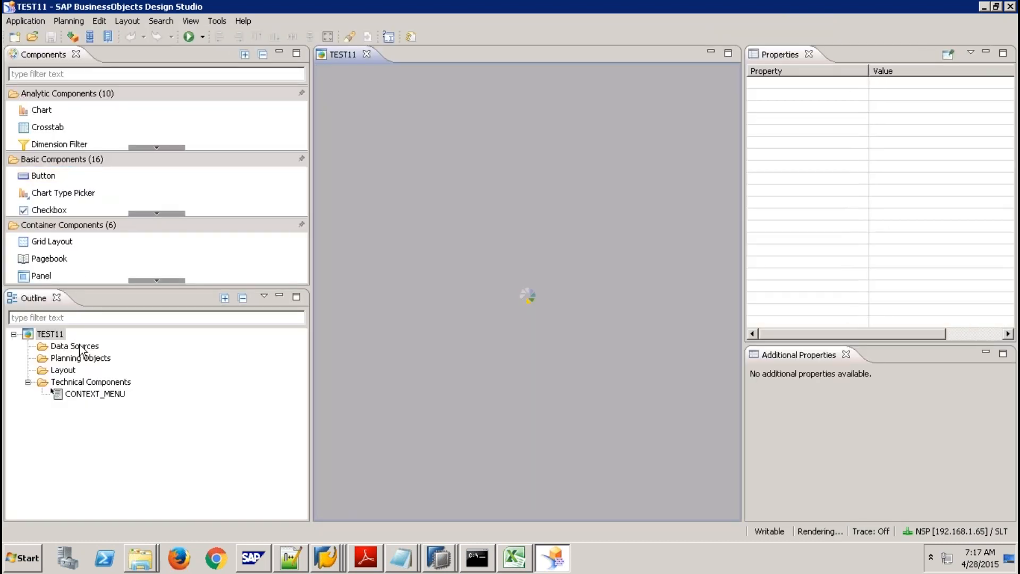
pyautogui.rightClick(80, 349)
pyautogui.click(98, 354)
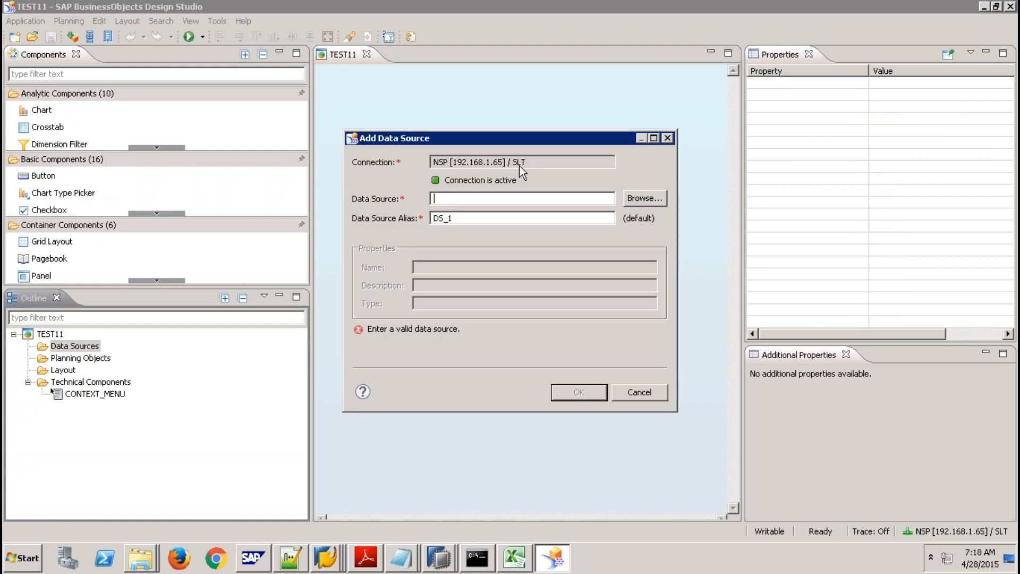
pyautogui.click(537, 164)
pyautogui.moveTo(537, 163); pyautogui.dragTo(425, 162)
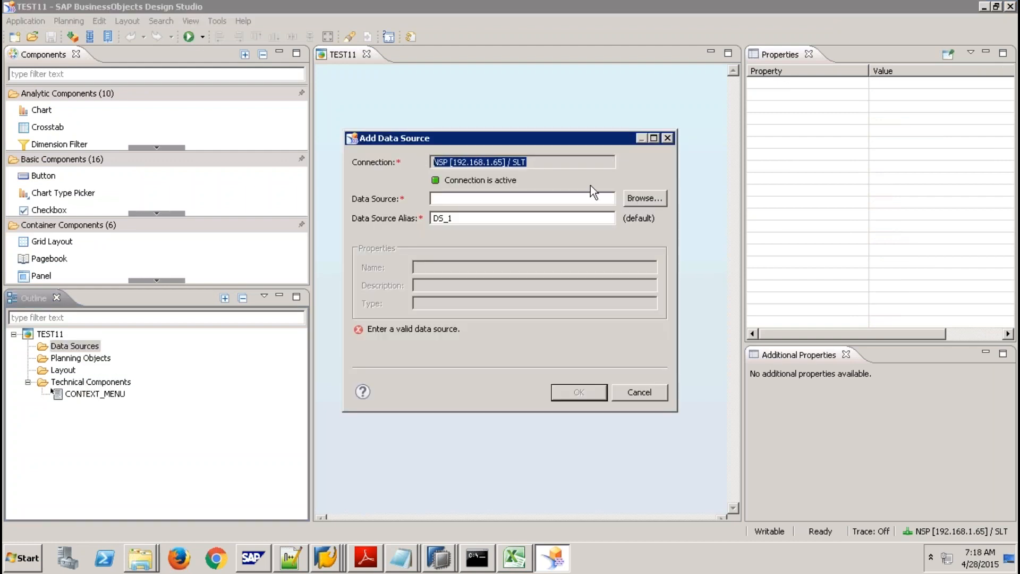
pyautogui.click(653, 198)
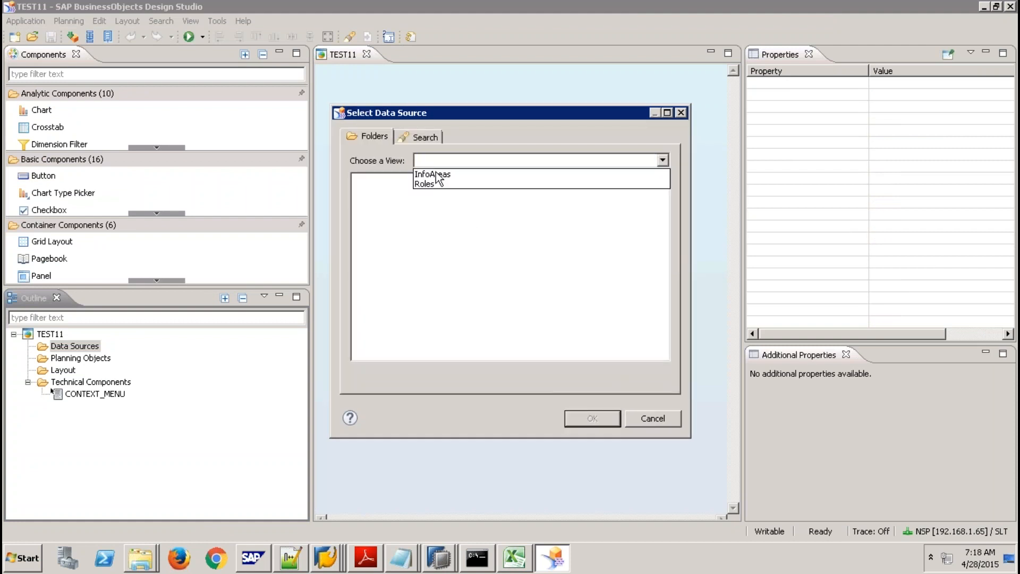
pyautogui.click(433, 174)
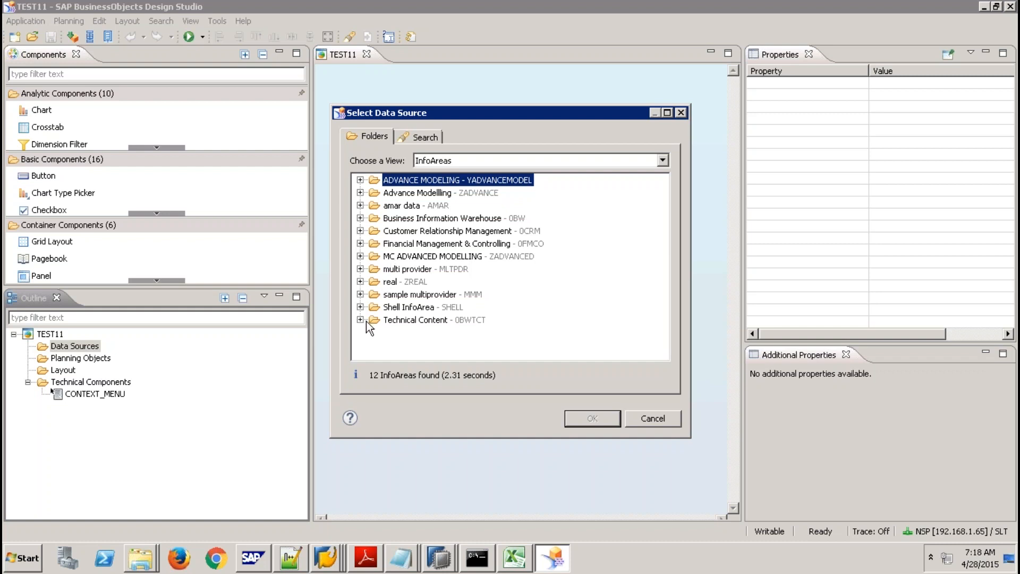
pyautogui.click(360, 307)
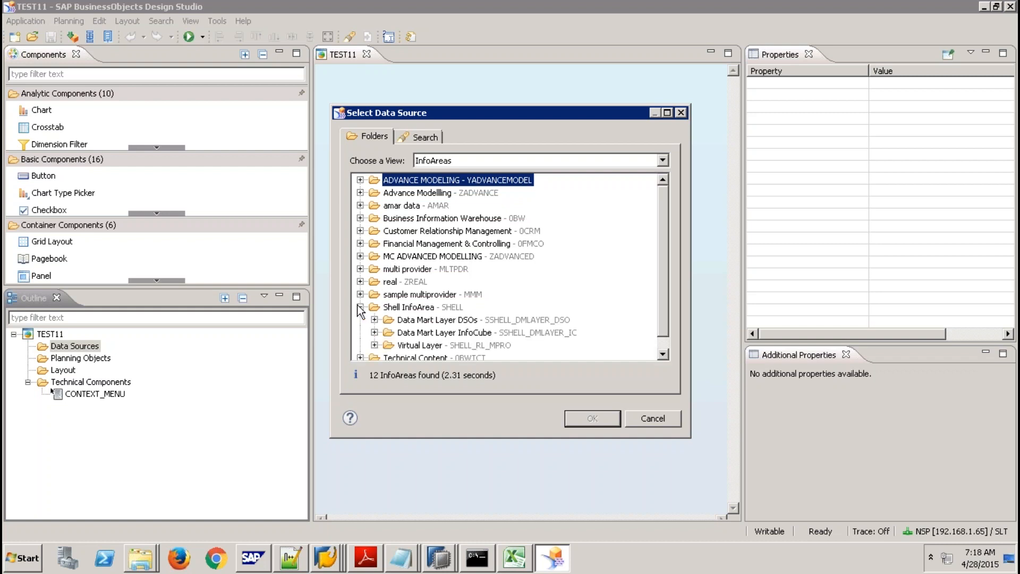
pyautogui.click(375, 344)
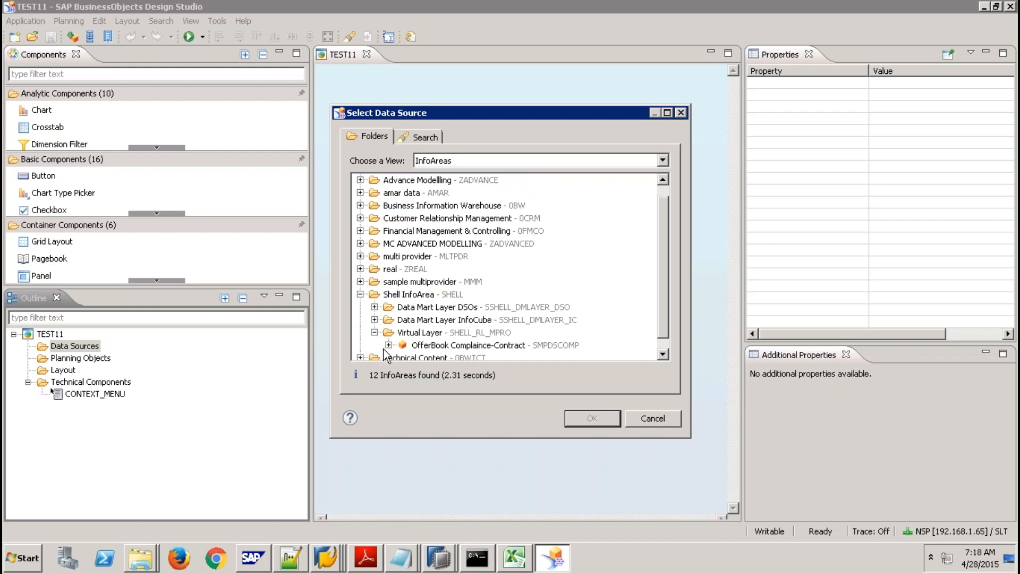
pyautogui.click(389, 346)
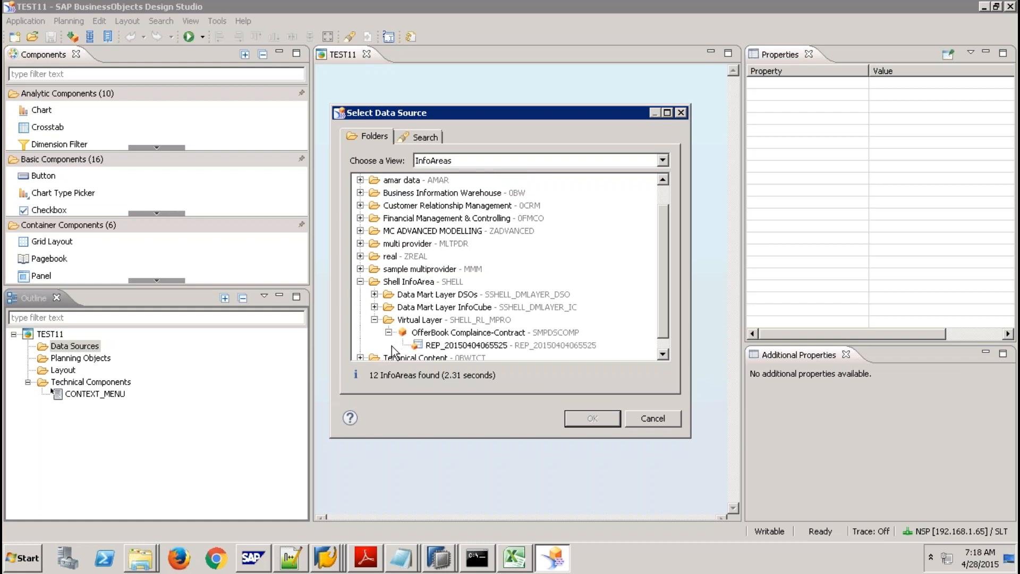
pyautogui.click(484, 346)
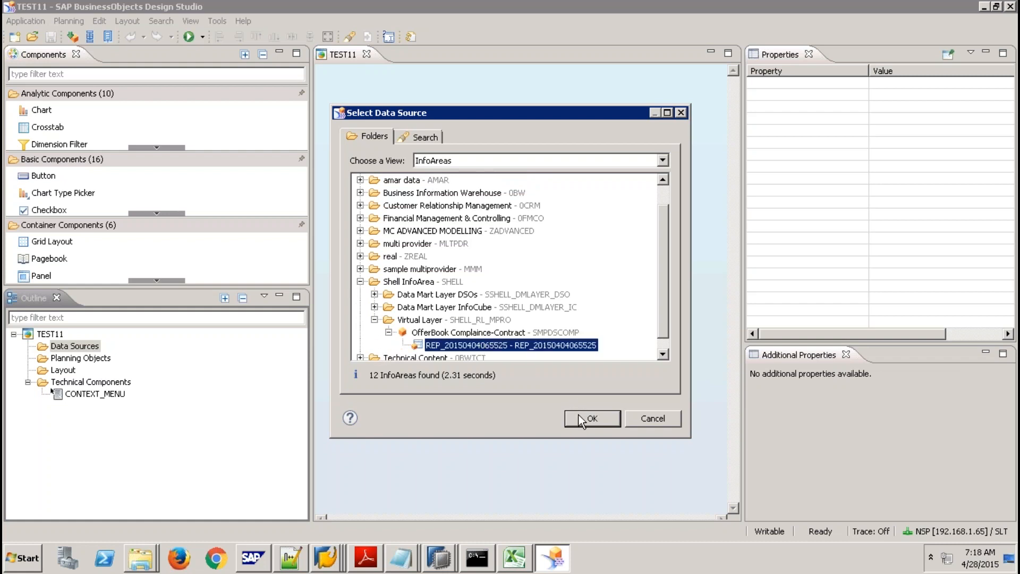
pyautogui.click(581, 420)
pyautogui.click(578, 393)
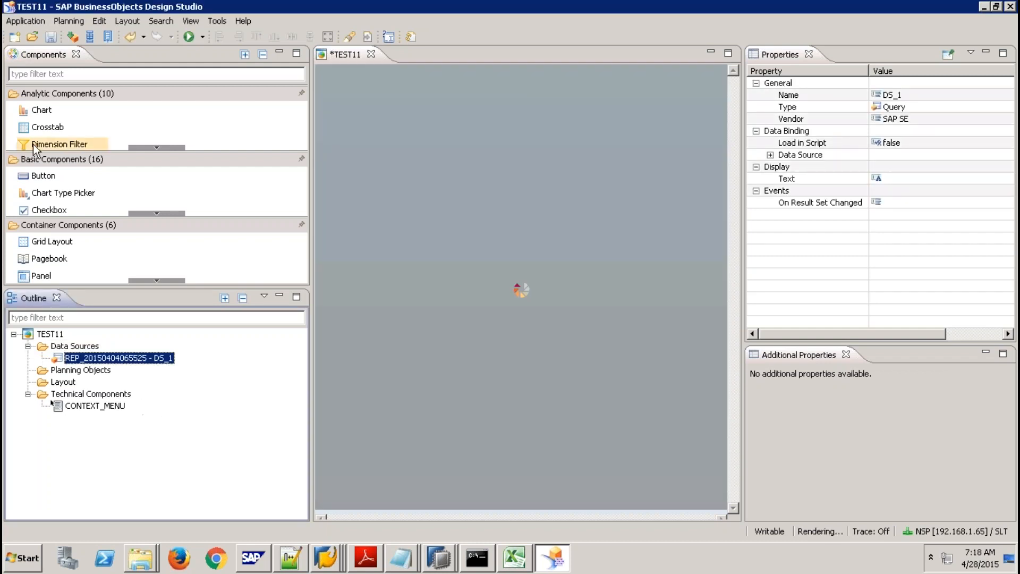
# Place a crosstab, review DS_1's initial view measures, and bind CROSSTAB_1 to DS_1.
pyautogui.moveTo(52, 130); pyautogui.dragTo(440, 134)
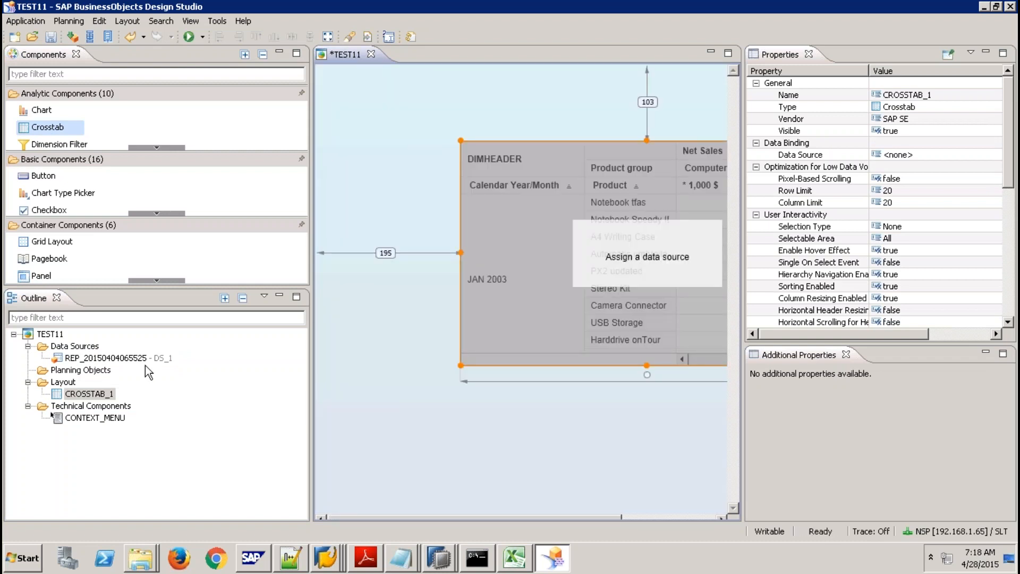
pyautogui.rightClick(144, 361)
pyautogui.click(217, 438)
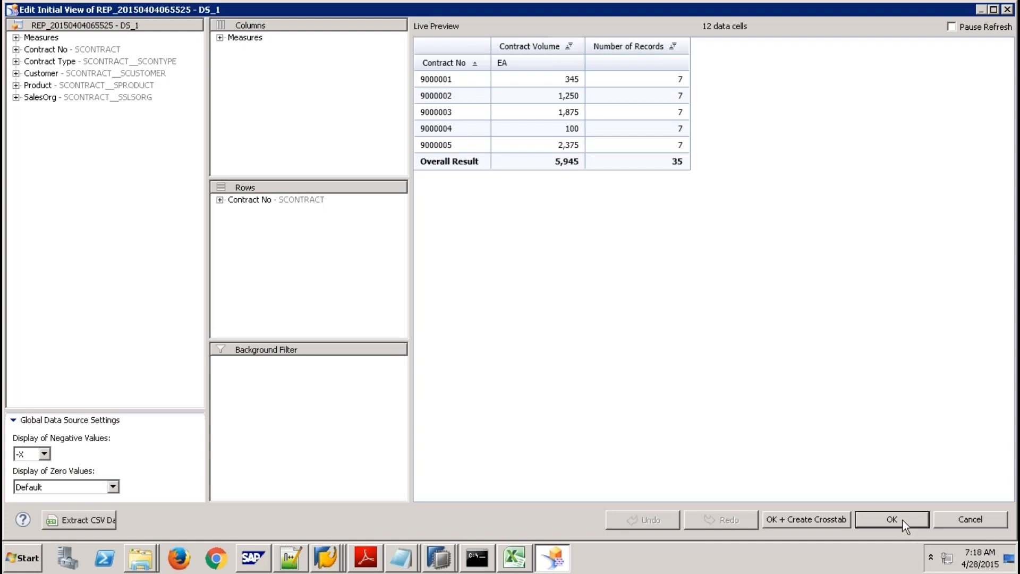
pyautogui.click(220, 37)
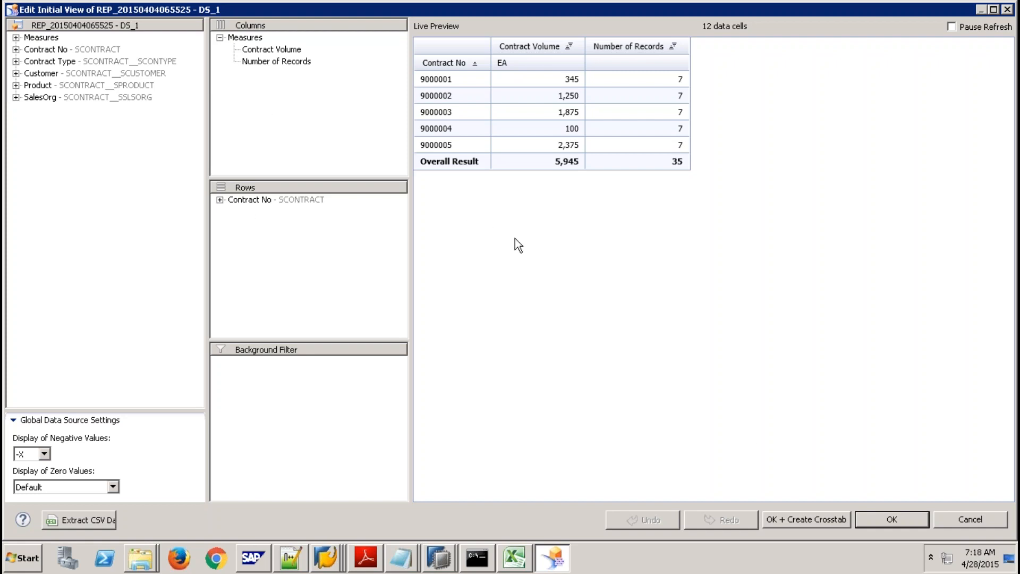
pyautogui.click(868, 521)
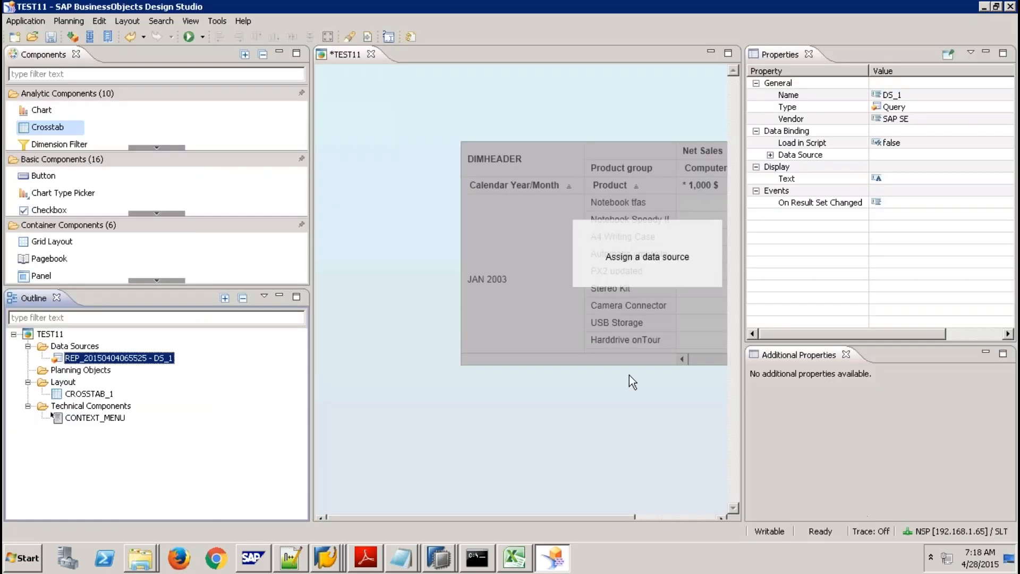
pyautogui.moveTo(154, 363); pyautogui.dragTo(574, 295)
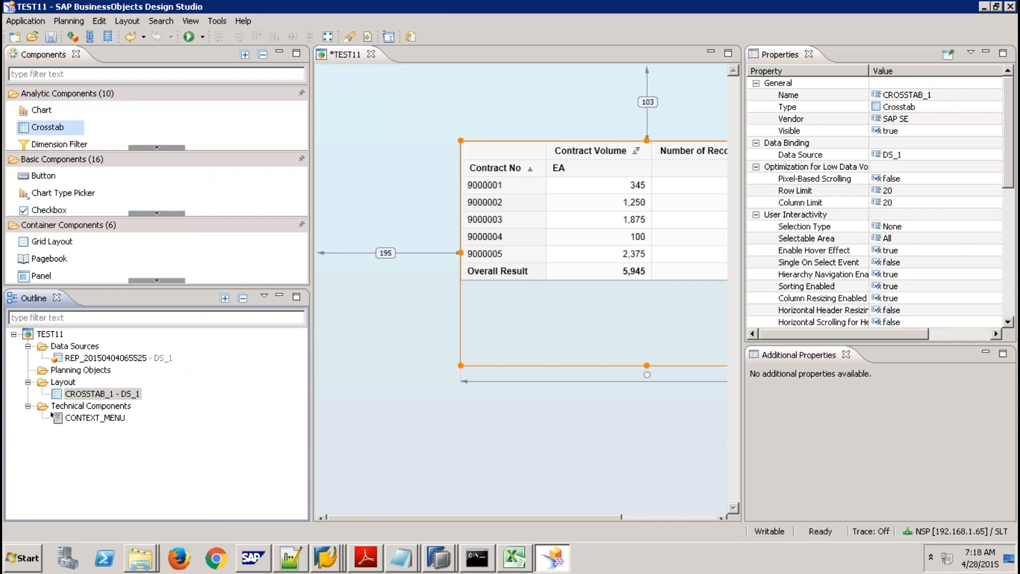
# Run TEST11 locally in Firefox to see contract totals 5,945 and 35, then return to Design Studio.
pyautogui.click(188, 37)
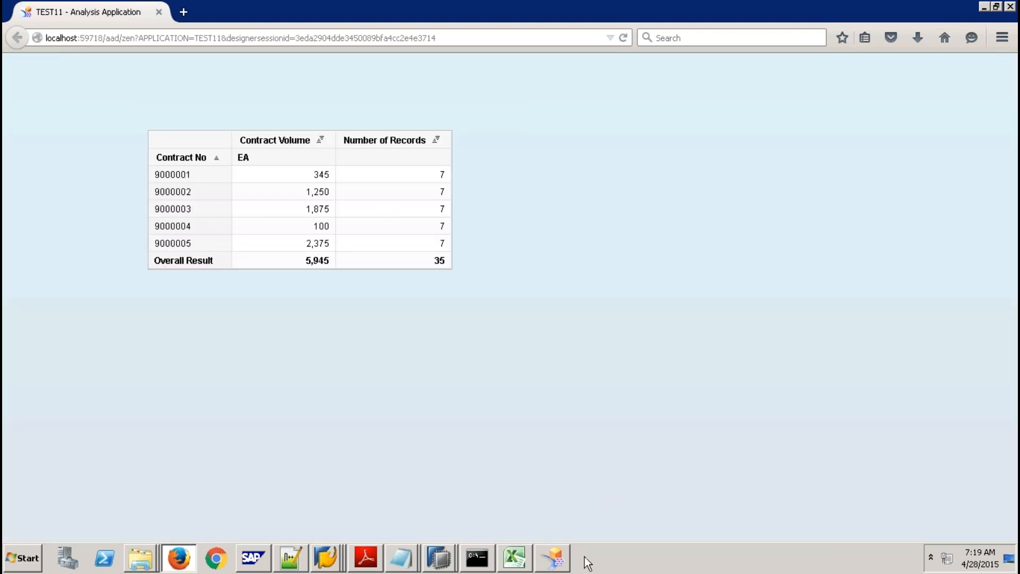
pyautogui.click(553, 558)
pyautogui.click(25, 21)
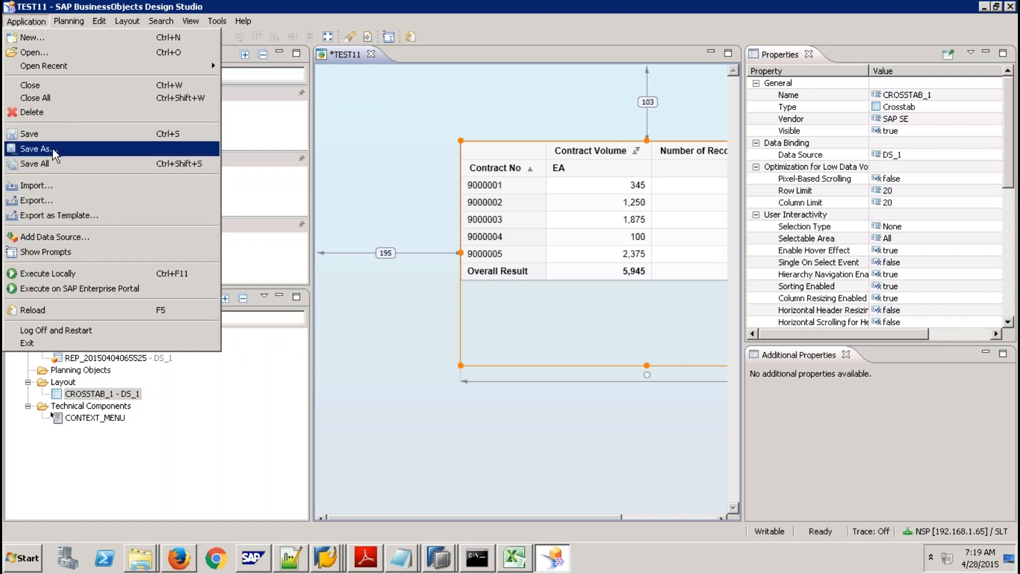
# Save TEST11, then try executing it on SAP Enterprise Portal and dismiss the cannot-find error.
pyautogui.click(42, 135)
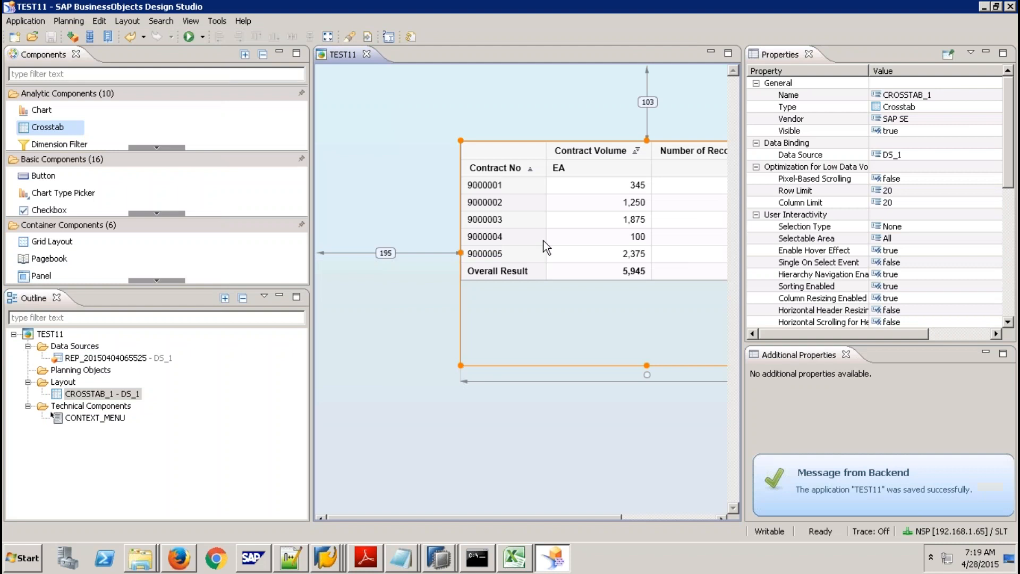
pyautogui.click(24, 23)
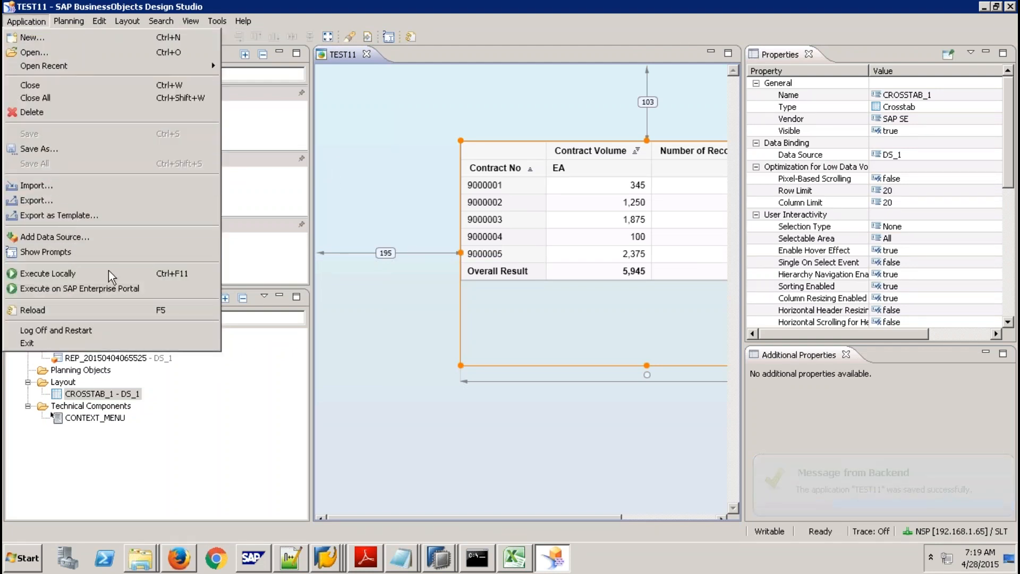
pyautogui.click(137, 289)
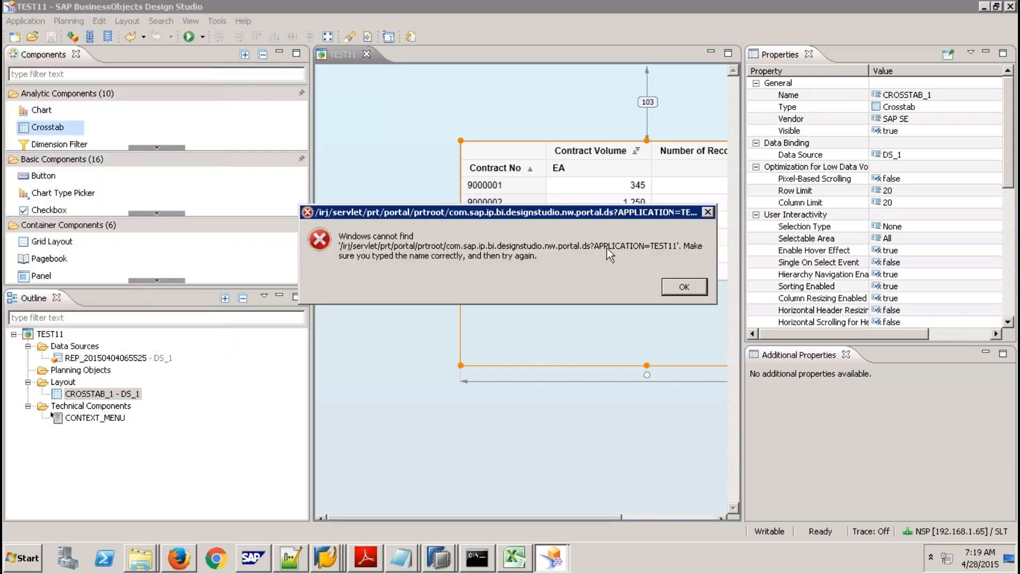
pyautogui.click(691, 287)
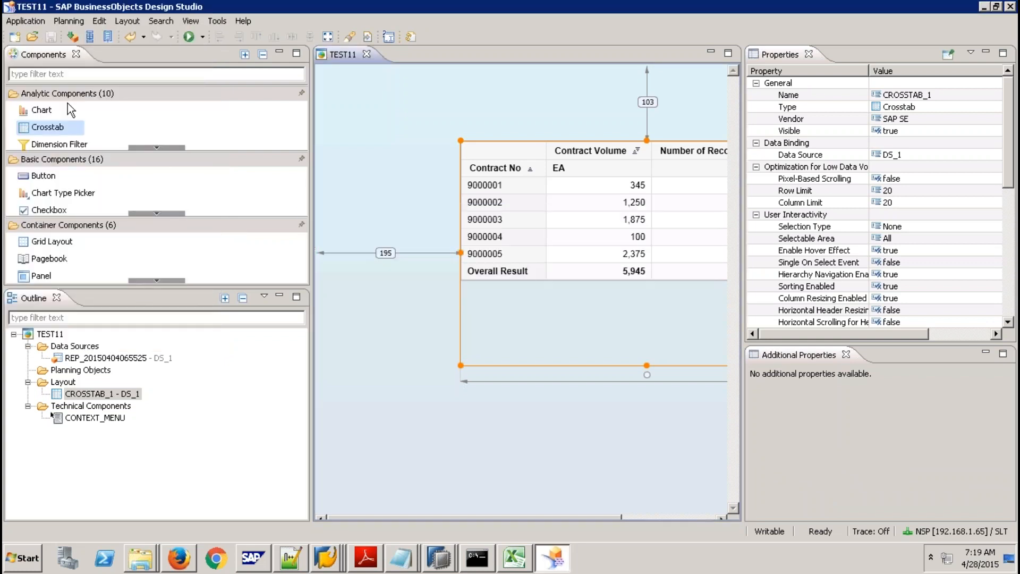
# Select CROSSTAB_1 in the Outline and bring up the Tools menu.
pyautogui.click(34, 25)
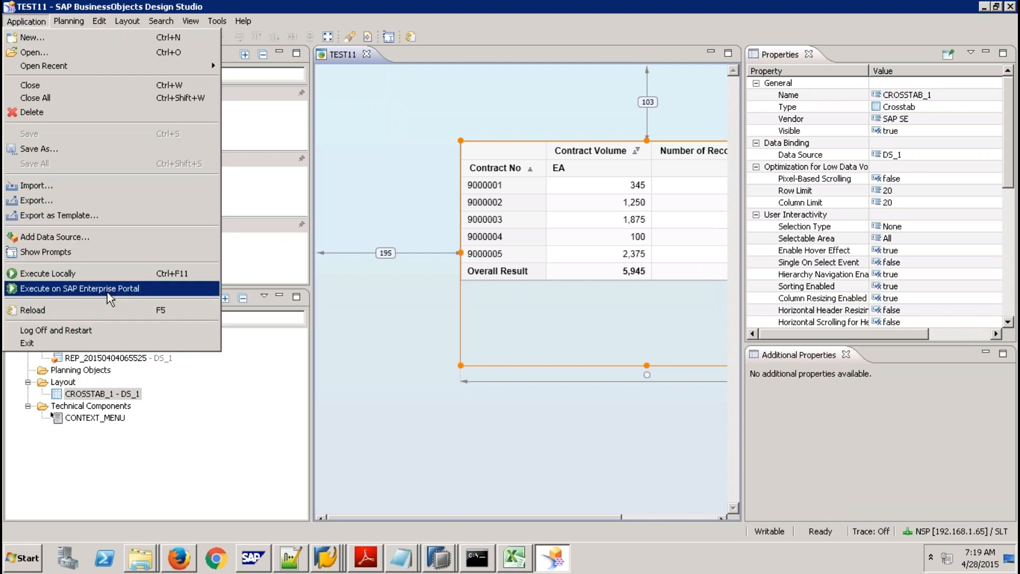
pyautogui.click(247, 451)
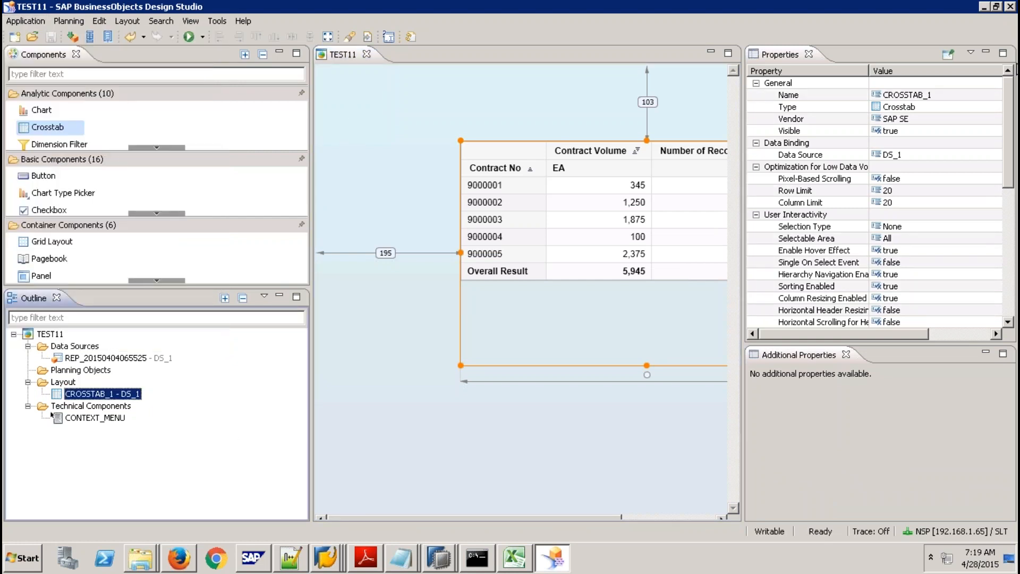
pyautogui.click(218, 21)
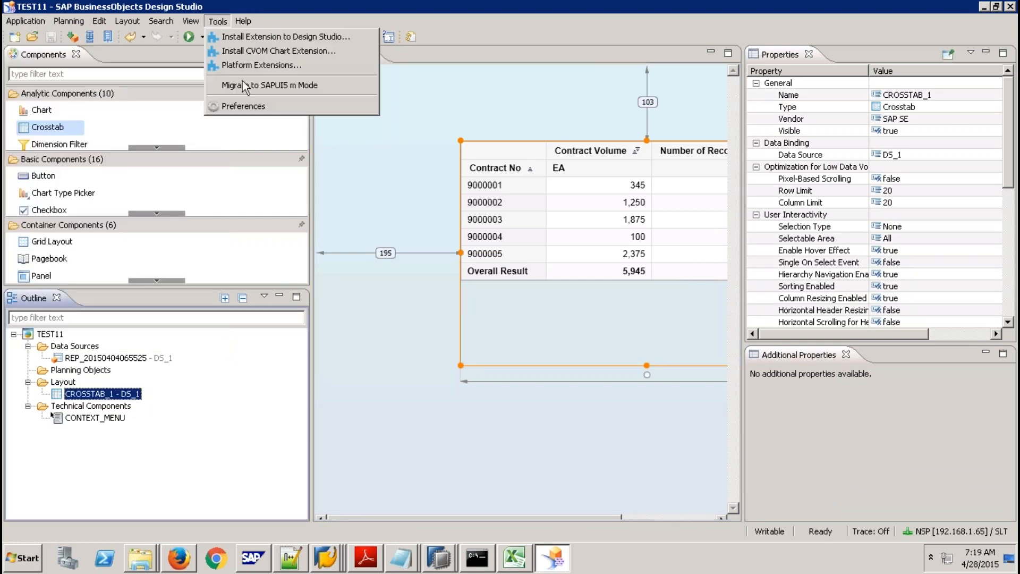
# Set Preferred Startup Mode to SAP HANA, restart Design Studio, and close the TEST11 Firefox tab.
pyautogui.click(244, 106)
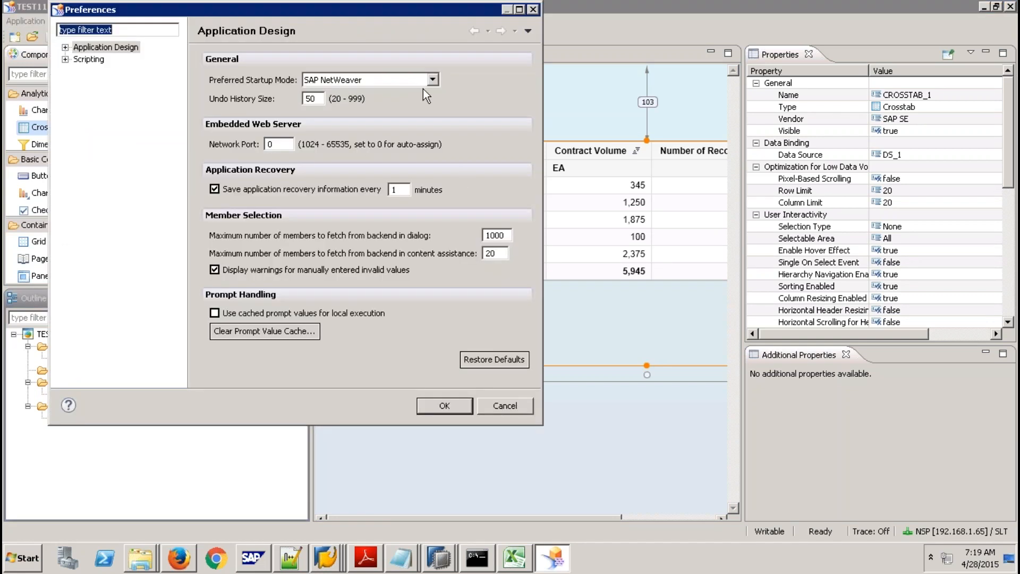
pyautogui.click(429, 79)
pyautogui.click(366, 108)
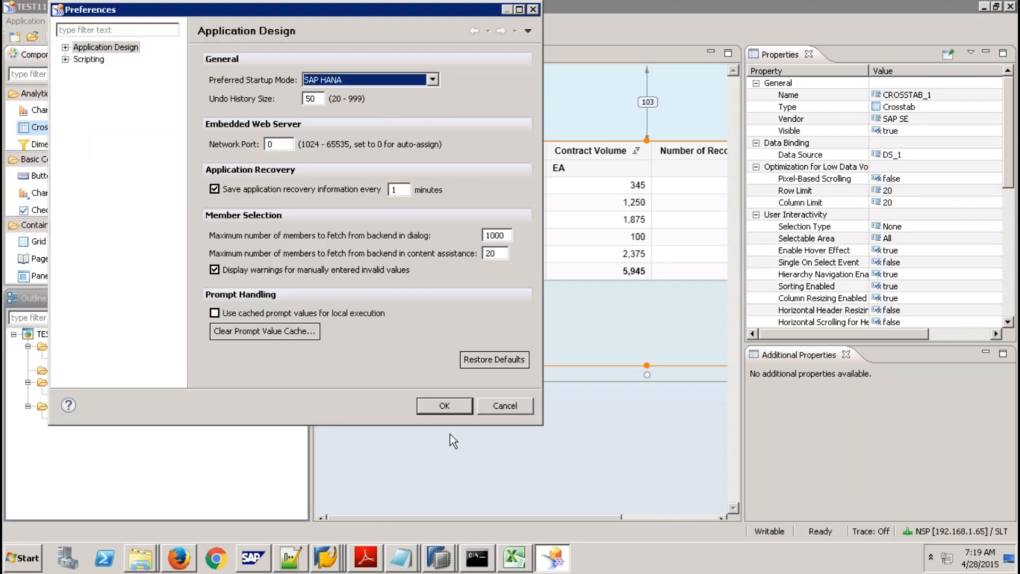
pyautogui.click(461, 410)
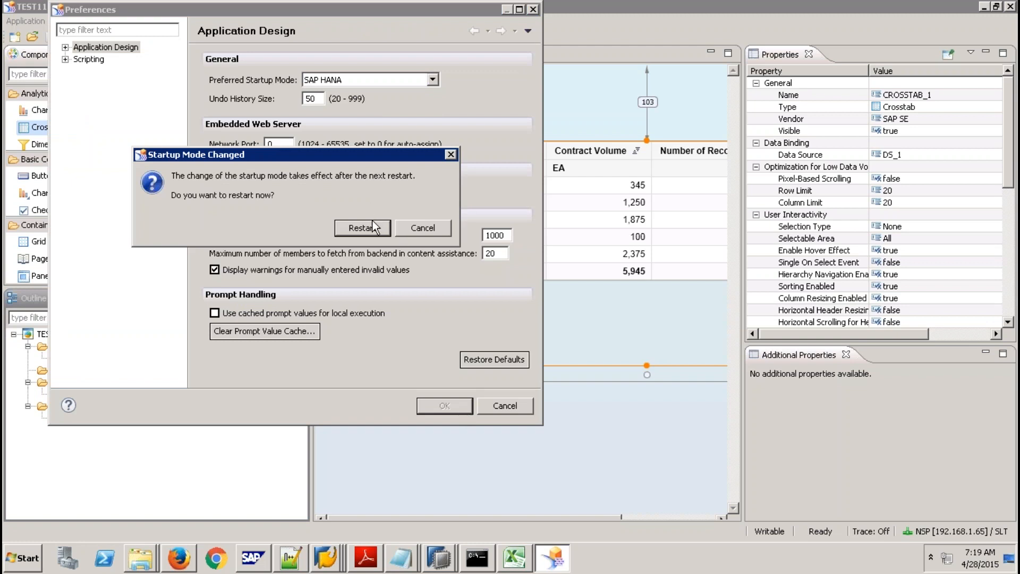
pyautogui.click(363, 228)
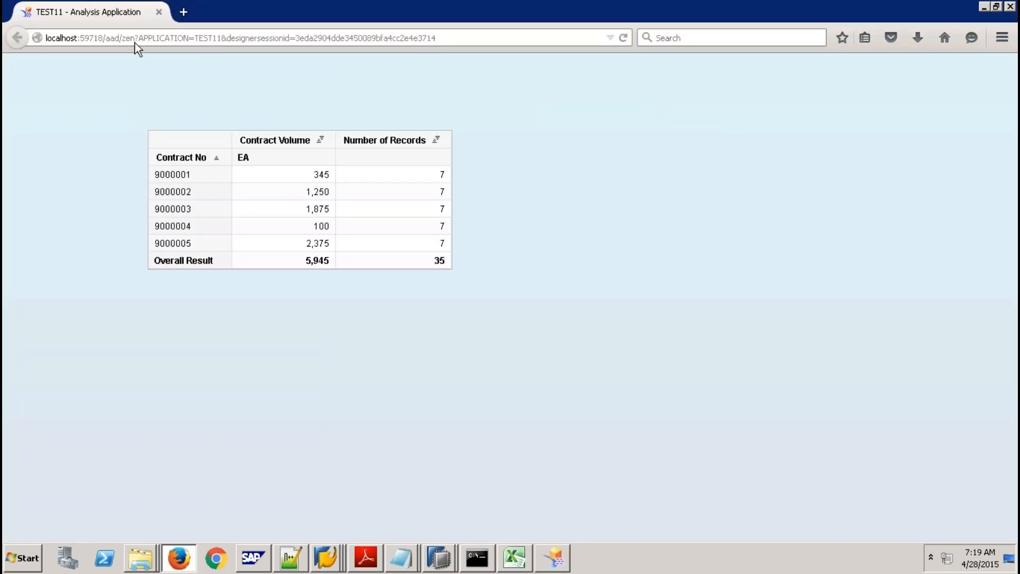
pyautogui.click(159, 13)
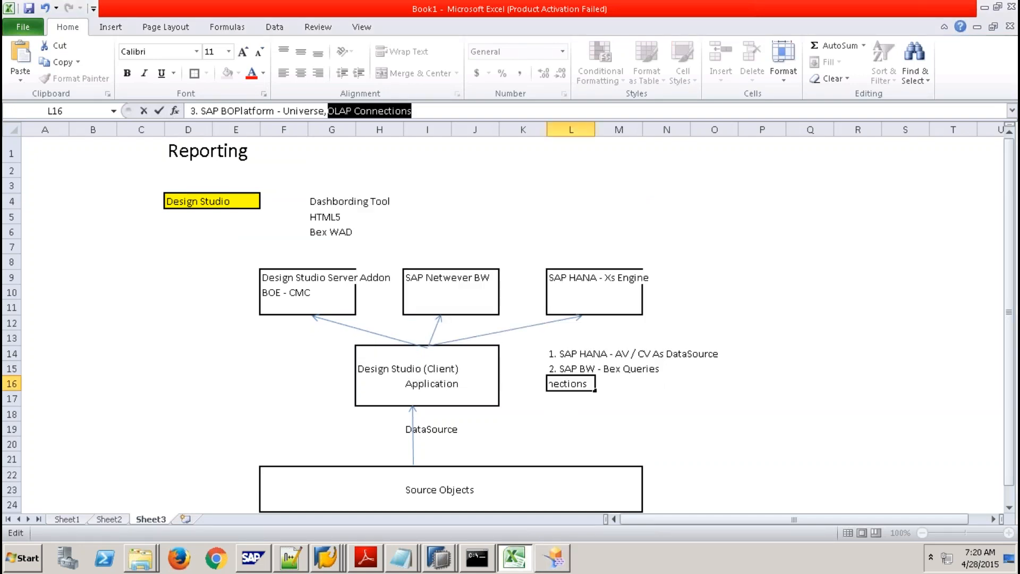
# Log on to SAP HANA system SP9 with the account password and bring Design Studio forward.
pyautogui.click(481, 415)
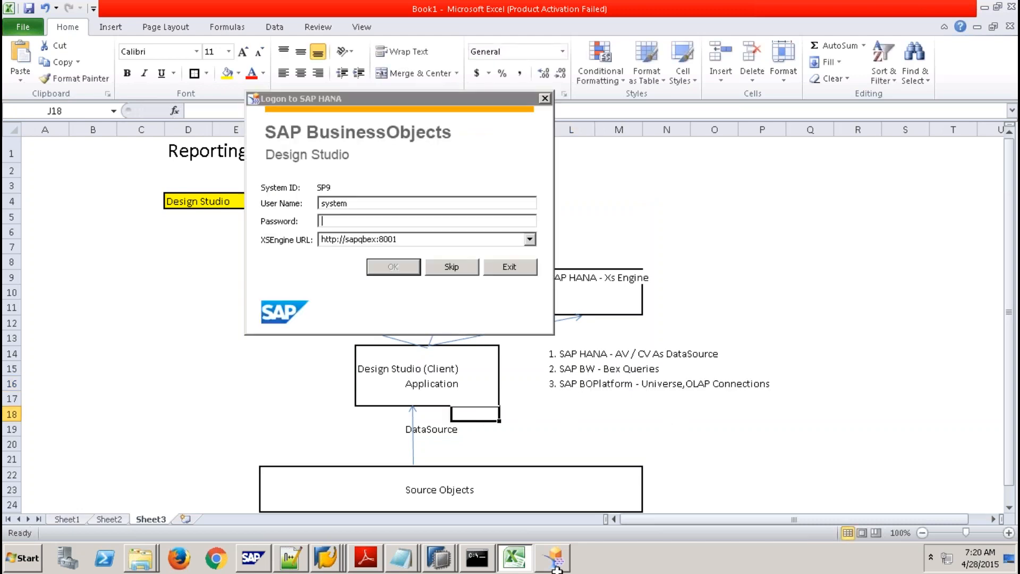
pyautogui.write('**********')
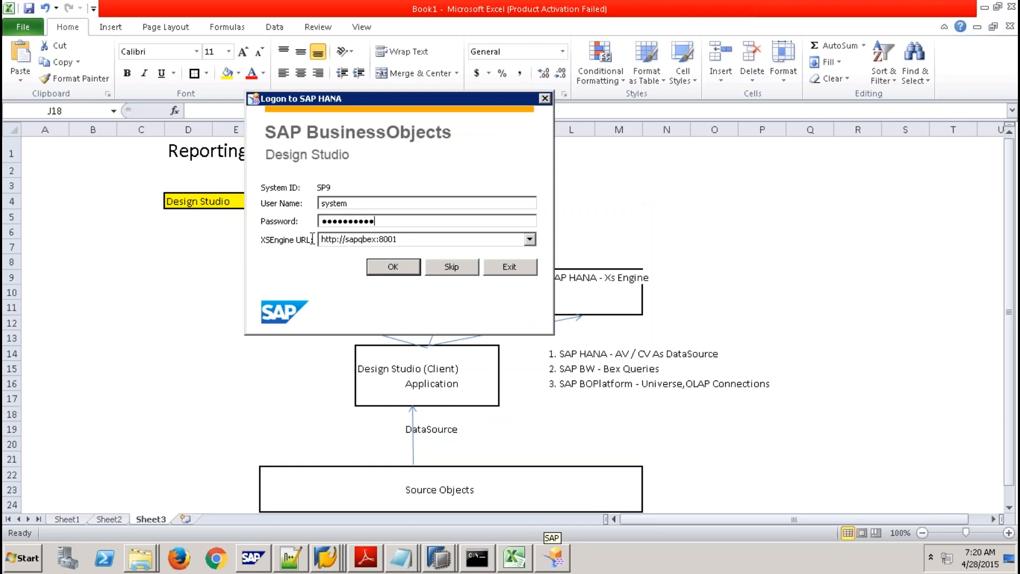
pyautogui.click(395, 268)
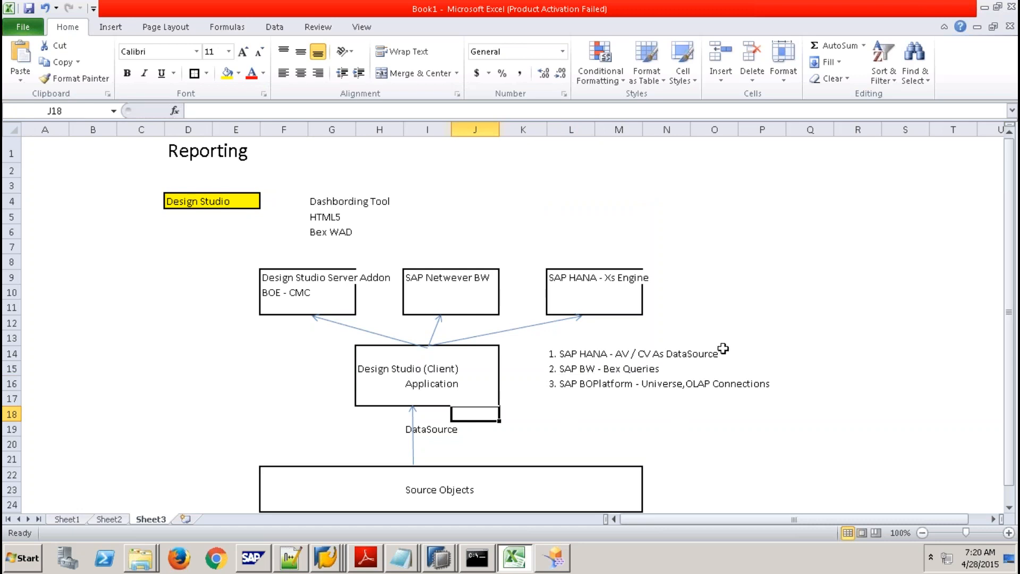
pyautogui.click(558, 563)
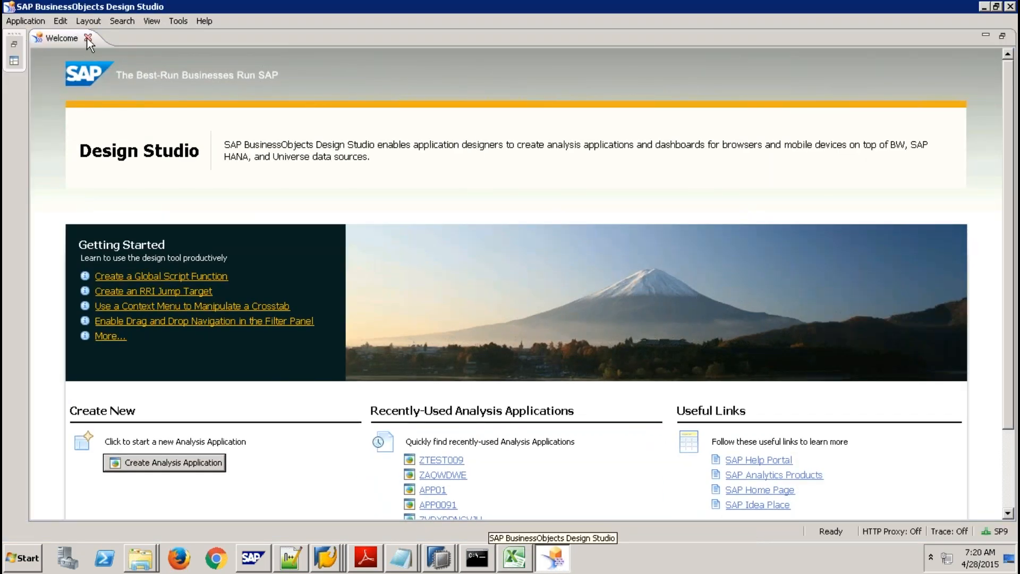
# Close the Welcome page and create a blank application named ZTEST91.
pyautogui.click(88, 38)
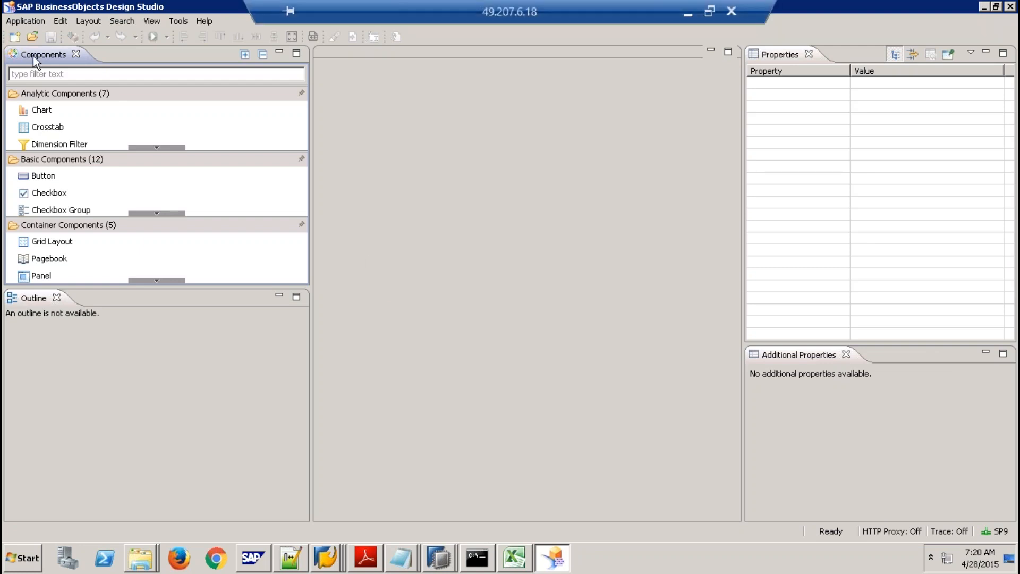
pyautogui.click(18, 40)
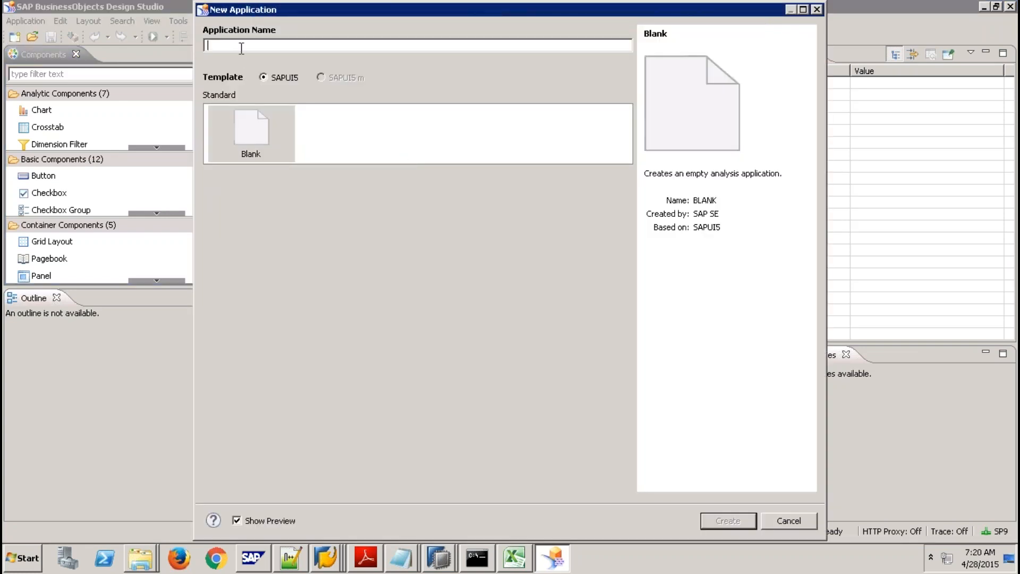
pyautogui.write('ZTEST')
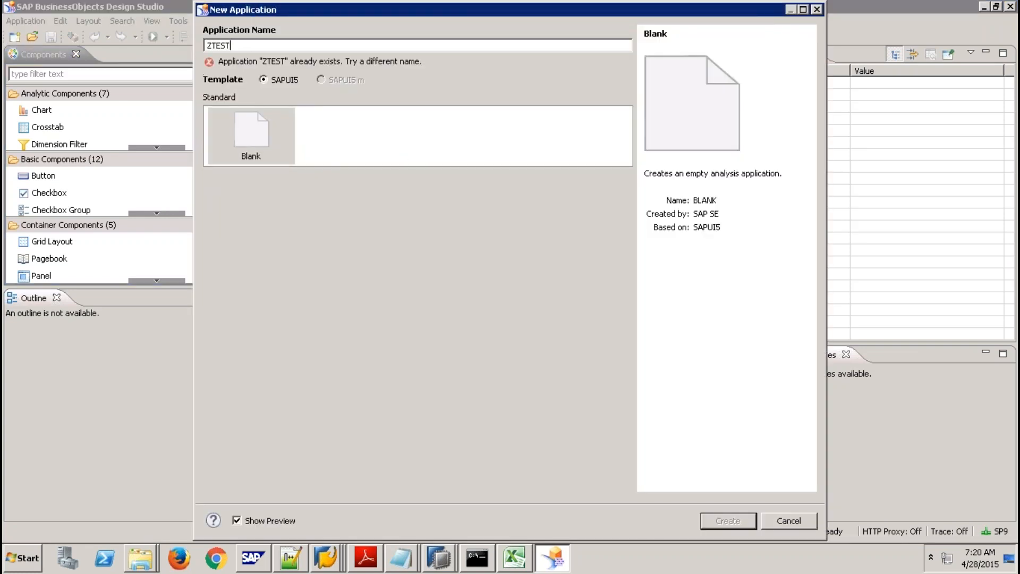
pyautogui.write('01')
pyautogui.press('BackSpace')
pyautogui.press('BackSpace')
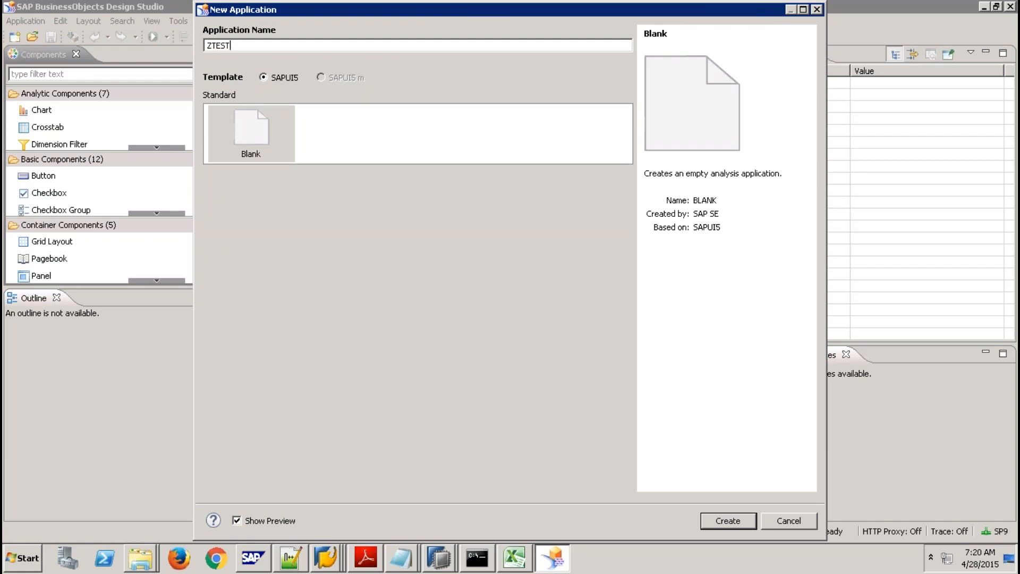
pyautogui.write('91')
pyautogui.click(738, 522)
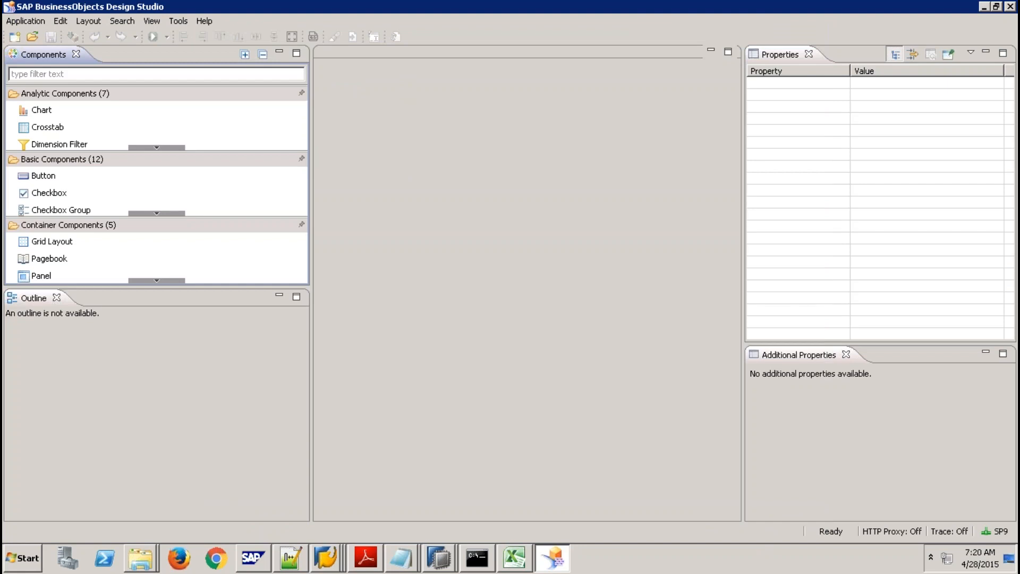
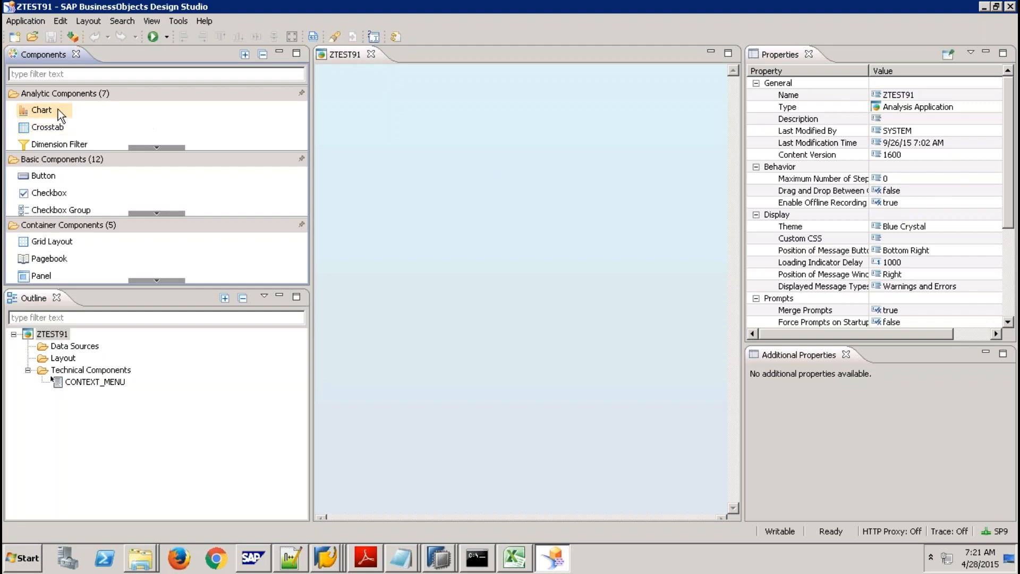
# Browse the Analytic, Basic and Container component categories, then show the Execute run options.
pyautogui.click(158, 146)
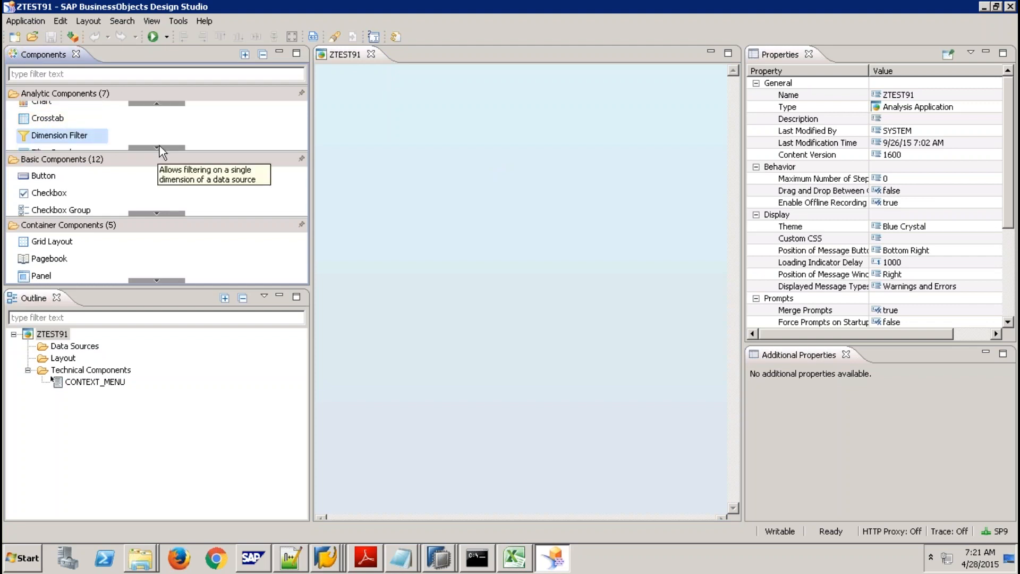
pyautogui.click(162, 148)
pyautogui.click(162, 148)
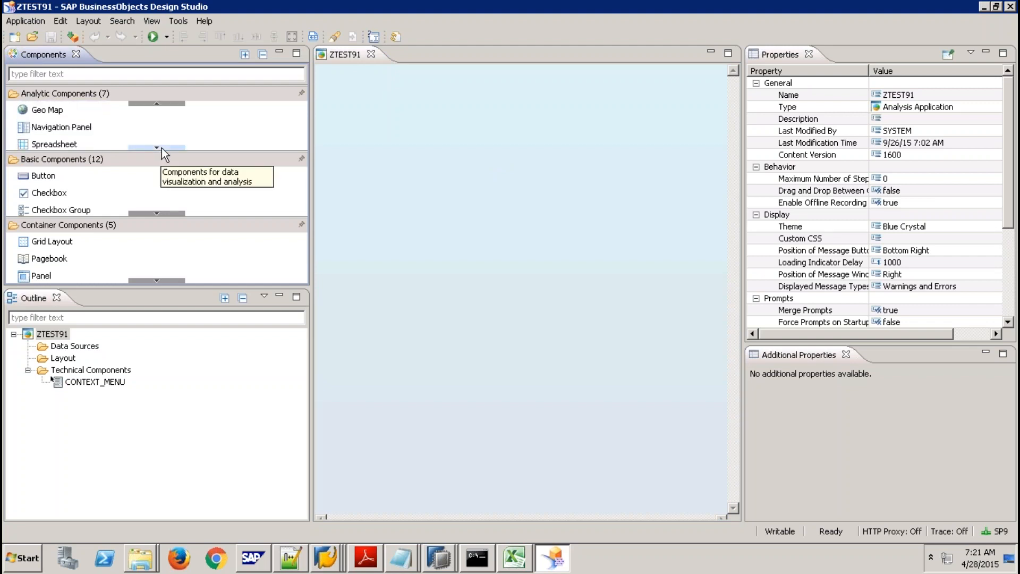
pyautogui.click(161, 148)
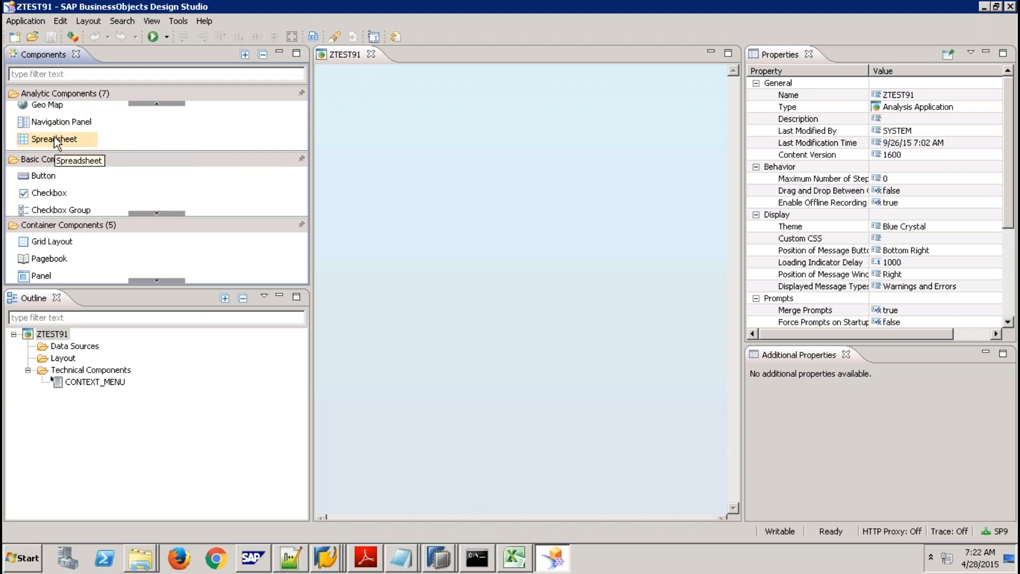
pyautogui.click(156, 212)
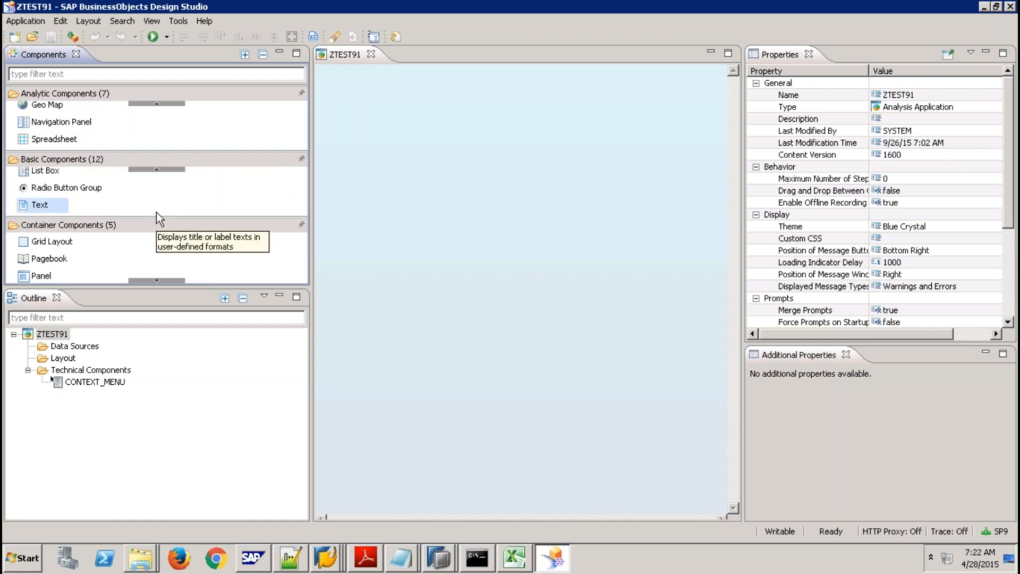
pyautogui.click(153, 282)
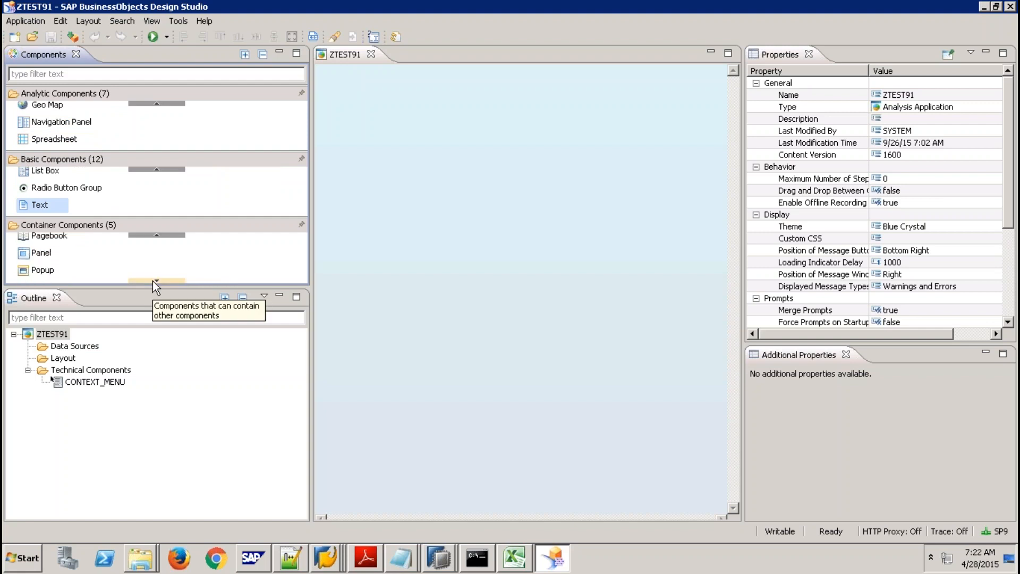
pyautogui.click(152, 280)
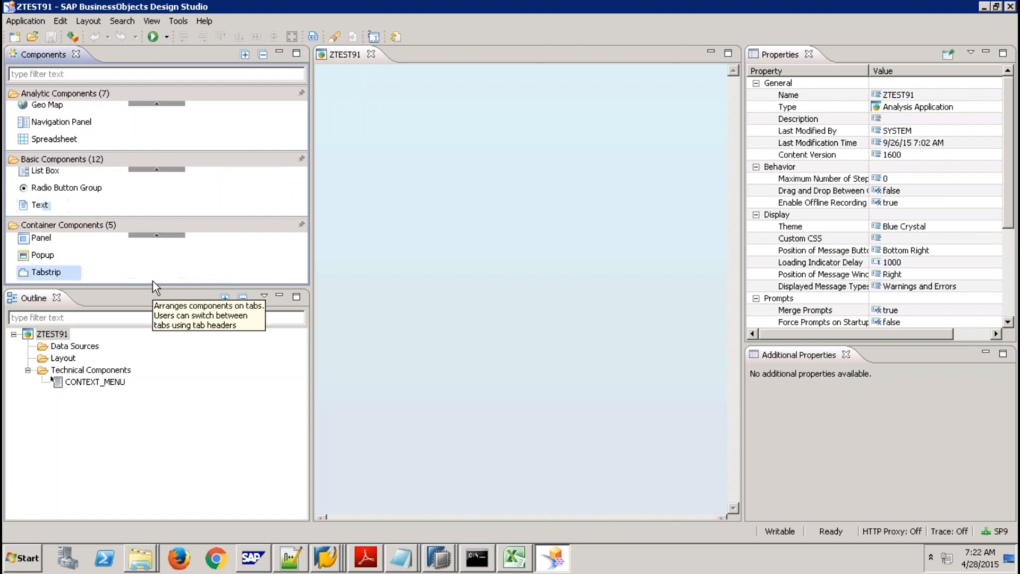
pyautogui.click(155, 236)
pyautogui.click(155, 236)
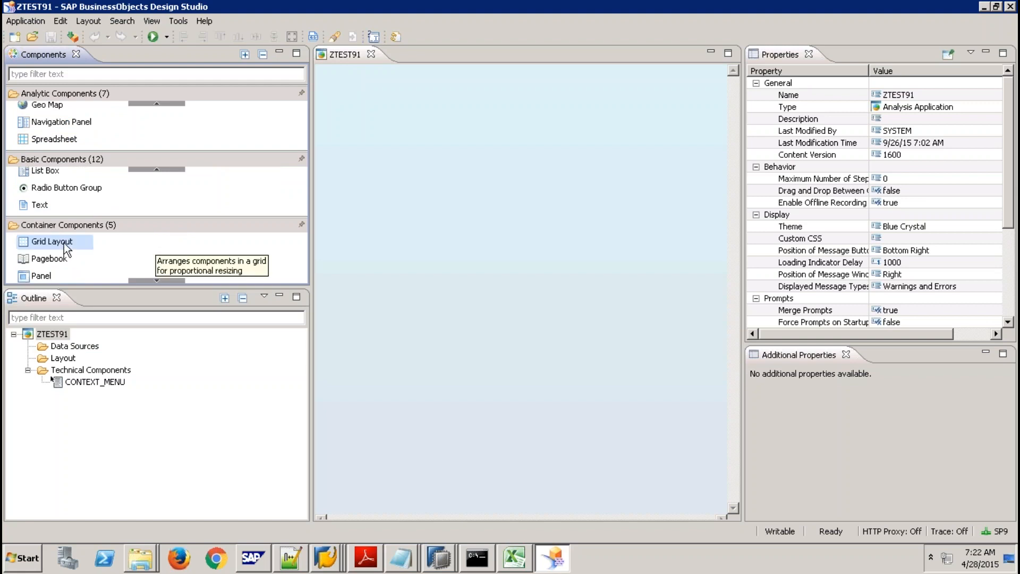
pyautogui.click(169, 281)
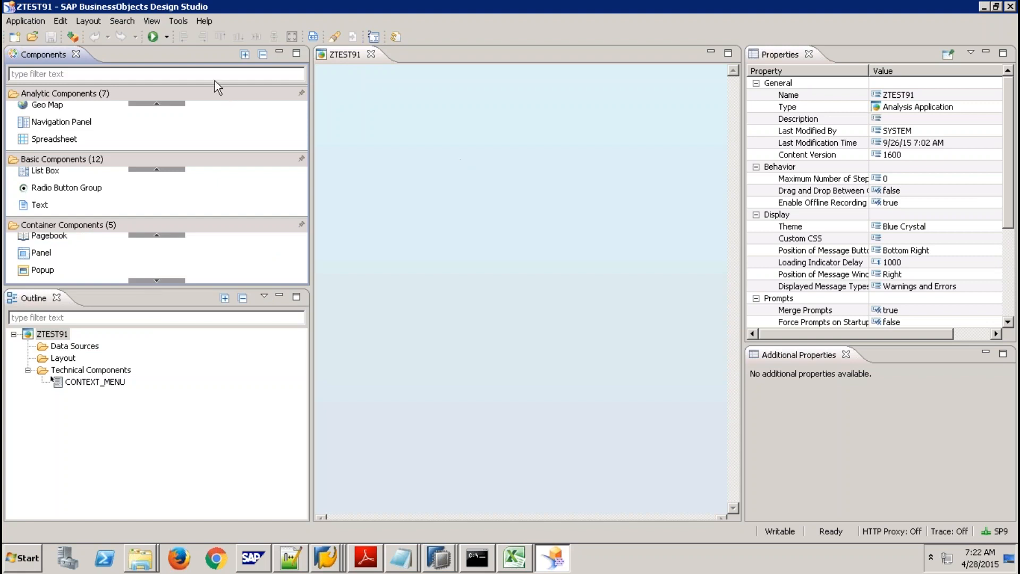
pyautogui.click(168, 37)
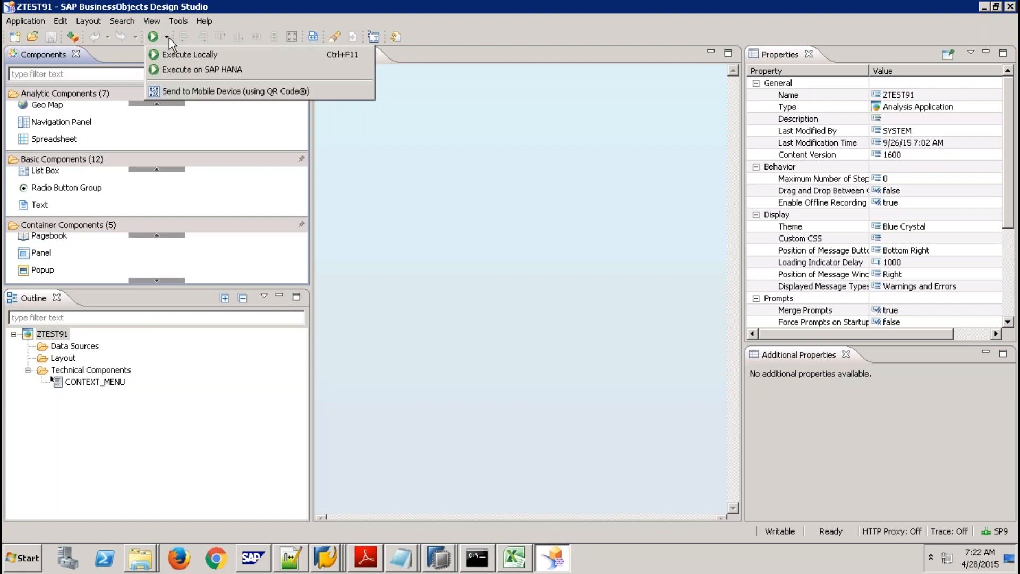
# Dismiss the run options and select the ZTEST91 and Data Sources nodes in the Outline.
pyautogui.click(380, 151)
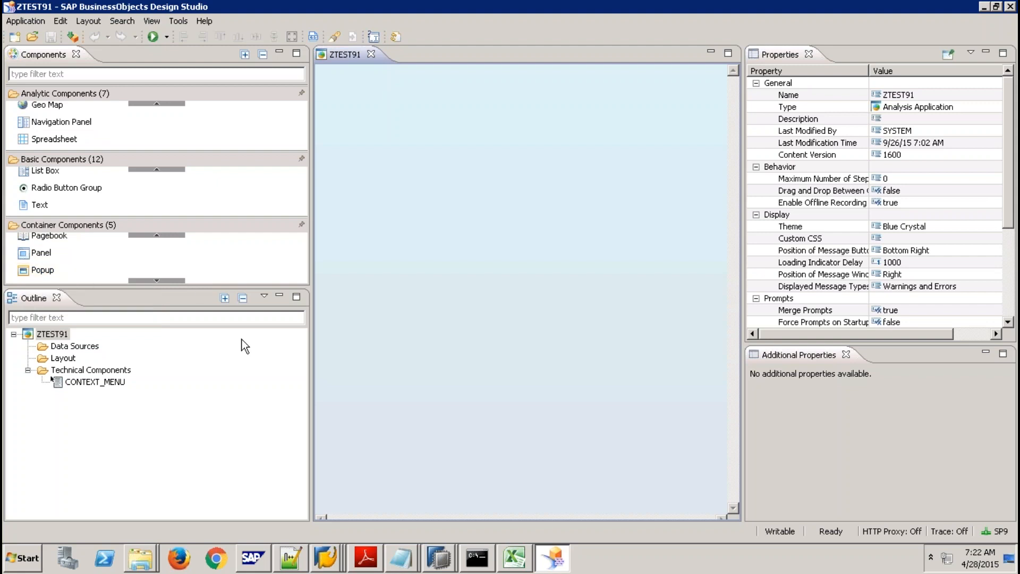
pyautogui.click(57, 334)
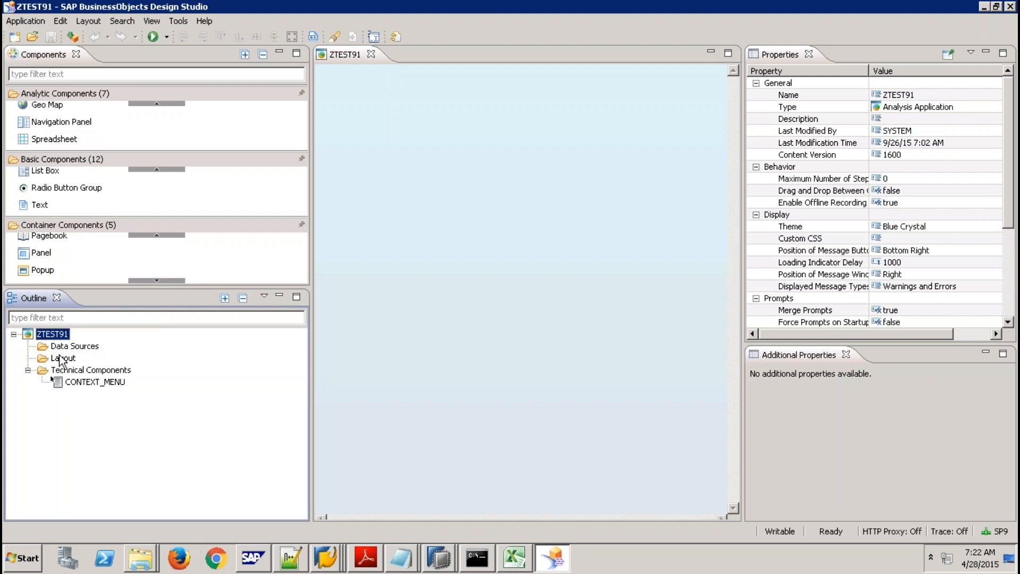
pyautogui.click(70, 347)
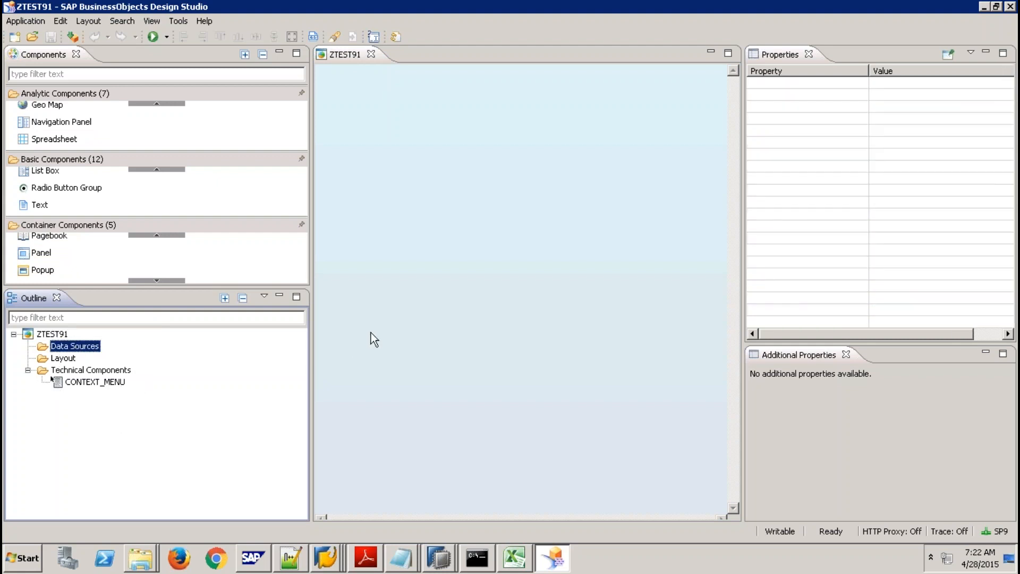
# Check the Create Child options under Technical Components, then close the menu without adding anything.
pyautogui.rightClick(119, 372)
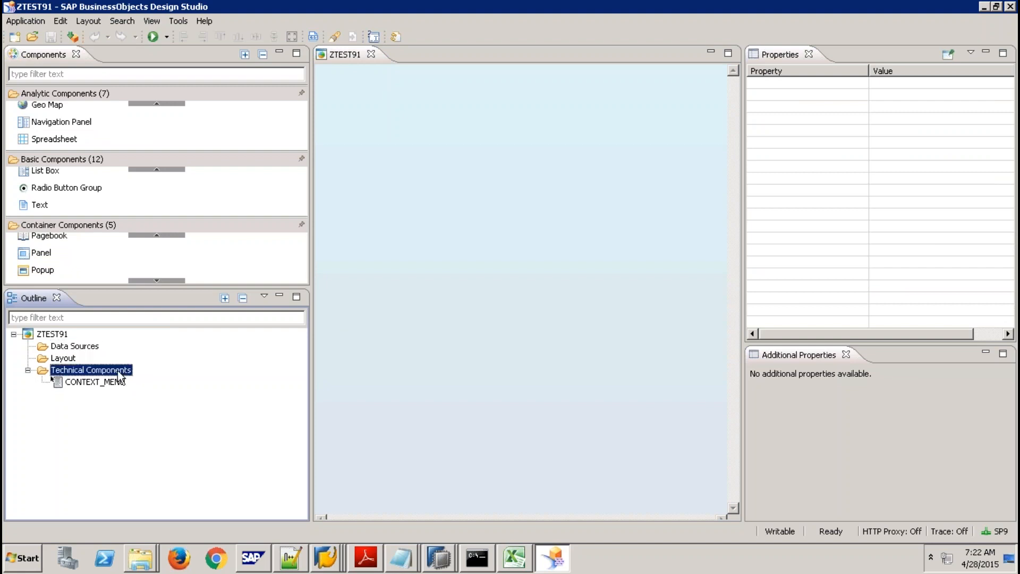
pyautogui.moveTo(163, 376)
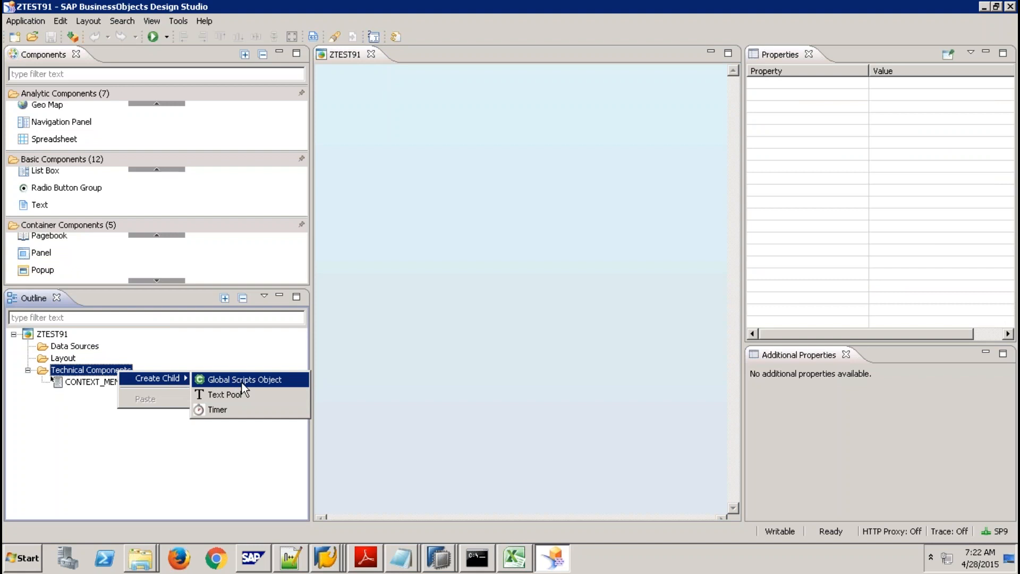
pyautogui.click(87, 435)
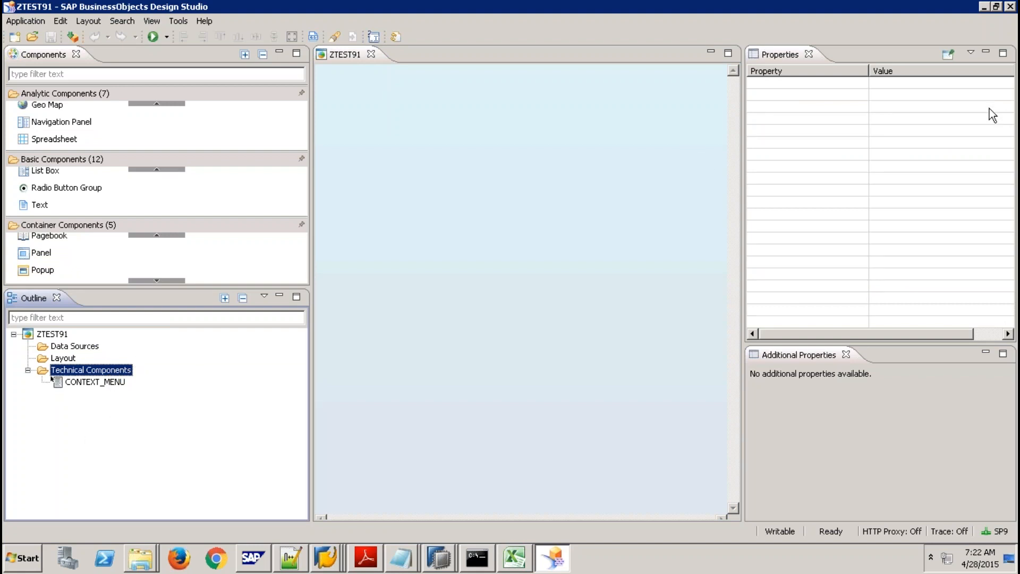
pyautogui.click(905, 118)
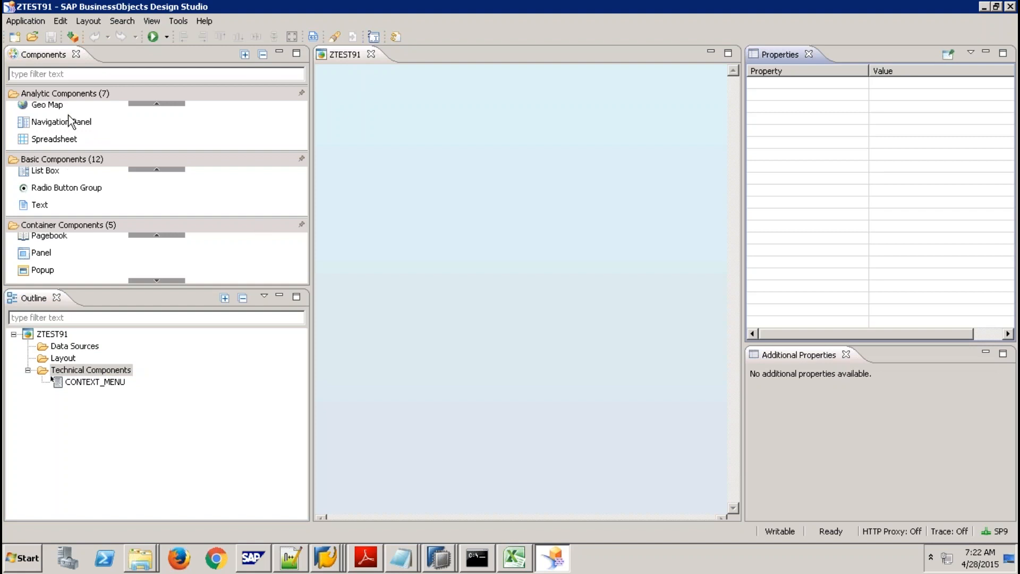
pyautogui.click(160, 103)
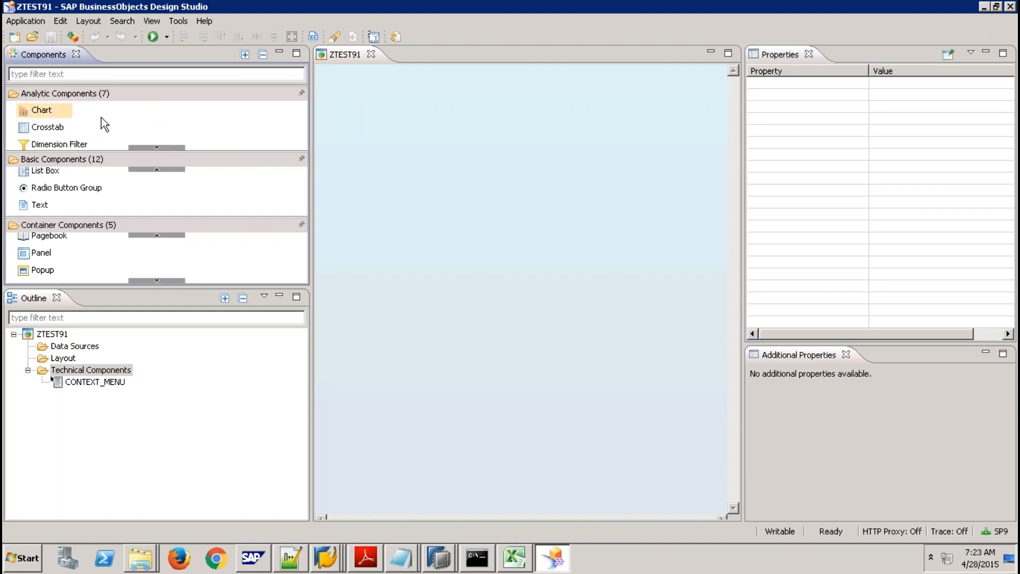
# Drop a chart onto the canvas and move it to Top Margin 33, Left Margin 51.
pyautogui.moveTo(430, 194); pyautogui.dragTo(553, 155)
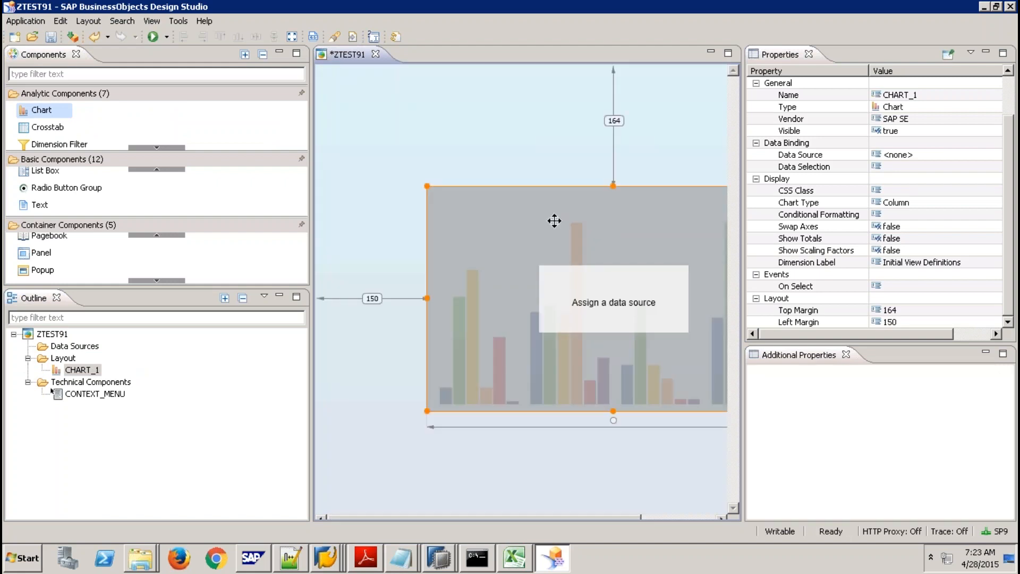
pyautogui.moveTo(554, 221); pyautogui.dragTo(480, 123)
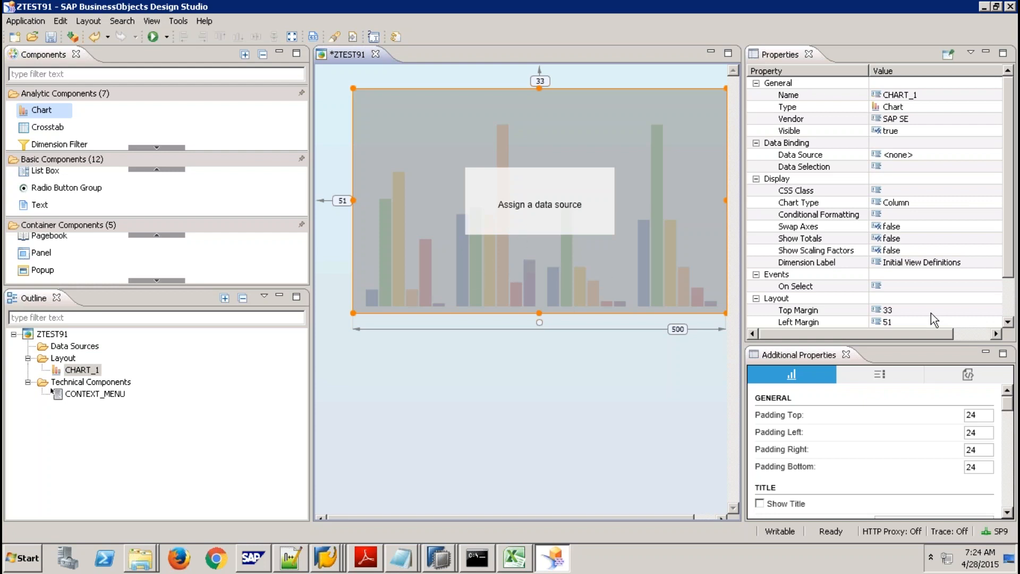
# Open and cancel the chart's On Select script, then delete CHART_1 from the layout.
pyautogui.click(946, 288)
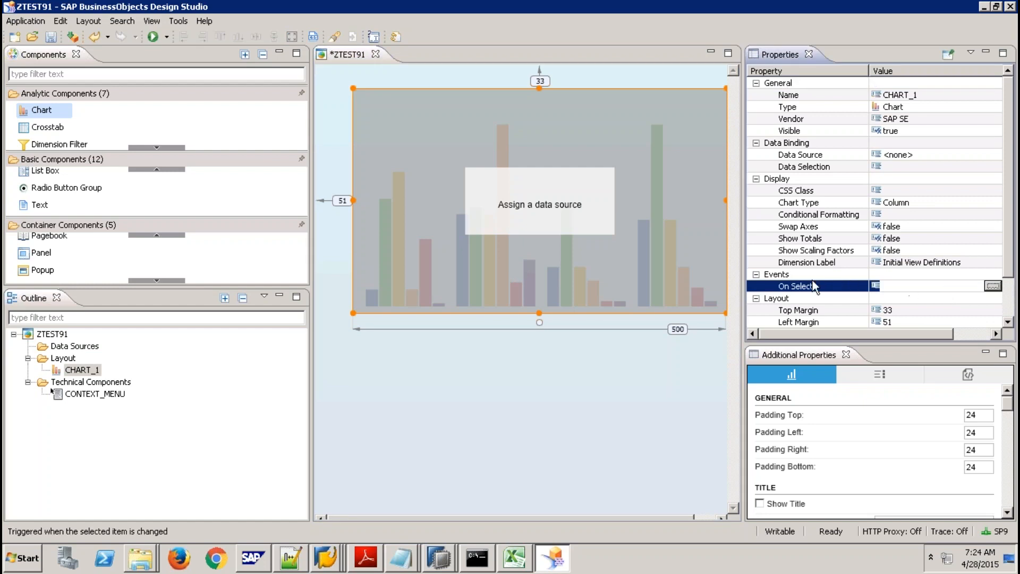
pyautogui.click(992, 287)
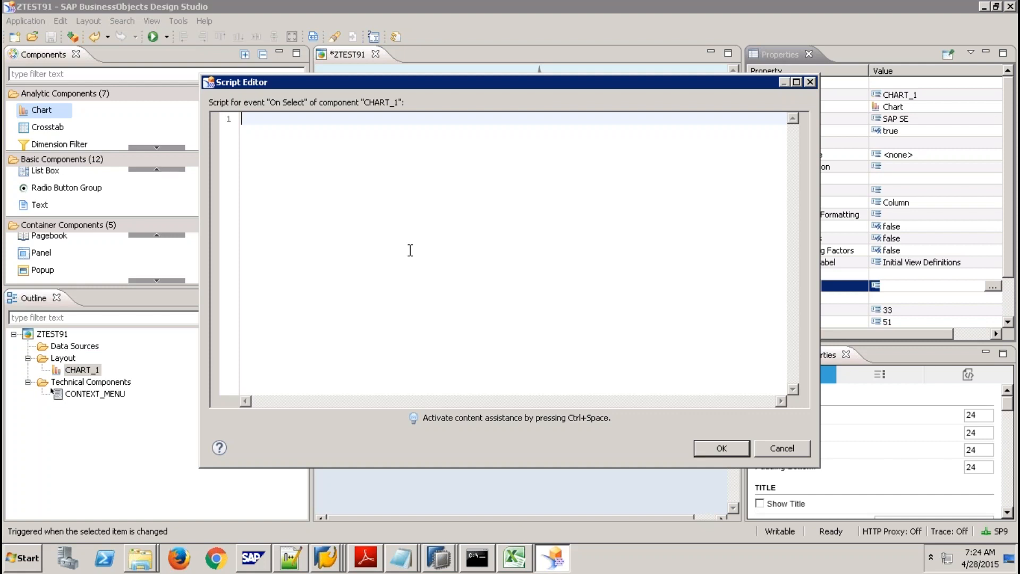
pyautogui.click(778, 448)
pyautogui.click(570, 203)
pyautogui.press('Delete')
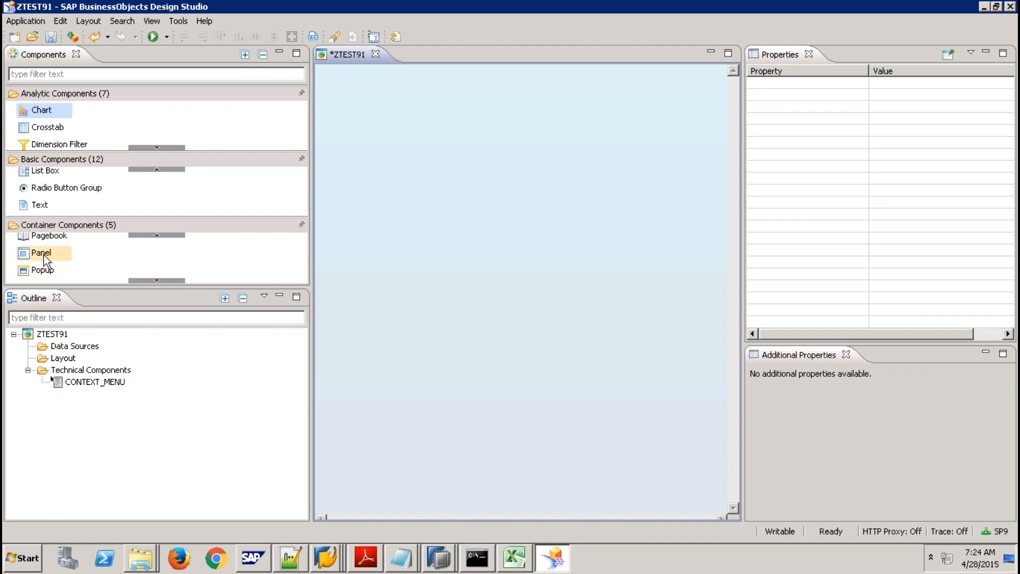
# Place a 468-by-50 panel across the top of the layout and open its CSS Style editor.
pyautogui.moveTo(43, 254); pyautogui.dragTo(675, 89)
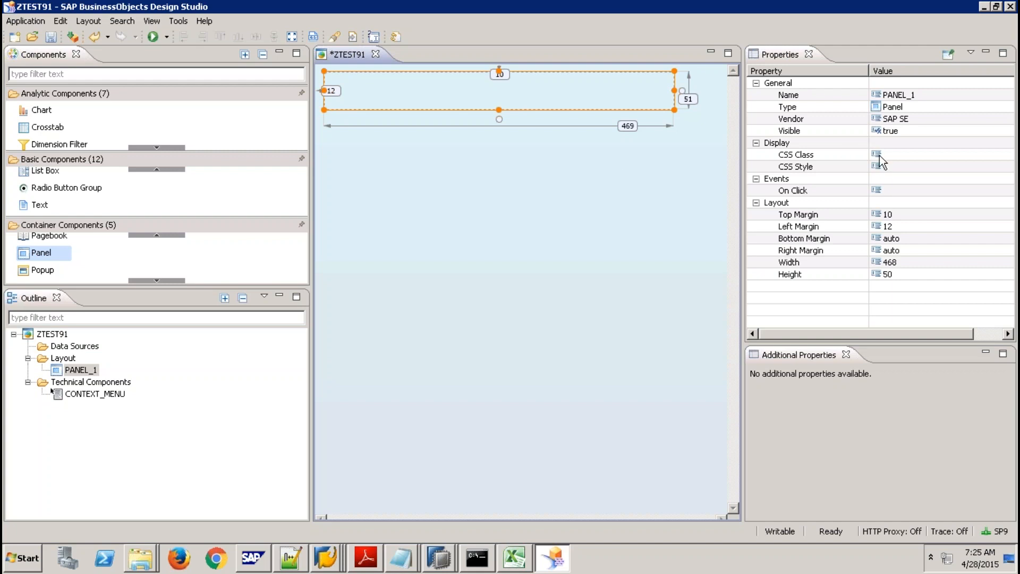
pyautogui.click(898, 155)
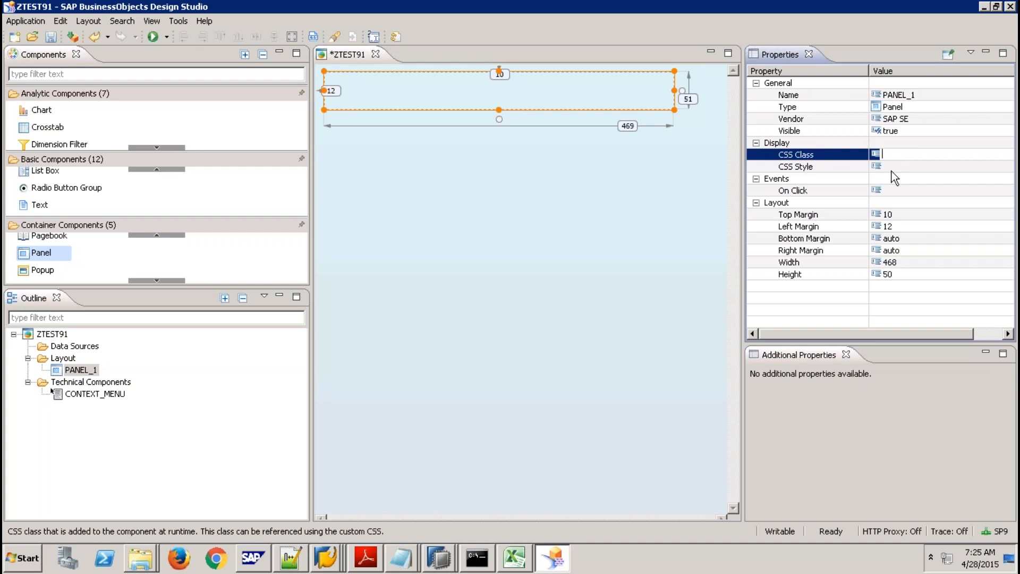
pyautogui.click(891, 171)
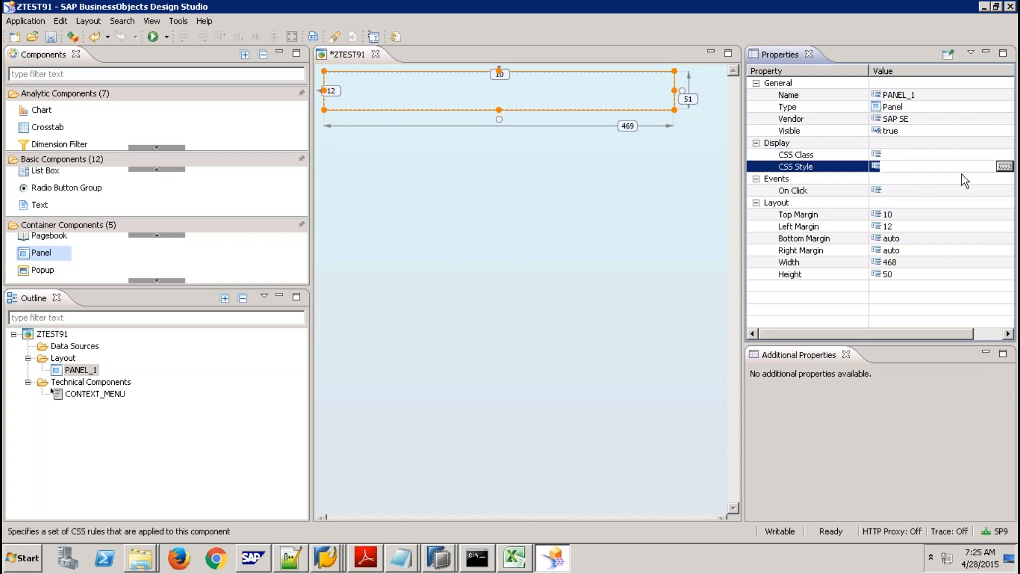
pyautogui.click(1005, 167)
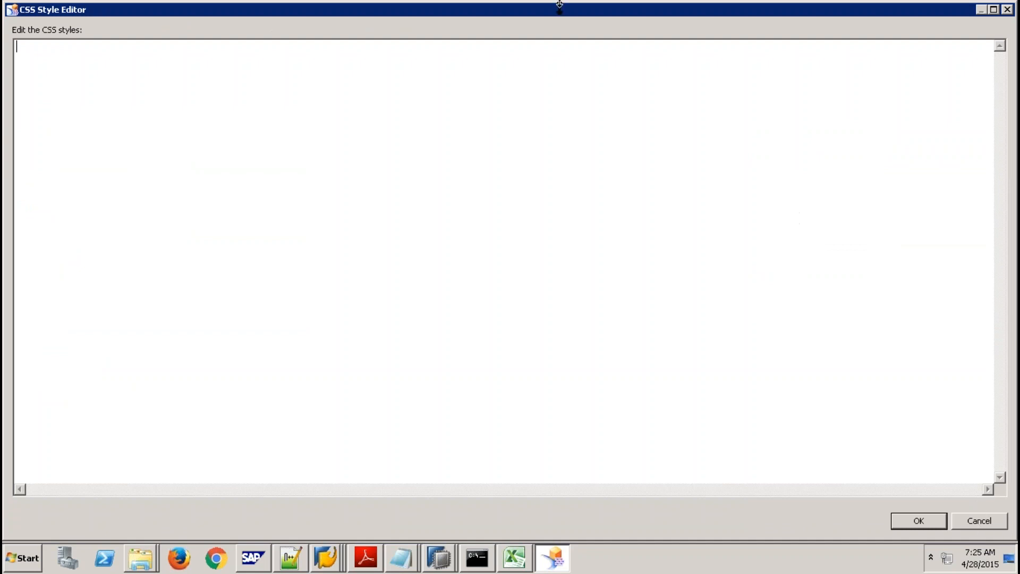
# Minimize the remote desktop session to reach the local desktop.
pyautogui.moveTo(586, 11)
pyautogui.moveTo(586, 11); pyautogui.dragTo(747, 22)
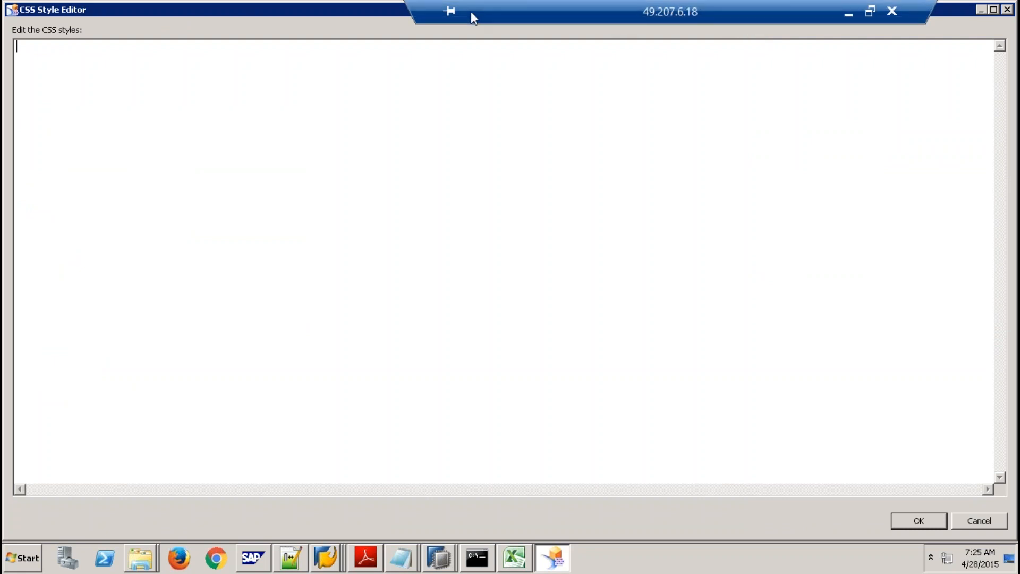
pyautogui.moveTo(471, 12); pyautogui.dragTo(148, 1)
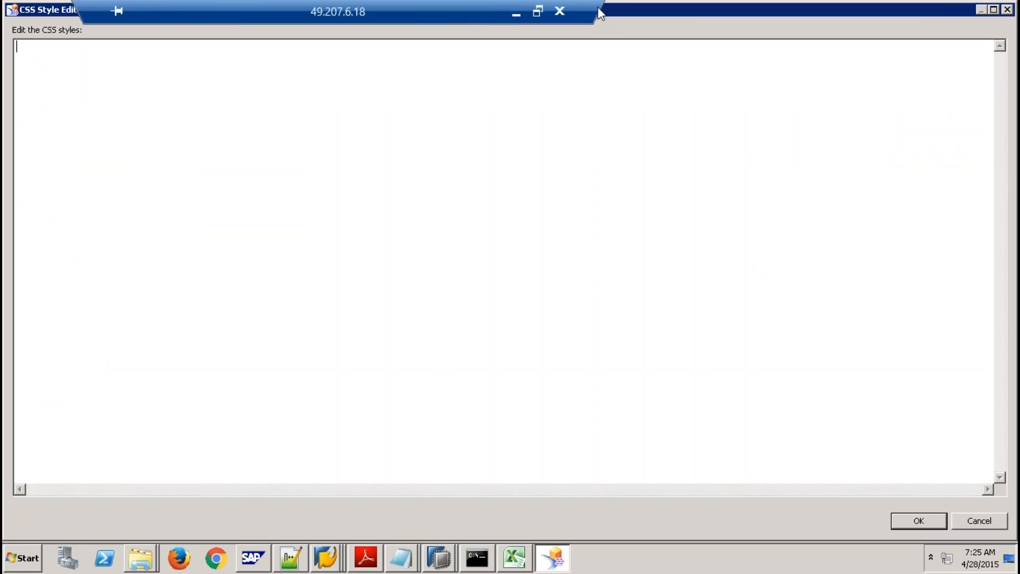
pyautogui.click(516, 12)
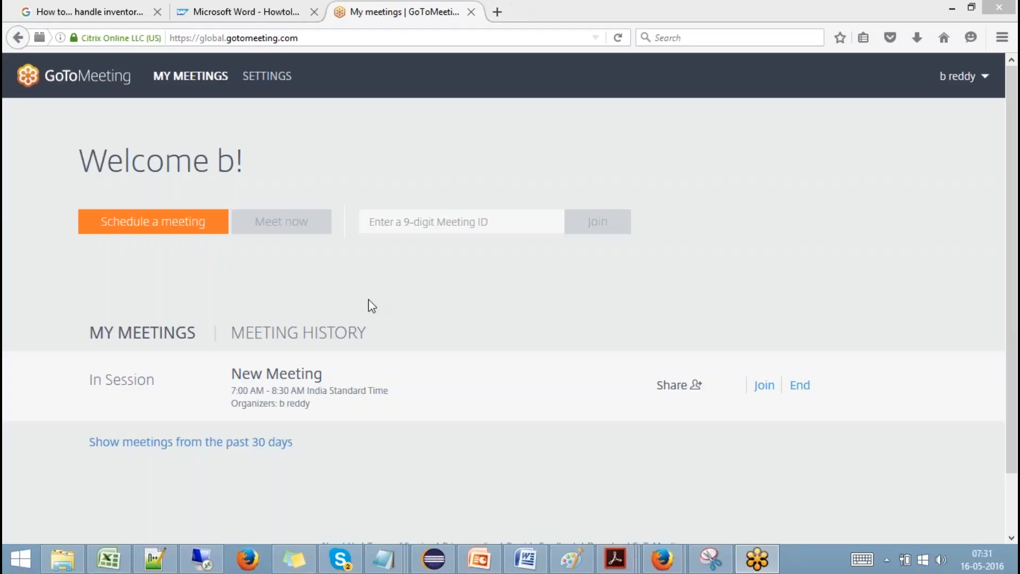
# Google 'cSS Background color', open W3Schools' background-color page and copy 'background-color: yellow;'.
pyautogui.click(498, 12)
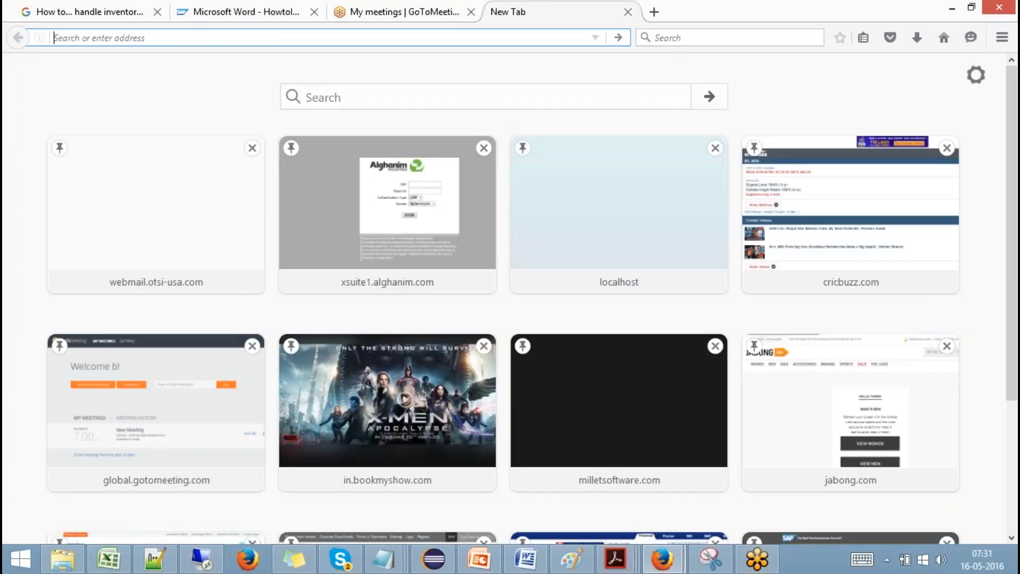
pyautogui.write('G')
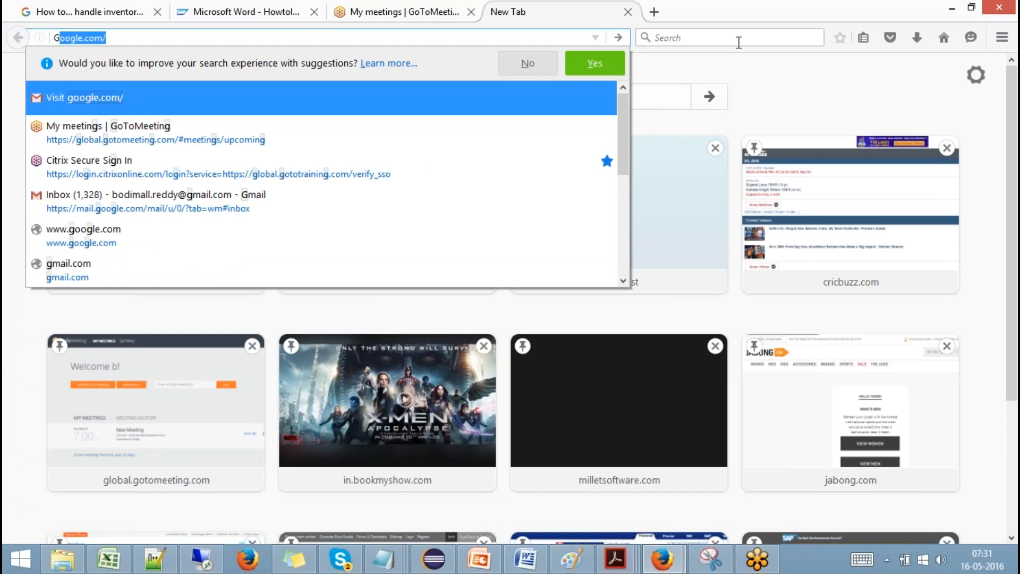
pyautogui.click(738, 38)
pyautogui.write('cSS')
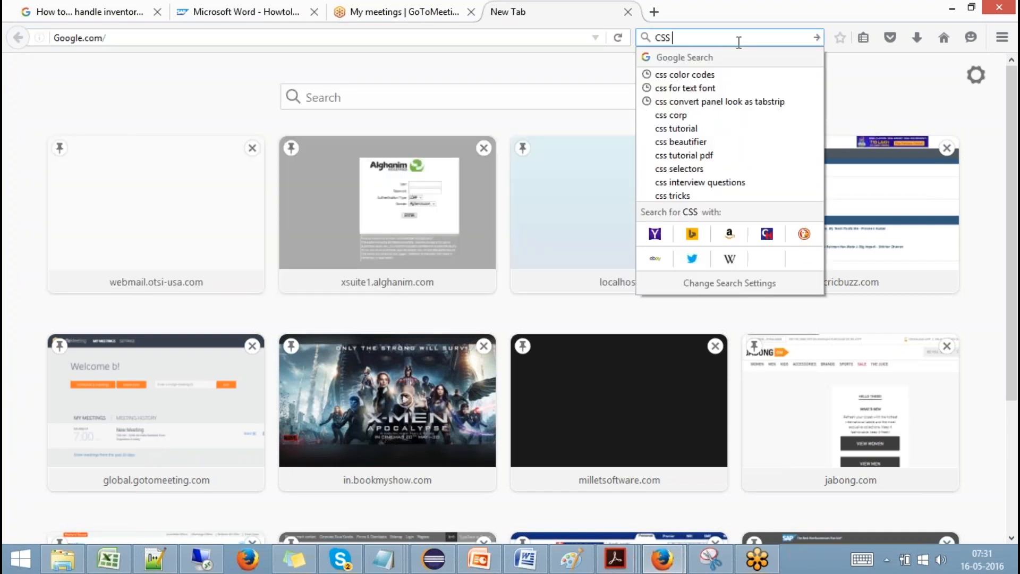
pyautogui.write(' Bac')
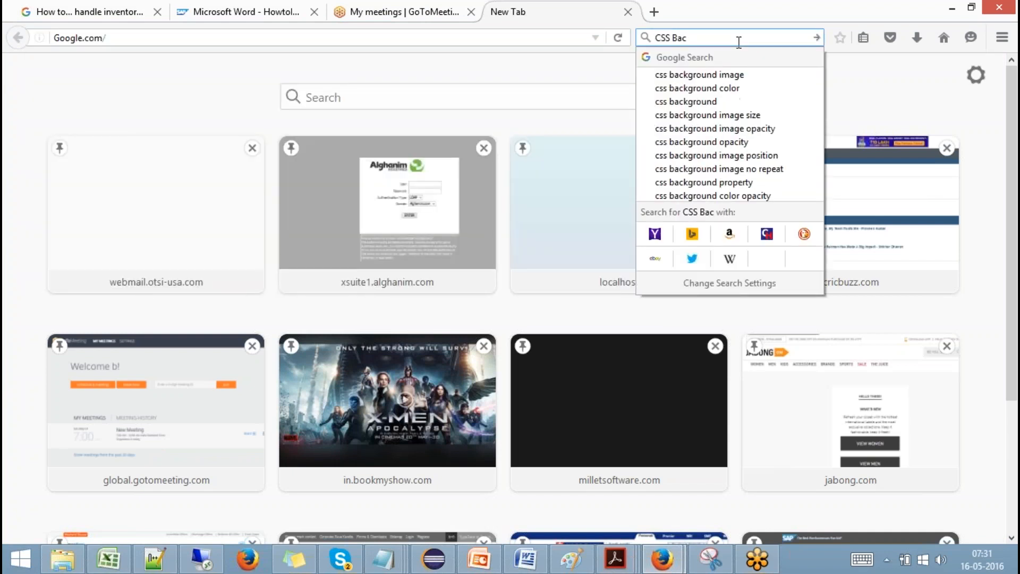
pyautogui.write('kground color')
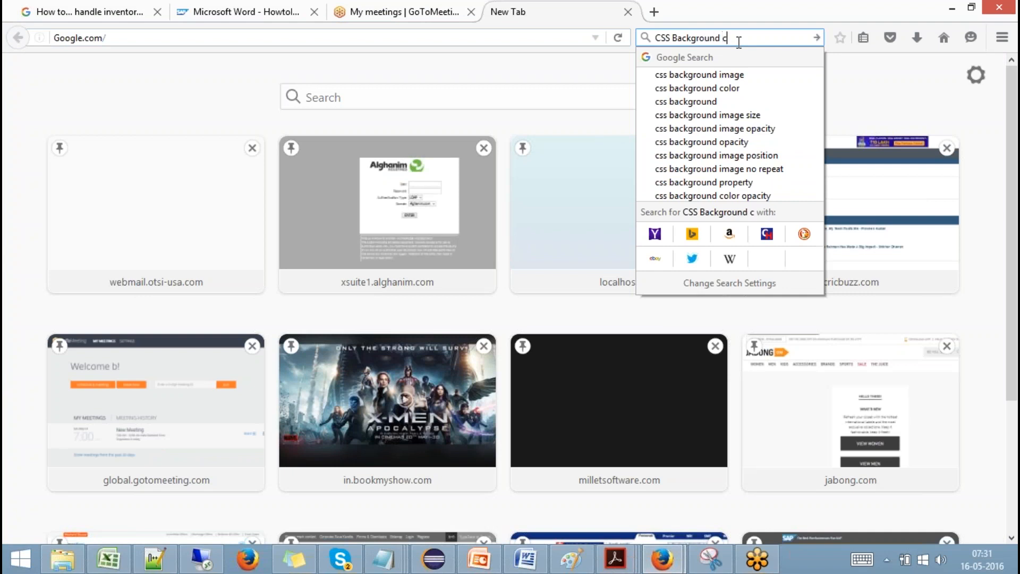
pyautogui.press('Return')
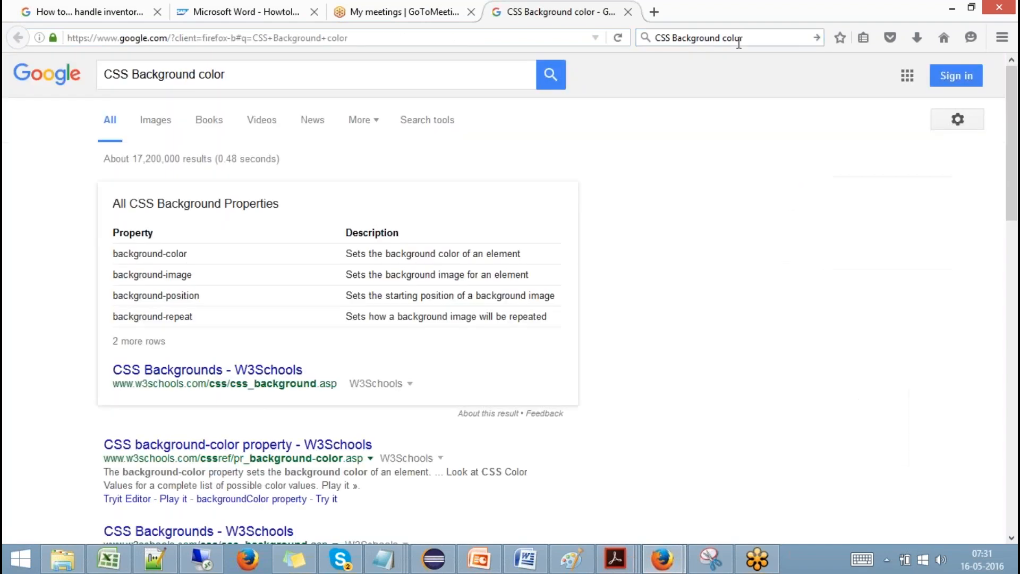
pyautogui.click(333, 458)
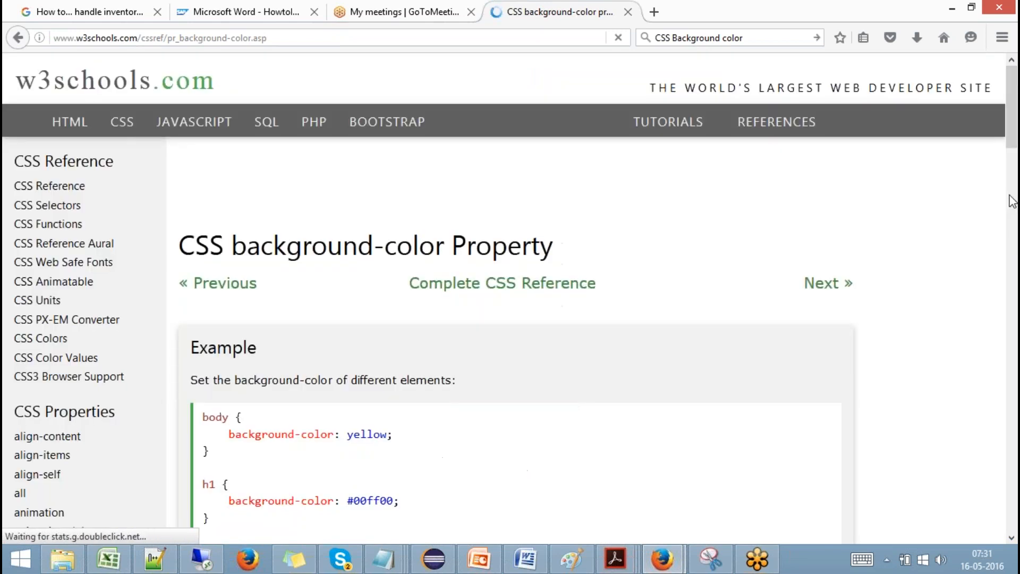
pyautogui.moveTo(394, 435); pyautogui.dragTo(227, 437)
pyautogui.hotkey('ctrl', 'c')
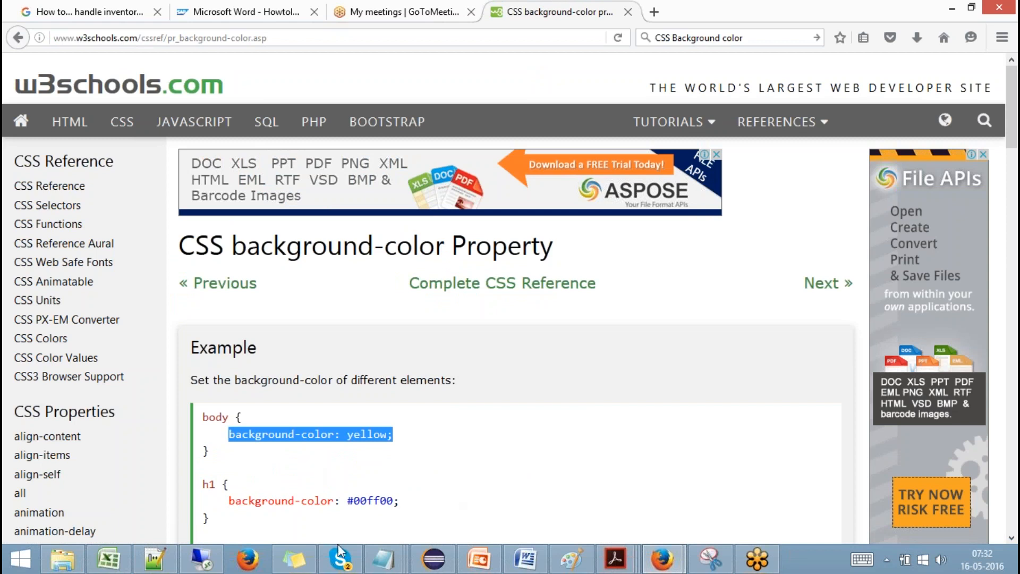
pyautogui.click(197, 562)
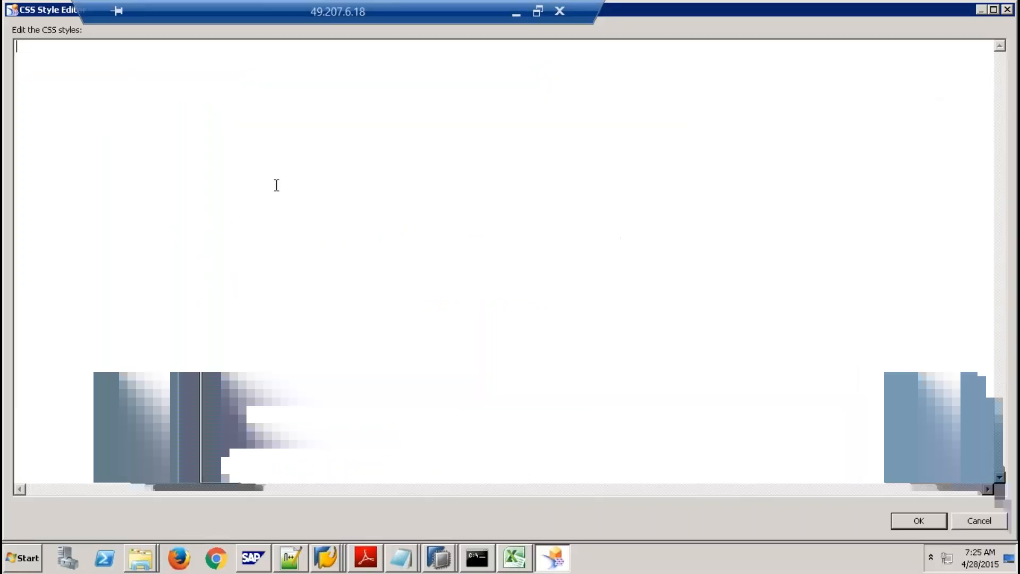
# Style PANEL_1 with 'background-color: yellow;', copy that rule, and launch a blank Notepad.
pyautogui.hotkey('ctrl', 'v')
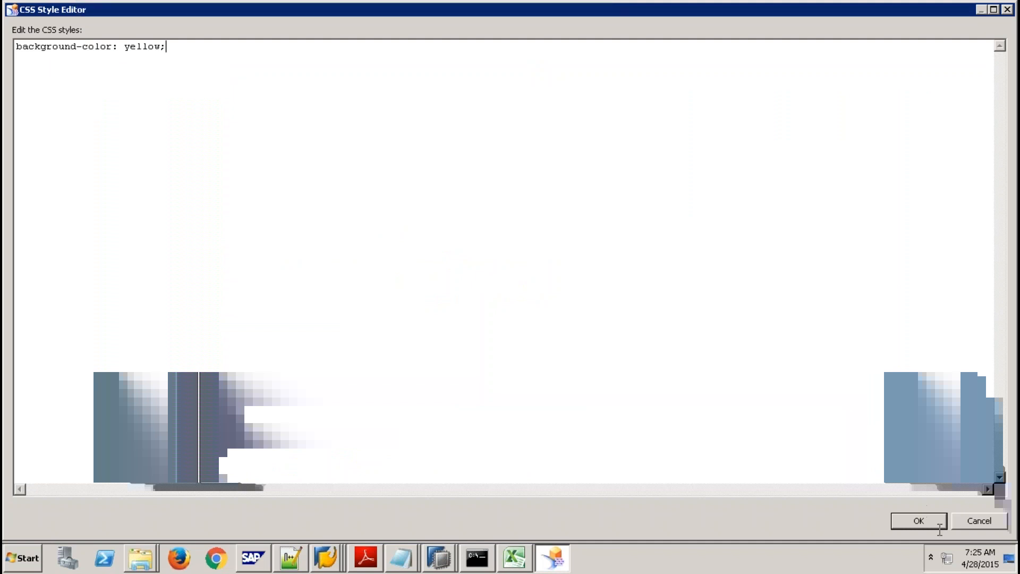
pyautogui.click(919, 521)
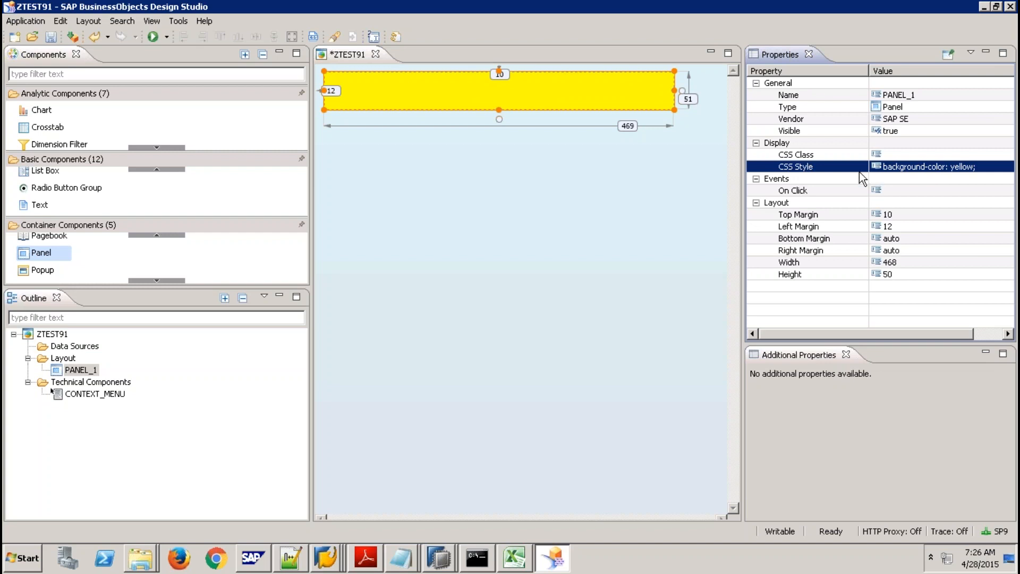
pyautogui.click(963, 170)
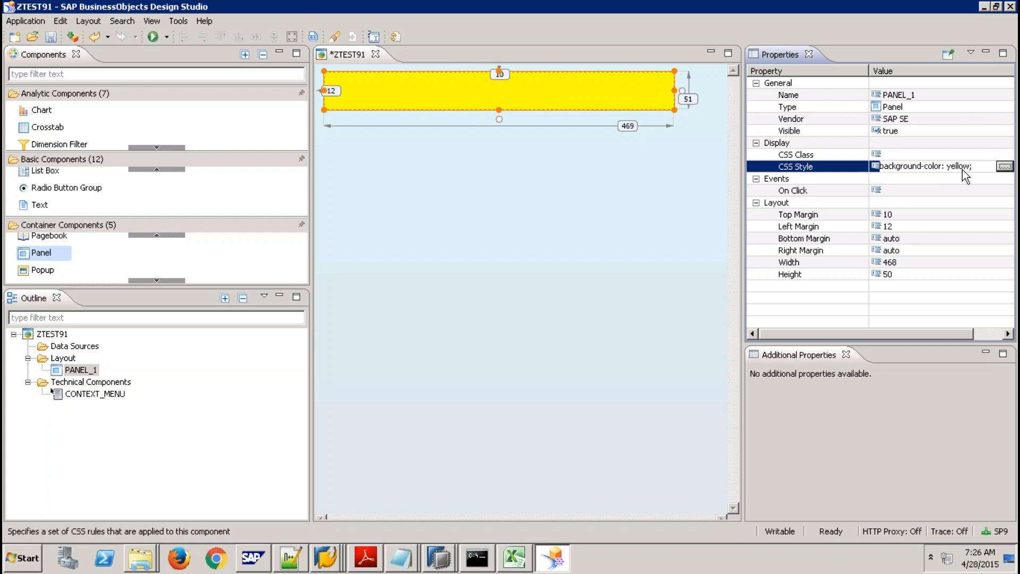
pyautogui.click(1005, 166)
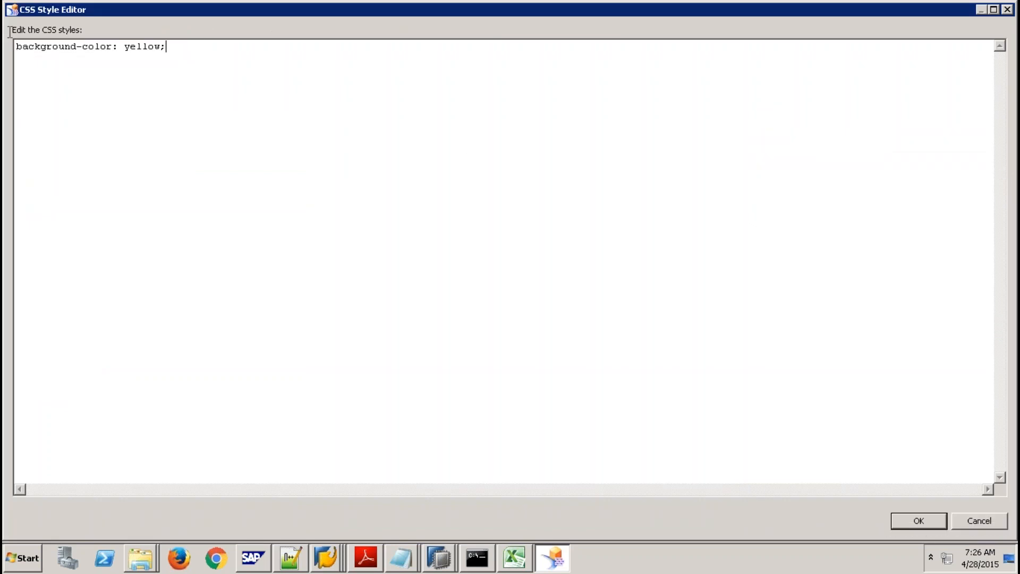
pyautogui.moveTo(166, 46); pyautogui.dragTo(10, 27)
pyautogui.hotkey('ctrl', 'c')
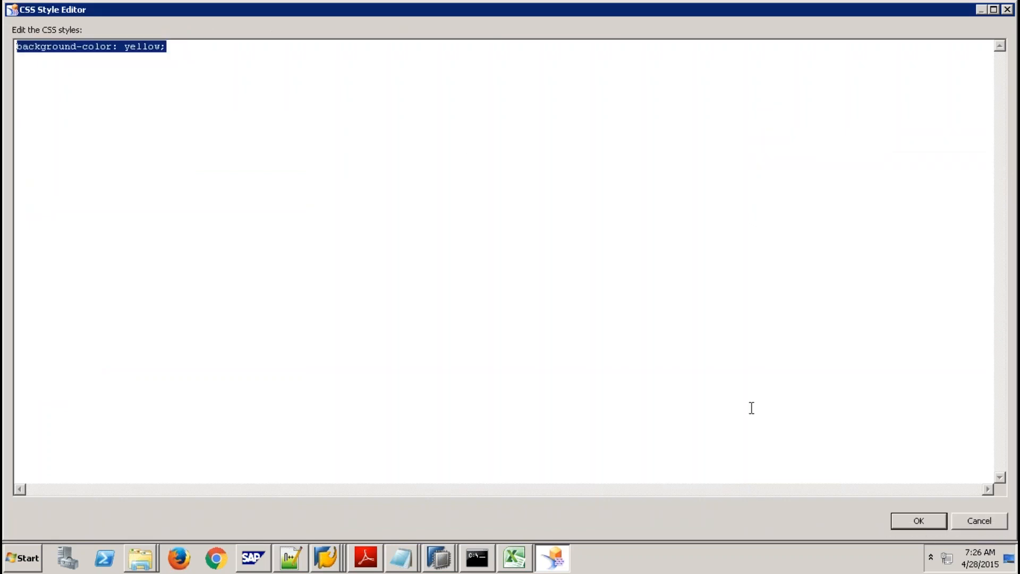
pyautogui.click(991, 525)
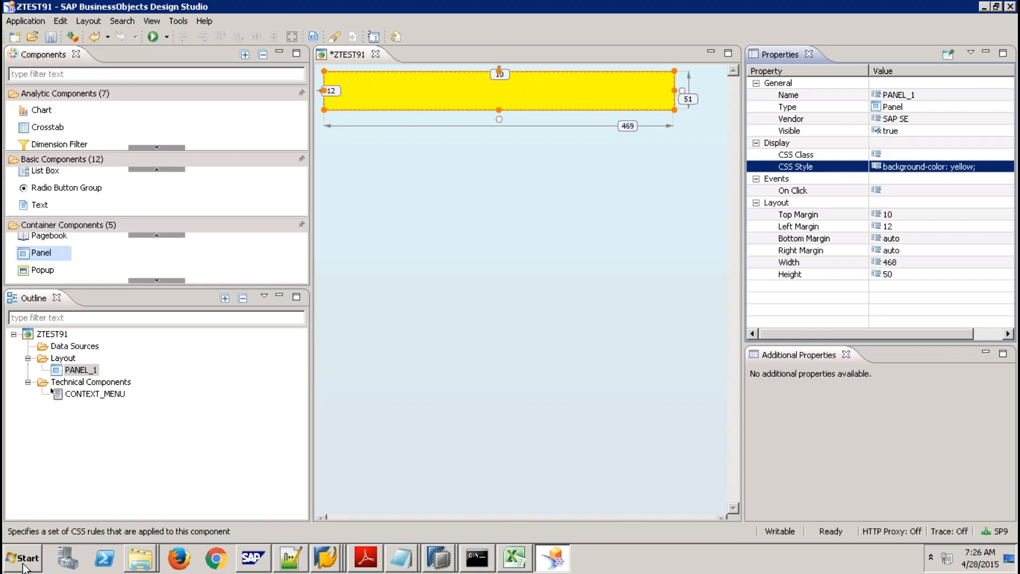
pyautogui.click(15, 558)
pyautogui.click(56, 247)
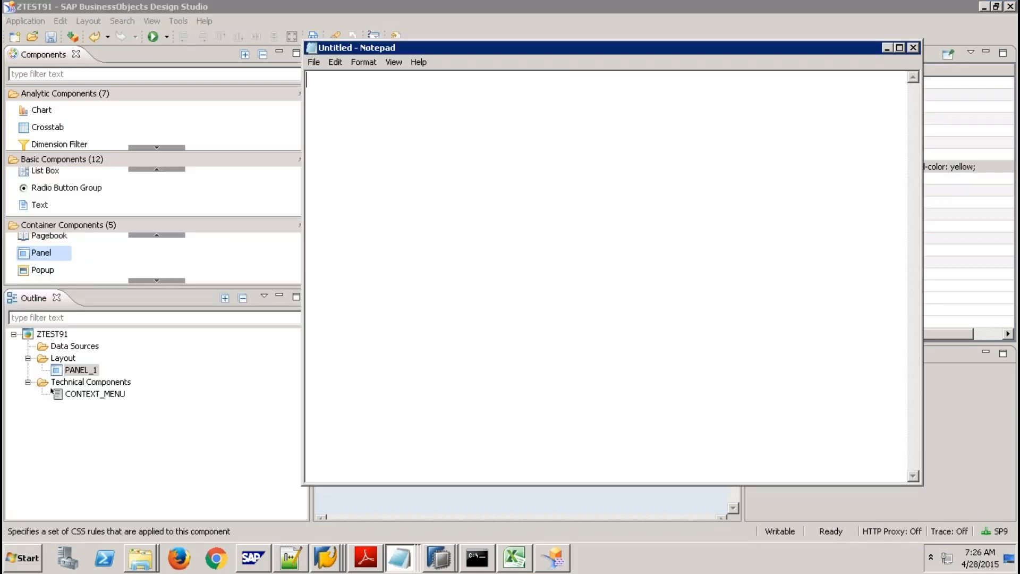
# Write a .MyPanel class block containing the yellow background rule.
pyautogui.write('.MyPanel')
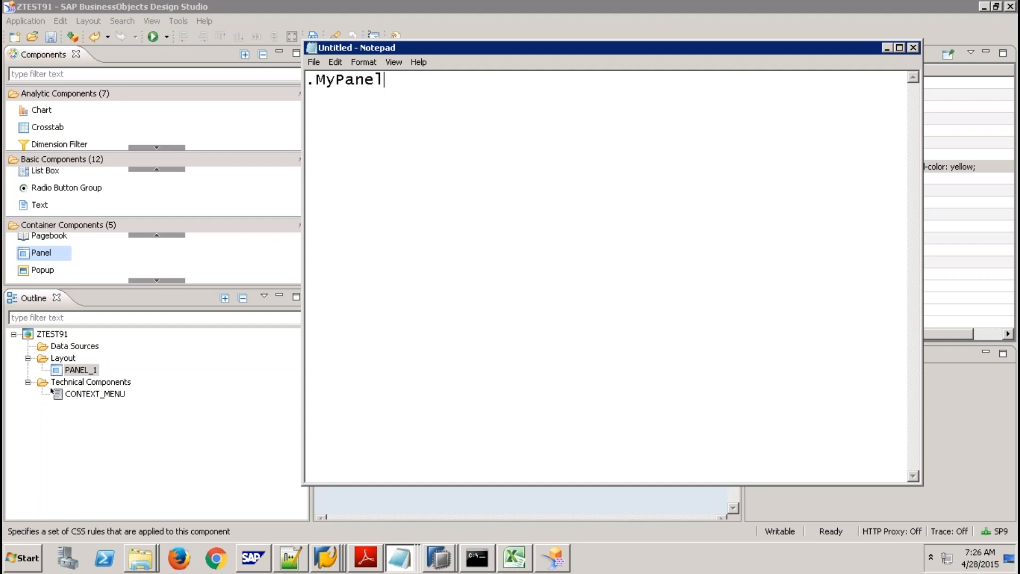
pyautogui.press('Return')
pyautogui.write('{')
pyautogui.hotkey('ctrl', 'v')
pyautogui.write('}')
pyautogui.press('Return')
pyautogui.press('Return')
# Add a .MyPanel2 class block with 'background-color: black;'.
pyautogui.write('.My')
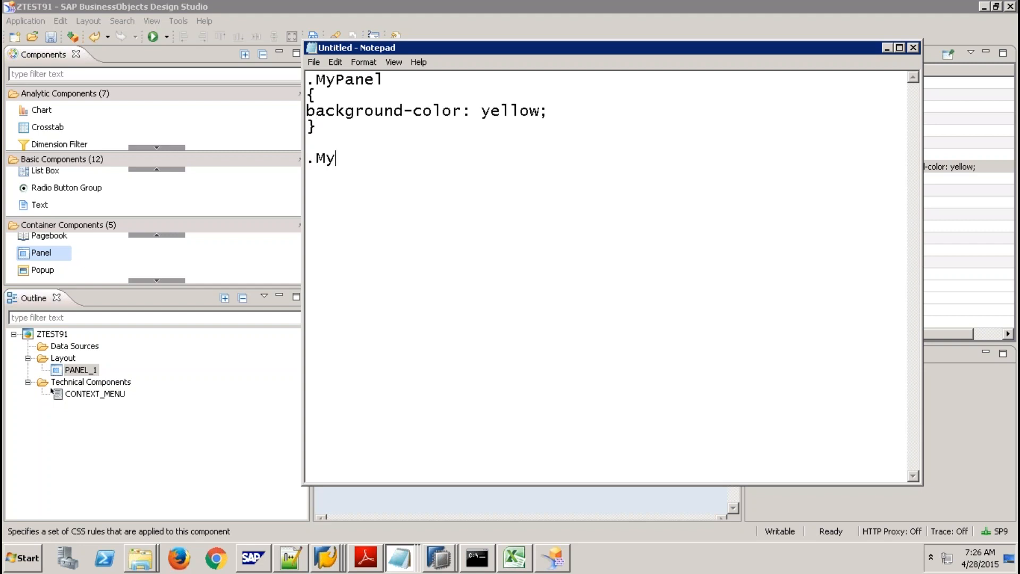
pyautogui.write('Panel2')
pyautogui.press('Return')
pyautogui.write('{')
pyautogui.hotkey('ctrl', 'v')
pyautogui.press('Return')
pyautogui.write('}')
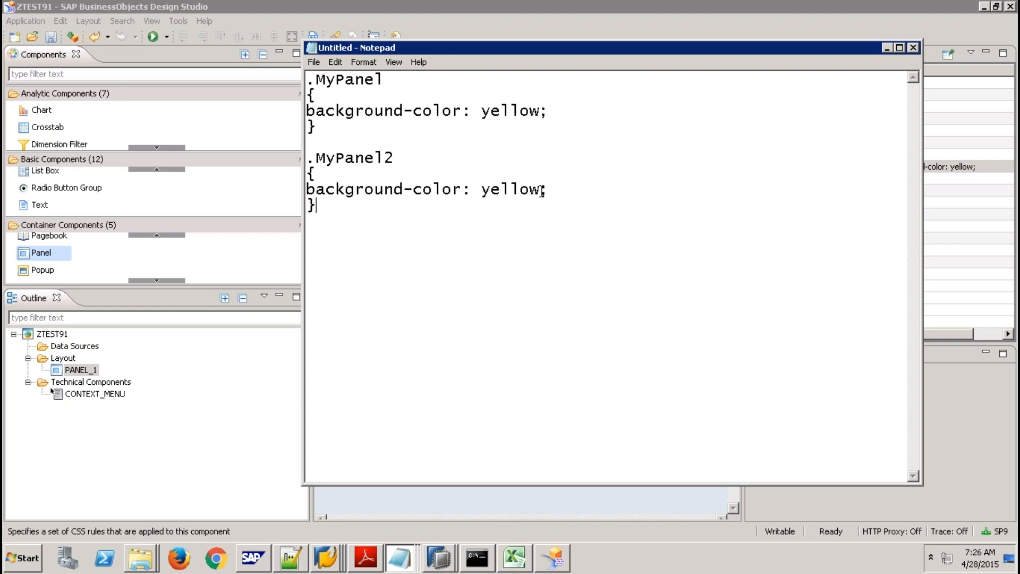
pyautogui.moveTo(540, 189); pyautogui.dragTo(483, 190)
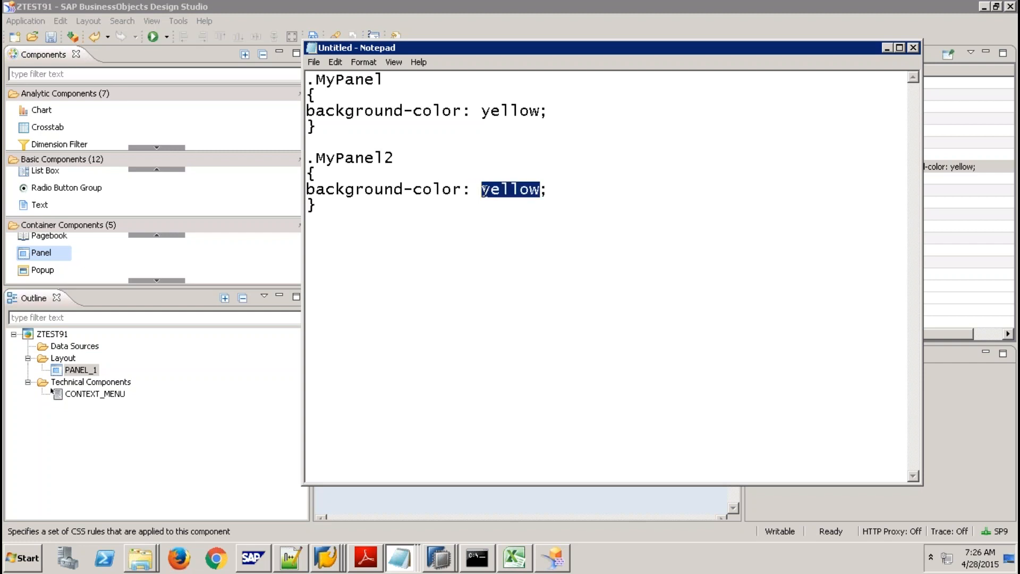
pyautogui.write('black')
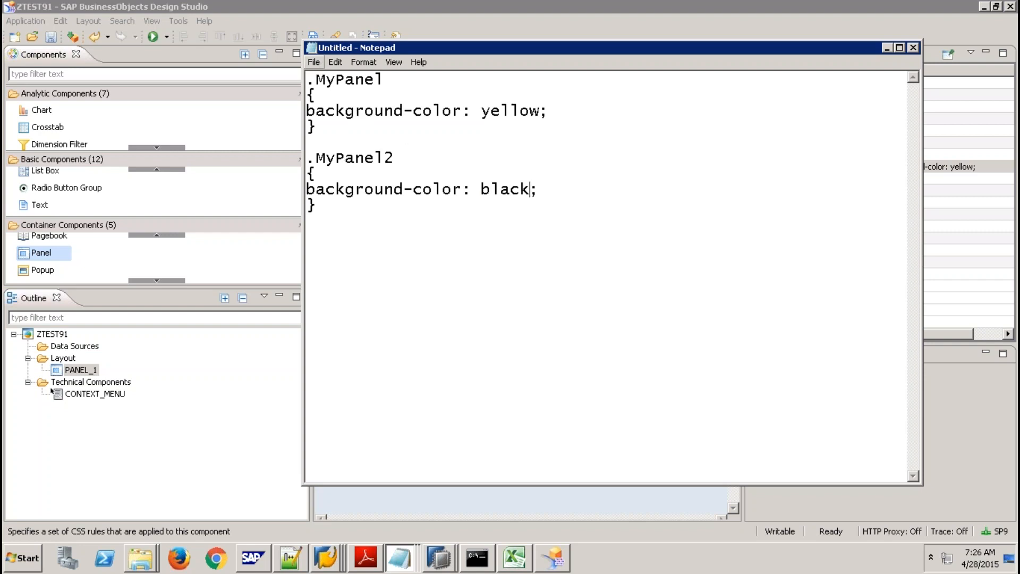
# Save the text as mycssfile.css and close Notepad.
pyautogui.click(315, 63)
pyautogui.click(327, 102)
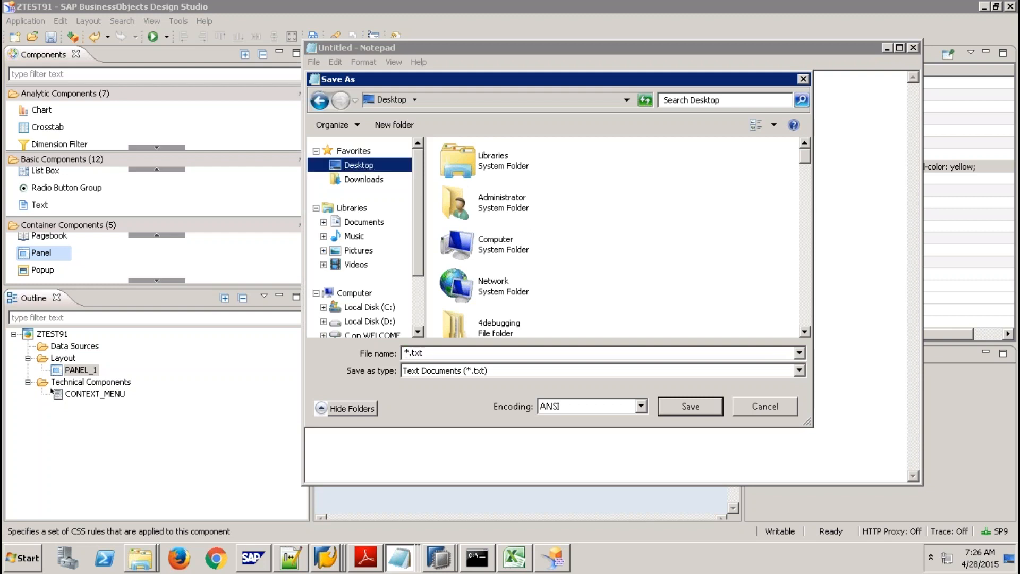
pyautogui.click(437, 354)
pyautogui.write('"')
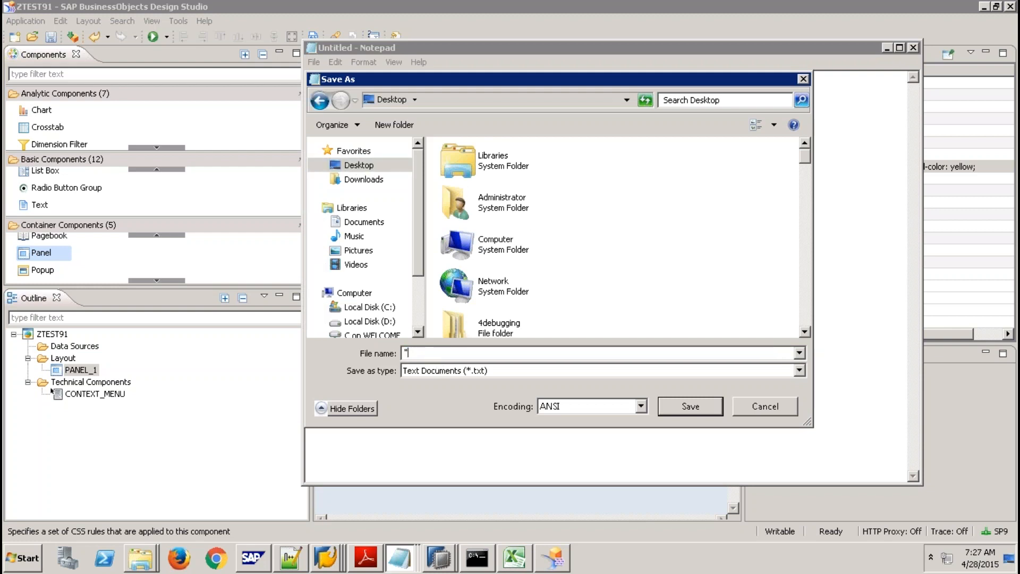
pyautogui.write('mycssfile.css"')
pyautogui.press('Return')
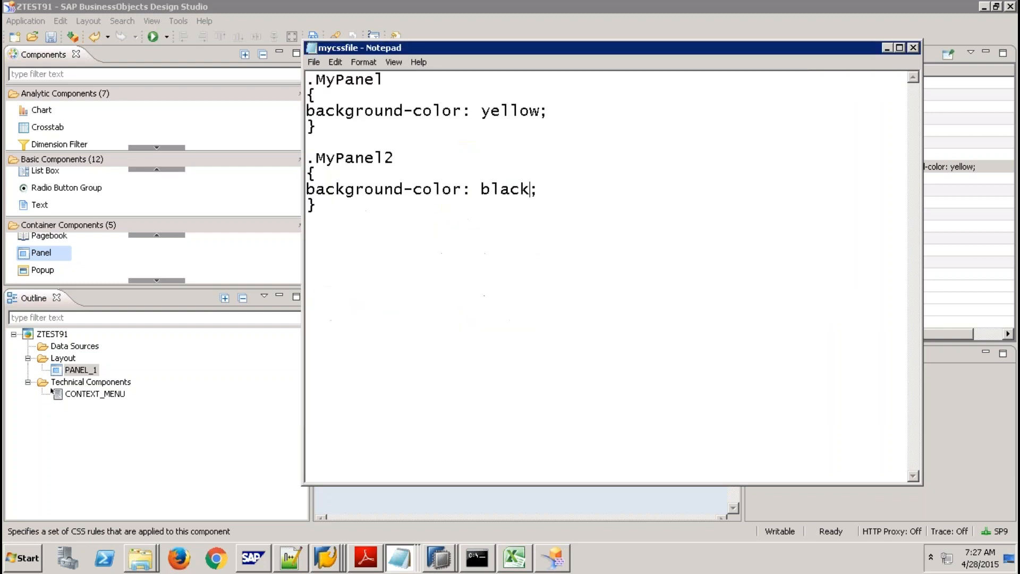
pyautogui.click(914, 50)
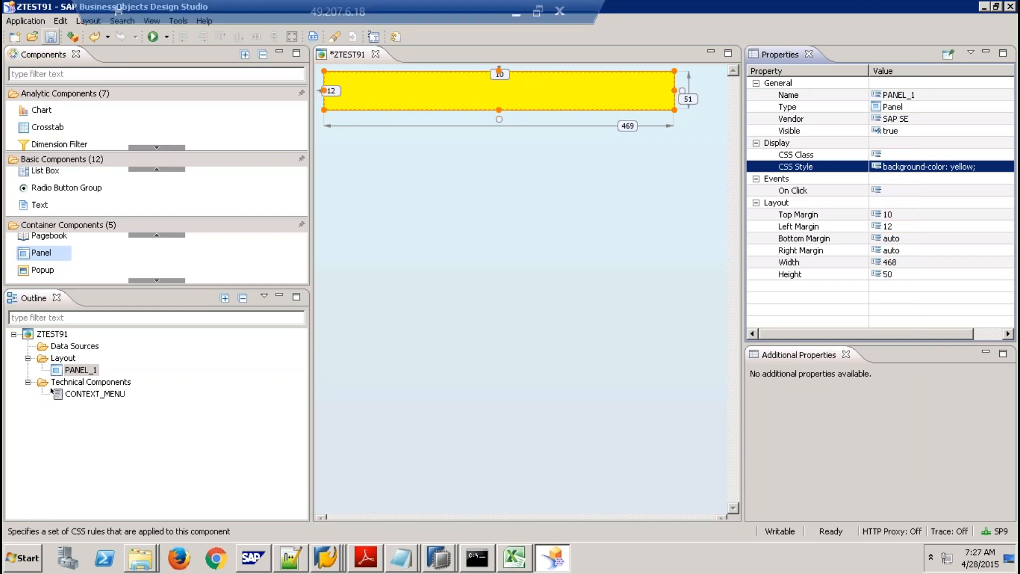
# Import mycssfile.css from the Desktop and set it as ZTEST91's Custom CSS.
pyautogui.click(986, 155)
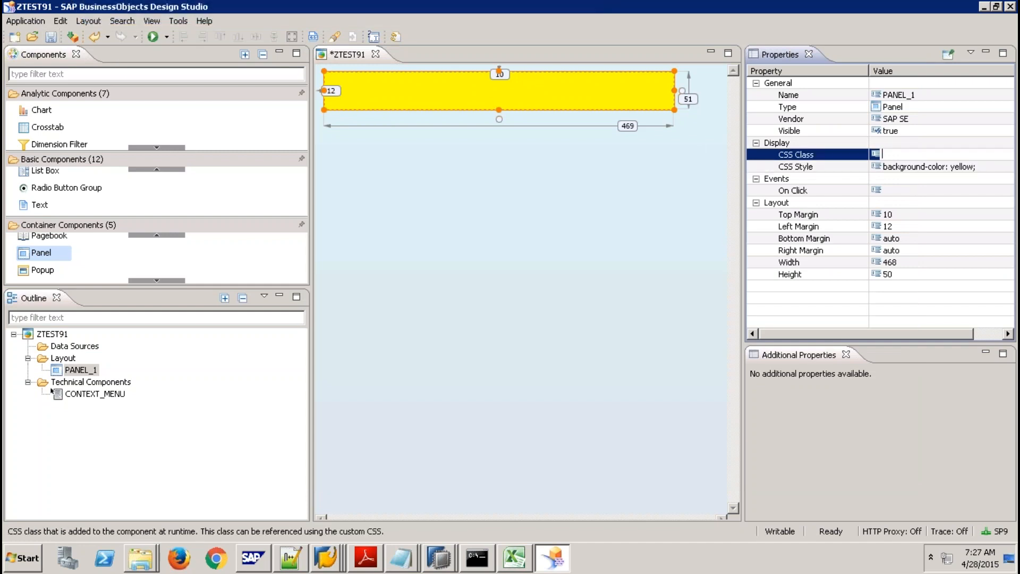
pyautogui.click(53, 334)
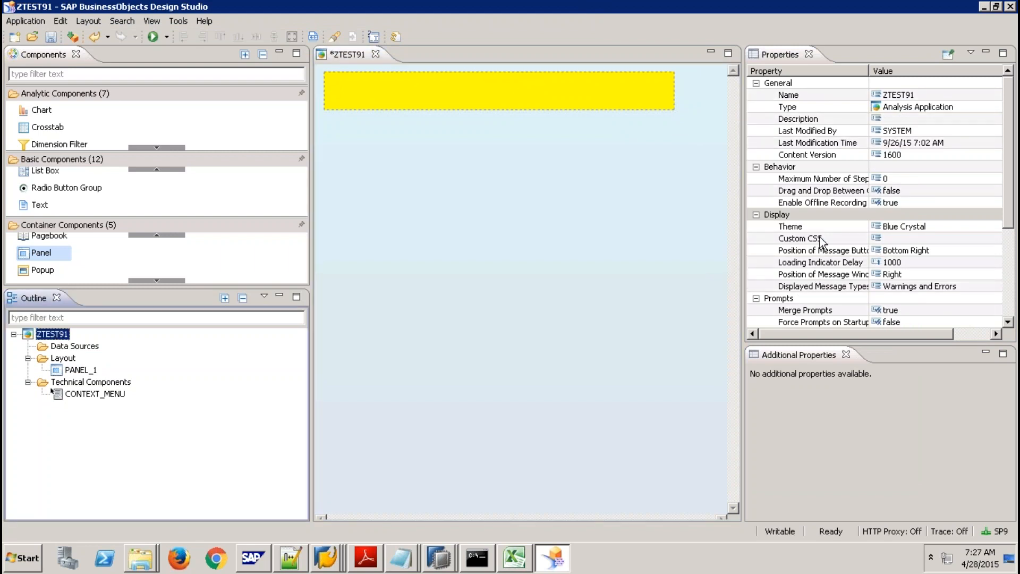
pyautogui.click(912, 240)
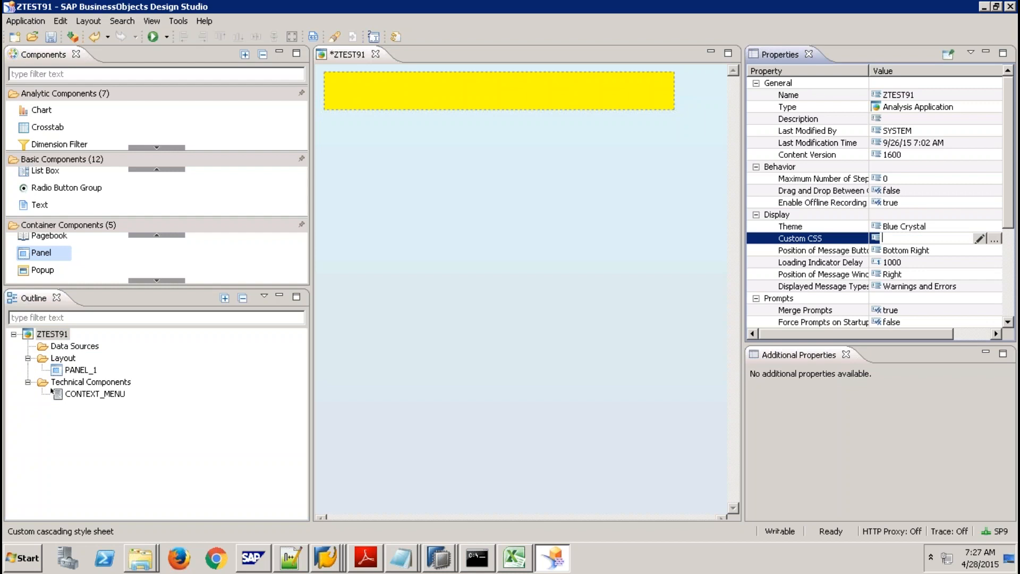
pyautogui.click(993, 239)
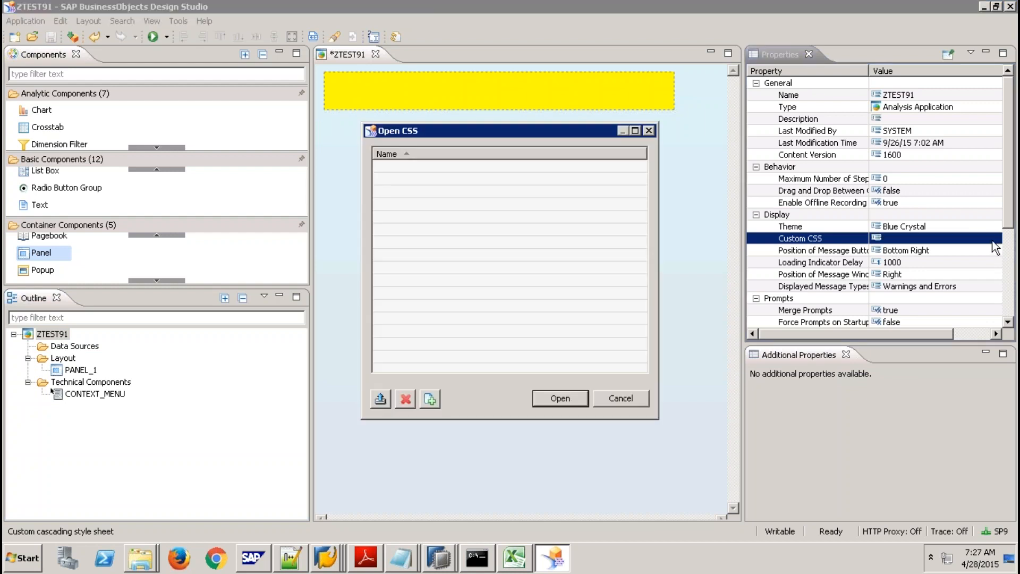
pyautogui.click(380, 399)
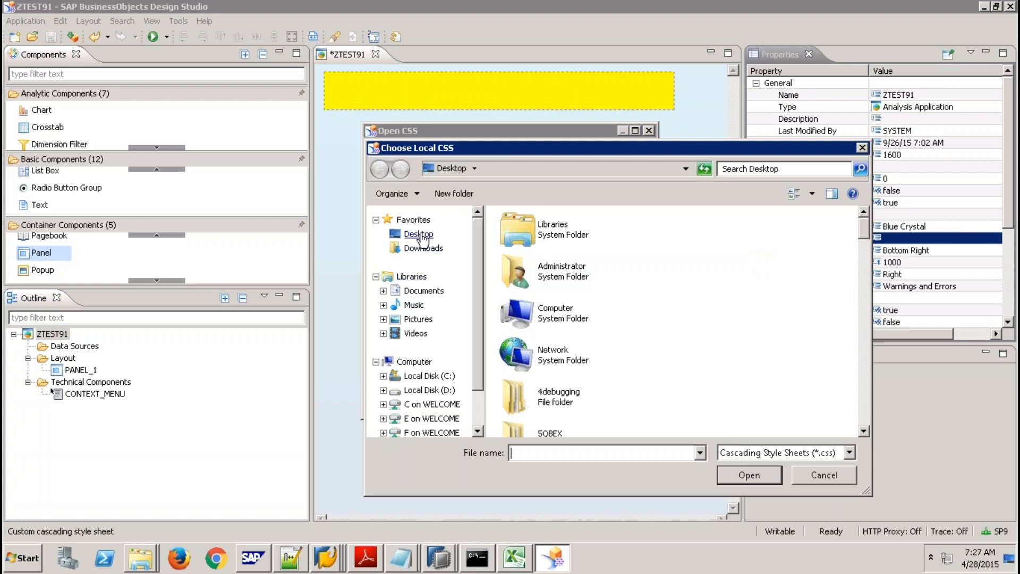
pyautogui.click(420, 235)
pyautogui.click(540, 280)
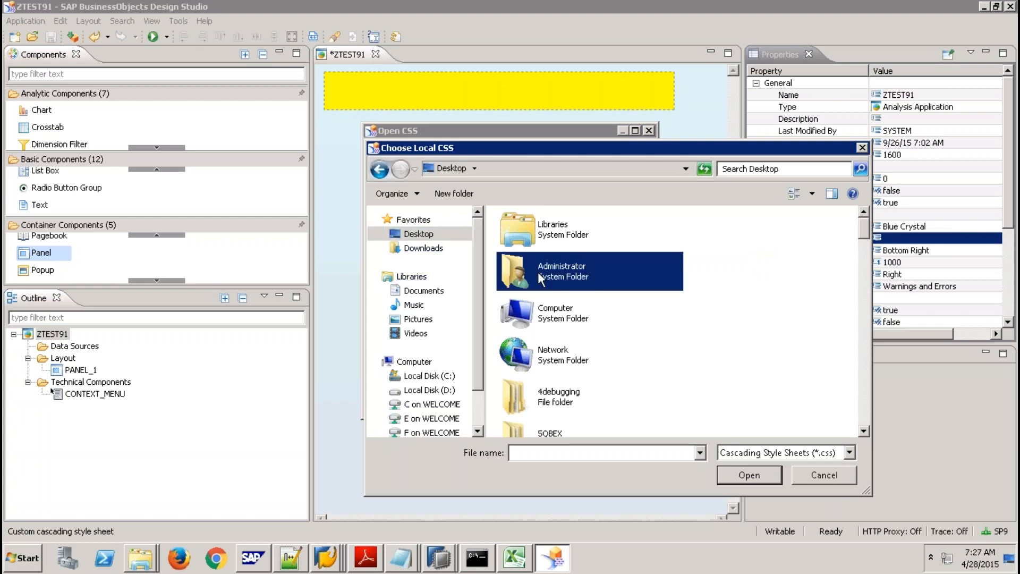
pyautogui.press('m')
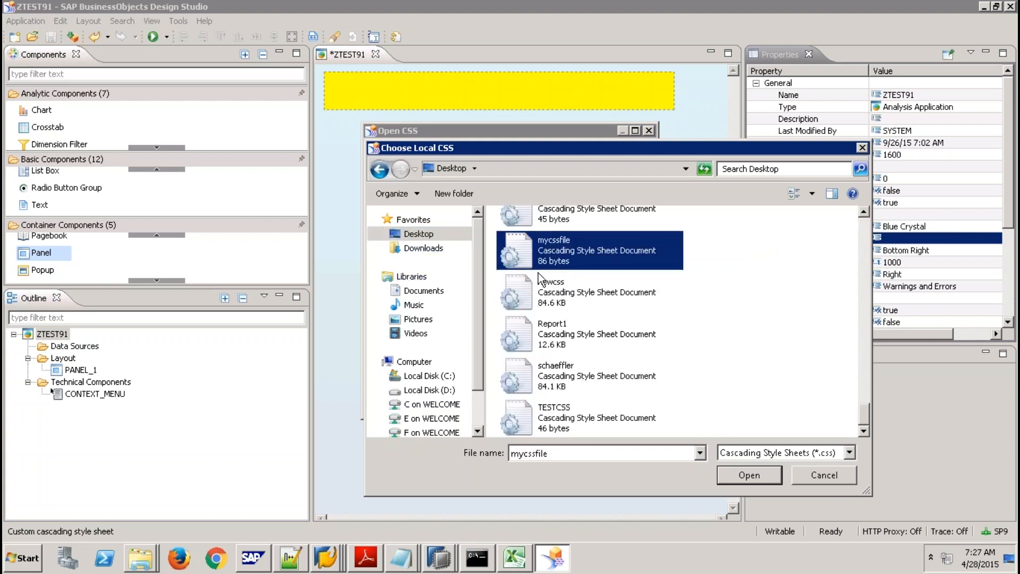
pyautogui.doubleClick(553, 254)
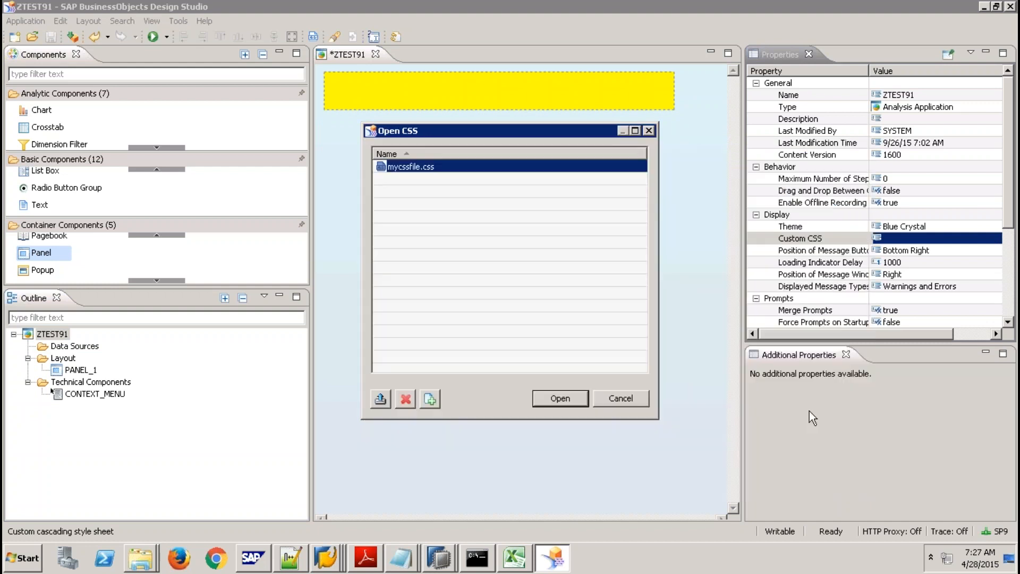
pyautogui.click(556, 398)
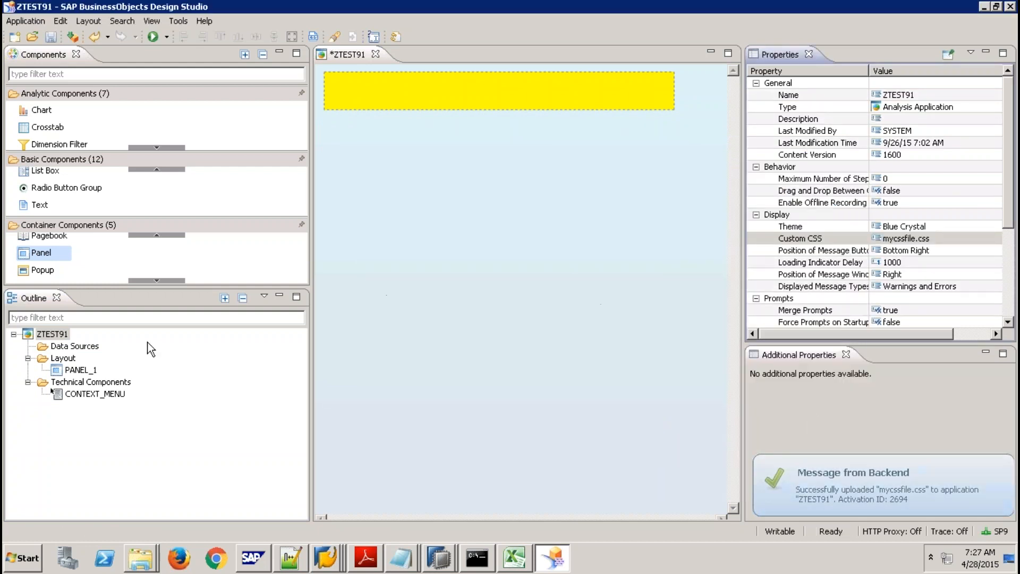
# Clear the panel's inline 'background-color: yellow;' CSS Style.
pyautogui.click(439, 92)
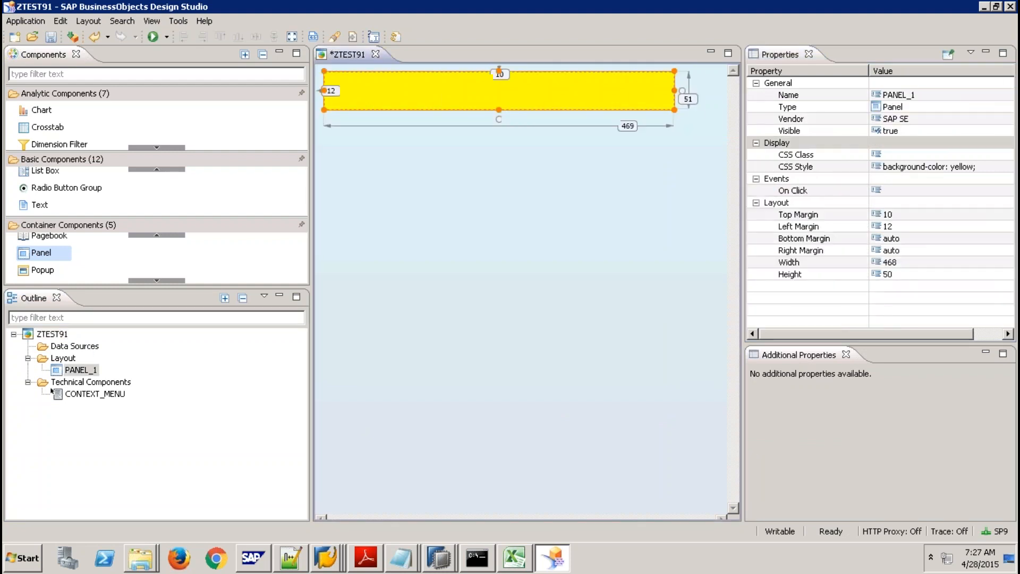
pyautogui.click(916, 170)
pyautogui.click(1004, 169)
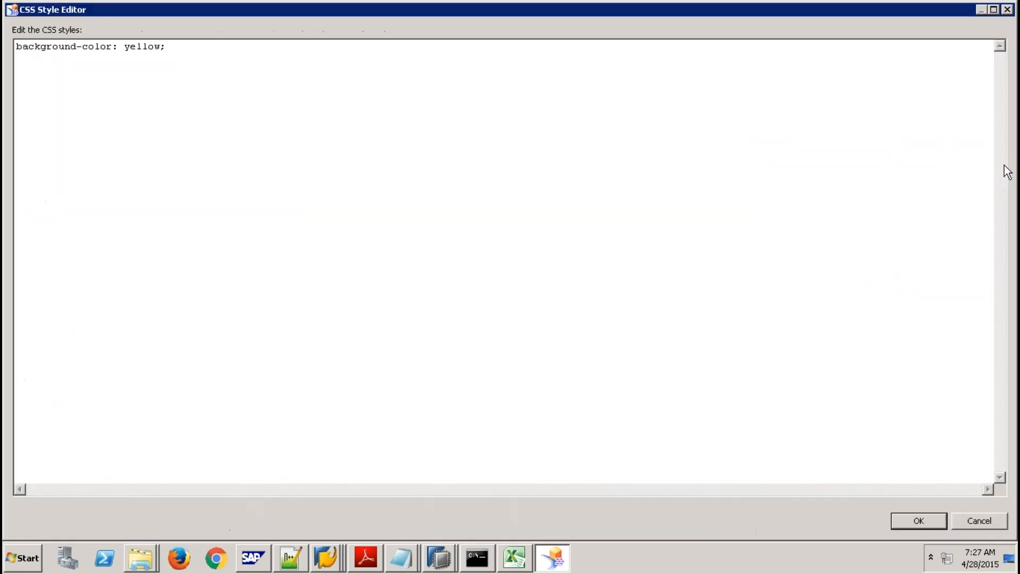
pyautogui.click(206, 51)
pyautogui.hotkey('ctrl', 'a')
pyautogui.press('Delete')
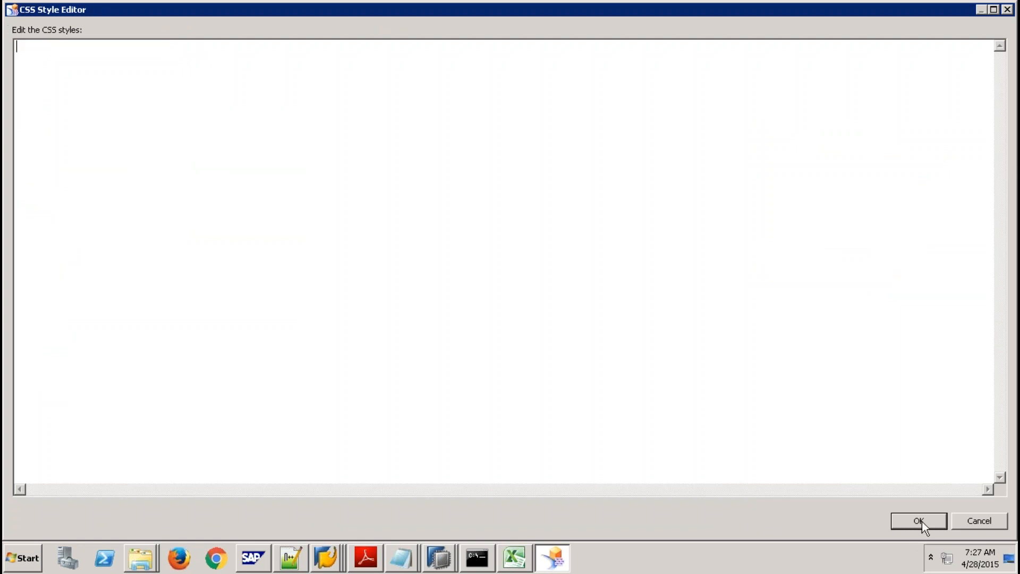
pyautogui.click(919, 520)
# Set the panel's CSS Class to MyPanel2, then change it to MyPanel.
pyautogui.click(901, 155)
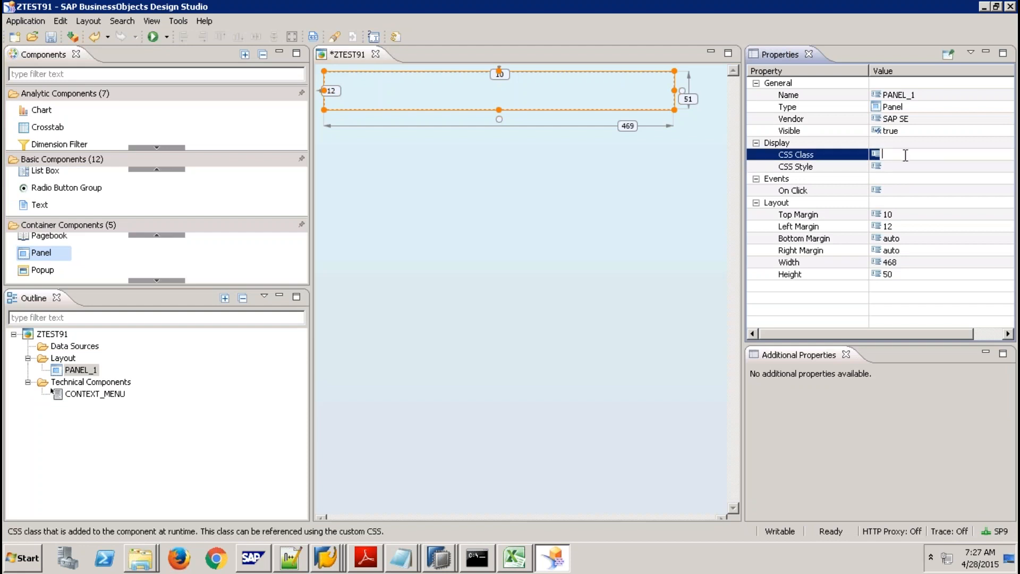
pyautogui.write('MyPanel2')
pyautogui.press('Return')
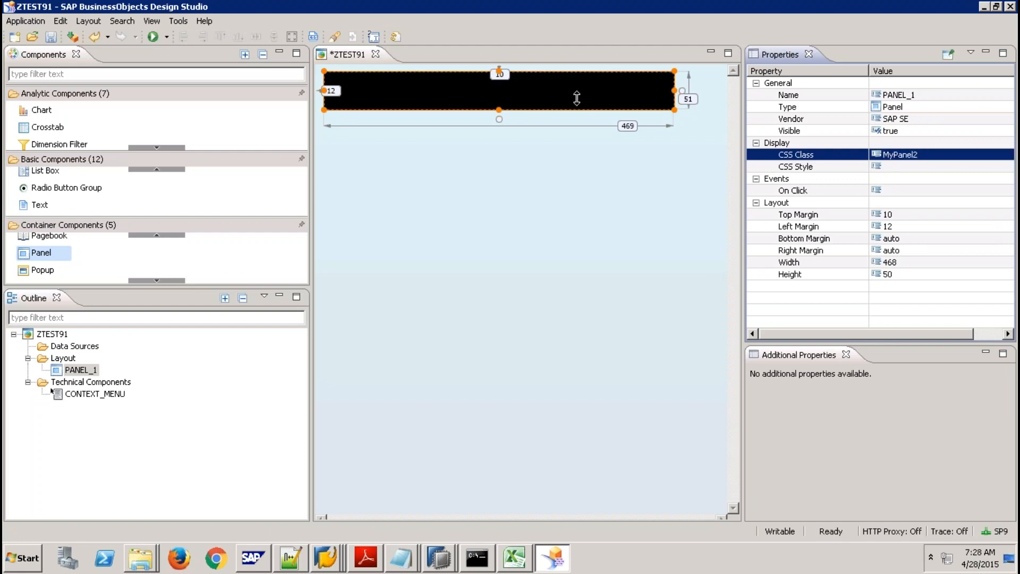
pyautogui.click(929, 157)
pyautogui.press('End')
pyautogui.press('BackSpace')
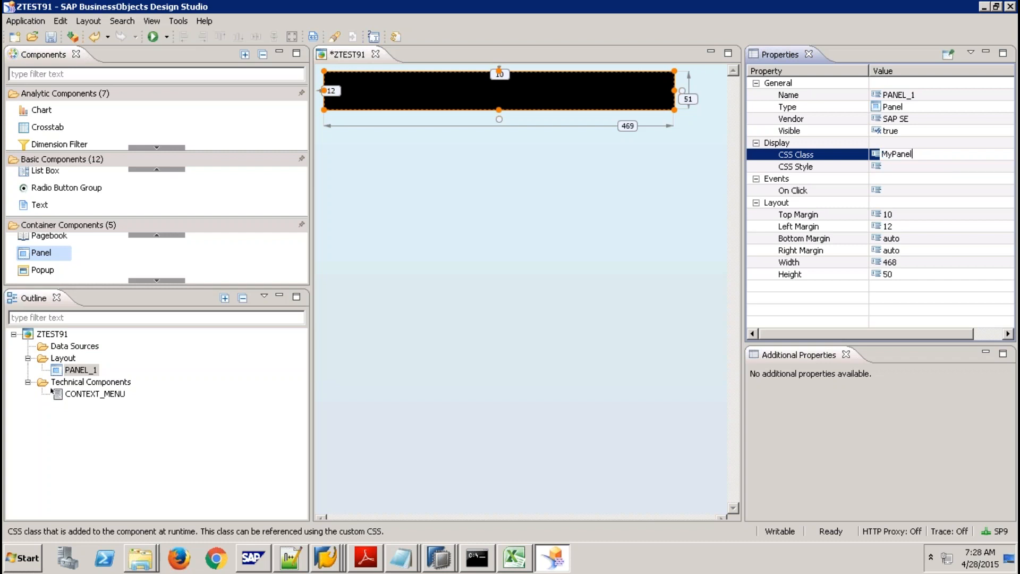
pyautogui.press('Return')
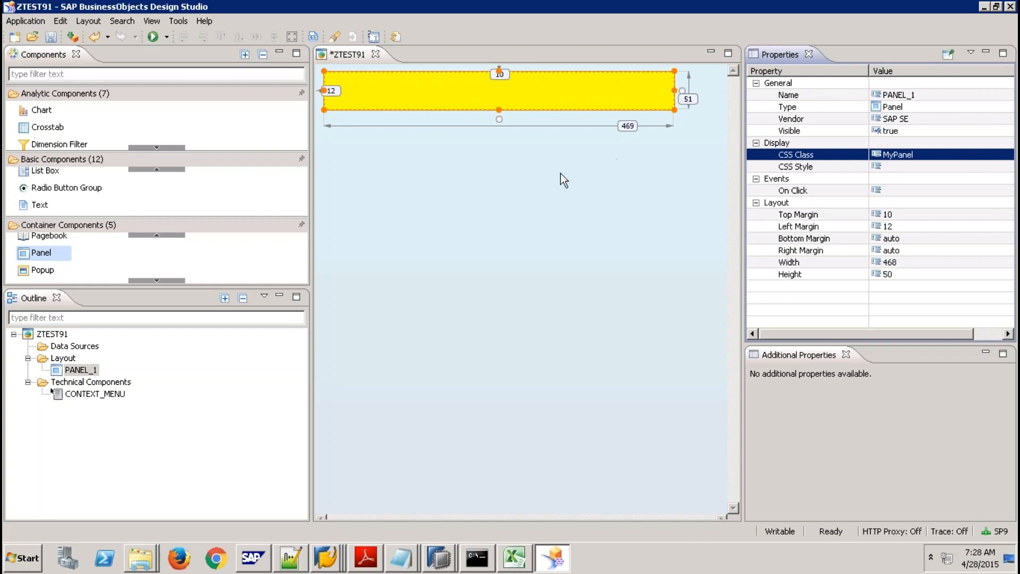
pyautogui.click(555, 88)
# Delete the yellow PANEL_1 and drag in a new 100×50 panel near the canvas top-left.
pyautogui.press('Delete')
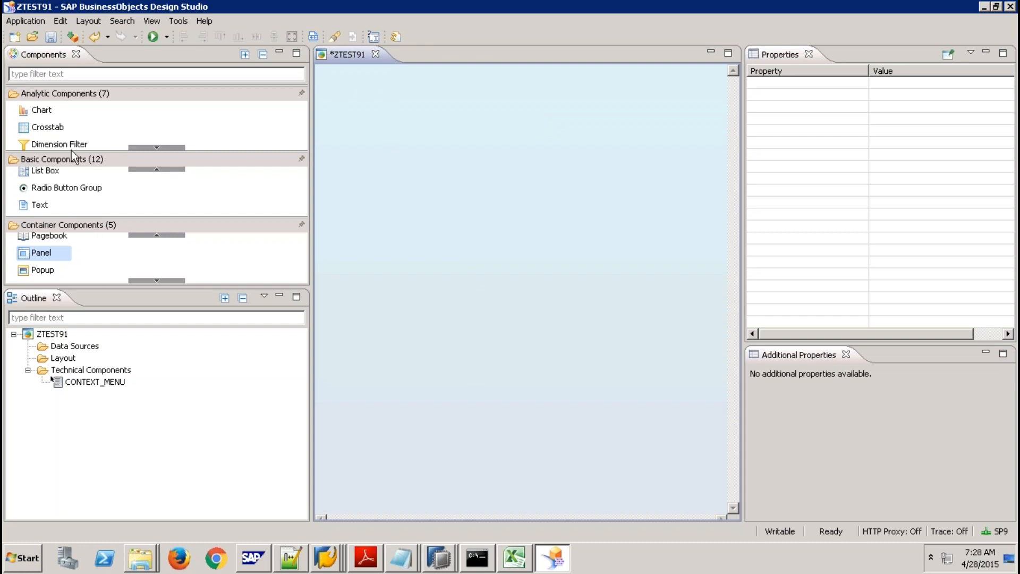
pyautogui.moveTo(49, 257); pyautogui.dragTo(338, 97)
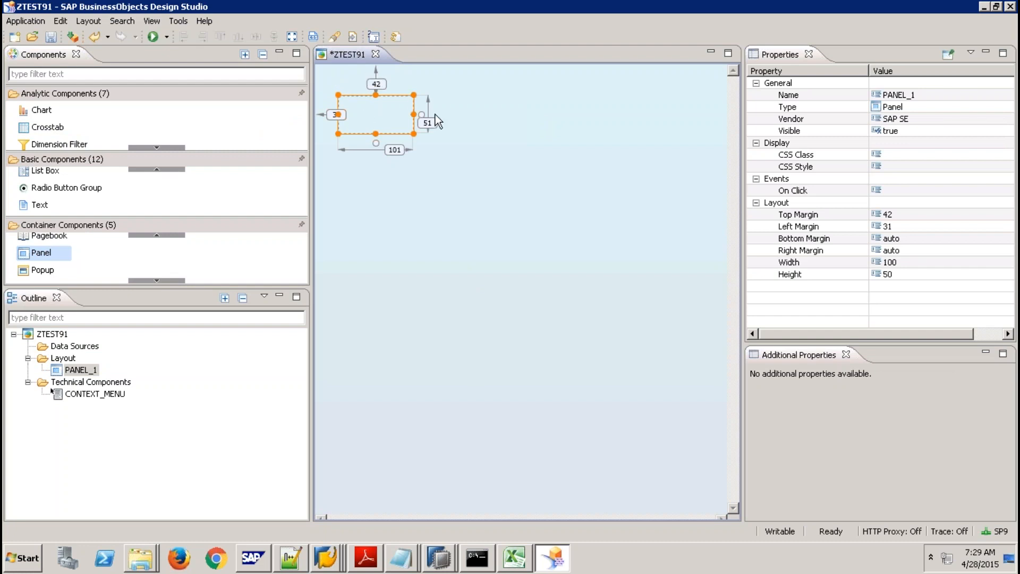
# Set PANEL_1's top and left margins to 0 and its height to 40.
pyautogui.click(907, 214)
pyautogui.click(907, 214)
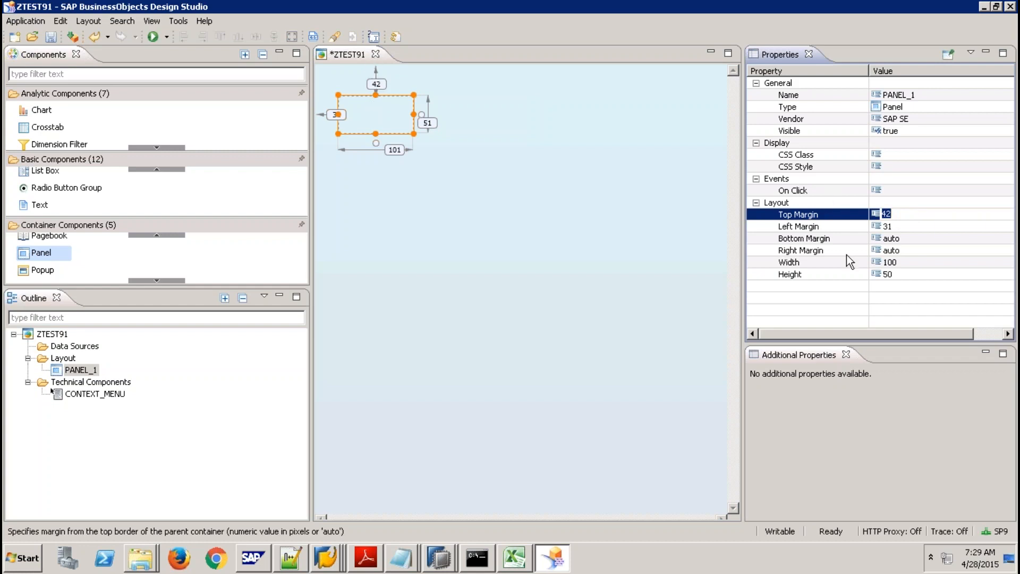
pyautogui.write('0')
pyautogui.press('Return')
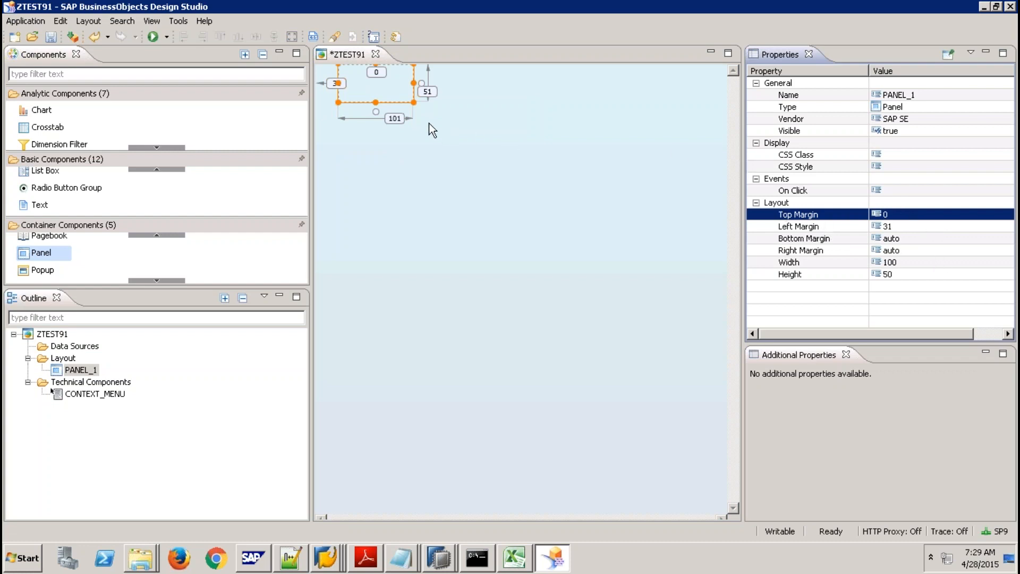
pyautogui.click(897, 226)
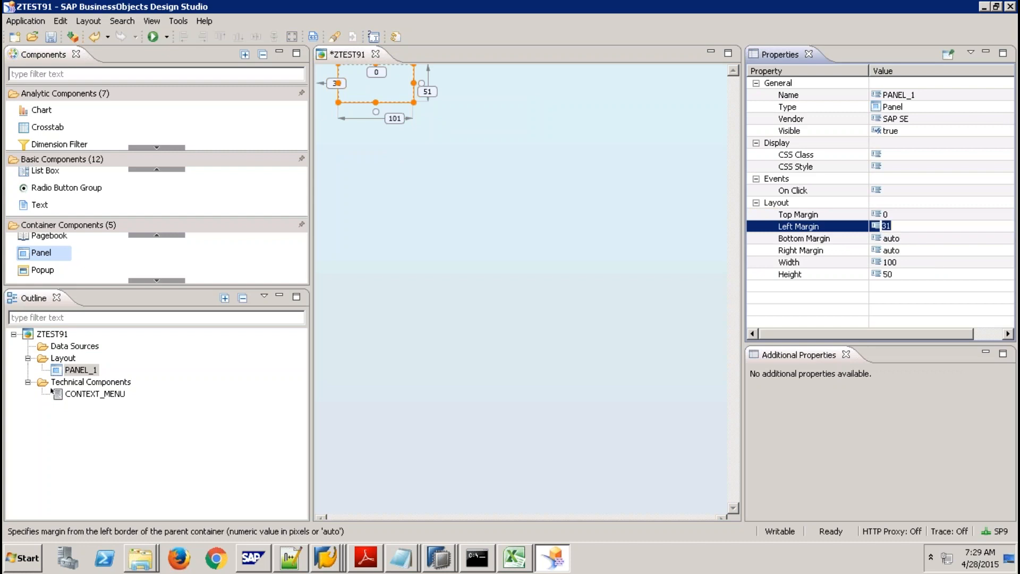
pyautogui.write('0')
pyautogui.press('Return')
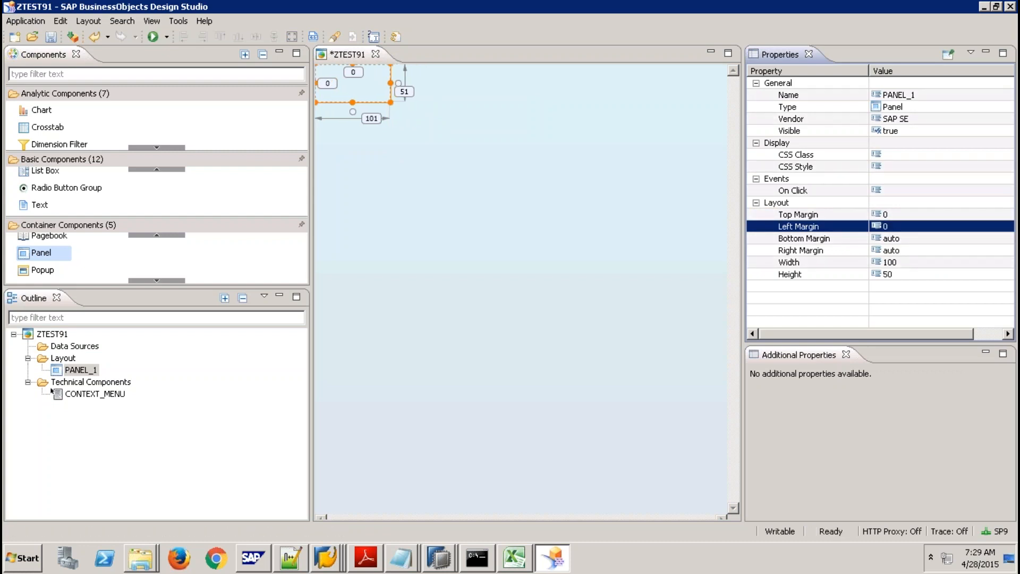
pyautogui.click(901, 275)
pyautogui.write('45')
pyautogui.press('Return')
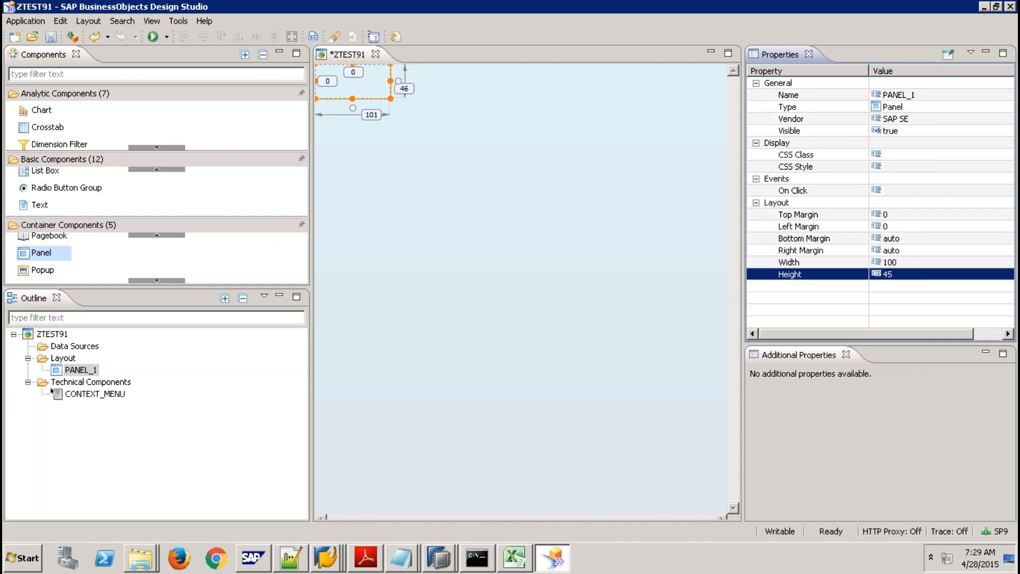
pyautogui.press('Return')
pyautogui.write('40')
pyautogui.press('Return')
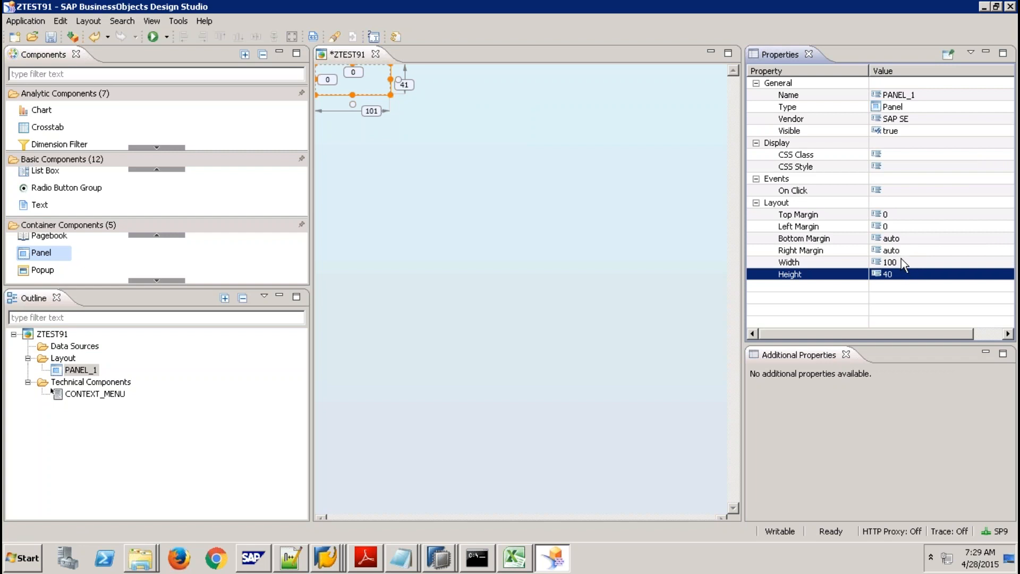
# Set PANEL_1's right margin and left margin to 0.
pyautogui.click(900, 238)
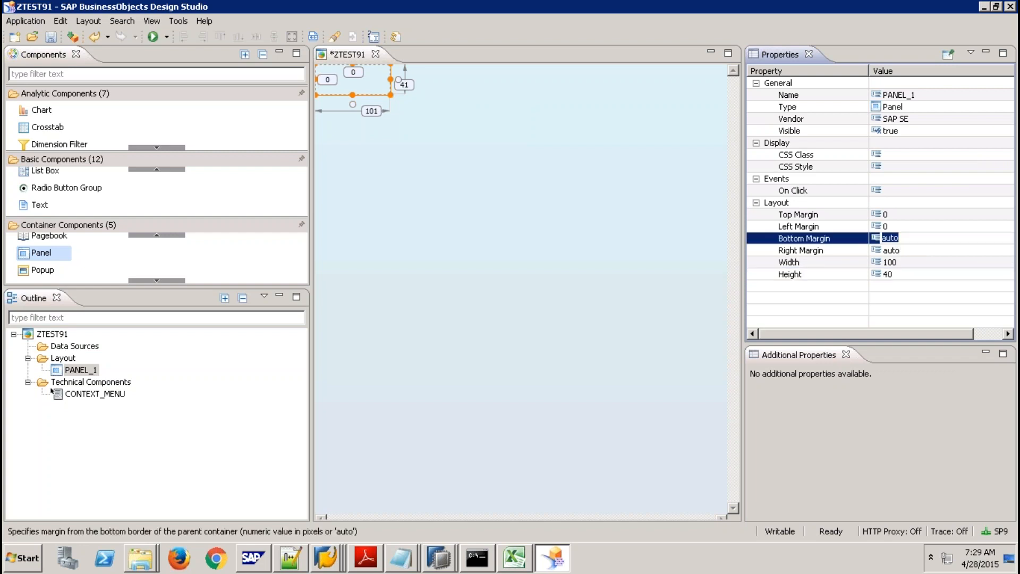
pyautogui.click(903, 251)
pyautogui.write('0')
pyautogui.press('Return')
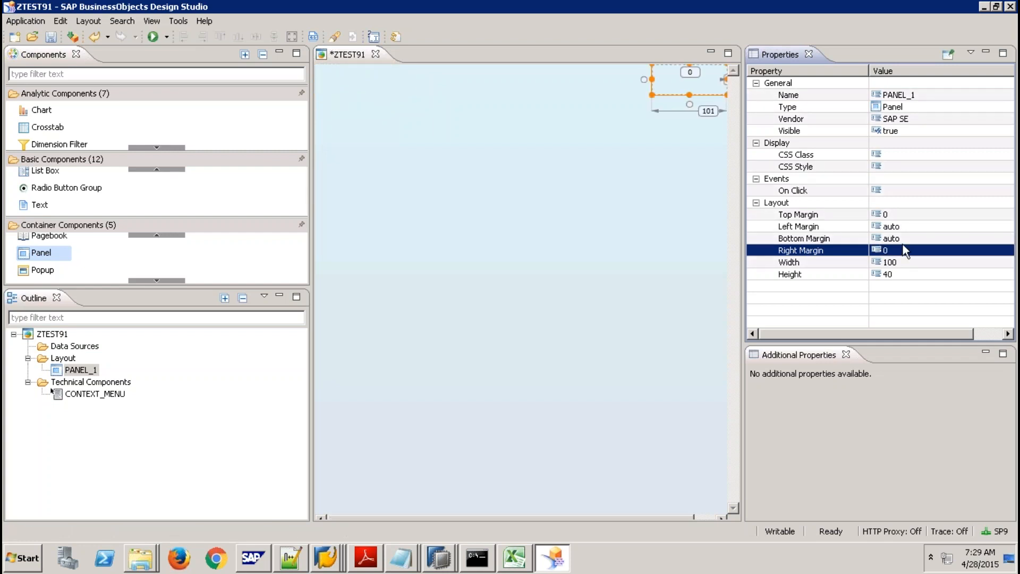
pyautogui.click(895, 230)
pyautogui.write('0')
pyautogui.press('Return')
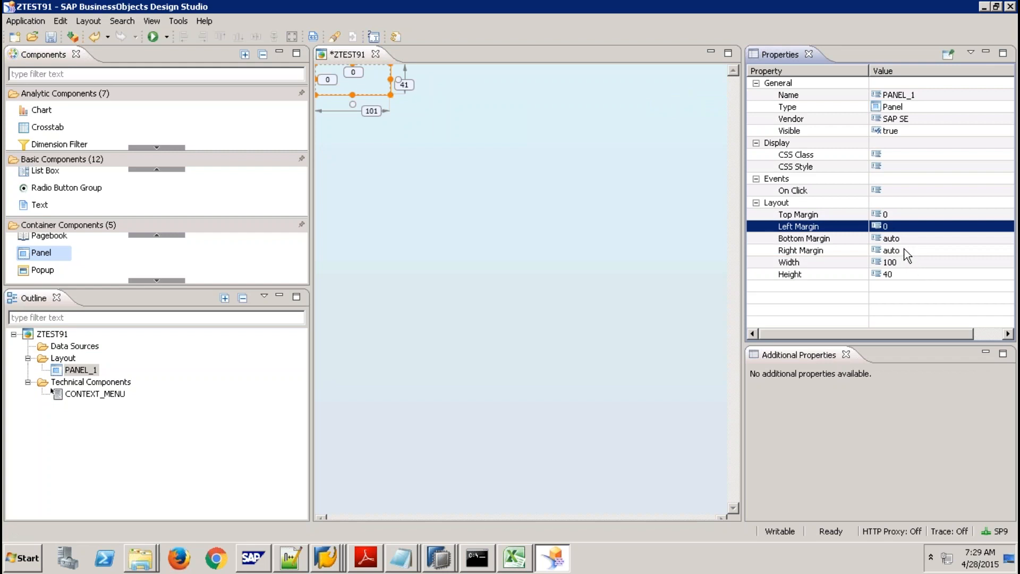
pyautogui.click(905, 250)
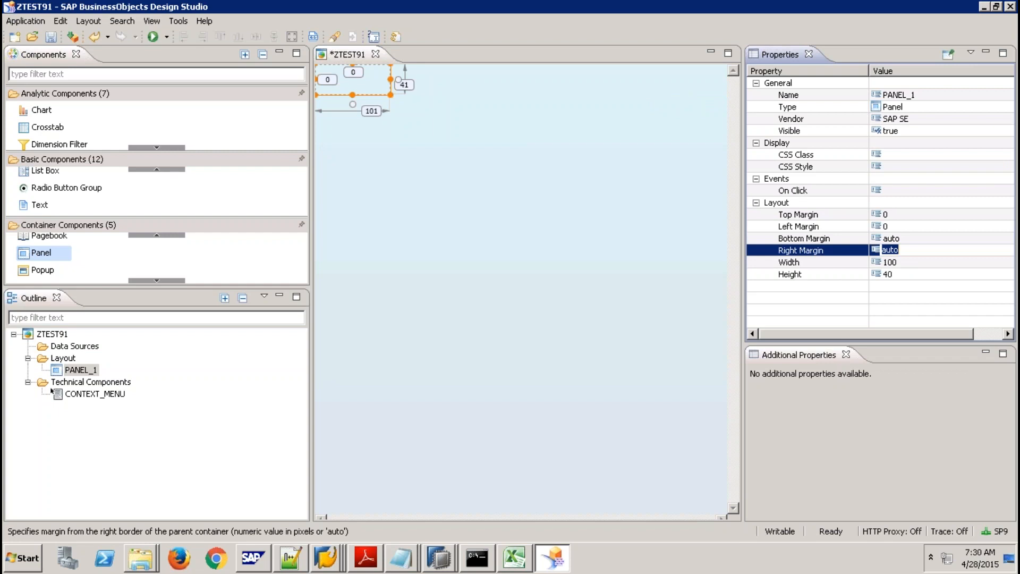
pyautogui.write('0')
pyautogui.press('Return')
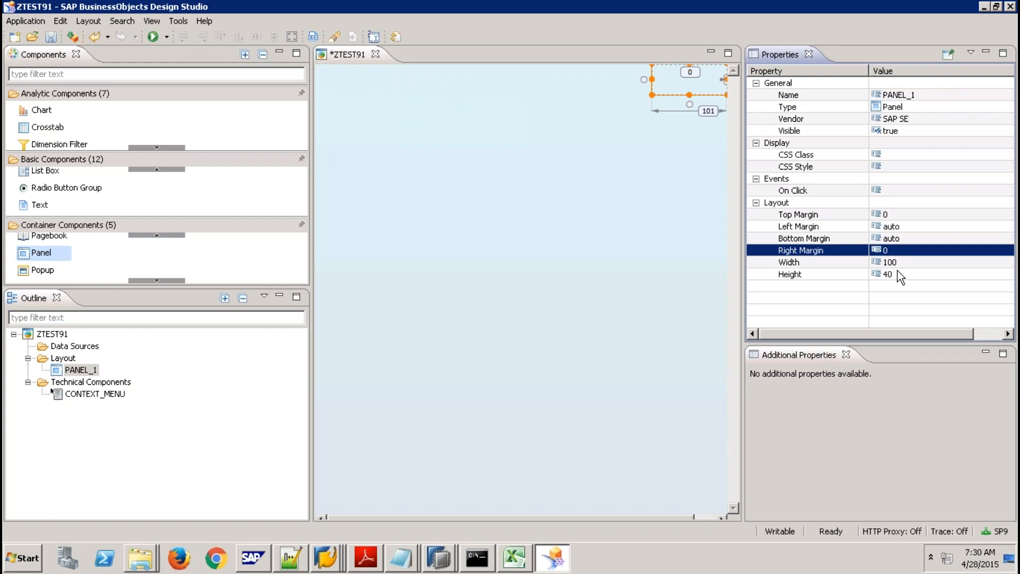
# Set the panel width to auto and left margin back to 0 so it spans full width.
pyautogui.click(897, 261)
pyautogui.write('auto')
pyautogui.press('Return')
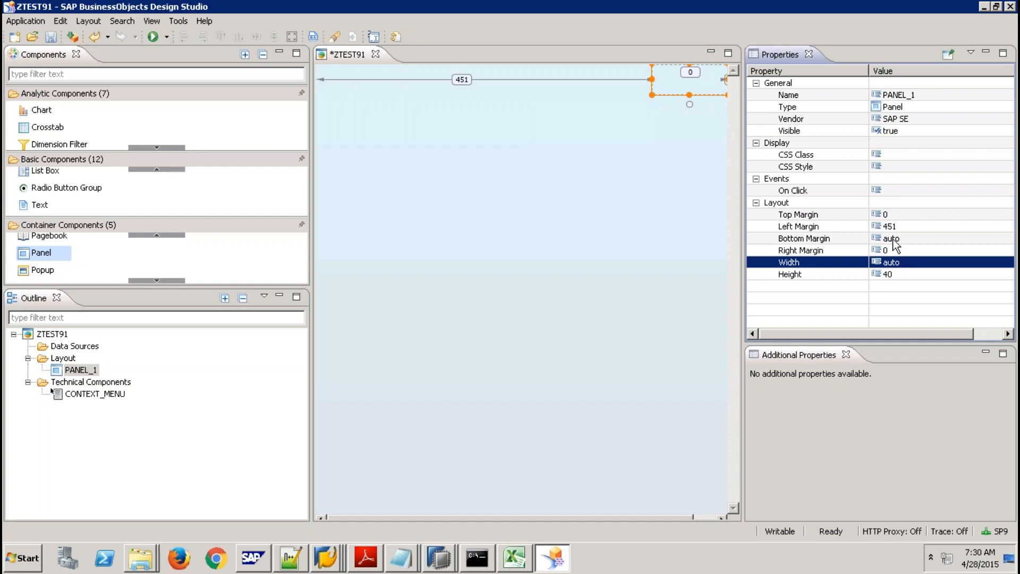
pyautogui.click(898, 226)
pyautogui.write('0')
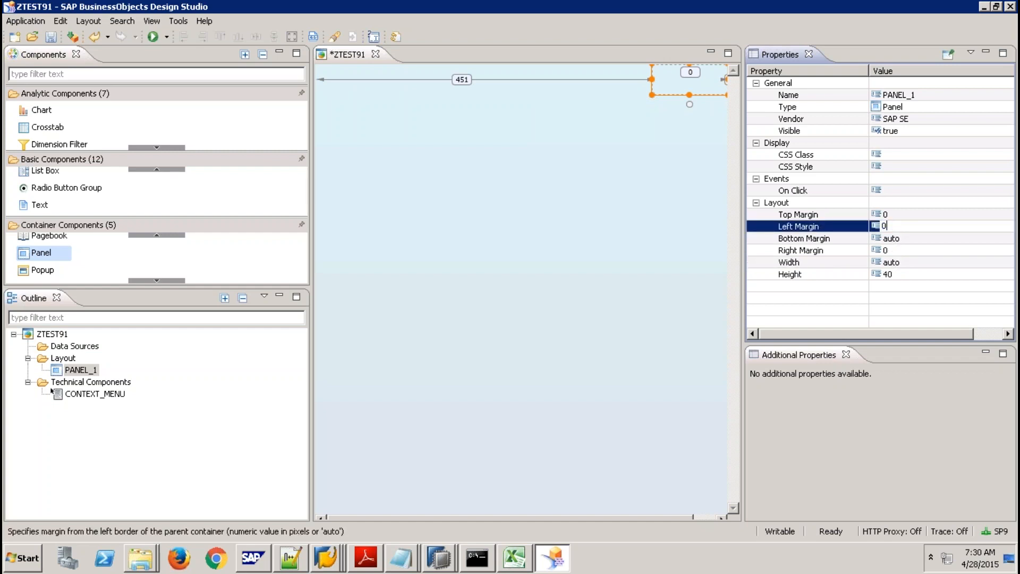
pyautogui.press('Return')
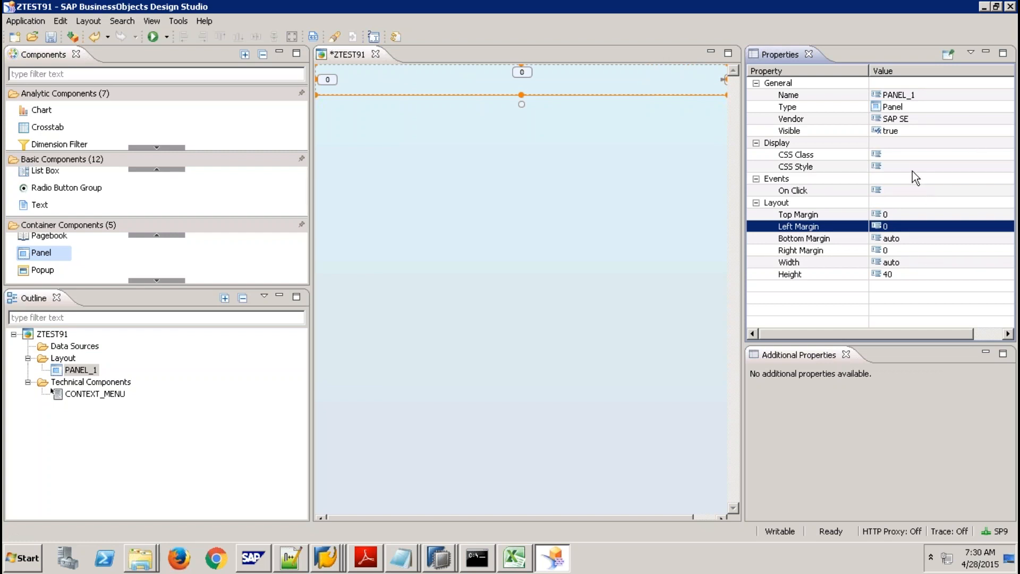
pyautogui.click(400, 559)
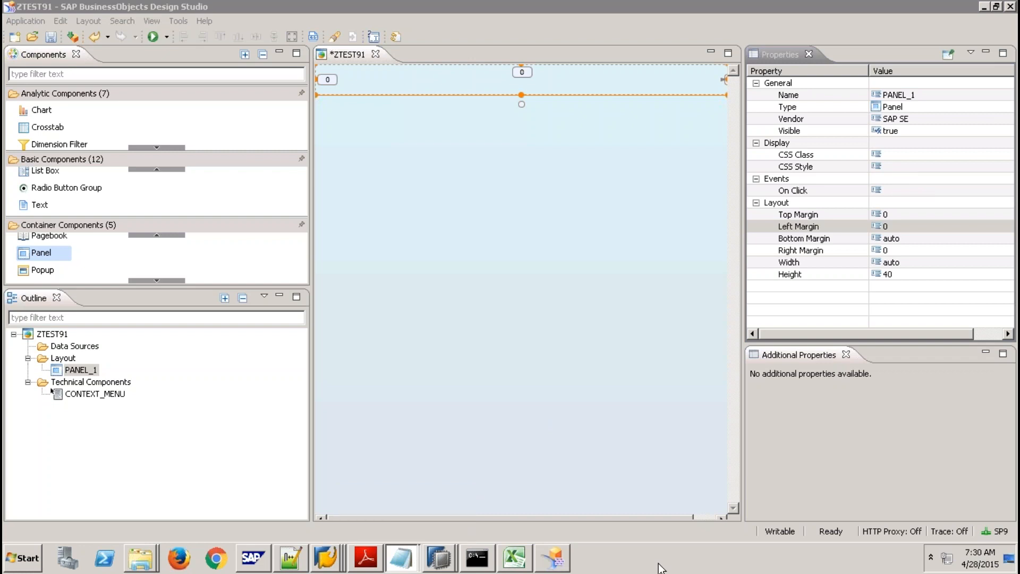
# Open mycssfile from the Desktop in Notepad, then minimize the remote session.
pyautogui.moveTo(140, 558)
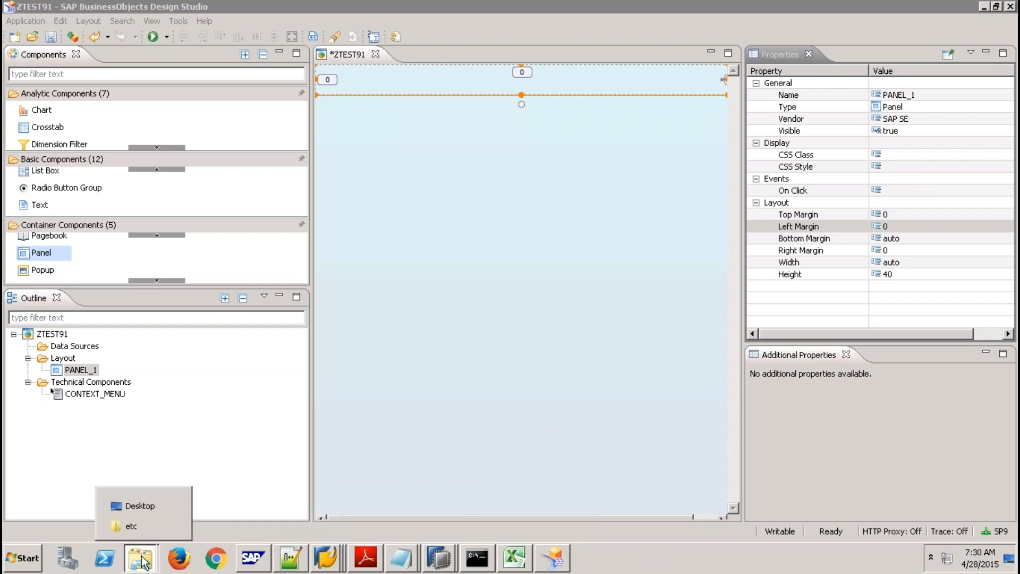
pyautogui.click(140, 507)
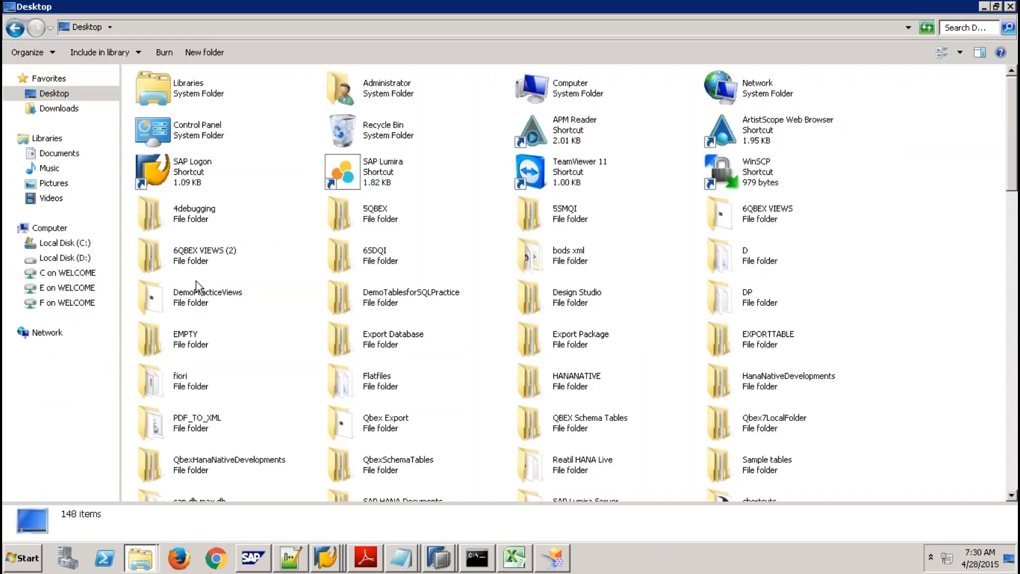
pyautogui.click(394, 296)
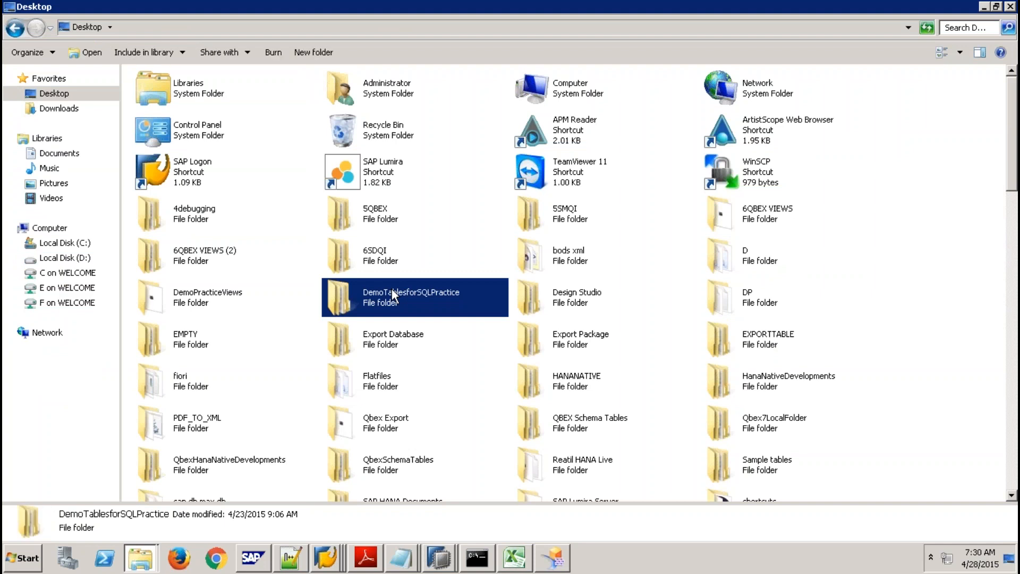
pyautogui.press('m')
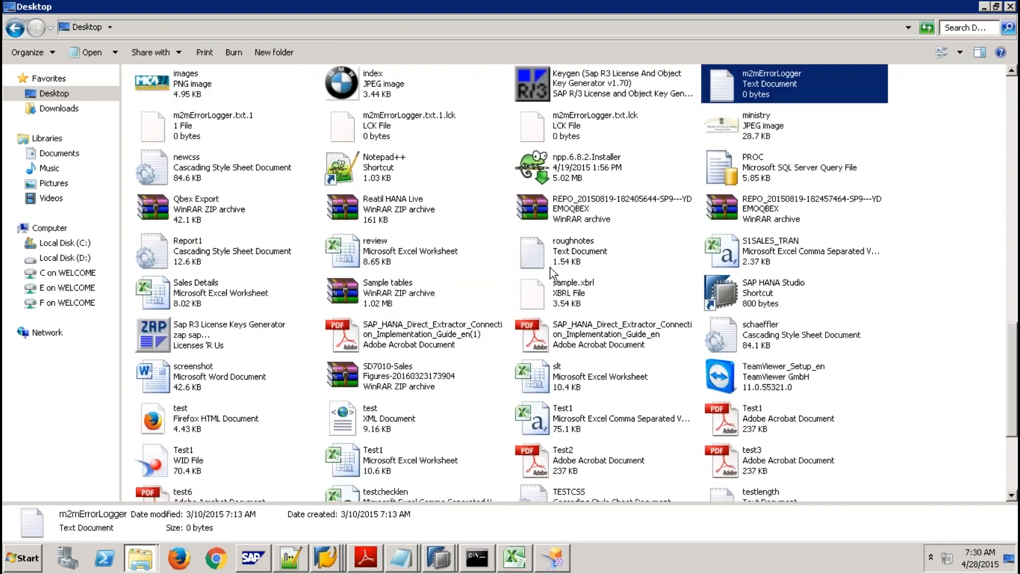
pyautogui.press('m')
pyautogui.press('m')
pyautogui.press('m')
pyautogui.press('m')
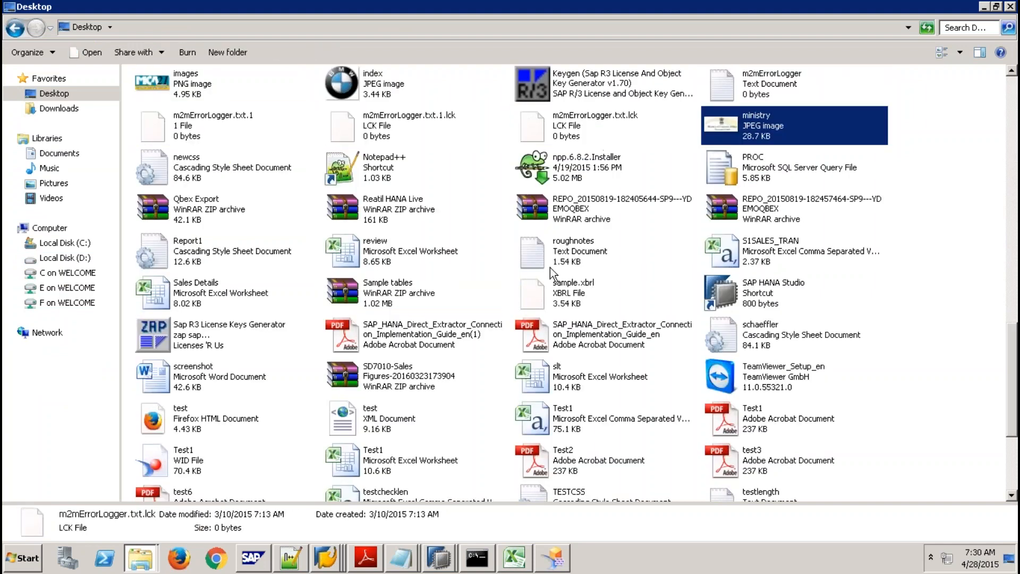
pyautogui.press('m')
pyautogui.press('Return')
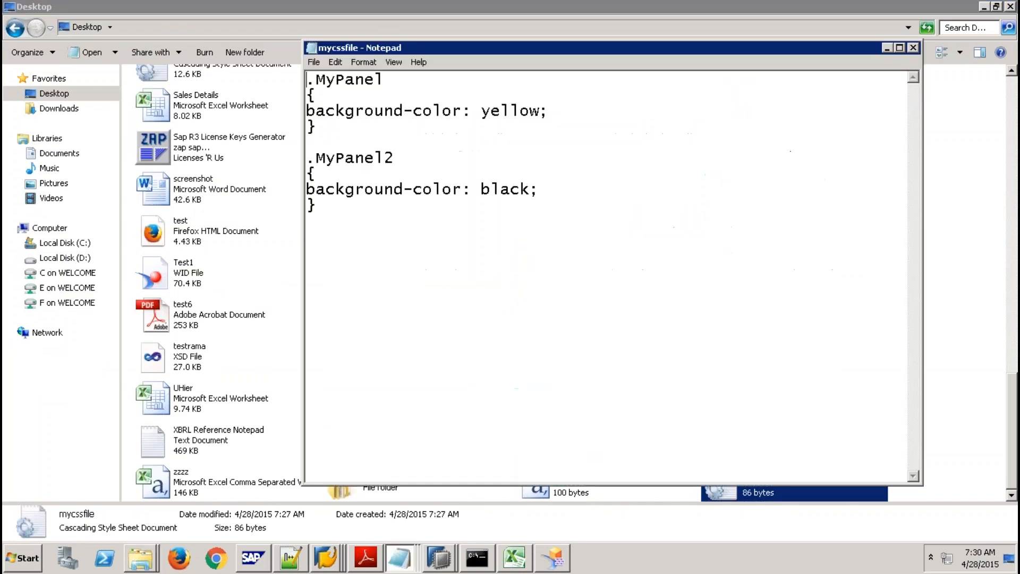
pyautogui.click(540, 111)
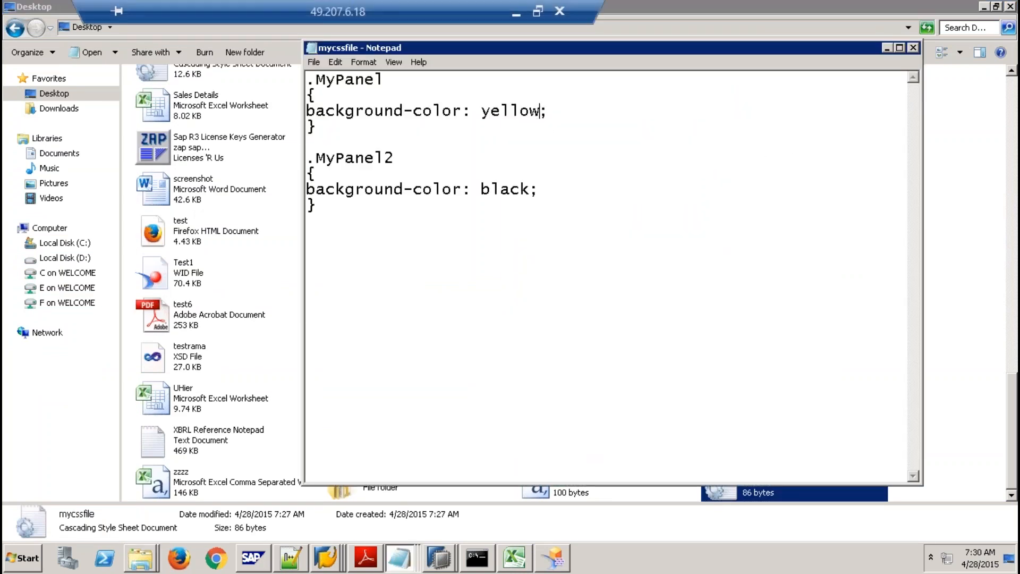
pyautogui.click(515, 16)
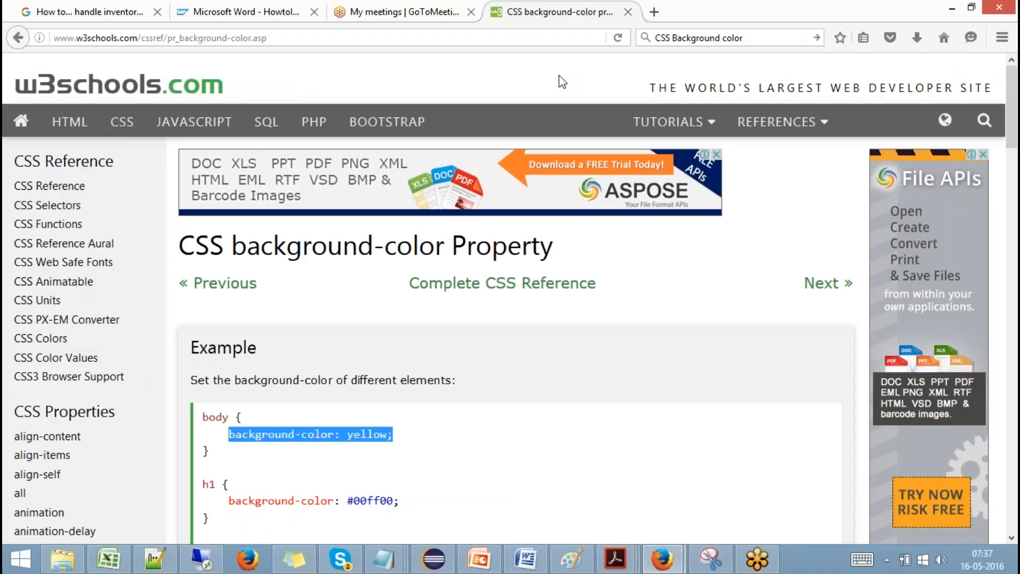
# Search for CSS hex color codes and open the W3Schools HTML Color Picker page.
pyautogui.click(743, 38)
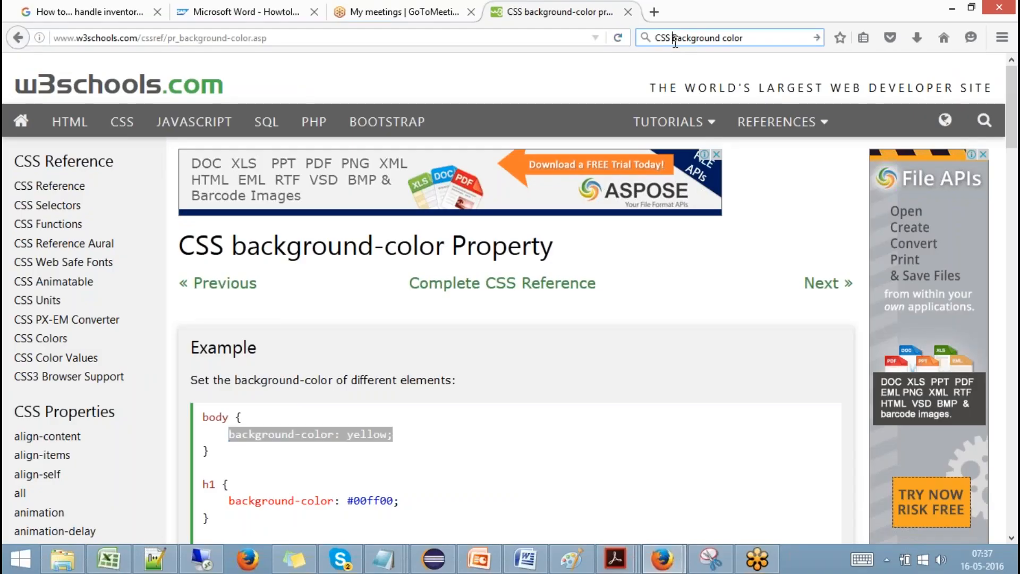
pyautogui.write('CSS hex')
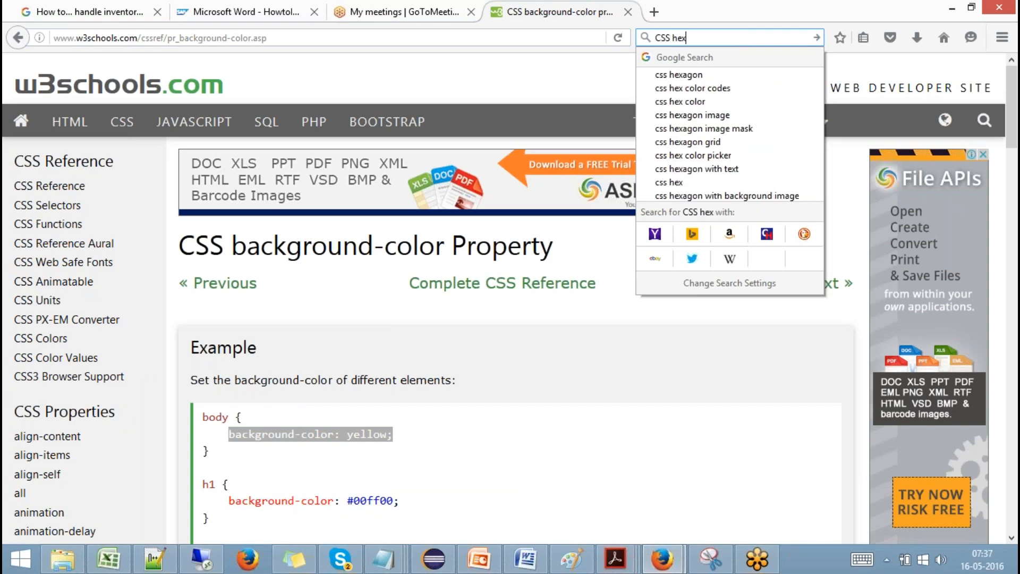
pyautogui.click(709, 91)
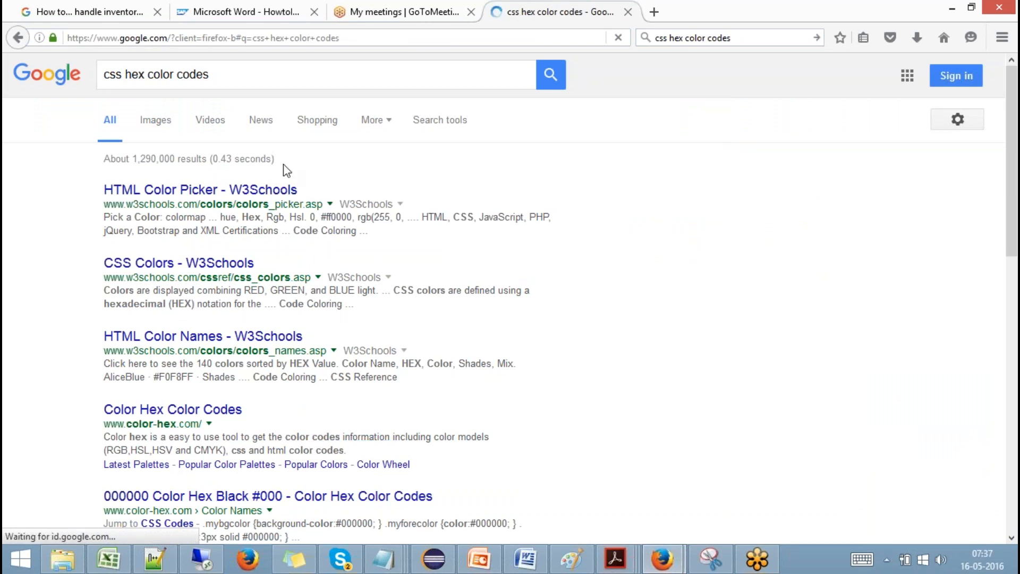
pyautogui.click(257, 191)
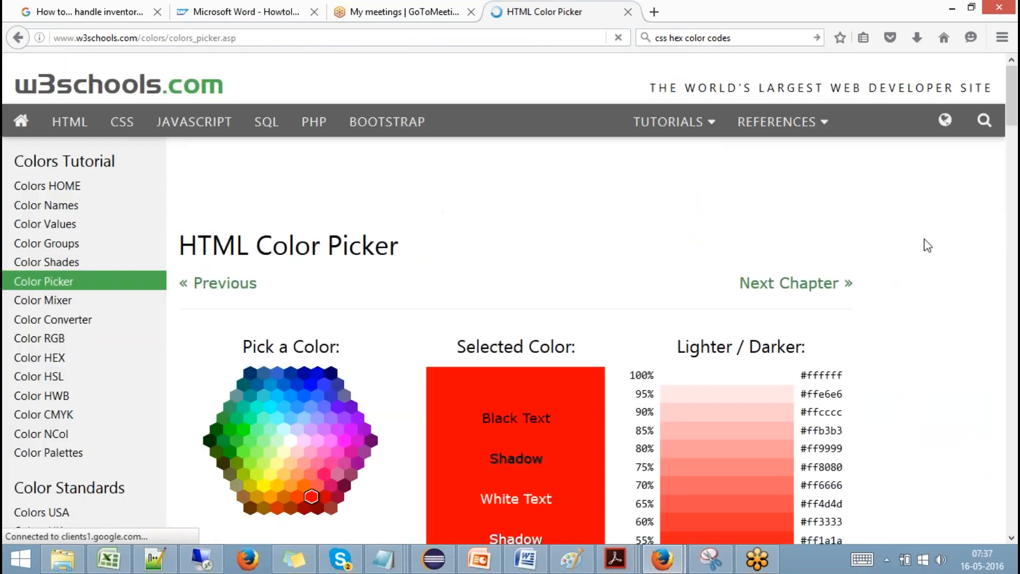
# Copy the grey code #808080 and select 'black' in mycssfile's .MyPanel2 rule.
pyautogui.moveTo(1012, 116); pyautogui.dragTo(1016, 341)
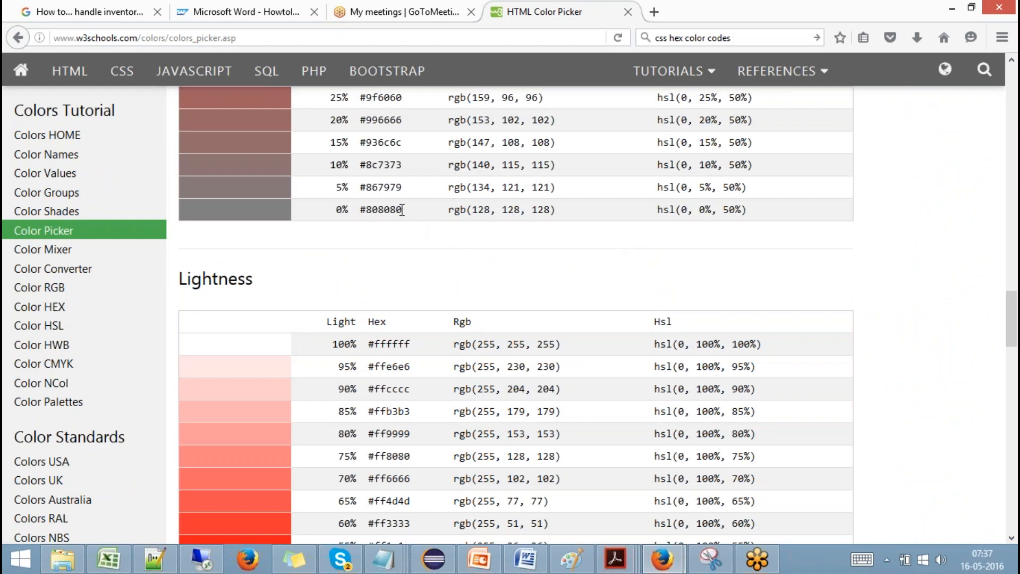
pyautogui.moveTo(402, 209); pyautogui.dragTo(360, 210)
pyautogui.hotkey('ctrl', 'c')
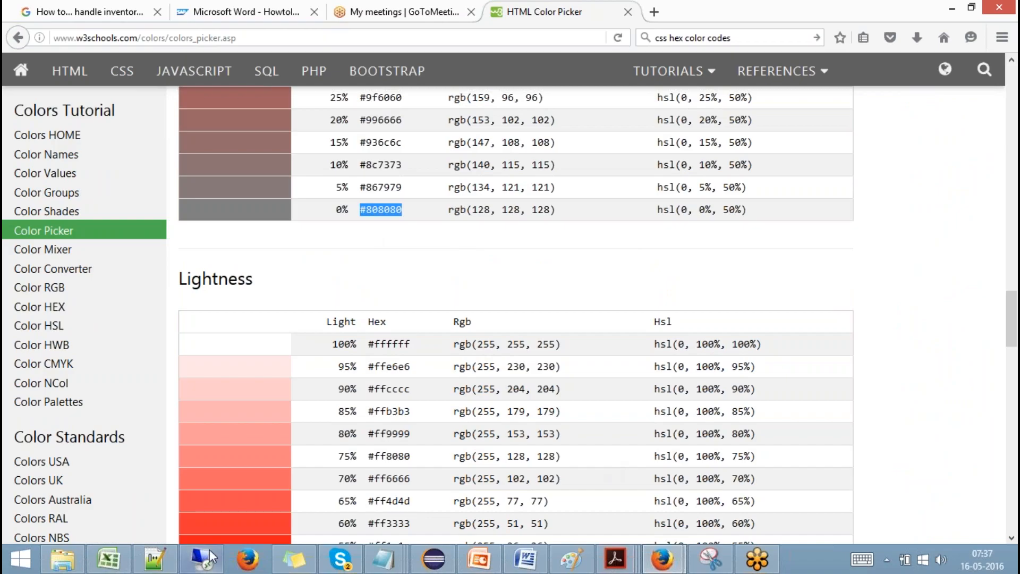
pyautogui.click(201, 558)
pyautogui.moveTo(529, 189); pyautogui.dragTo(479, 191)
# Paste #808080 over black in the .MyPanel2 rule and save mycssfile.
pyautogui.hotkey('ctrl', 'v')
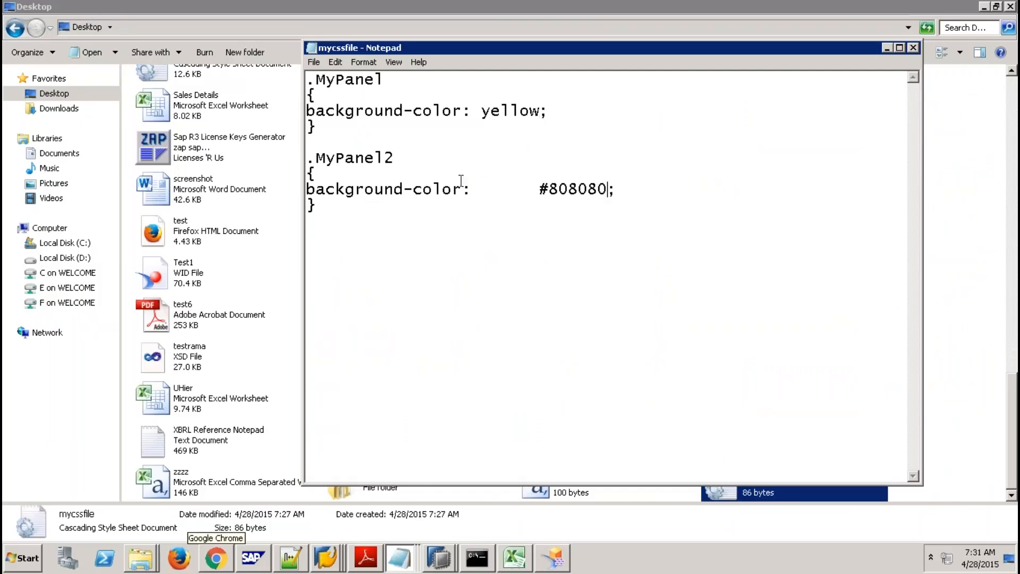
pyautogui.click(313, 61)
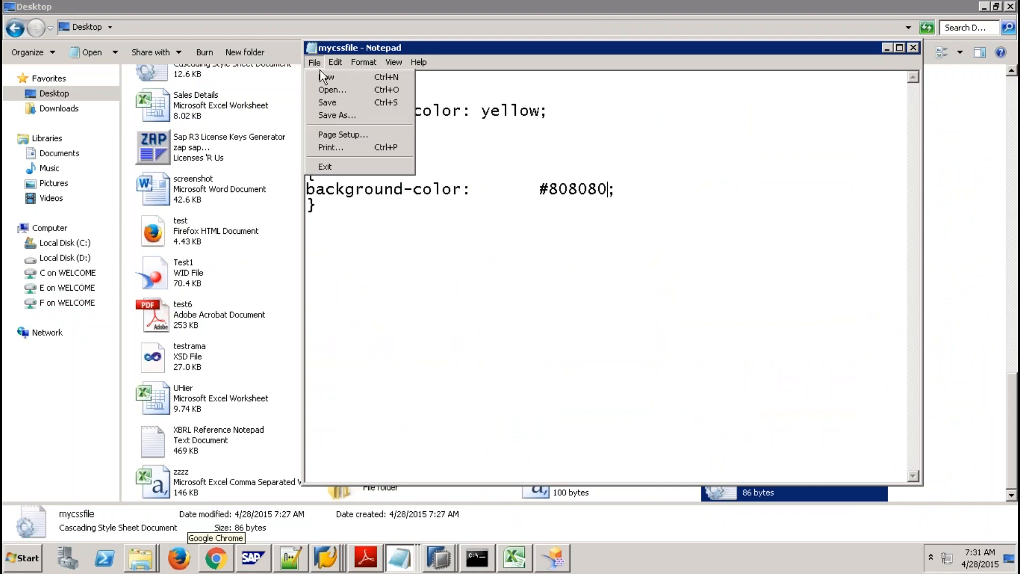
pyautogui.click(346, 102)
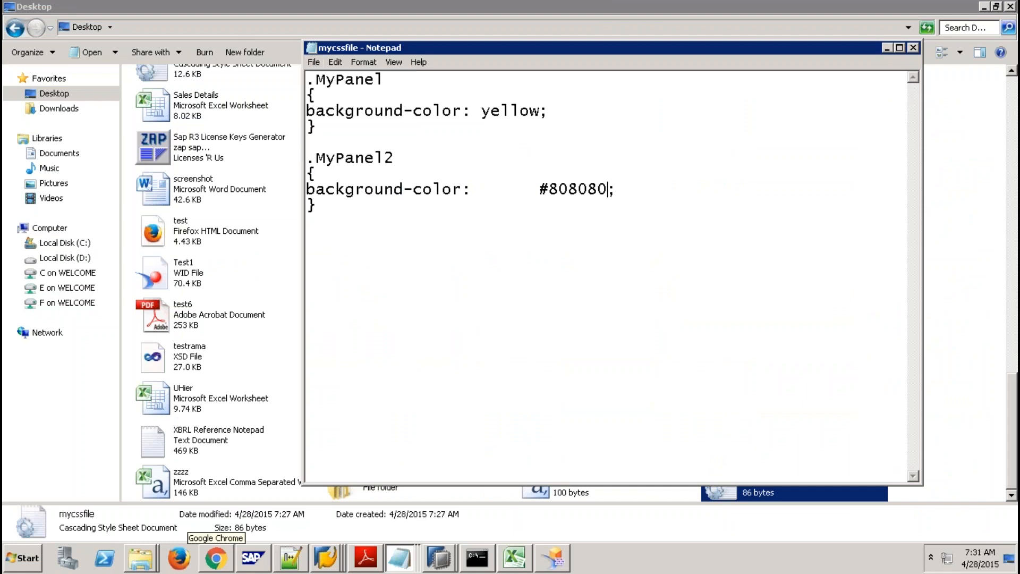
pyautogui.click(973, 180)
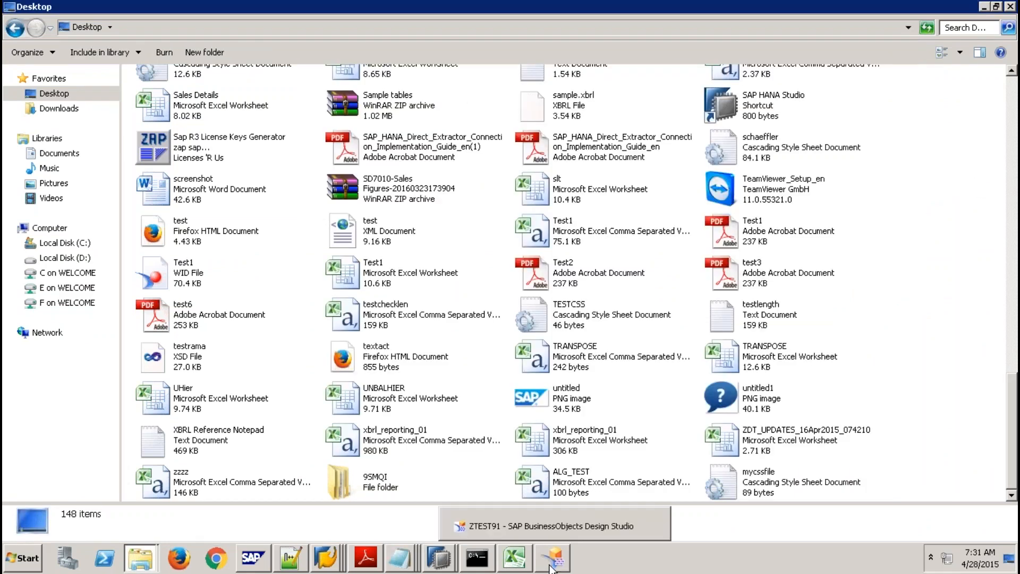
pyautogui.click(552, 558)
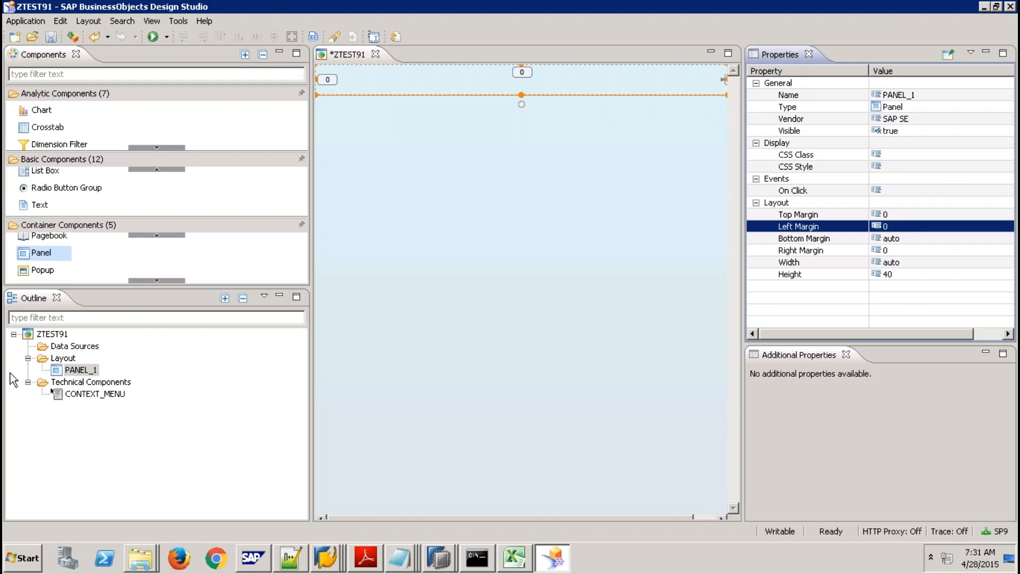
# Re-upload the edited mycssfile.css as ZTEST91's custom CSS.
pyautogui.click(63, 337)
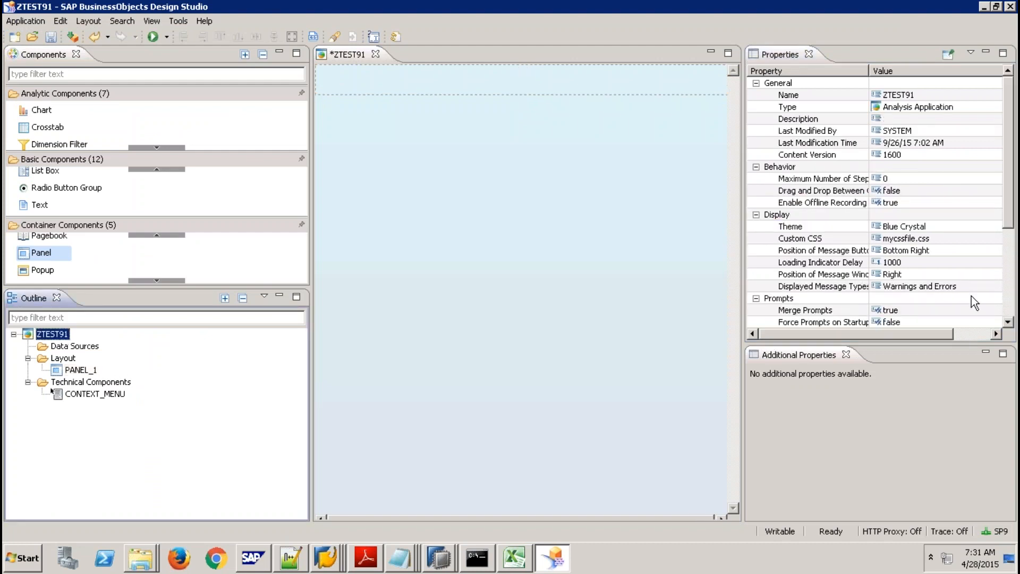
pyautogui.click(957, 239)
pyautogui.click(995, 240)
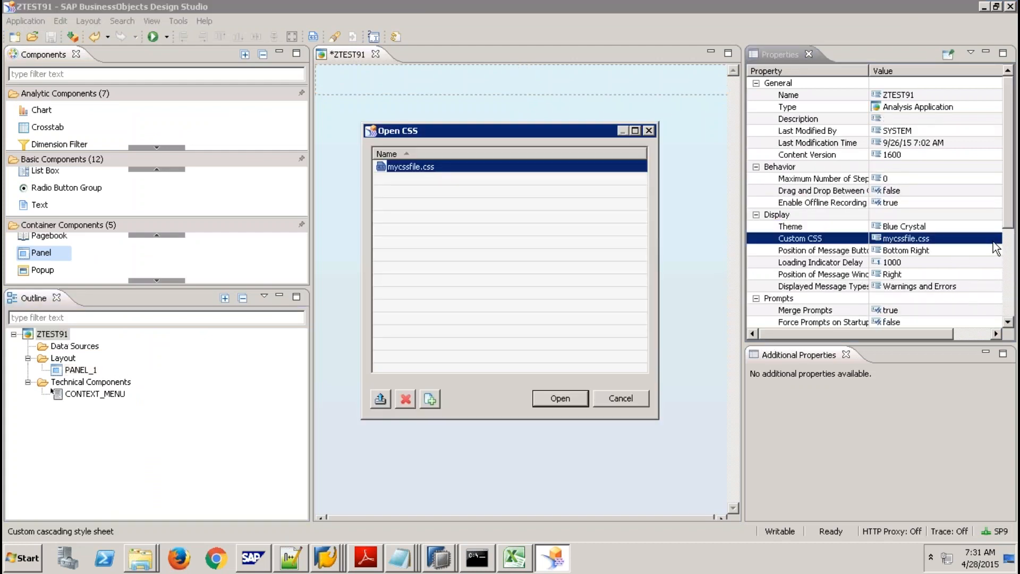
pyautogui.click(380, 399)
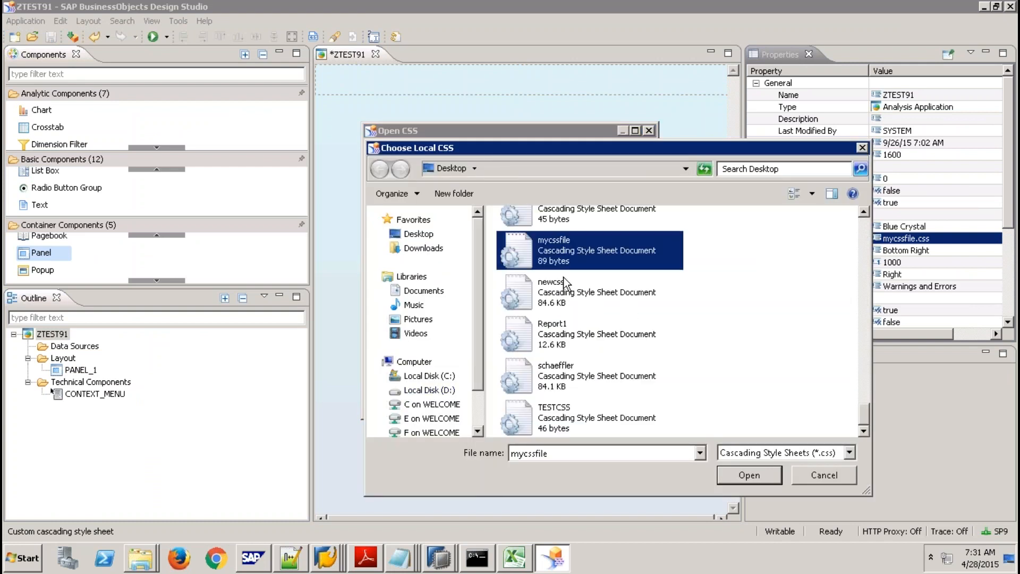
pyautogui.doubleClick(578, 269)
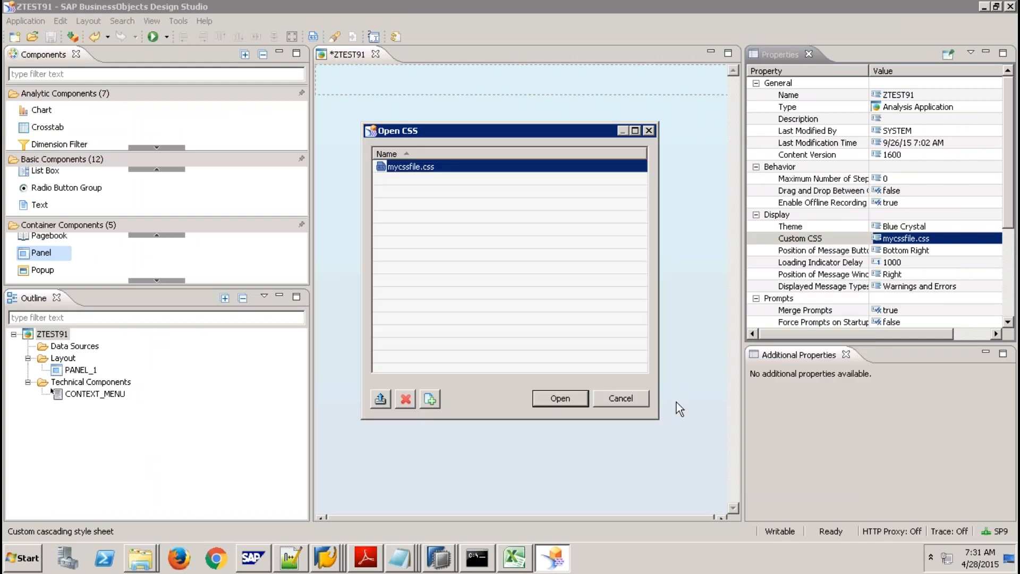
pyautogui.click(548, 398)
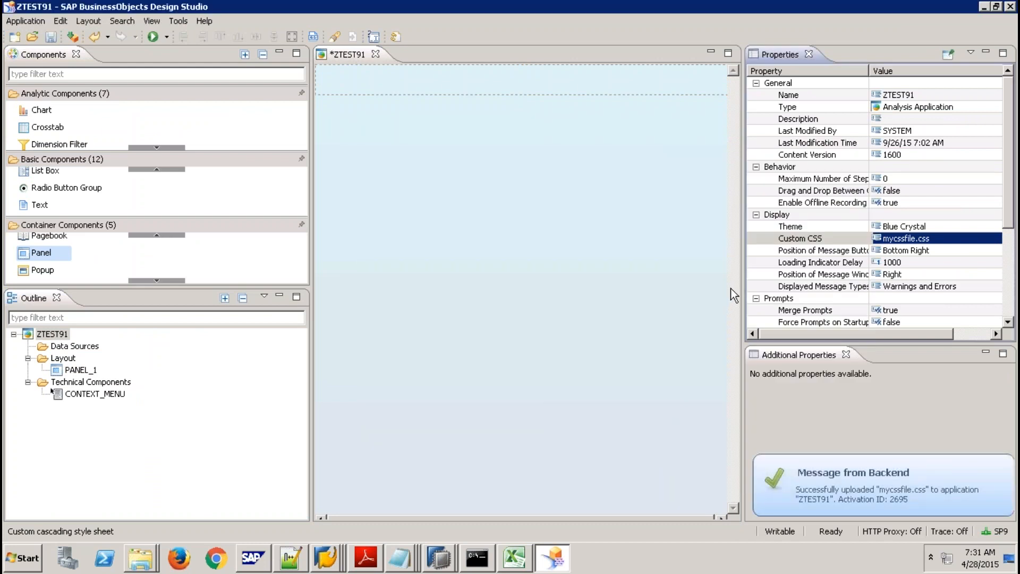
# Give PANEL_1 the CSS class MyPanel2.
pyautogui.click(515, 85)
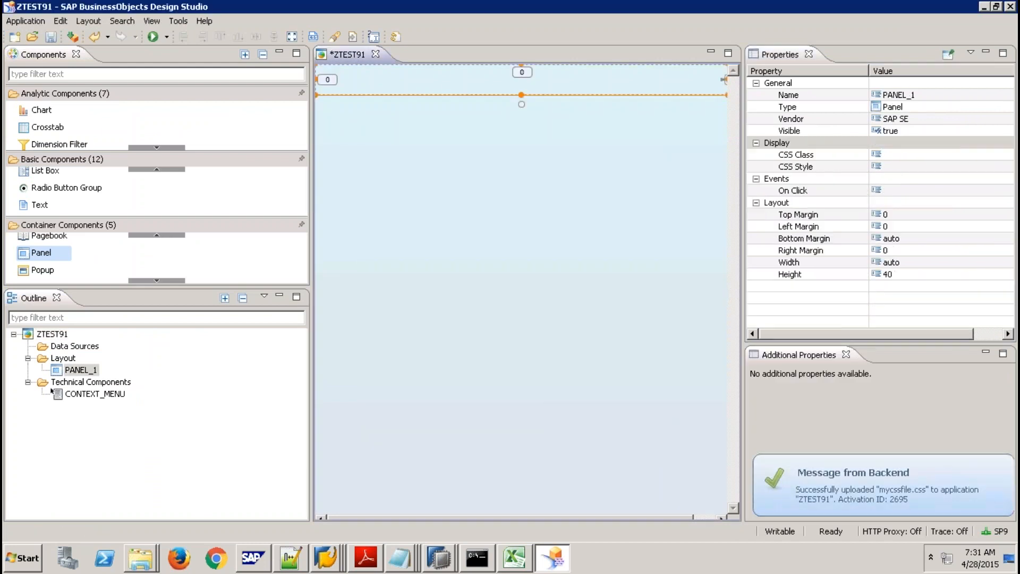
pyautogui.click(906, 155)
pyautogui.write('My')
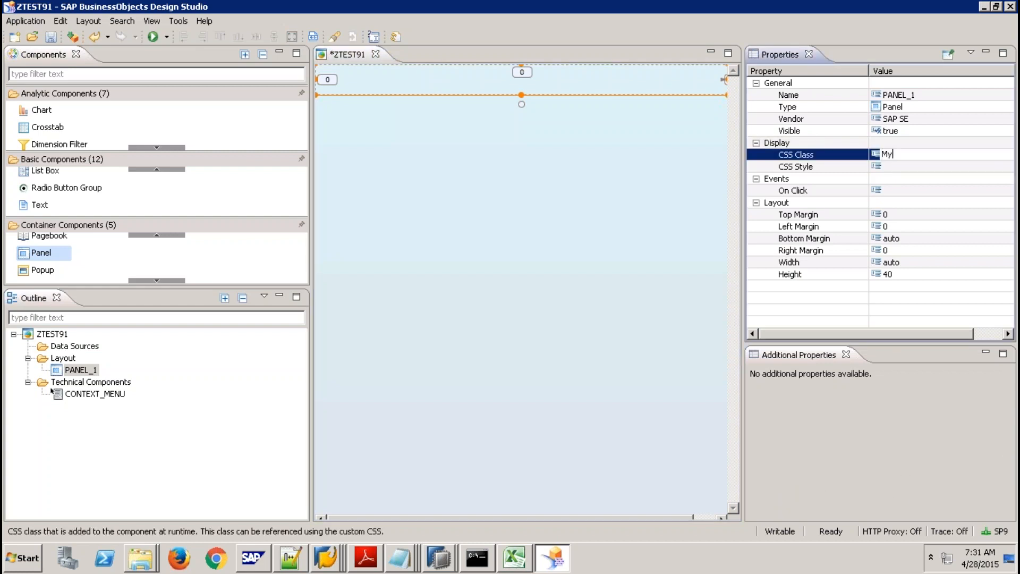
pyautogui.write('Panel2')
pyautogui.press('Return')
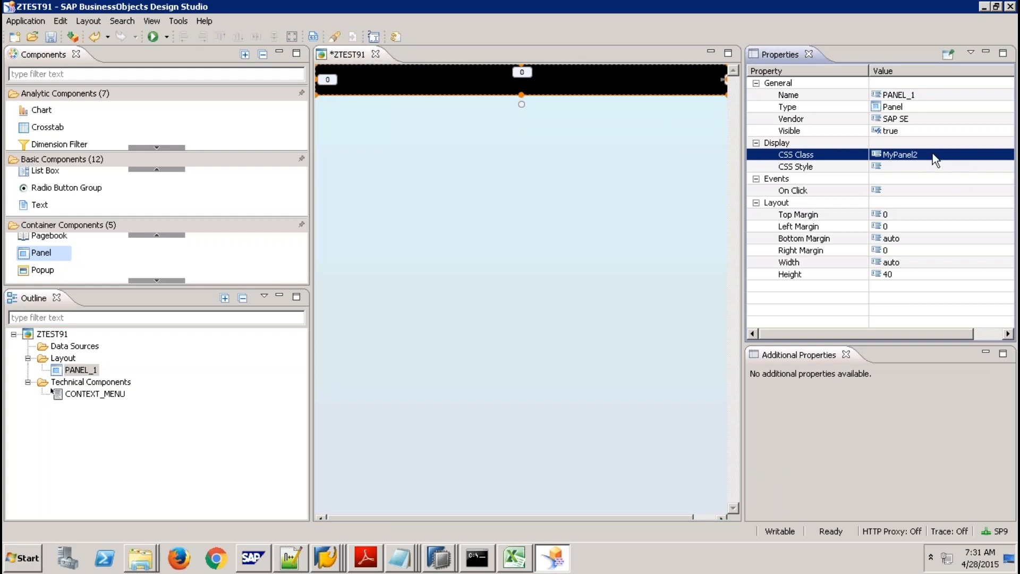
# Save mycssfile again in Notepad with .MyPanel2 at #808080, then return to Design Studio.
pyautogui.click(398, 566)
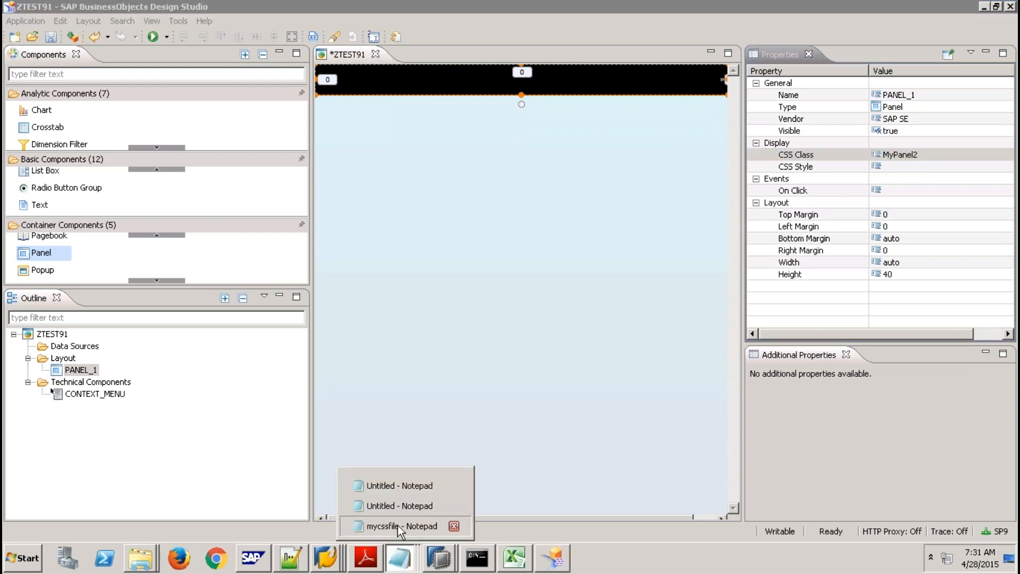
pyautogui.click(398, 525)
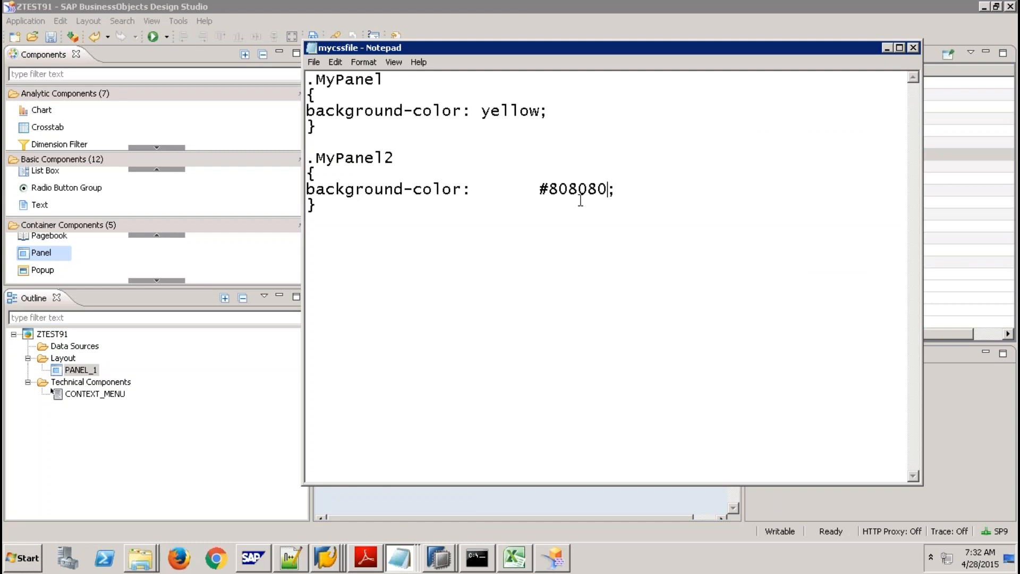
pyautogui.moveTo(515, 4)
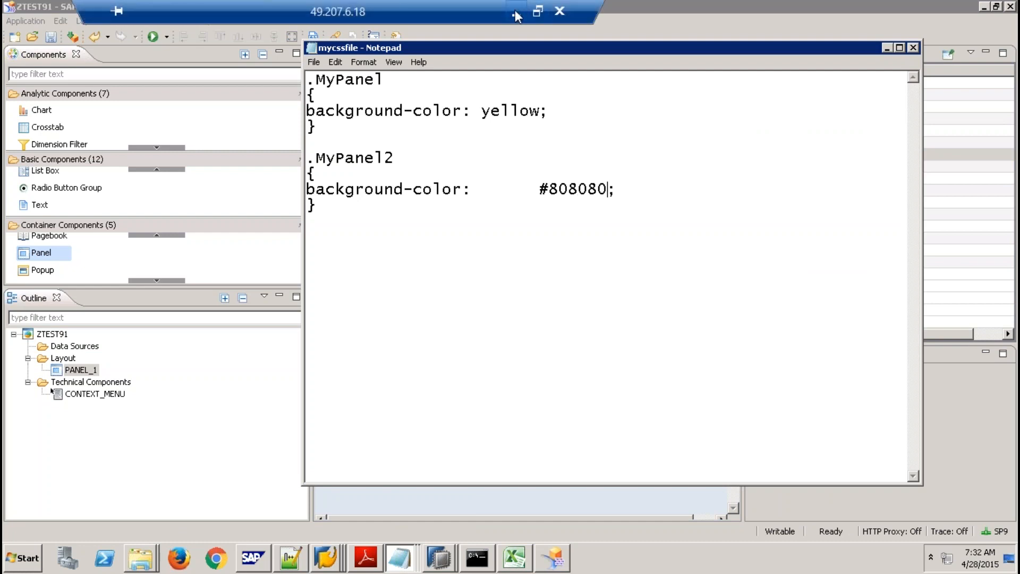
pyautogui.click(316, 62)
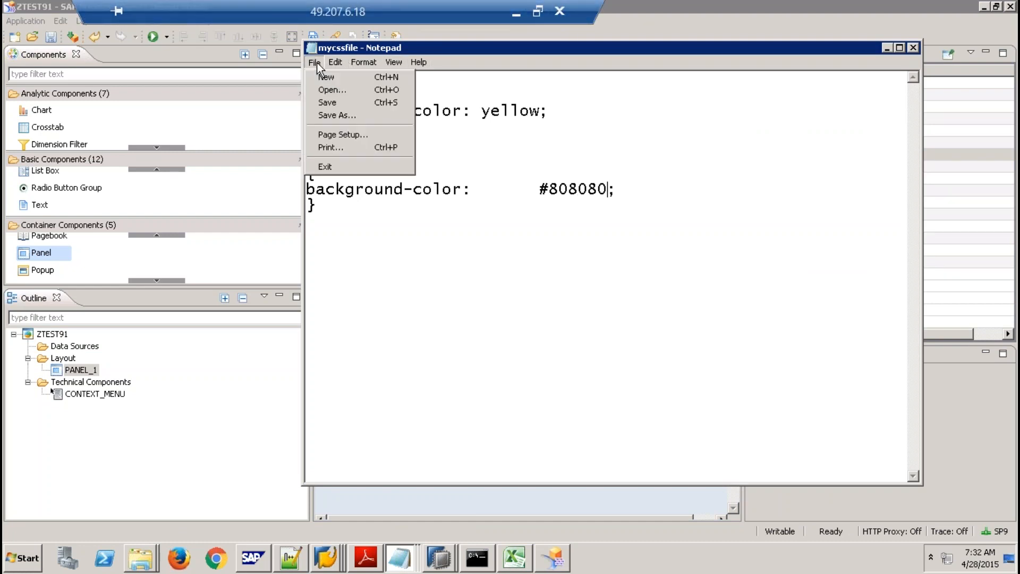
pyautogui.click(334, 102)
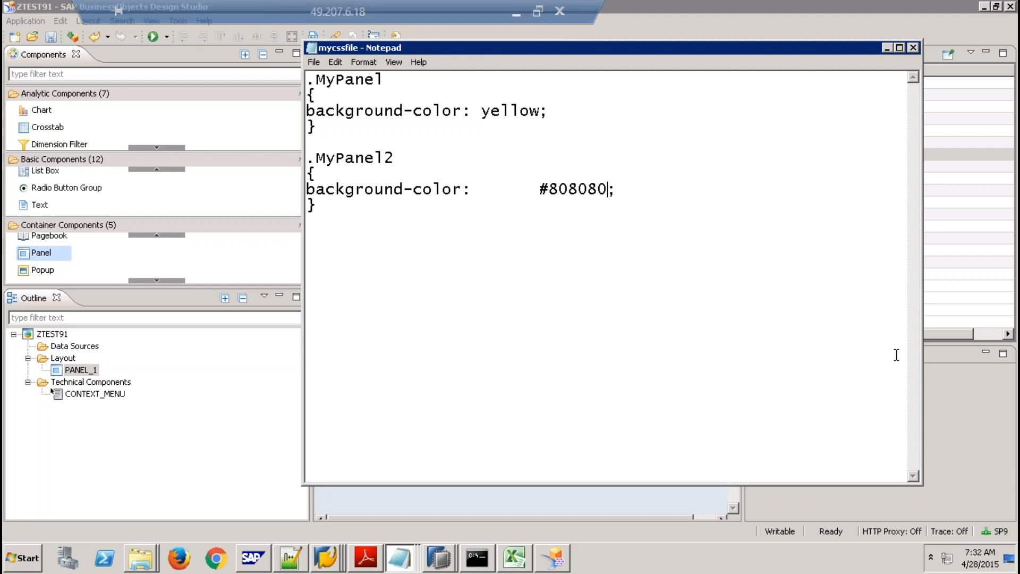
pyautogui.click(1014, 410)
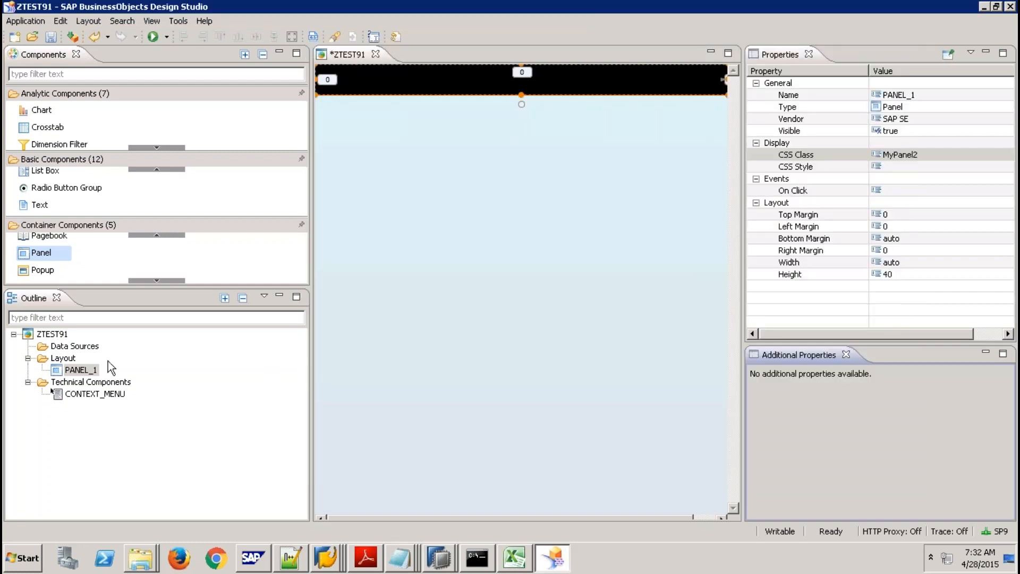
# Upload mycssfile.css from the Desktop again as ZTEST91's custom CSS.
pyautogui.click(58, 335)
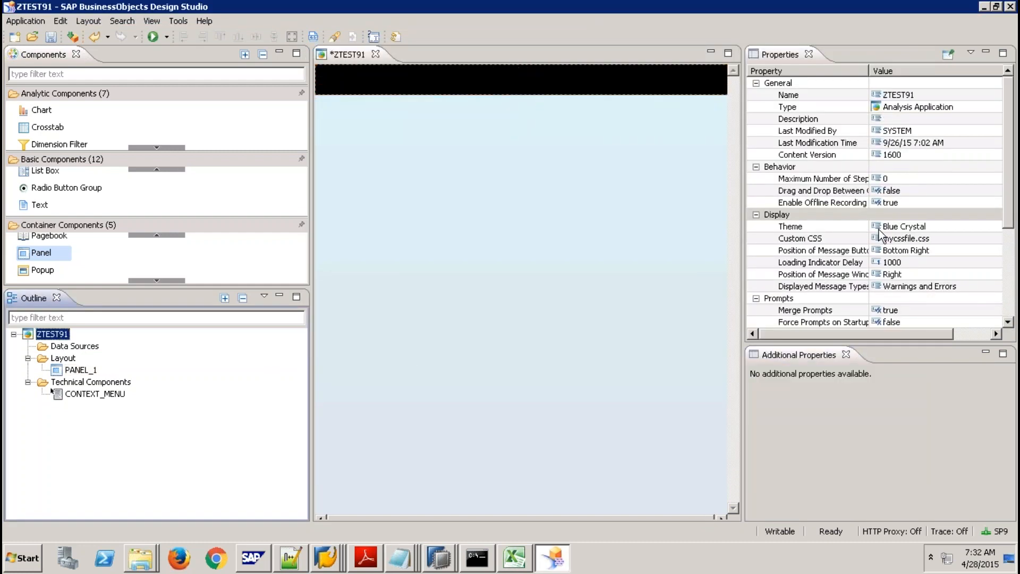
pyautogui.click(944, 244)
pyautogui.click(1003, 245)
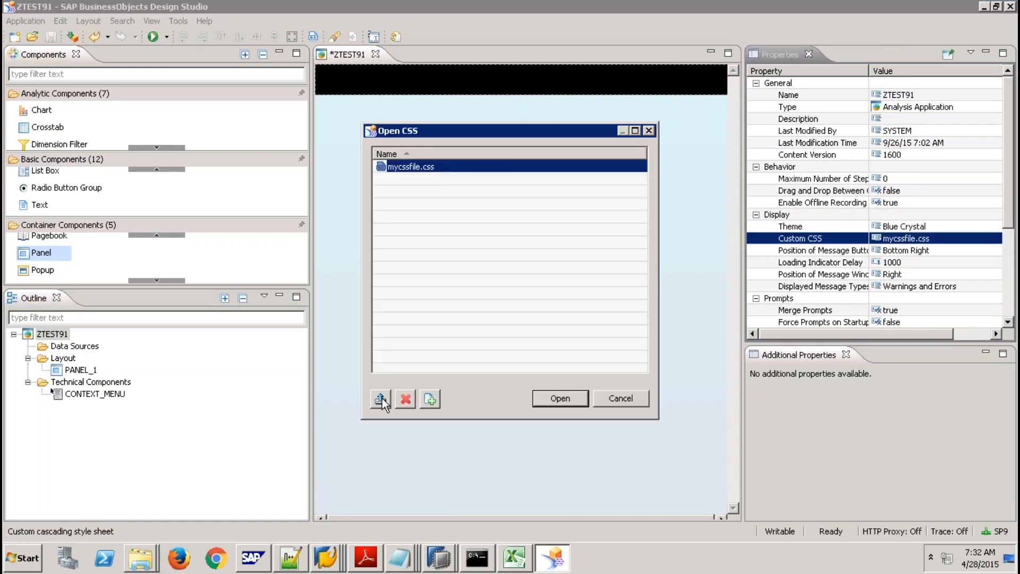
pyautogui.click(380, 398)
pyautogui.click(549, 311)
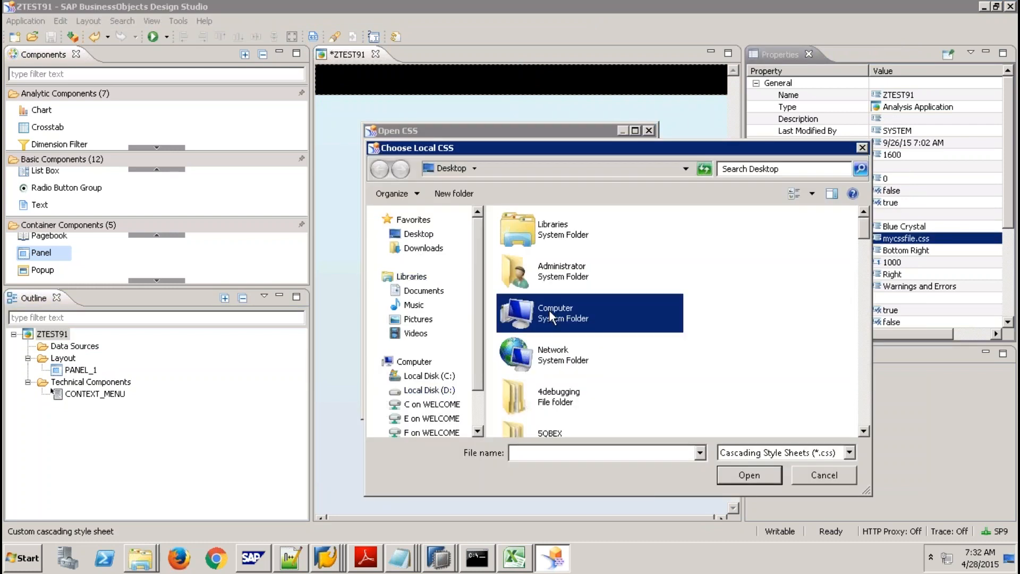
pyautogui.press('m')
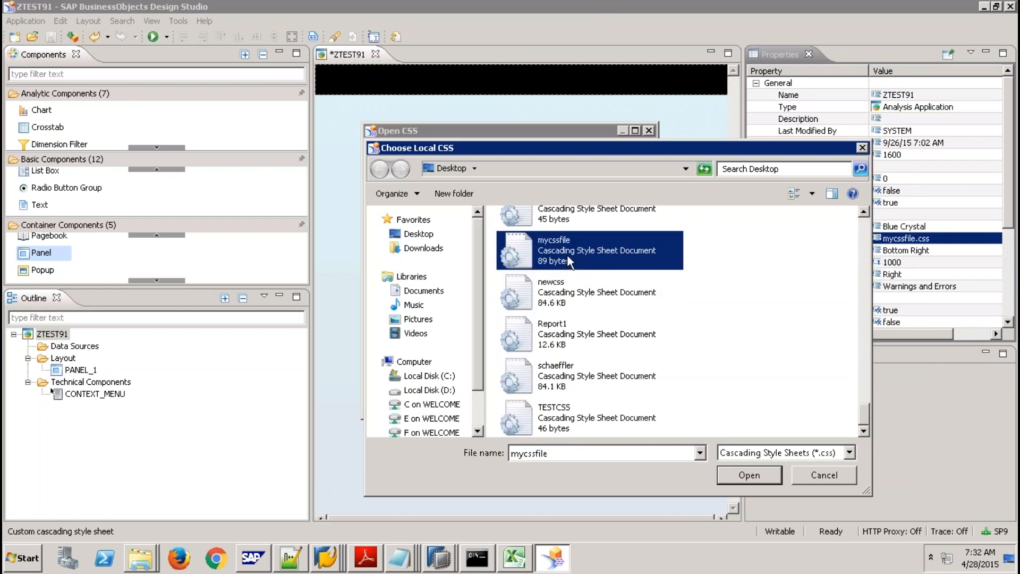
pyautogui.doubleClick(566, 255)
pyautogui.click(557, 397)
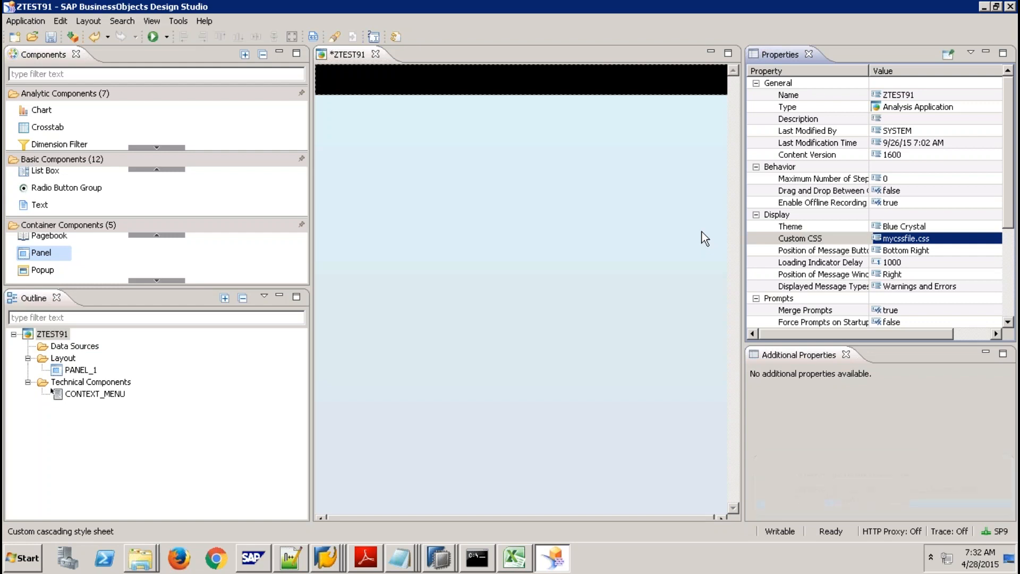
# Create a new custom.css stylesheet, then upload mycssfile alongside it.
pyautogui.click(957, 239)
pyautogui.click(988, 239)
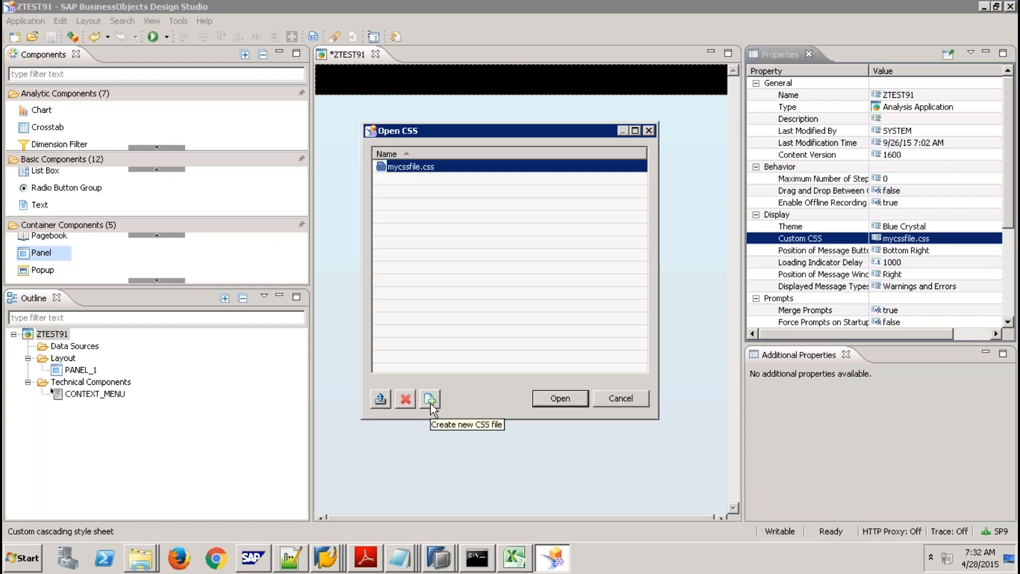
pyautogui.click(430, 403)
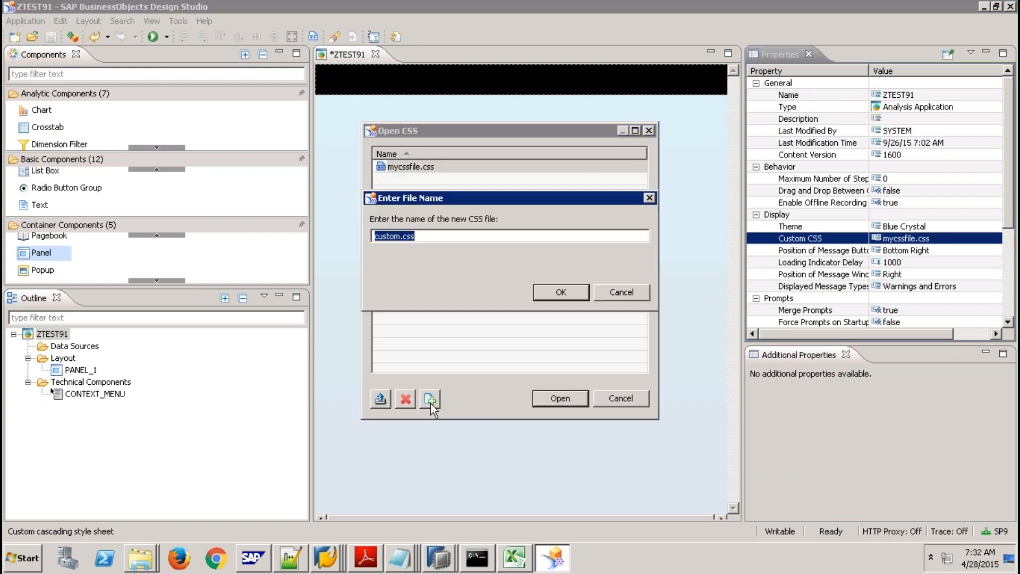
pyautogui.click(561, 292)
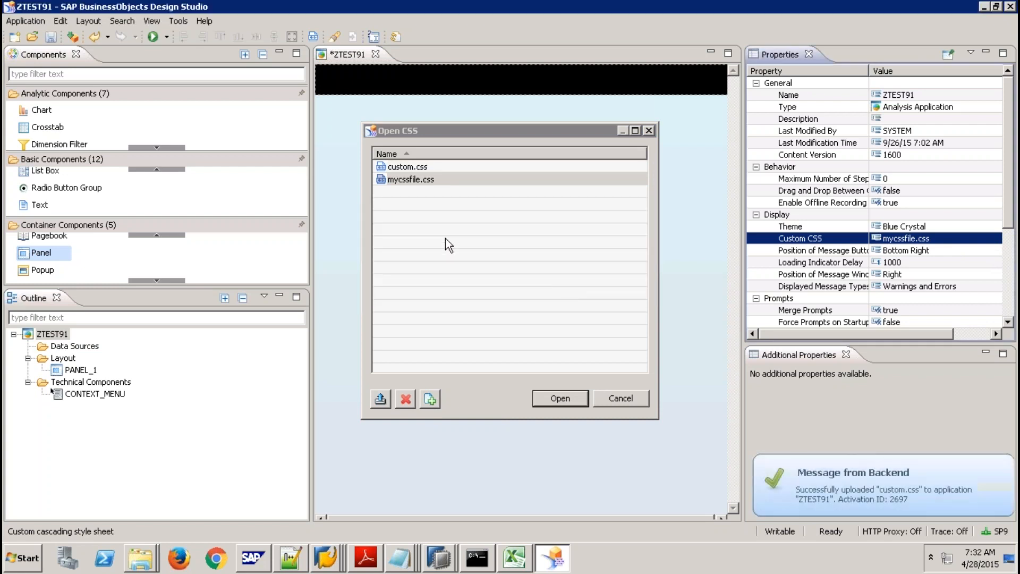
pyautogui.click(416, 168)
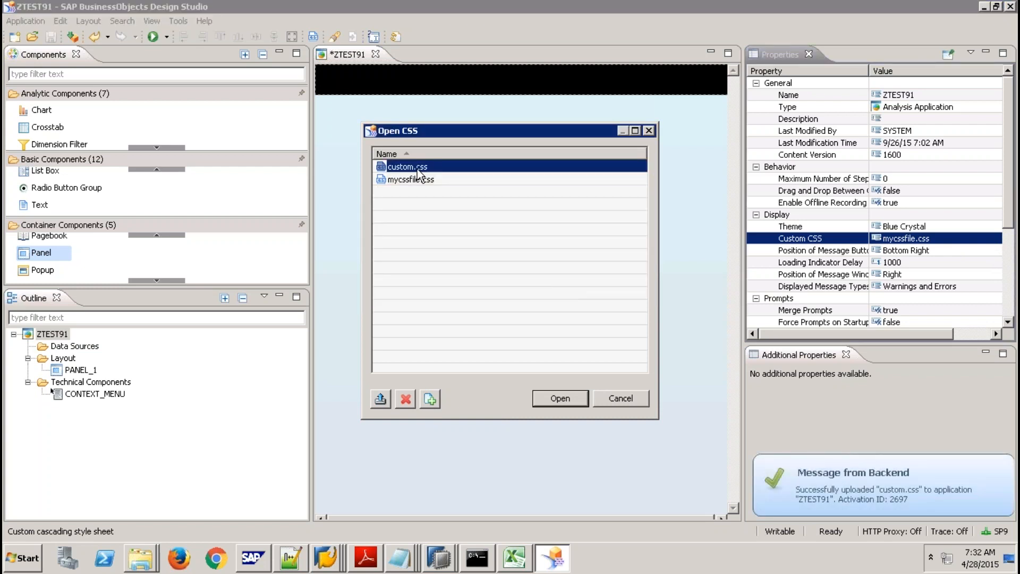
pyautogui.click(384, 397)
pyautogui.click(552, 276)
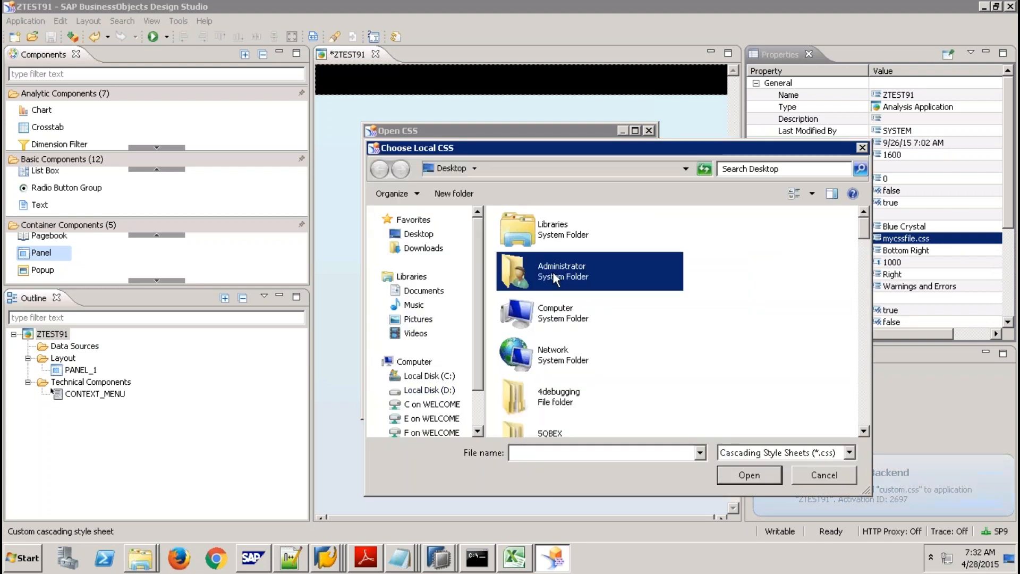
pyautogui.press('m')
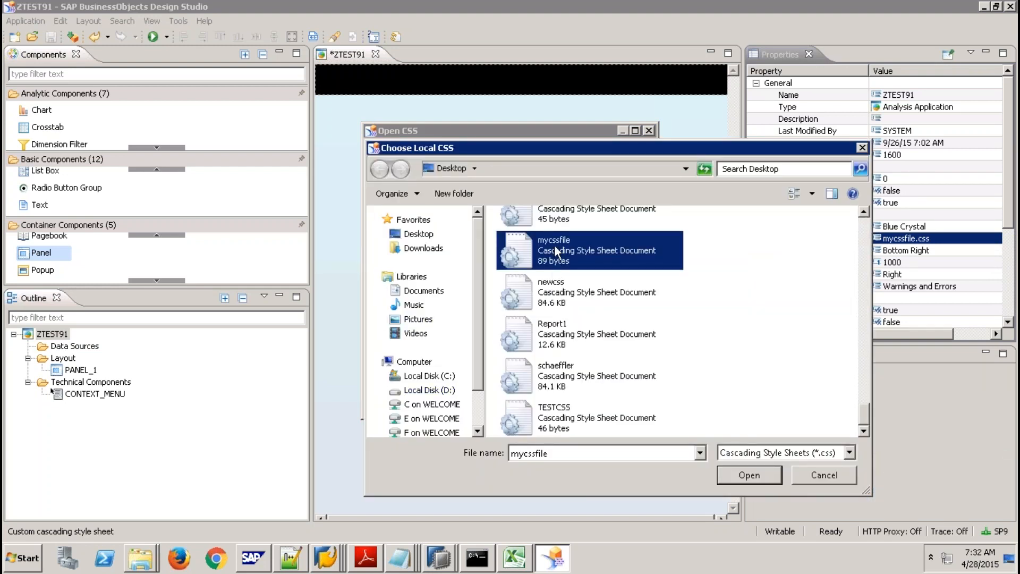
pyautogui.doubleClick(554, 244)
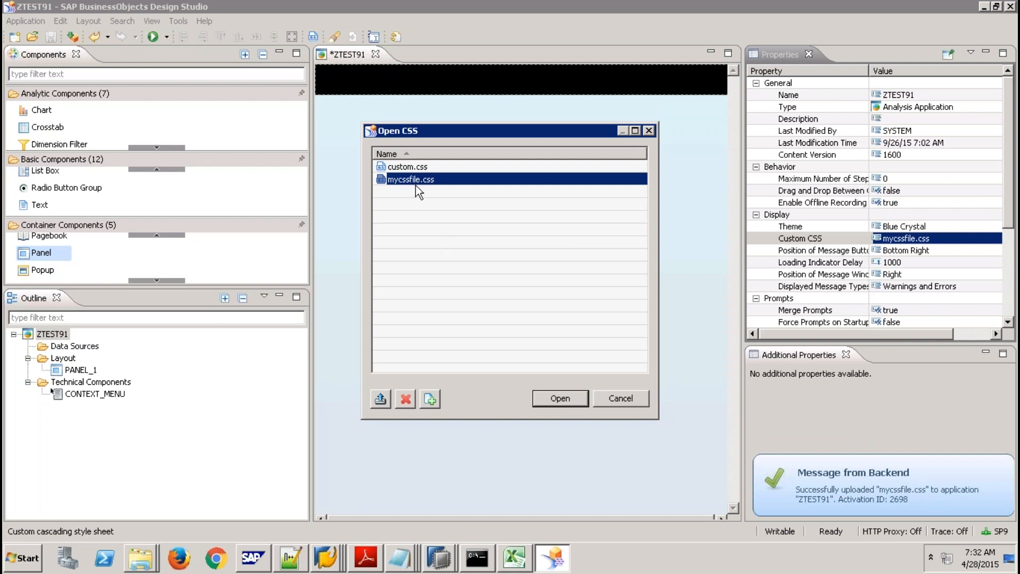
# Delete both the mycssfile.css and custom.css stylesheets from ZTEST91.
pyautogui.click(400, 400)
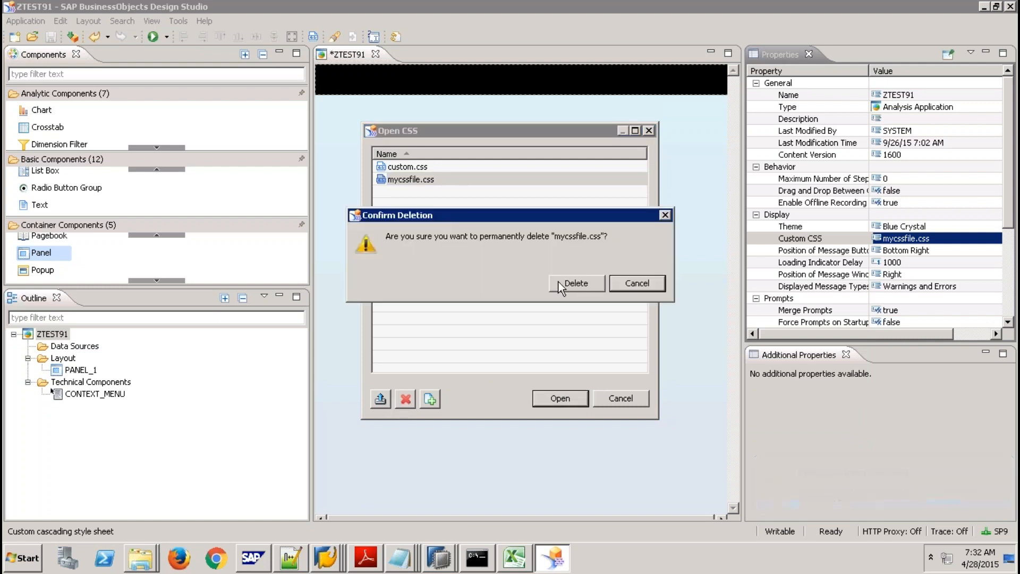
pyautogui.click(573, 281)
pyautogui.click(422, 168)
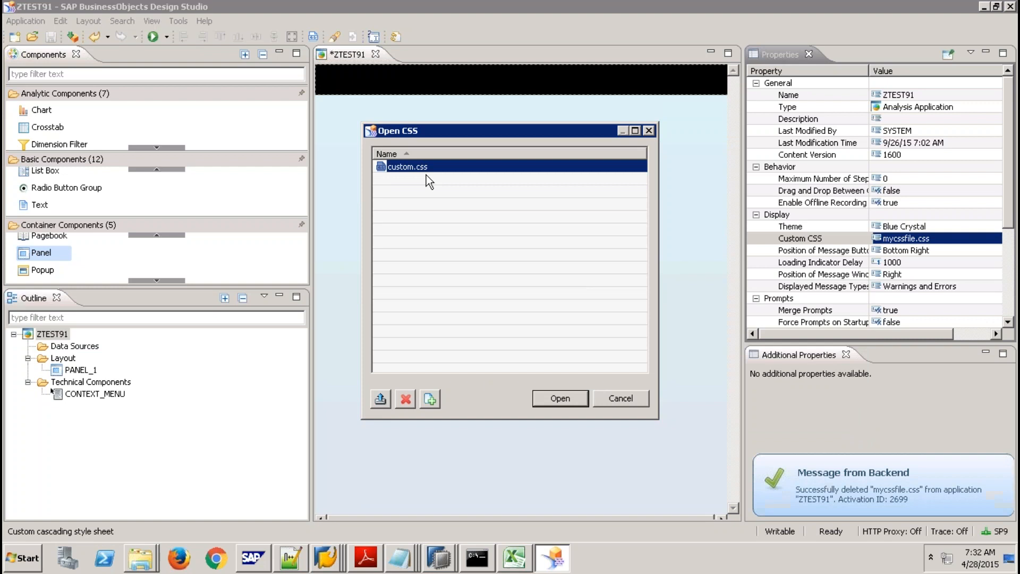
pyautogui.click(410, 398)
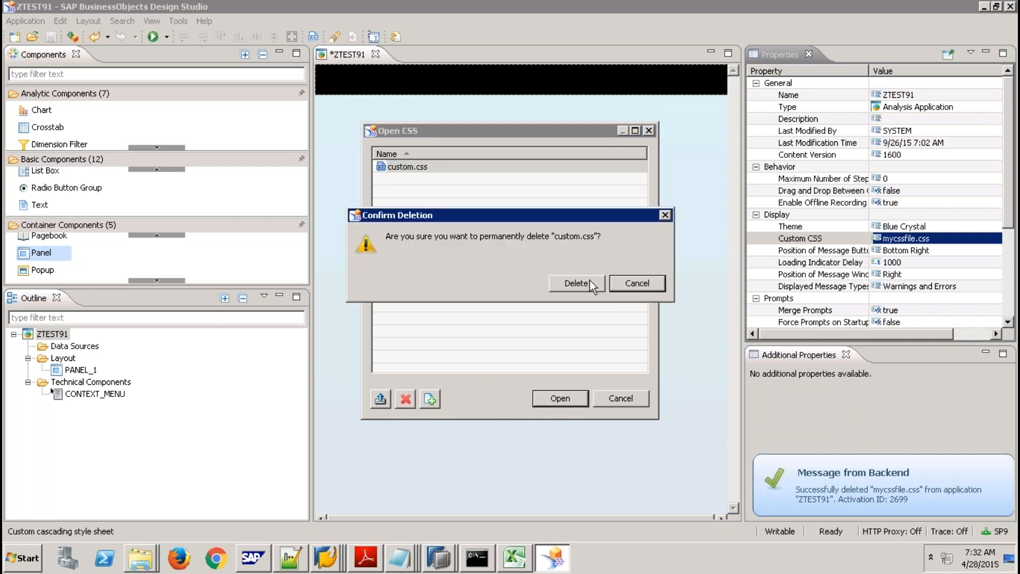
pyautogui.click(577, 282)
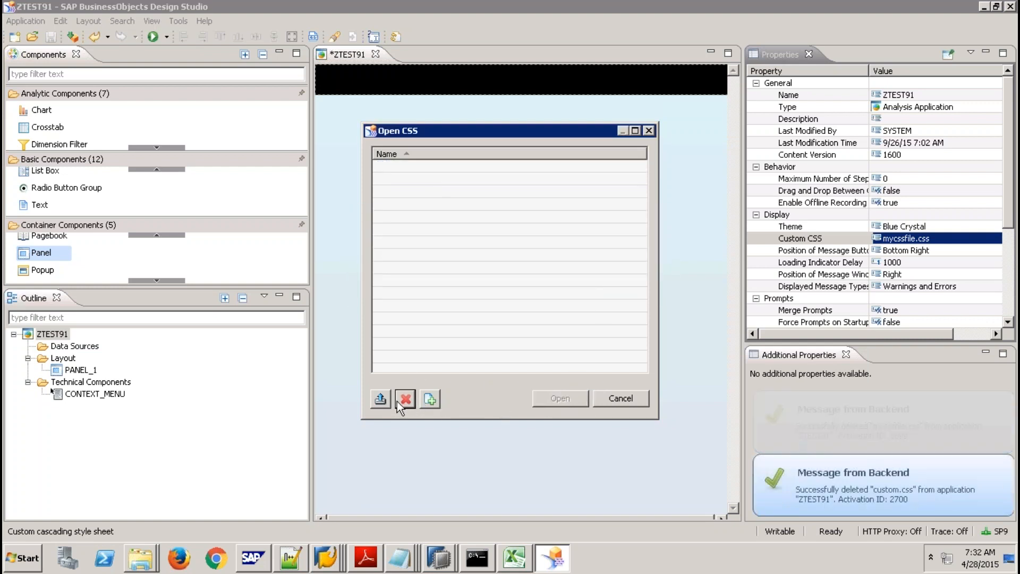
# Upload mycssfile from the Desktop and apply it as the only custom CSS.
pyautogui.click(380, 398)
pyautogui.click(563, 234)
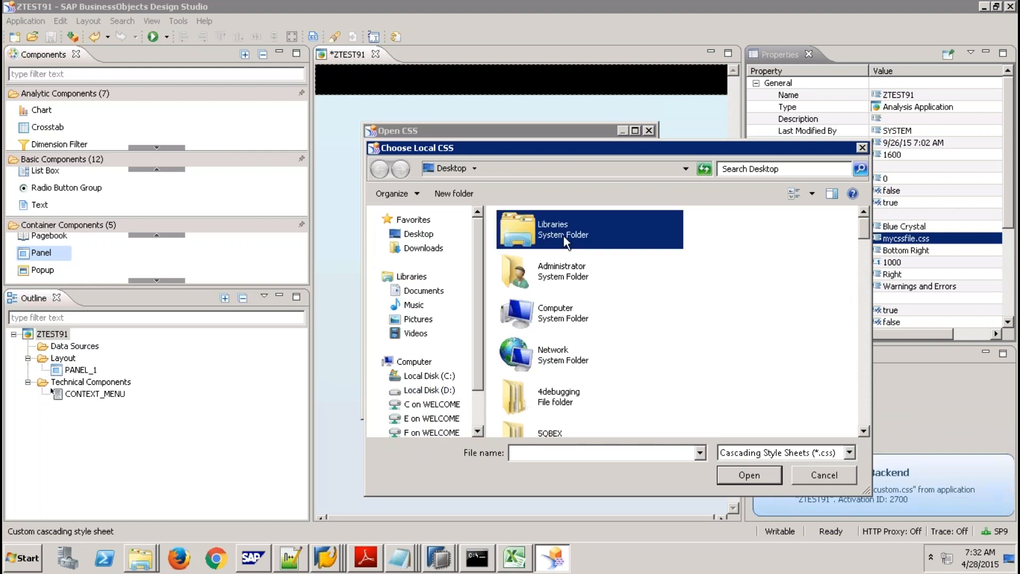
pyautogui.scroll(-5, 563, 235)
pyautogui.click(564, 234)
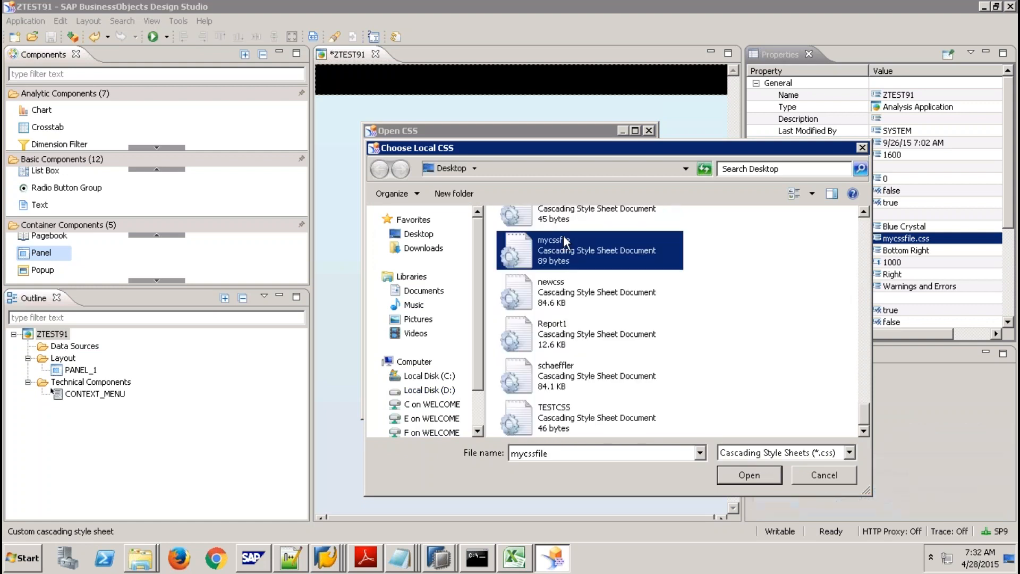
pyautogui.click(749, 470)
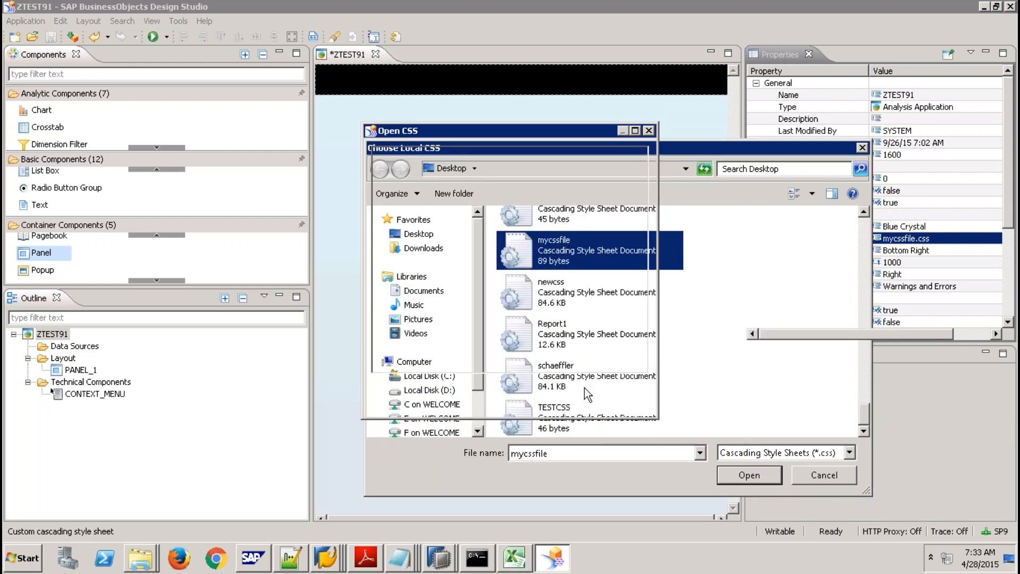
pyautogui.click(558, 398)
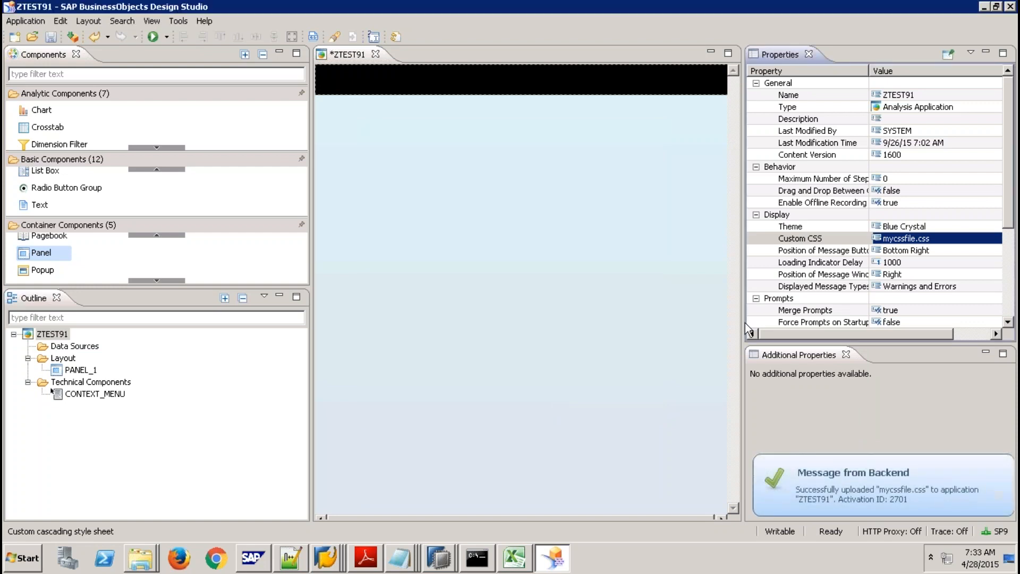
# Select the header panel PANEL_1 and clear its MyPanel2 CSS class.
pyautogui.click(626, 79)
pyautogui.click(932, 154)
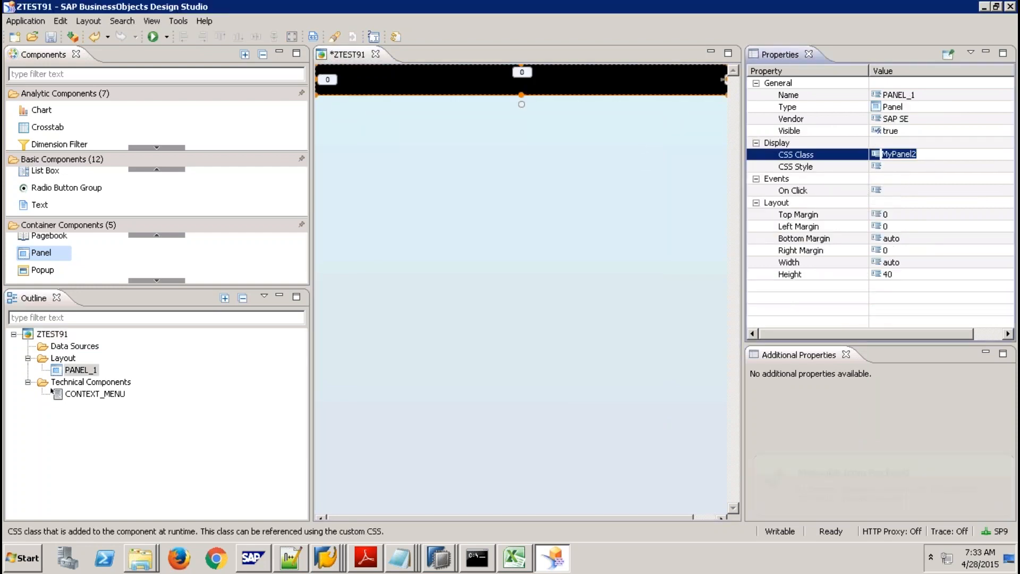
pyautogui.press('Delete')
# Copy 'background-color: #808080;' from Notepad into PANEL_1's CSS Style and apply it.
pyautogui.click(916, 168)
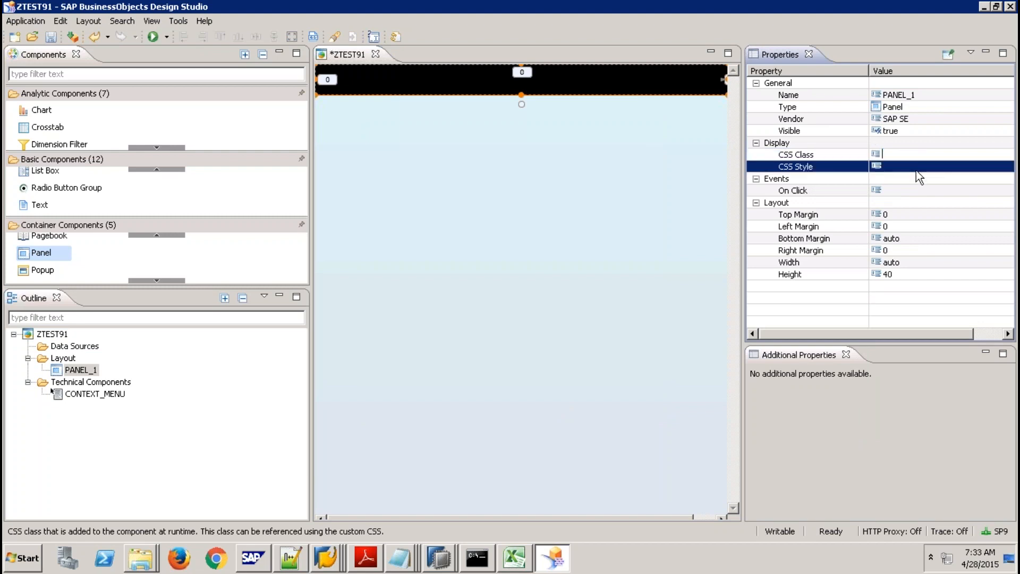
pyautogui.click(1005, 167)
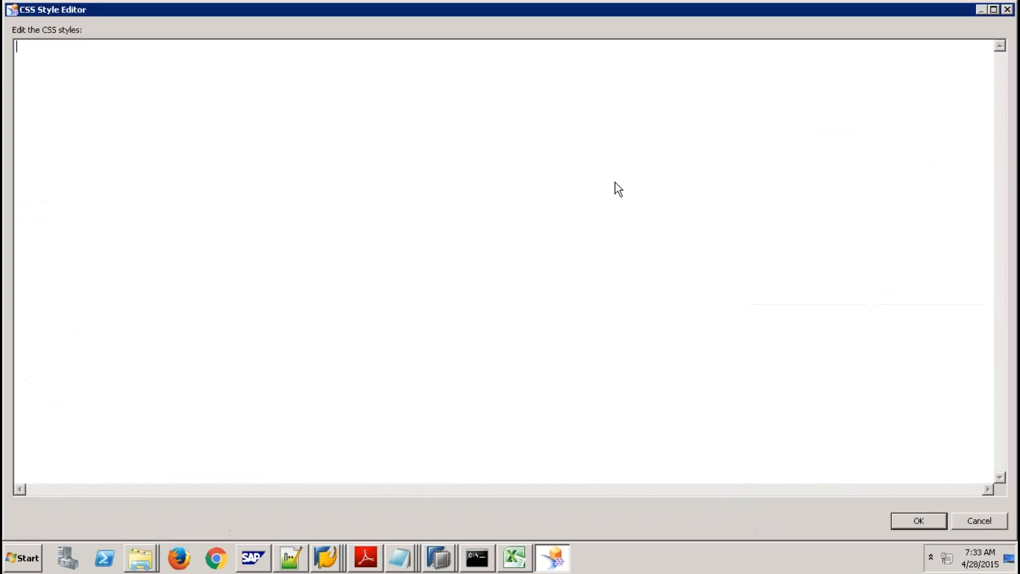
pyautogui.click(400, 557)
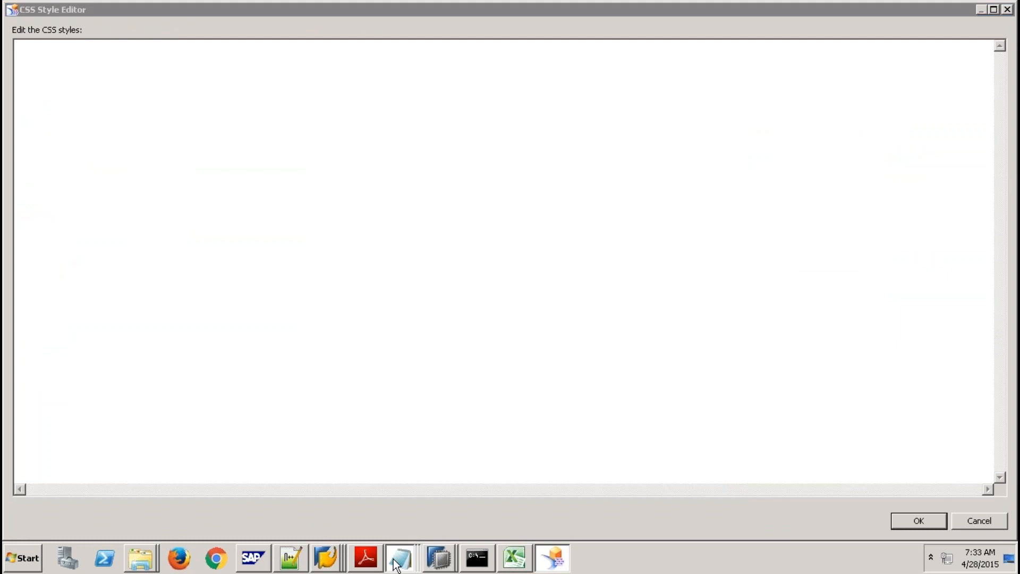
pyautogui.click(400, 524)
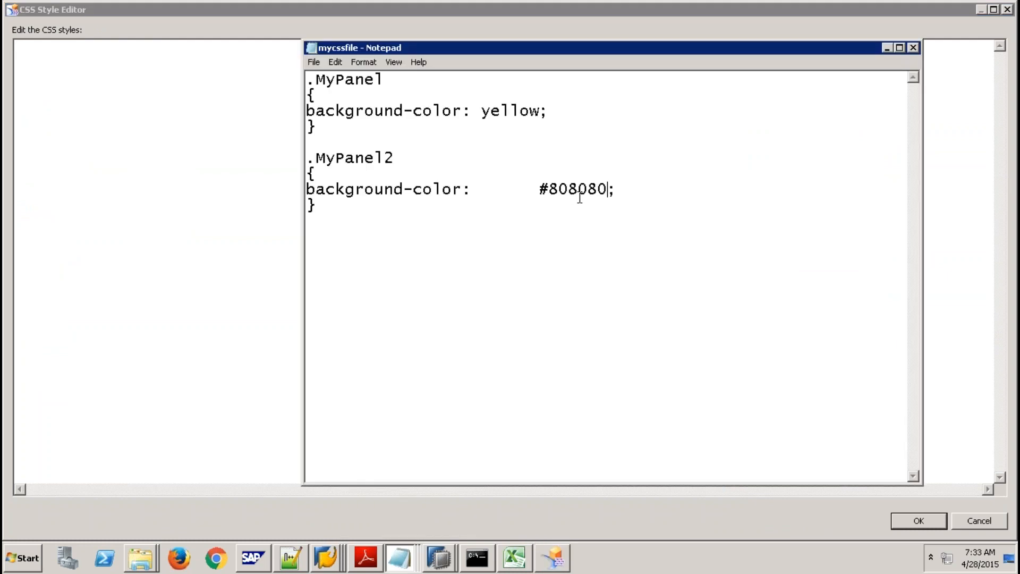
pyautogui.moveTo(628, 193); pyautogui.dragTo(299, 192)
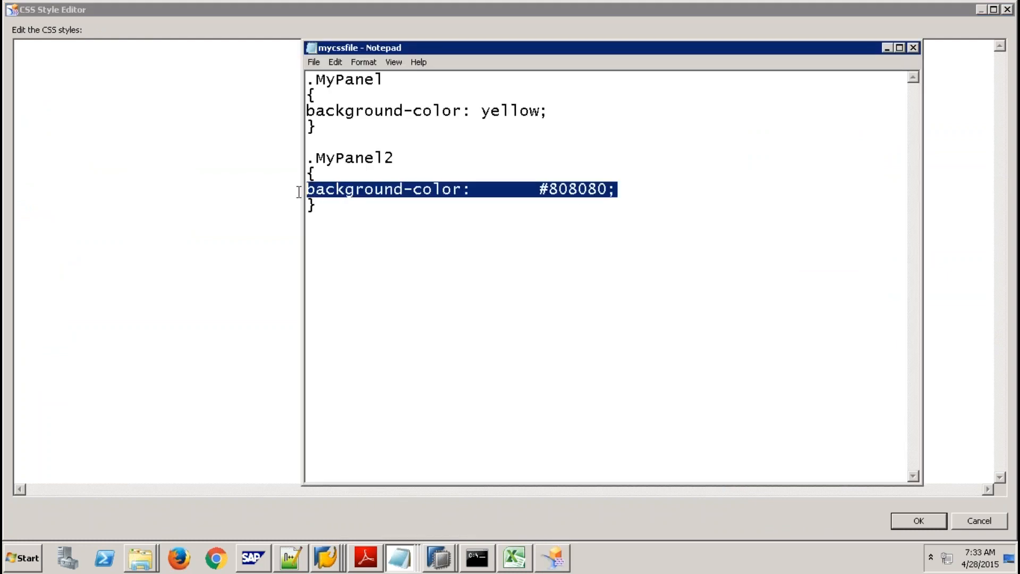
pyautogui.hotkey('ctrl', 'c')
pyautogui.click(23, 101)
pyautogui.hotkey('ctrl', 'v')
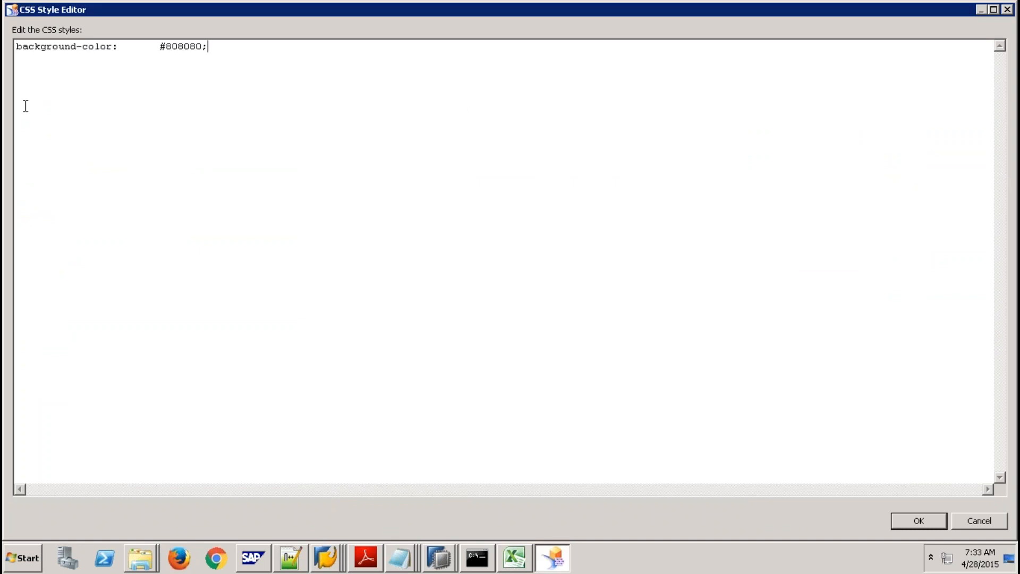
pyautogui.click(903, 519)
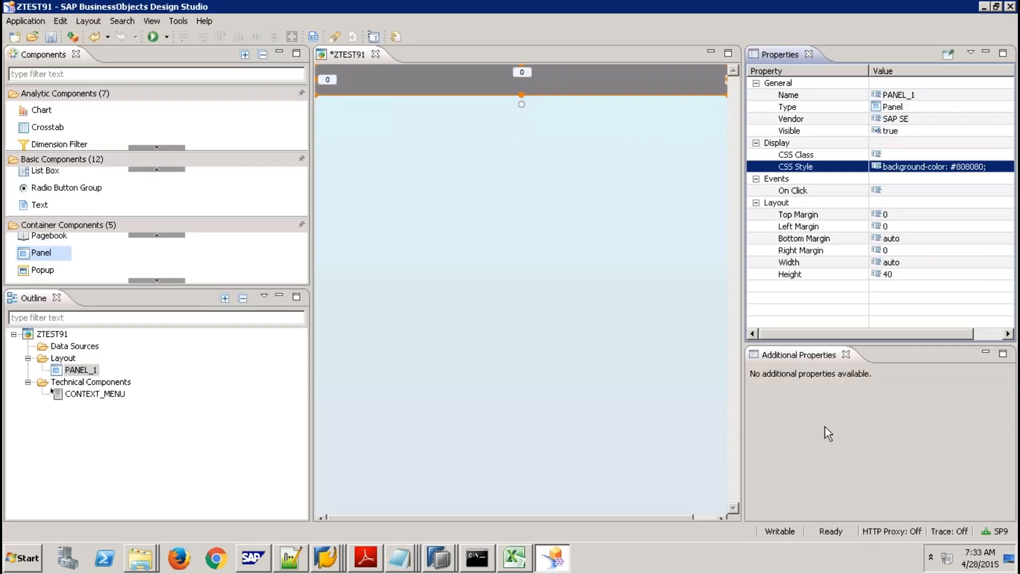
pyautogui.click(518, 163)
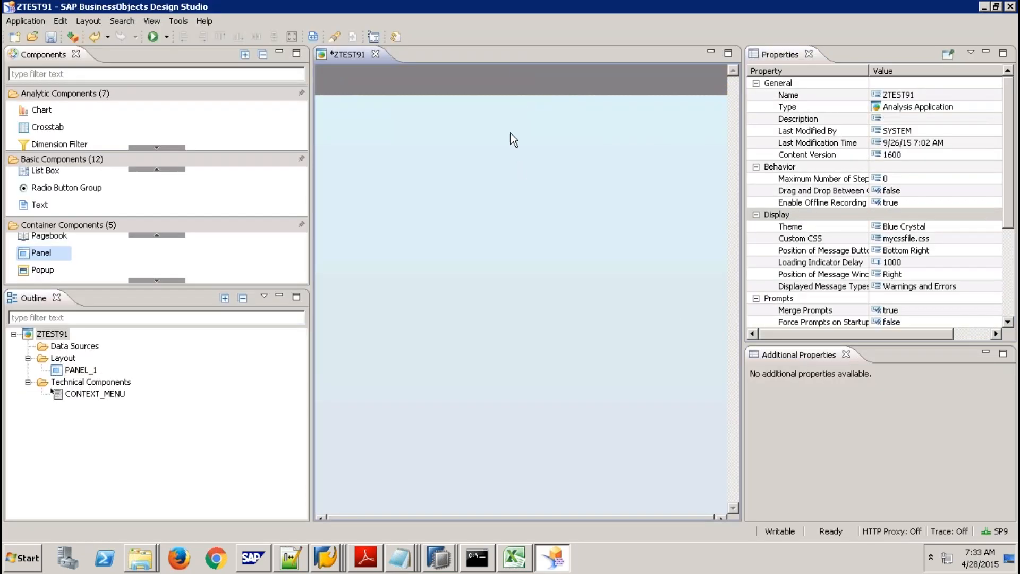
# Drag an Image component from Basic Components onto the canvas below the grey header.
pyautogui.click(457, 87)
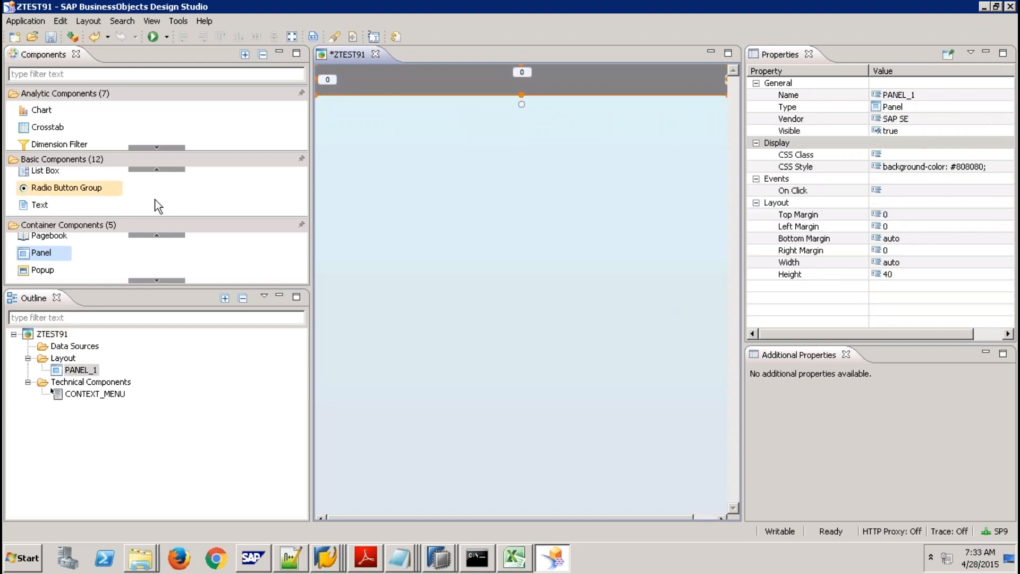
pyautogui.click(163, 167)
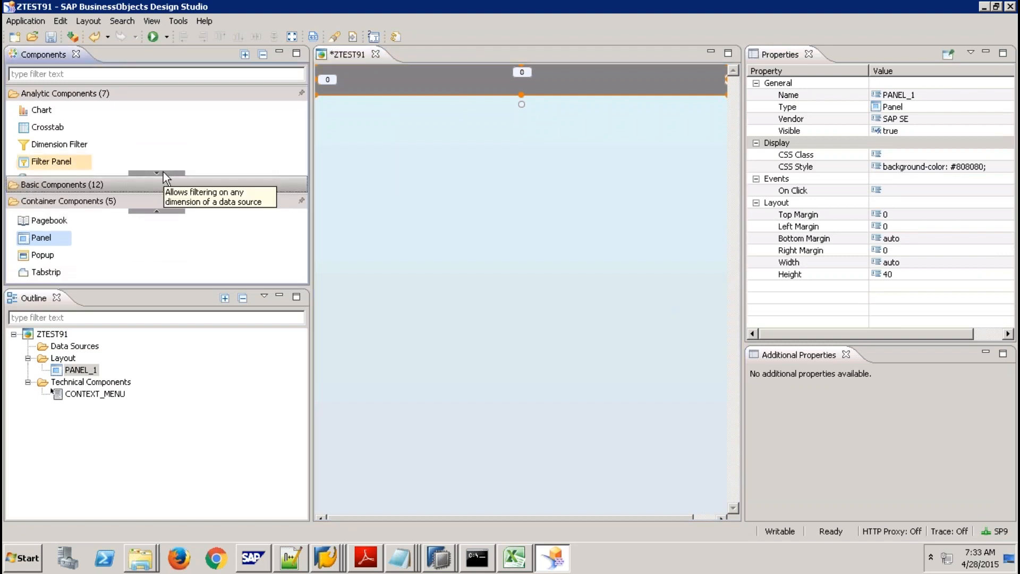
pyautogui.click(159, 180)
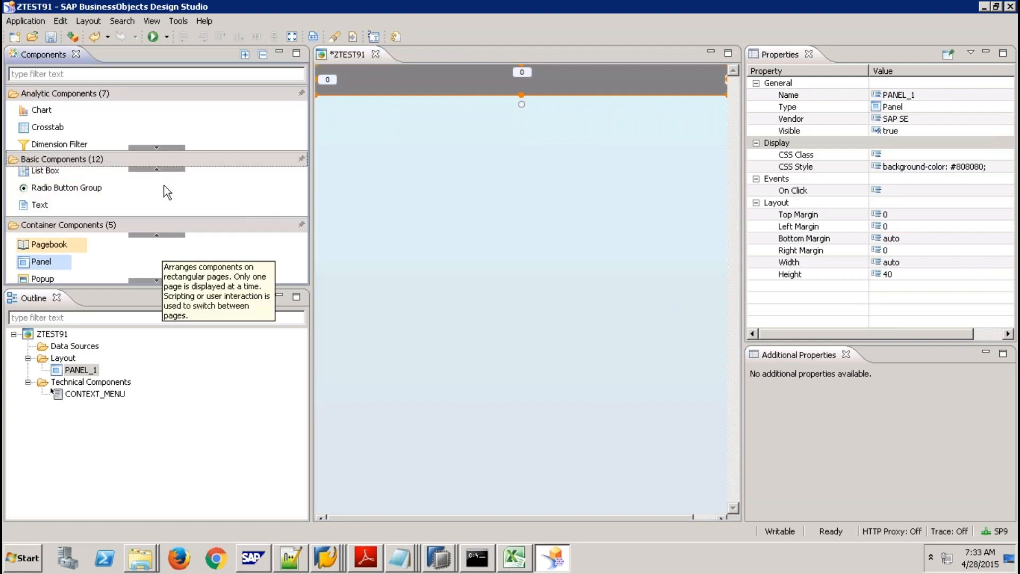
pyautogui.click(159, 170)
pyautogui.click(160, 171)
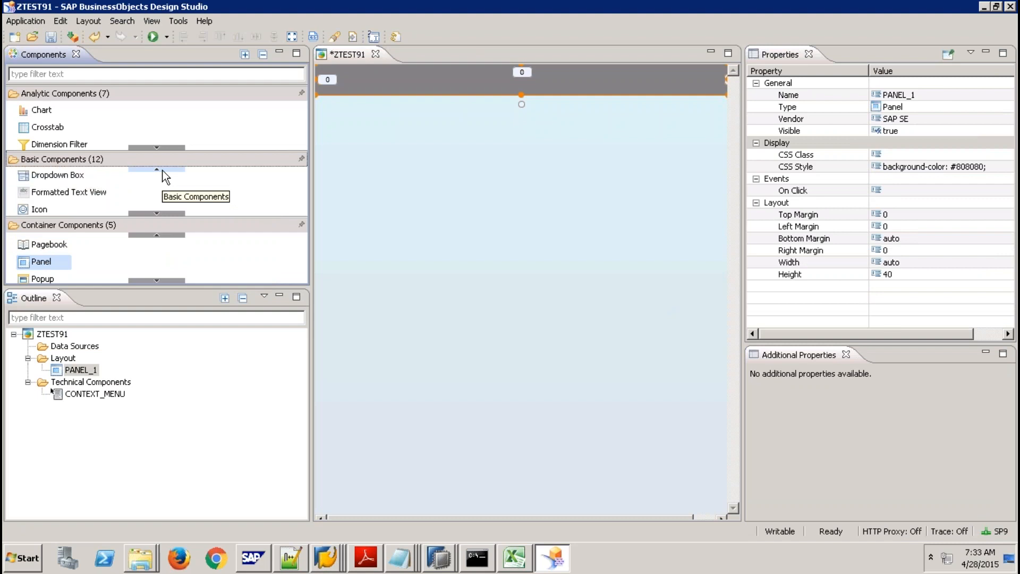
pyautogui.click(154, 213)
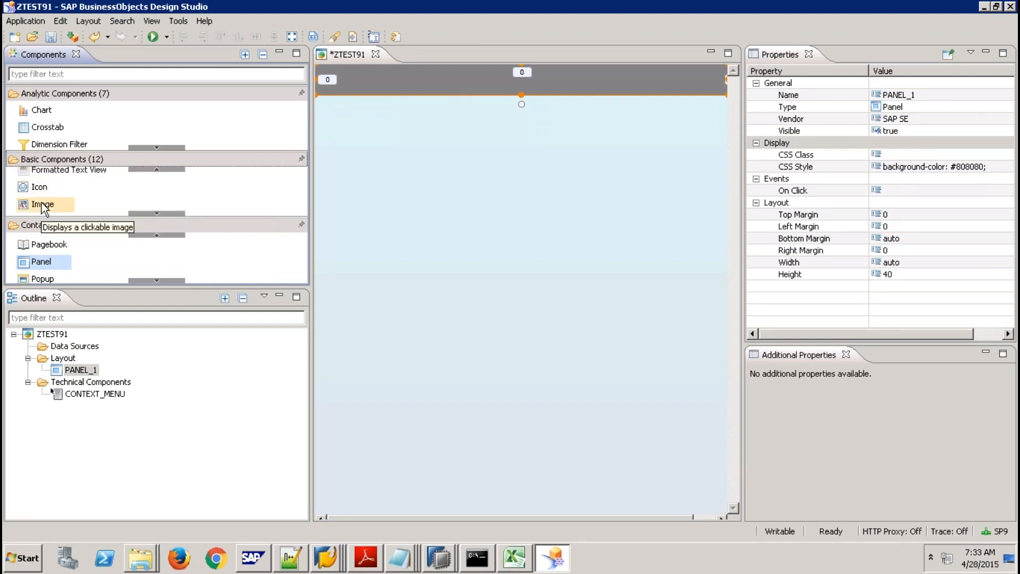
pyautogui.moveTo(43, 206); pyautogui.dragTo(411, 136)
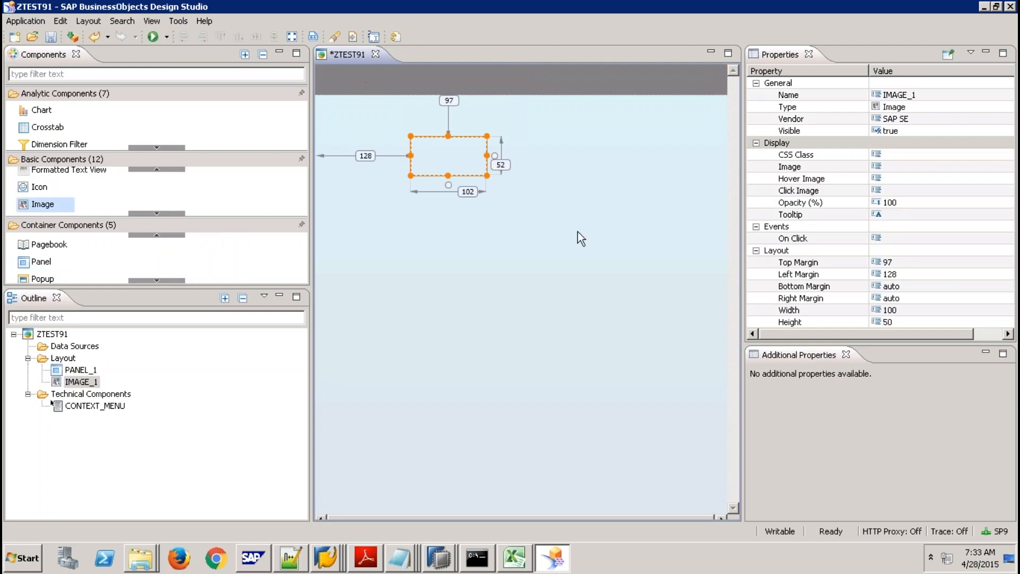
# Set IMAGE_1's top margin to 0 and height to 37.
pyautogui.click(894, 262)
pyautogui.write('0')
pyautogui.press('Return')
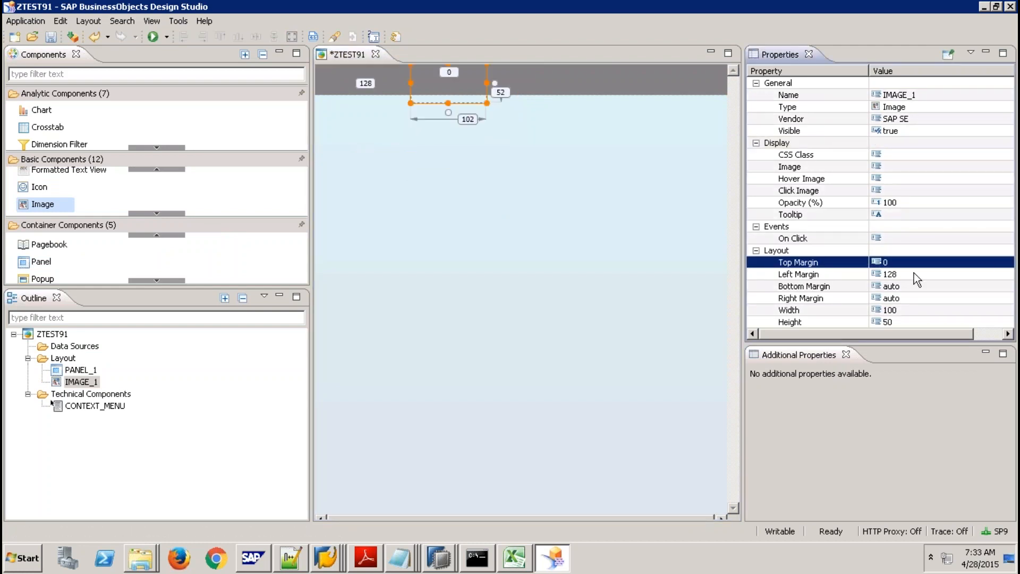
pyautogui.click(899, 321)
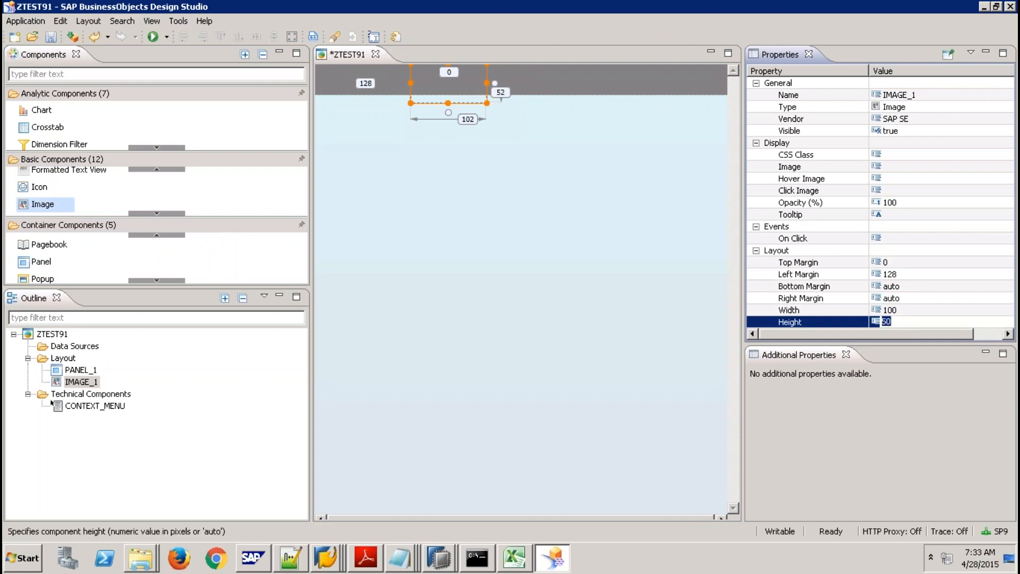
pyautogui.write('37')
pyautogui.press('Return')
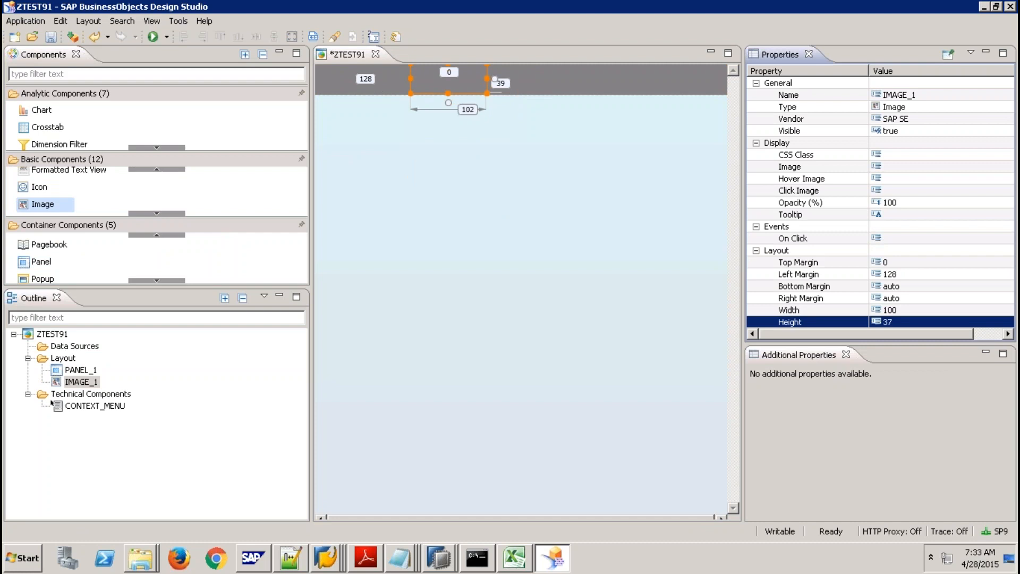
# Give IMAGE_1 a left margin of 40 and a width of 110.
pyautogui.click(900, 311)
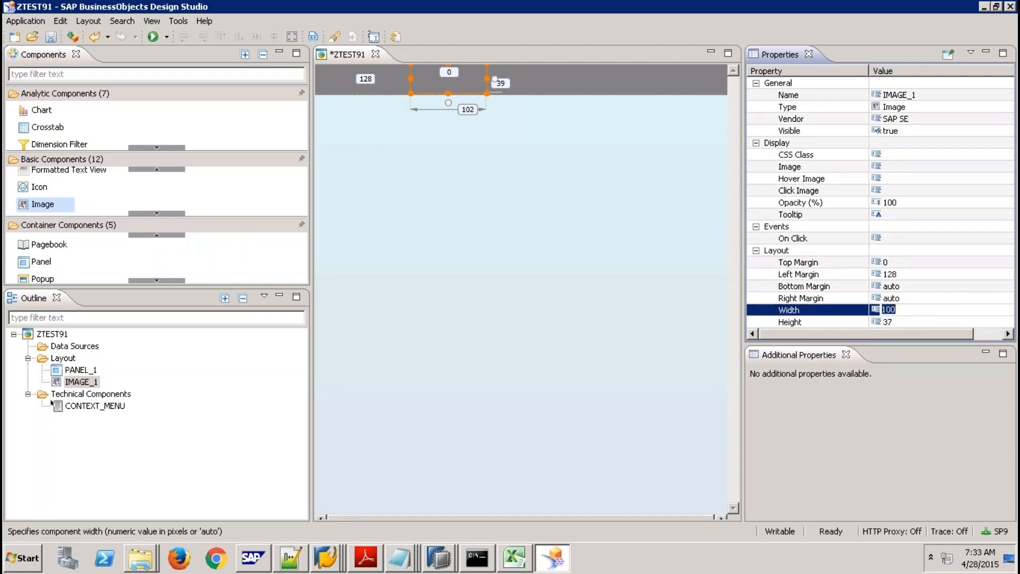
pyautogui.write('auto')
pyautogui.press('Return')
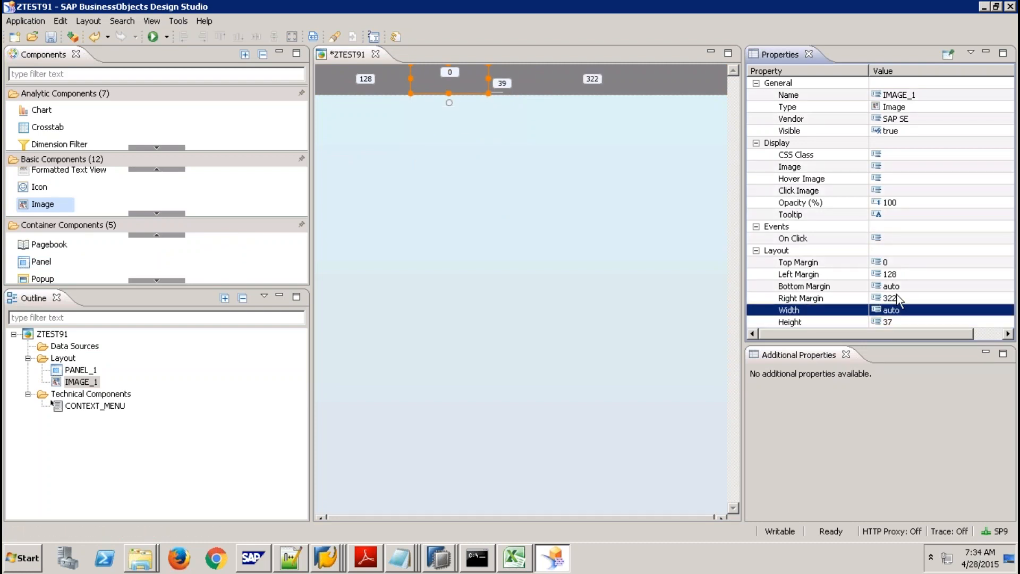
pyautogui.click(898, 275)
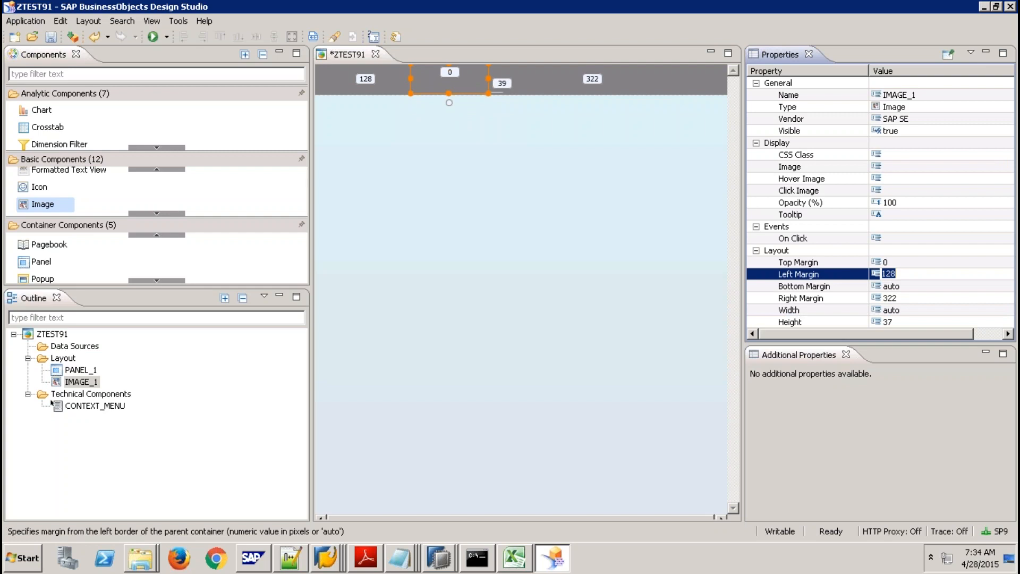
pyautogui.write('10')
pyautogui.press('Return')
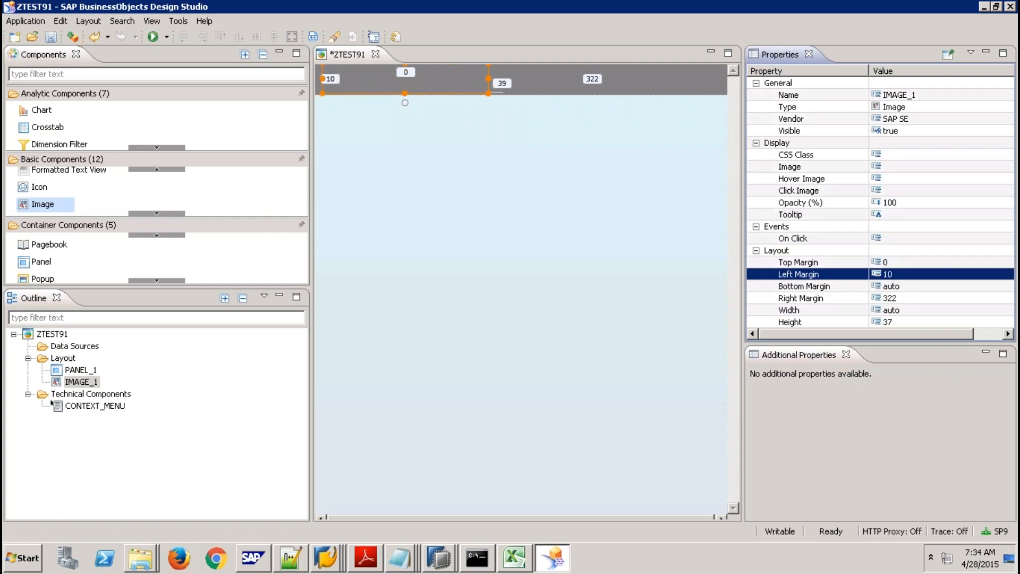
pyautogui.press('Return')
pyautogui.write('40')
pyautogui.press('Return')
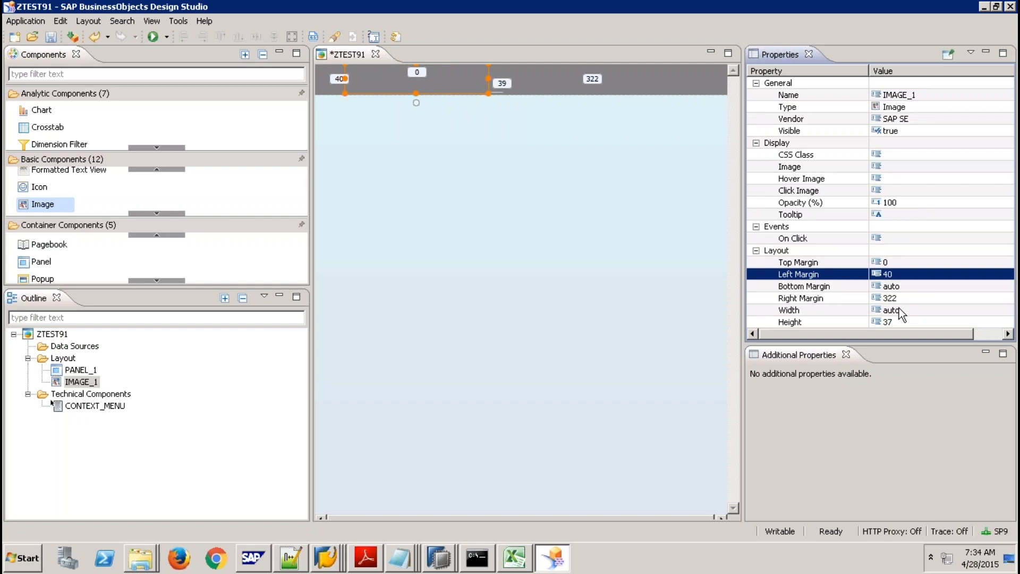
pyautogui.click(899, 308)
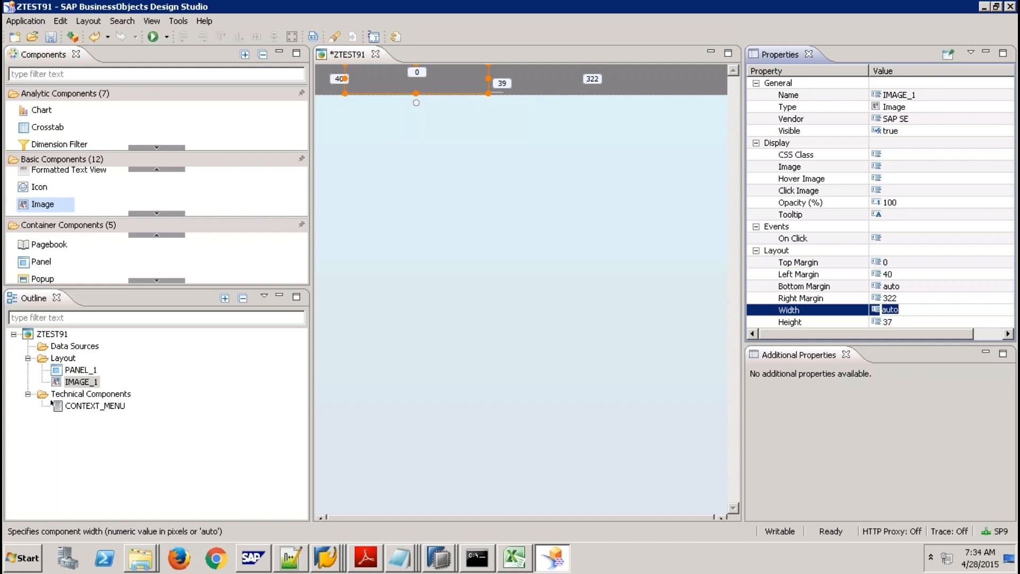
pyautogui.write('110')
pyautogui.press('Return')
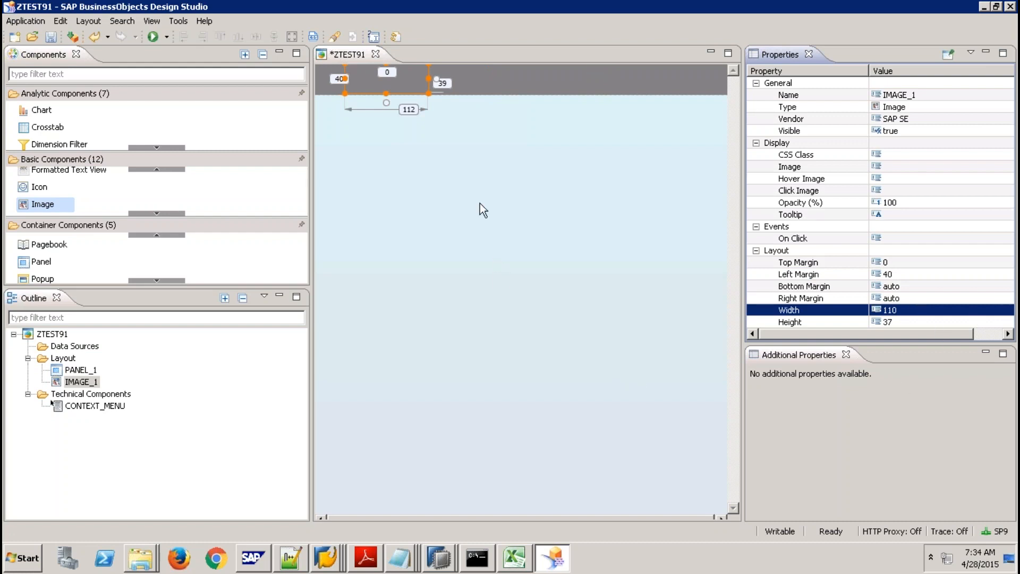
# Upload index.jpg from the desktop as IMAGE_1's picture so the logo shows in the header.
pyautogui.click(913, 165)
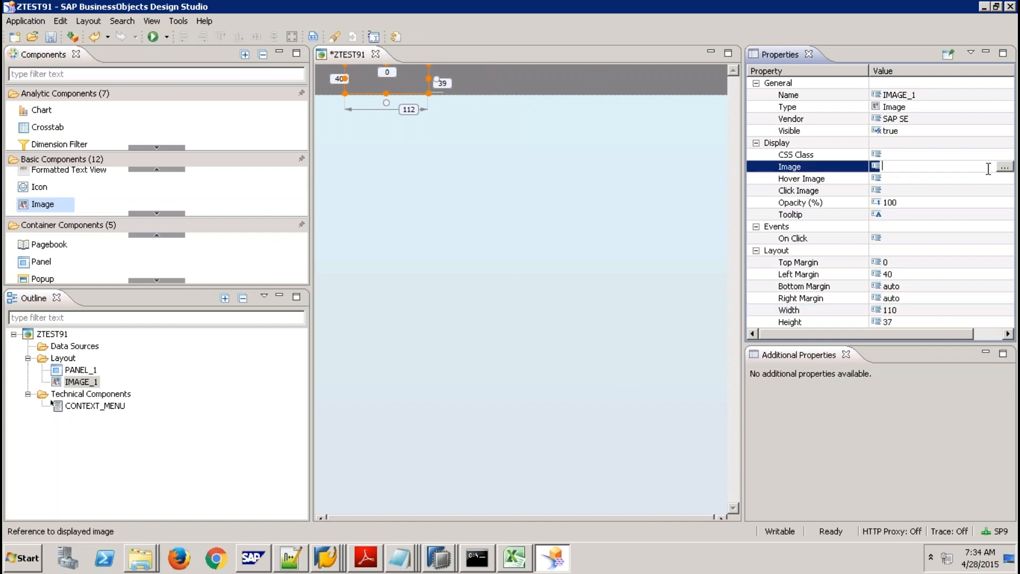
pyautogui.click(1004, 167)
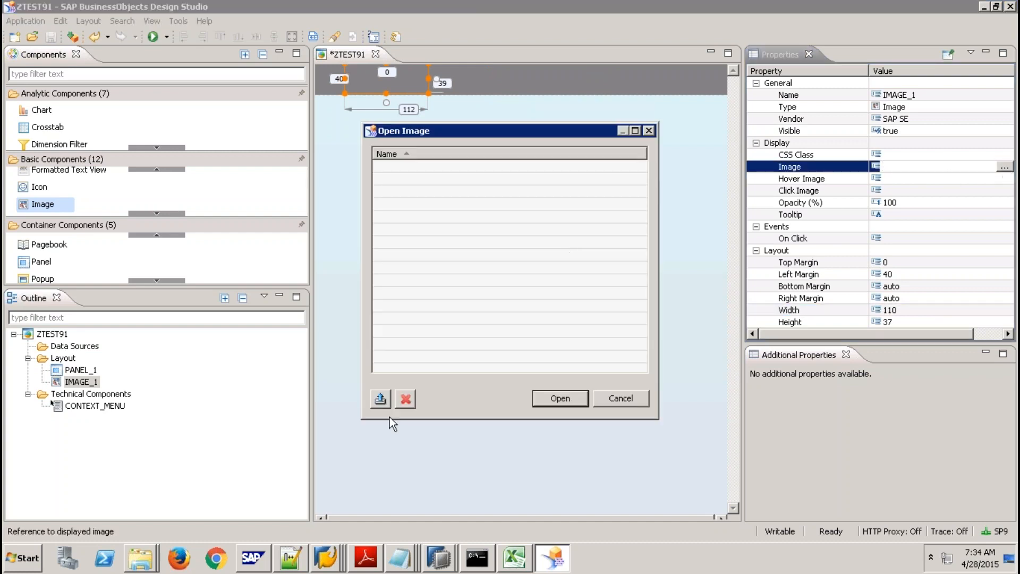
pyautogui.click(380, 398)
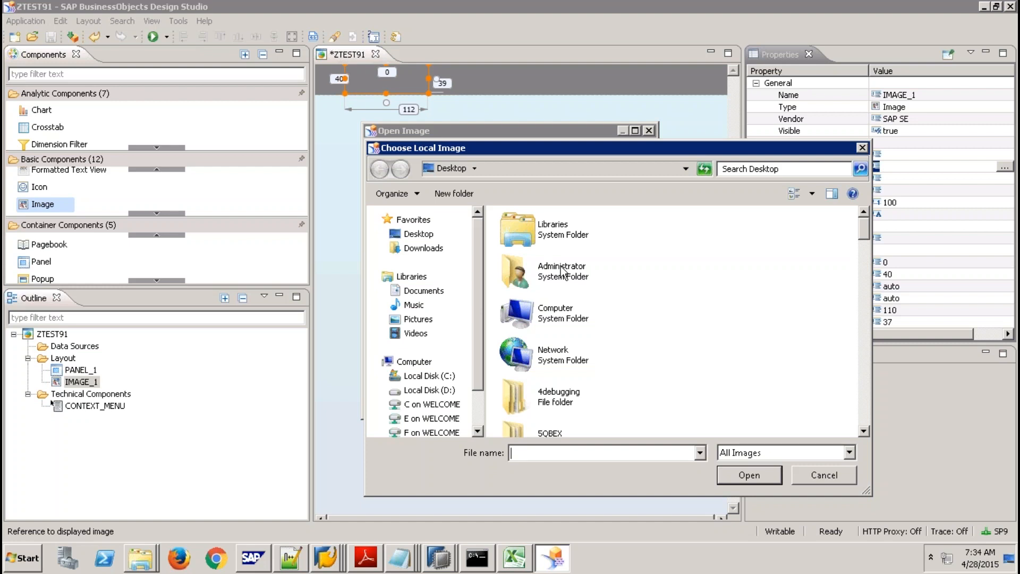
pyautogui.click(562, 270)
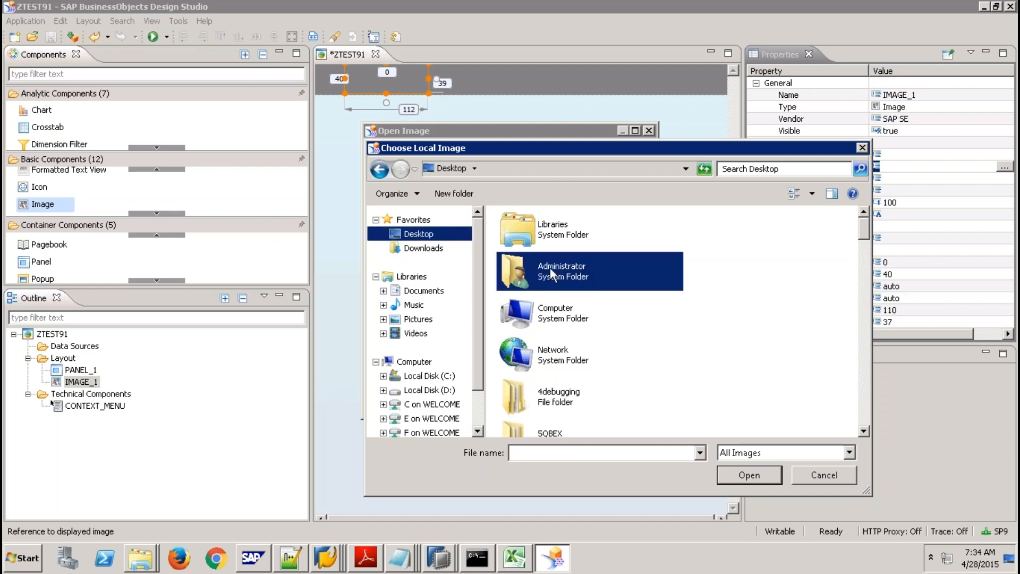
pyautogui.press('m')
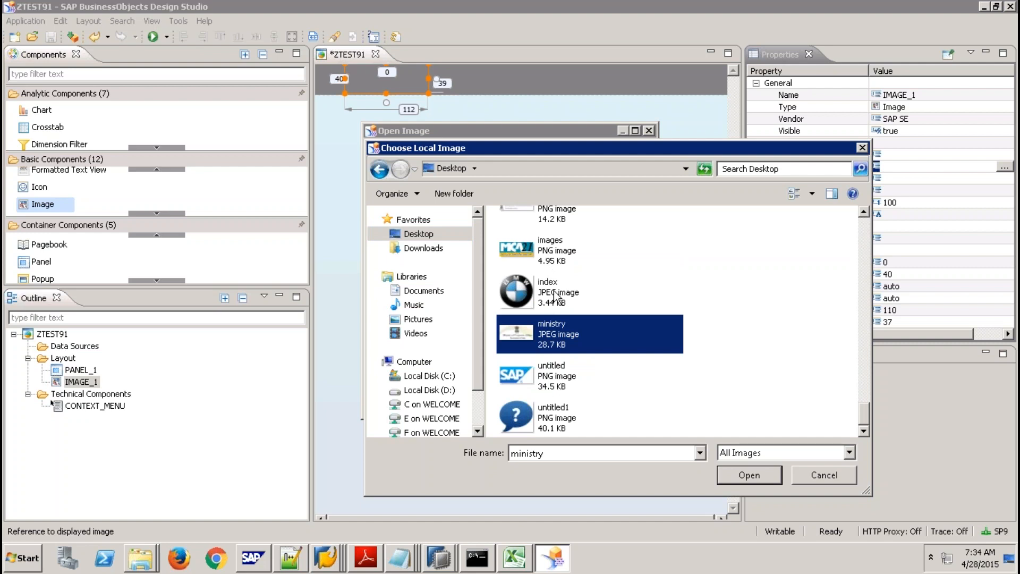
pyautogui.doubleClick(554, 289)
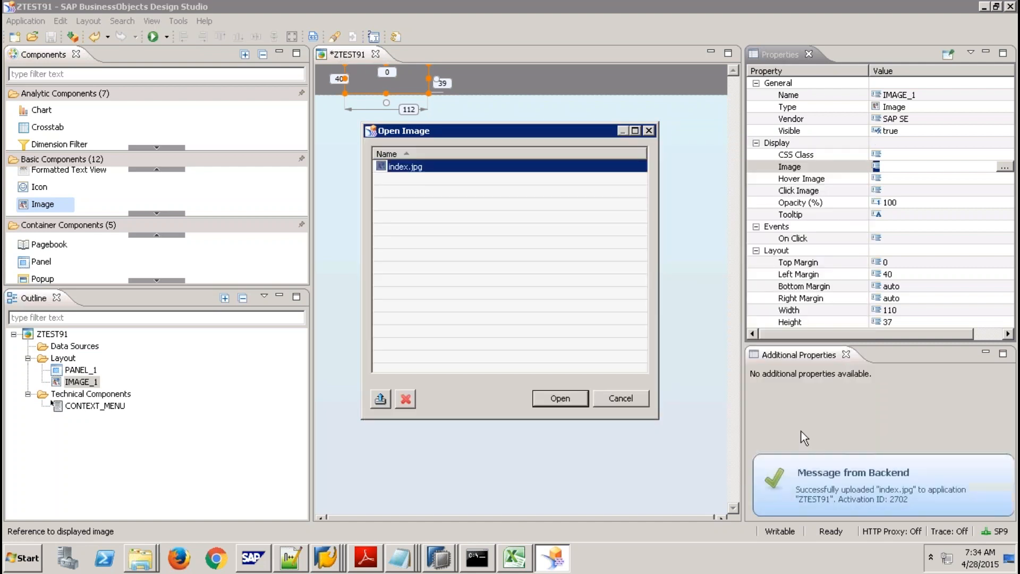
pyautogui.click(561, 398)
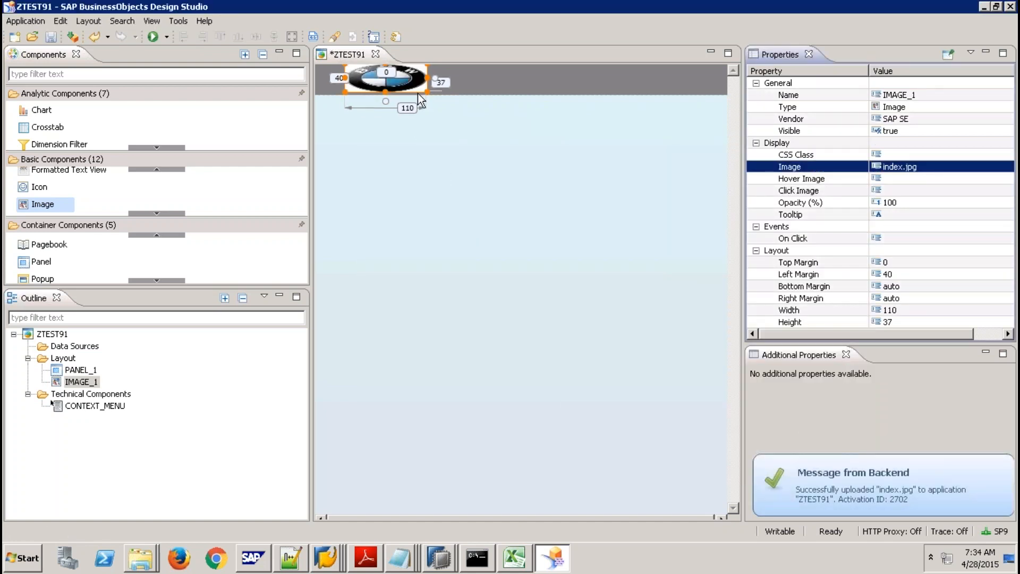
pyautogui.click(428, 158)
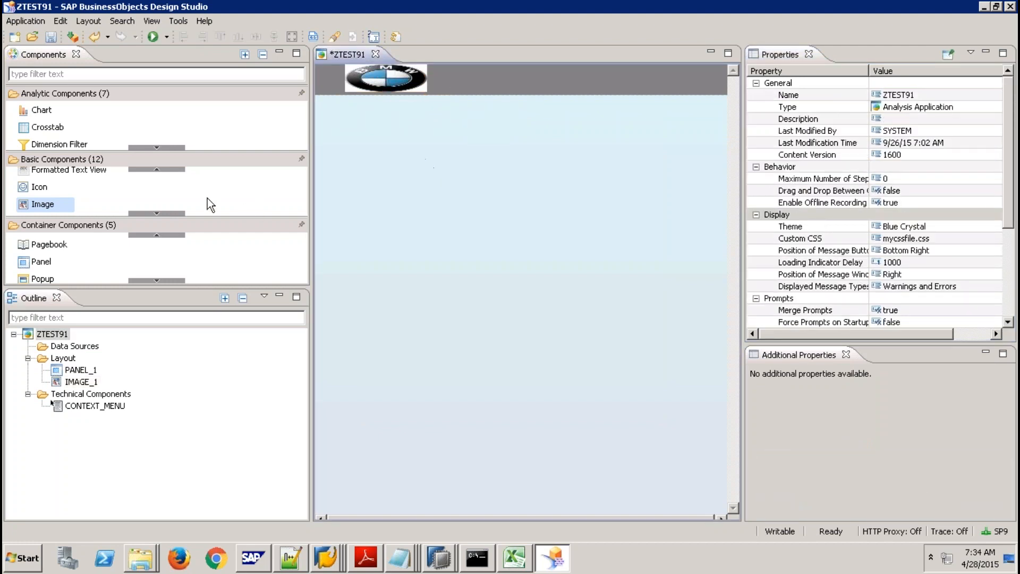
# Drag a Text component from Basic Components into the grey header.
pyautogui.click(168, 170)
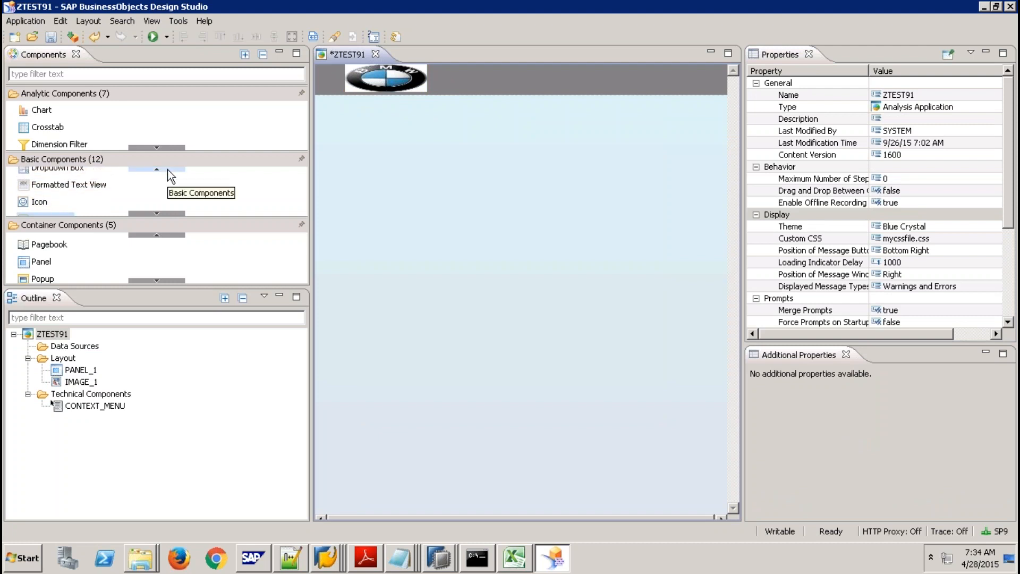
pyautogui.click(168, 170)
pyautogui.click(167, 170)
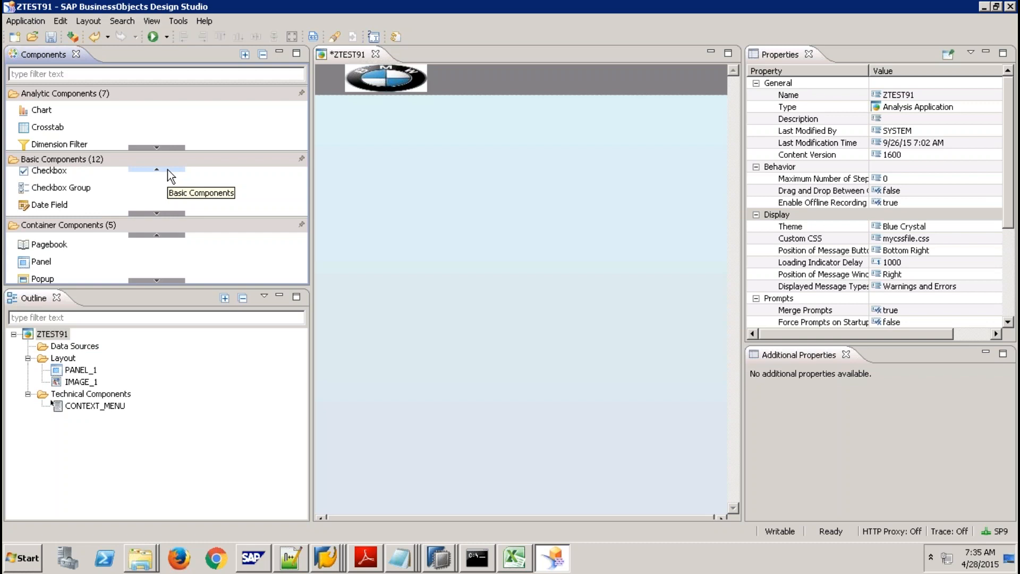
pyautogui.click(167, 170)
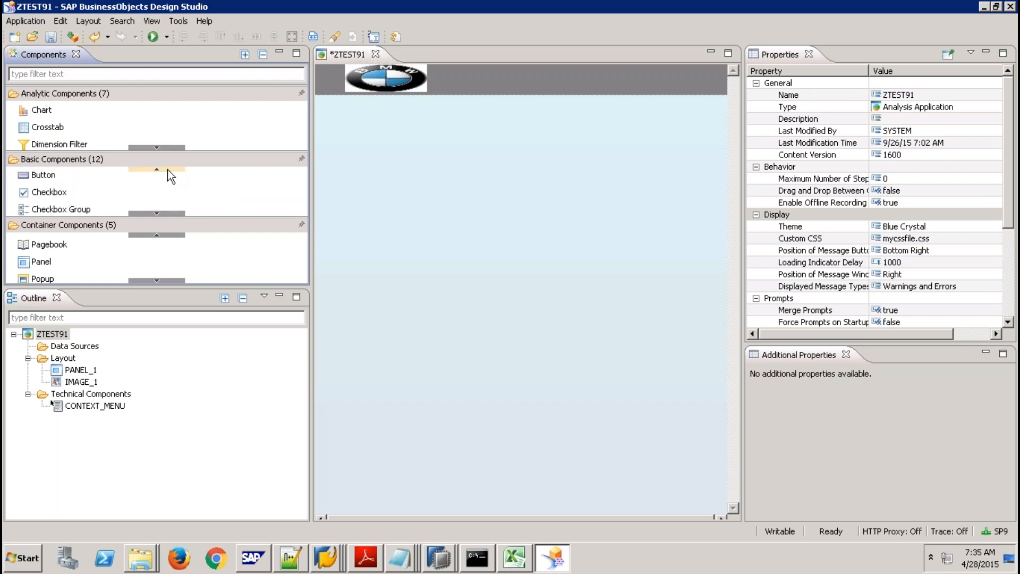
pyautogui.click(157, 213)
pyautogui.click(158, 212)
pyautogui.click(158, 212)
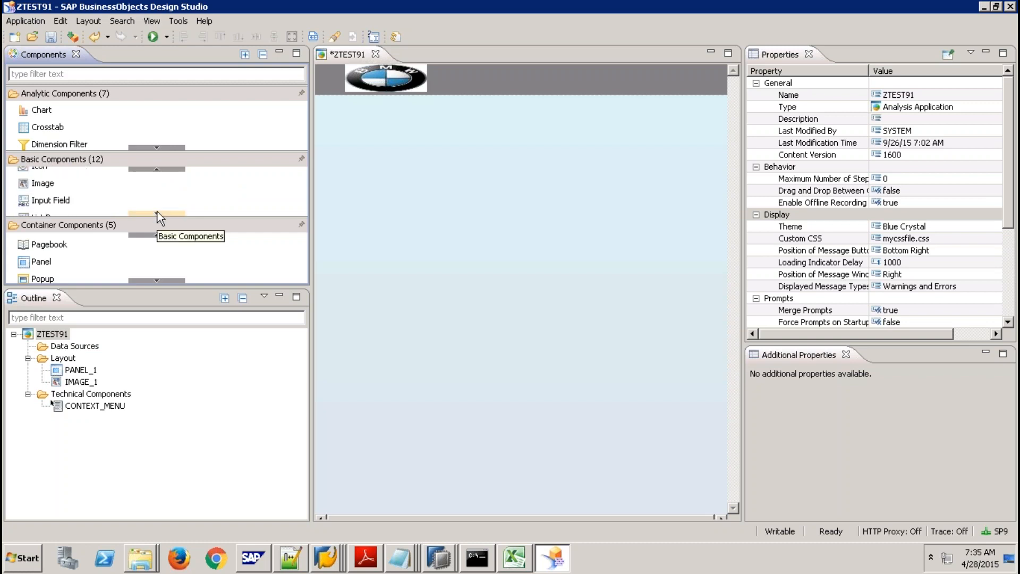
pyautogui.click(158, 213)
pyautogui.click(158, 212)
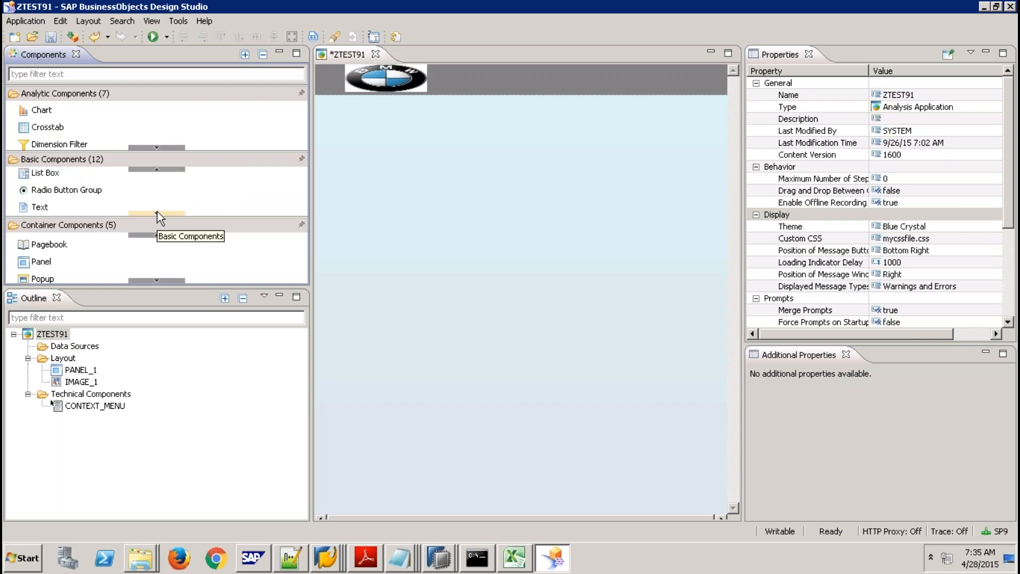
pyautogui.click(157, 213)
pyautogui.moveTo(96, 202); pyautogui.dragTo(535, 150)
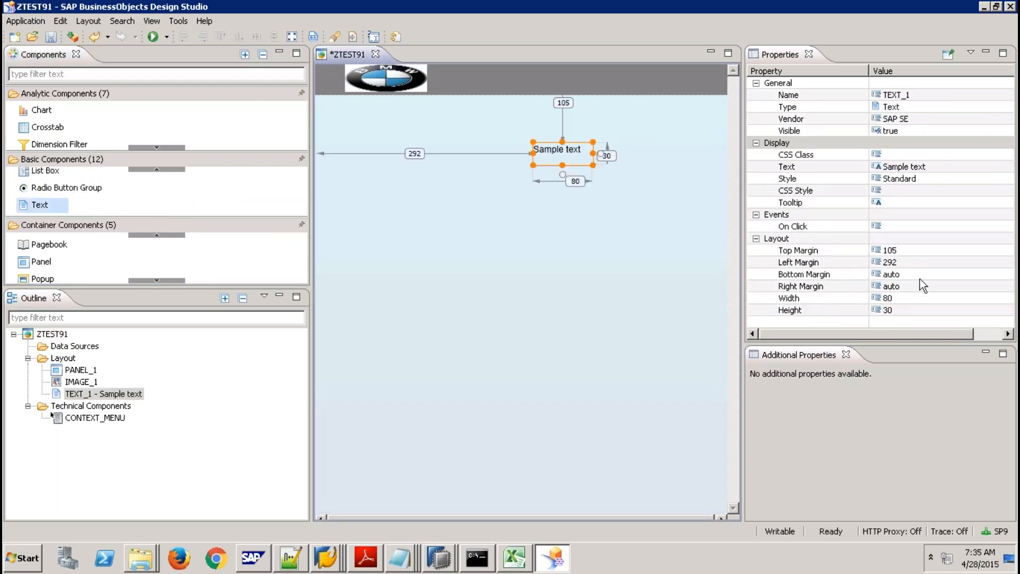
# Set the text box's top margin to 0 and reselect it in the header.
pyautogui.click(898, 310)
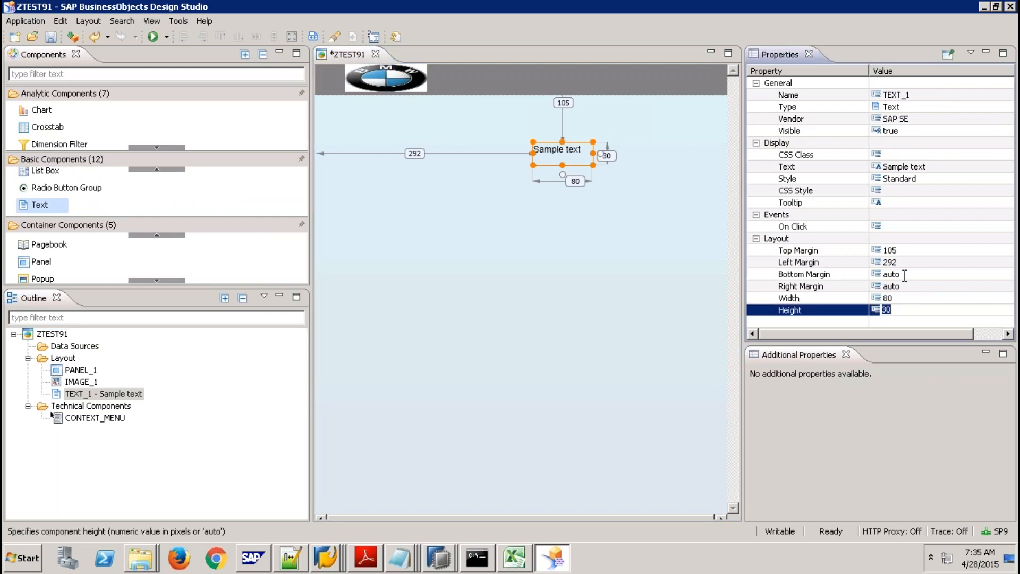
pyautogui.click(903, 250)
pyautogui.write('0')
pyautogui.press('Return')
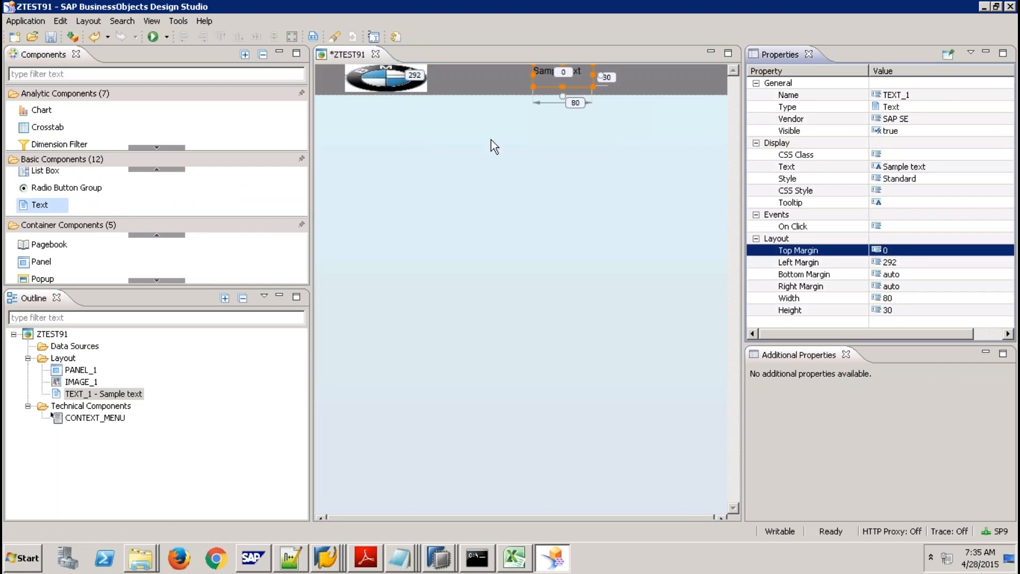
pyautogui.click(439, 86)
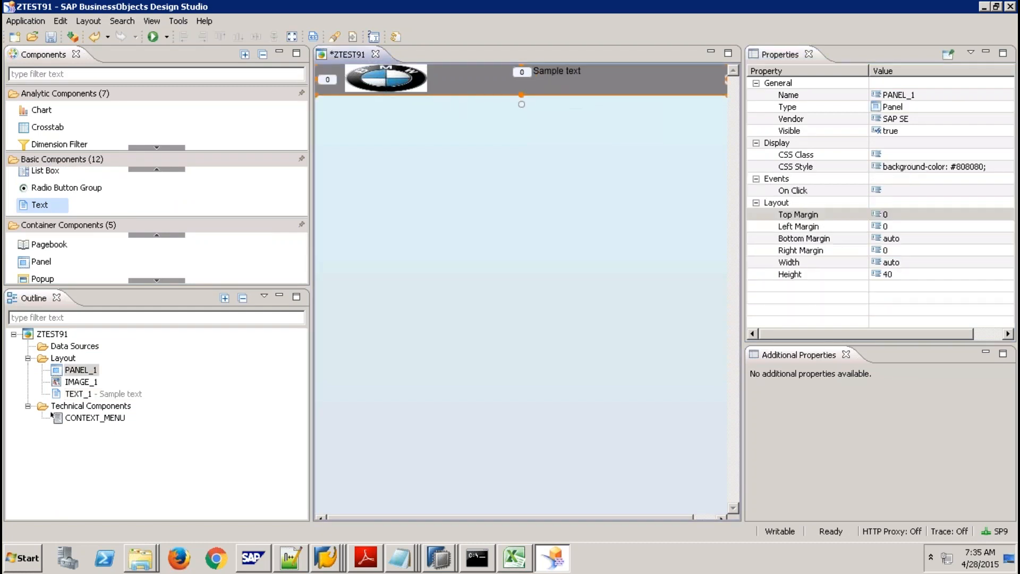
pyautogui.click(408, 83)
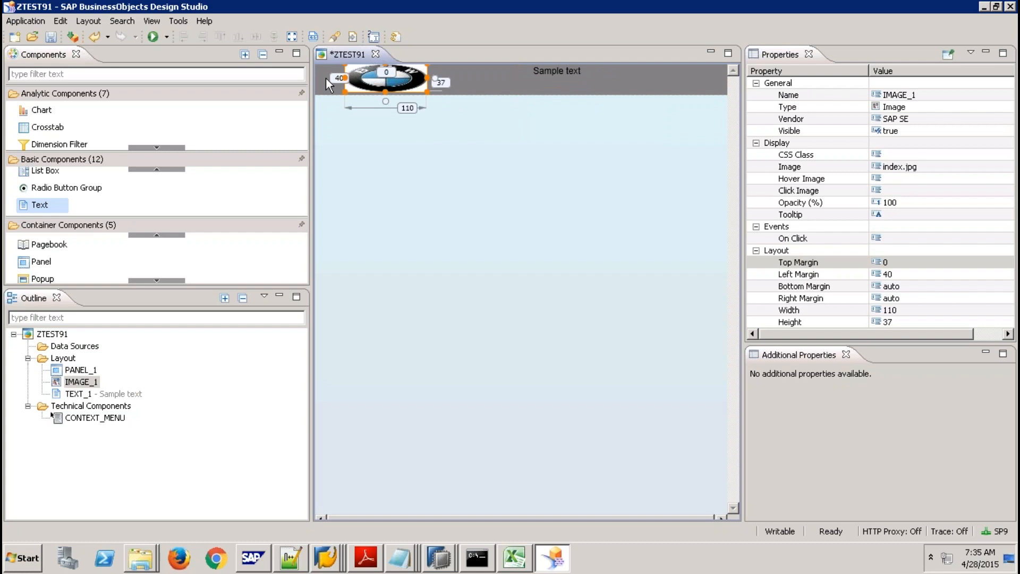
pyautogui.click(582, 84)
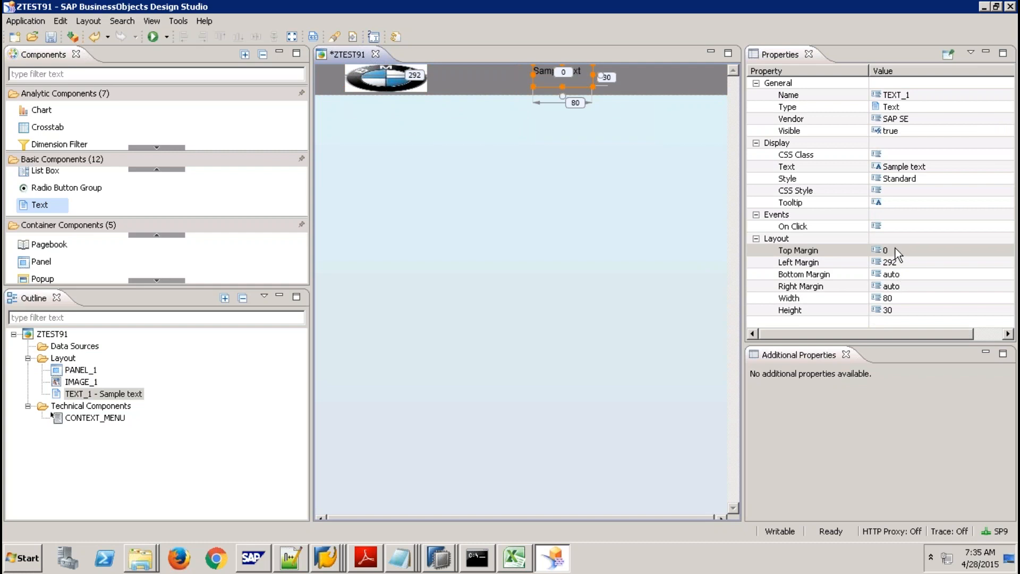
# Set the text box's left margin to 250.
pyautogui.click(898, 262)
pyautogui.write('170')
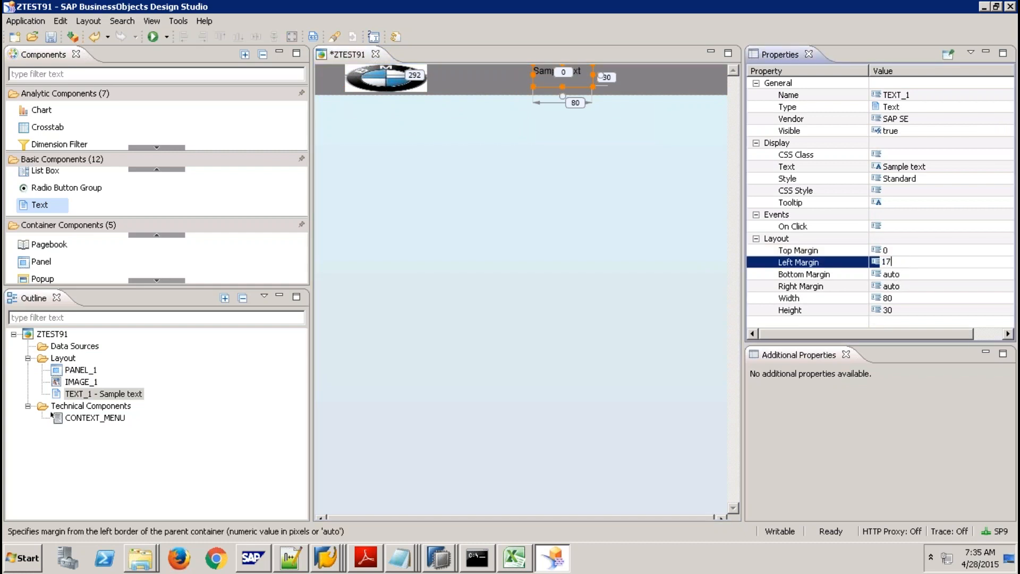
pyautogui.press('Return')
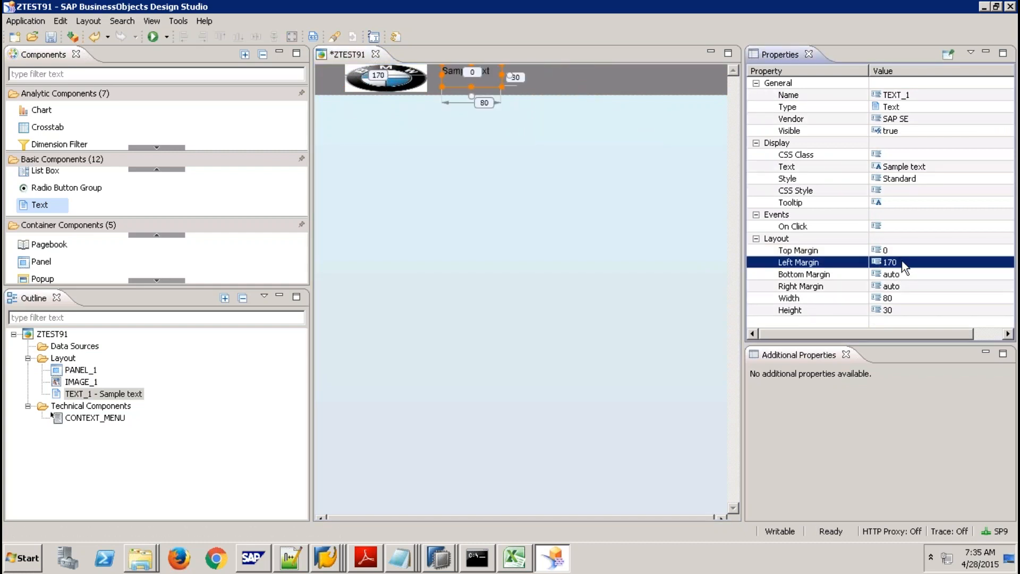
pyautogui.click(905, 262)
pyautogui.write('250')
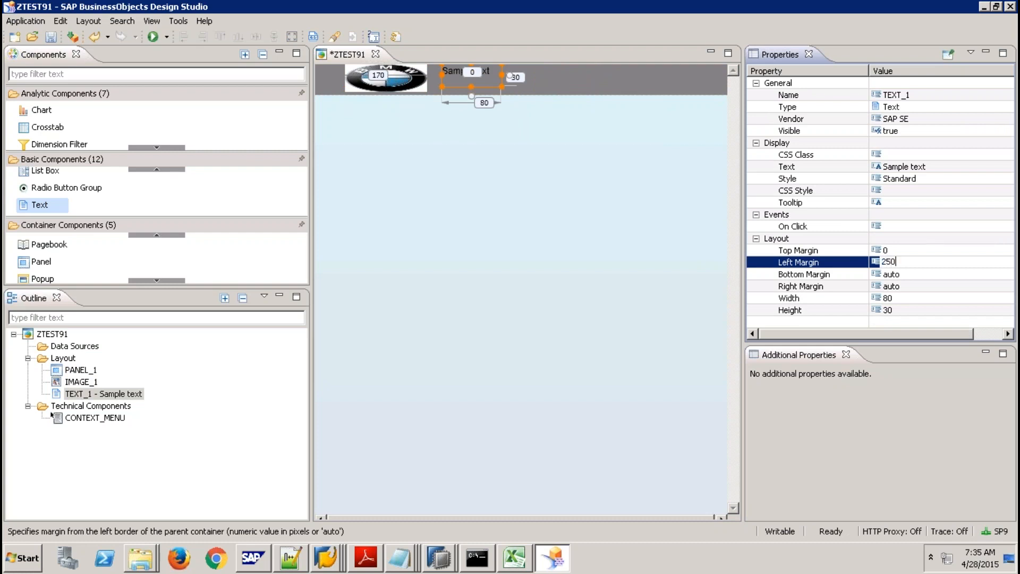
pyautogui.press('Return')
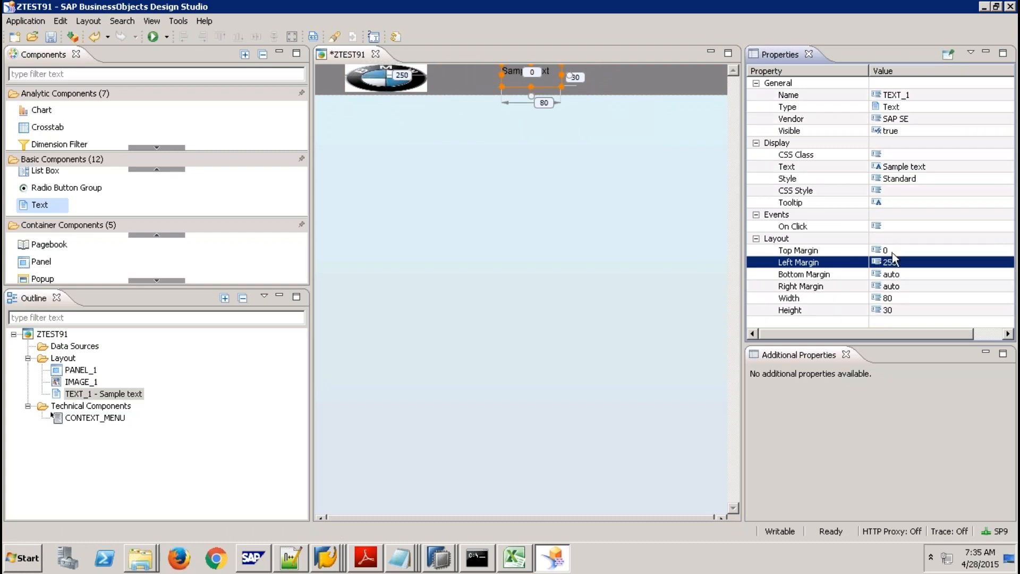
# Give the text box a height of 37 and a width of 270.
pyautogui.click(896, 311)
pyautogui.write('2')
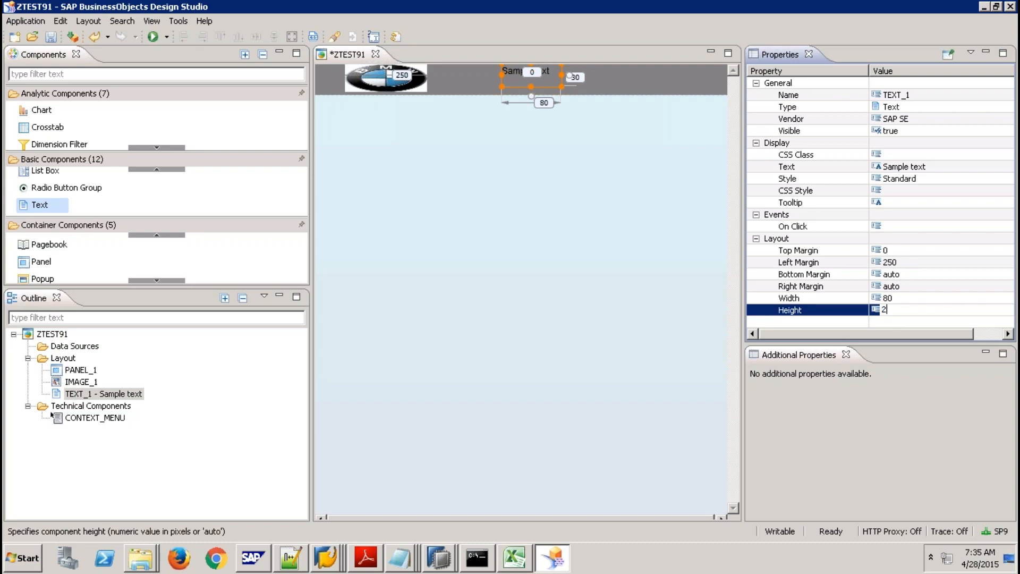
pyautogui.write('7')
pyautogui.press('Return')
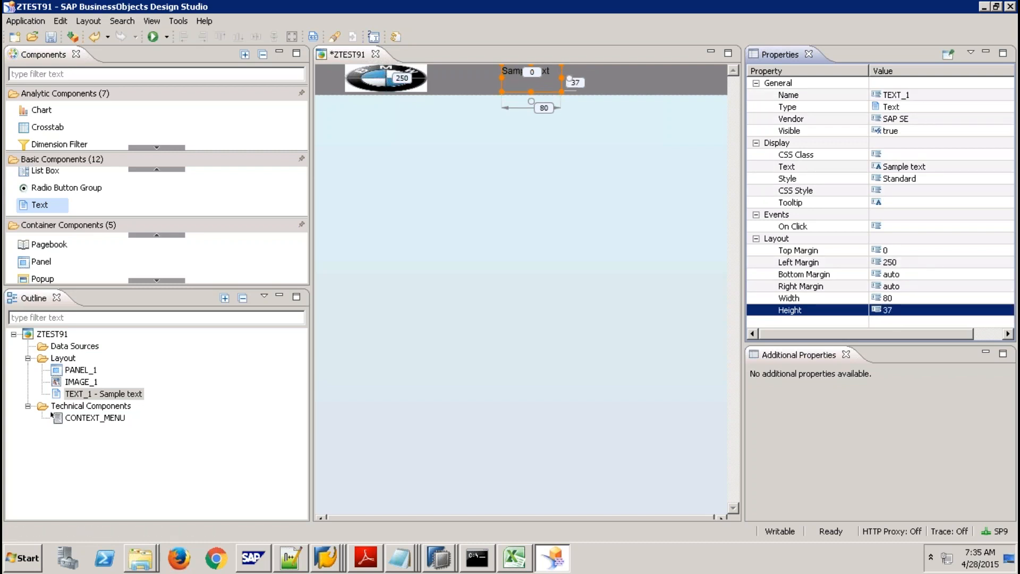
pyautogui.click(896, 299)
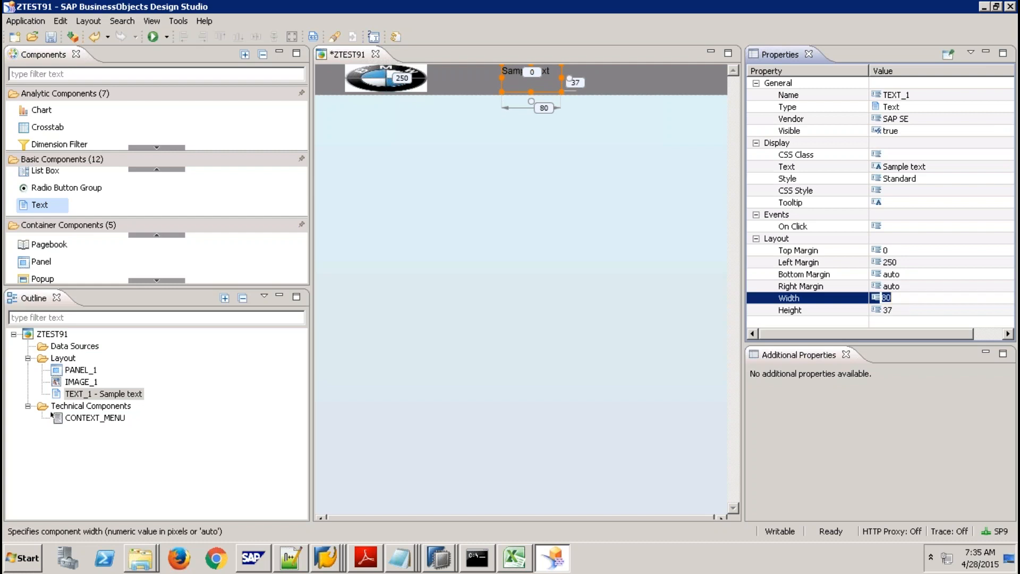
pyautogui.write('170')
pyautogui.press('Return')
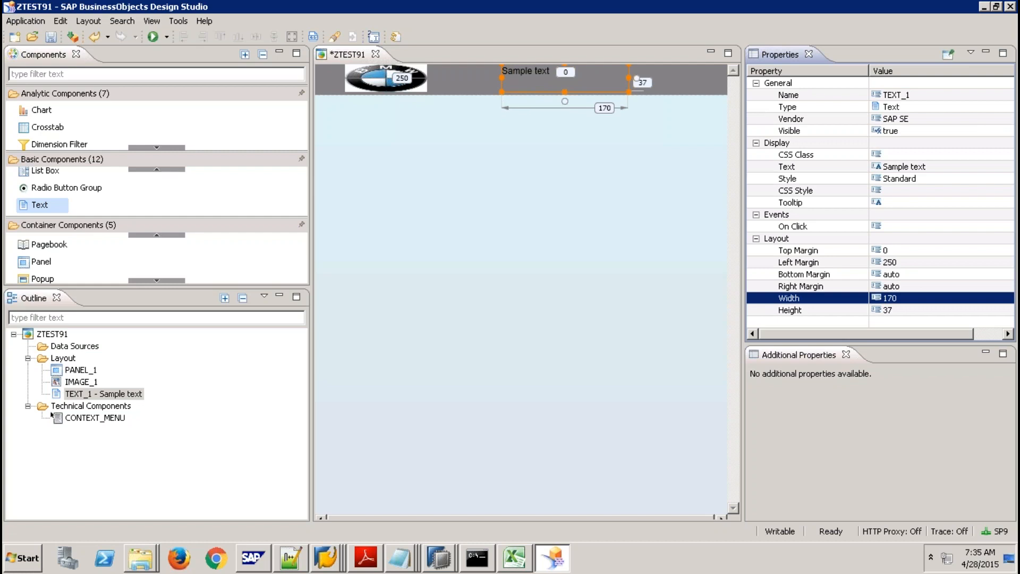
pyautogui.press('Return')
pyautogui.write('270')
pyautogui.press('Return')
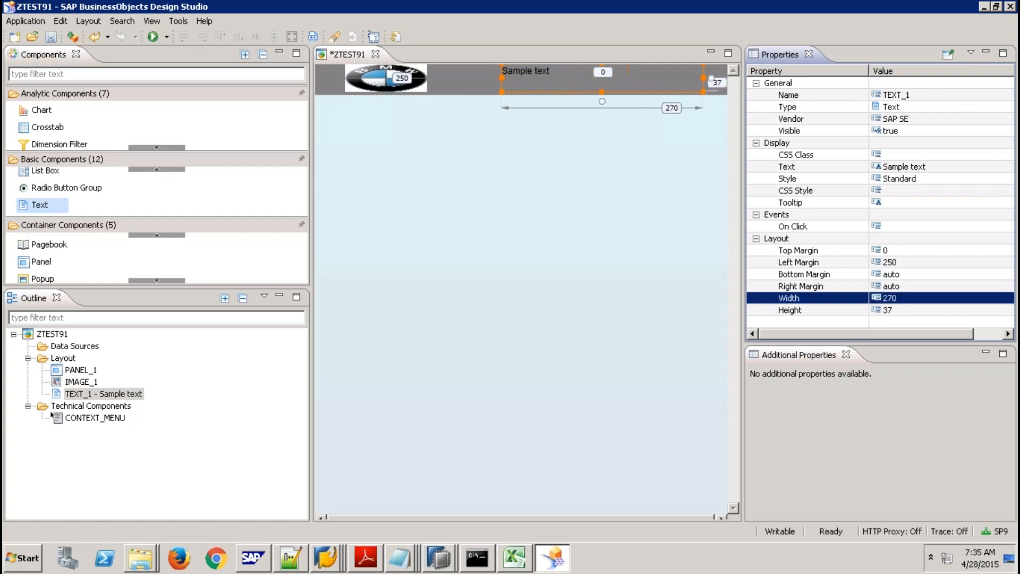
# Change TEXT_1's text to 'Purchasing Dashboard'.
pyautogui.click(906, 166)
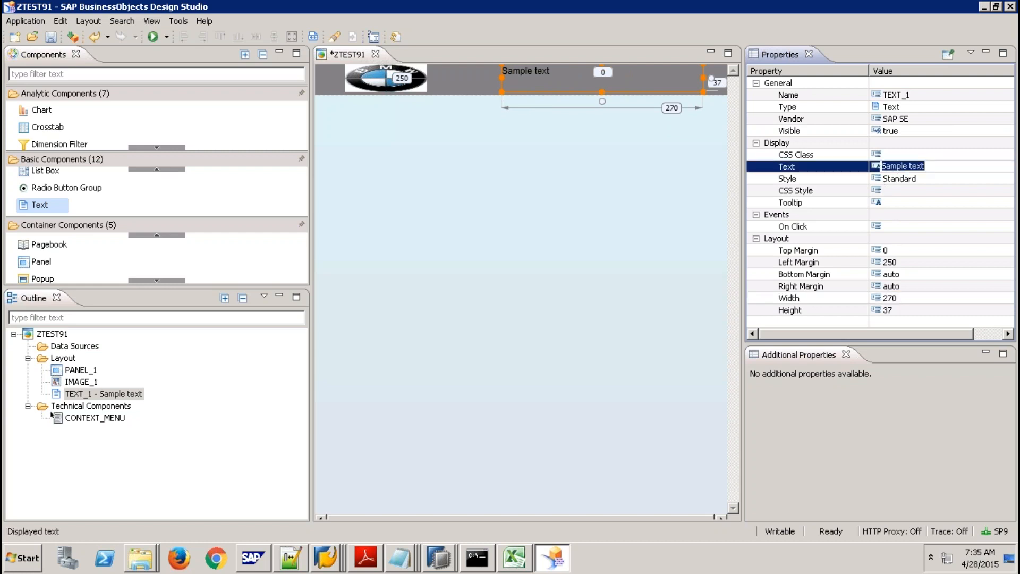
pyautogui.write('Sal')
pyautogui.write('es Das')
pyautogui.write('hb')
pyautogui.press('BackSpace')
pyautogui.press('BackSpace')
pyautogui.press('BackSpace')
pyautogui.press('BackSpace')
pyautogui.press('BackSpace')
pyautogui.press('BackSpace')
pyautogui.press('BackSpace')
pyautogui.press('BackSpace')
pyautogui.press('BackSpace')
pyautogui.press('BackSpace')
pyautogui.press('BackSpace')
pyautogui.write('Purchasing Dashboard')
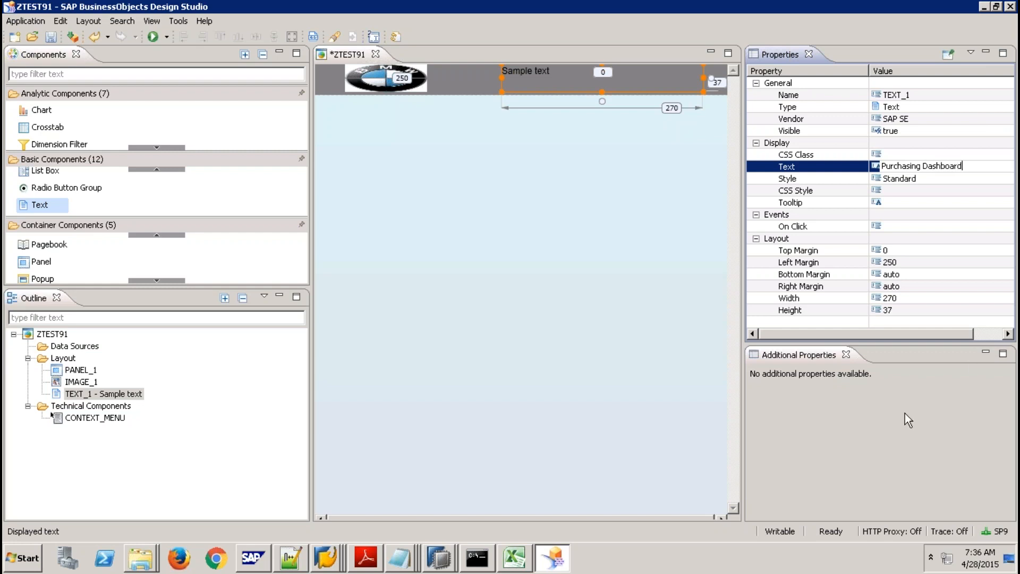
pyautogui.press('Return')
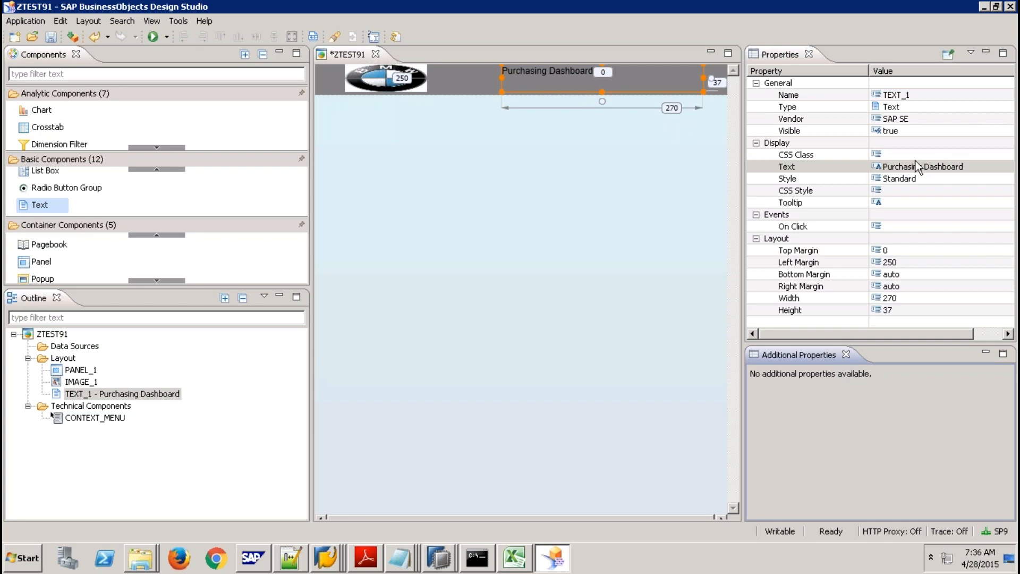
# Open TEXT_1's CSS Style editor and minimize the Remote Desktop session.
pyautogui.click(882, 154)
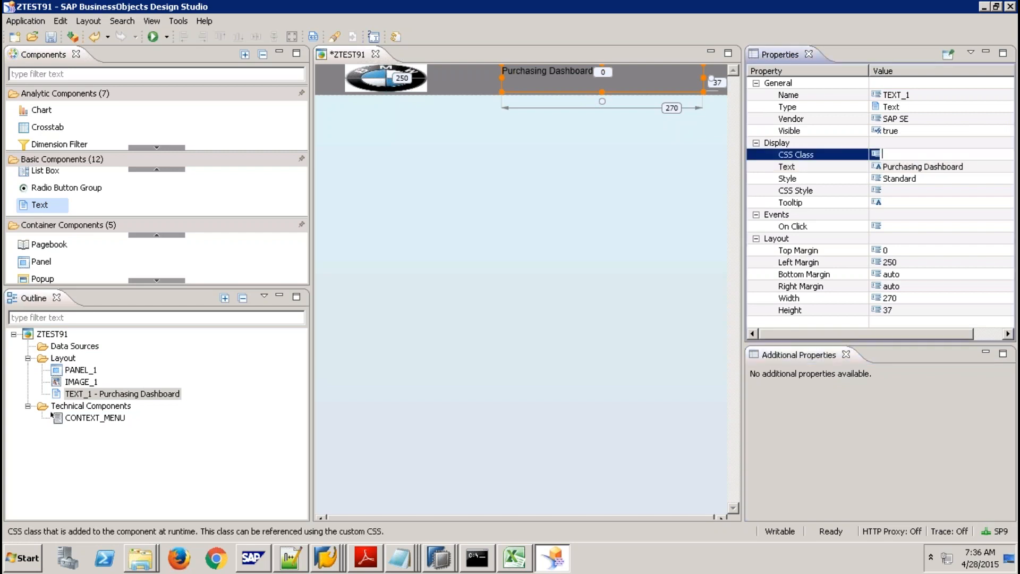
pyautogui.click(907, 189)
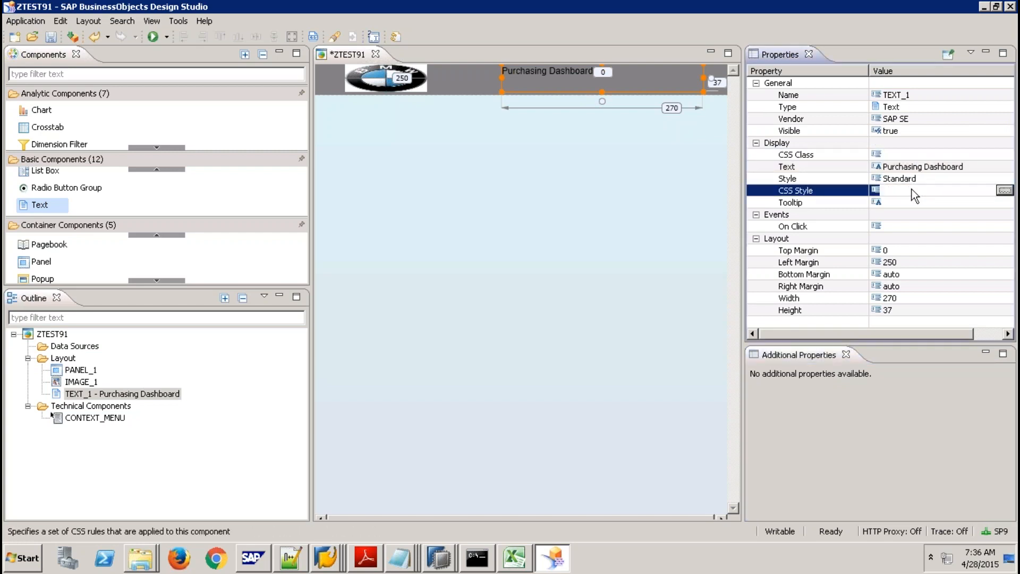
pyautogui.click(1004, 190)
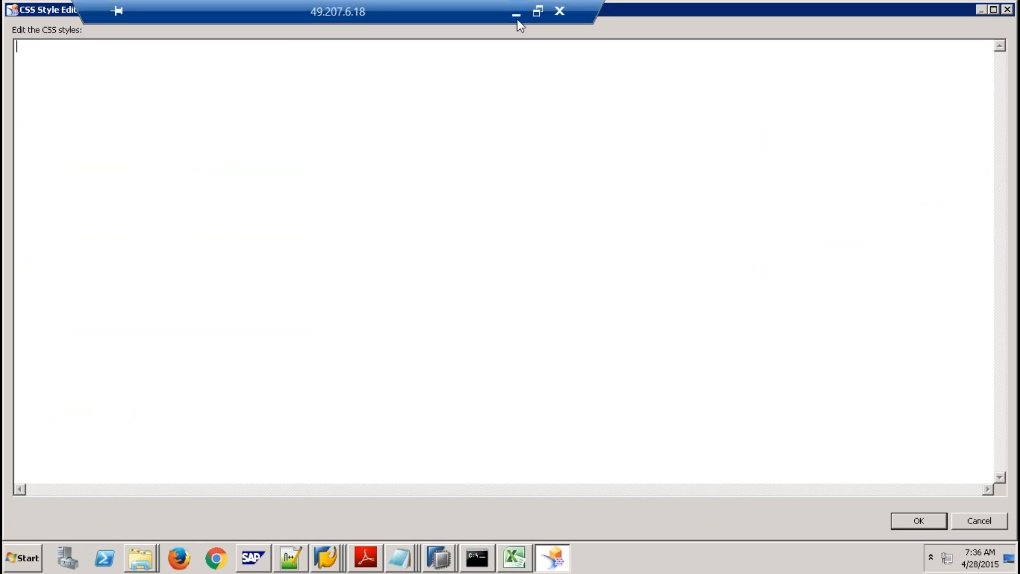
pyautogui.click(515, 9)
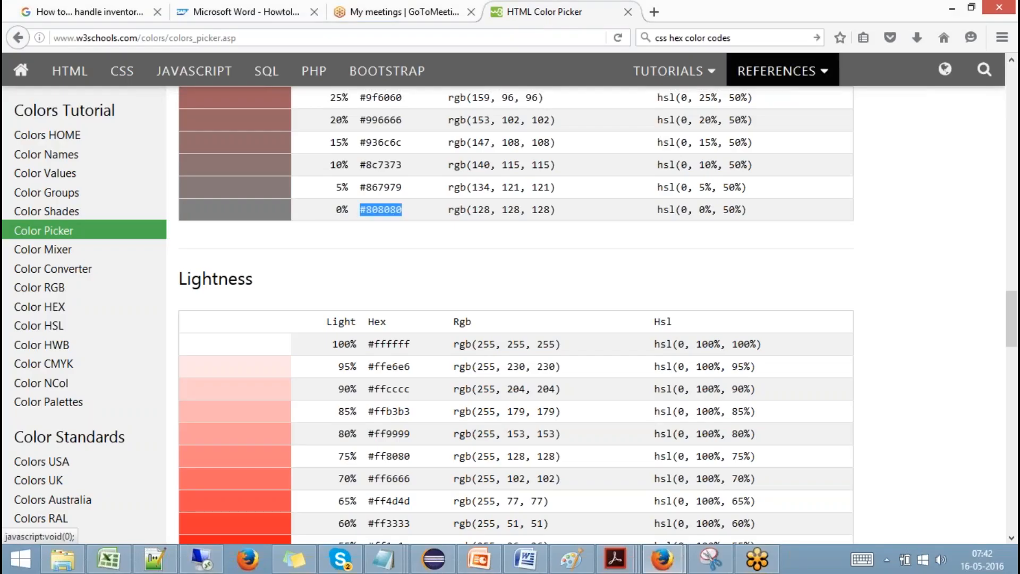
# Search 'CSS Text Font' in Firefox and open the W3Schools CSS Text page.
pyautogui.click(771, 38)
pyautogui.write('C')
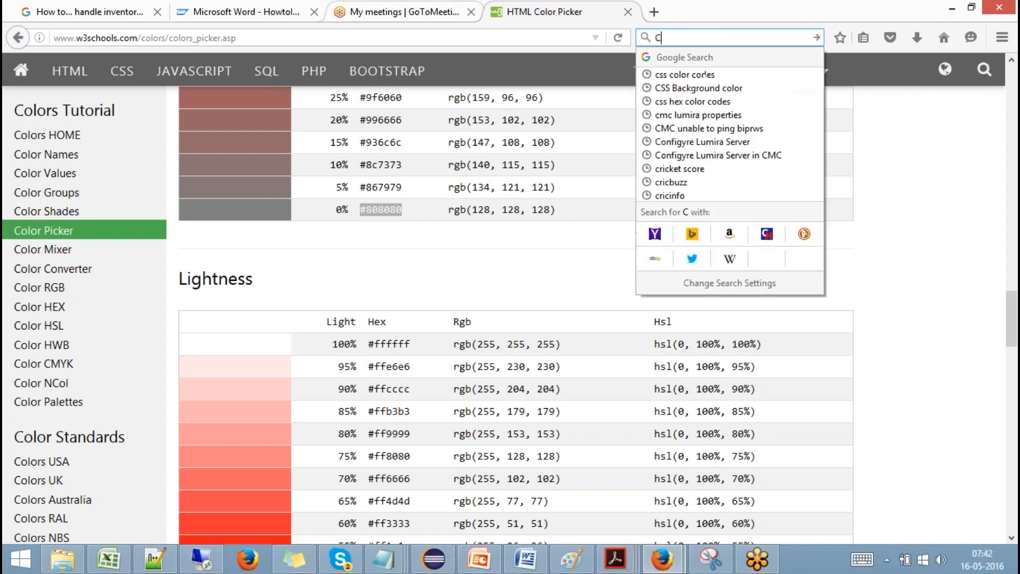
pyautogui.write('SS Text')
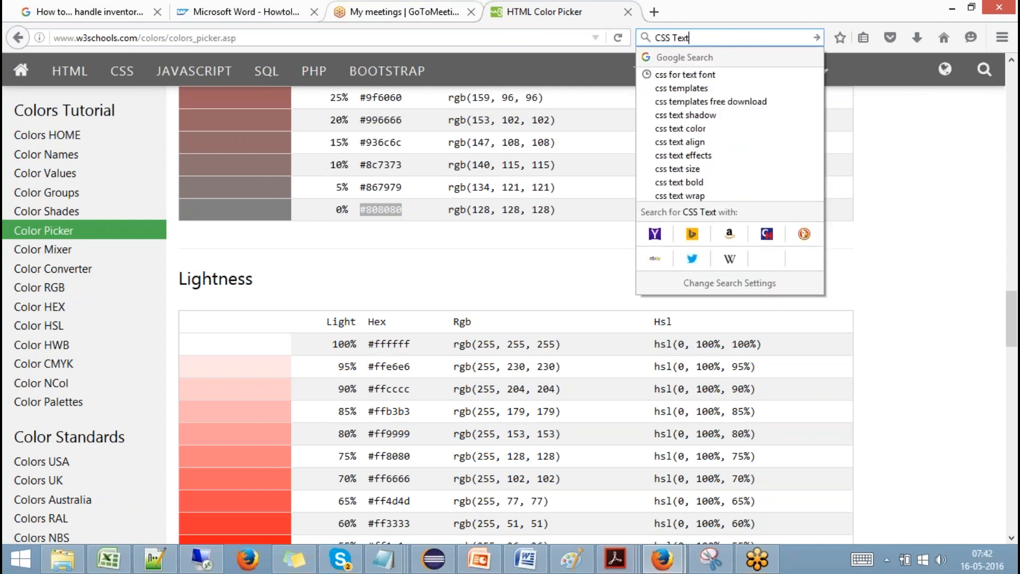
pyautogui.write(' Font')
pyautogui.press('Return')
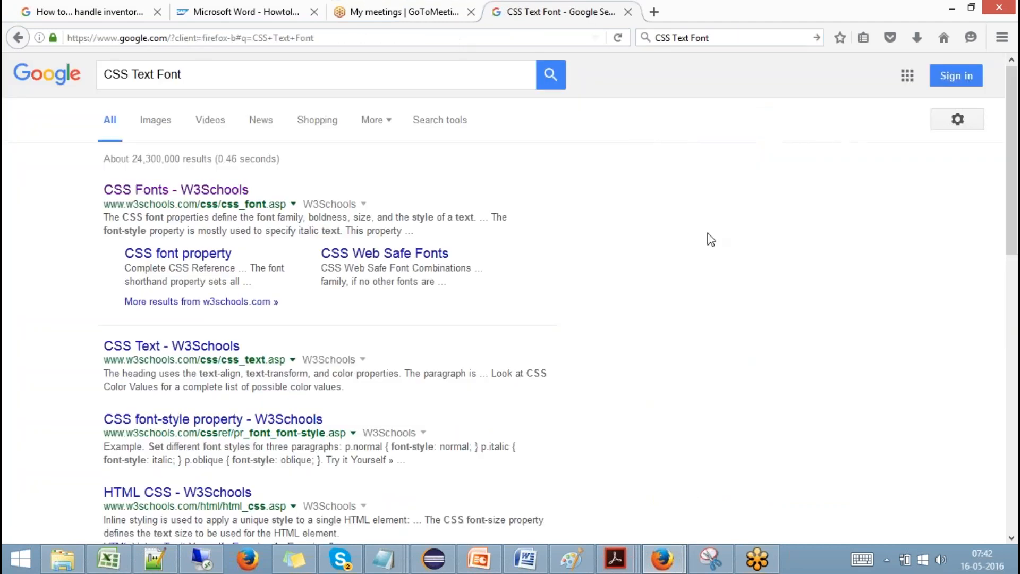
pyautogui.click(197, 344)
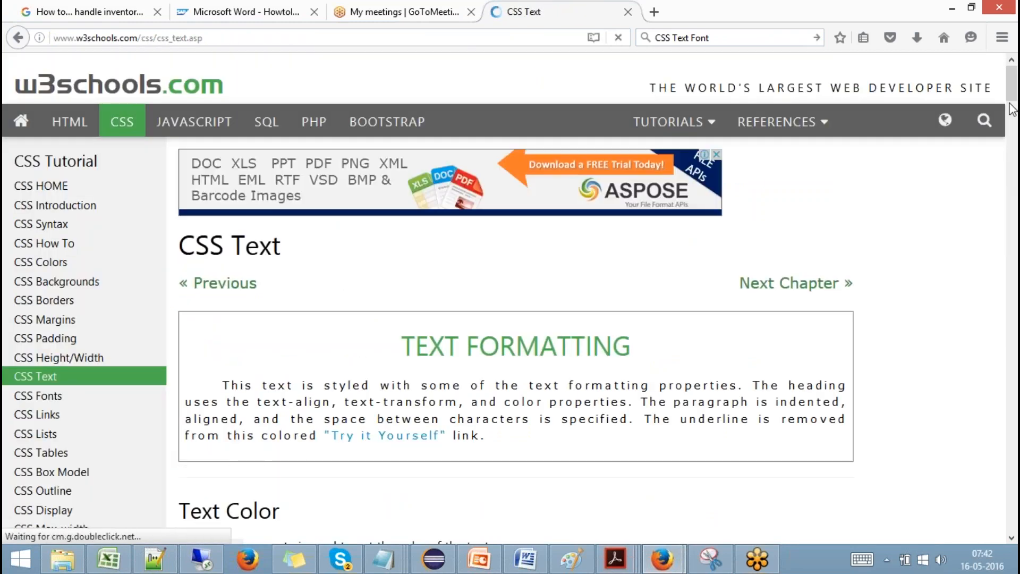
pyautogui.moveTo(1011, 88); pyautogui.dragTo(972, 450)
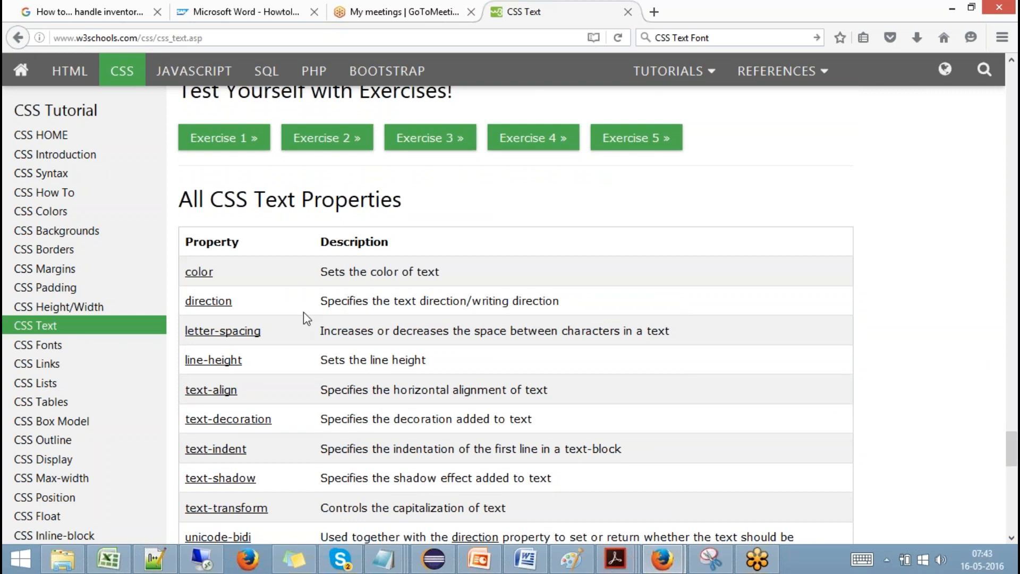
# Copy 'color: red;' from the W3Schools color page into the title's CSS style and apply it.
pyautogui.click(200, 274)
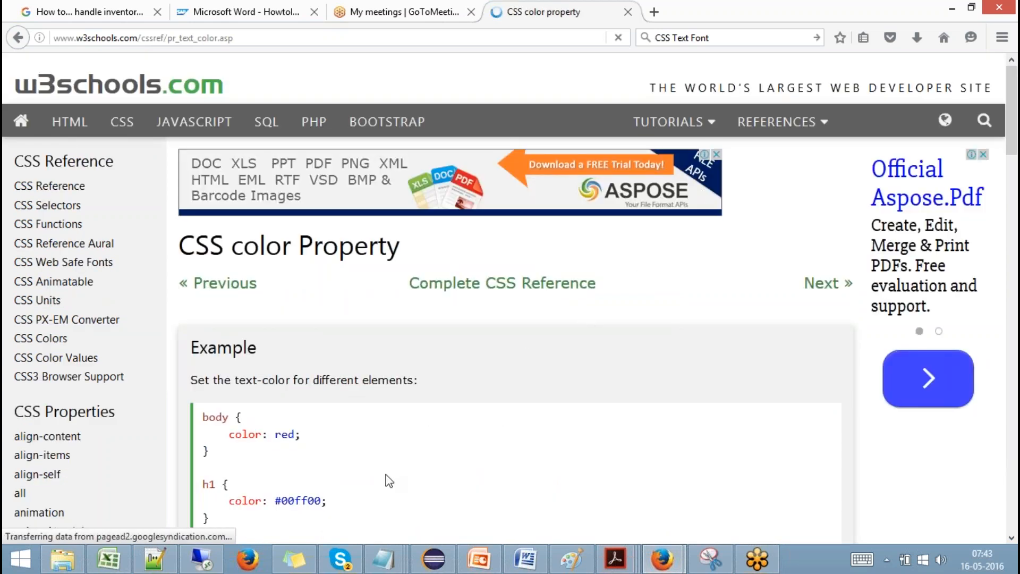
pyautogui.moveTo(1011, 138); pyautogui.dragTo(1011, 161)
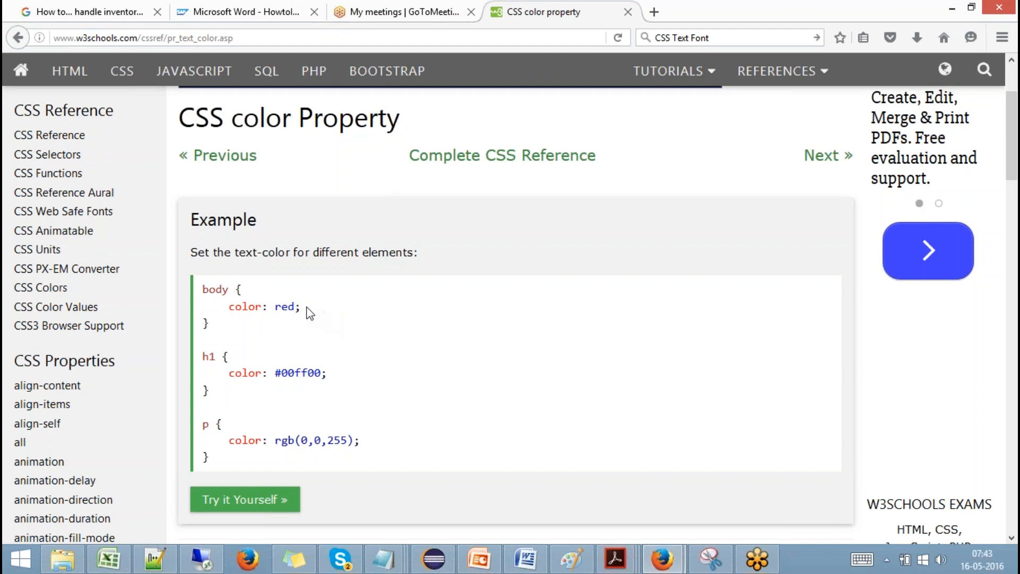
pyautogui.moveTo(310, 313); pyautogui.dragTo(228, 312)
pyautogui.hotkey('ctrl', 'c')
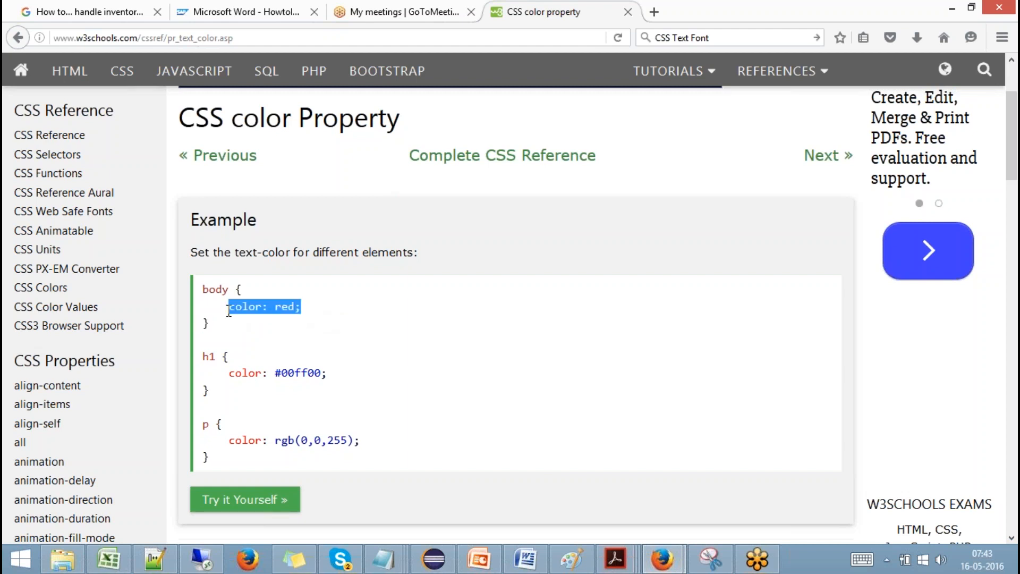
pyautogui.click(202, 557)
pyautogui.hotkey('ctrl', 'v')
pyautogui.click(924, 525)
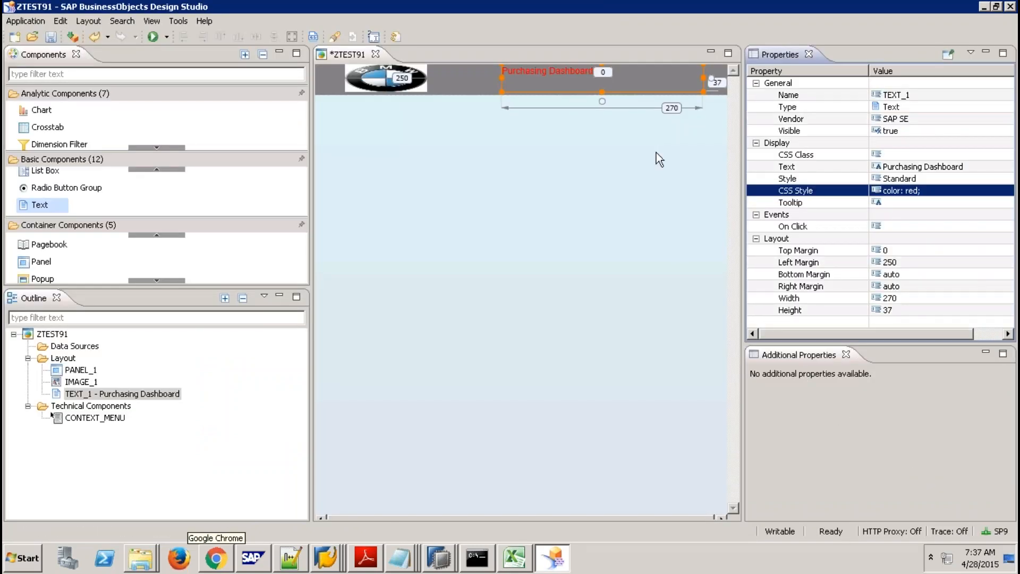
# Search Firefox for 'CSS Text Font size'.
pyautogui.moveTo(566, 4)
pyautogui.click(517, 11)
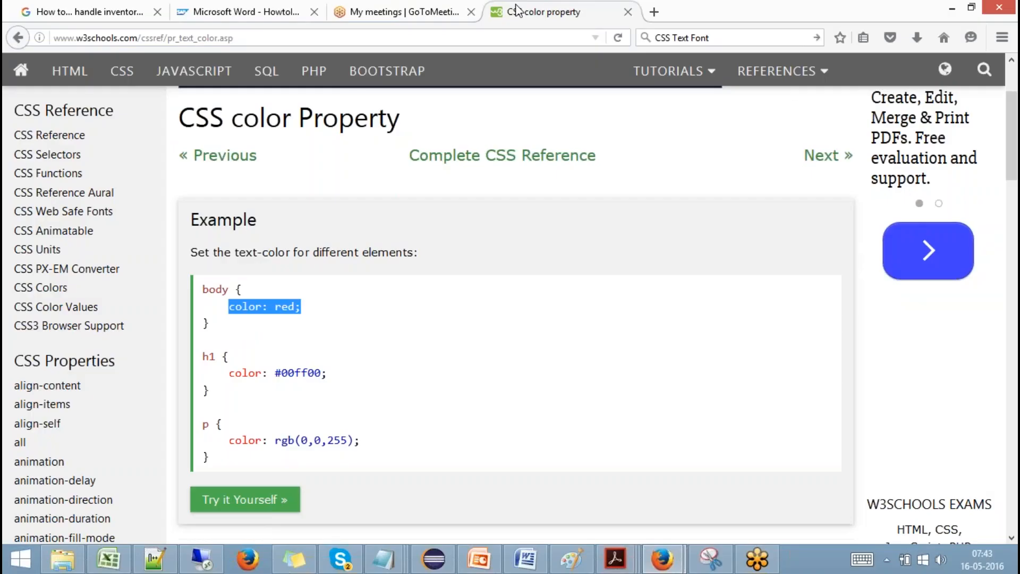
pyautogui.click(724, 38)
pyautogui.click(723, 38)
pyautogui.press('BackSpace')
pyautogui.write('t size')
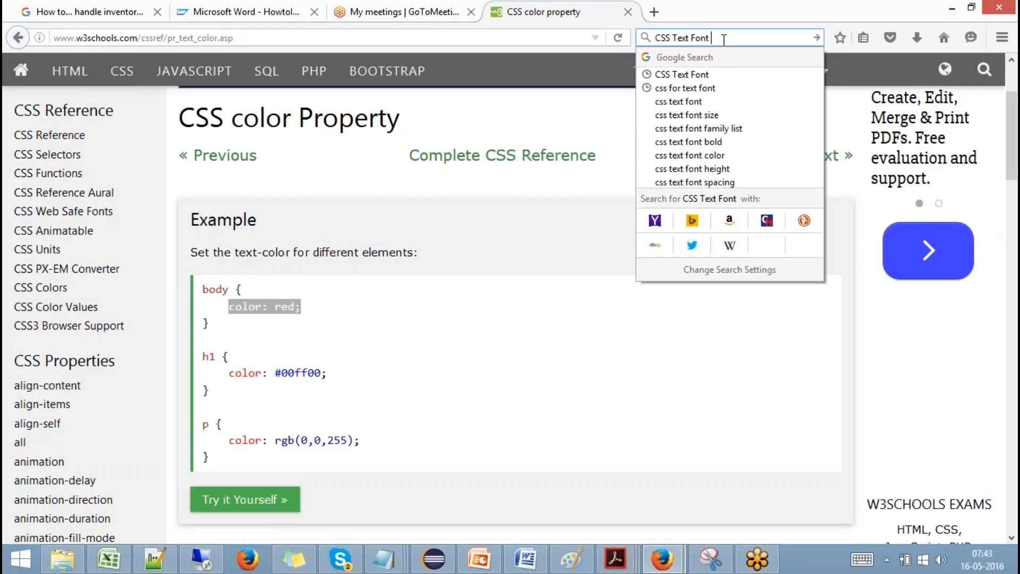
pyautogui.press('Return')
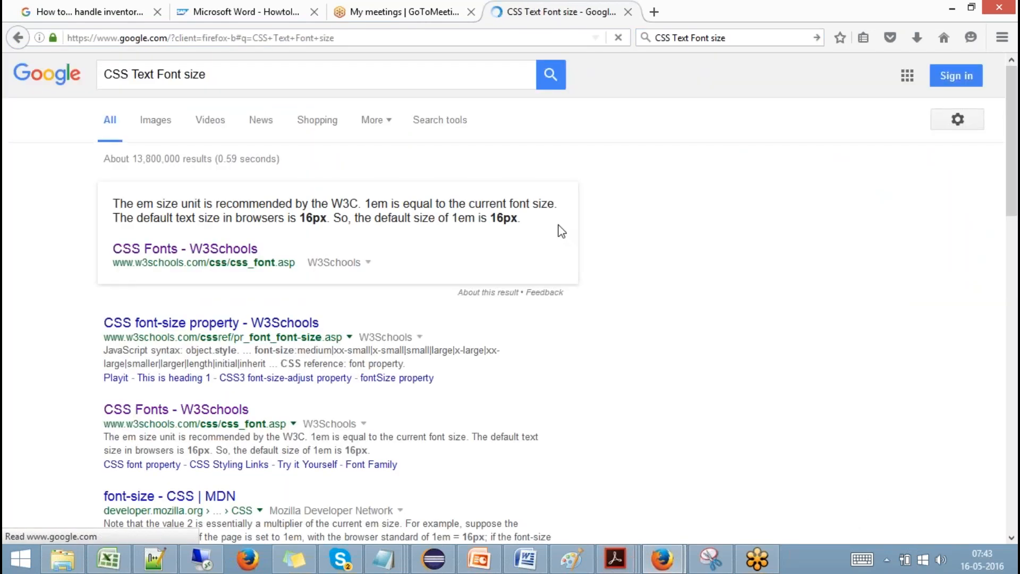
# Open the W3Schools font-size page and select the 'font-size: 200%' example.
pyautogui.click(216, 328)
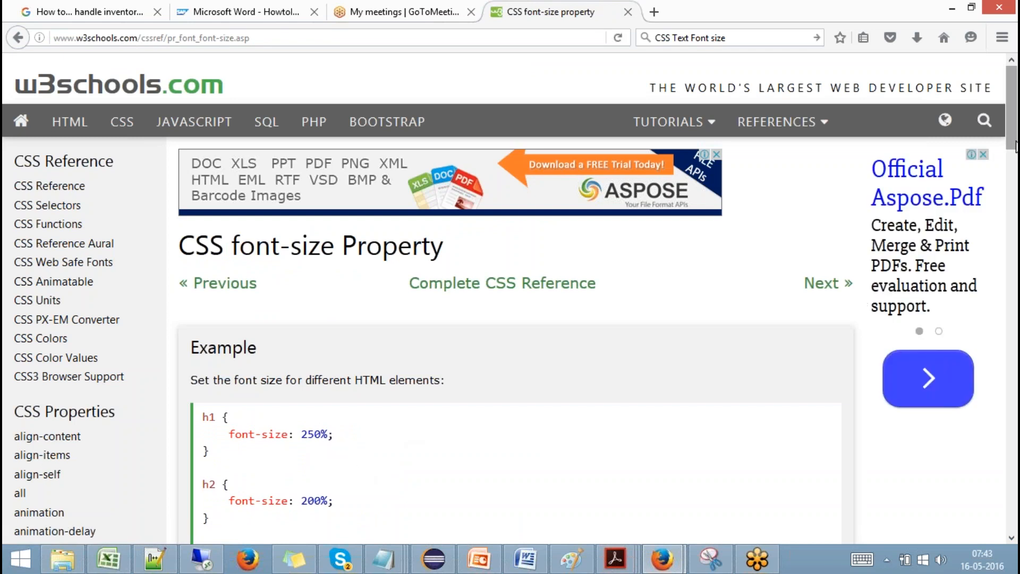
pyautogui.moveTo(1016, 149); pyautogui.dragTo(1015, 175)
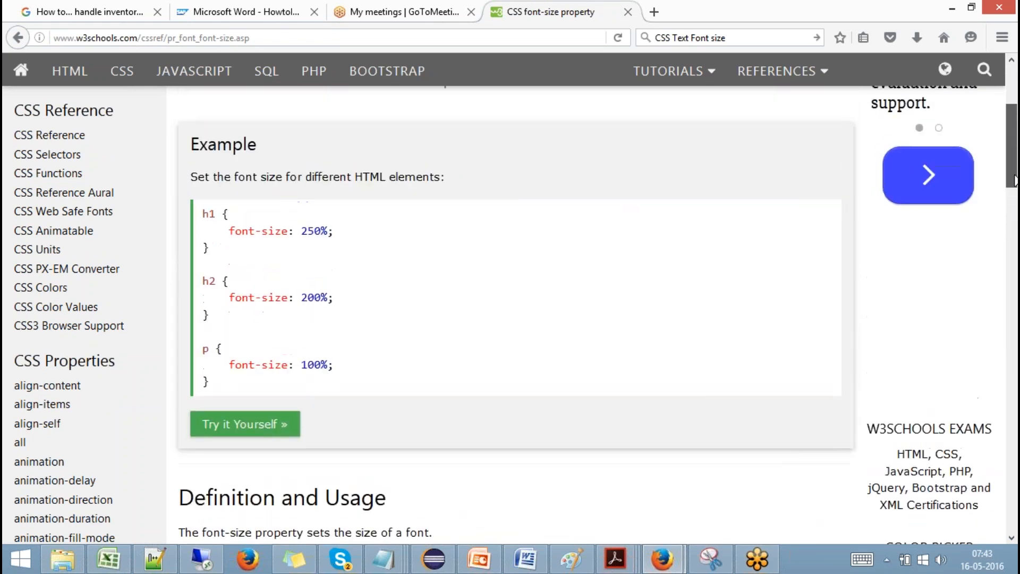
pyautogui.moveTo(327, 296); pyautogui.dragTo(231, 297)
pyautogui.hotkey('ctrl', 'c')
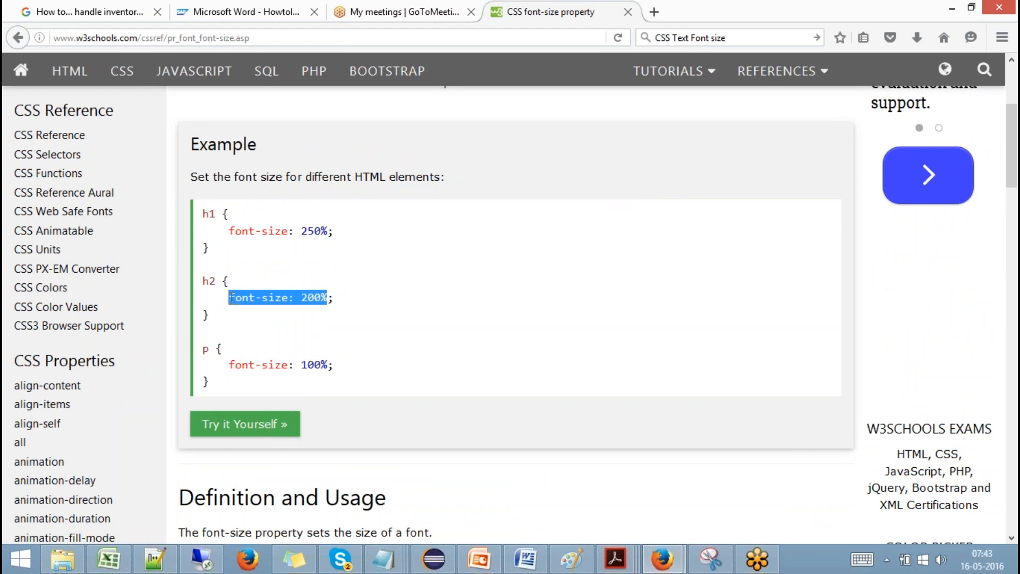
# Append 'font-size: 200%' after 'color: red;' in TEXT_1's CSS style and apply it.
pyautogui.click(202, 558)
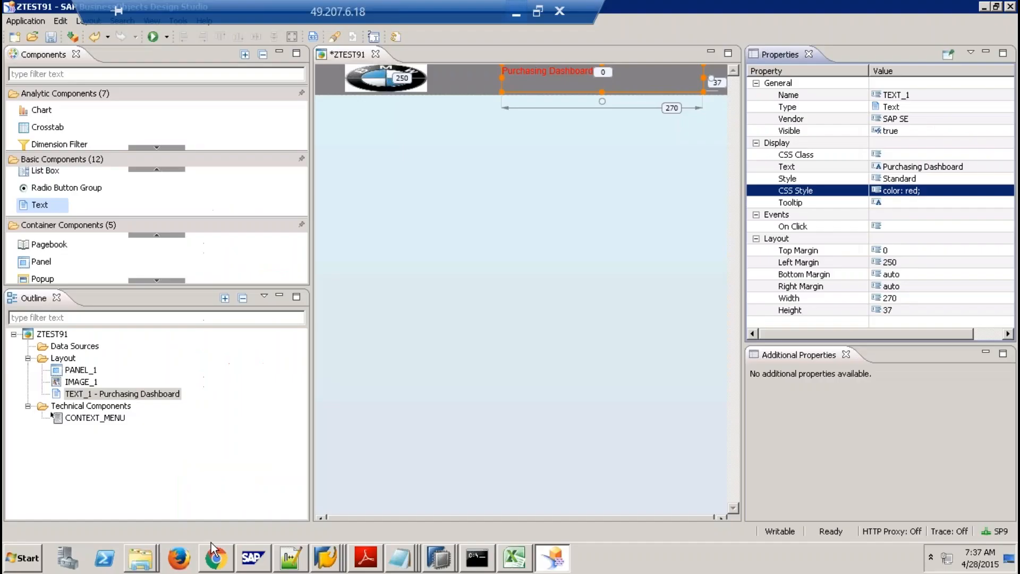
pyautogui.click(935, 190)
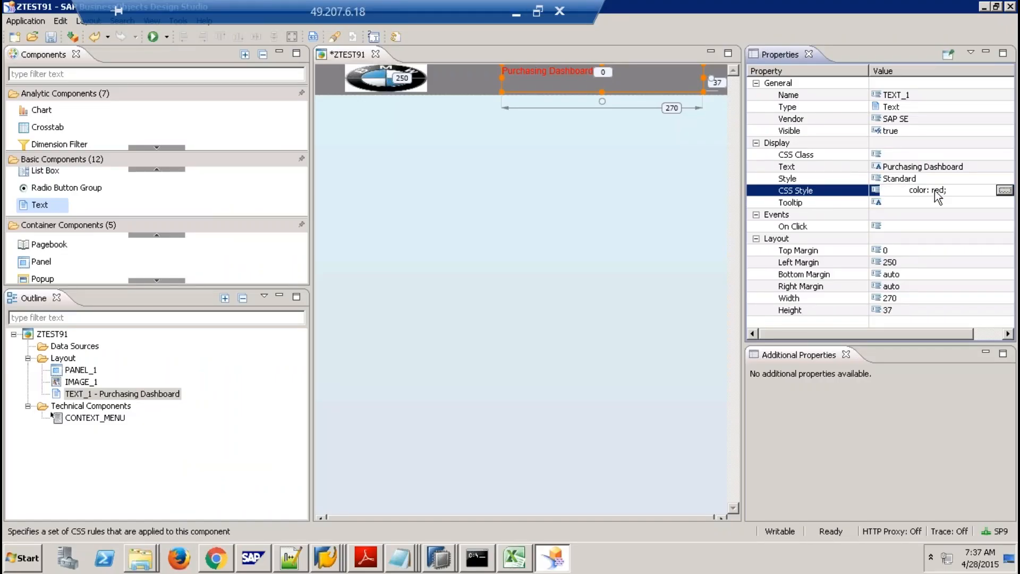
pyautogui.click(1004, 190)
pyautogui.click(321, 55)
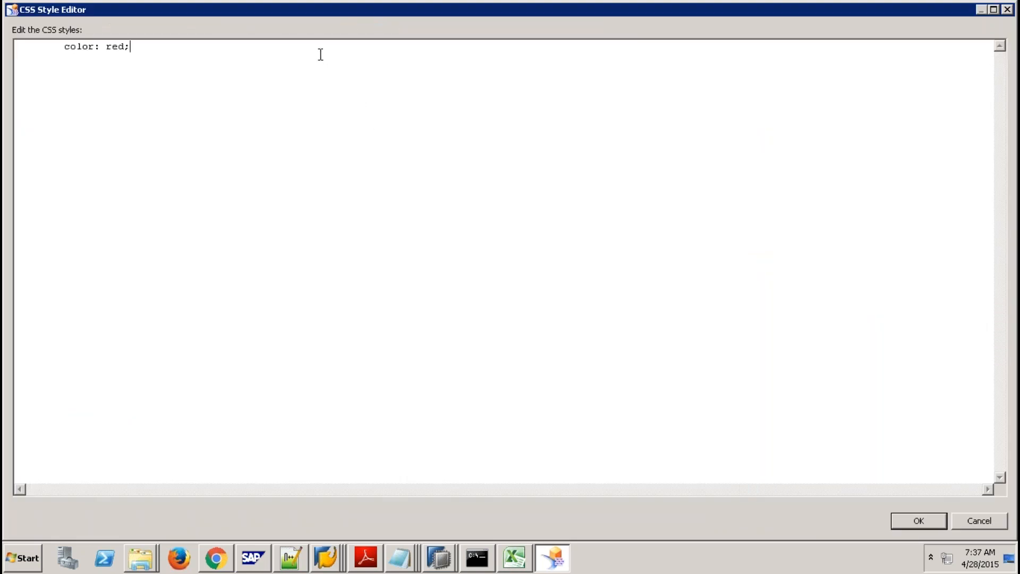
pyautogui.hotkey('ctrl', 'v')
pyautogui.click(919, 521)
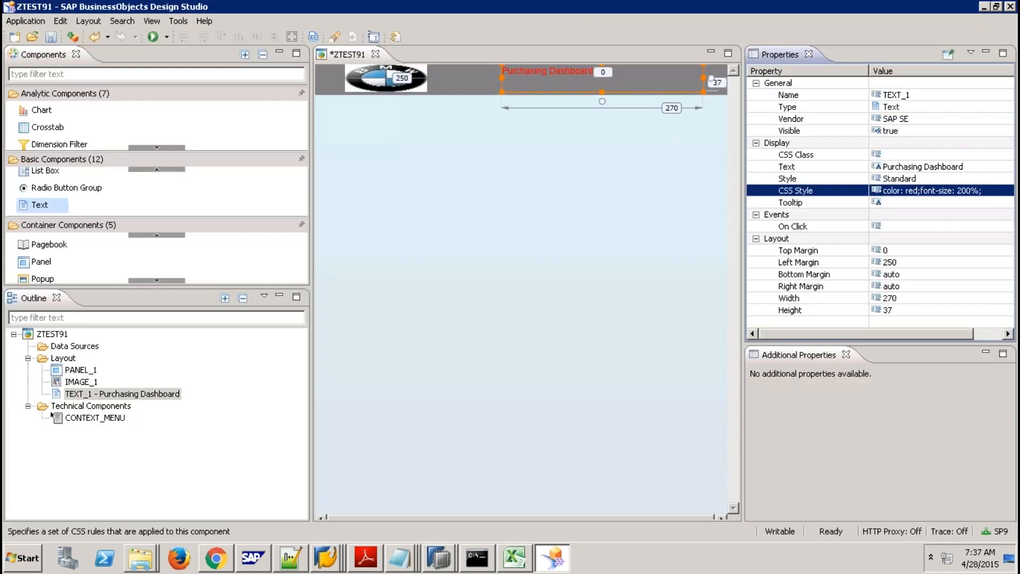
pyautogui.click(553, 197)
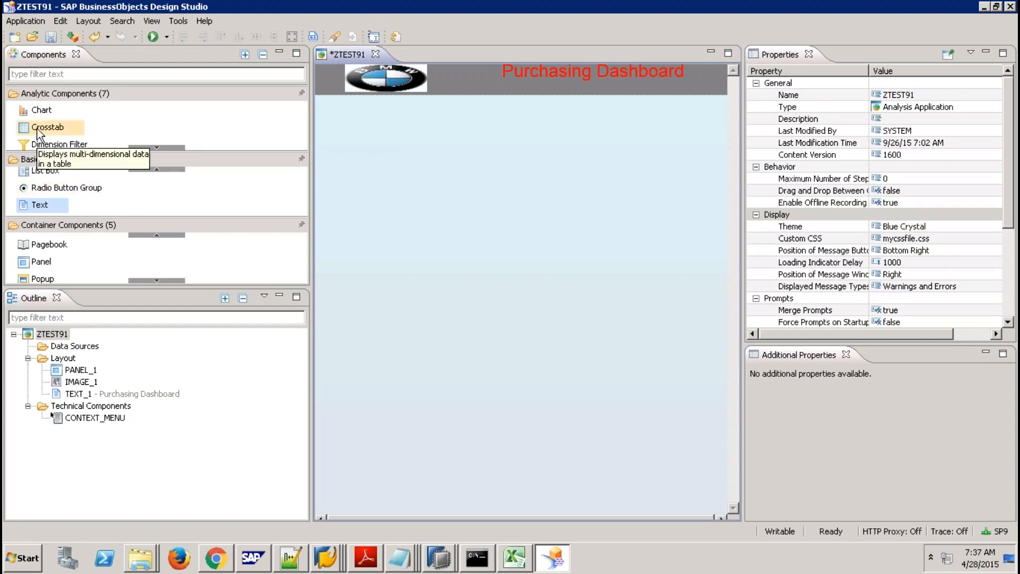
# Drop a crosstab onto the canvas and move it up toward the header.
pyautogui.moveTo(36, 128); pyautogui.dragTo(345, 125)
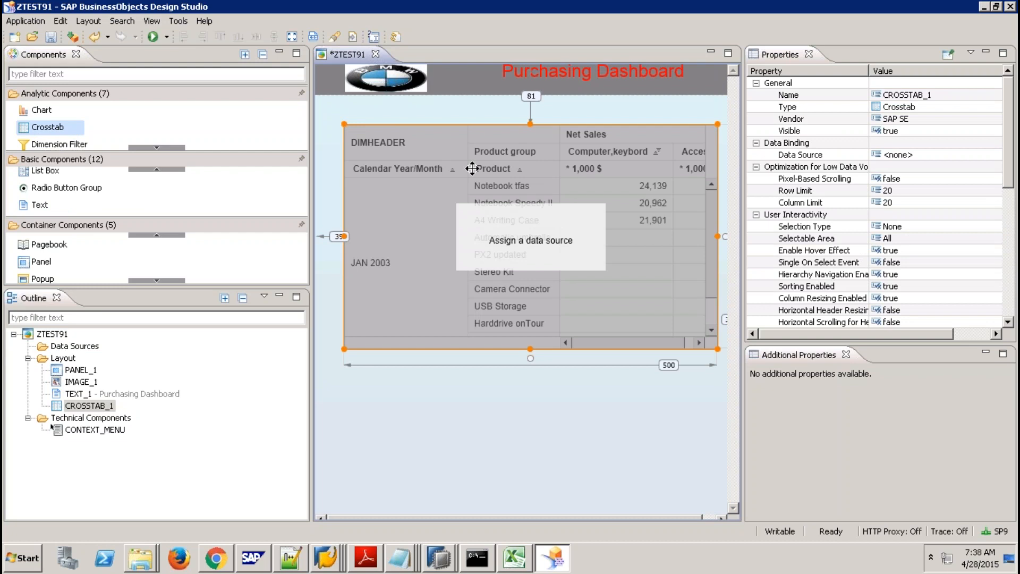
pyautogui.click(1008, 248)
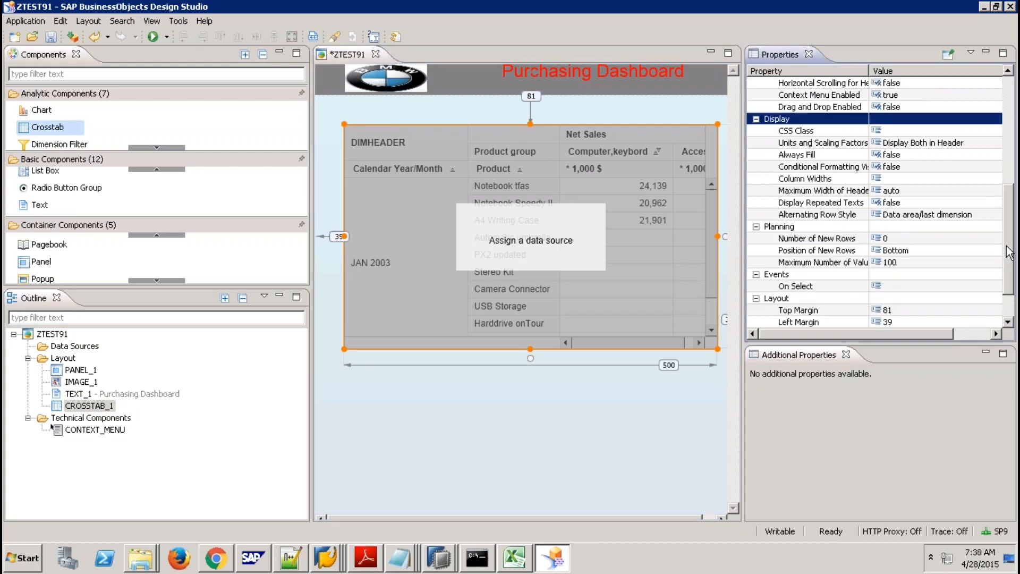
pyautogui.moveTo(1010, 208); pyautogui.dragTo(1011, 277)
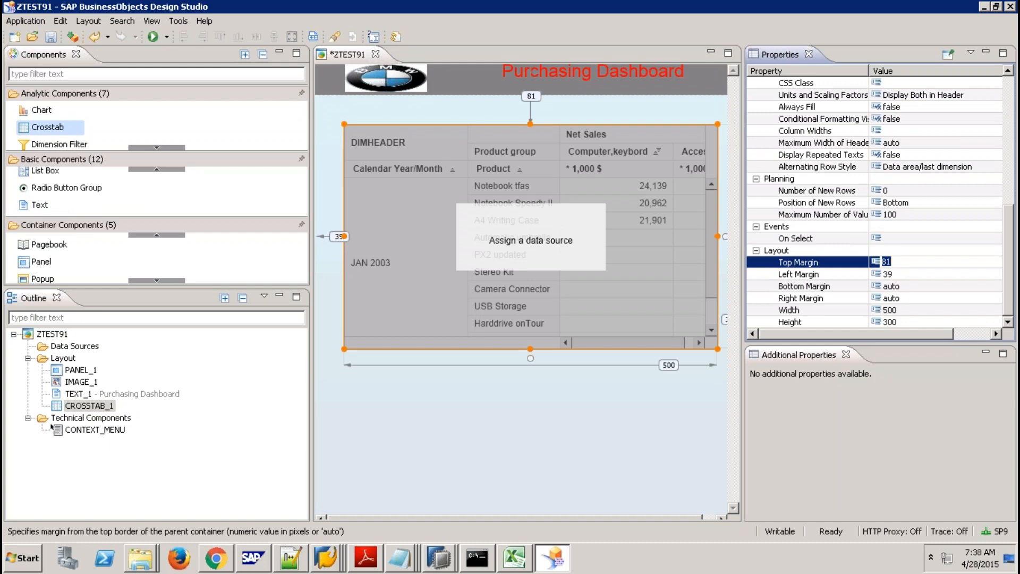
pyautogui.write('1')
pyautogui.press('Return')
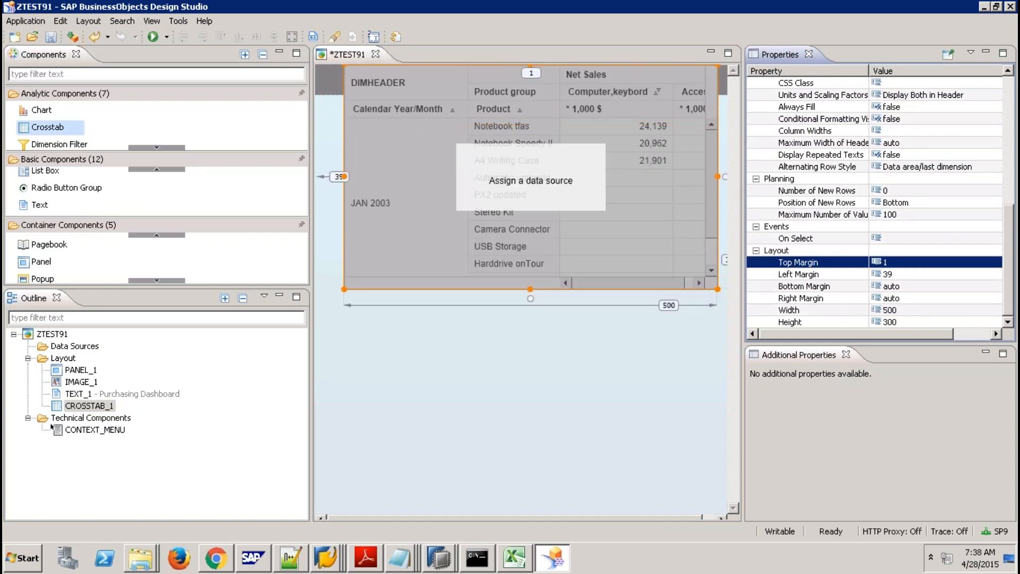
# Set the crosstab's left margin to 1 and top margin to 41.
pyautogui.click(887, 274)
pyautogui.write('1')
pyautogui.press('Return')
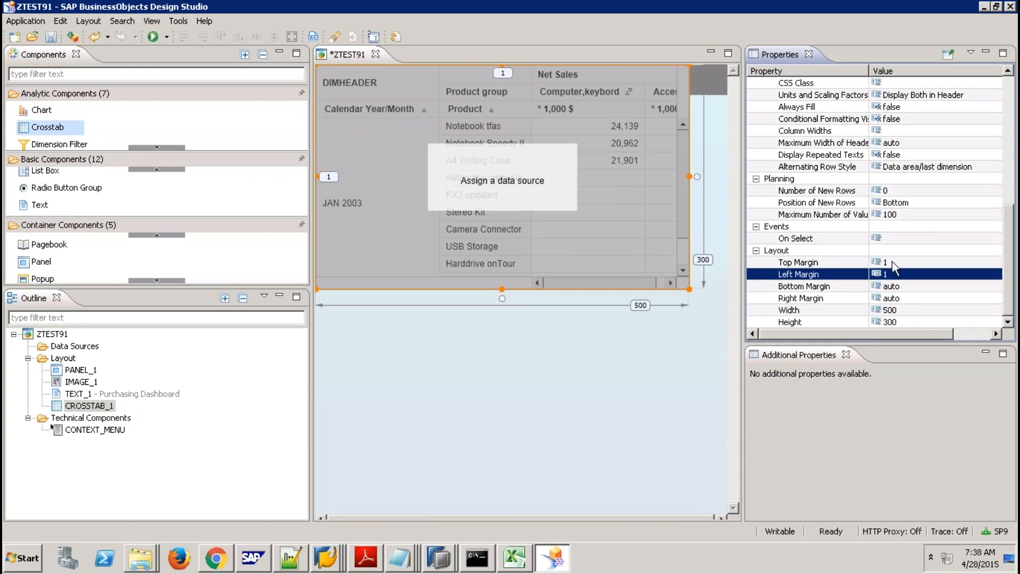
pyautogui.click(893, 262)
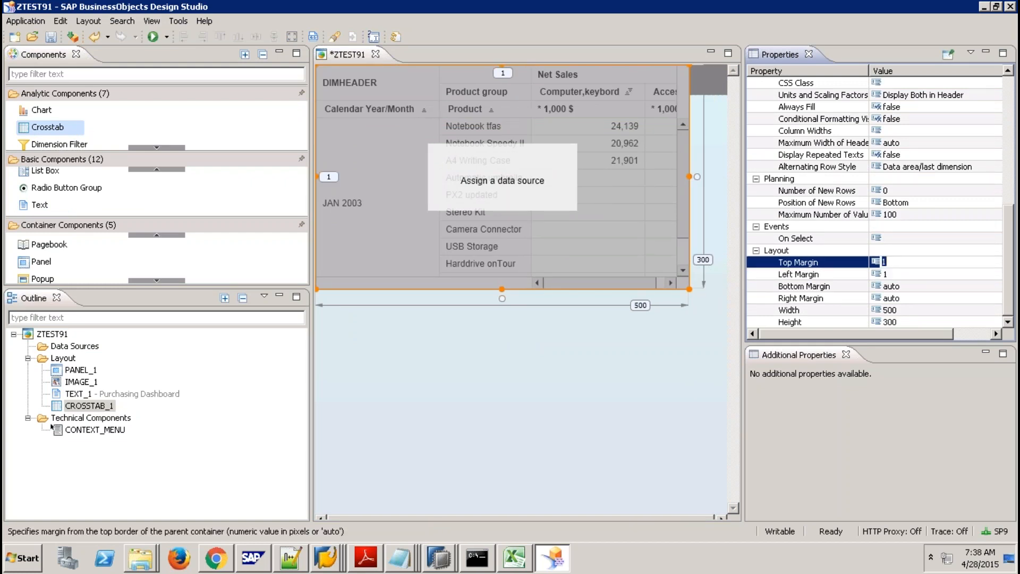
pyautogui.write('41')
pyautogui.press('Return')
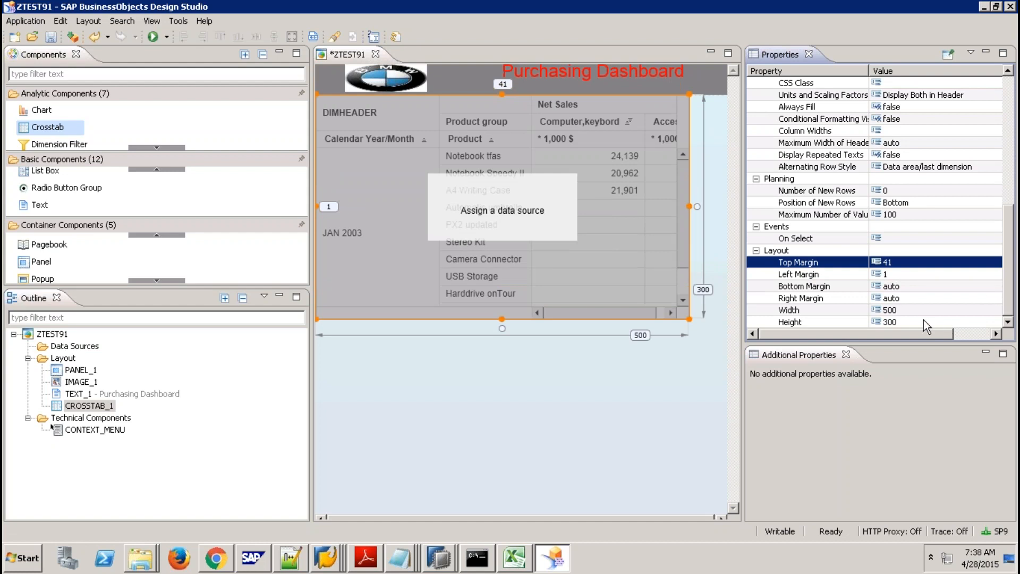
# Make the crosstab width auto with a right margin of 0.
pyautogui.click(907, 311)
pyautogui.write('auto')
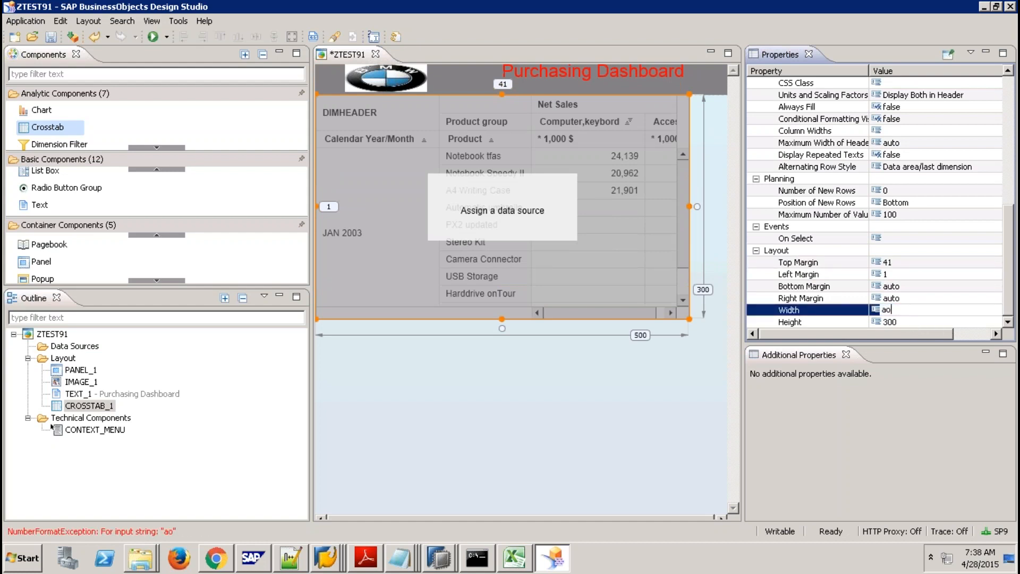
pyautogui.press('BackSpace')
pyautogui.press('BackSpace')
pyautogui.press('BackSpace')
pyautogui.write('uto')
pyautogui.press('Return')
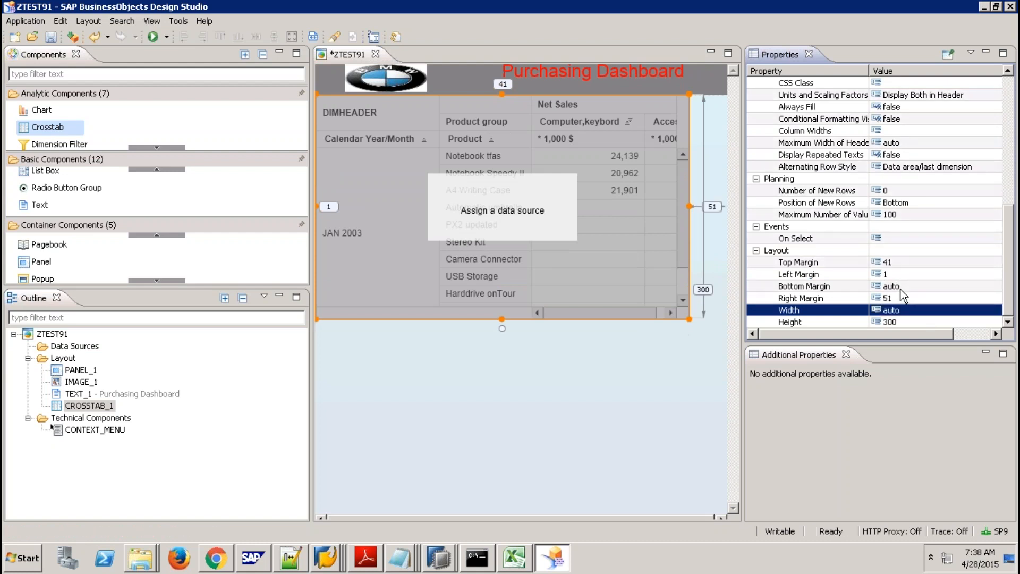
pyautogui.click(901, 297)
pyautogui.write('0')
pyautogui.press('Return')
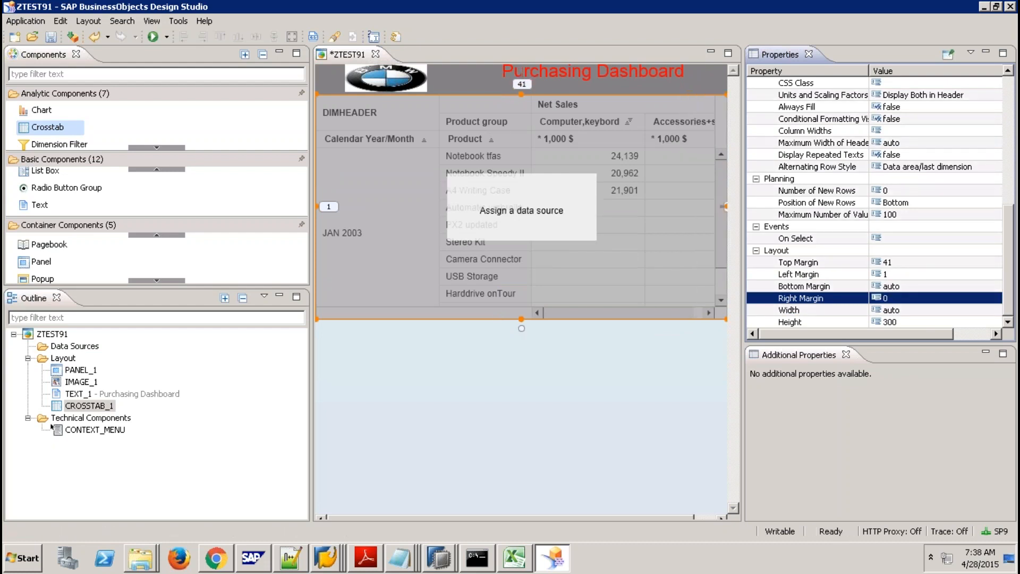
# Set bottom margin 0 and height auto, then reapply the top margin of 41.
pyautogui.click(903, 286)
pyautogui.write('0')
pyautogui.press('Return')
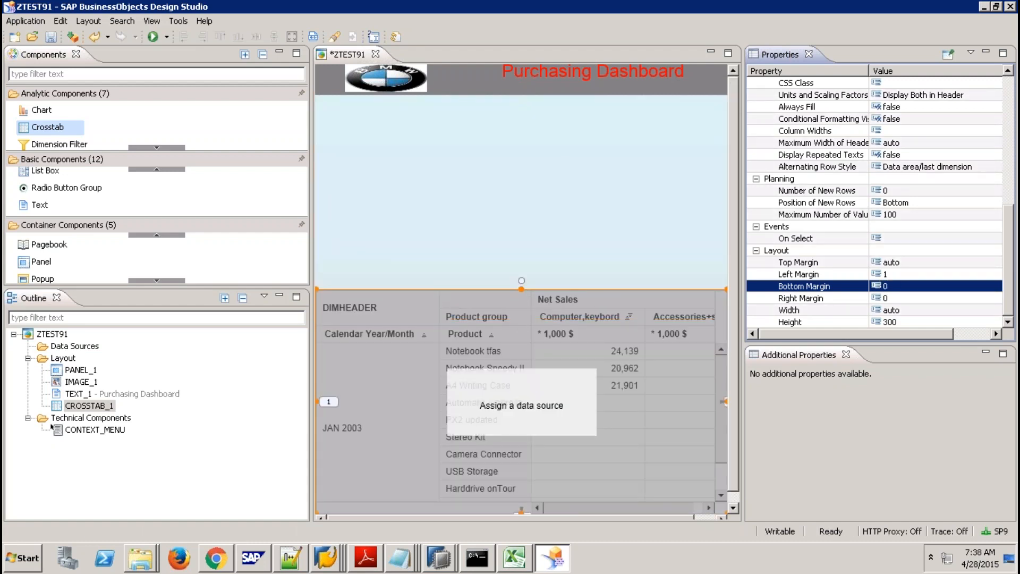
pyautogui.click(898, 320)
pyautogui.write('a')
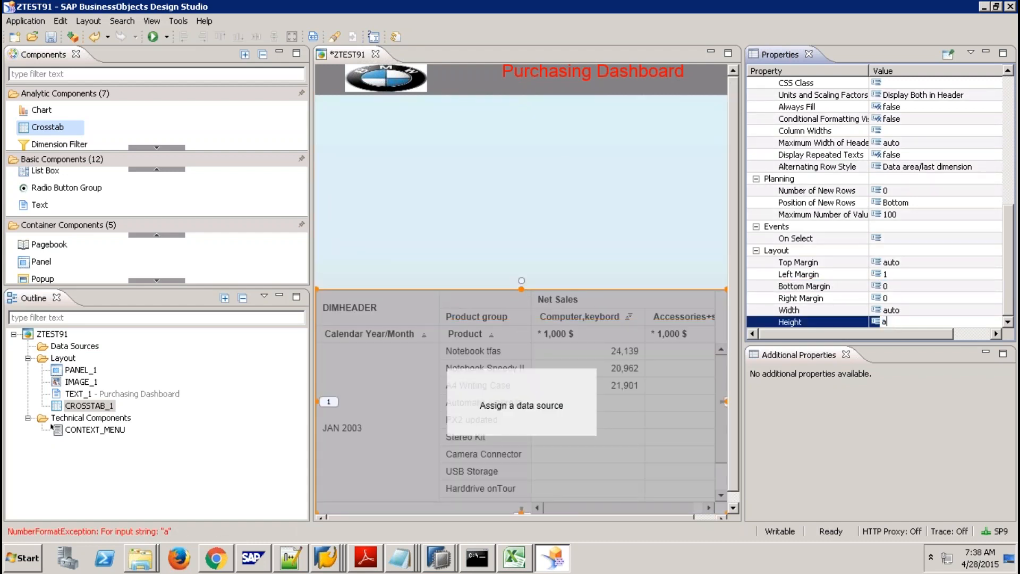
pyautogui.write('uto')
pyautogui.press('Return')
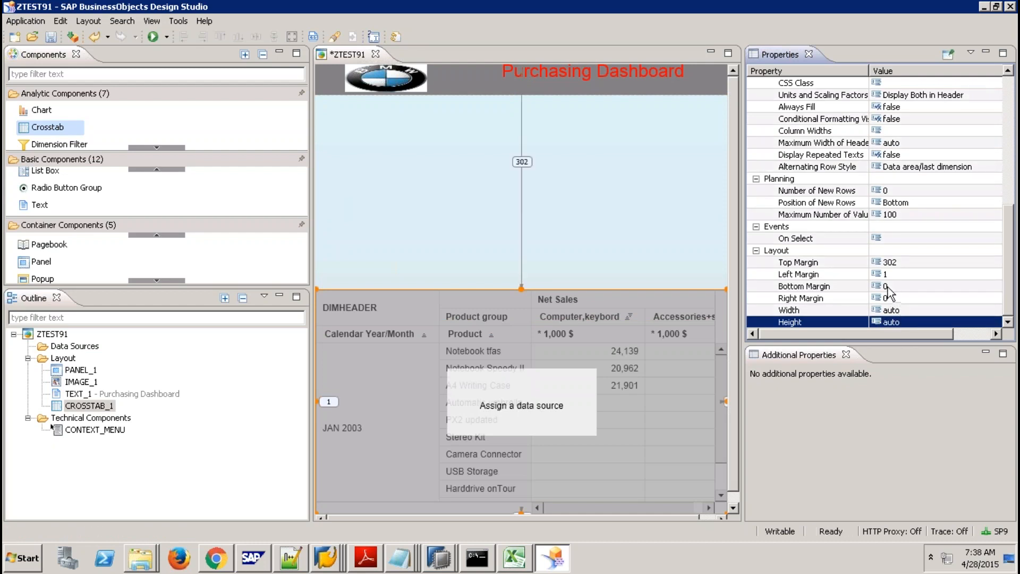
pyautogui.click(892, 266)
pyautogui.write('41')
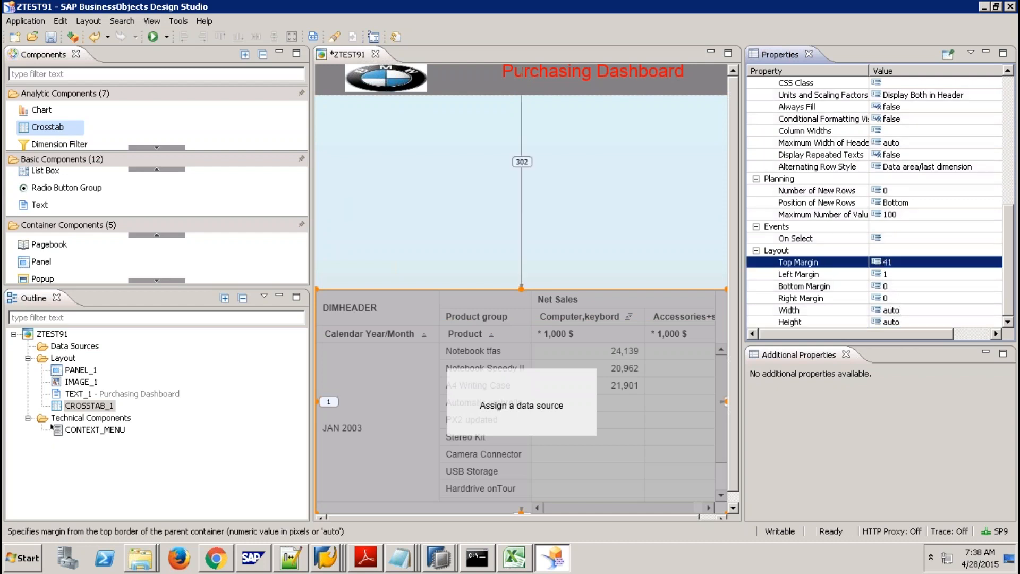
pyautogui.press('Return')
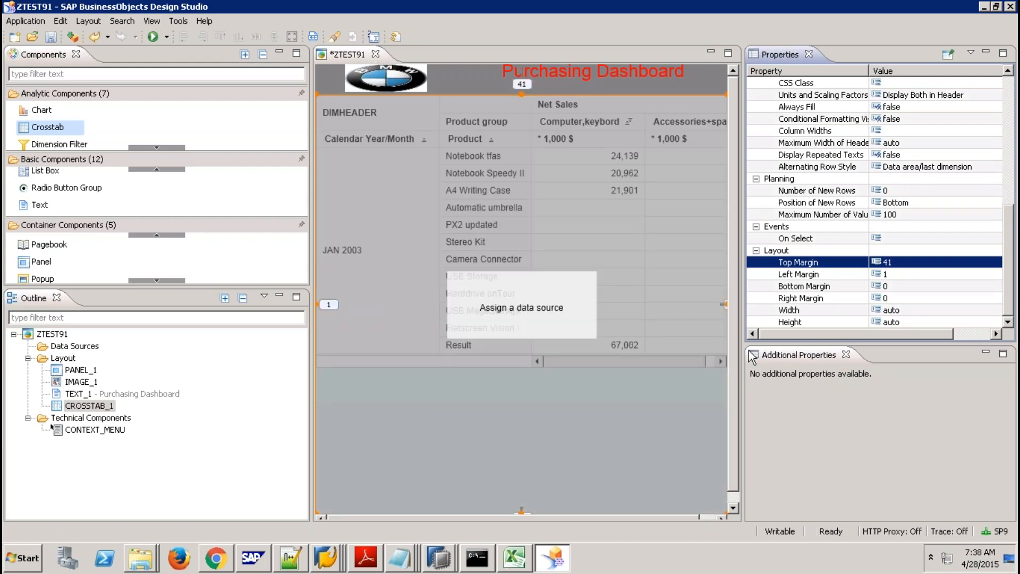
# Start a new data source and browse into sap/hana/democontent/epm/models.
pyautogui.rightClick(85, 348)
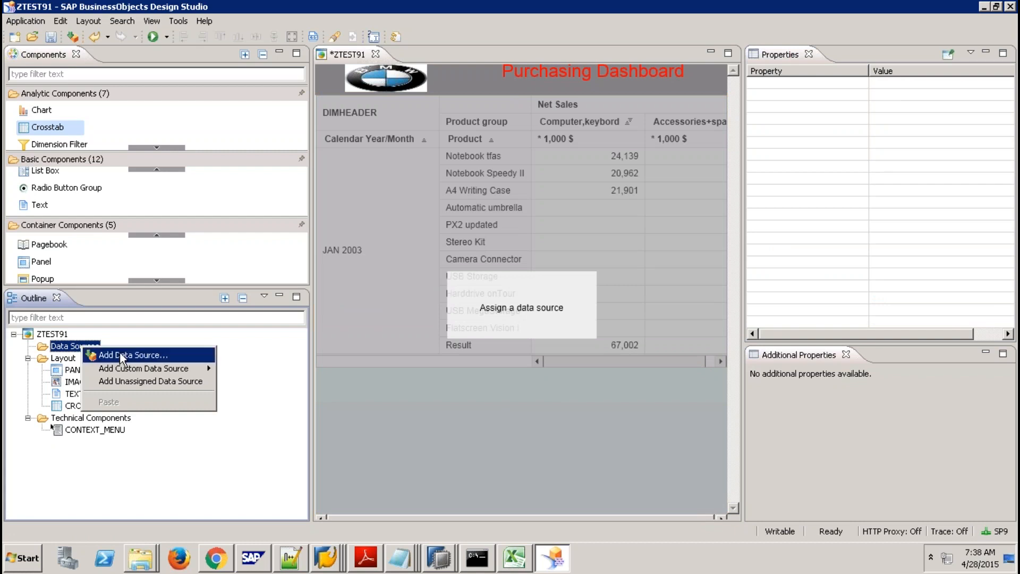
pyautogui.click(120, 353)
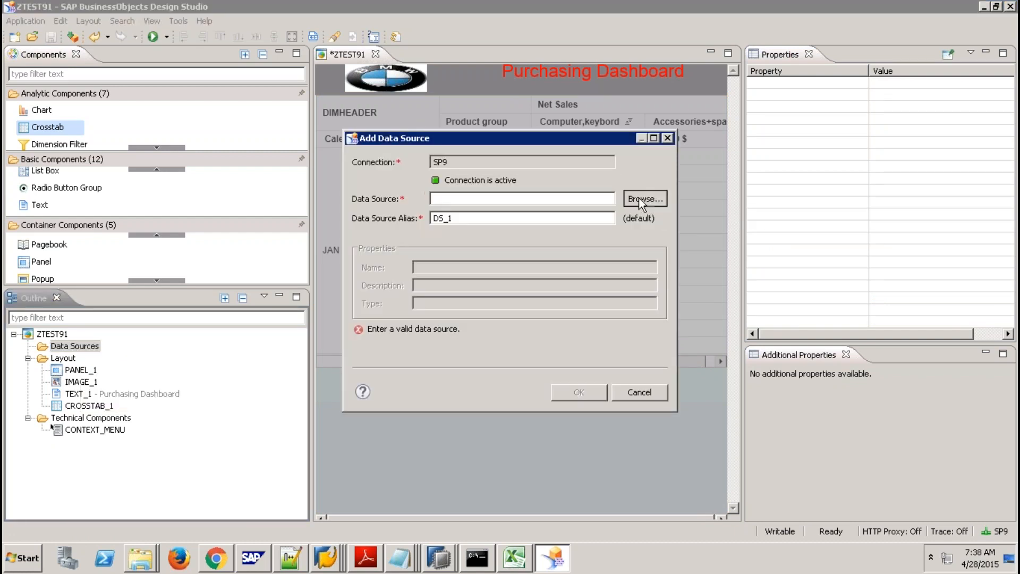
pyautogui.click(643, 202)
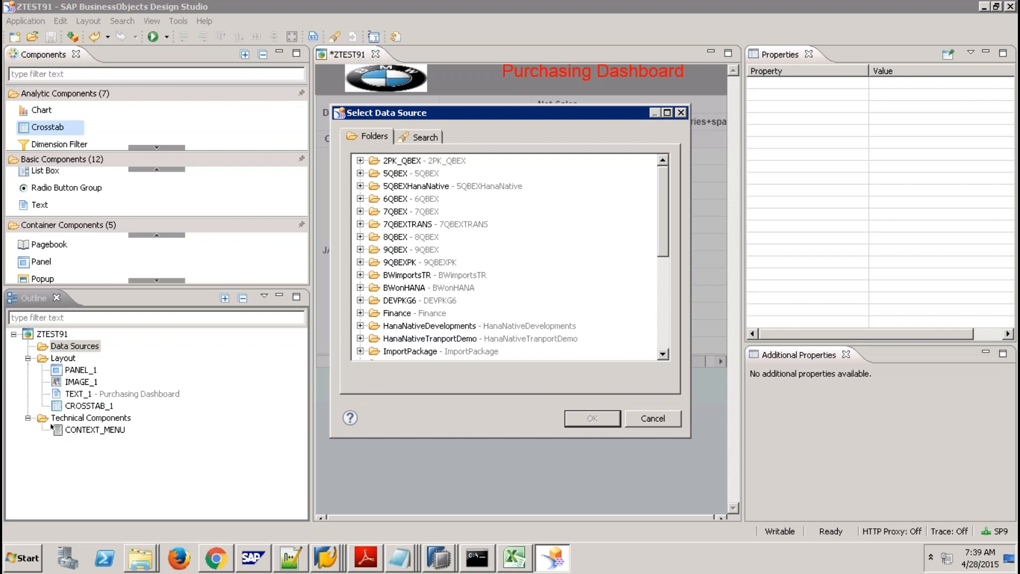
pyautogui.click(658, 295)
pyautogui.click(360, 275)
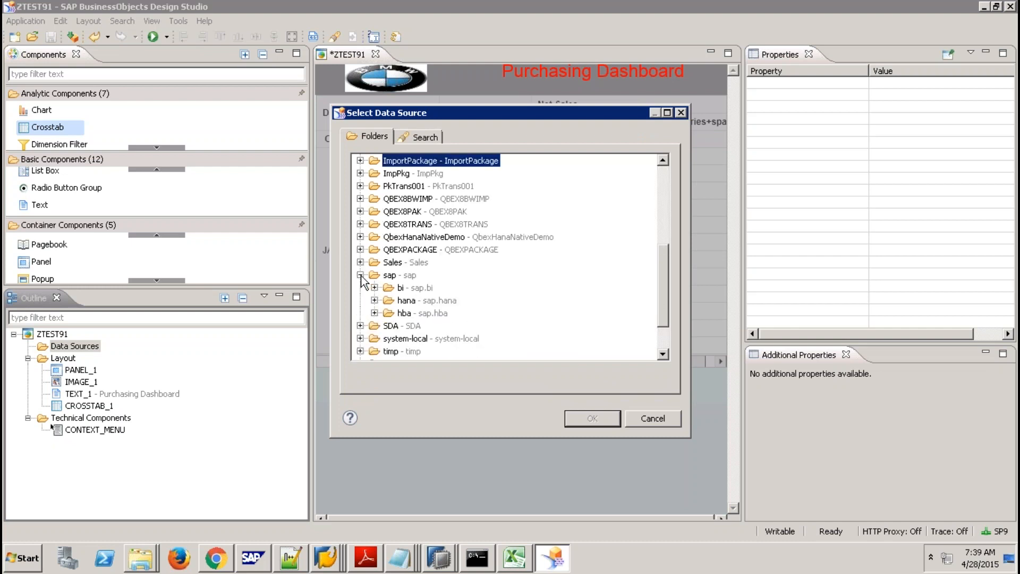
pyautogui.click(374, 300)
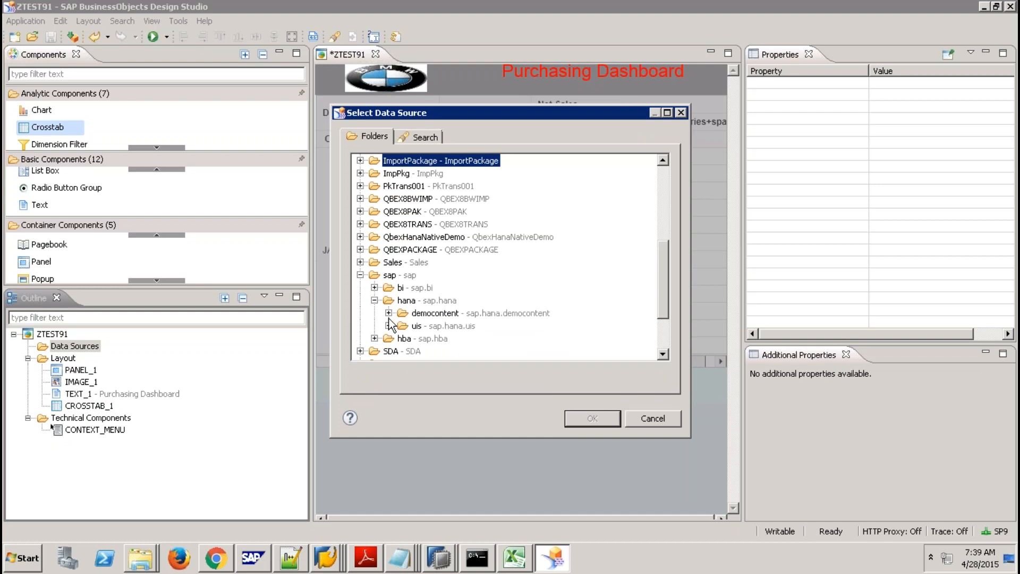
pyautogui.click(388, 313)
pyautogui.click(403, 325)
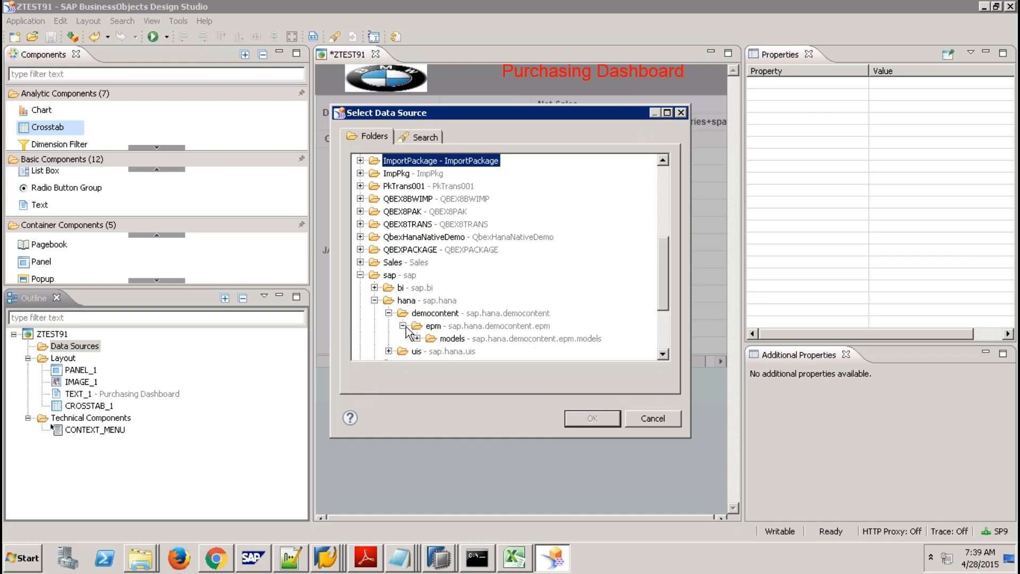
pyautogui.click(417, 338)
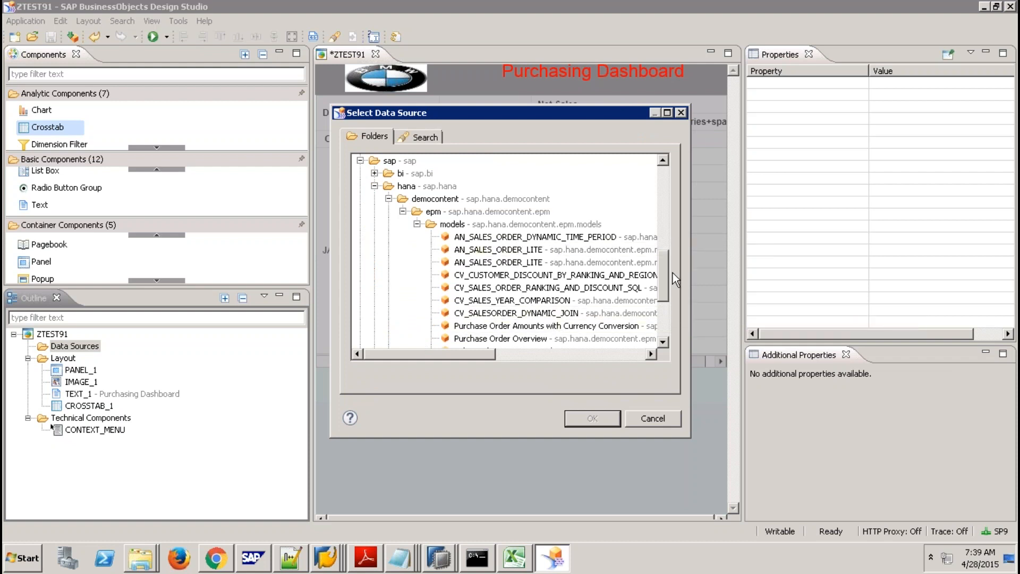
# Select the Purchase Order Overview view and confirm it as the new data source.
pyautogui.moveTo(666, 275); pyautogui.dragTo(662, 292)
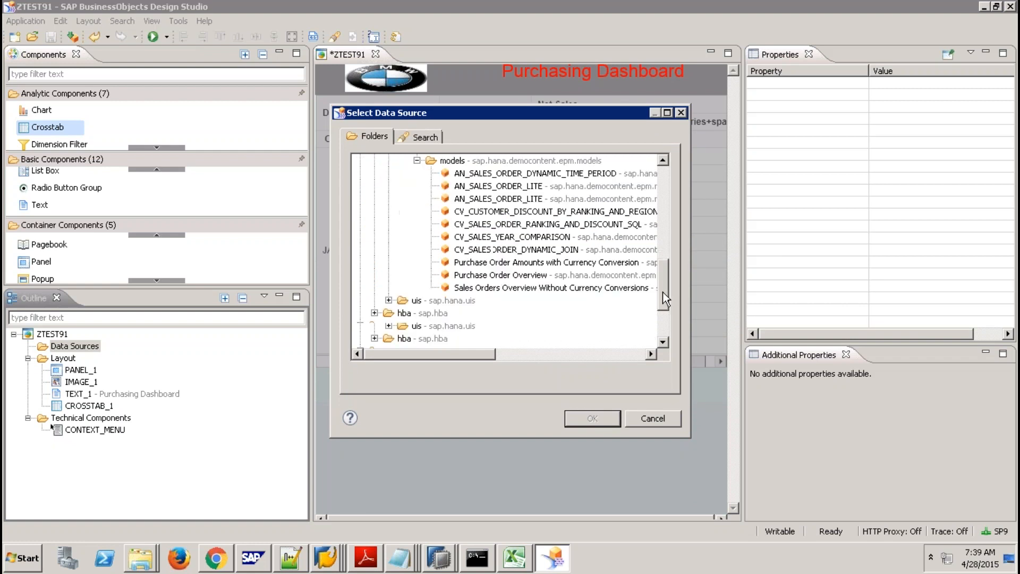
pyautogui.click(557, 275)
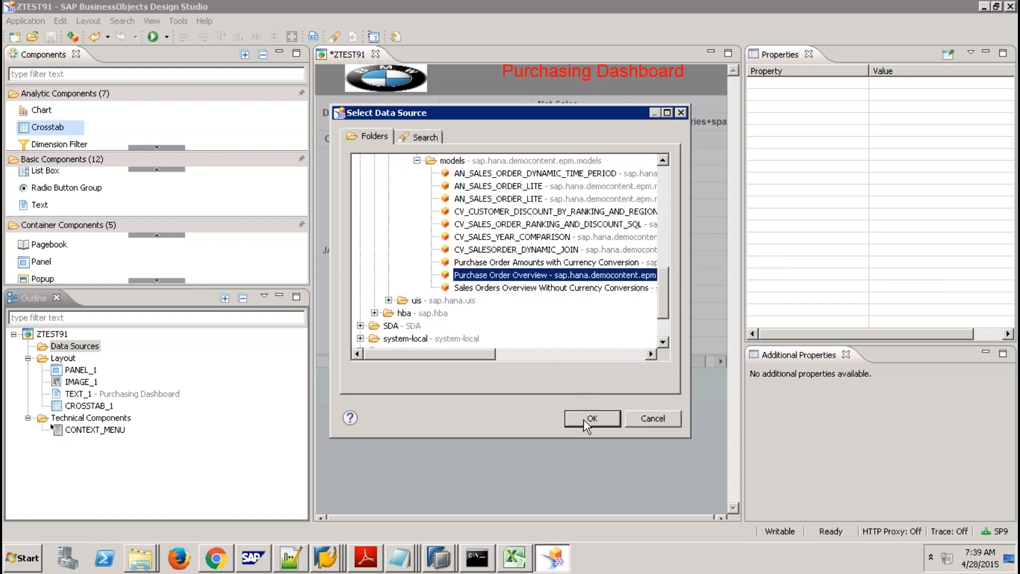
pyautogui.click(583, 420)
pyautogui.click(577, 395)
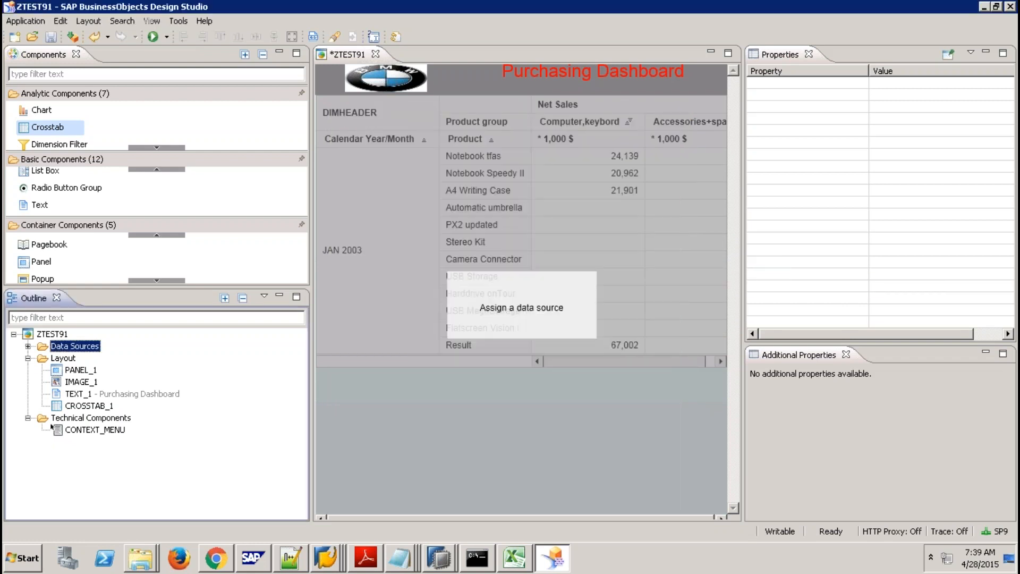
# Put COMPANYNAME in DS_1's initial-view rows and drag the data source onto CROSSTAB_1.
pyautogui.rightClick(216, 357)
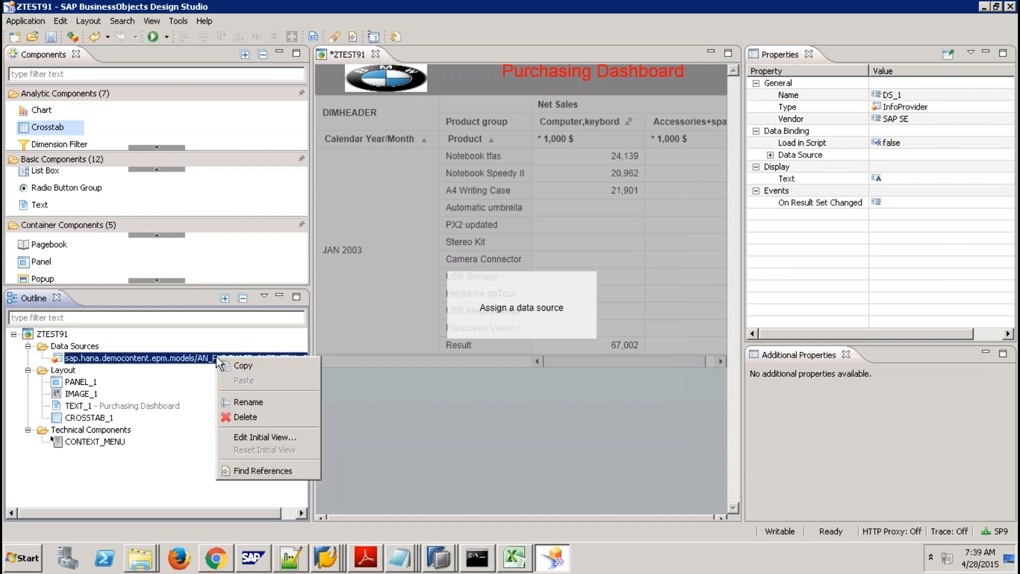
pyautogui.click(270, 437)
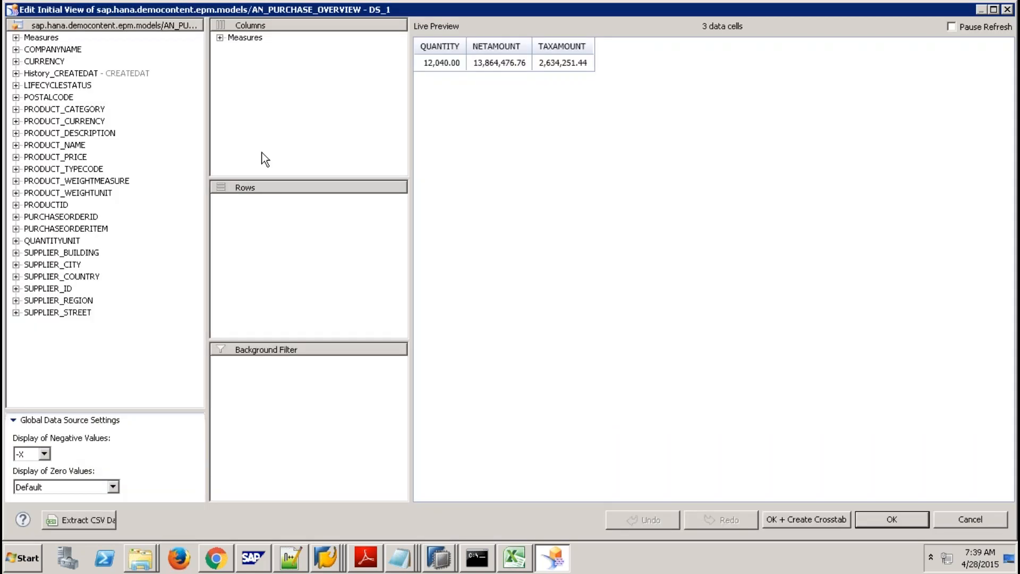
pyautogui.moveTo(61, 50); pyautogui.dragTo(255, 201)
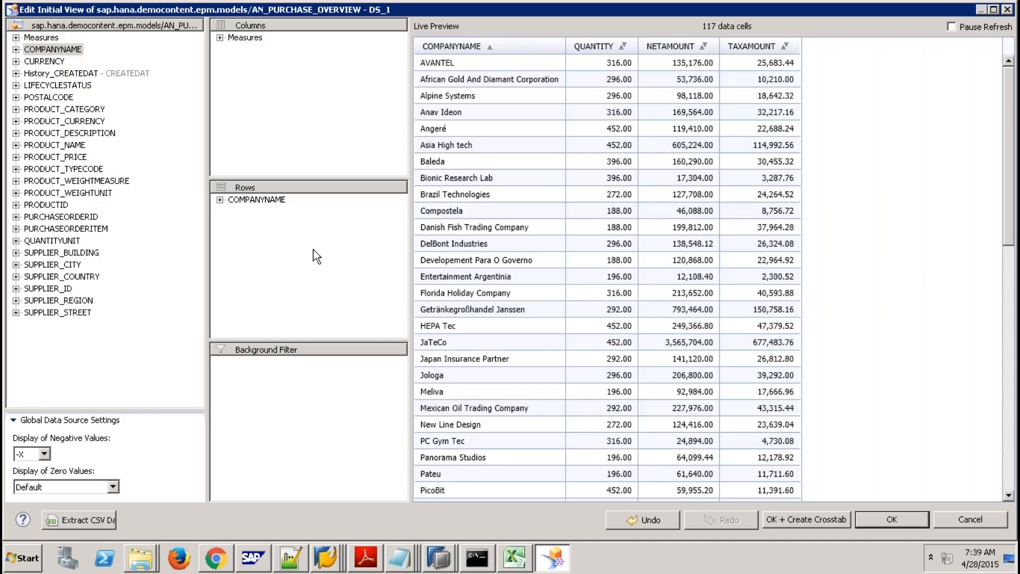
pyautogui.click(865, 516)
pyautogui.moveTo(252, 359); pyautogui.dragTo(425, 239)
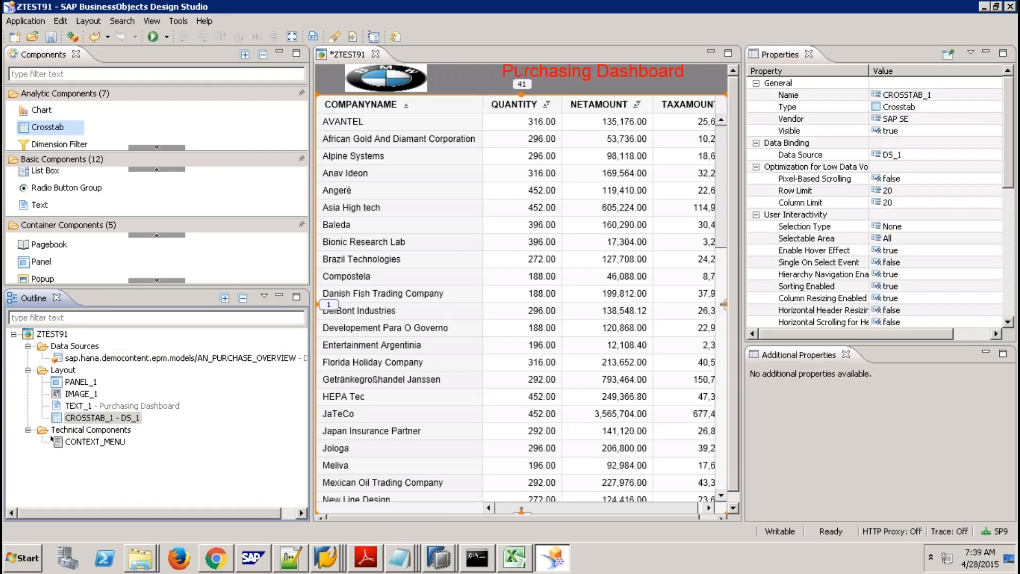
# Run the app locally in Firefox, scroll to the 12,040.00 Total Result, then return to Design Studio.
pyautogui.click(153, 37)
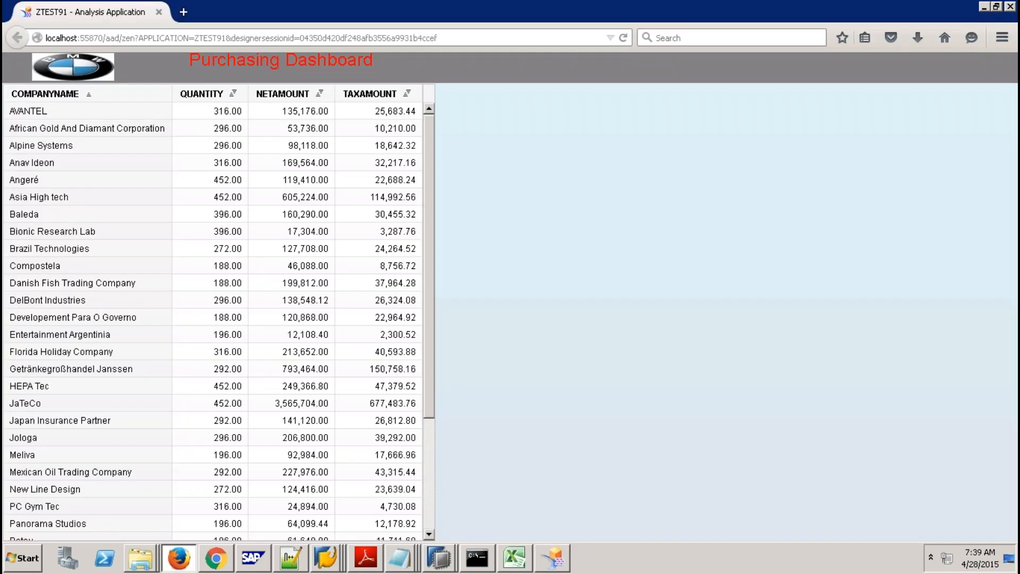
pyautogui.click(426, 453)
pyautogui.moveTo(426, 453); pyautogui.dragTo(432, 524)
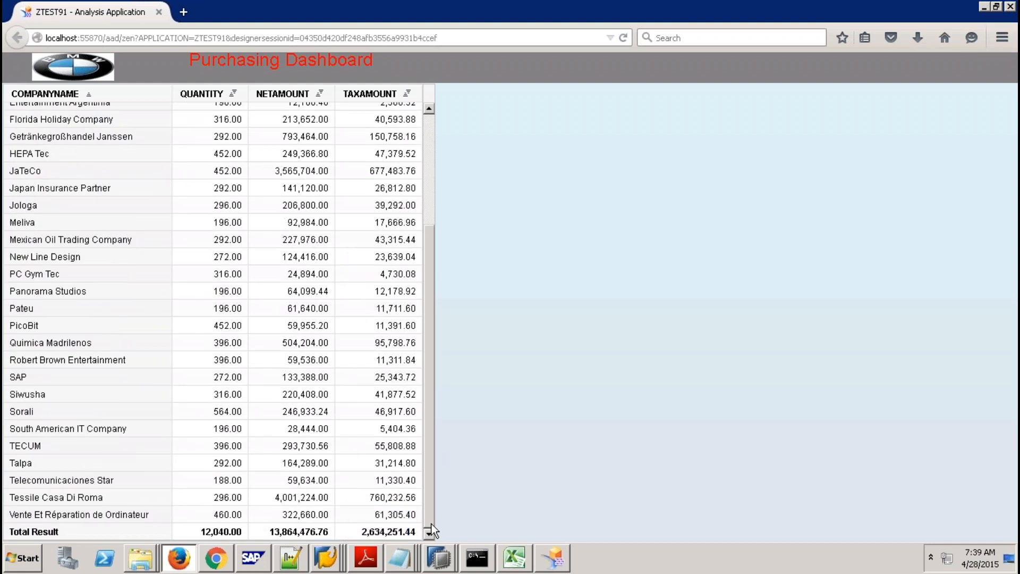
pyautogui.click(552, 559)
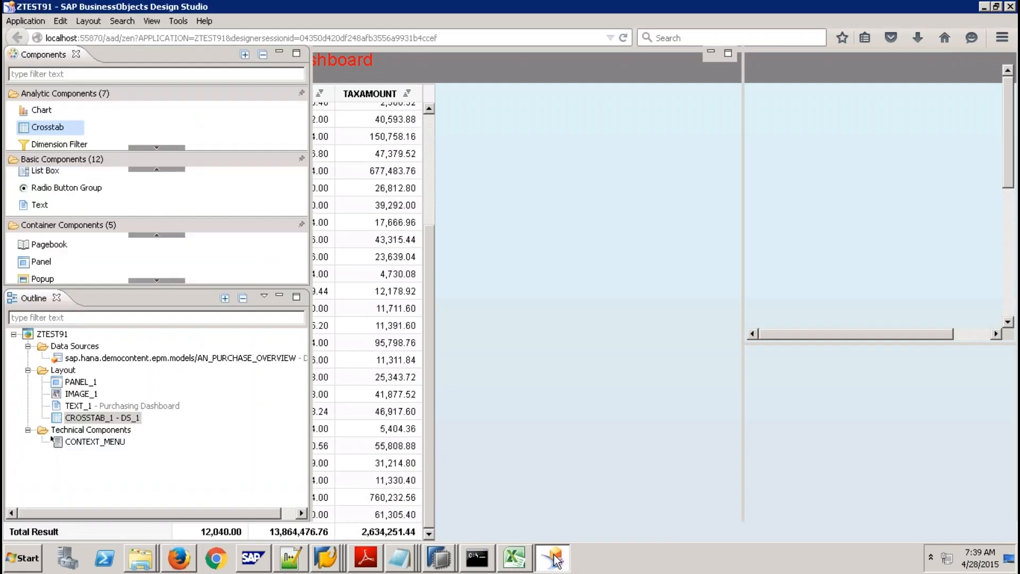
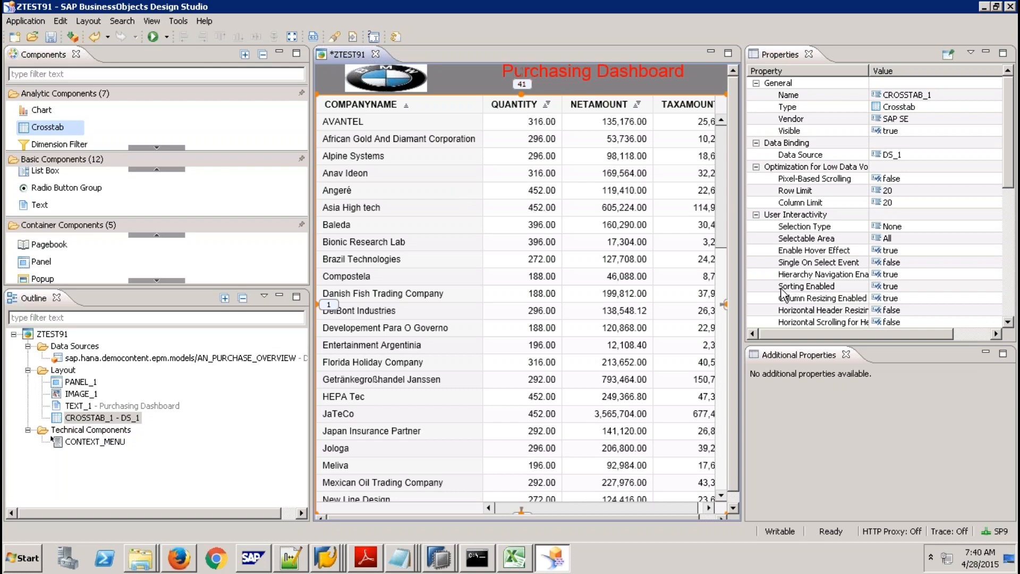
# Set CROSSTAB_1's bottom margin to 250, first trying 200, and drop a column chart below it.
pyautogui.click(1011, 230)
pyautogui.moveTo(1011, 230); pyautogui.dragTo(1012, 300)
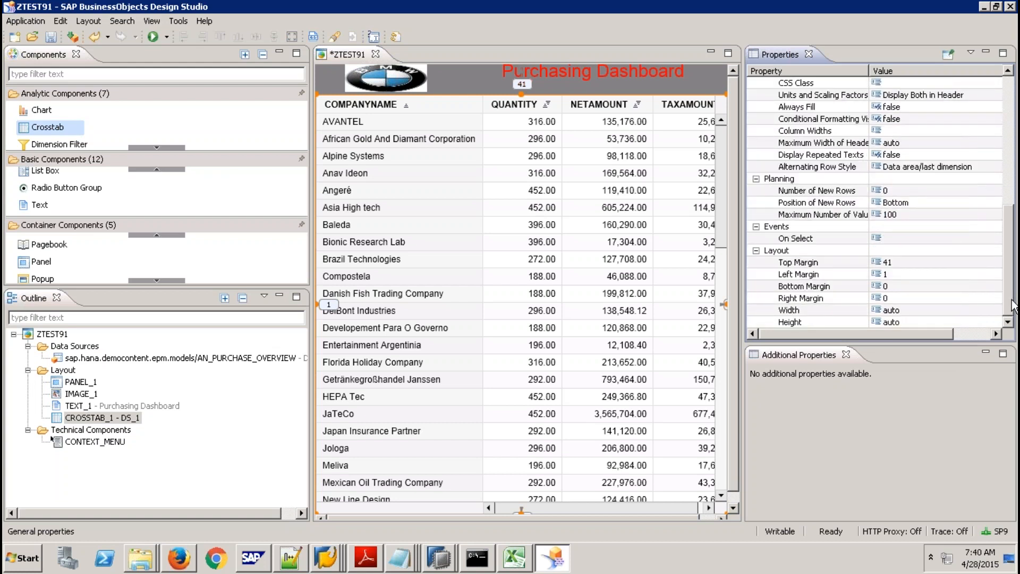
pyautogui.click(892, 288)
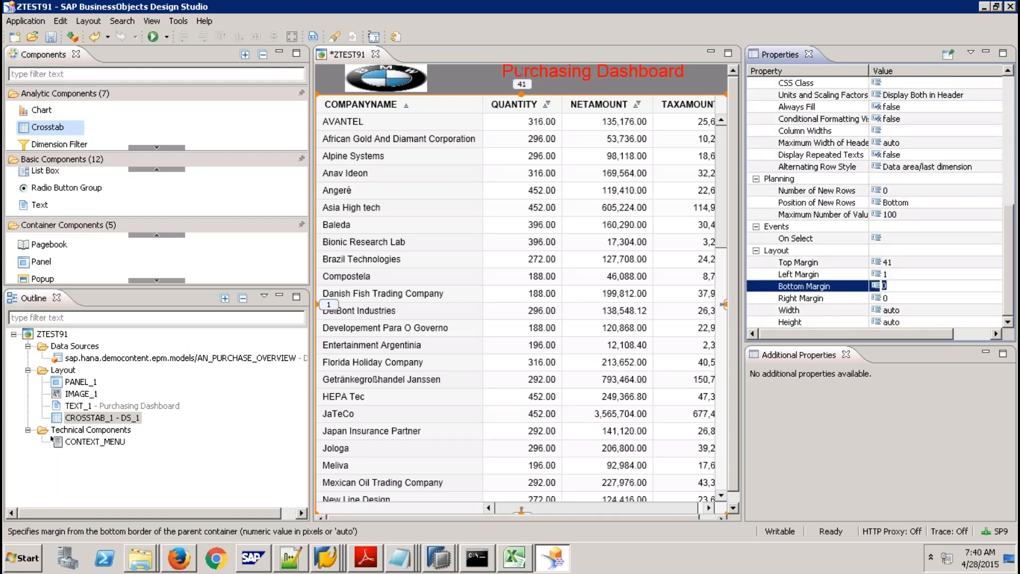
pyautogui.write('200')
pyautogui.press('Return')
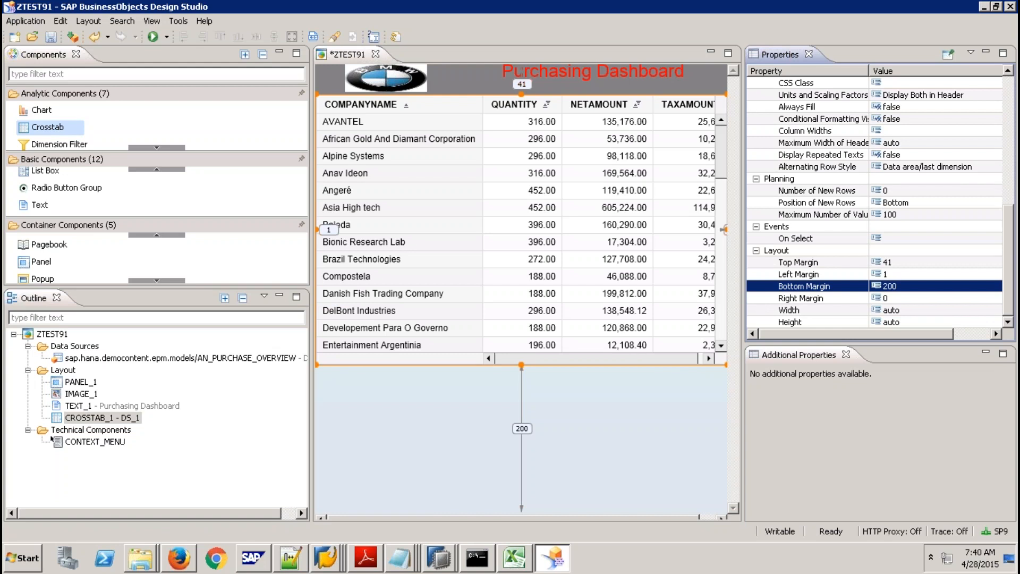
pyautogui.press('Return')
pyautogui.write('250')
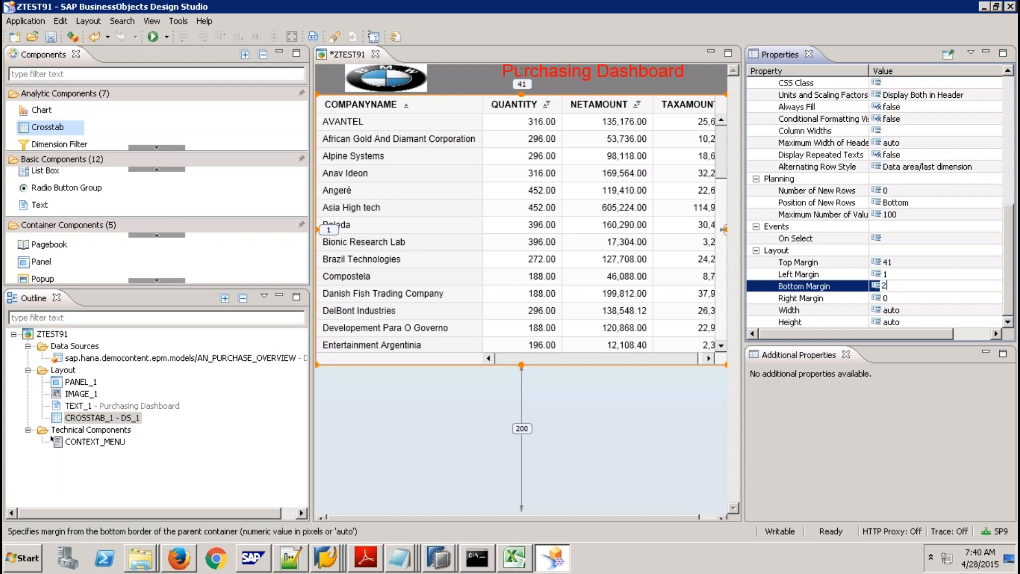
pyautogui.press('Return')
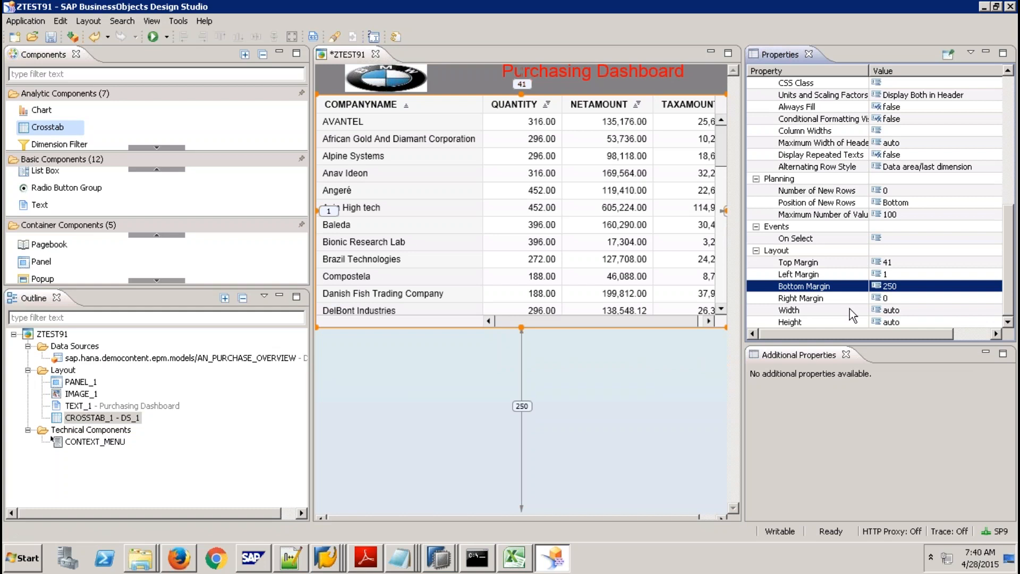
pyautogui.moveTo(43, 110); pyautogui.dragTo(375, 363)
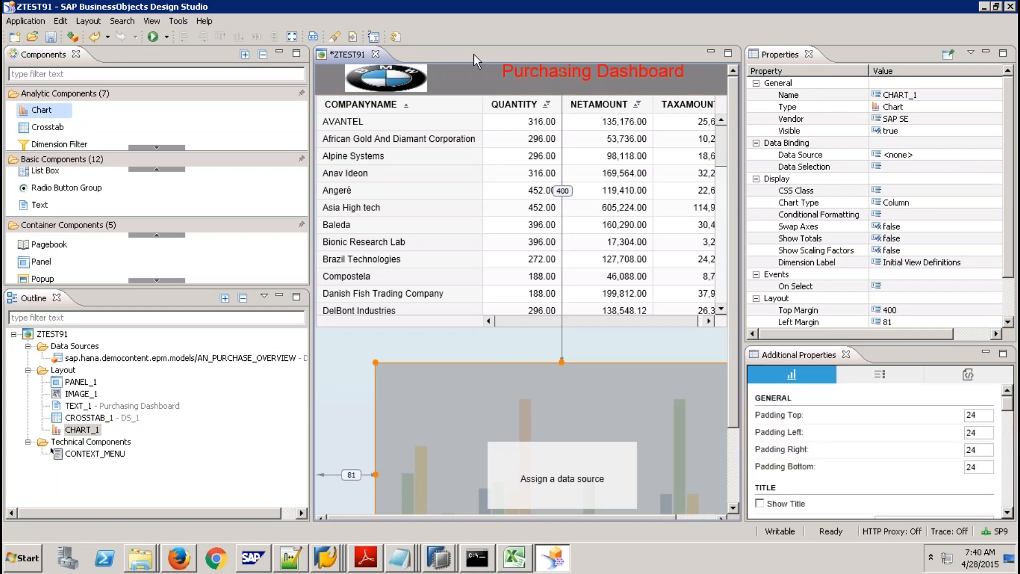
# Set CROSSTAB_1's height to 250.
pyautogui.click(479, 73)
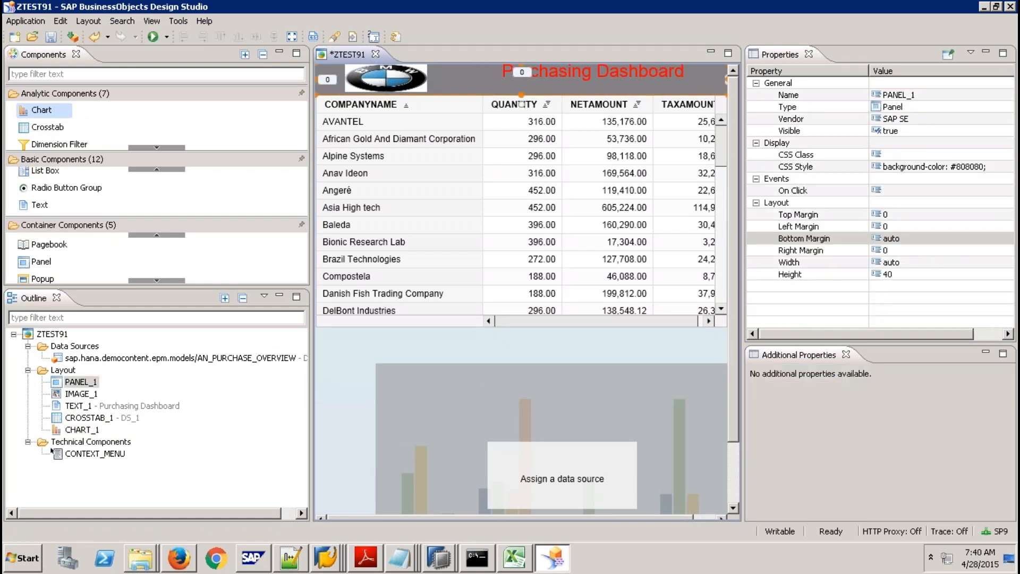
pyautogui.click(467, 129)
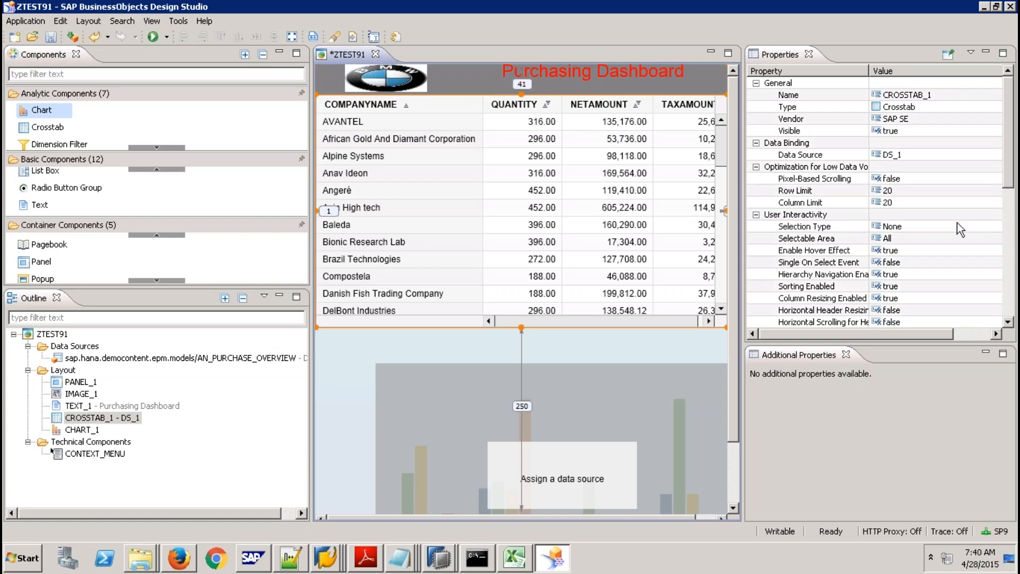
pyautogui.click(1007, 242)
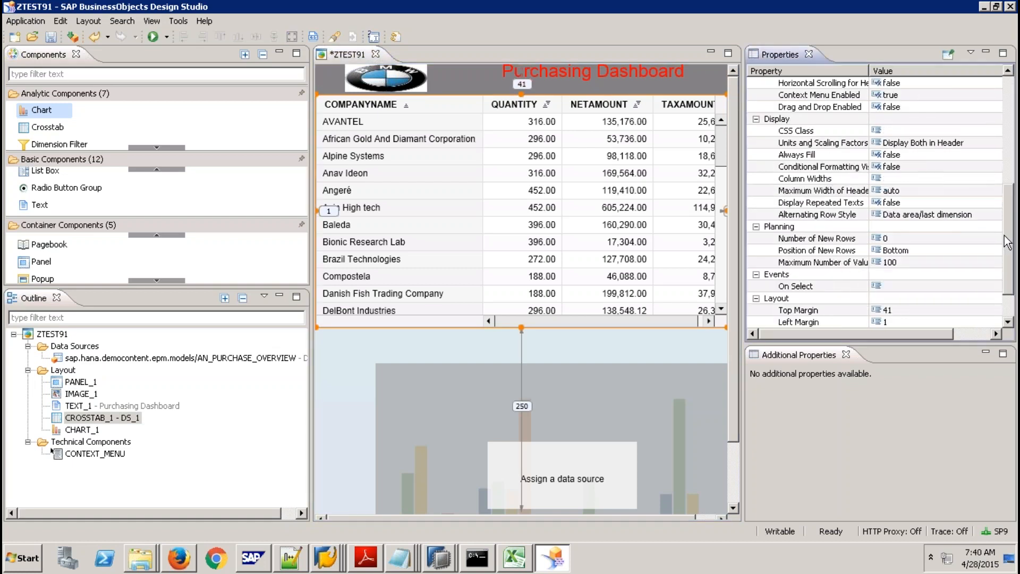
pyautogui.click(1007, 319)
pyautogui.click(920, 323)
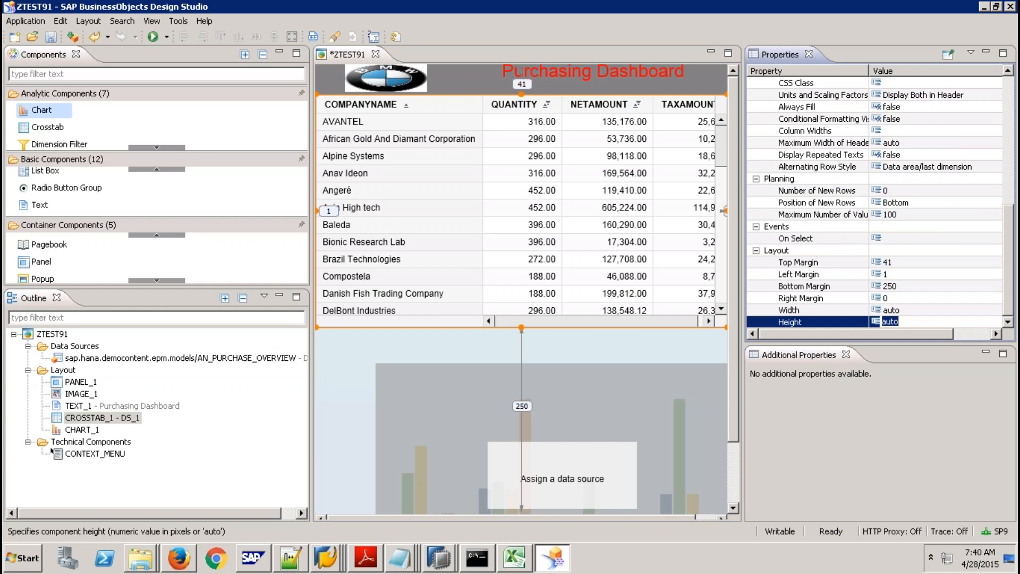
pyautogui.write('250')
pyautogui.press('Return')
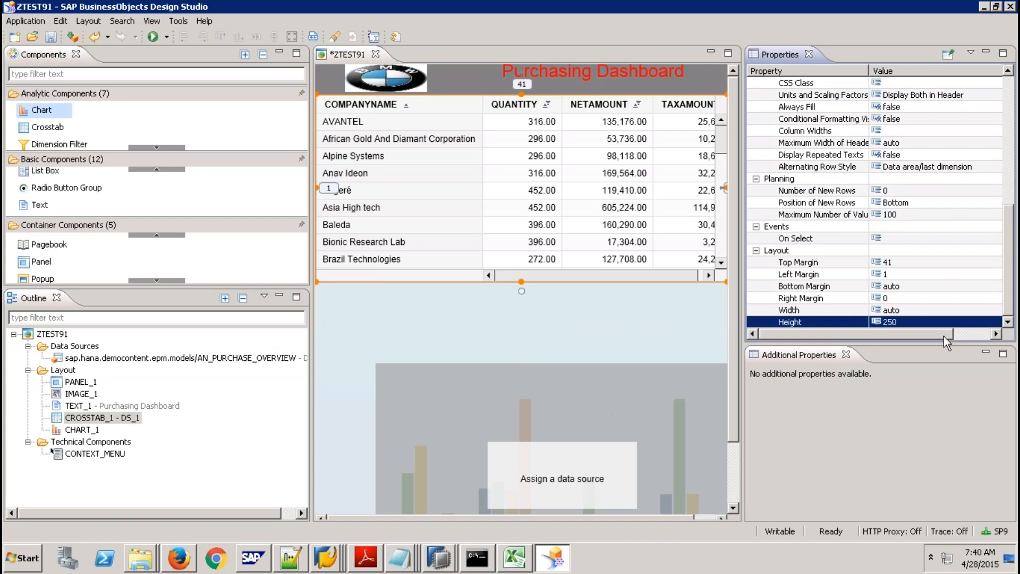
# Give CHART_1 top margin 290, left margin 1 and height 250.
pyautogui.click(550, 401)
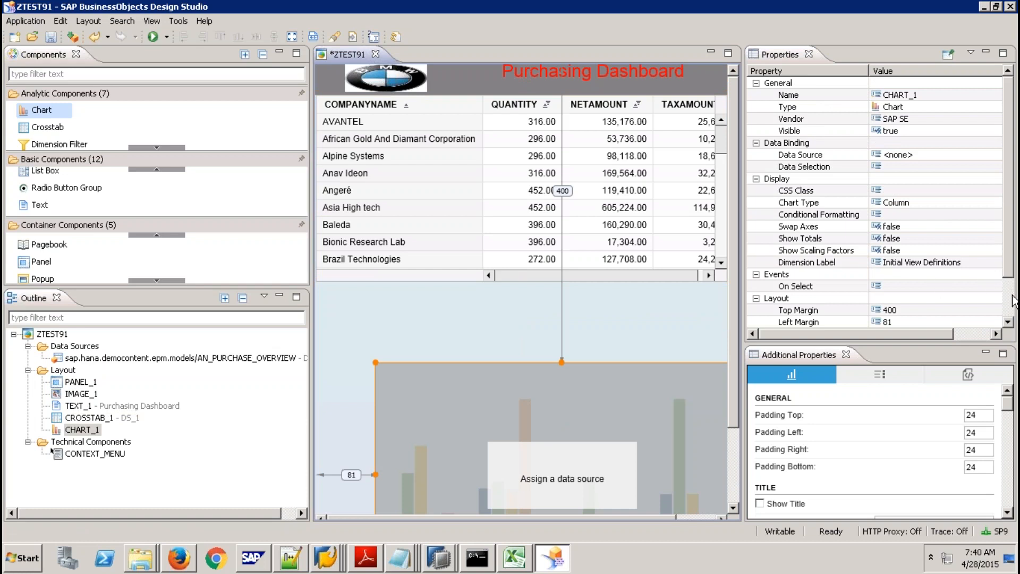
pyautogui.scroll(-2, 1011, 301)
pyautogui.click(903, 262)
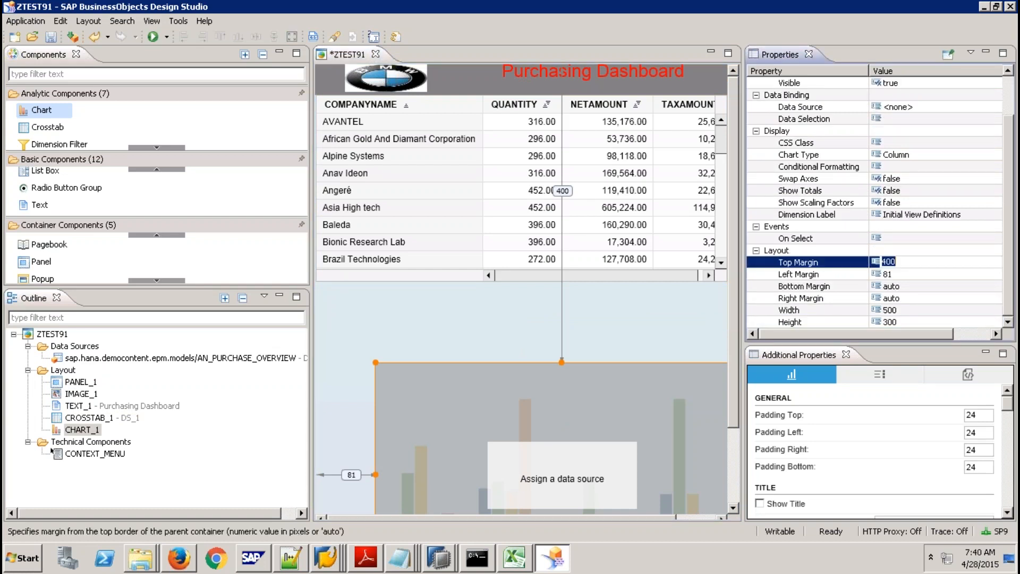
pyautogui.write('290')
pyautogui.press('Return')
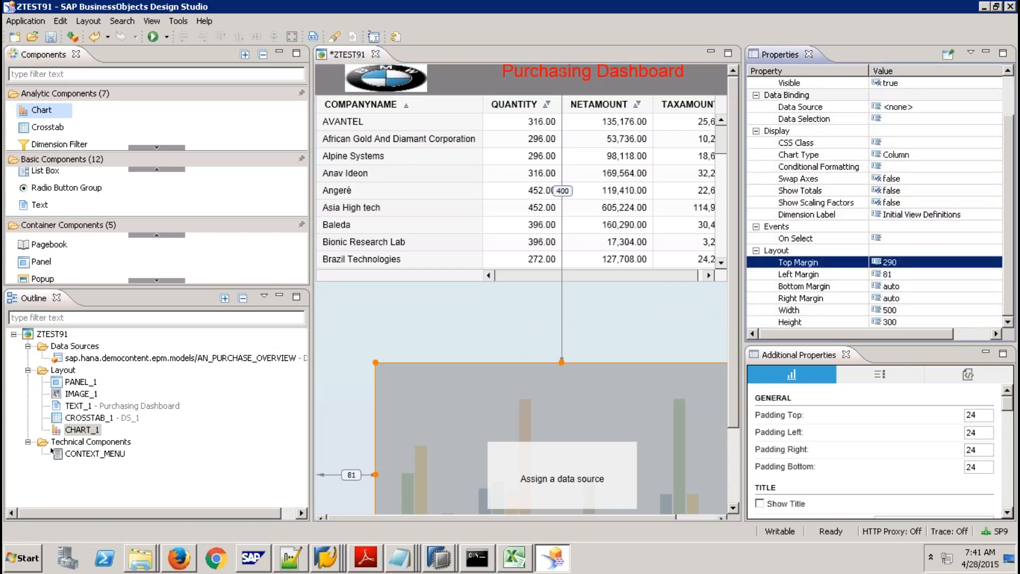
pyautogui.click(898, 273)
pyautogui.write('1')
pyautogui.press('Return')
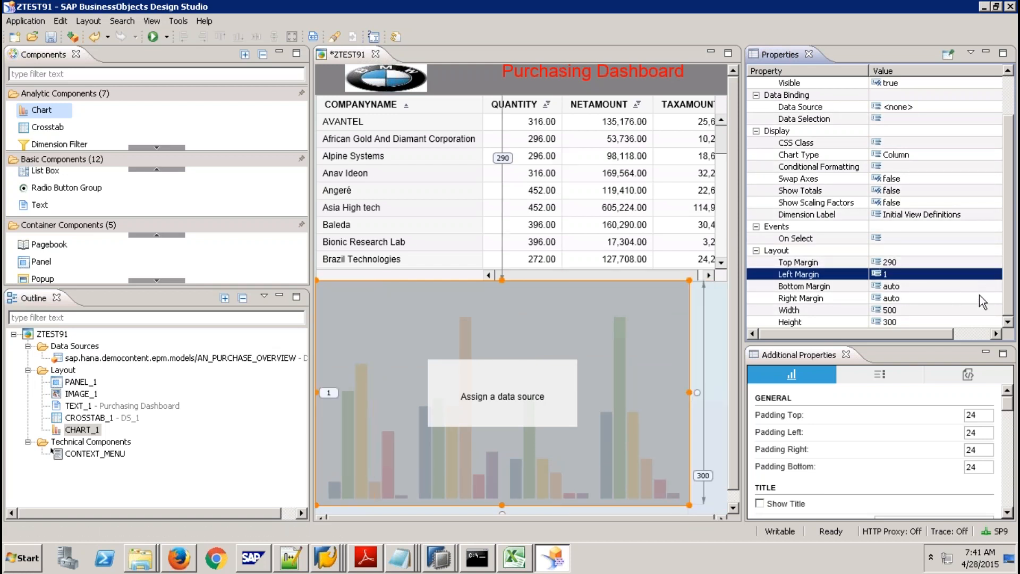
pyautogui.click(910, 324)
pyautogui.write('250')
pyautogui.press('Return')
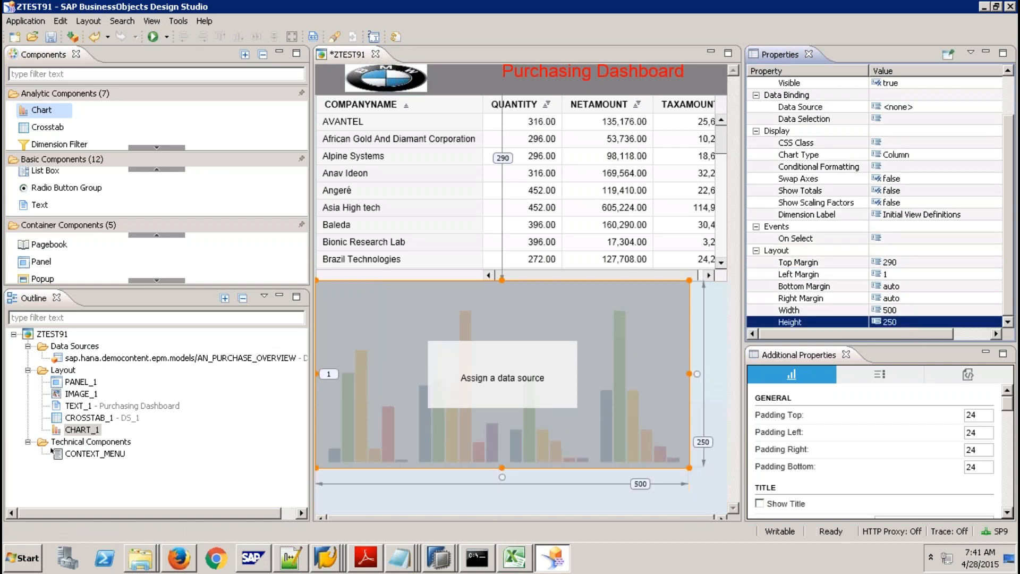
# Set CHART_1's width to auto and right margin to 0 so it spans the full width.
pyautogui.click(898, 301)
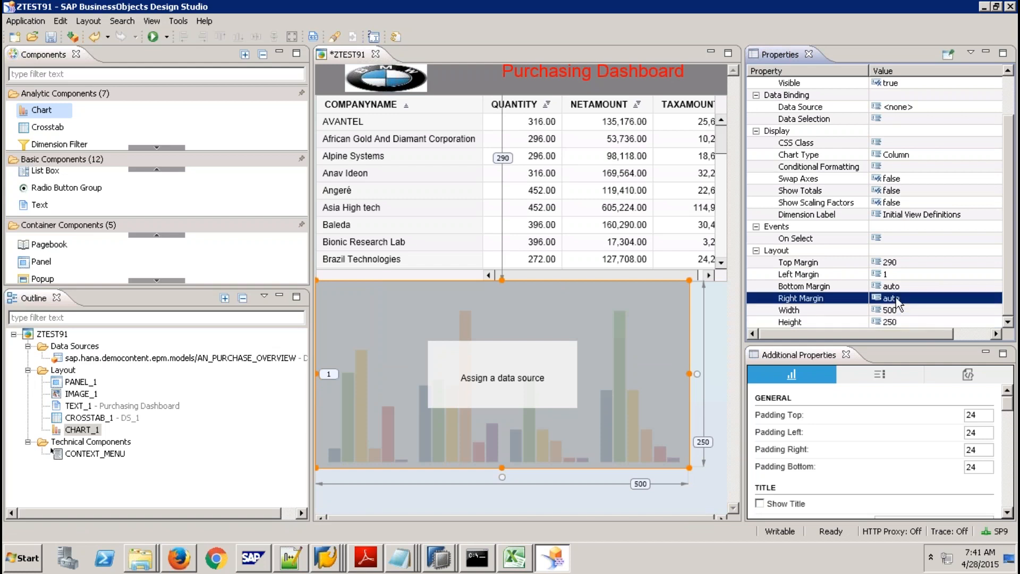
pyautogui.click(897, 301)
pyautogui.click(903, 311)
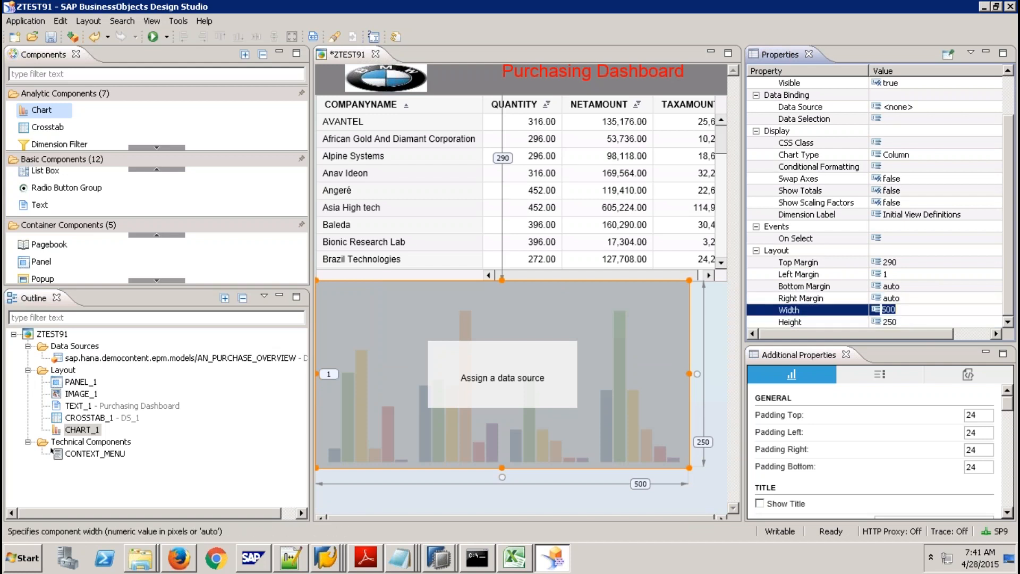
pyautogui.write('auto')
pyautogui.press('Return')
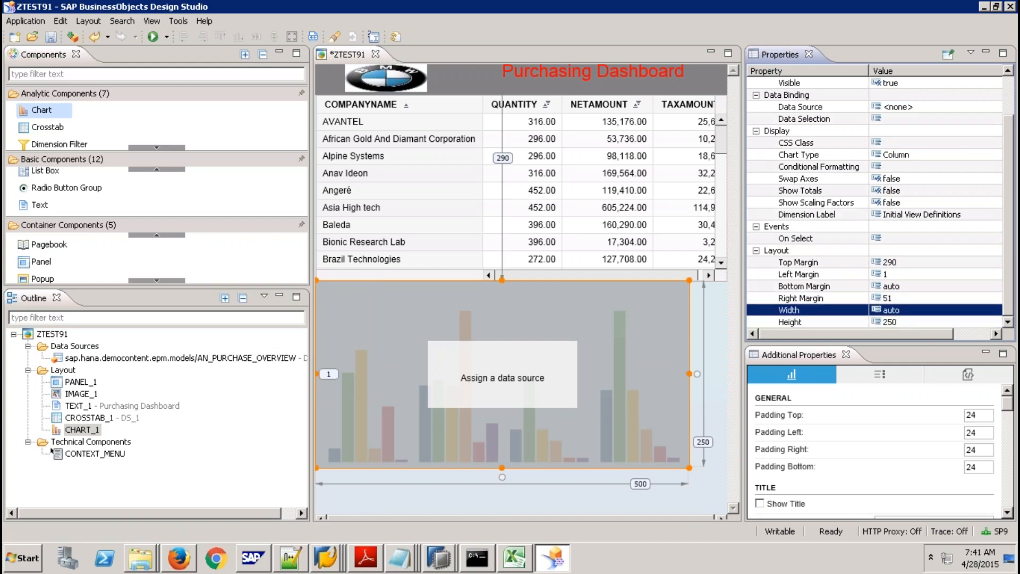
pyautogui.click(903, 299)
pyautogui.write('0')
pyautogui.press('Return')
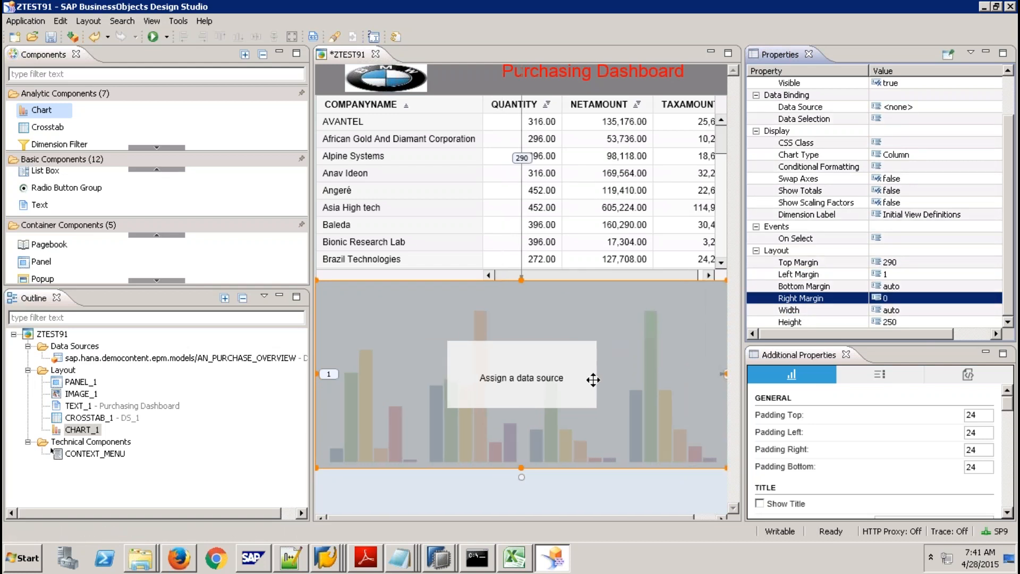
pyautogui.click(619, 363)
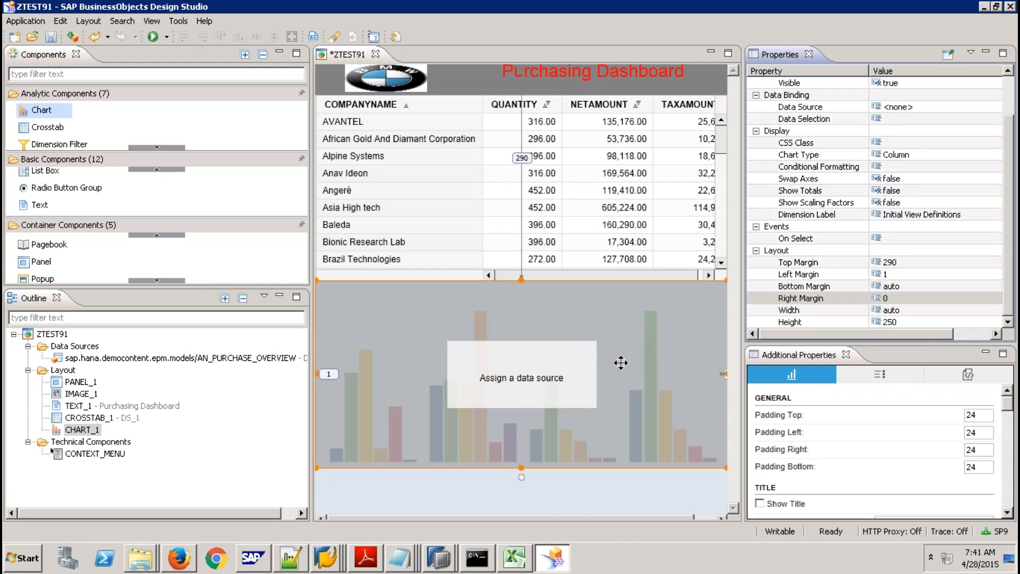
pyautogui.click(946, 155)
# Keep Column as the chart type and bind DS_1 to CHART_1.
pyautogui.click(995, 155)
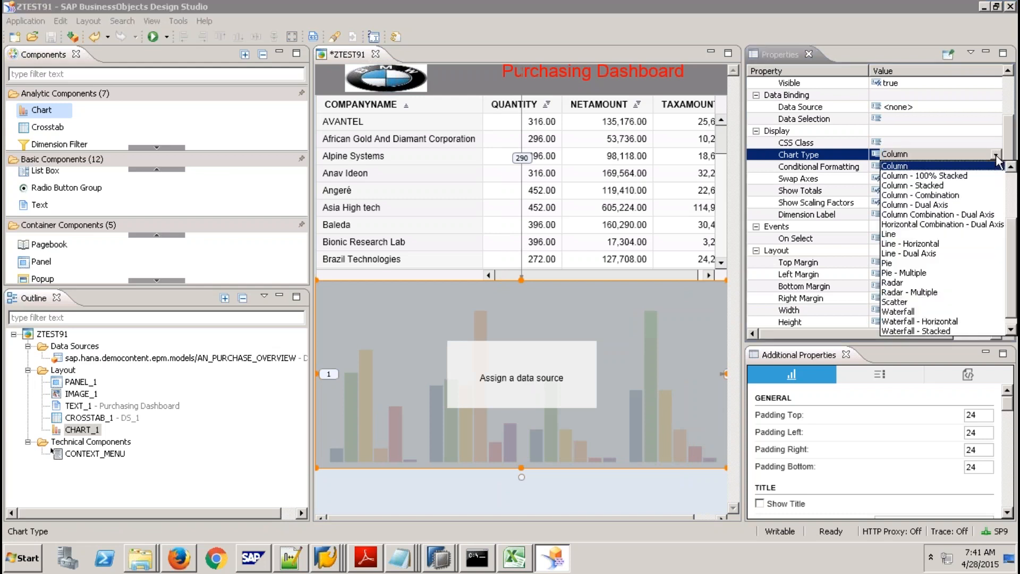
pyautogui.click(965, 166)
pyautogui.moveTo(198, 359); pyautogui.dragTo(393, 359)
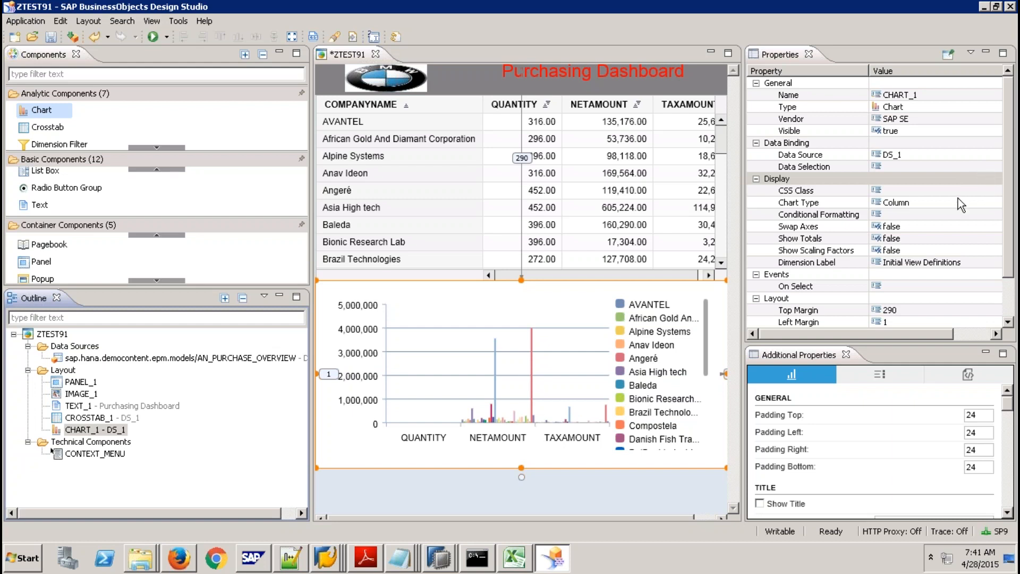
# Set Swap Axes to true so QUANTITY, NETAMOUNT and TAXAMOUNT become the series.
pyautogui.click(943, 229)
pyautogui.click(956, 228)
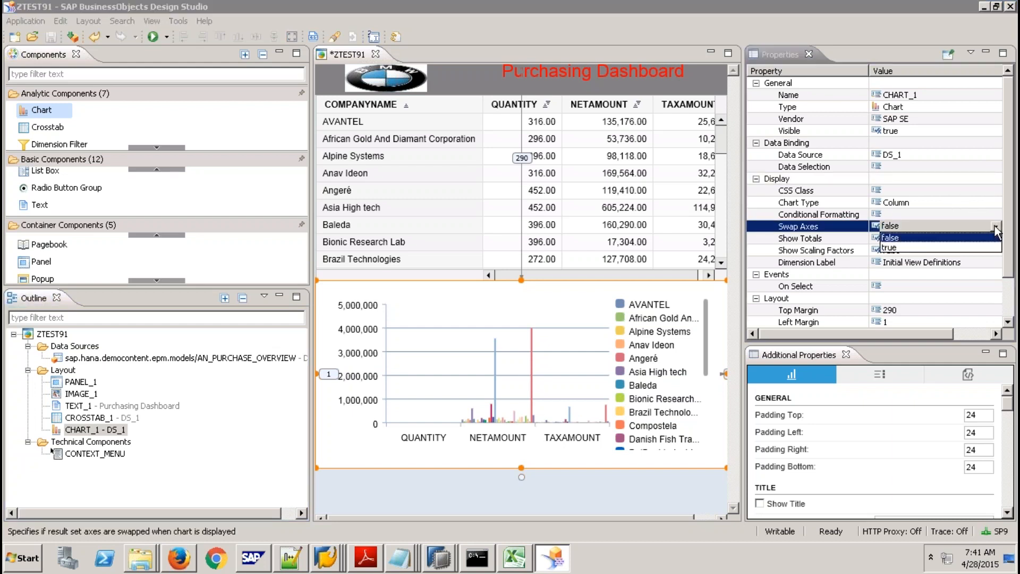
pyautogui.click(942, 248)
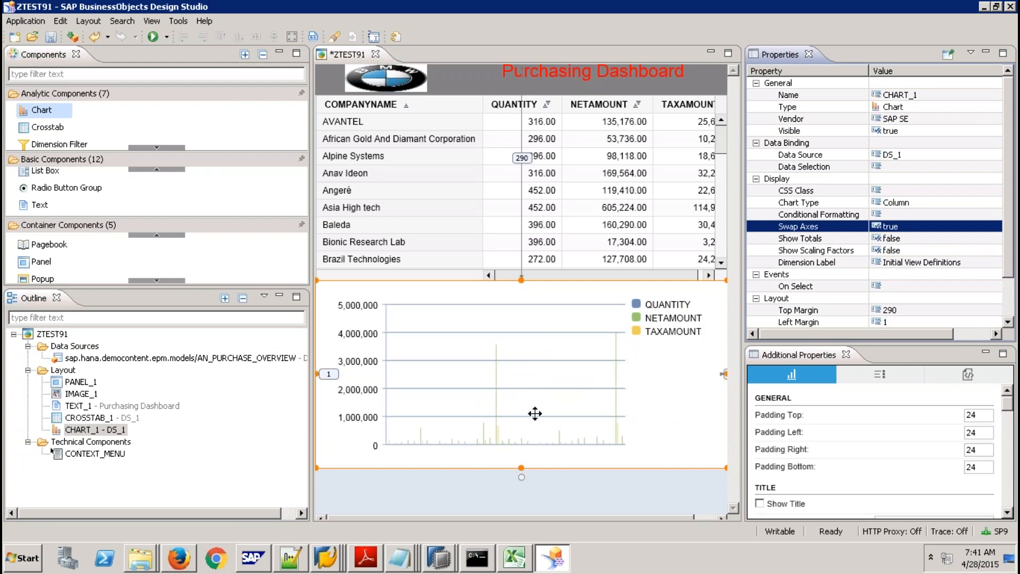
pyautogui.rightClick(263, 359)
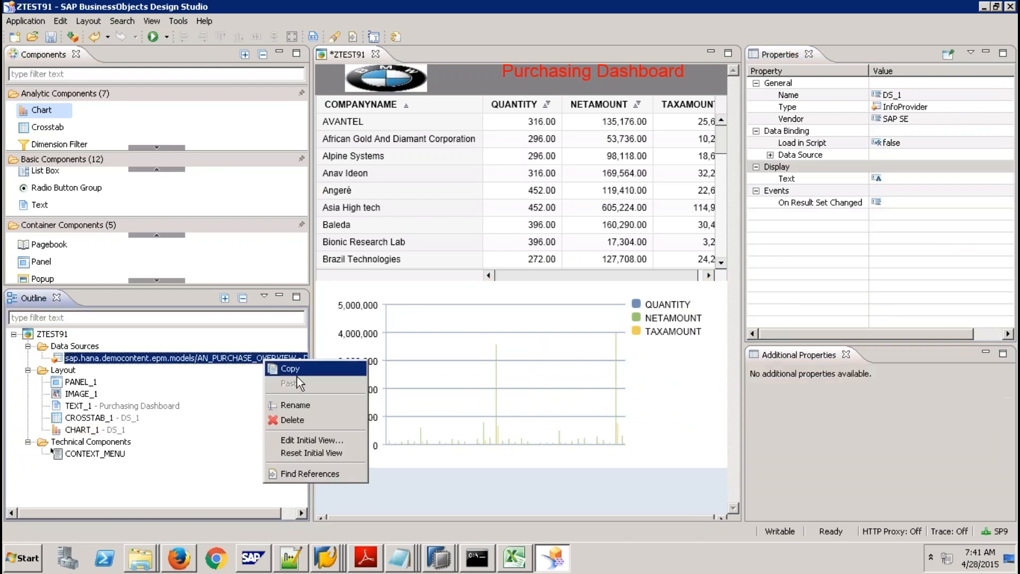
# Filter DS_1's initial-view COMPANYNAME rows to Compostela only and apply it to the dashboard.
pyautogui.click(313, 438)
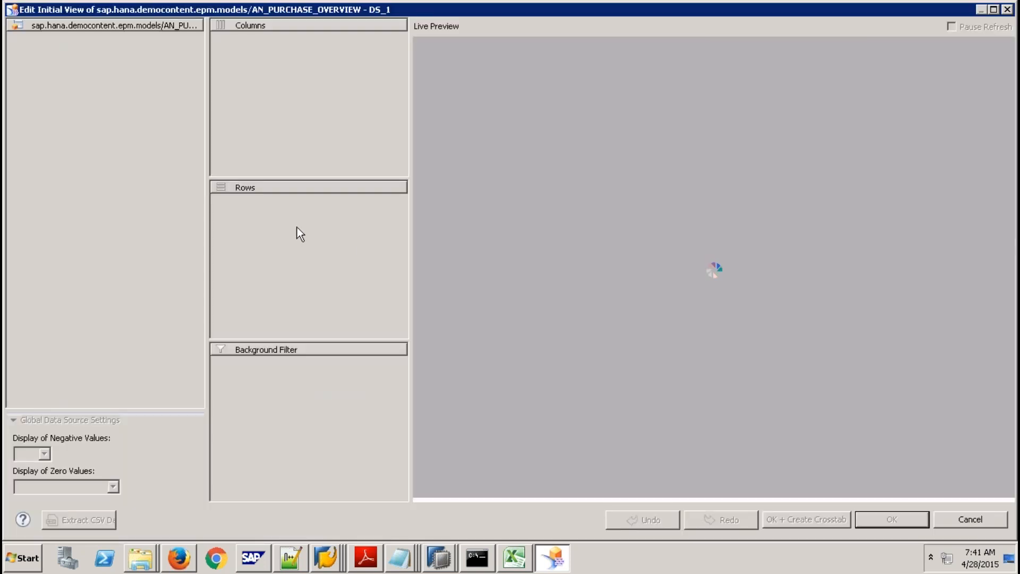
pyautogui.rightClick(269, 200)
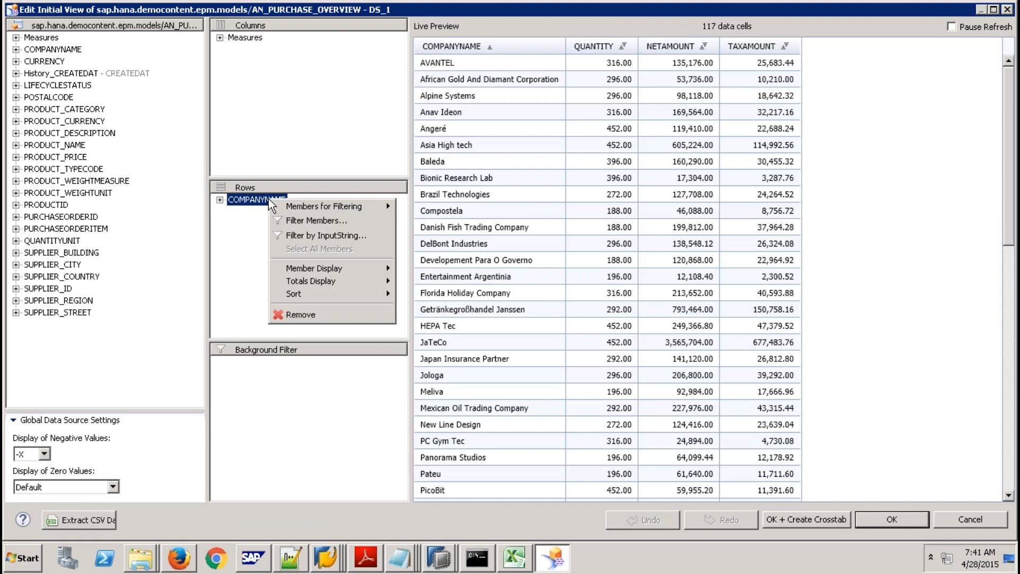
pyautogui.click(333, 222)
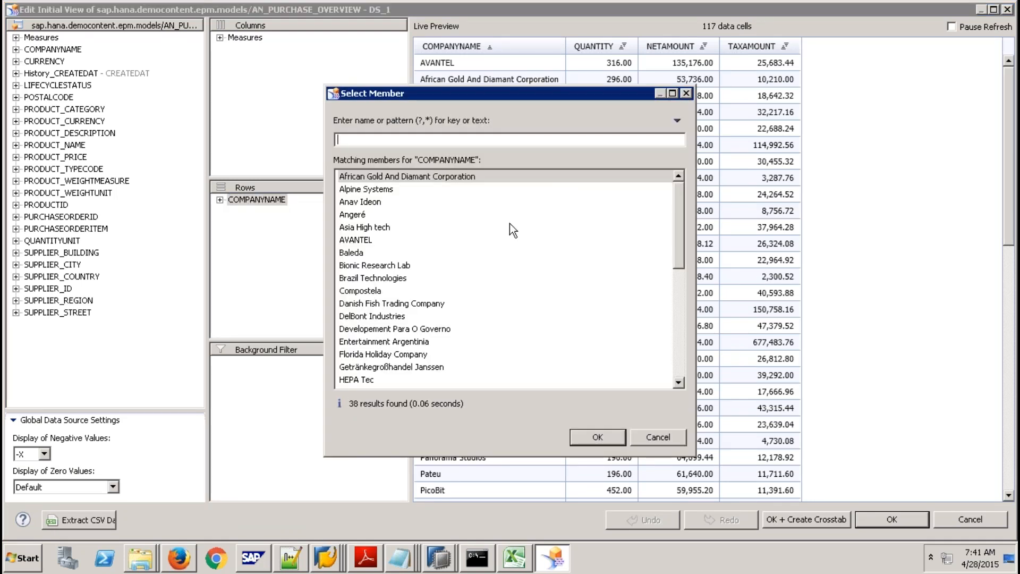
pyautogui.click(379, 230)
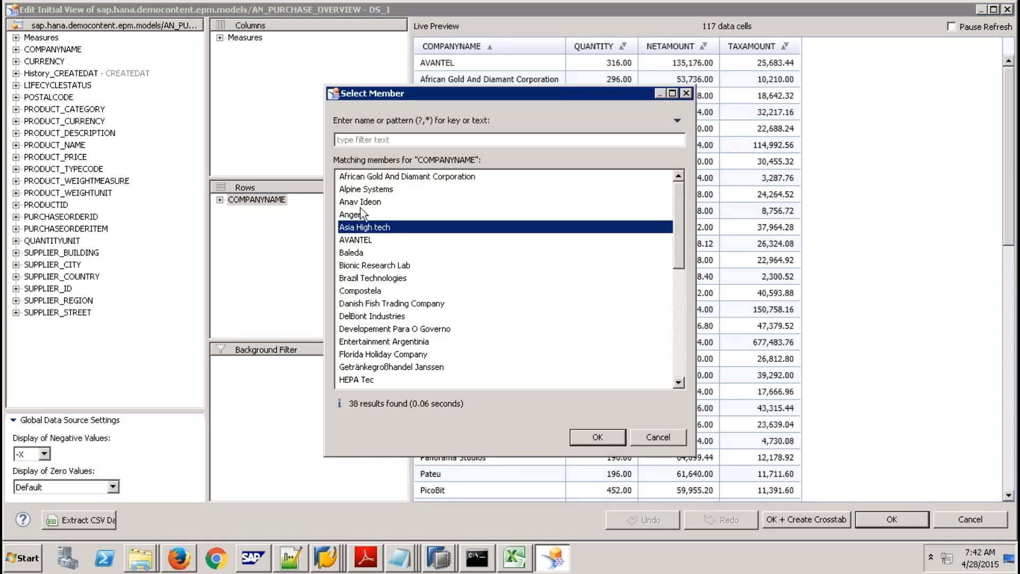
pyautogui.click(357, 180)
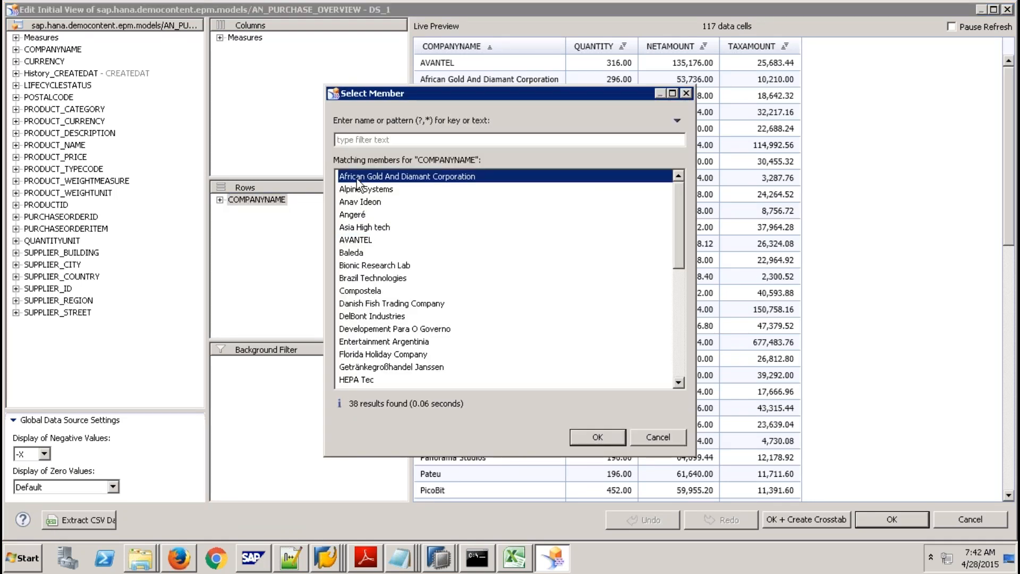
pyautogui.click(361, 292)
pyautogui.click(602, 435)
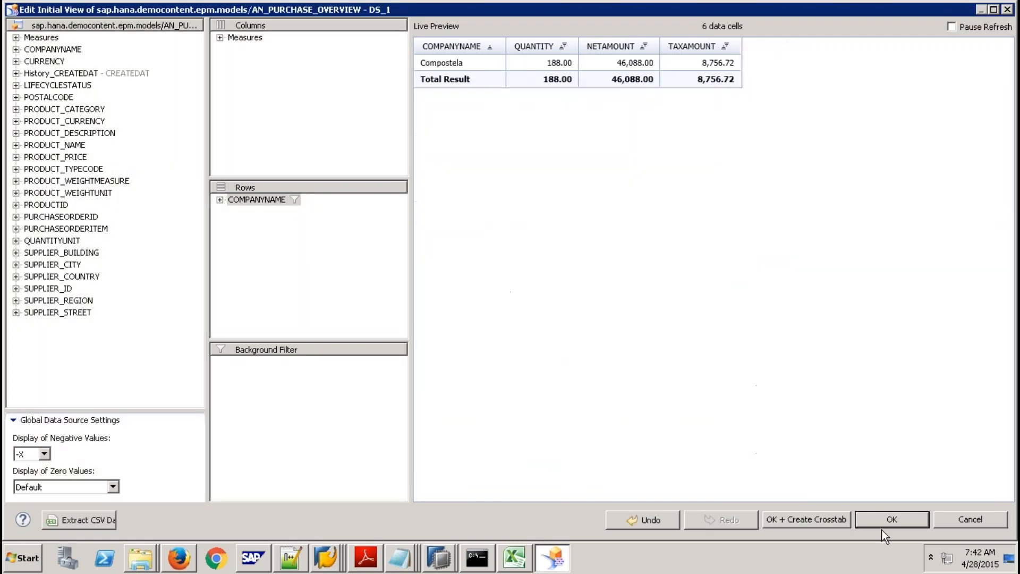
pyautogui.click(890, 519)
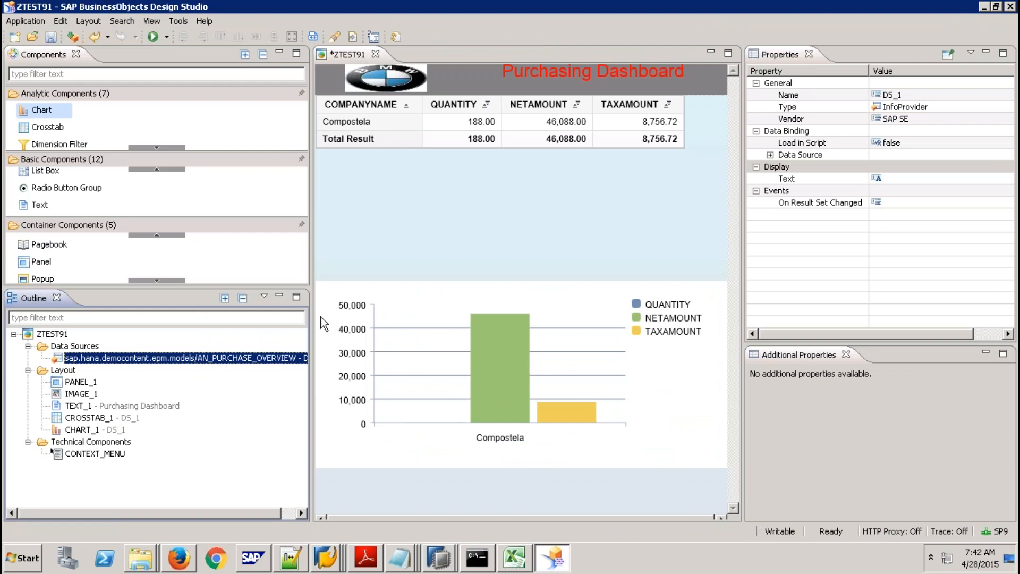
pyautogui.rightClick(237, 358)
# Clear the Compostela filter by removing COMPANYNAME and putting it back into the rows unfiltered.
pyautogui.click(301, 437)
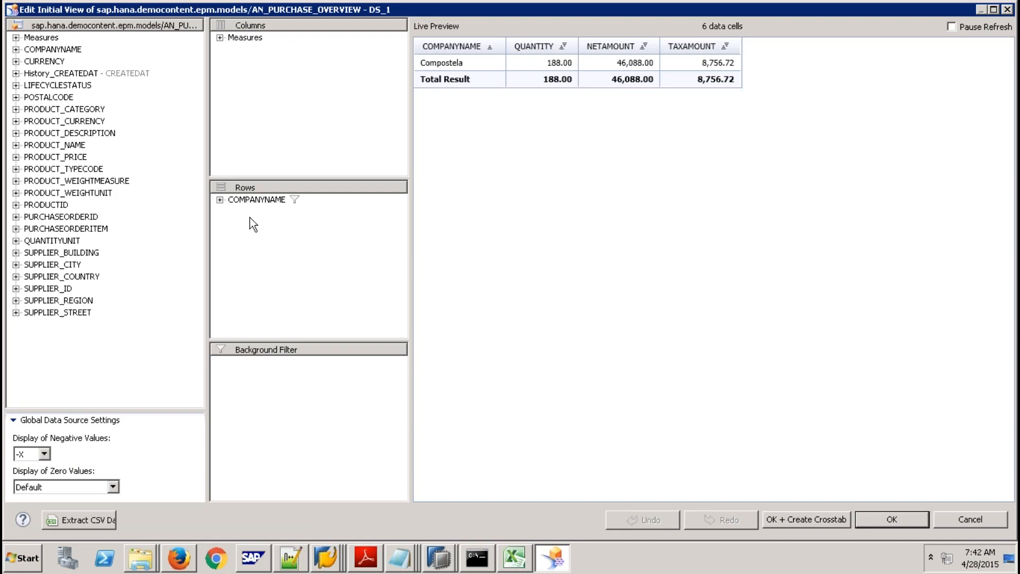
pyautogui.click(219, 200)
pyautogui.moveTo(257, 200); pyautogui.dragTo(162, 197)
pyautogui.moveTo(68, 49); pyautogui.dragTo(236, 209)
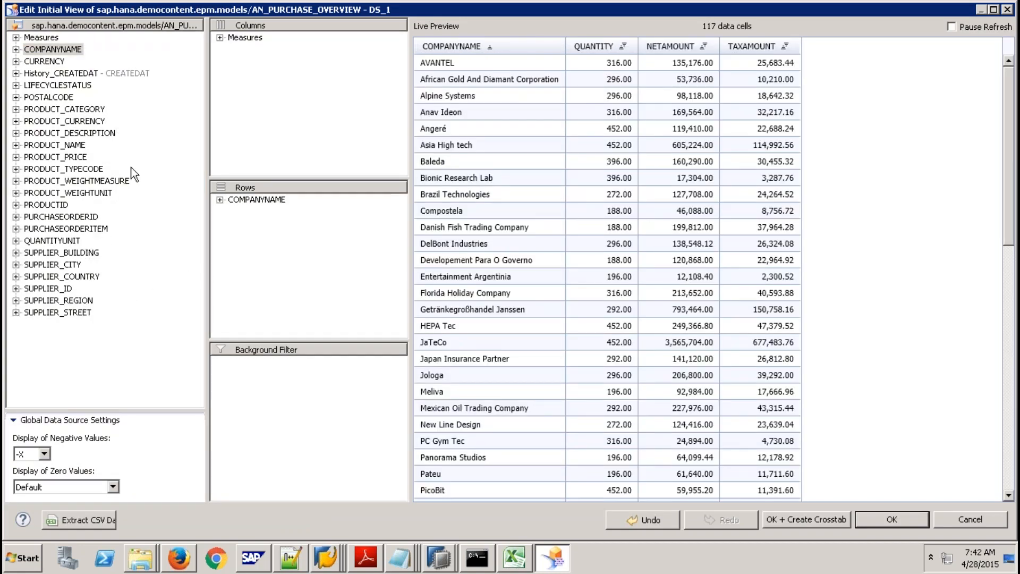
# Add SUPPLIER_REGION as a background filter set to EMEA and apply the view.
pyautogui.click(80, 301)
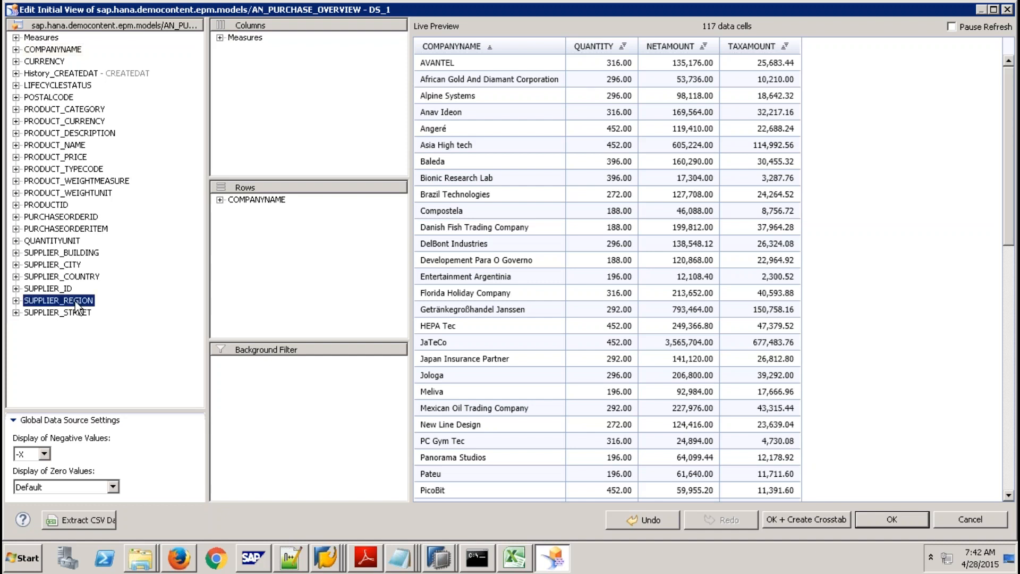
pyautogui.moveTo(58, 300); pyautogui.dragTo(241, 366)
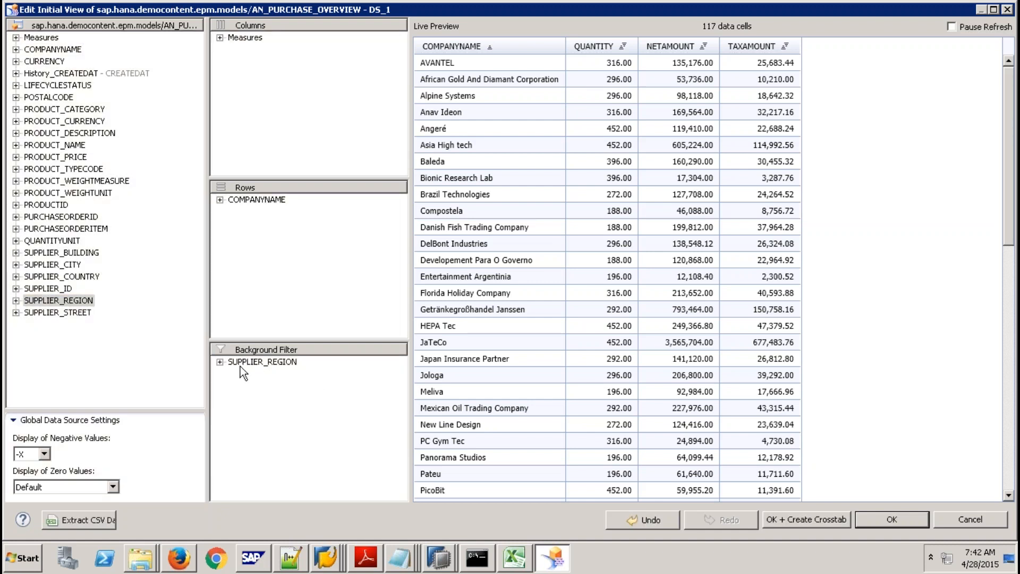
pyautogui.rightClick(252, 362)
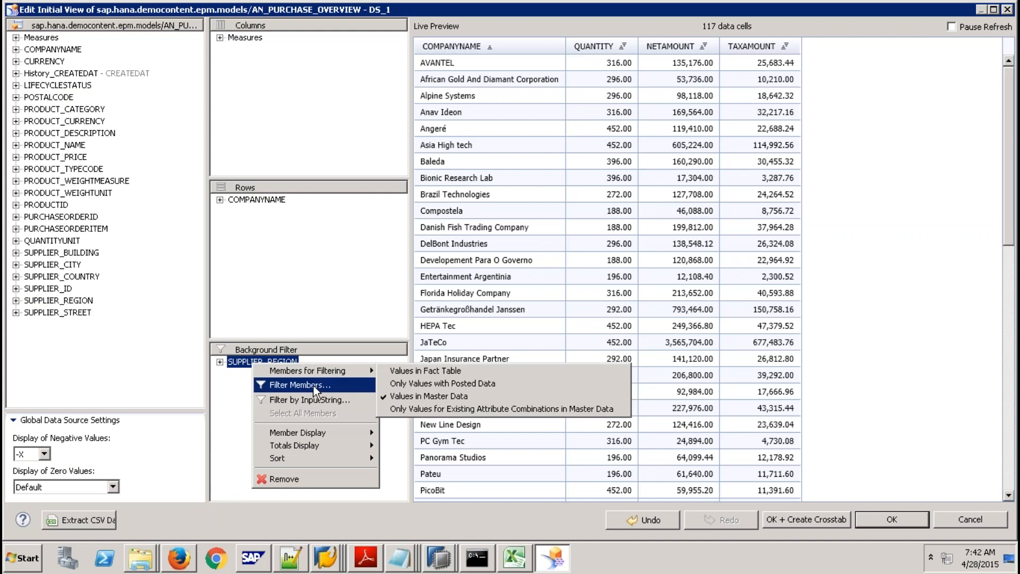
pyautogui.click(298, 384)
pyautogui.click(355, 214)
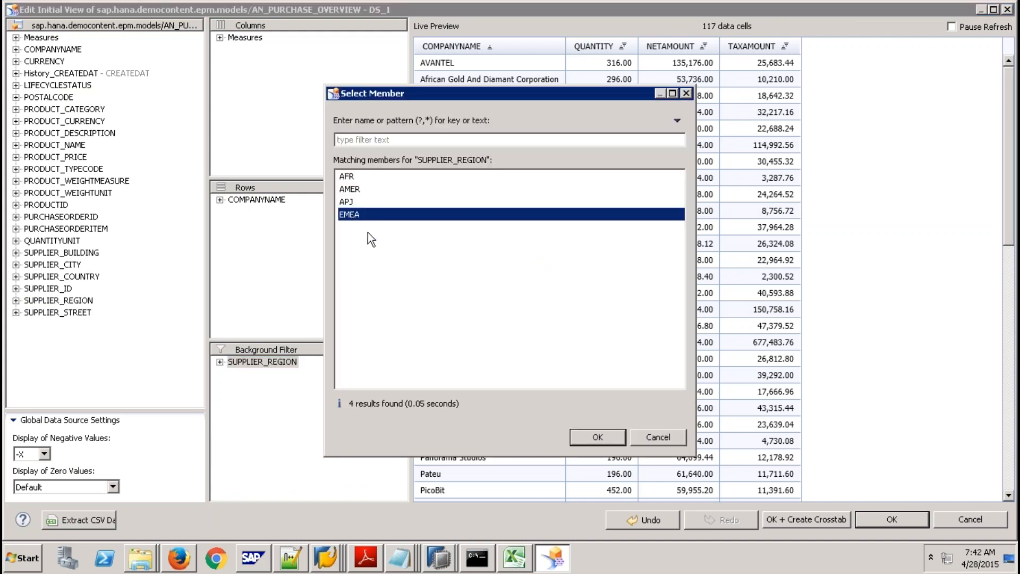
pyautogui.click(598, 437)
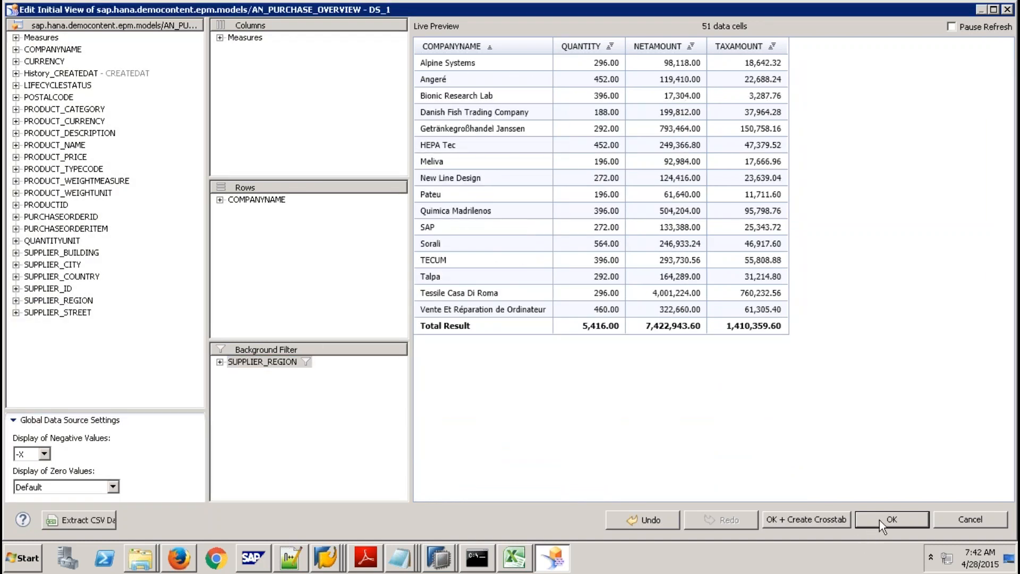
pyautogui.click(879, 520)
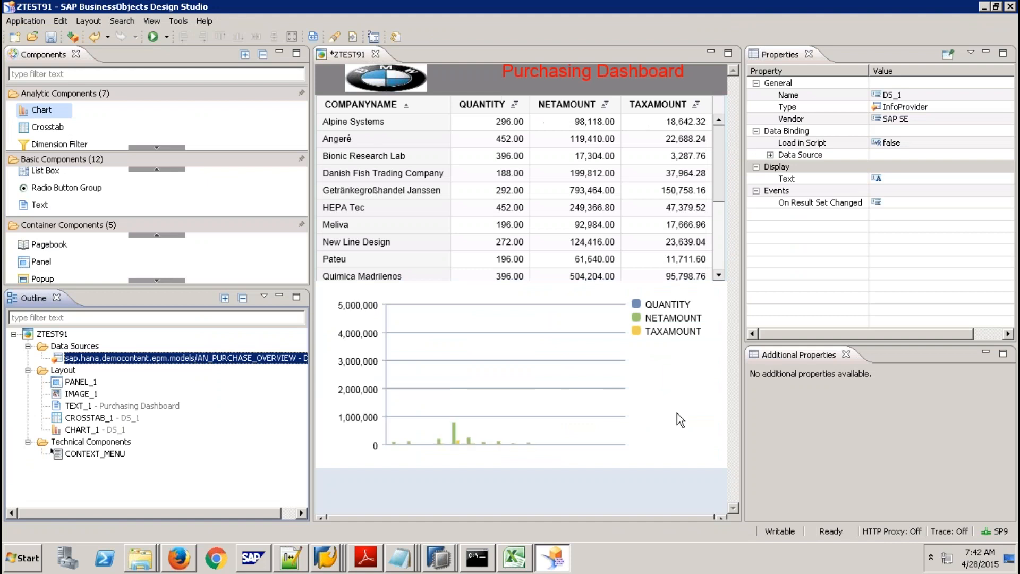
# Shift CHART_1 slightly lower beneath the crosstab and return to Design Studio from the running app.
pyautogui.moveTo(531, 302)
pyautogui.mouseDown()
pyautogui.moveTo(533, 316)
pyautogui.moveTo(532, 307)
pyautogui.mouseUp()
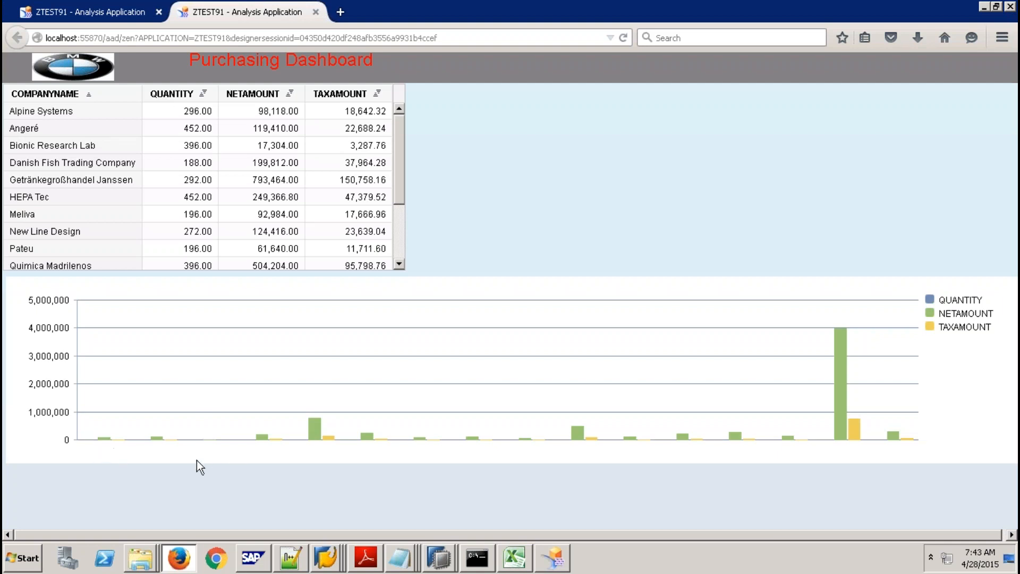
pyautogui.click(554, 558)
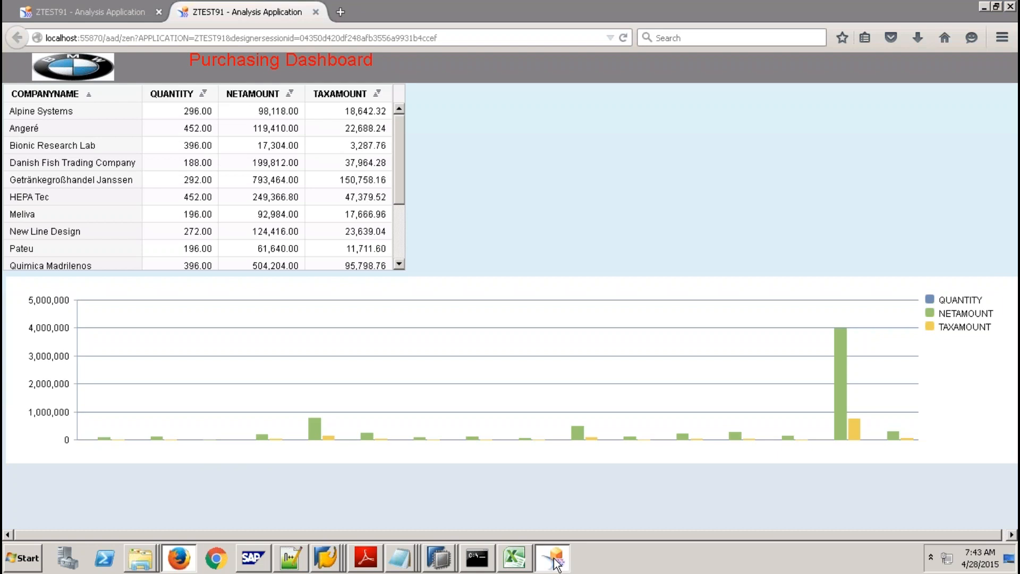
# Set CHART_1's height to auto so it stretches down the page.
pyautogui.click(1003, 287)
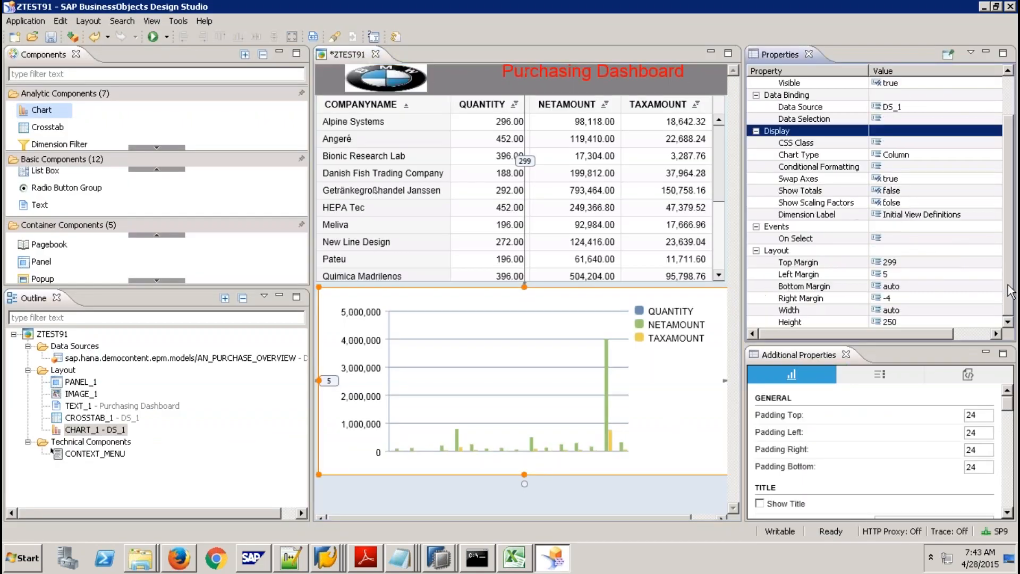
pyautogui.click(889, 321)
pyautogui.write('auto')
pyautogui.press('Return')
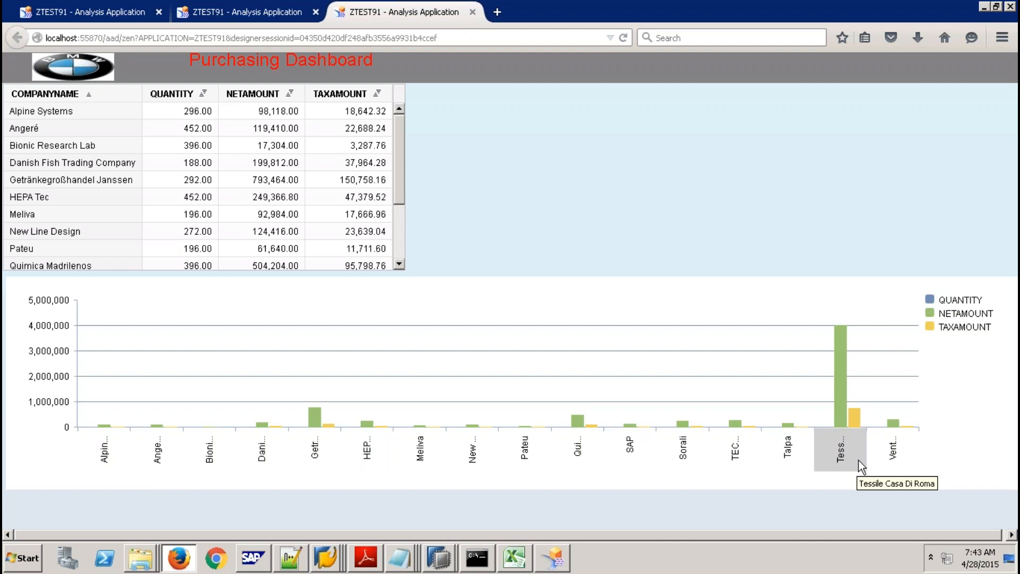
# Back in Design Studio, open the Edit Initial View dialog for DS_1.
pyautogui.click(554, 558)
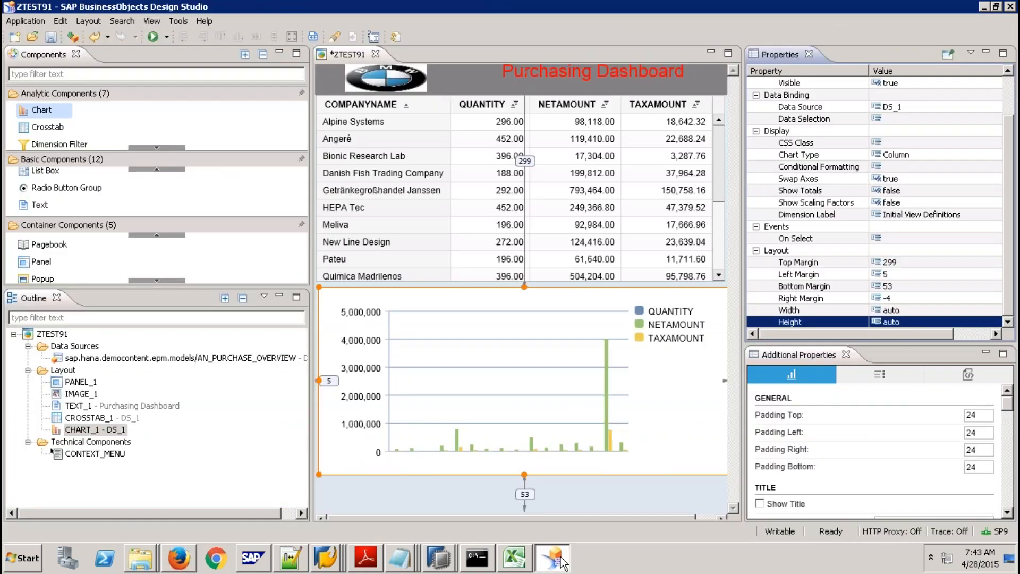
pyautogui.click(161, 360)
pyautogui.rightClick(161, 359)
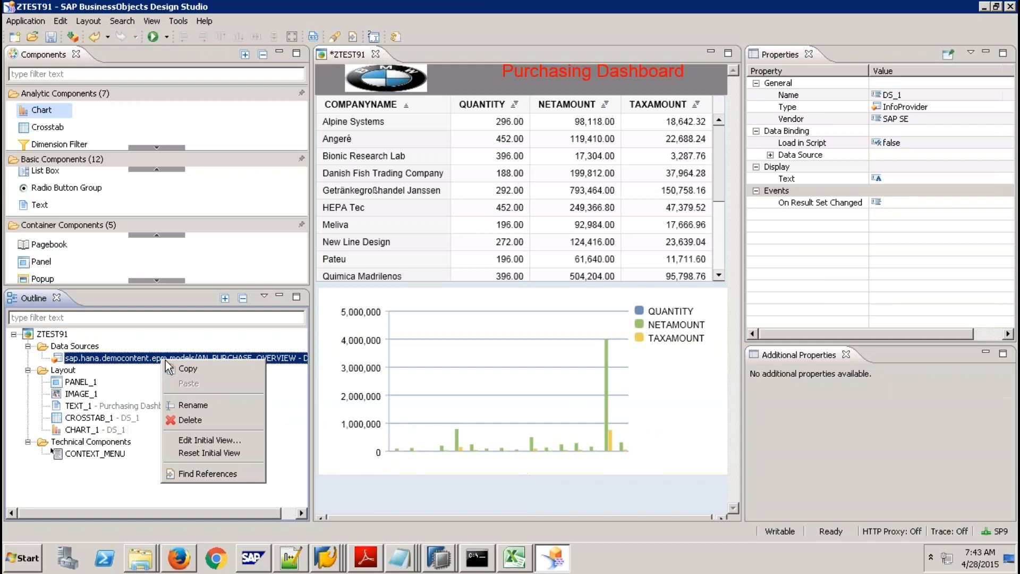
pyautogui.click(238, 439)
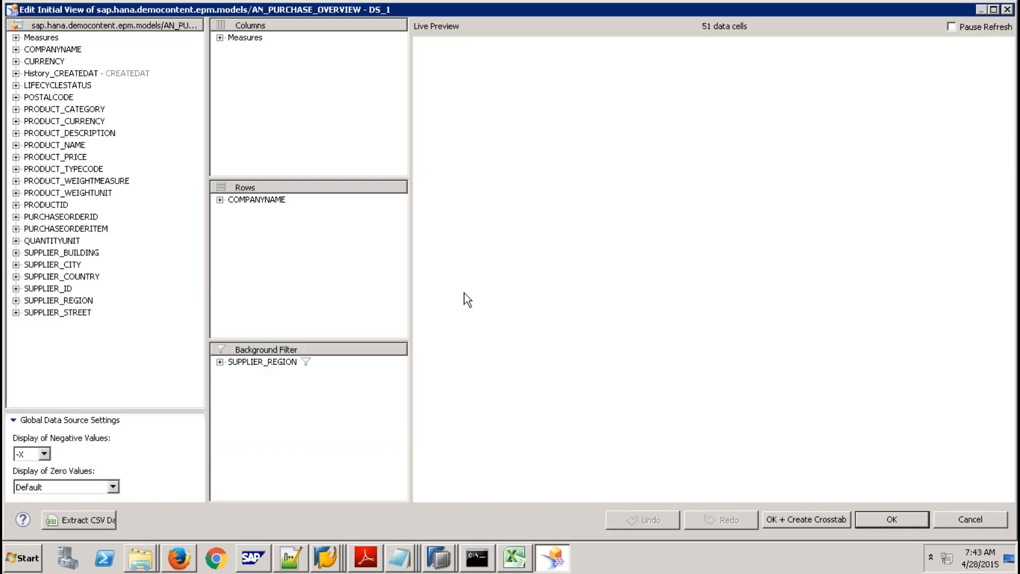
# Remove the SUPPLIER_REGION EMEA background filter from DS_1, apply it, and widen the editing area.
pyautogui.click(219, 362)
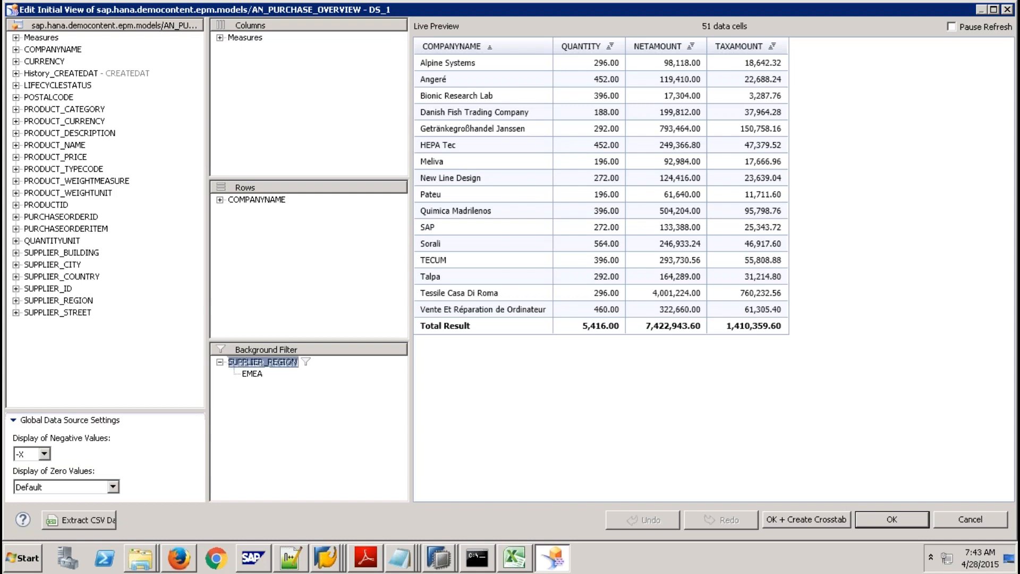
pyautogui.moveTo(229, 362); pyautogui.dragTo(159, 335)
pyautogui.click(908, 523)
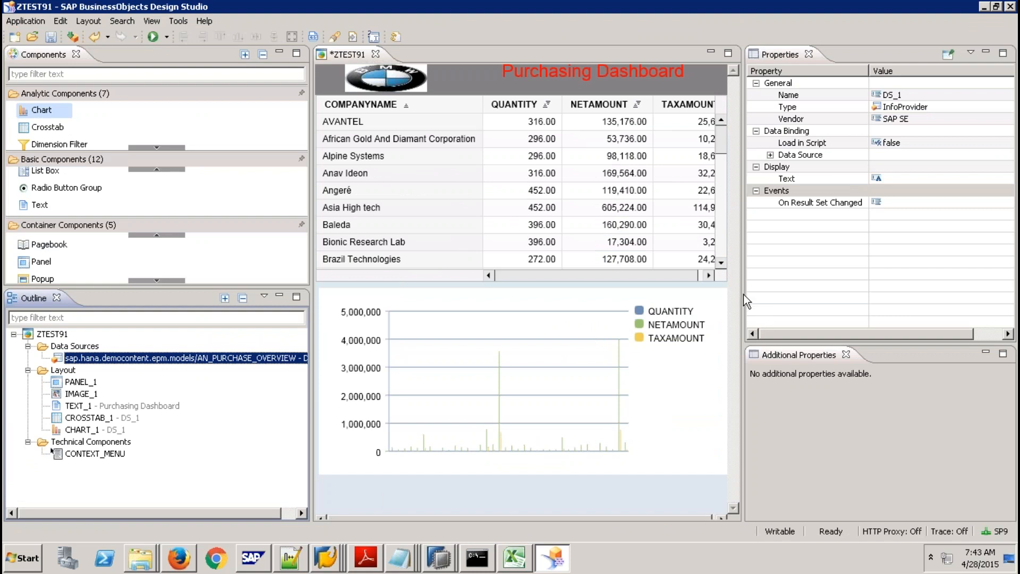
pyautogui.moveTo(743, 292); pyautogui.dragTo(945, 292)
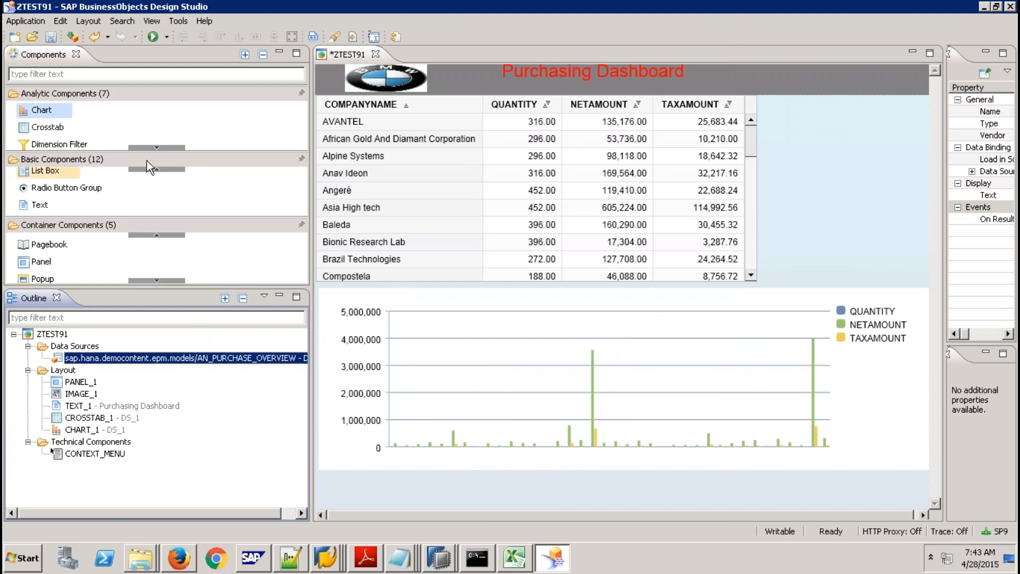
# Add a dropdown box to the right of the crosstab.
pyautogui.click(162, 170)
pyautogui.click(162, 170)
pyautogui.click(161, 170)
pyautogui.click(161, 170)
pyautogui.click(162, 170)
pyautogui.click(161, 170)
pyautogui.click(162, 170)
pyautogui.moveTo(67, 206)
pyautogui.mouseDown()
pyautogui.moveTo(361, 197)
pyautogui.moveTo(785, 145)
pyautogui.moveTo(808, 123)
pyautogui.moveTo(838, 126)
pyautogui.moveTo(832, 120)
pyautogui.mouseUp()
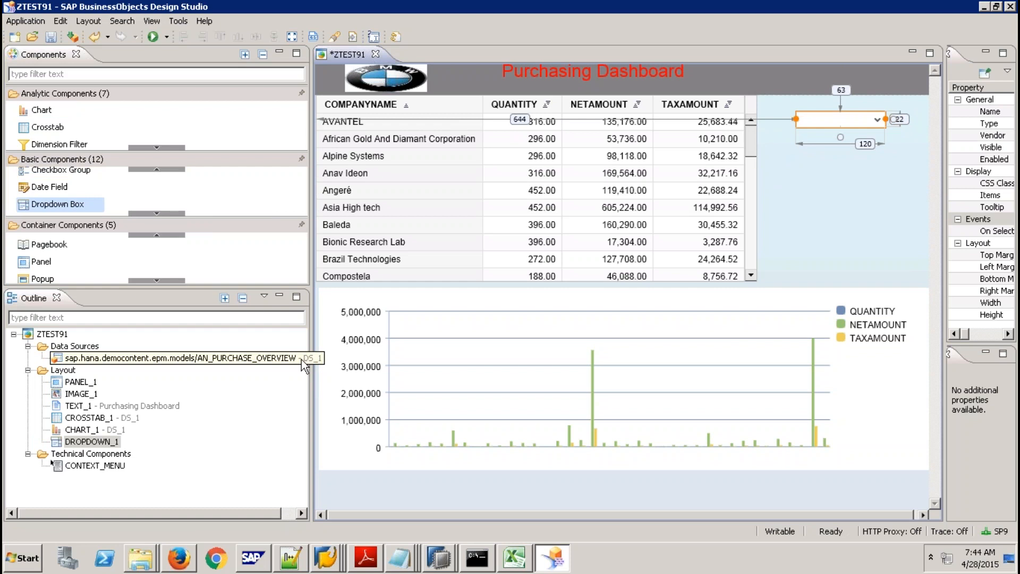
# Copy the data source and paste it into Data Sources as DS_2.
pyautogui.rightClick(260, 356)
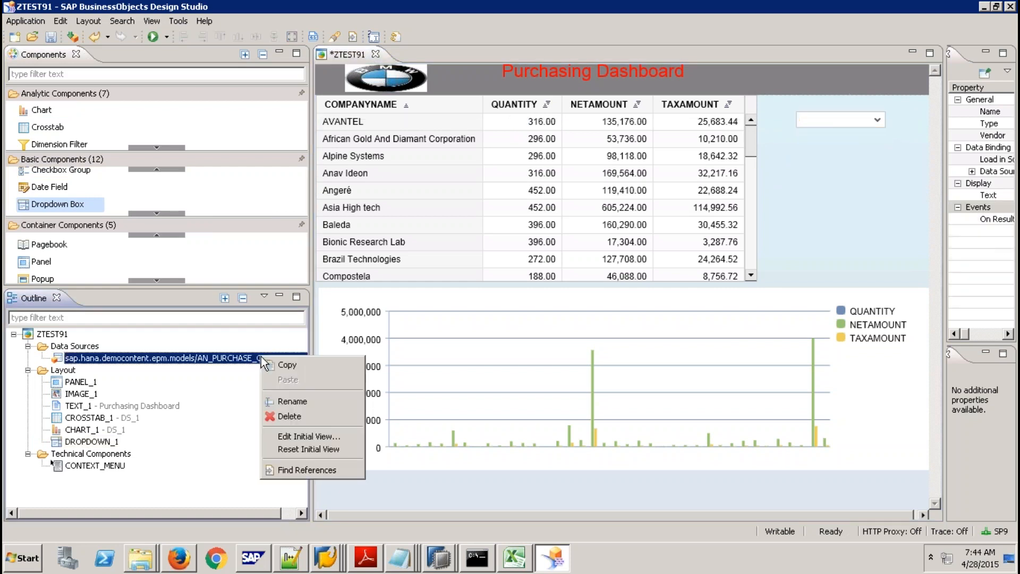
pyautogui.click(293, 366)
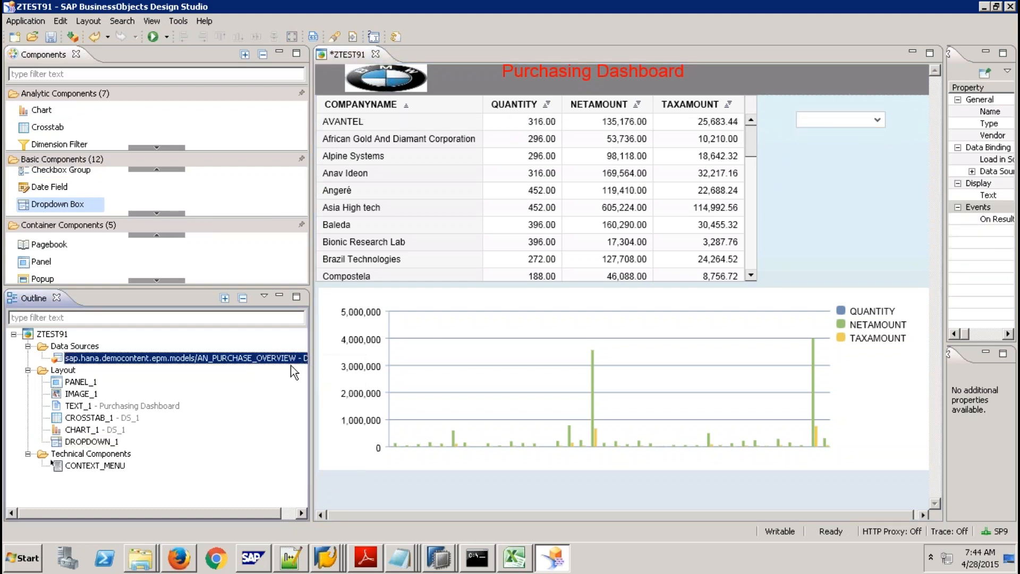
pyautogui.rightClick(73, 347)
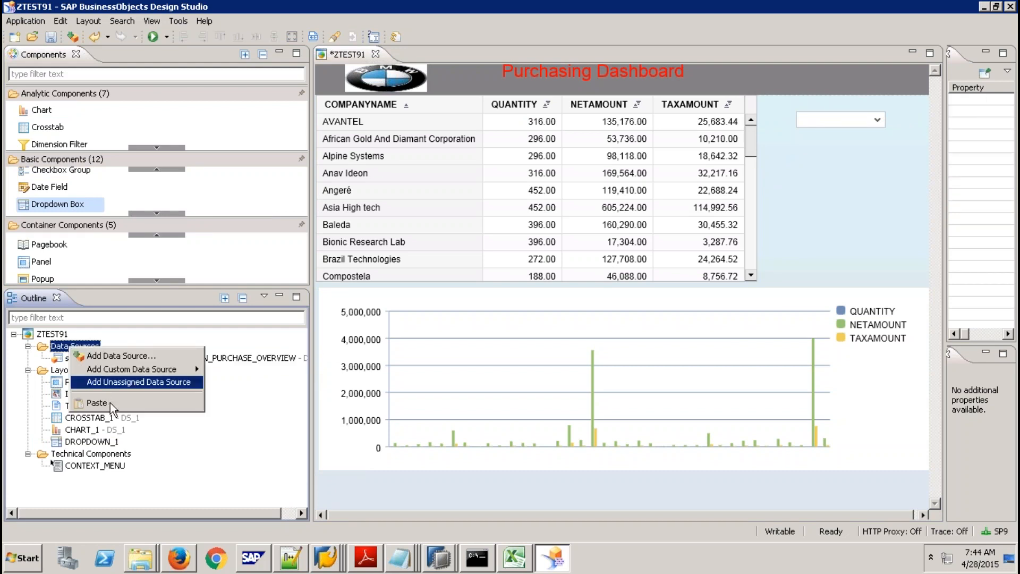
pyautogui.click(111, 404)
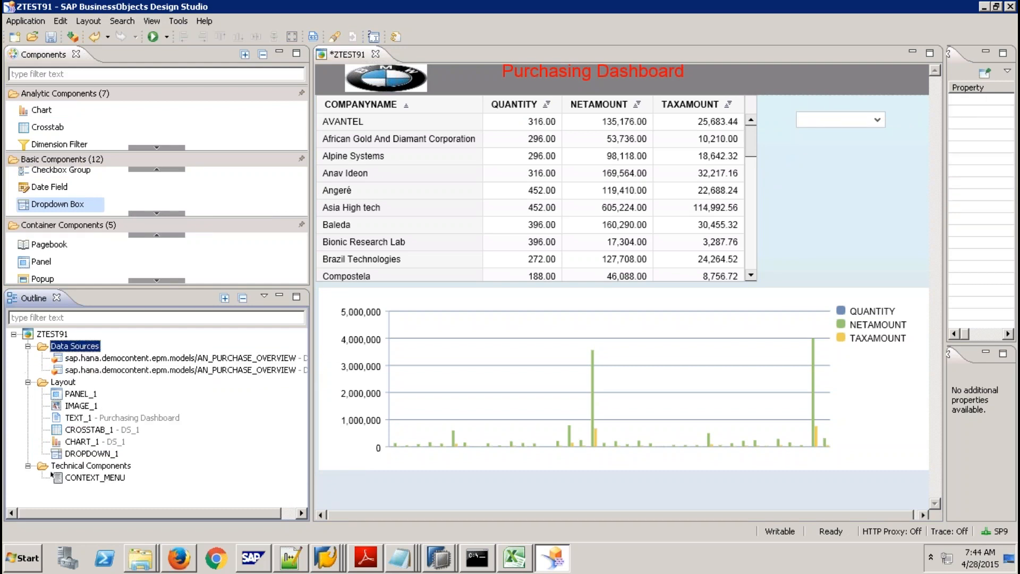
# In DS_2's initial view, remove COMPANYNAME from the rows.
pyautogui.rightClick(294, 368)
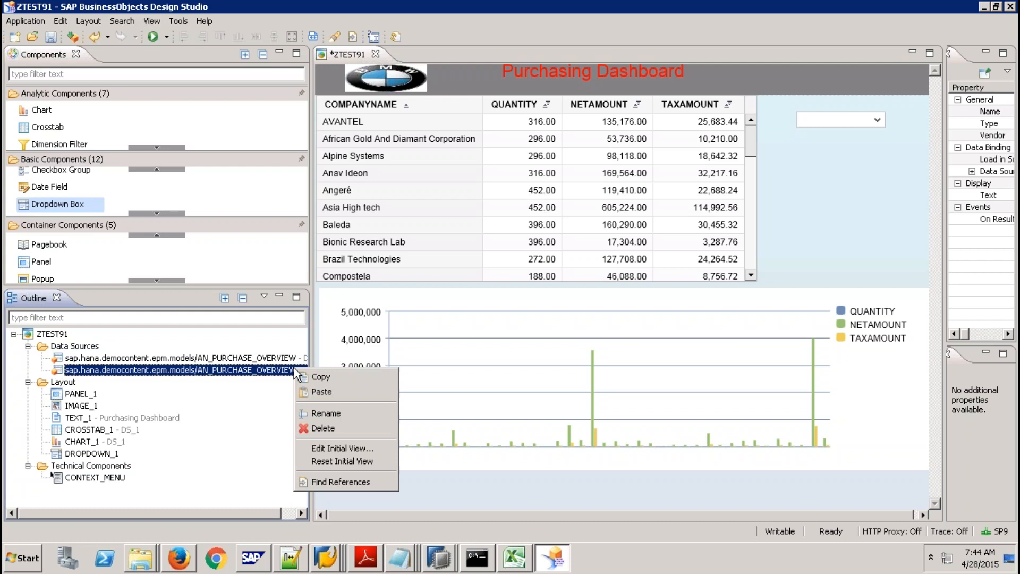
pyautogui.click(358, 448)
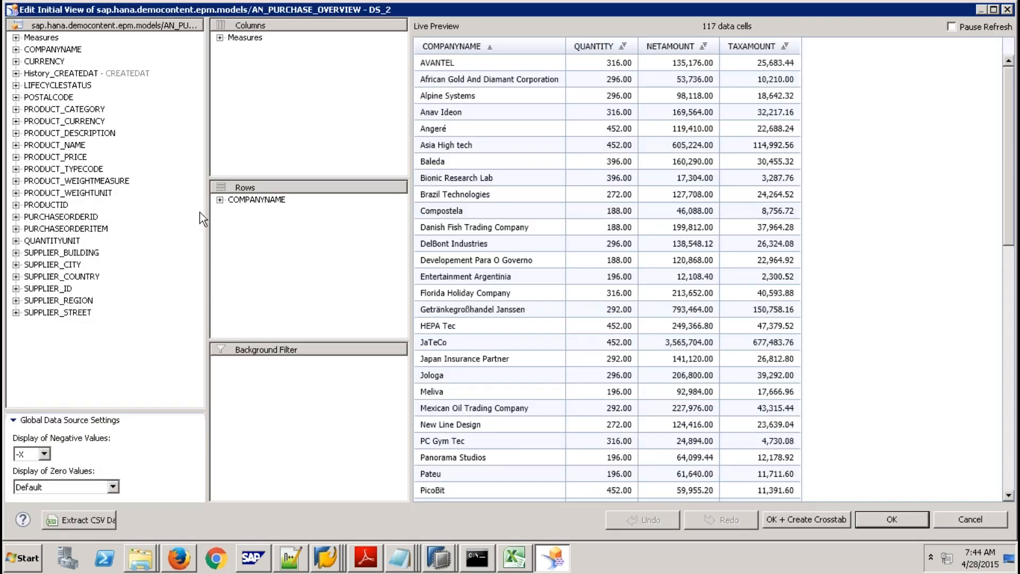
pyautogui.moveTo(255, 199)
pyautogui.mouseDown()
pyautogui.moveTo(98, 291)
pyautogui.moveTo(249, 213)
pyautogui.mouseUp()
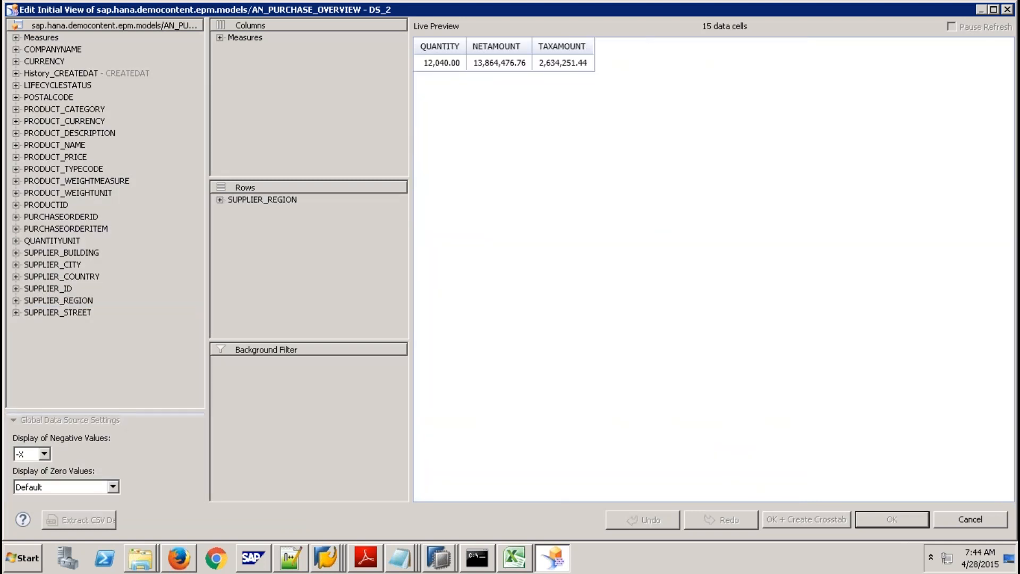
# Bind DROPDOWN_1 to DS_2 filtering on SUPPLIER_REGION, then run the dashboard locally in the browser.
pyautogui.click(874, 517)
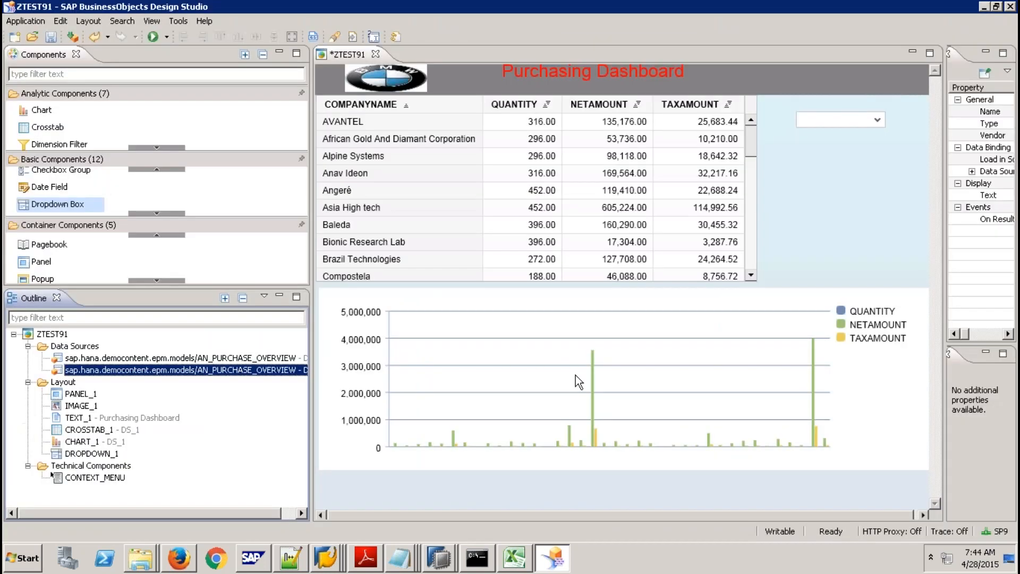
pyautogui.moveTo(262, 370); pyautogui.dragTo(832, 118)
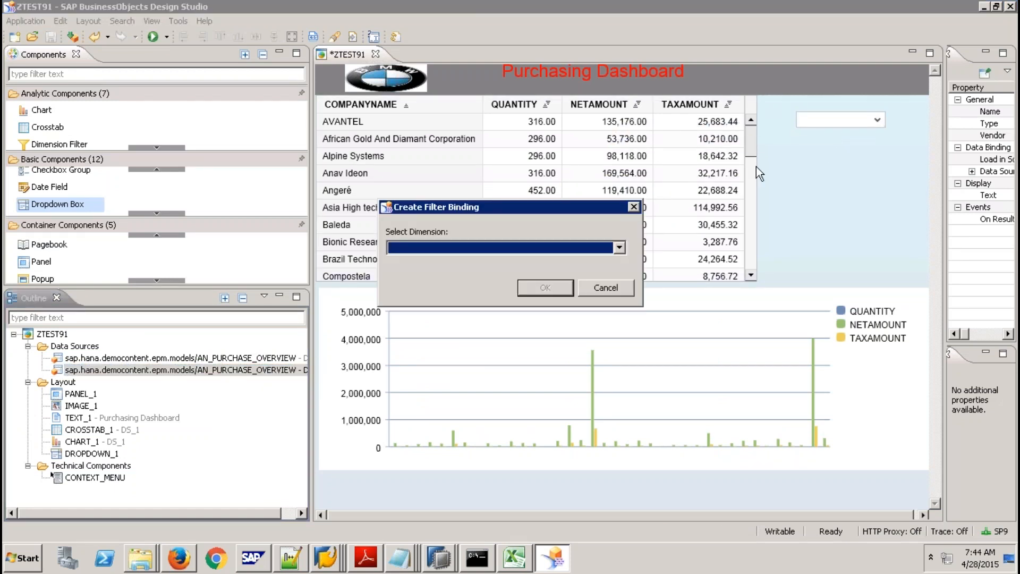
pyautogui.click(621, 247)
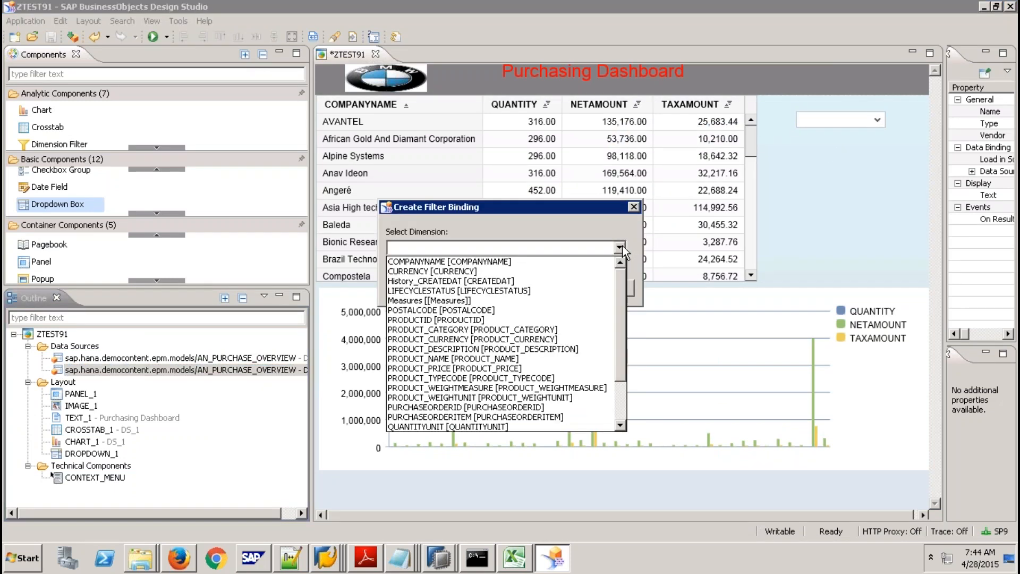
pyautogui.click(620, 390)
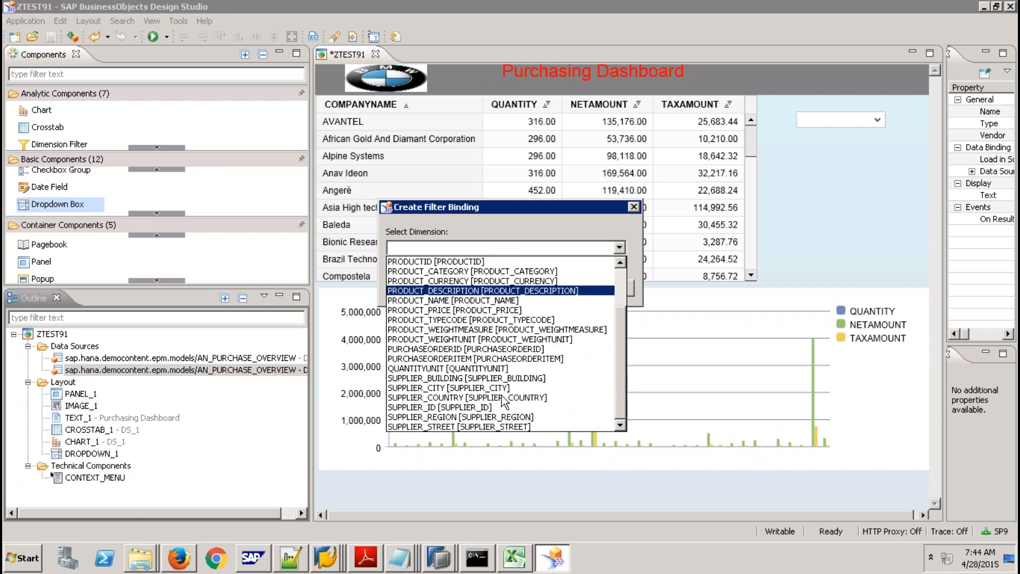
pyautogui.click(449, 419)
pyautogui.click(546, 284)
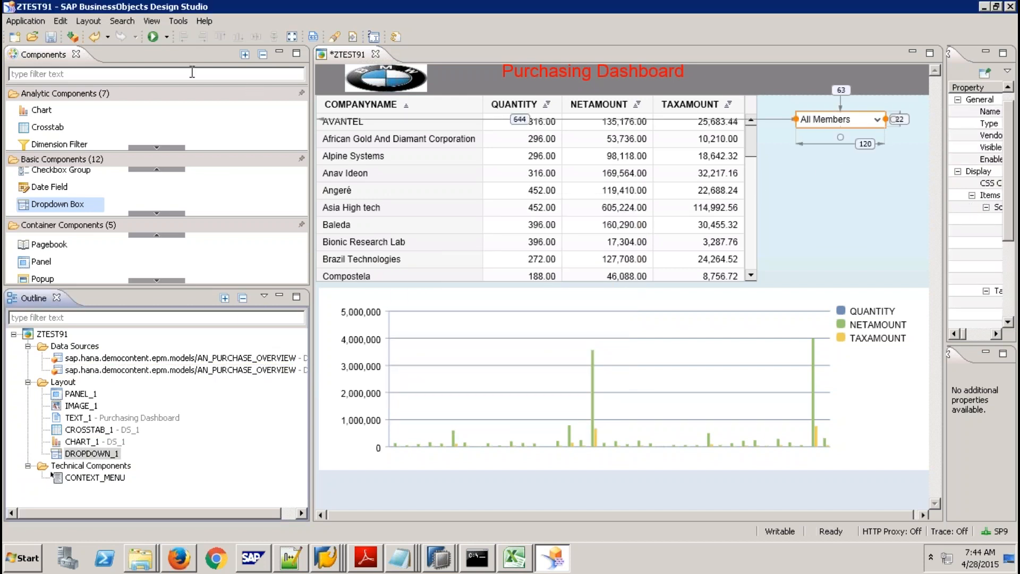
pyautogui.click(153, 38)
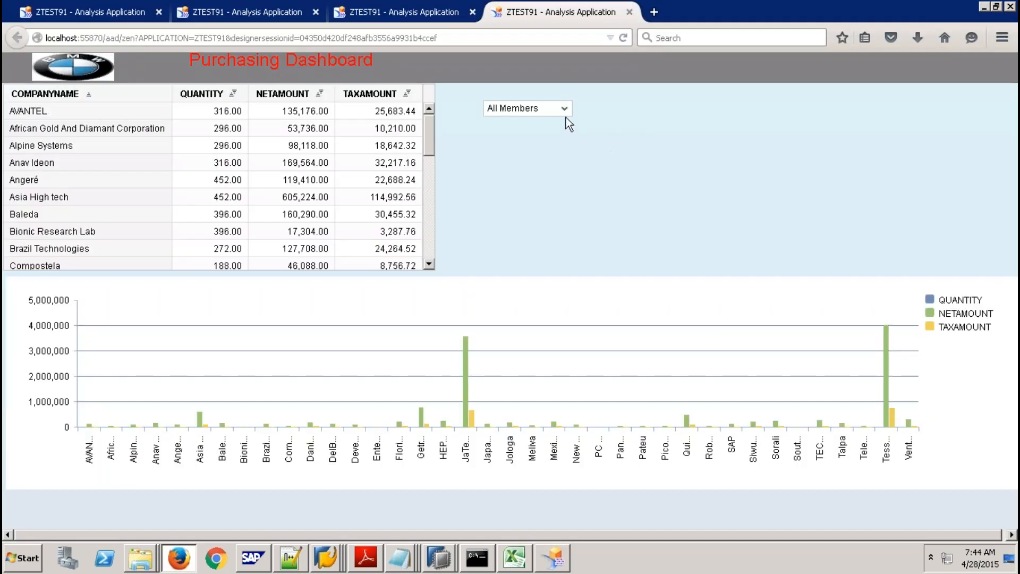
# Pick All Members, AFR, then AMER in the dashboard's region dropdown, then return to Design Studio.
pyautogui.click(566, 114)
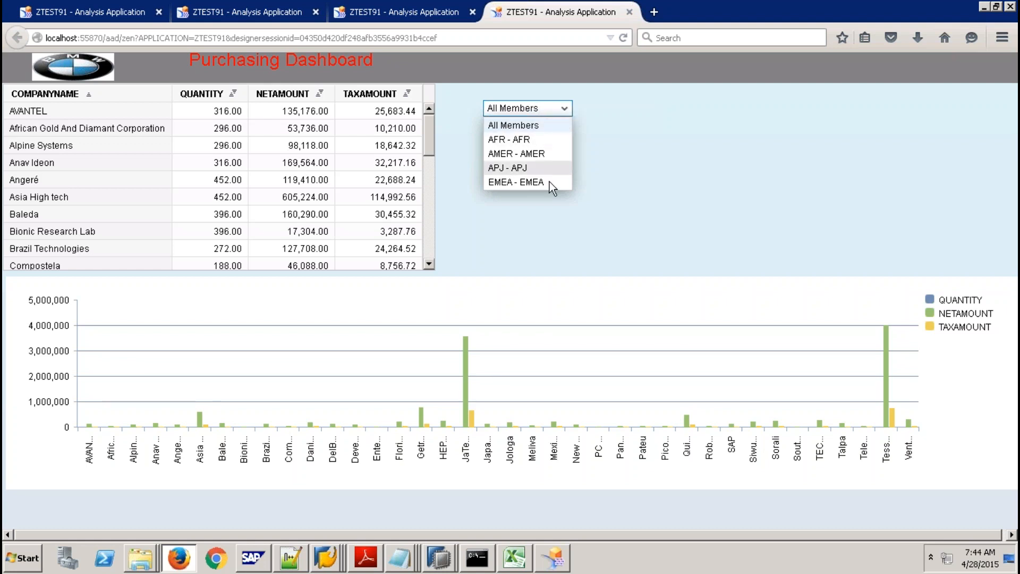
pyautogui.click(530, 126)
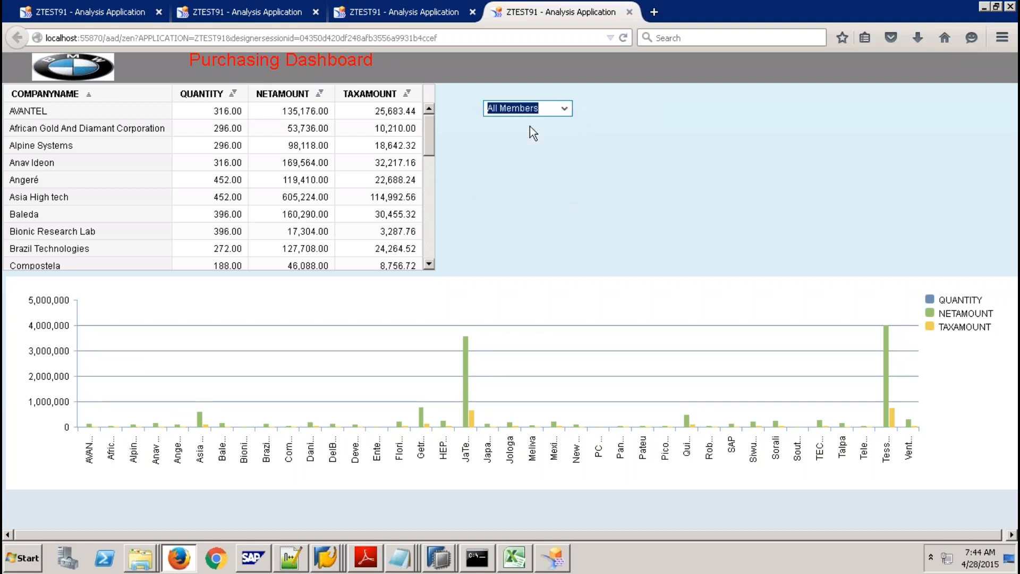
pyautogui.click(572, 107)
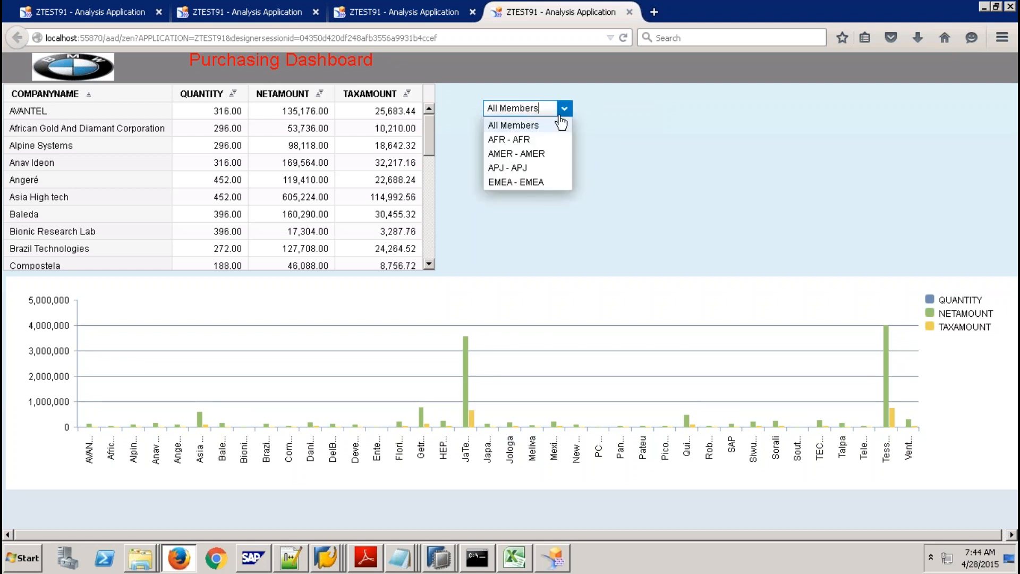
pyautogui.click(534, 134)
pyautogui.click(559, 114)
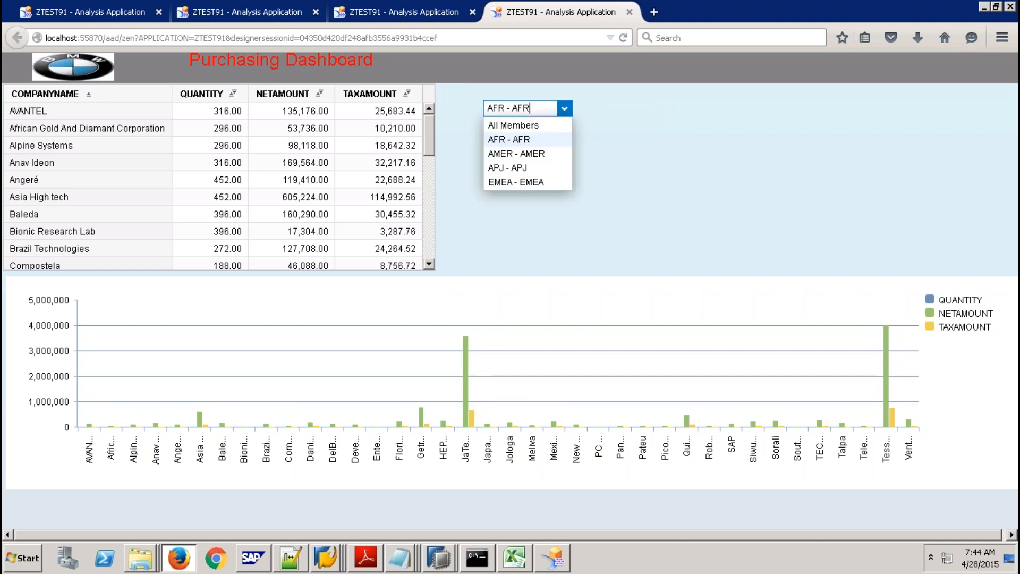
pyautogui.click(535, 145)
pyautogui.hotkey('alt', 'Tab')
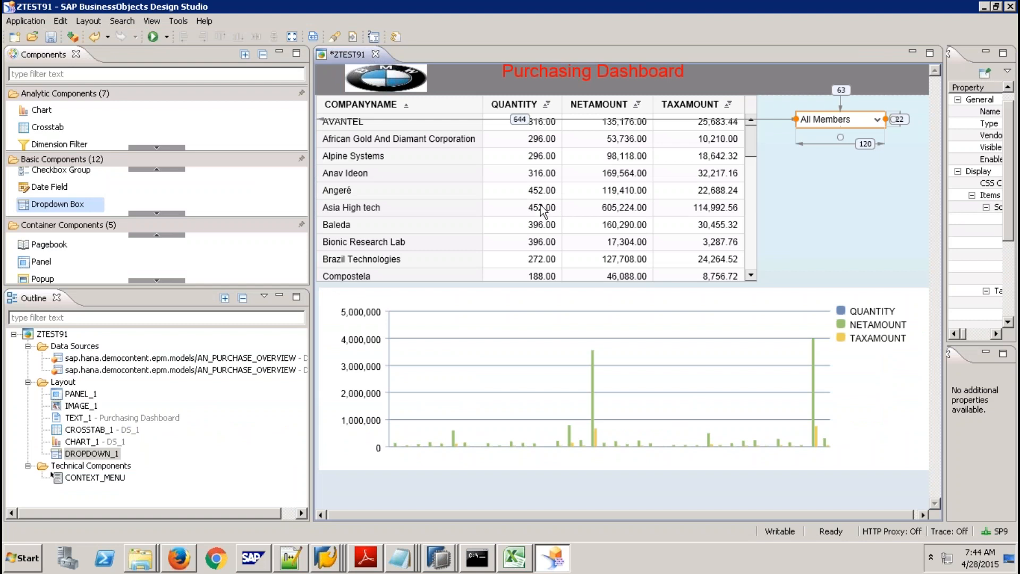
# Widen the Properties panel, select DROPDOWN_1 on the canvas and pick its On Select event.
pyautogui.click(481, 208)
pyautogui.click(396, 355)
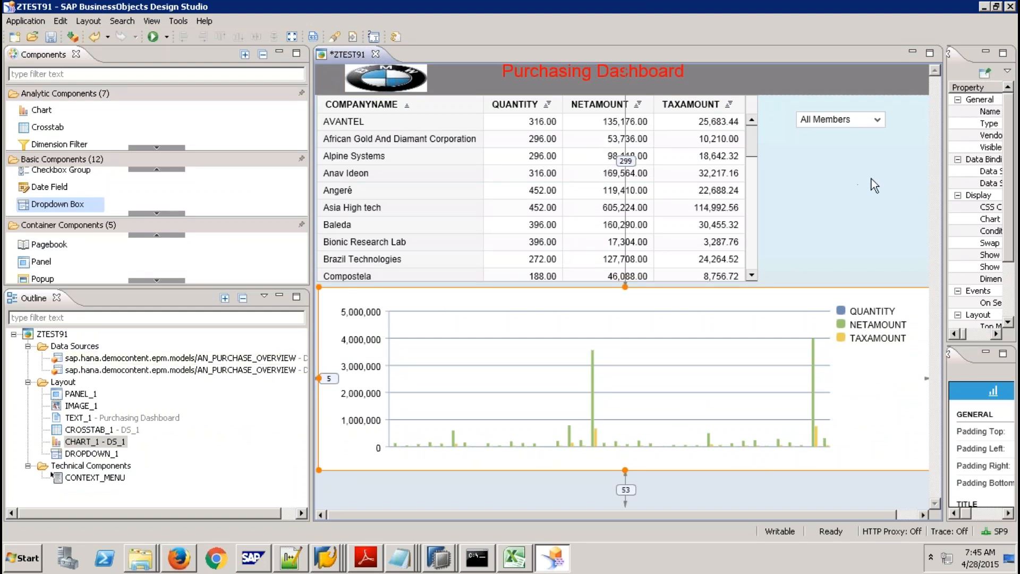
pyautogui.moveTo(946, 174); pyautogui.dragTo(759, 189)
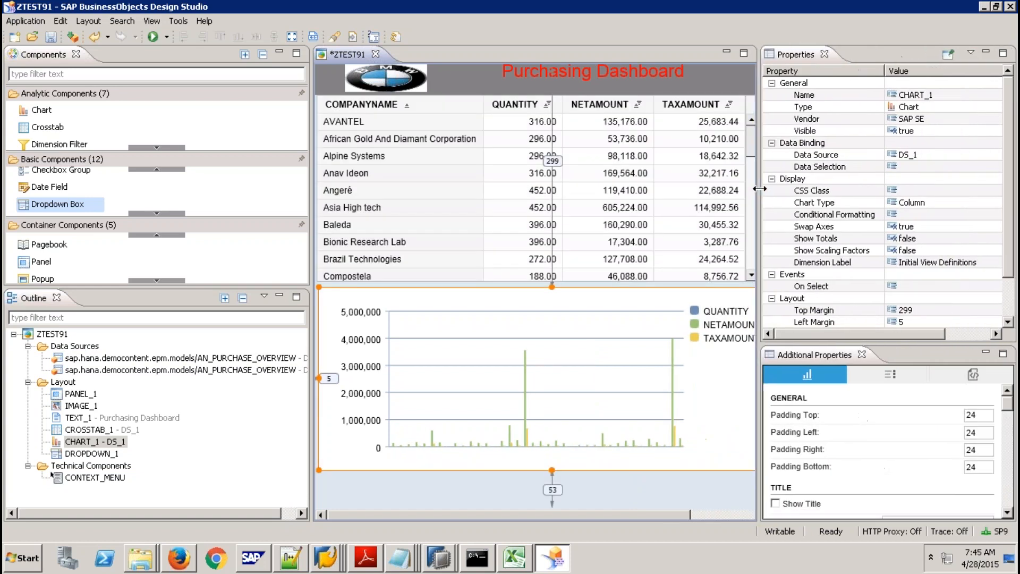
pyautogui.click(676, 515)
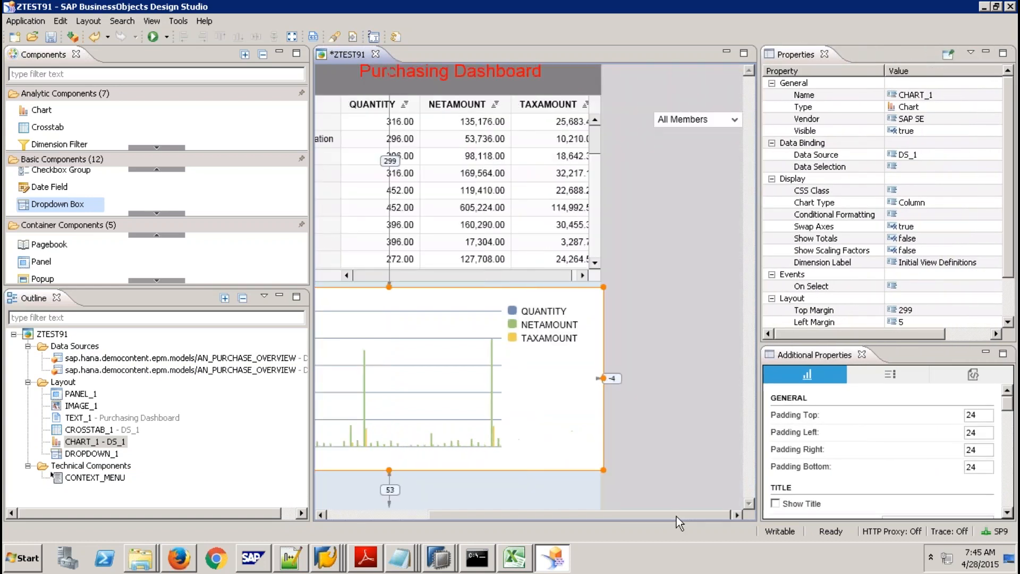
pyautogui.click(687, 120)
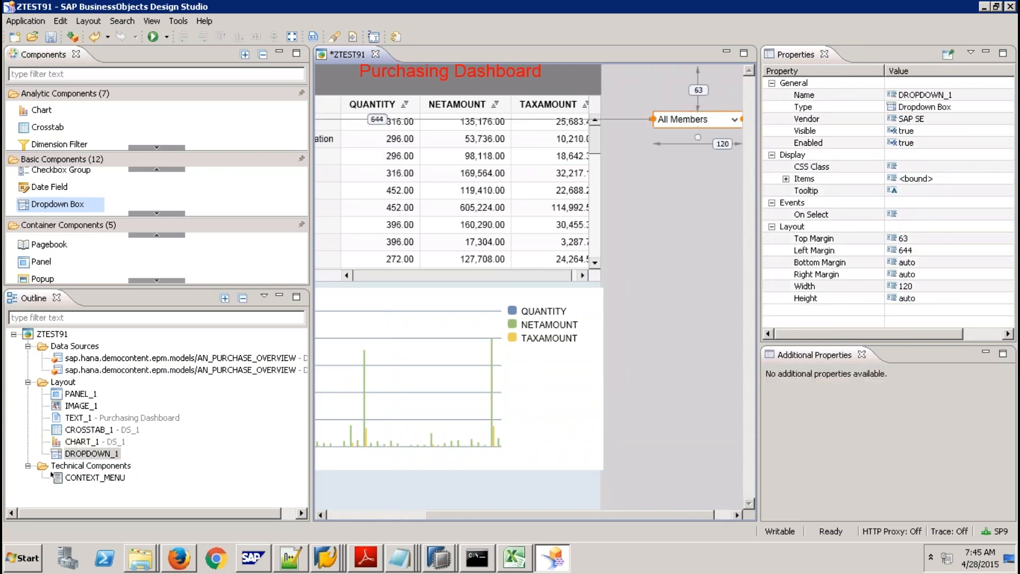
pyautogui.click(906, 214)
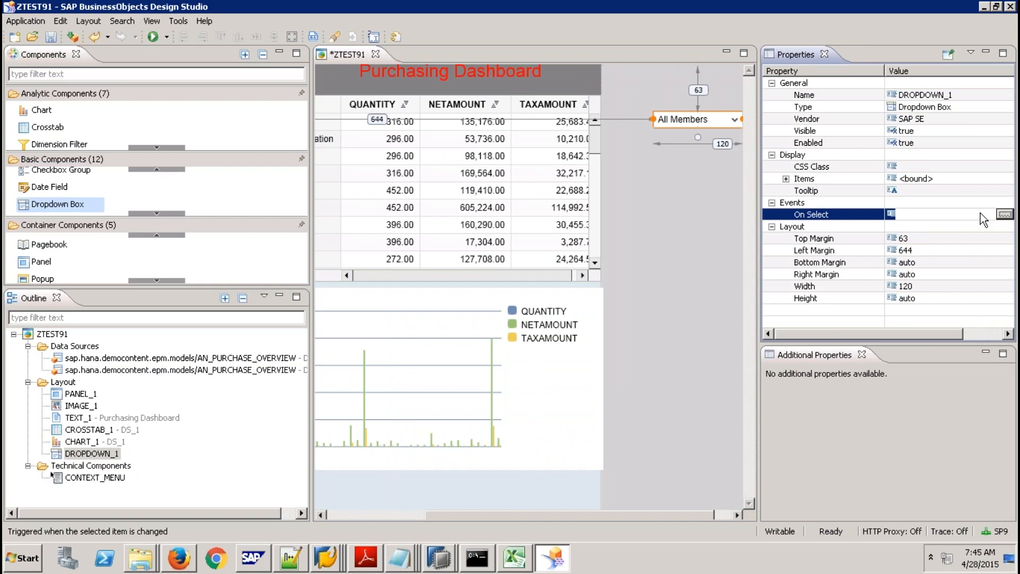
# In the On Select script, build DS_1.setFilter with "SUPPLIER_REGION" as the filtered dimension.
pyautogui.click(1005, 214)
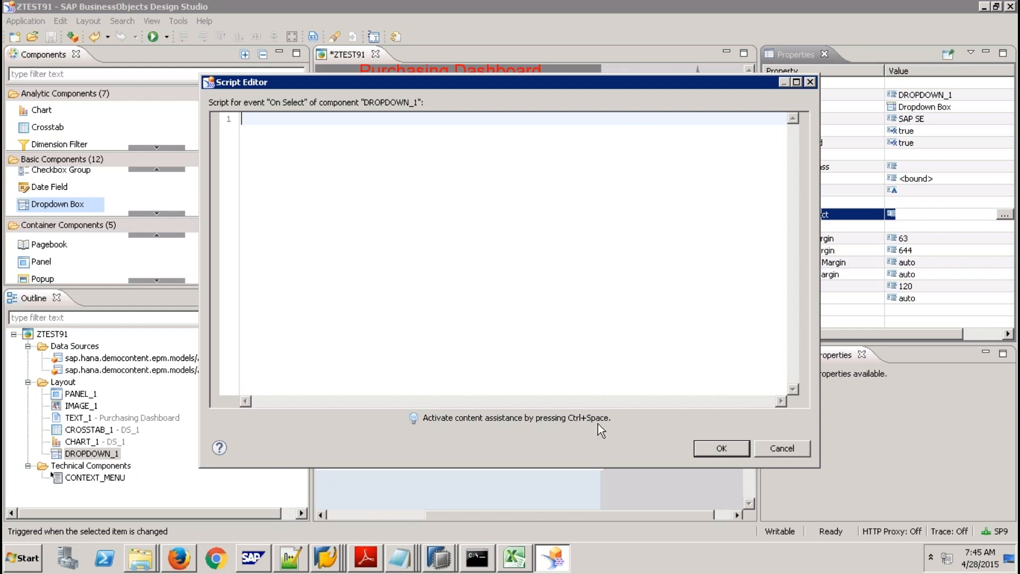
pyautogui.hotkey('ctrl', 'space')
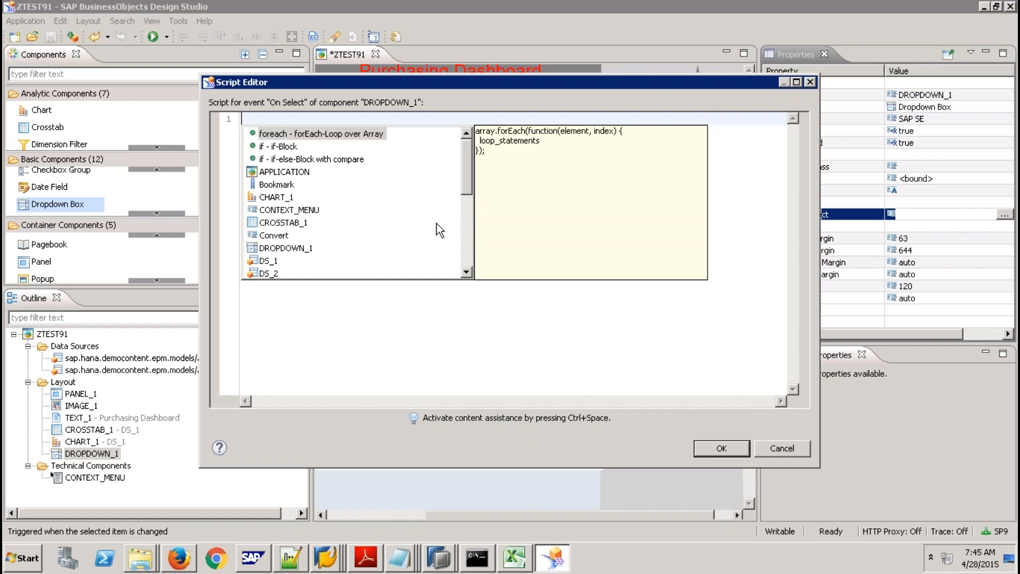
pyautogui.doubleClick(268, 262)
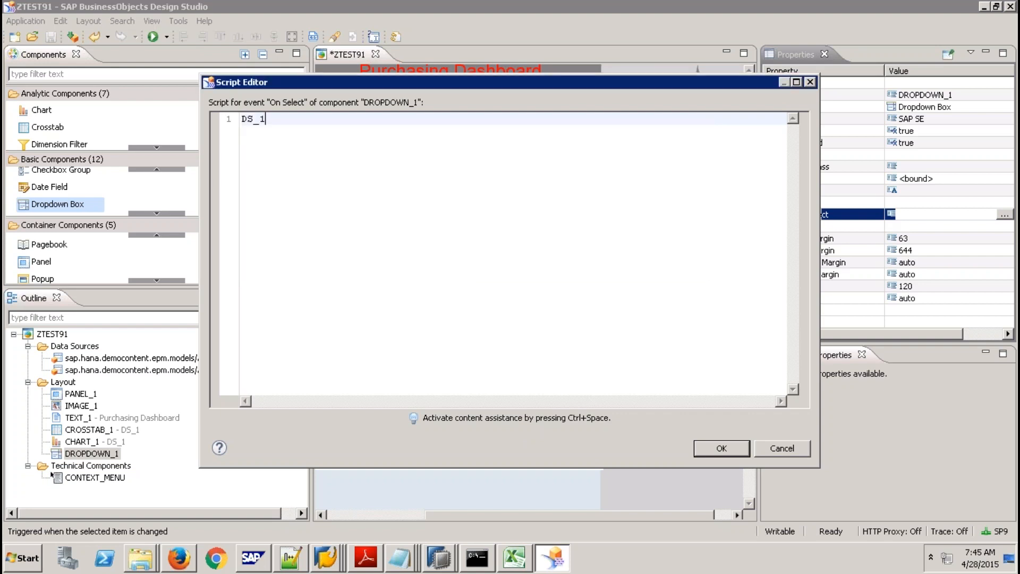
pyautogui.write('.')
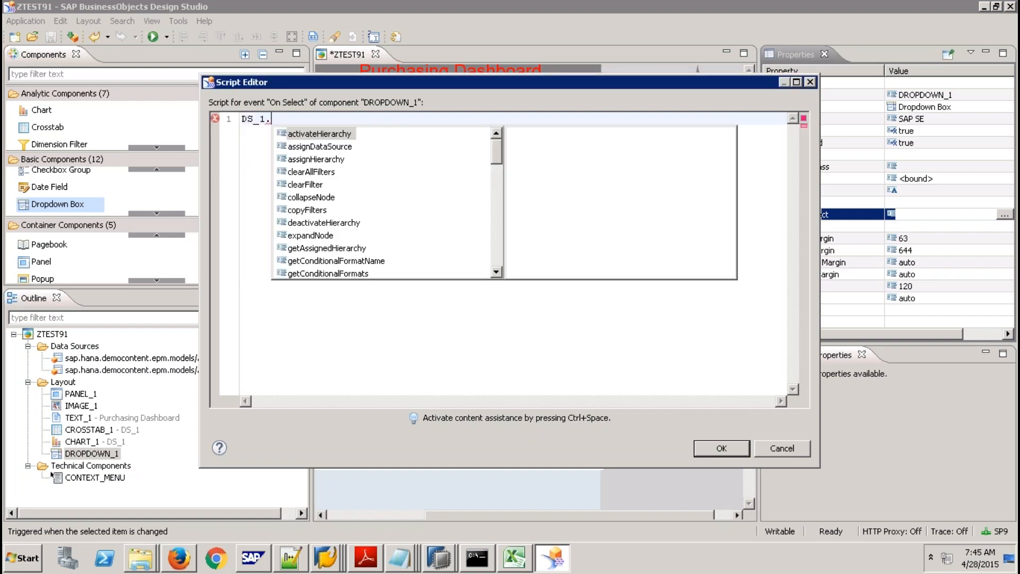
pyautogui.write('s')
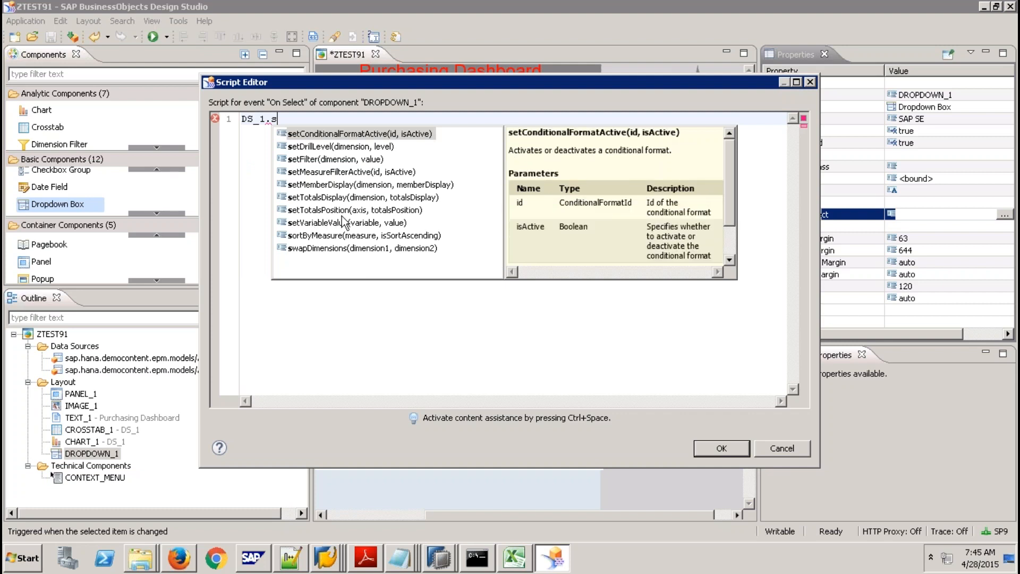
pyautogui.click(329, 160)
pyautogui.press('Return')
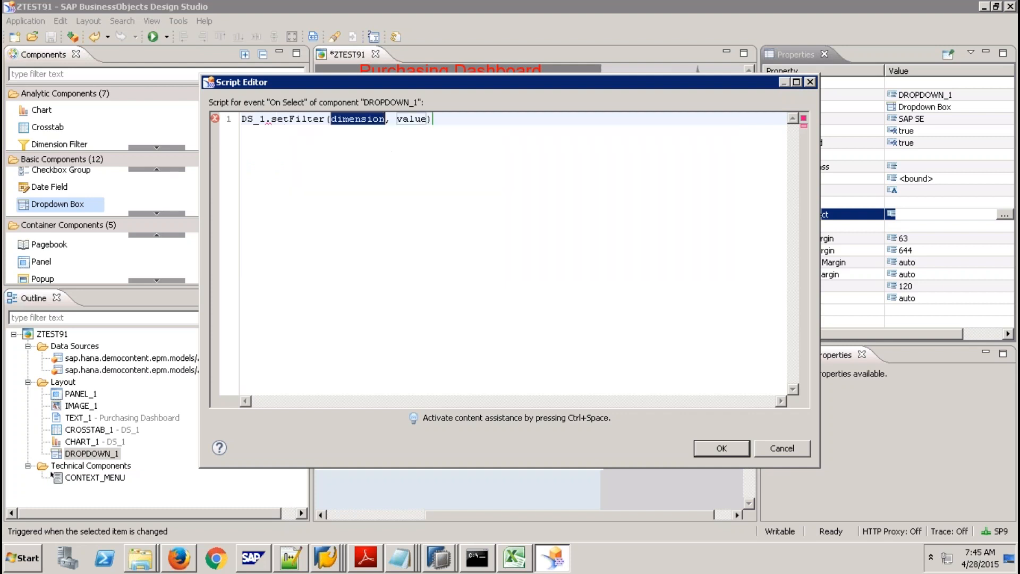
pyautogui.hotkey('ctrl', 'space')
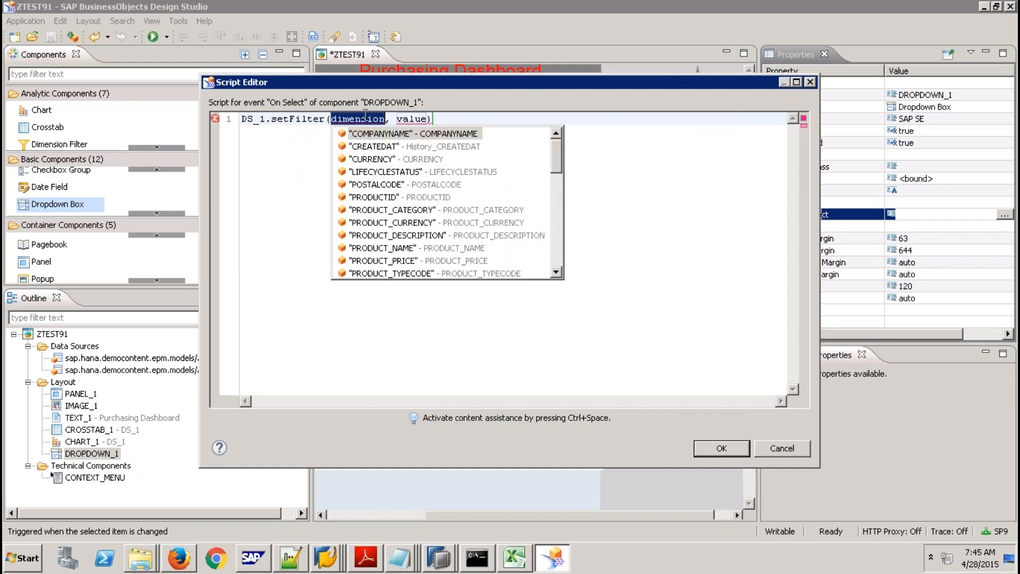
pyautogui.click(557, 256)
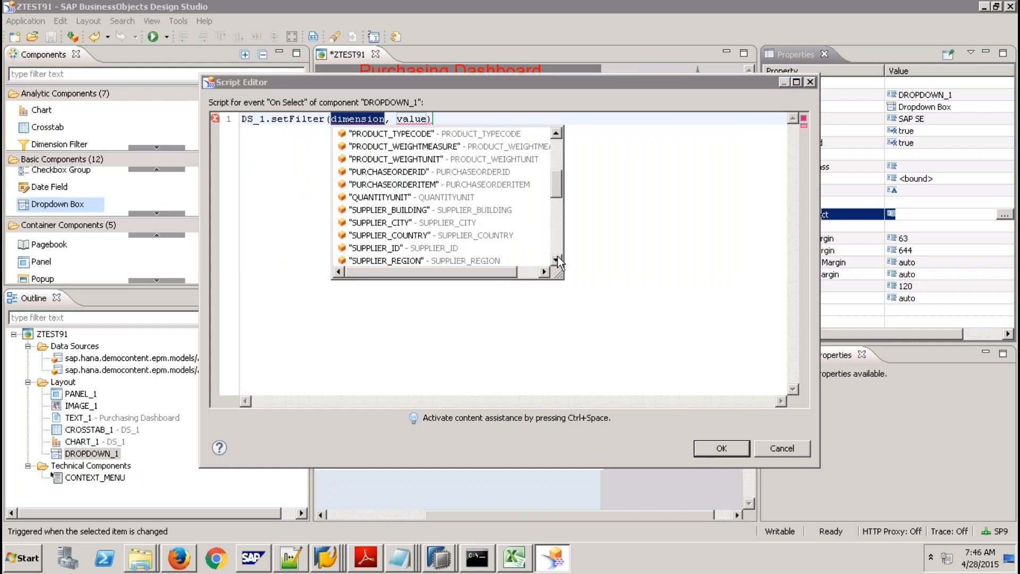
pyautogui.doubleClick(445, 260)
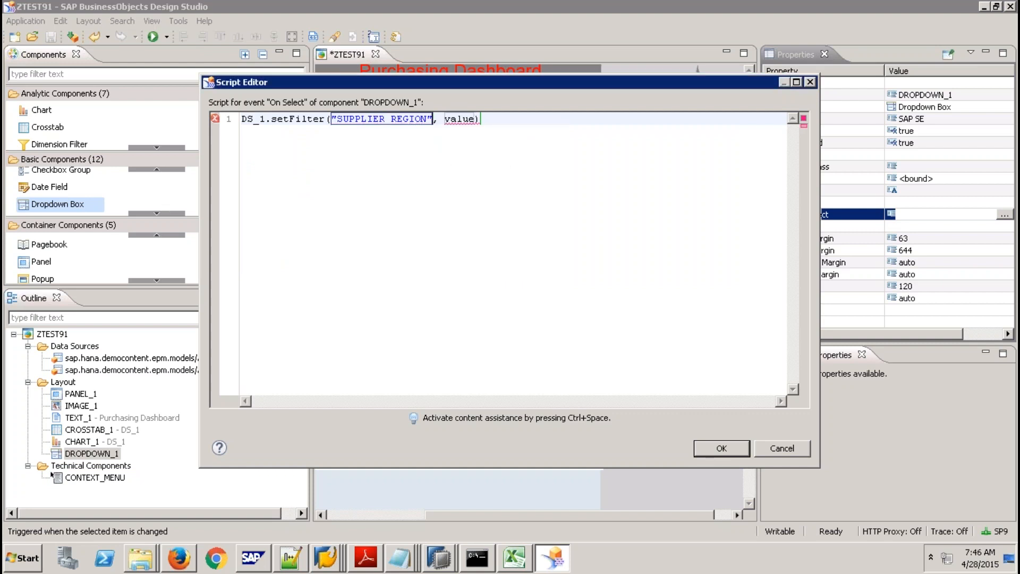
pyautogui.press('Tab')
# Pass DROPDOWN_1.getSelectedValue() as the filter value, end the line with ';' and save the script.
pyautogui.hotkey('ctrl', 'space')
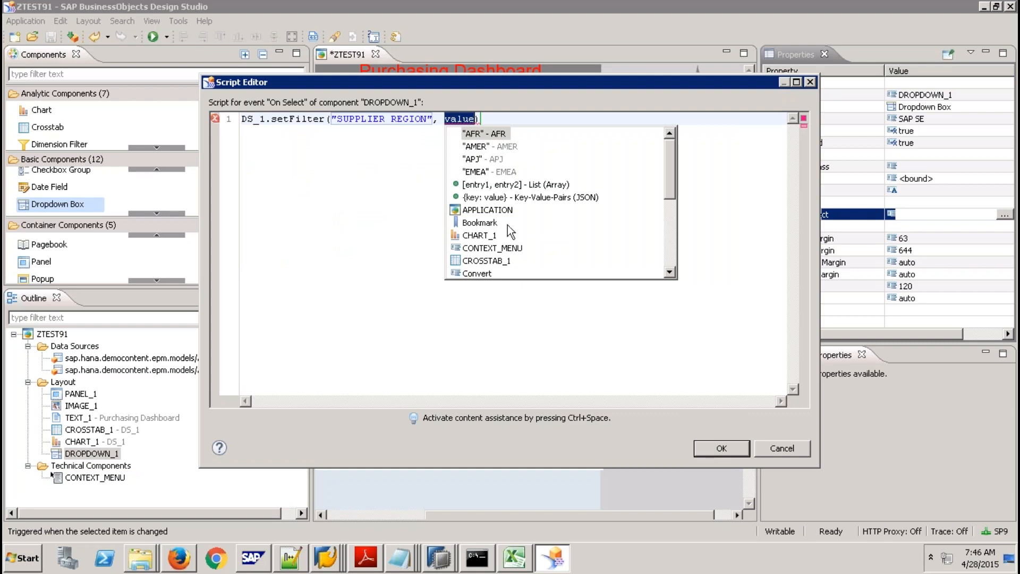
pyautogui.click(671, 252)
pyautogui.doubleClick(507, 148)
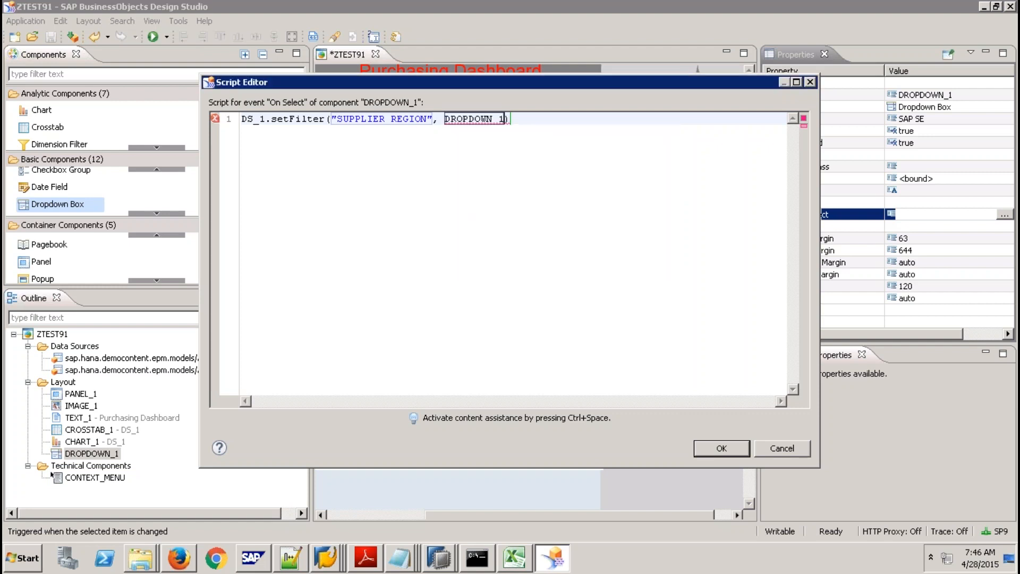
pyautogui.write('.')
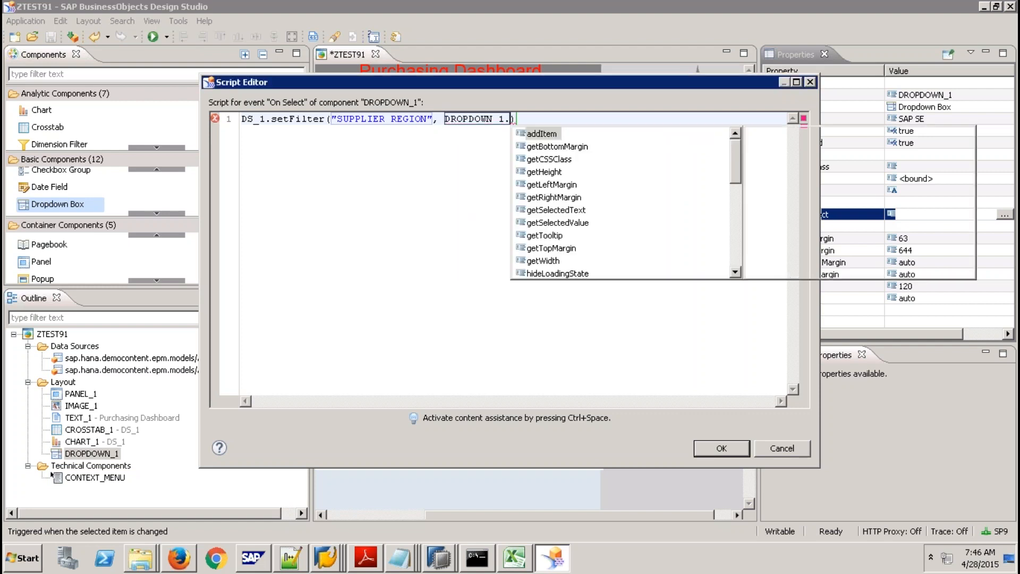
pyautogui.write('g')
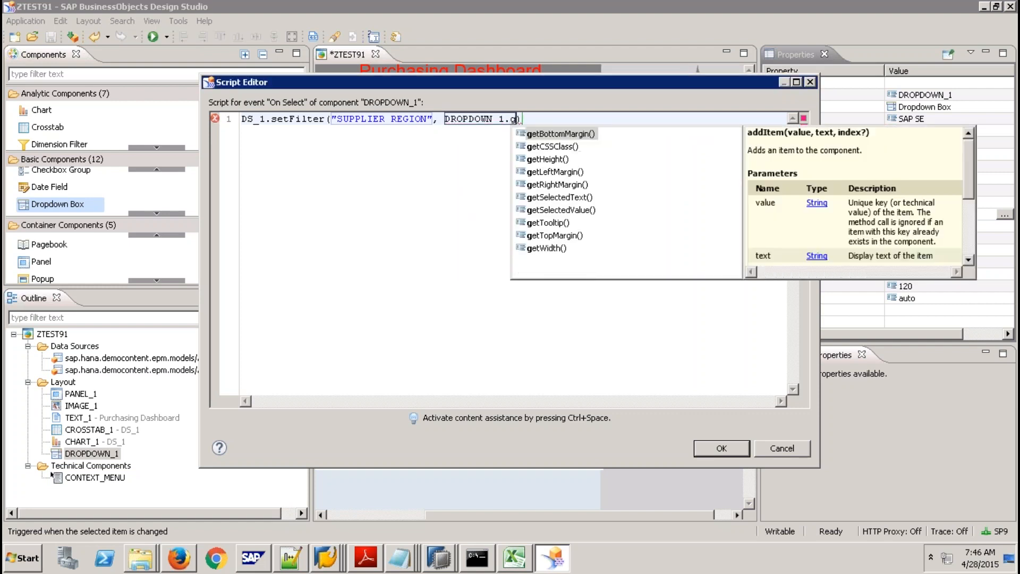
pyautogui.doubleClick(577, 211)
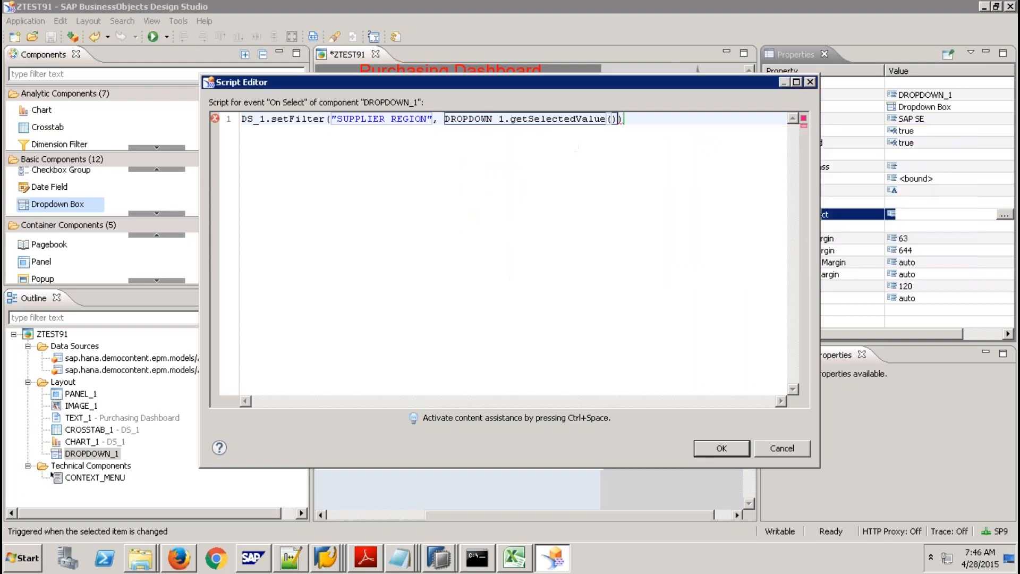
pyautogui.click(649, 114)
pyautogui.write(';')
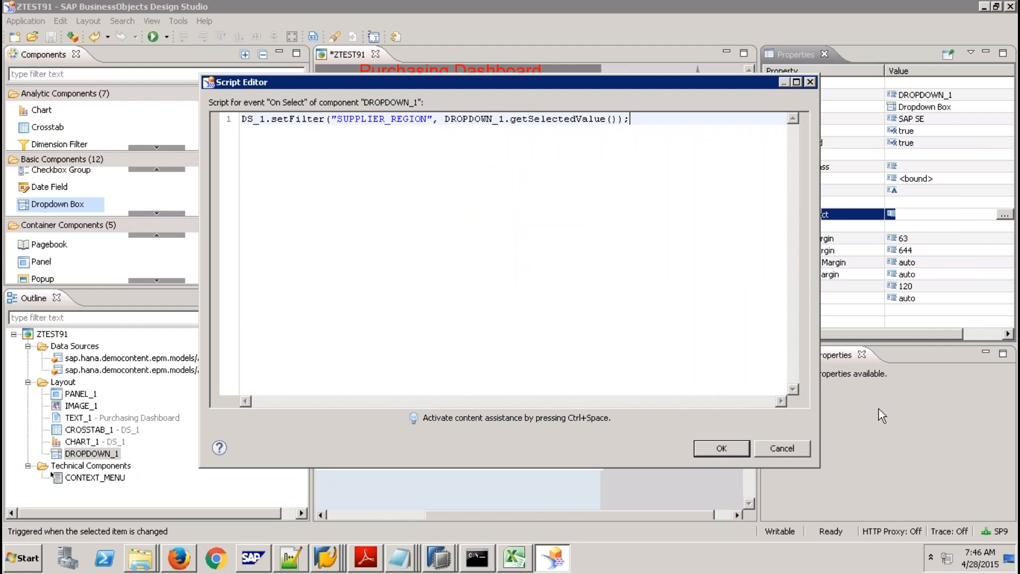
pyautogui.click(740, 446)
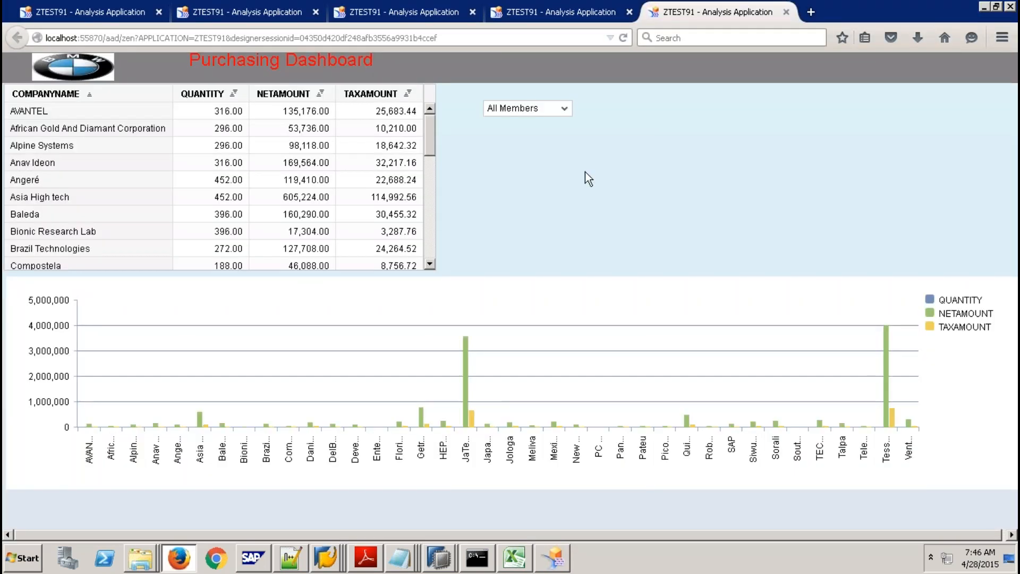
# Filter the rerun dashboard to EMEA, then APJ, AFR and AMER in turn.
pyautogui.click(564, 110)
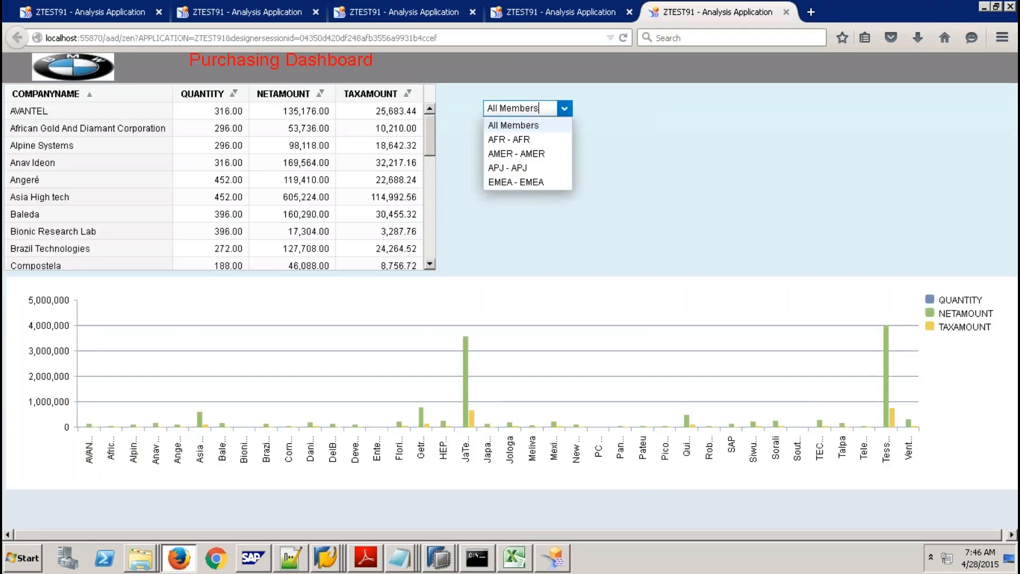
pyautogui.click(528, 183)
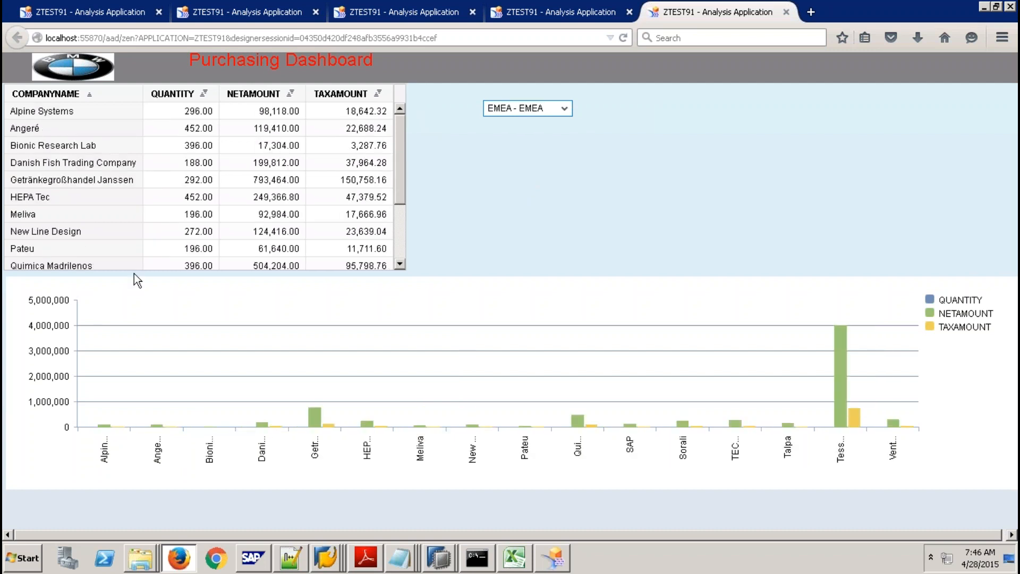
pyautogui.click(565, 108)
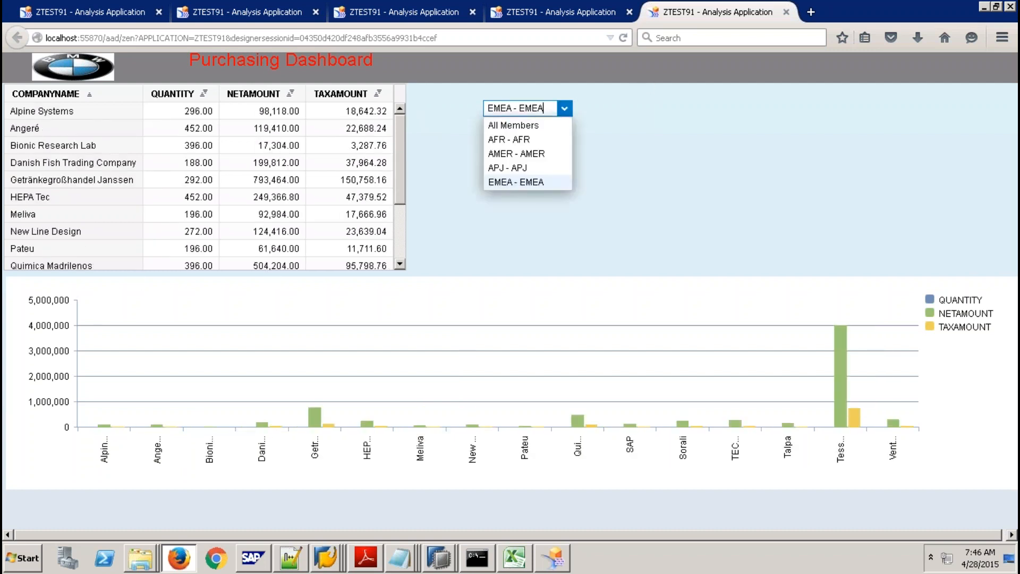
pyautogui.click(516, 167)
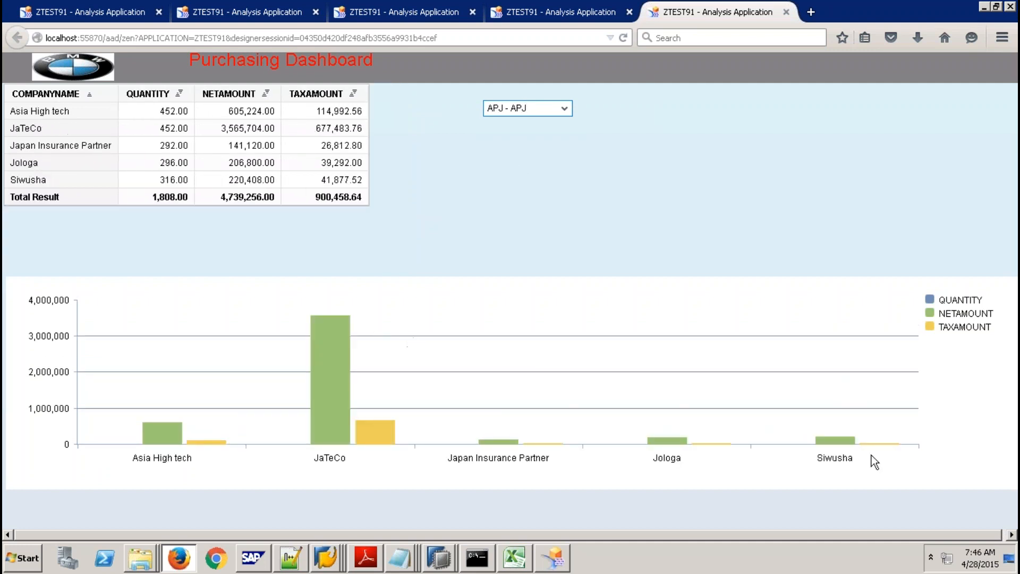
pyautogui.click(564, 108)
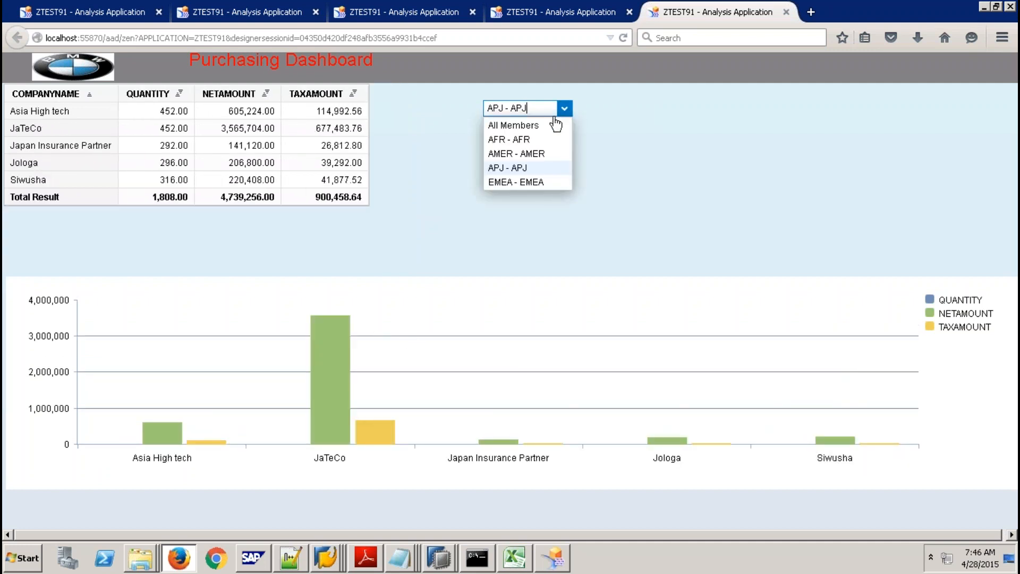
pyautogui.click(526, 142)
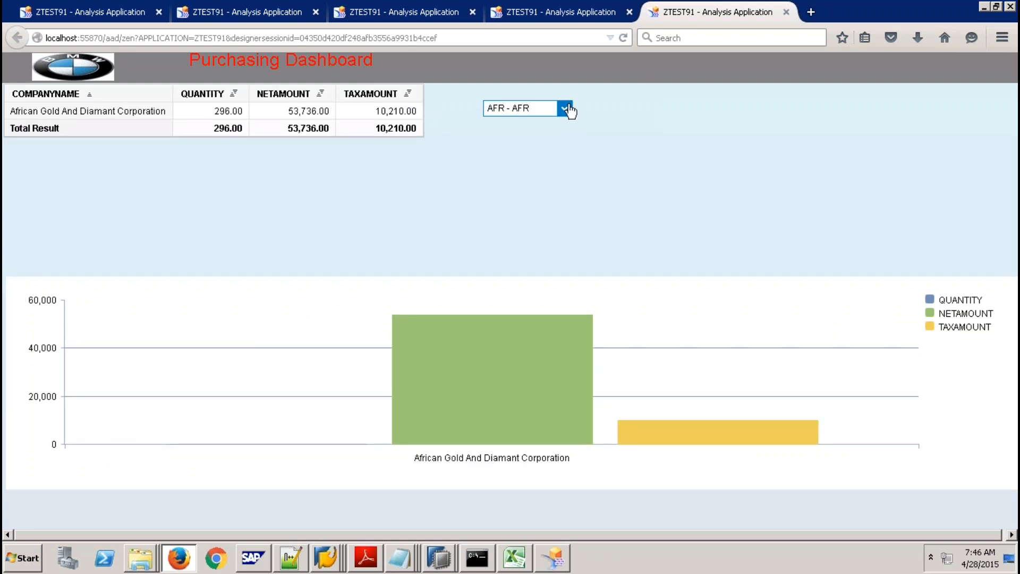
pyautogui.click(564, 108)
pyautogui.click(536, 154)
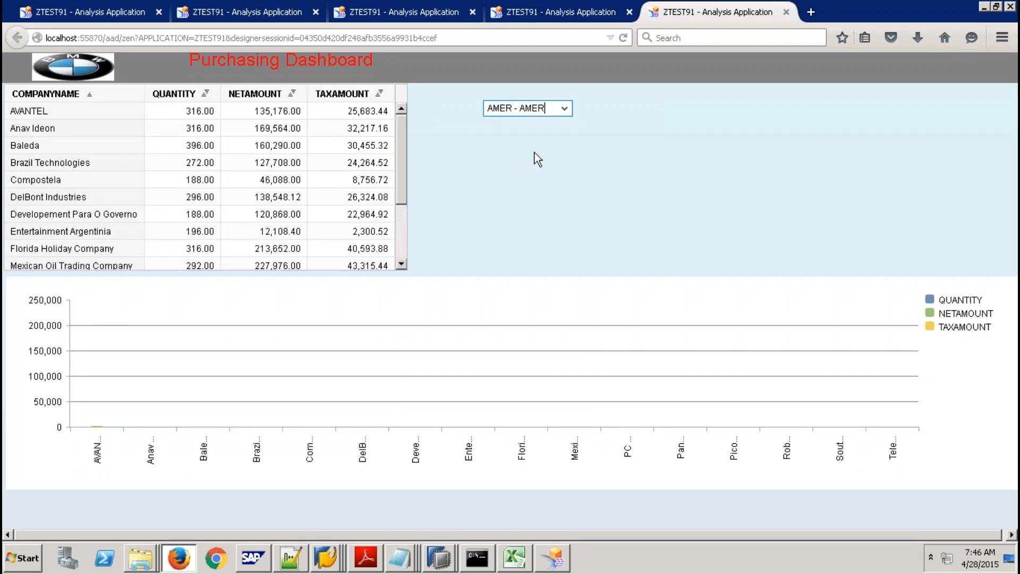
# Reset the region to All Members, filter to APJ, then return to Design Studio.
pyautogui.click(564, 108)
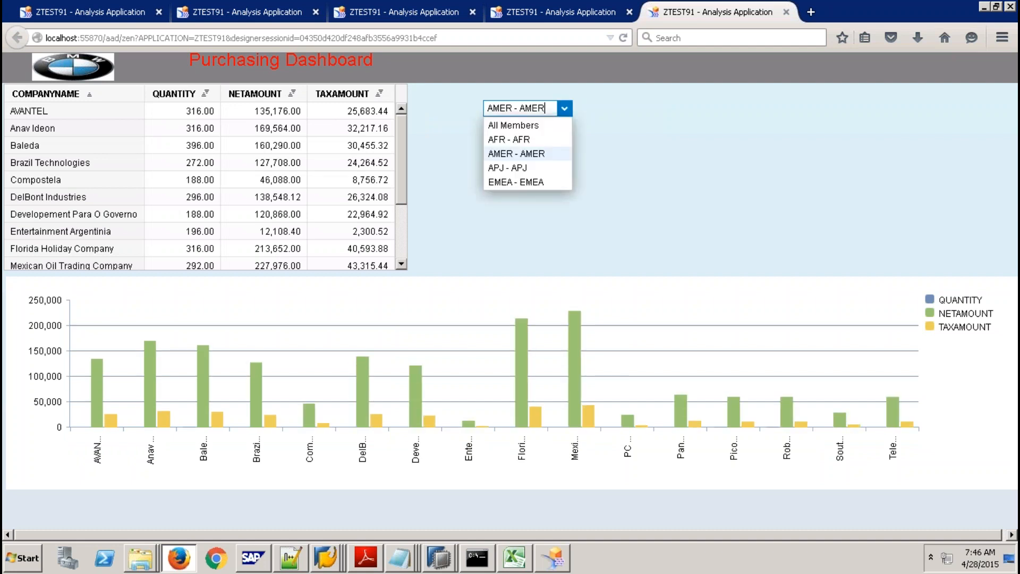
pyautogui.click(539, 123)
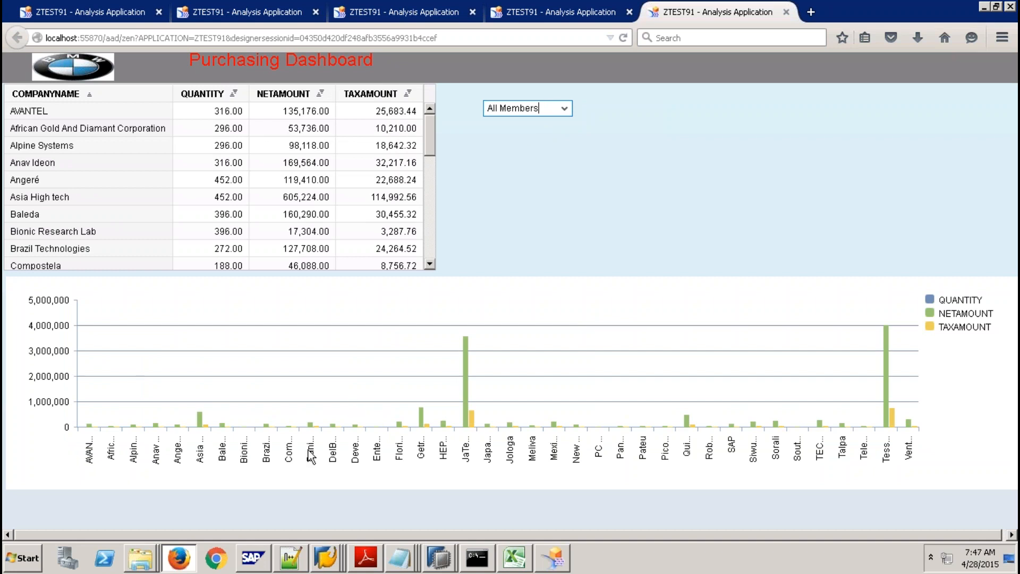
pyautogui.click(565, 109)
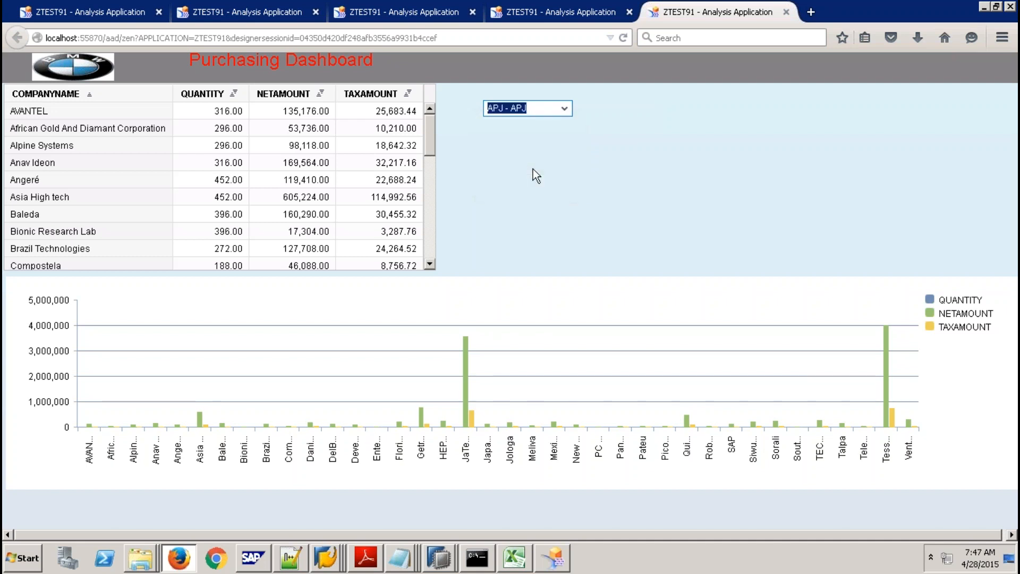
pyautogui.click(533, 168)
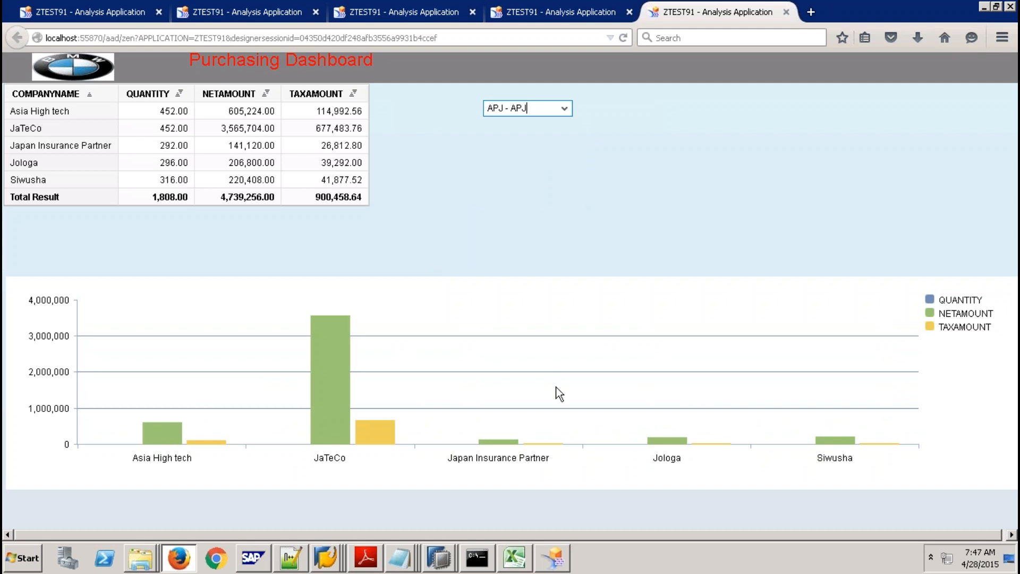
pyautogui.click(563, 552)
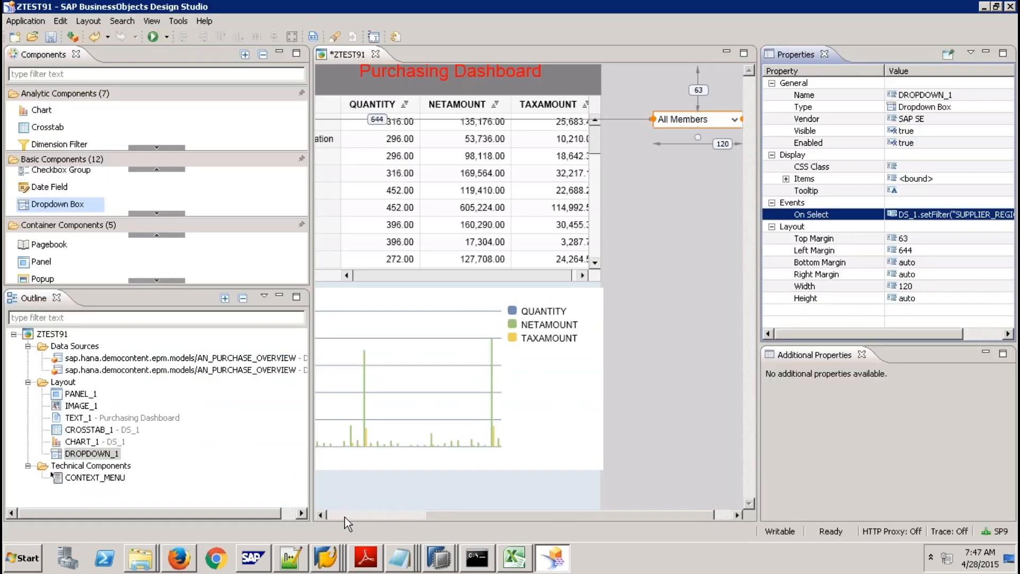
# Select CHART_1 and set its Left Margin to 80, then change it to 150.
pyautogui.click(345, 516)
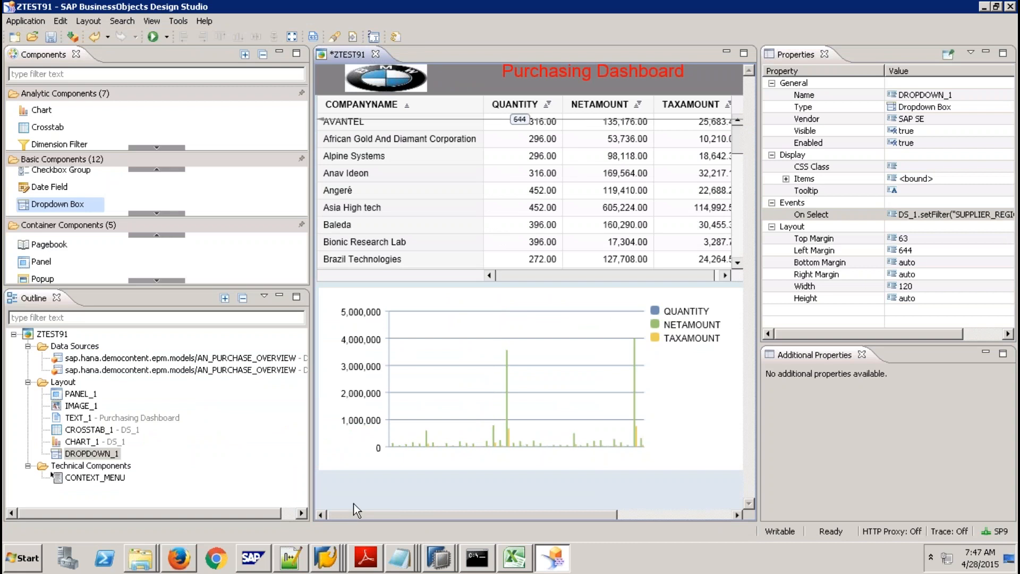
pyautogui.click(411, 385)
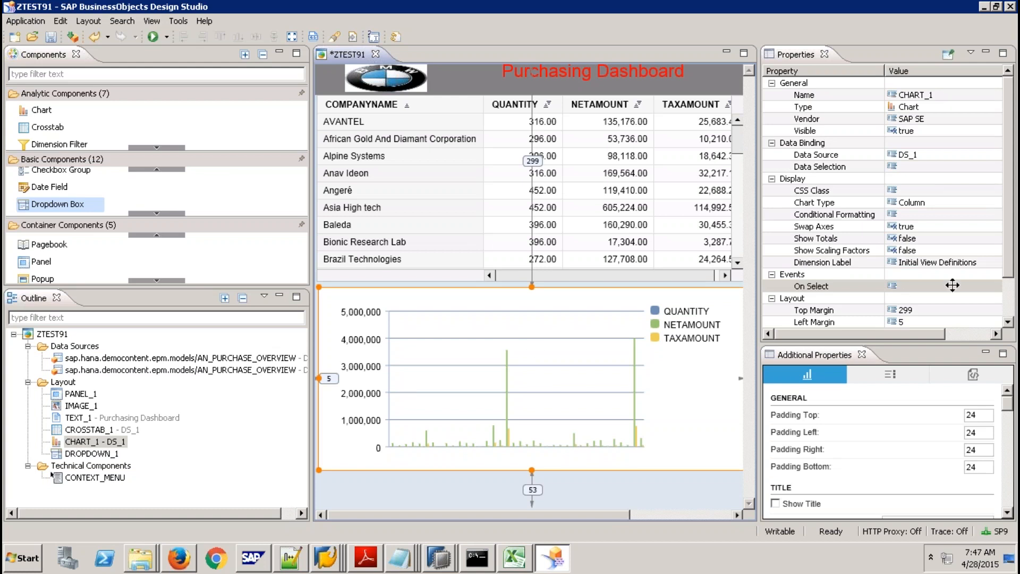
pyautogui.click(1007, 305)
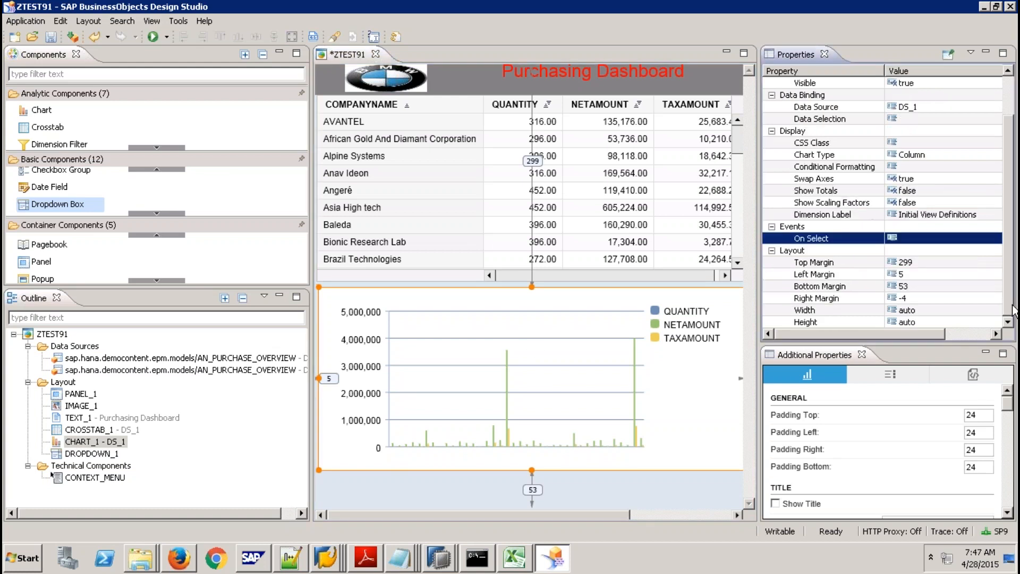
pyautogui.click(908, 275)
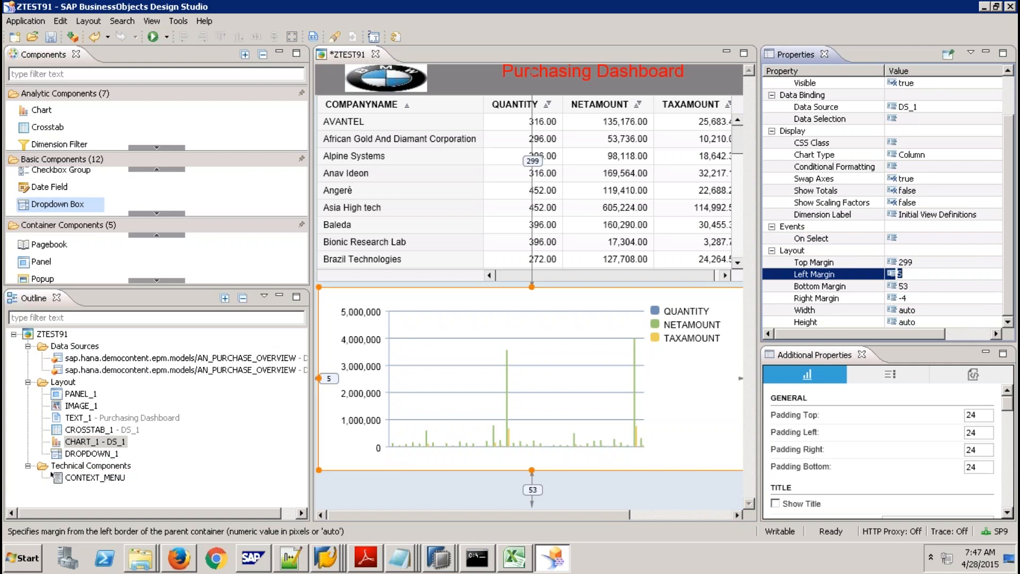
pyautogui.write('80')
pyautogui.press('Return')
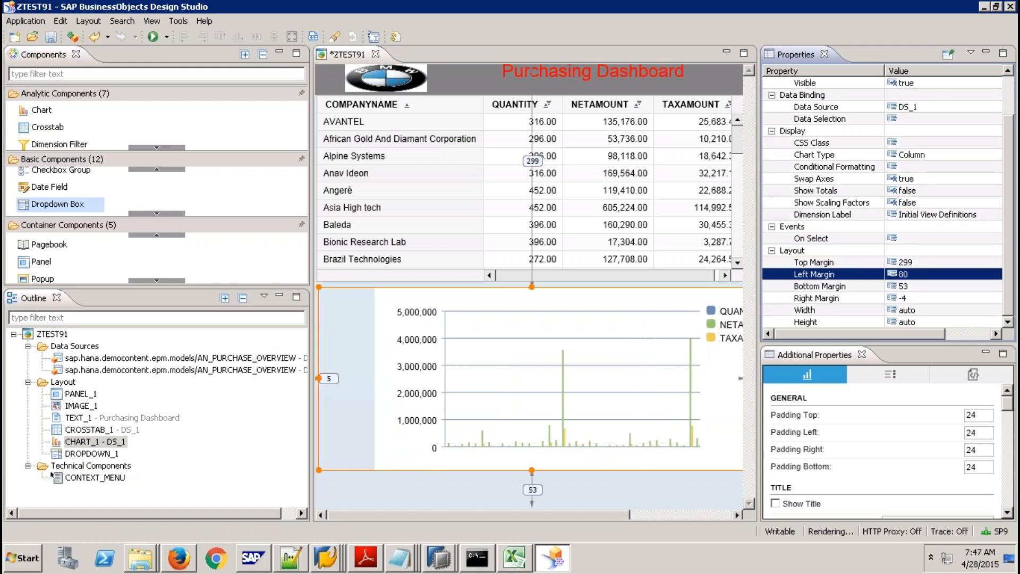
pyautogui.click(908, 274)
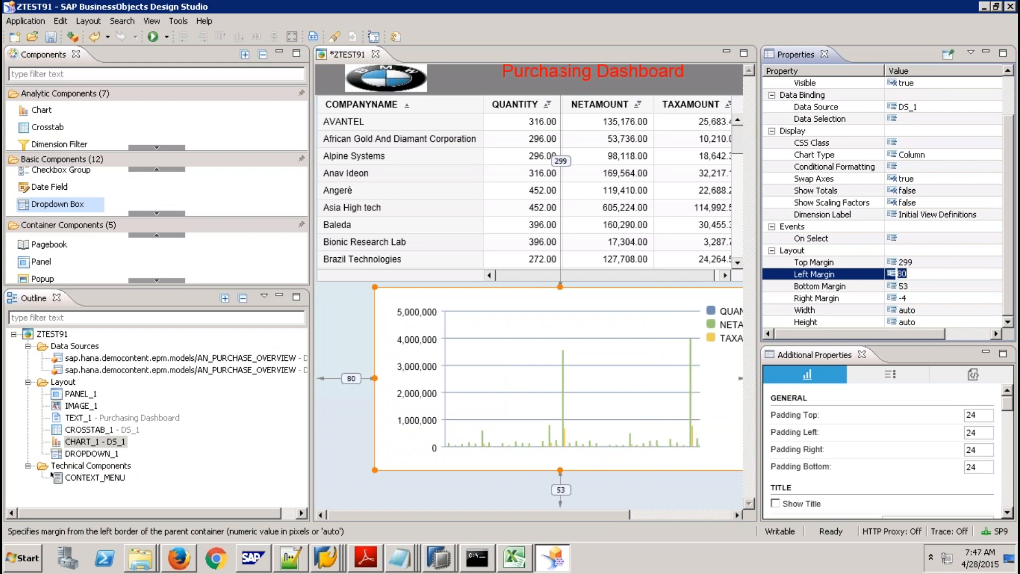
pyautogui.write('150')
pyautogui.press('Return')
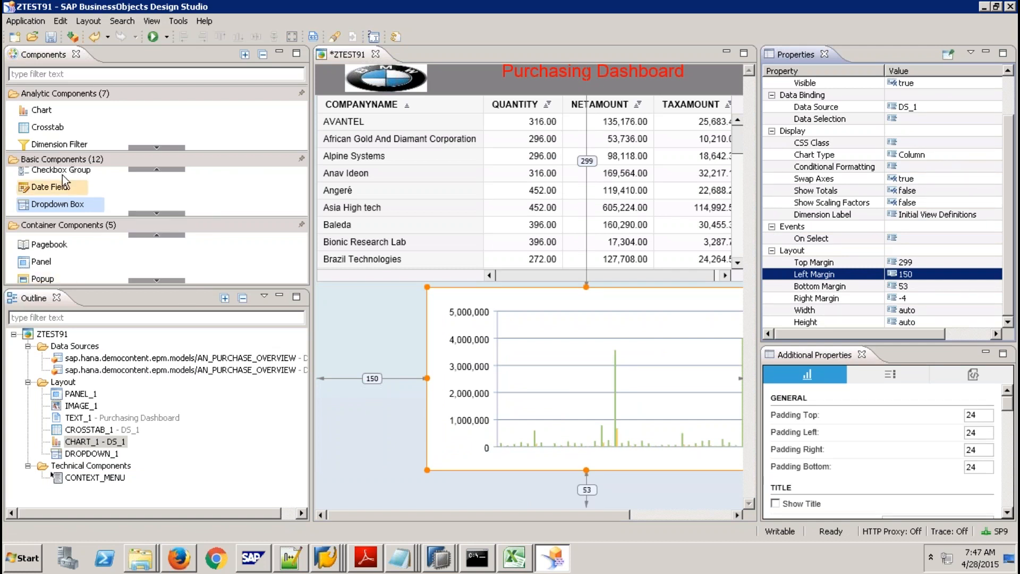
# Scroll up and down through the Components palette categories.
pyautogui.click(159, 148)
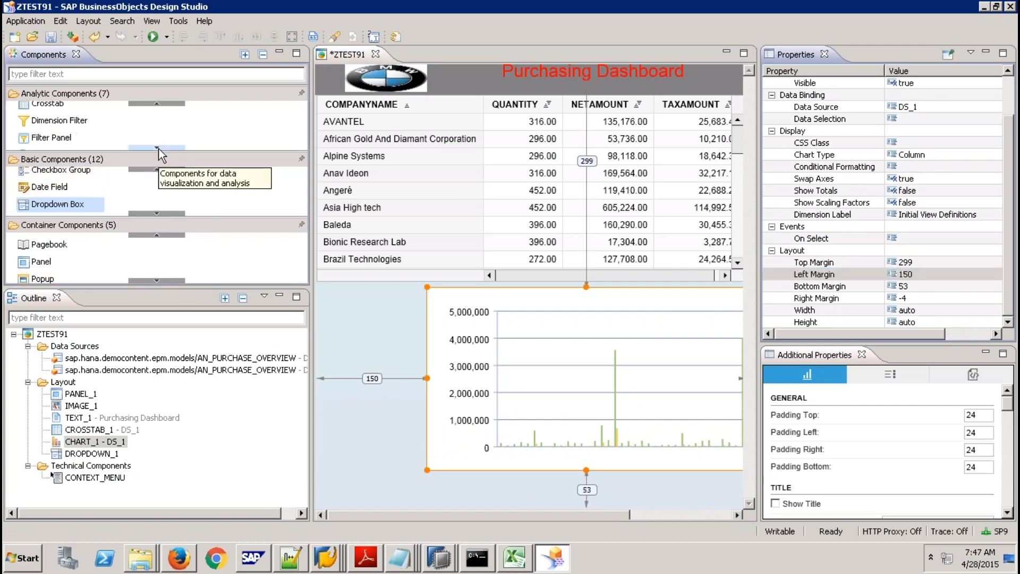
pyautogui.click(158, 148)
pyautogui.click(159, 148)
pyautogui.click(158, 148)
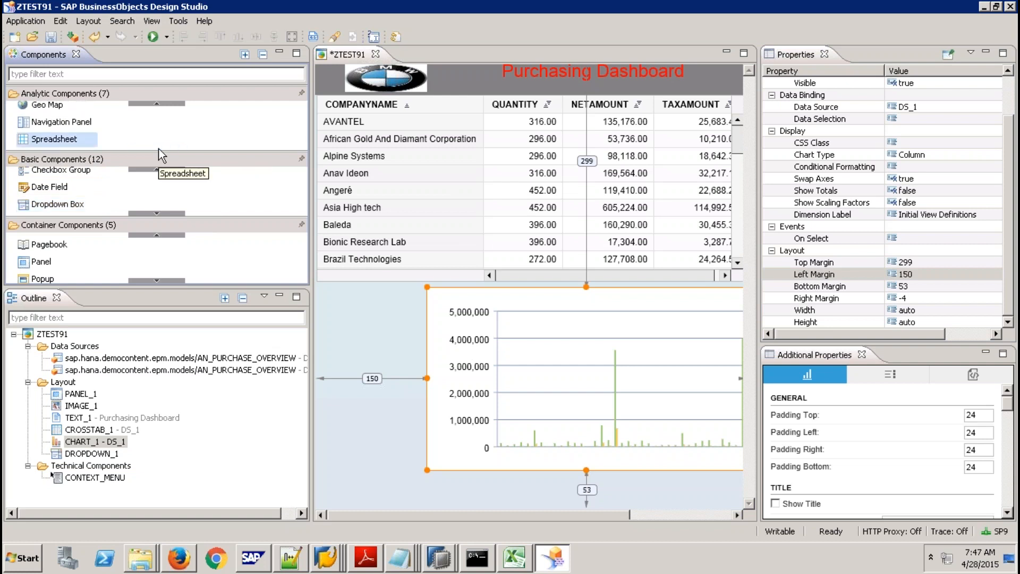
pyautogui.click(153, 213)
pyautogui.click(153, 213)
pyautogui.click(153, 214)
pyautogui.click(153, 214)
pyautogui.click(153, 214)
pyautogui.click(153, 213)
pyautogui.click(153, 213)
pyautogui.click(153, 214)
pyautogui.click(152, 213)
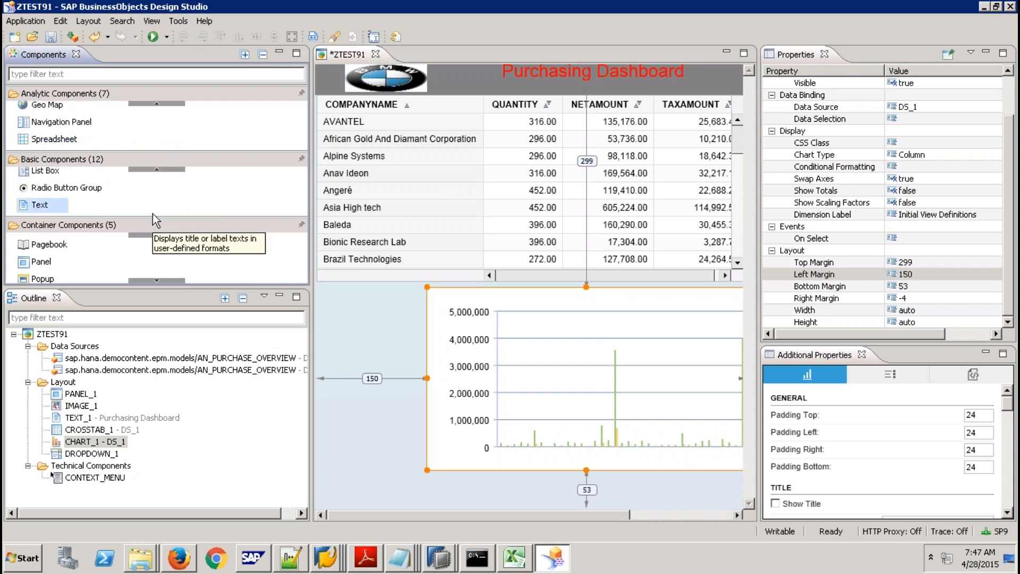
pyautogui.click(156, 170)
pyautogui.click(156, 170)
pyautogui.click(157, 170)
pyautogui.click(156, 170)
pyautogui.click(156, 170)
pyautogui.click(156, 170)
pyautogui.click(156, 170)
pyautogui.click(156, 171)
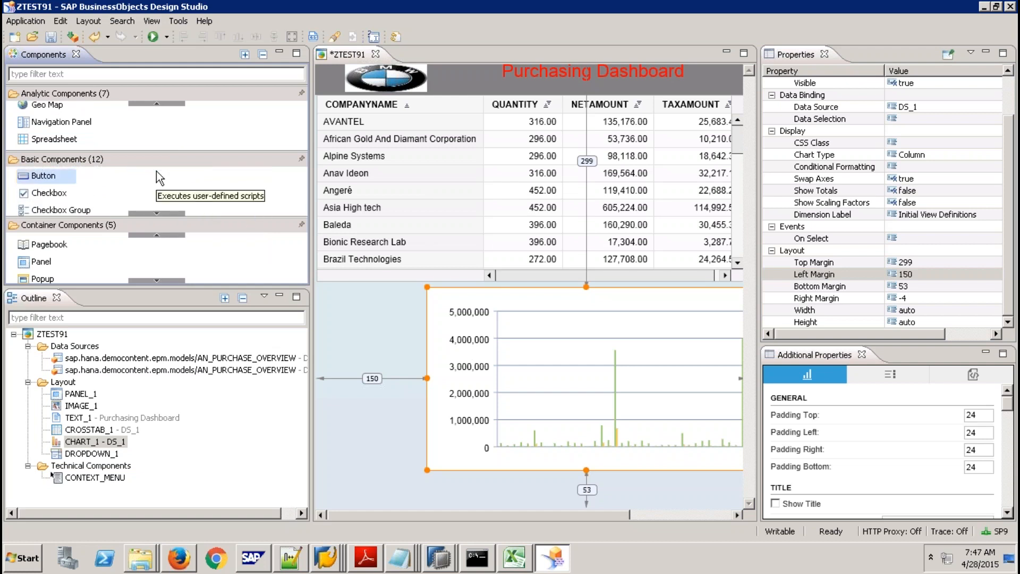
pyautogui.click(150, 213)
pyautogui.click(149, 212)
pyautogui.click(149, 213)
pyautogui.click(150, 213)
pyautogui.click(150, 212)
pyautogui.click(150, 213)
pyautogui.click(150, 212)
pyautogui.click(150, 213)
pyautogui.click(150, 213)
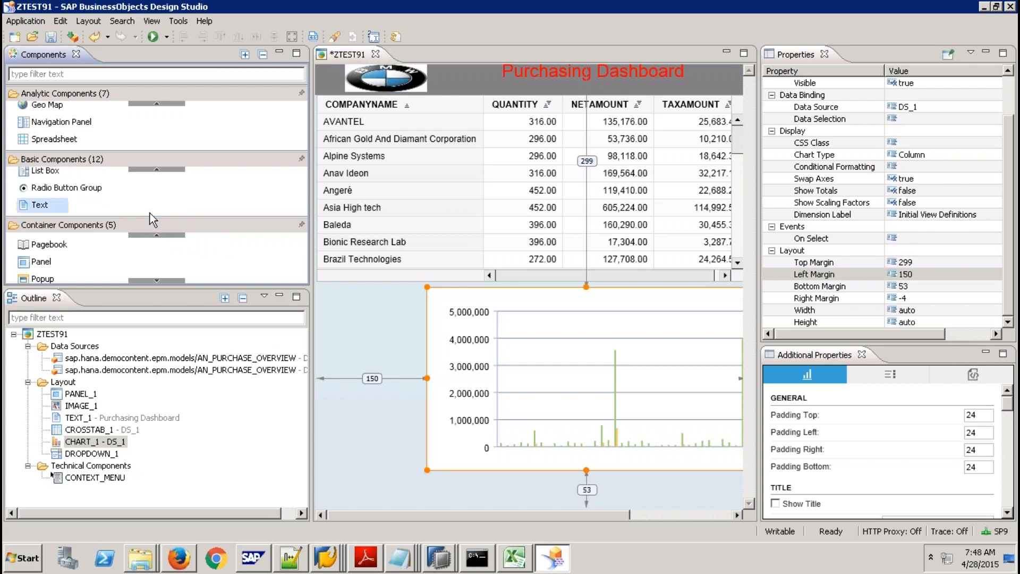
pyautogui.click(156, 104)
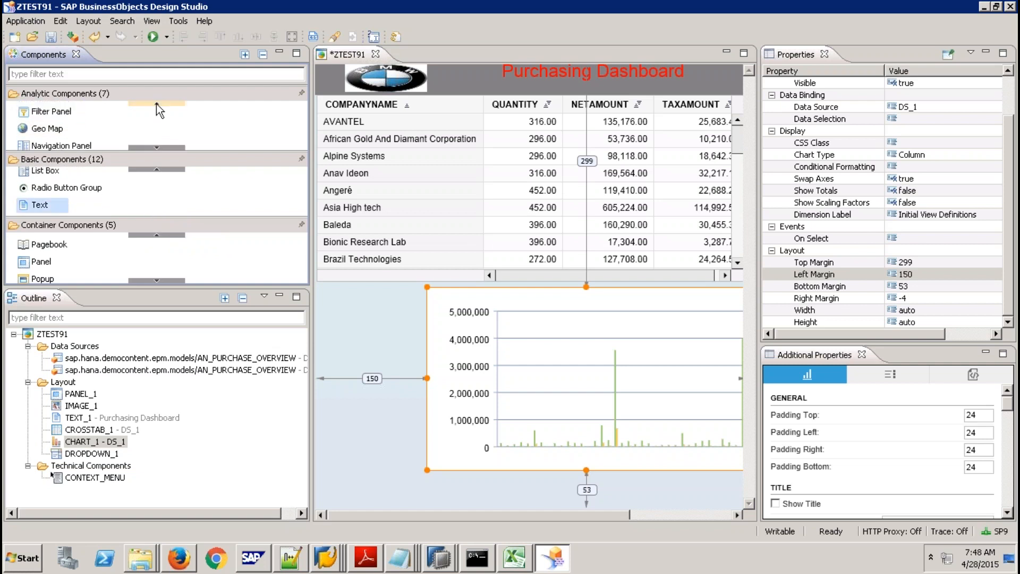
pyautogui.click(156, 104)
pyautogui.click(156, 104)
pyautogui.click(156, 103)
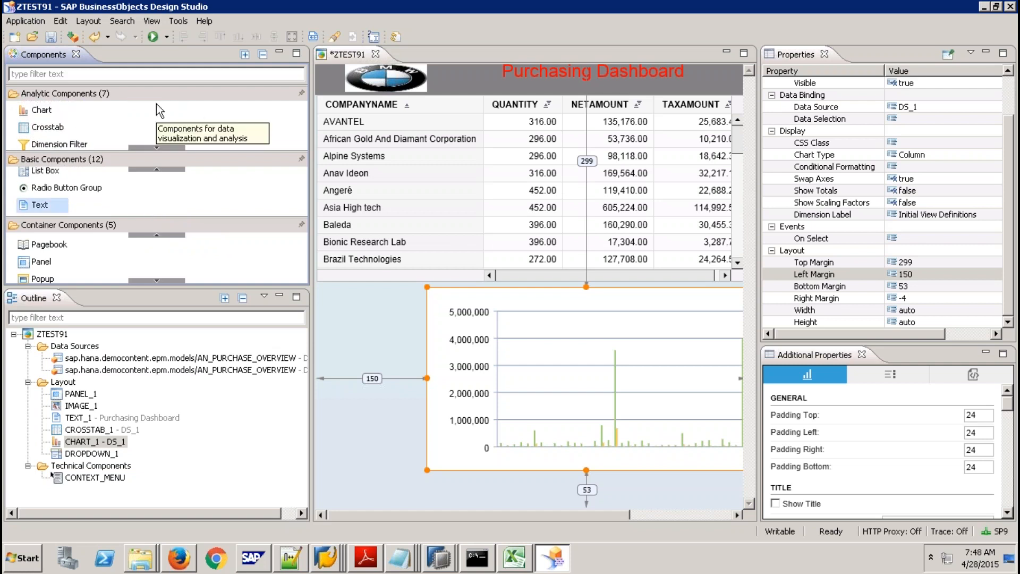
pyautogui.click(156, 104)
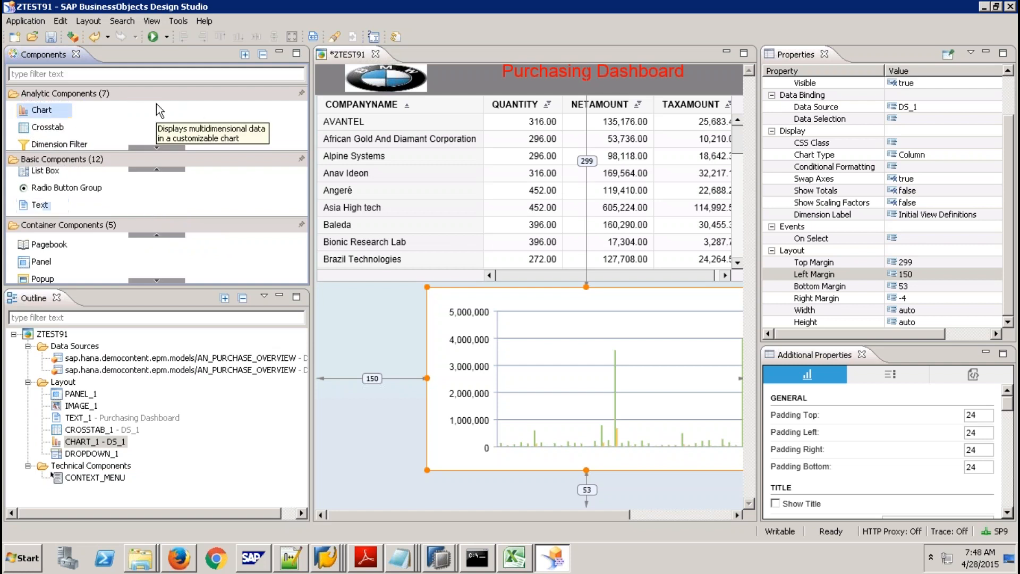
pyautogui.click(152, 148)
pyautogui.click(152, 148)
pyautogui.click(152, 148)
pyautogui.click(152, 148)
pyautogui.click(152, 148)
pyautogui.click(152, 148)
pyautogui.click(152, 147)
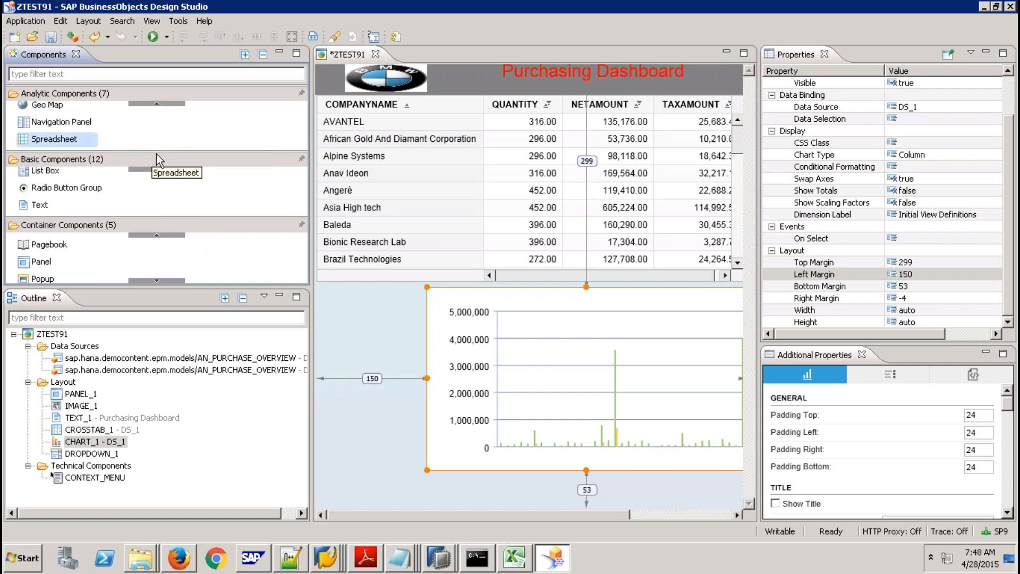
pyautogui.click(164, 235)
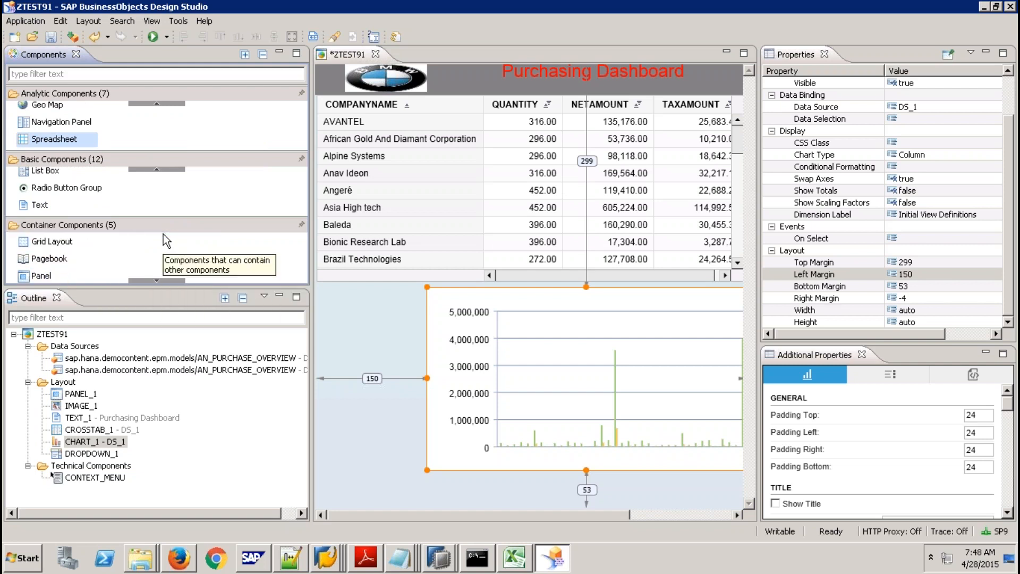
# Collapse Analytic Components so the Basic Components list shows in full.
pyautogui.click(168, 94)
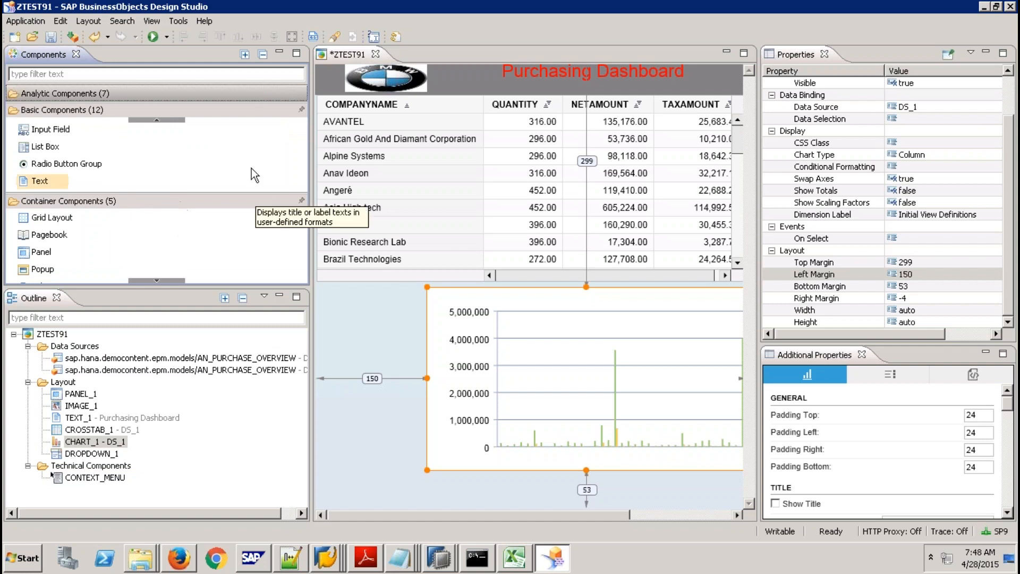
pyautogui.click(158, 120)
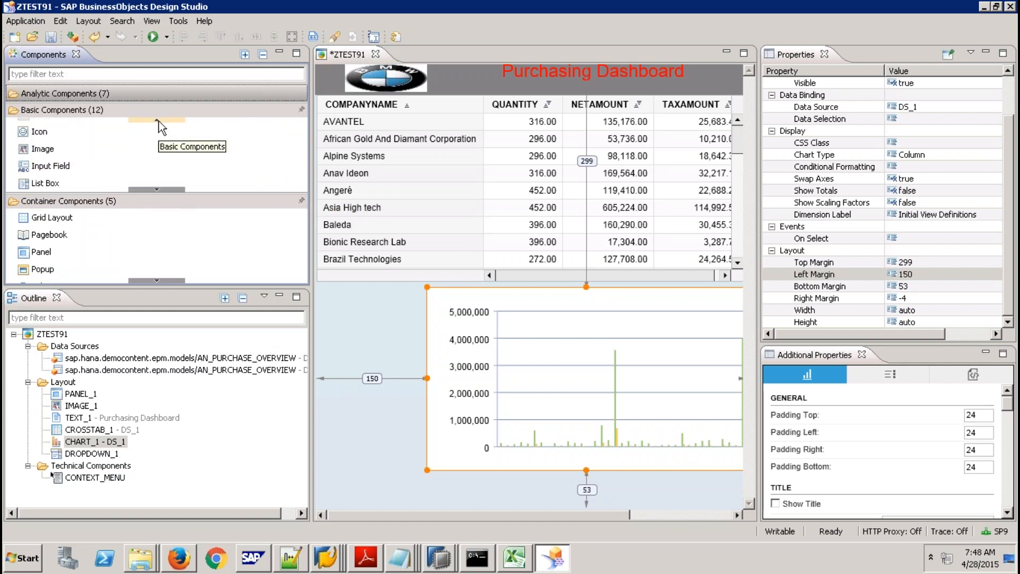
pyautogui.click(159, 120)
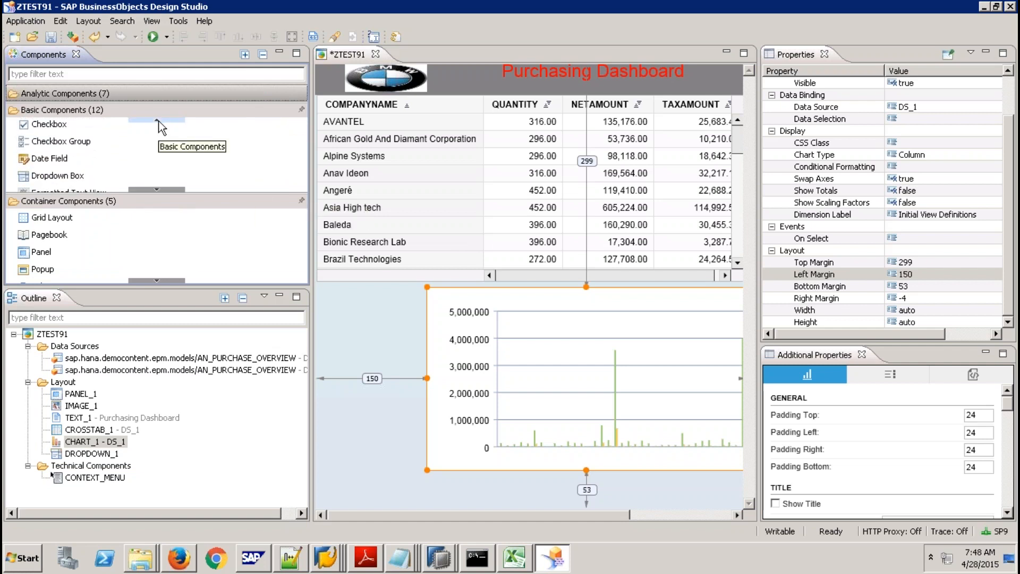
pyautogui.click(162, 191)
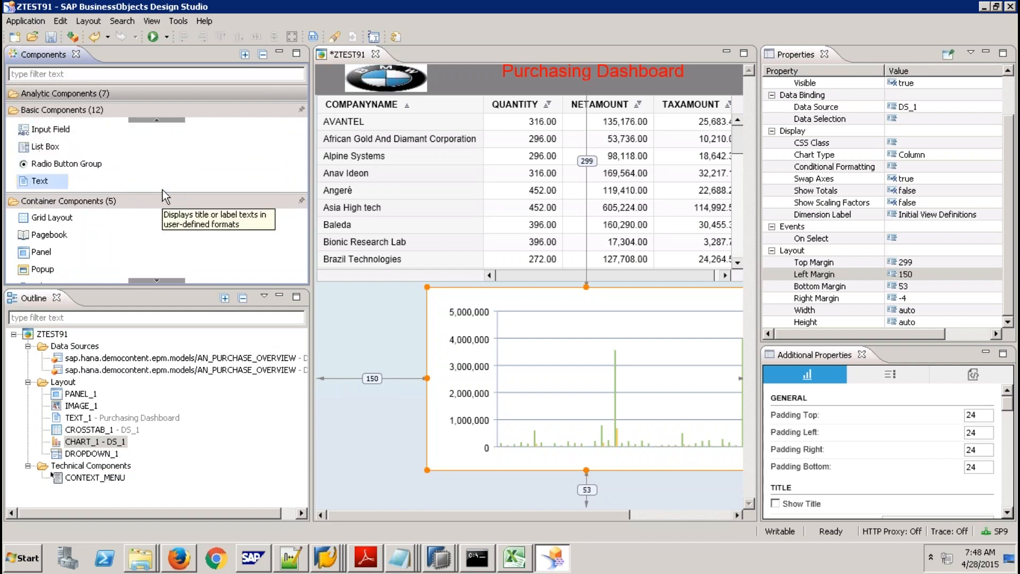
pyautogui.click(151, 282)
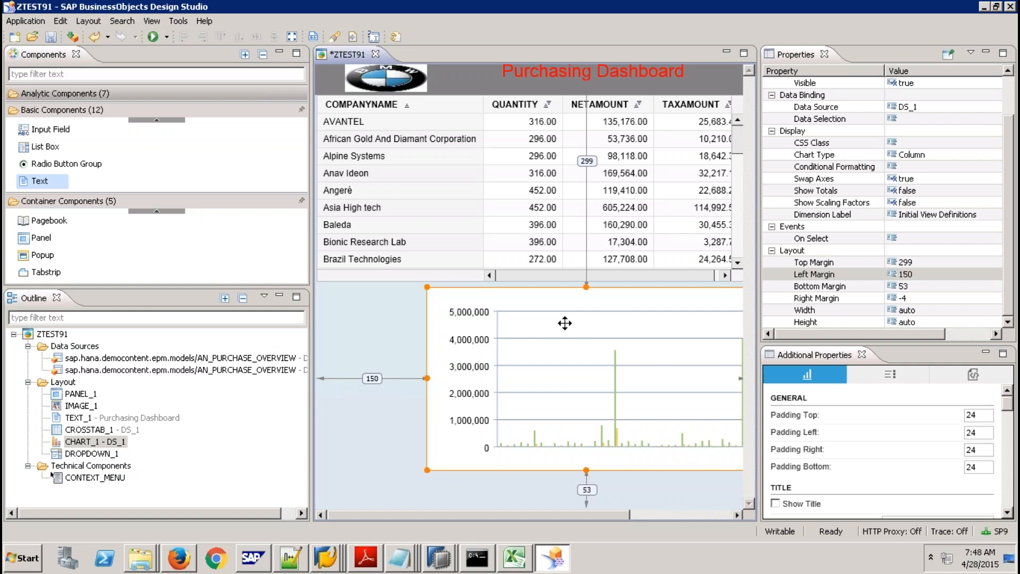
pyautogui.click(163, 120)
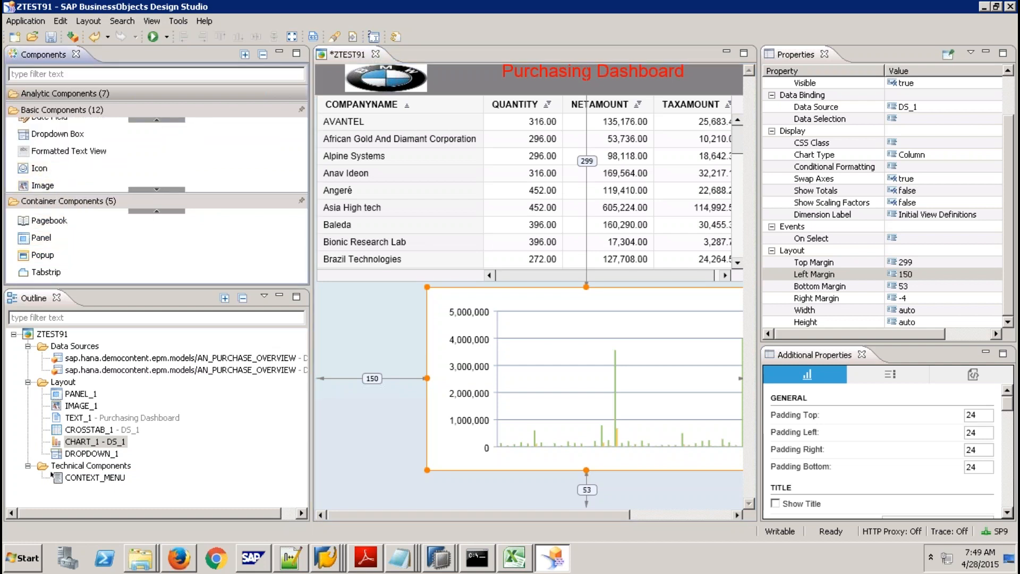
# Drop an icon into the header's top-left PANEL_1 and give it top margin 0, left margin 1.
pyautogui.moveTo(59, 159); pyautogui.dragTo(325, 88)
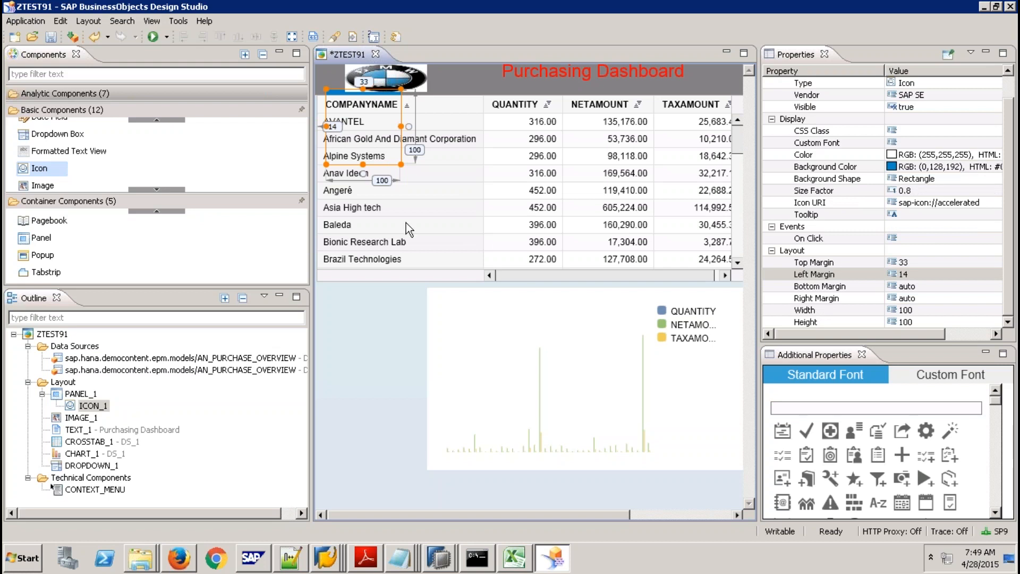
pyautogui.click(917, 262)
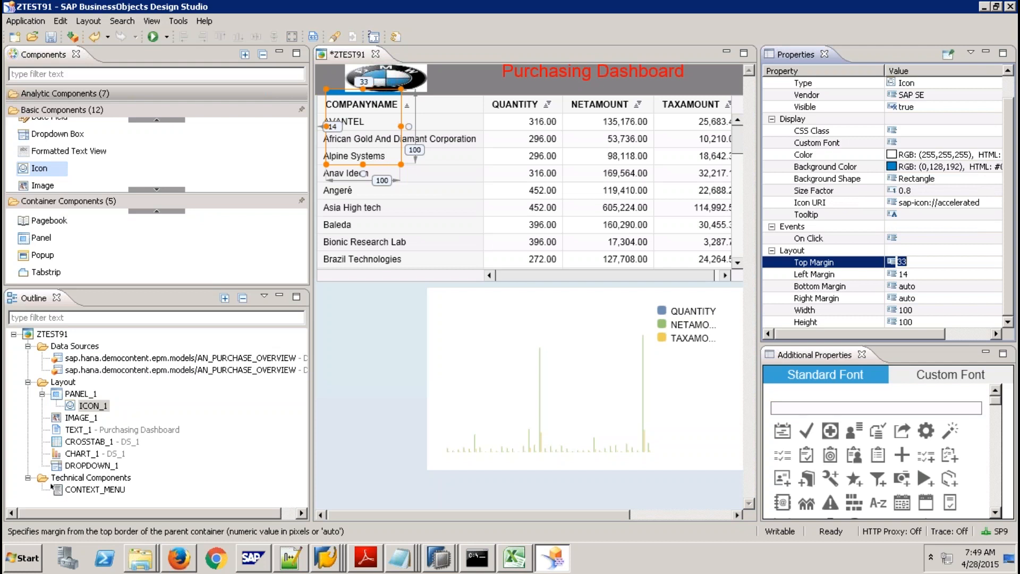
pyautogui.write('0')
pyautogui.press('Return')
pyautogui.click(916, 275)
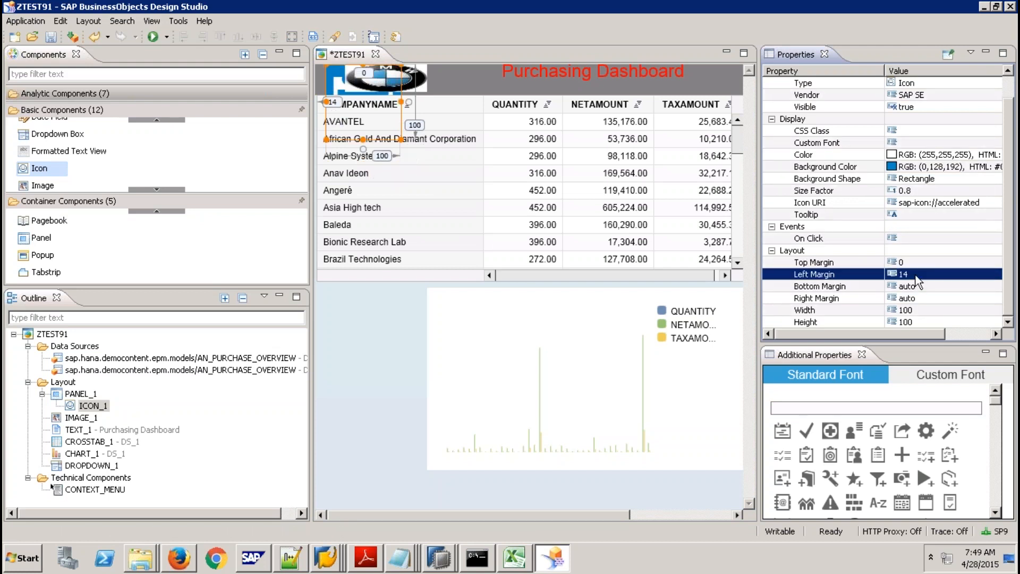
pyautogui.write('1')
pyautogui.press('Return')
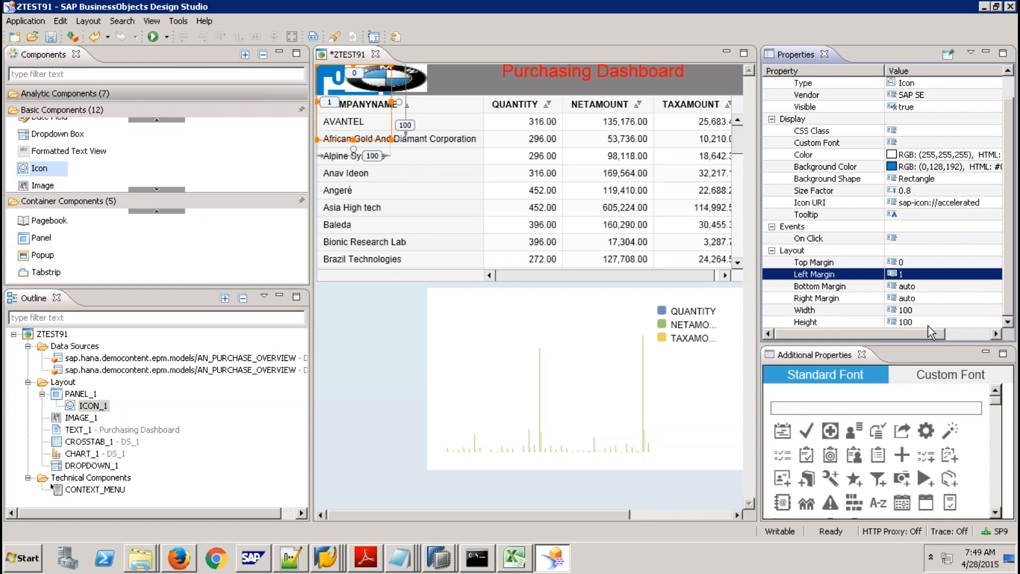
# Size ICON_1 to width 38 (corrected from 40) and height 37.
pyautogui.click(918, 314)
pyautogui.write('40')
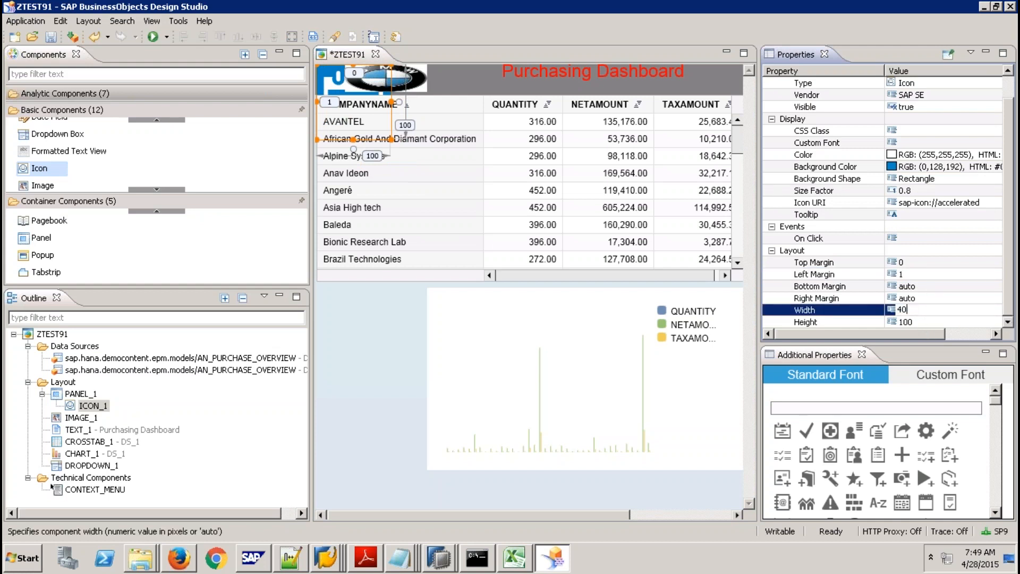
pyautogui.press('Return')
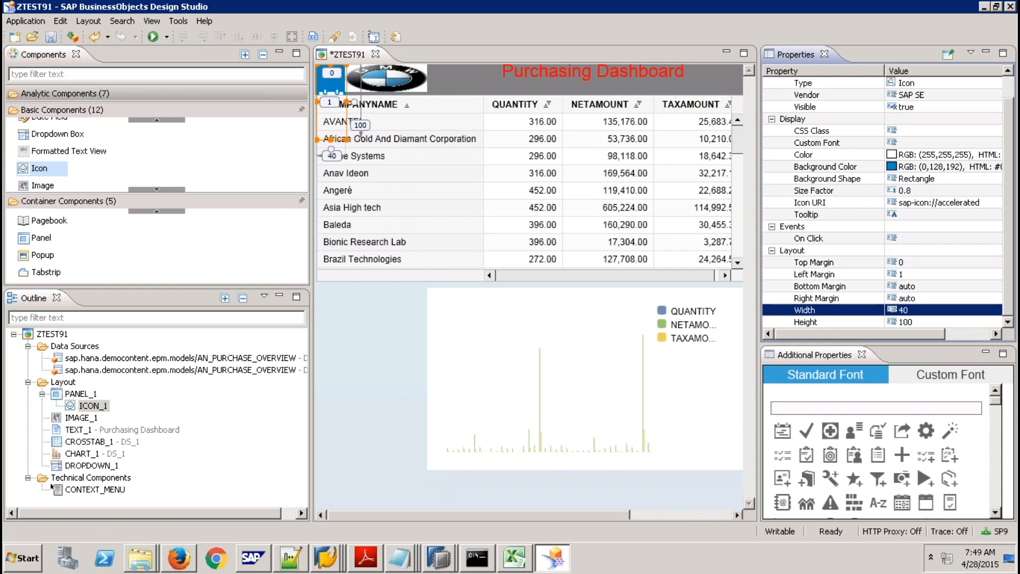
pyautogui.click(920, 313)
pyautogui.write('3')
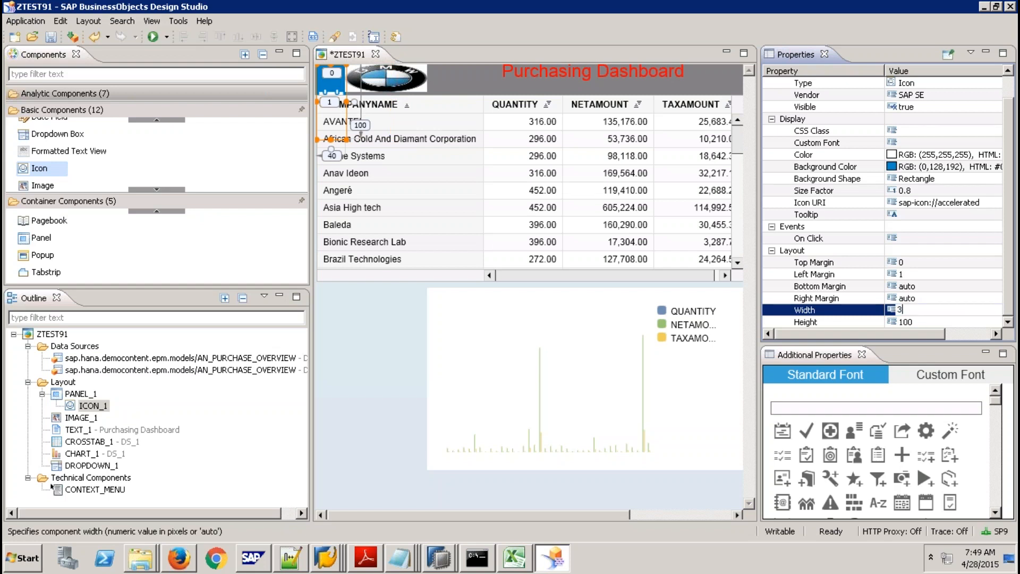
pyautogui.write('8')
pyautogui.press('Return')
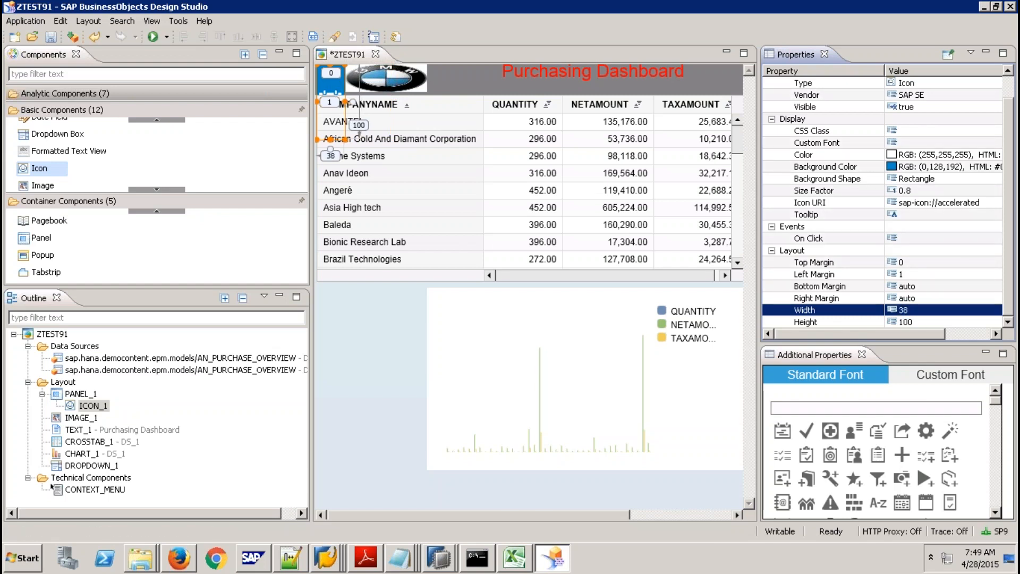
pyautogui.click(924, 320)
pyautogui.write('37')
pyautogui.press('Return')
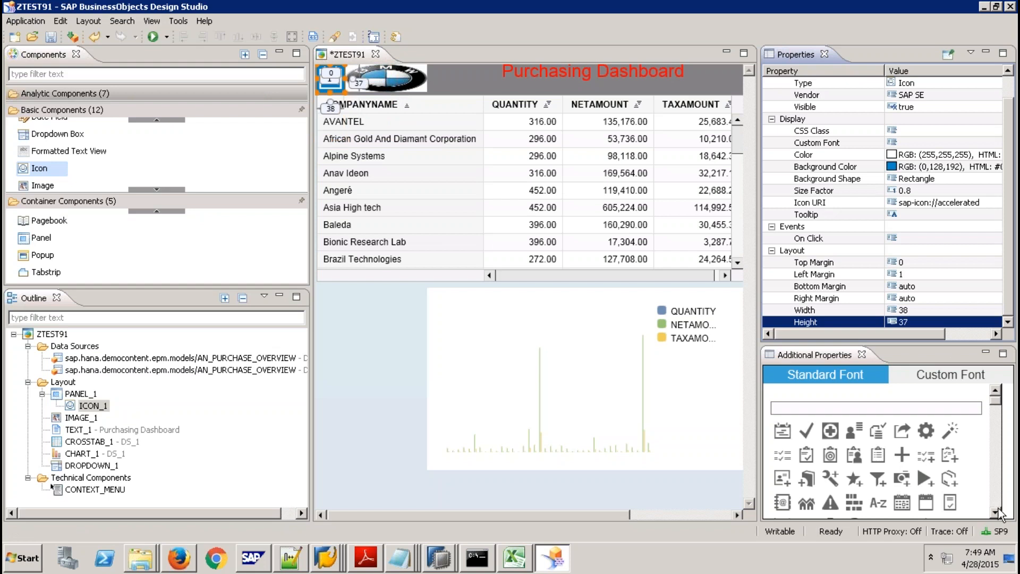
# Scroll through the icon choices in Additional Properties and pick the list symbol.
pyautogui.click(995, 513)
pyautogui.scroll(-3, 996, 512)
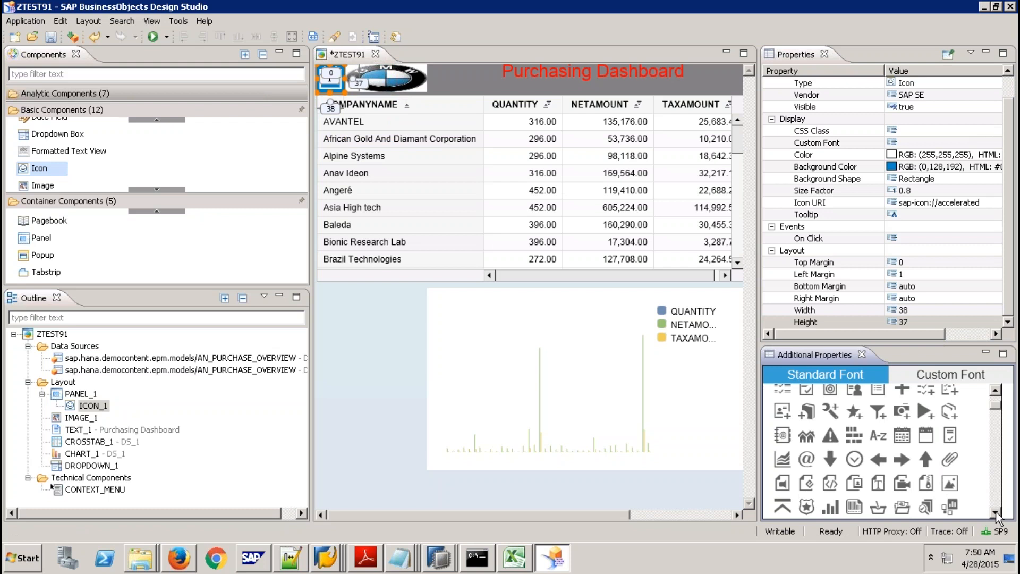
pyautogui.scroll(-4, 996, 513)
pyautogui.scroll(-2, 995, 514)
pyautogui.scroll(-3, 996, 514)
pyautogui.scroll(-2, 996, 514)
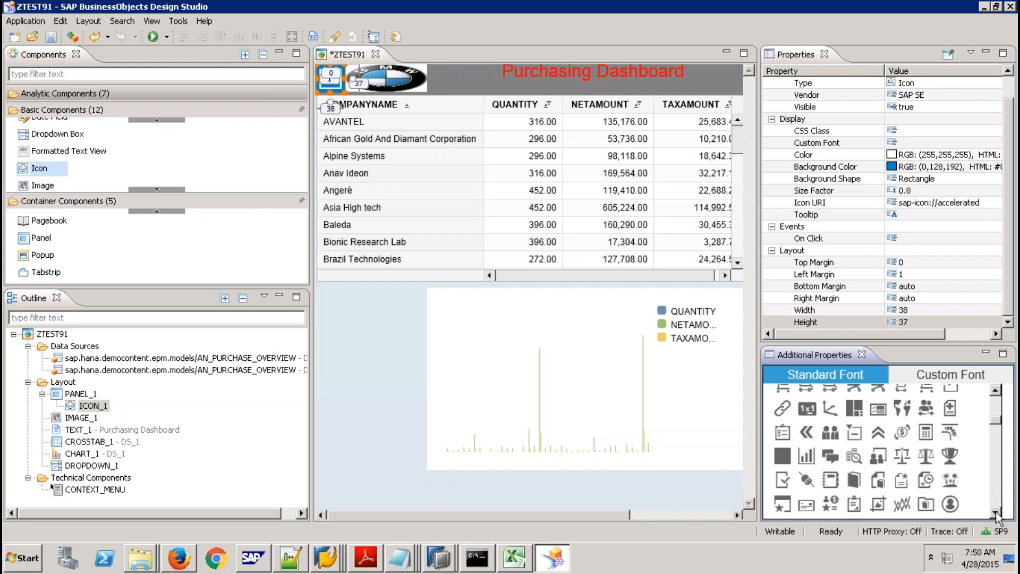
pyautogui.scroll(-2, 996, 514)
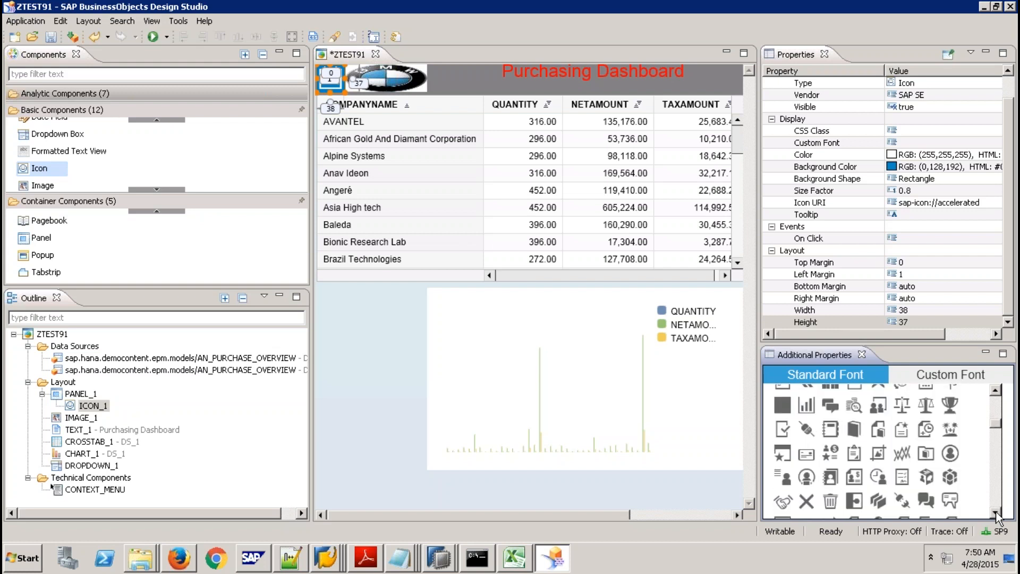
pyautogui.scroll(-6, 995, 514)
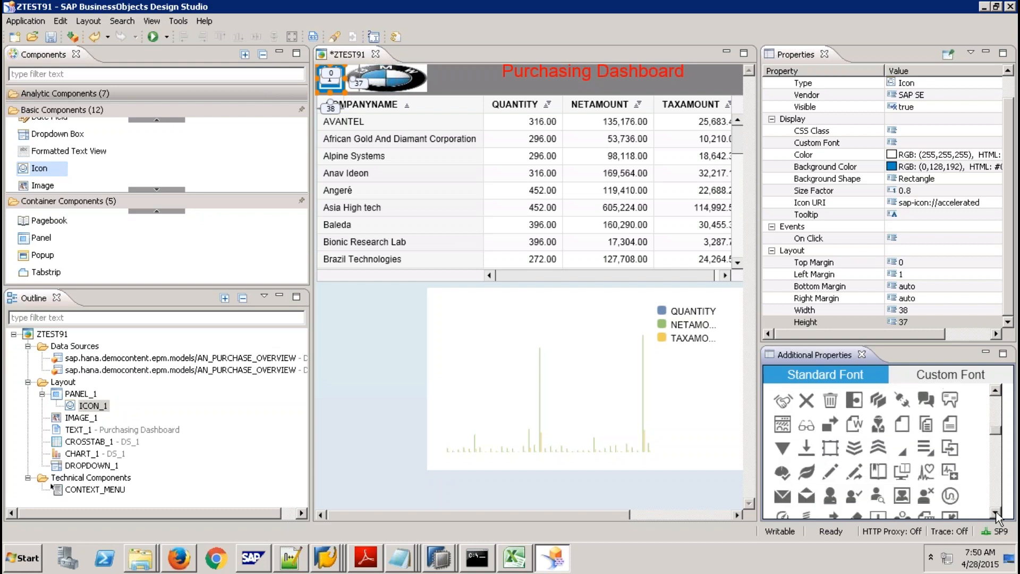
pyautogui.click(997, 513)
pyautogui.click(996, 513)
pyautogui.click(996, 513)
pyautogui.click(996, 514)
pyautogui.click(997, 513)
pyautogui.click(996, 514)
pyautogui.click(996, 513)
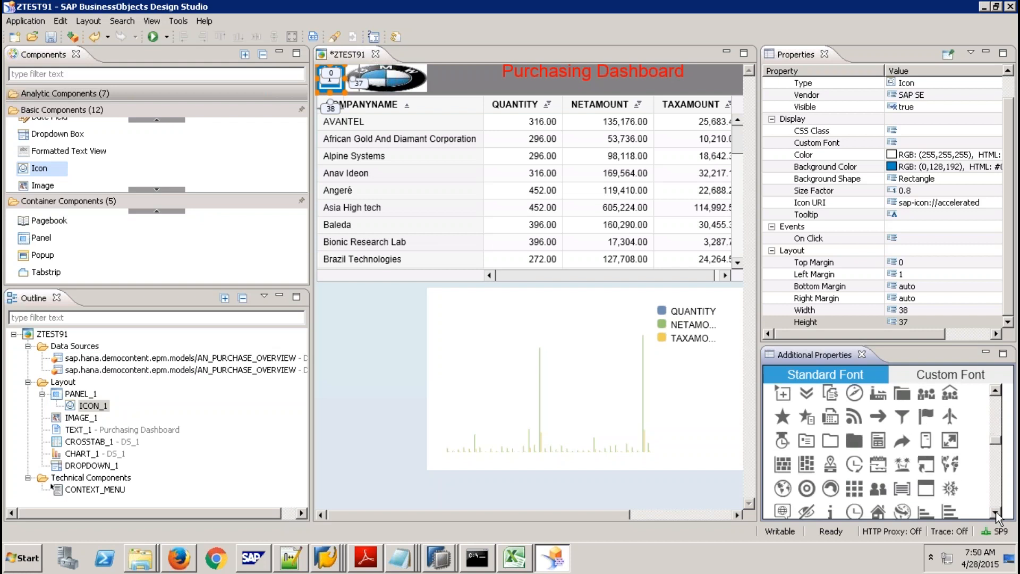
pyautogui.click(997, 514)
pyautogui.click(996, 513)
pyautogui.click(996, 514)
pyautogui.click(996, 514)
pyautogui.click(996, 513)
pyautogui.click(996, 514)
pyautogui.click(997, 513)
pyautogui.click(996, 513)
pyautogui.click(996, 514)
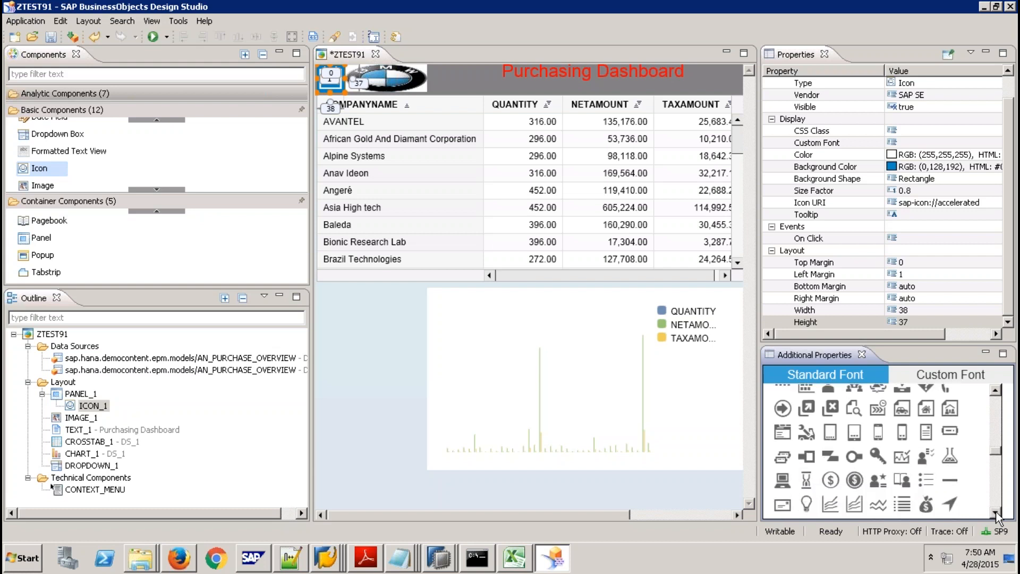
pyautogui.click(996, 513)
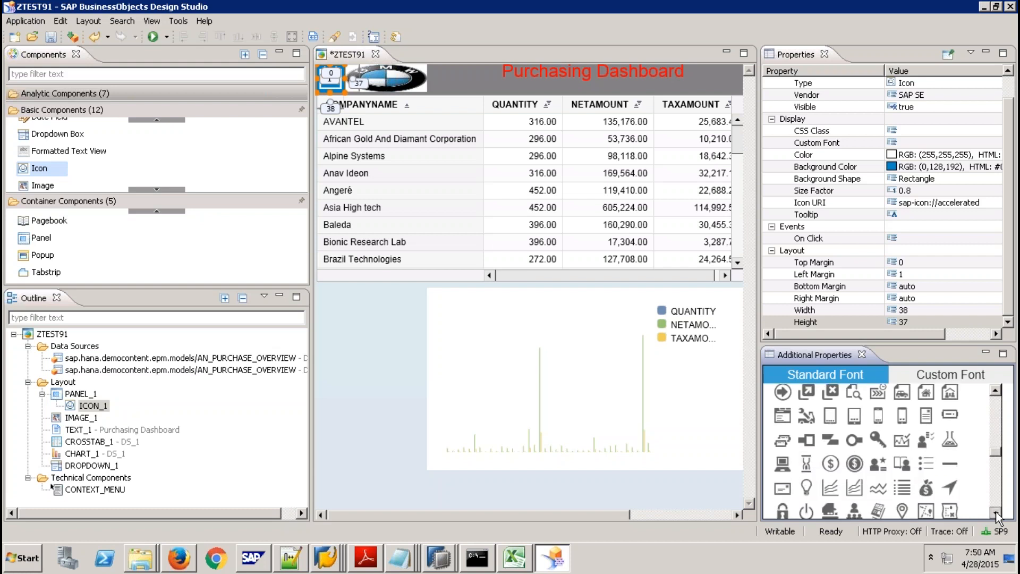
pyautogui.click(901, 487)
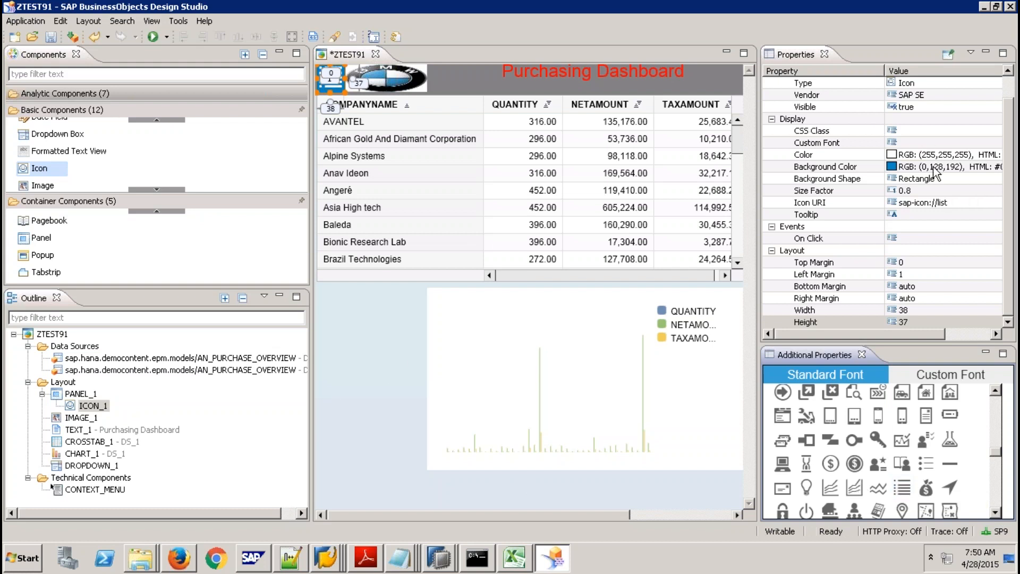
# Clear the icon's blue Background Color, then select ZTEST91 and run it in the browser.
pyautogui.click(982, 166)
pyautogui.press('BackSpace')
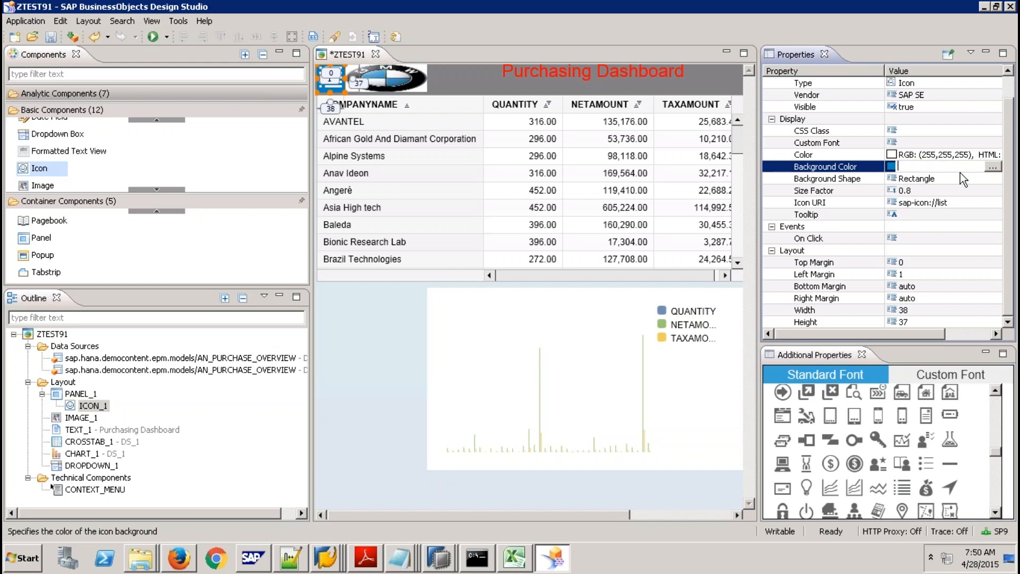
pyautogui.press('Return')
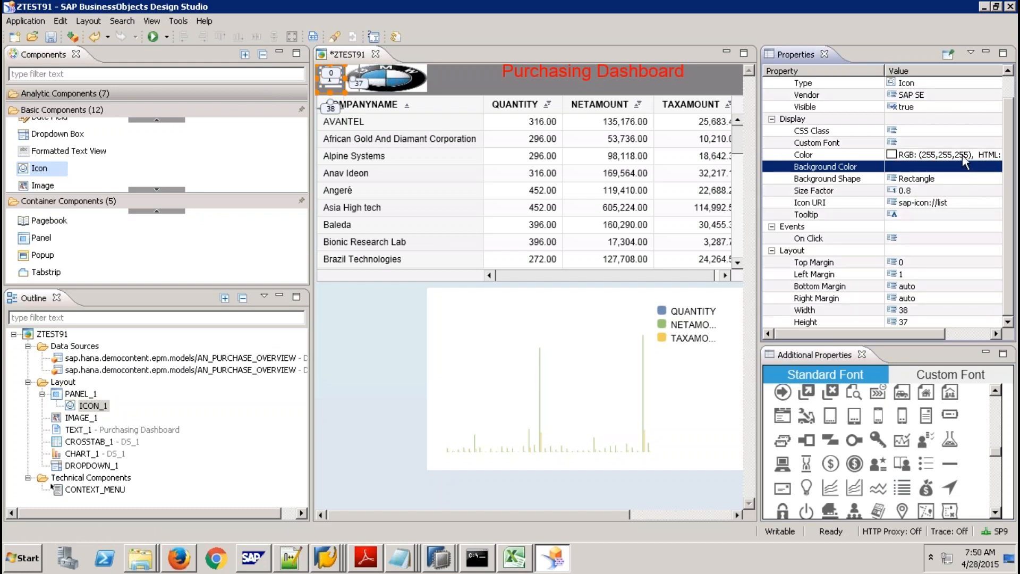
pyautogui.click(962, 155)
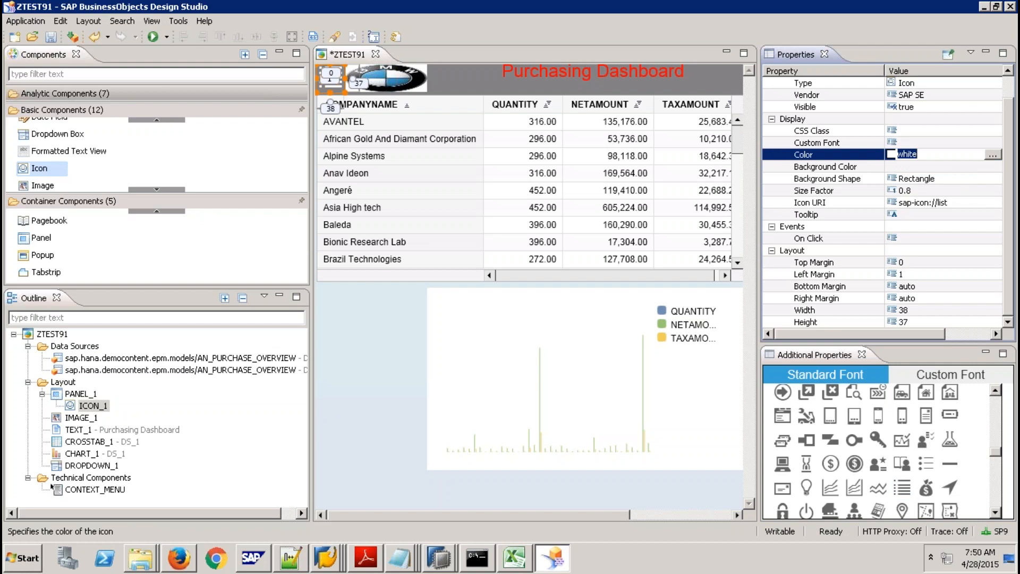
pyautogui.click(361, 370)
pyautogui.click(155, 37)
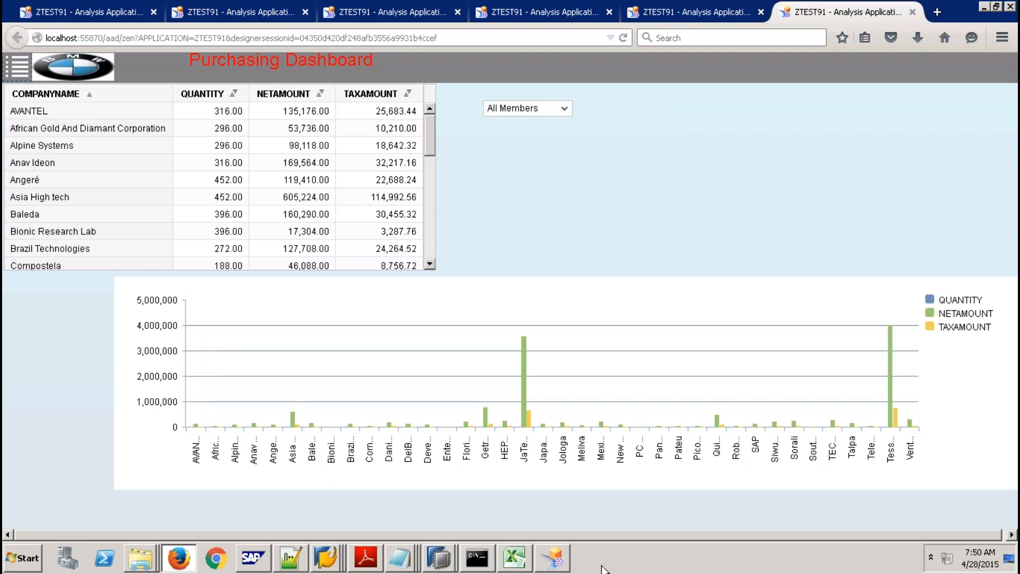
# Return from the Firefox dashboard to the ZTEST91 editor in Design Studio.
pyautogui.click(556, 563)
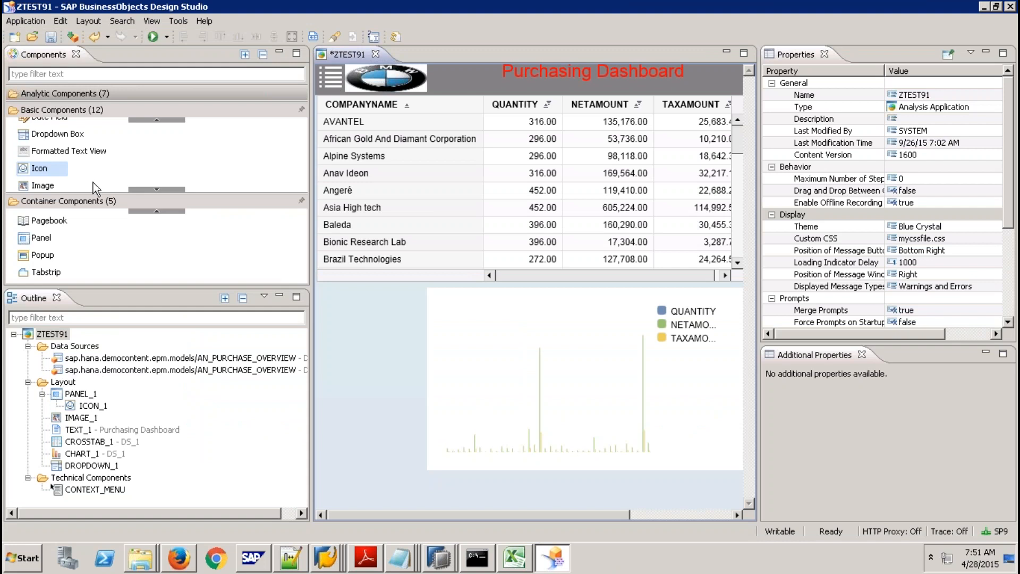
# Add panel PANEL_2, stretch it tall down the left side, and give it CSS class MyPanel2.
pyautogui.moveTo(59, 234); pyautogui.dragTo(384, 219)
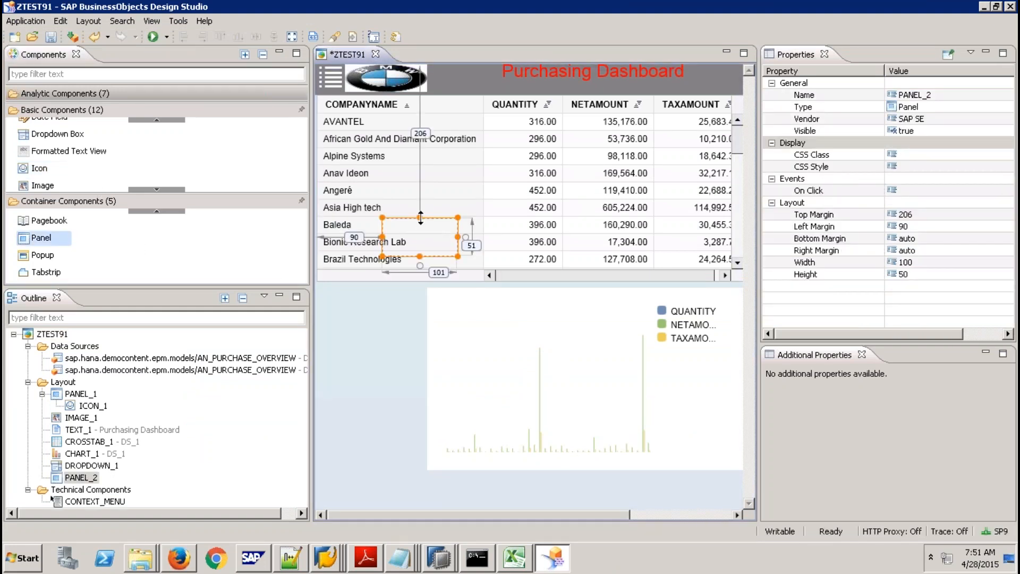
pyautogui.moveTo(419, 215); pyautogui.dragTo(405, 97)
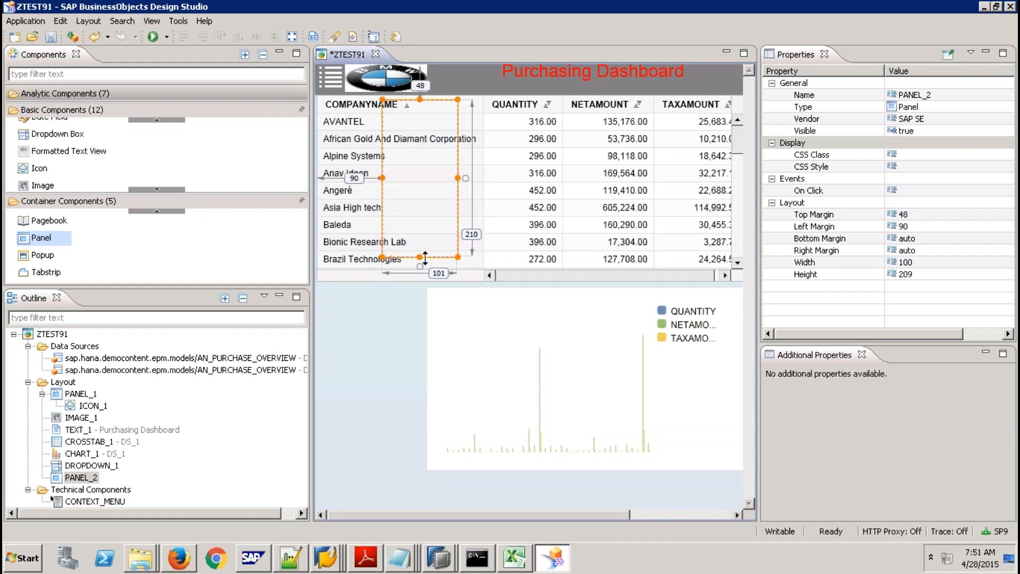
pyautogui.moveTo(420, 257); pyautogui.dragTo(423, 477)
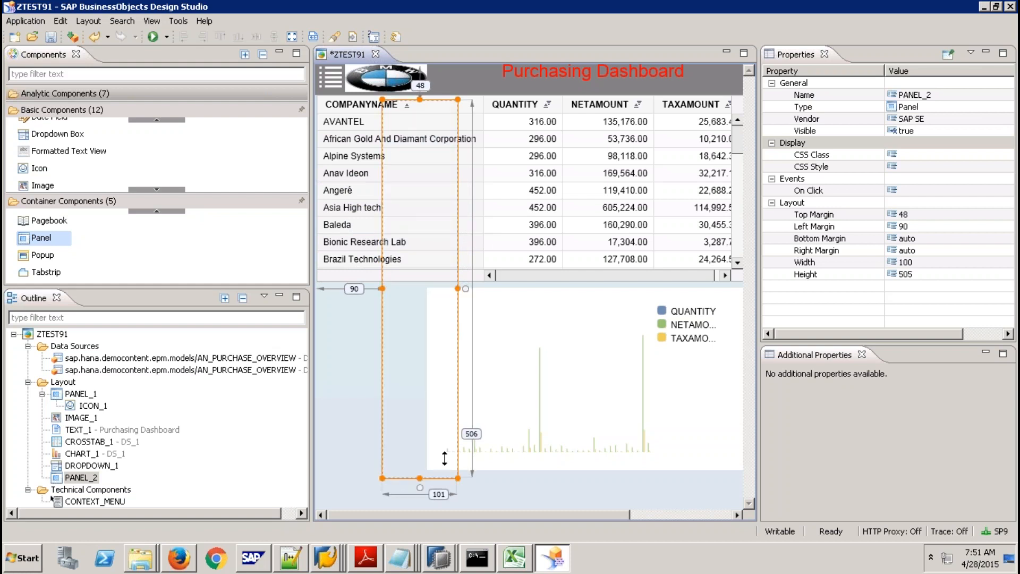
pyautogui.click(920, 154)
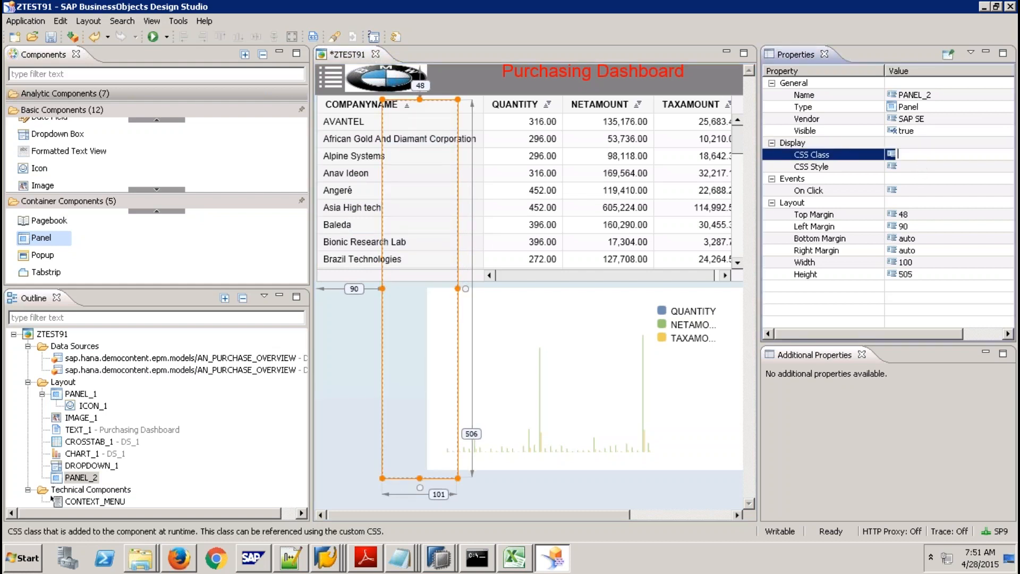
pyautogui.write('MyPanel2')
pyautogui.press('Return')
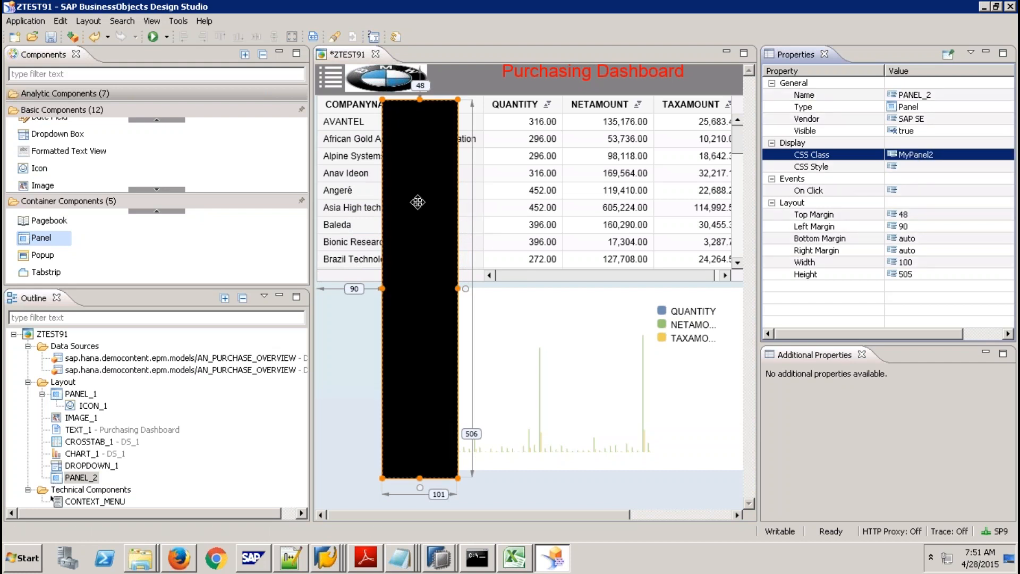
# Set PANEL_2's Visible property to false so it is hidden by default.
pyautogui.click(945, 131)
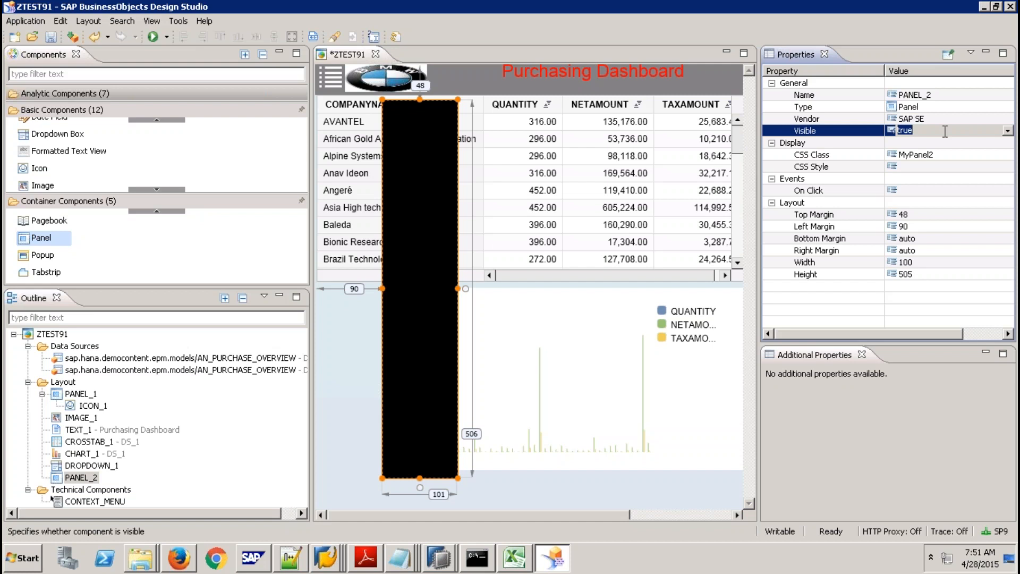
pyautogui.click(1007, 130)
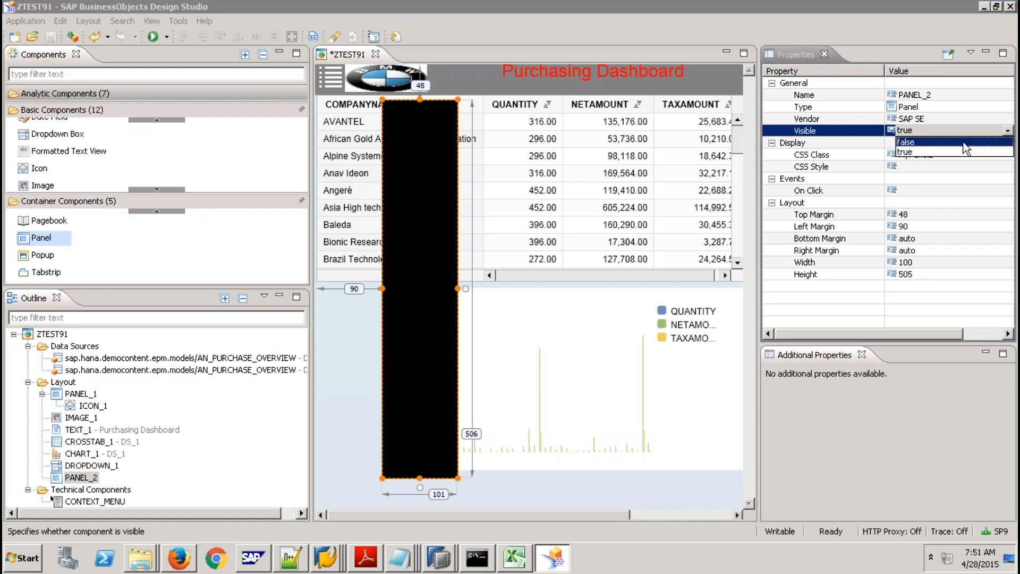
pyautogui.click(964, 143)
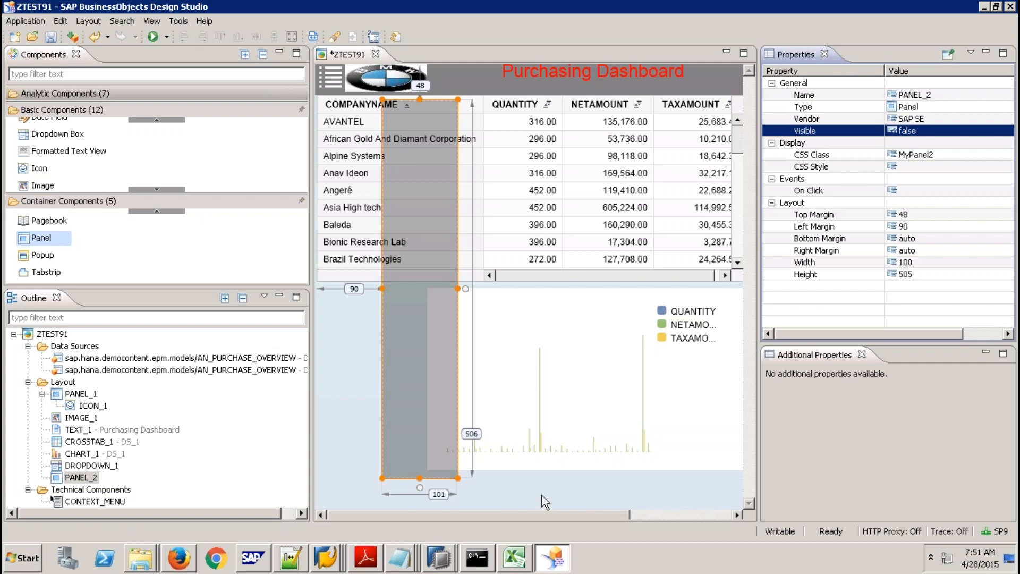
pyautogui.click(330, 78)
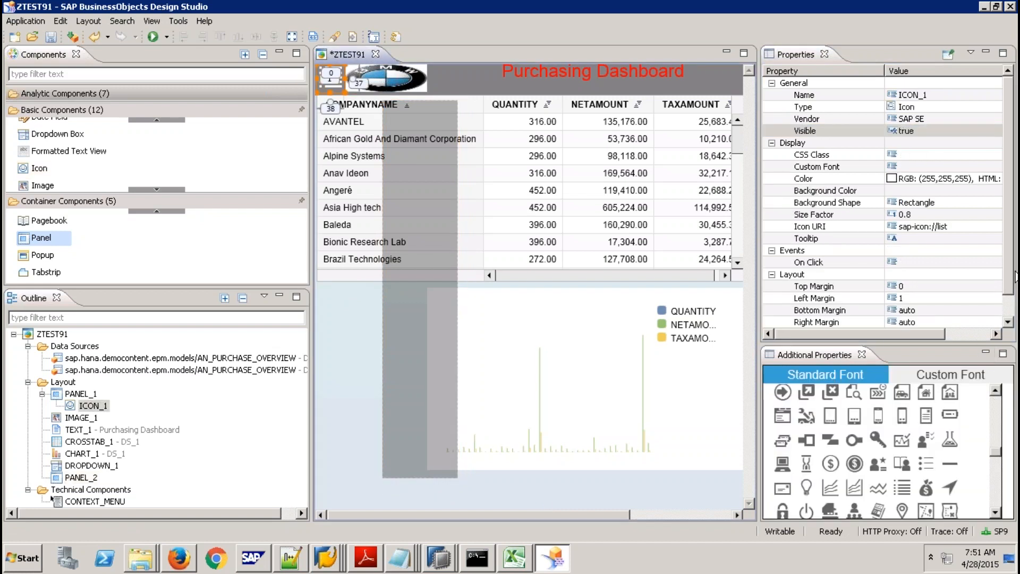
pyautogui.click(961, 263)
# In ICON_1's On Click script, set CROSSTAB_1 and CHART_1 left margins to 300.
pyautogui.click(991, 262)
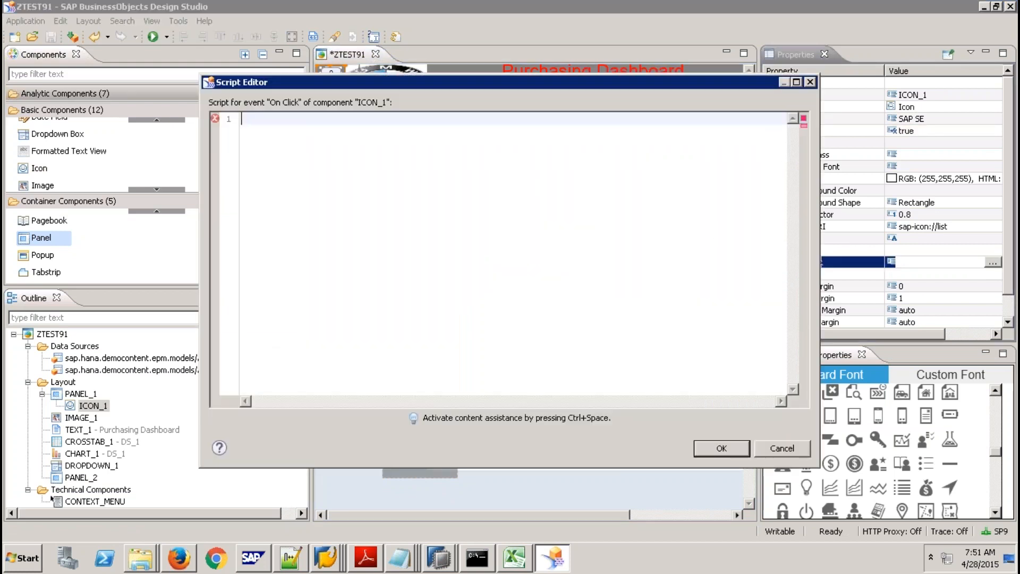
pyautogui.hotkey('ctrl', 'space')
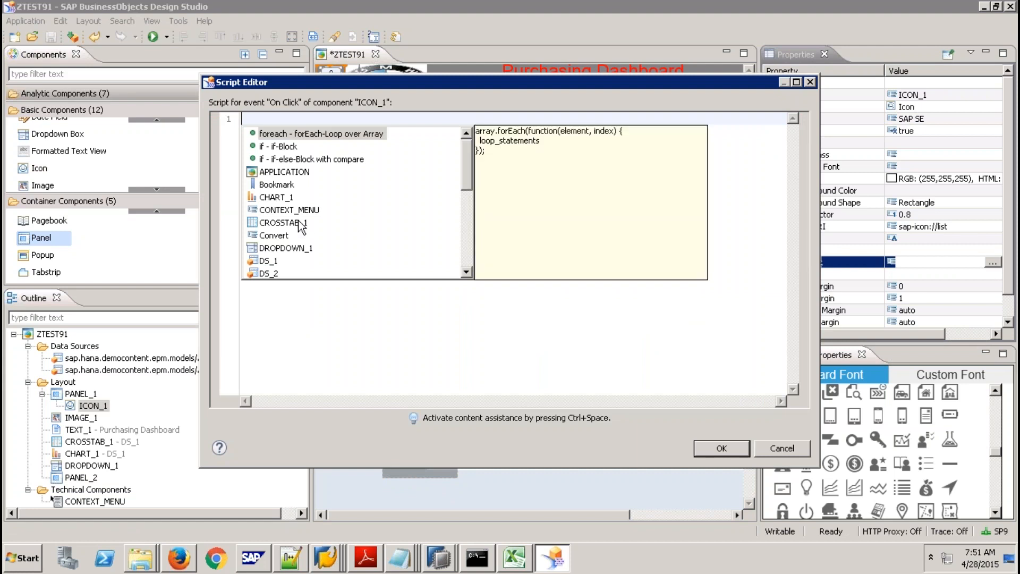
pyautogui.doubleClick(298, 223)
pyautogui.write('.s')
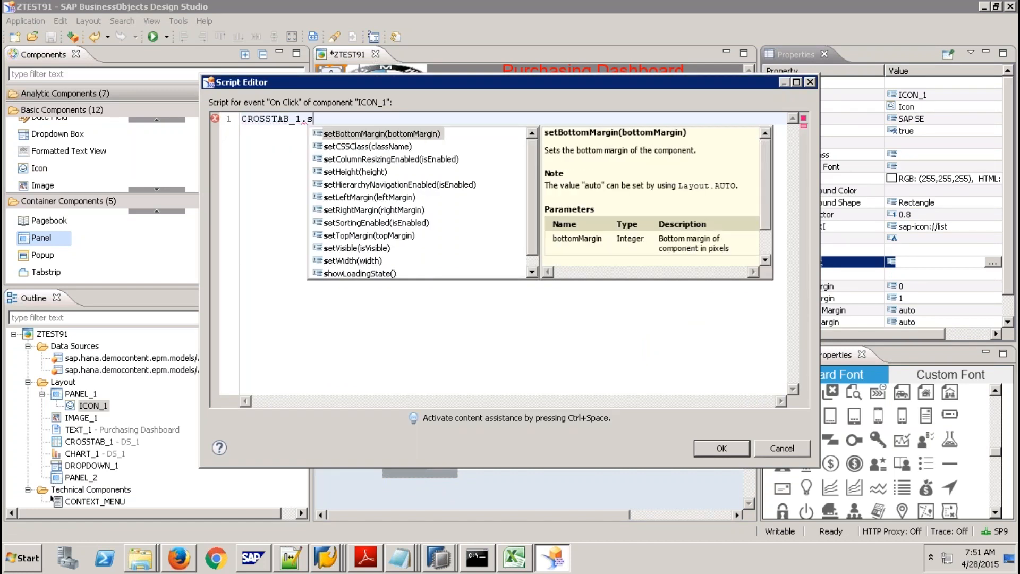
pyautogui.click(393, 199)
pyautogui.doubleClick(394, 199)
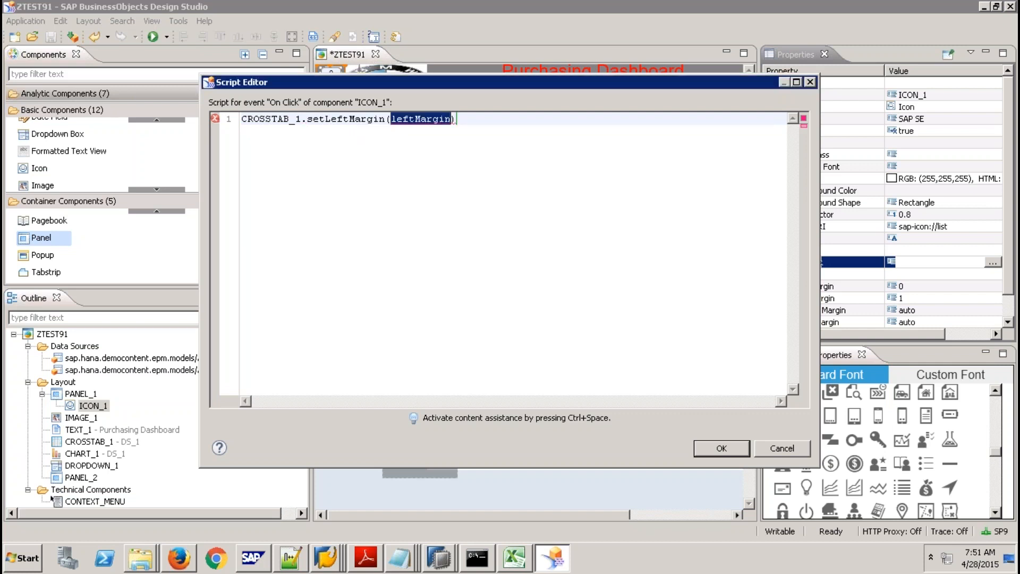
pyautogui.write('300)')
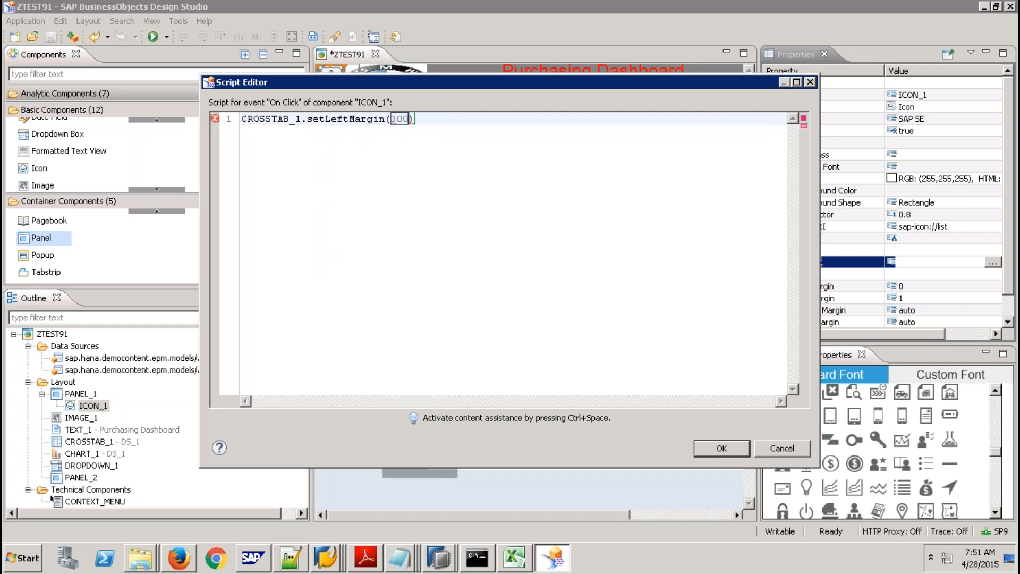
pyautogui.write(';')
pyautogui.press('Return')
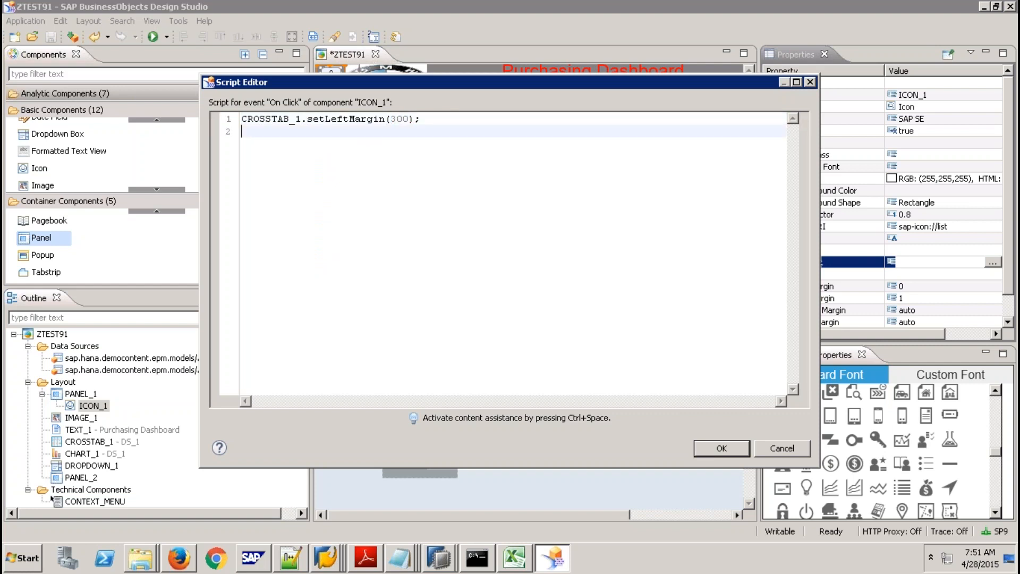
pyautogui.hotkey('ctrl', 'space')
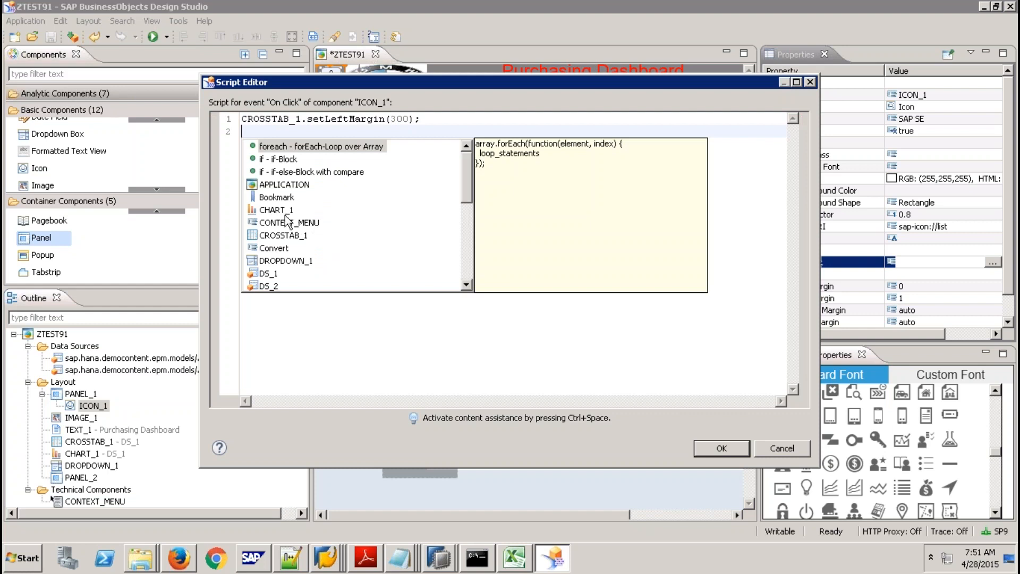
pyautogui.doubleClick(283, 207)
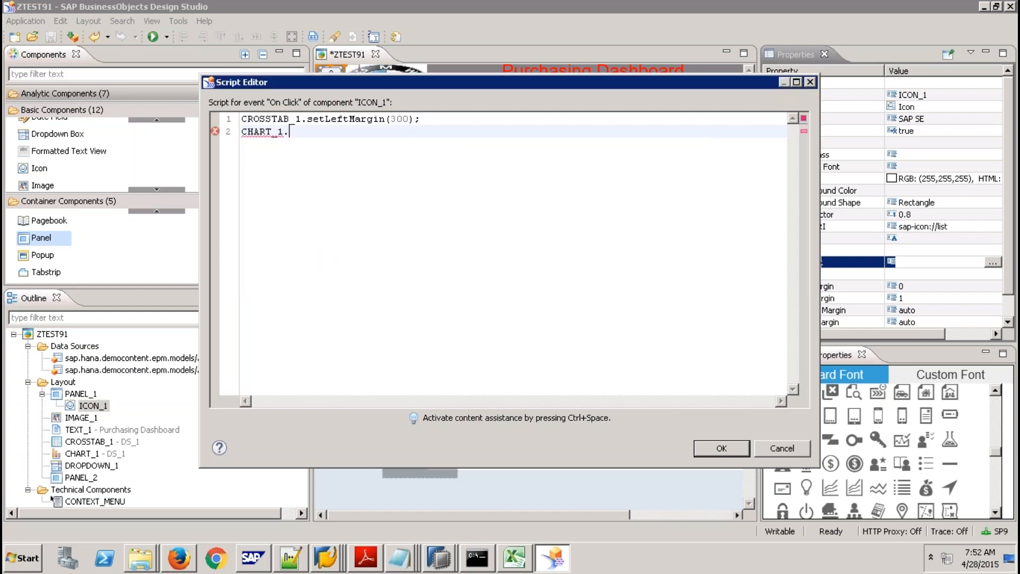
pyautogui.write('.s')
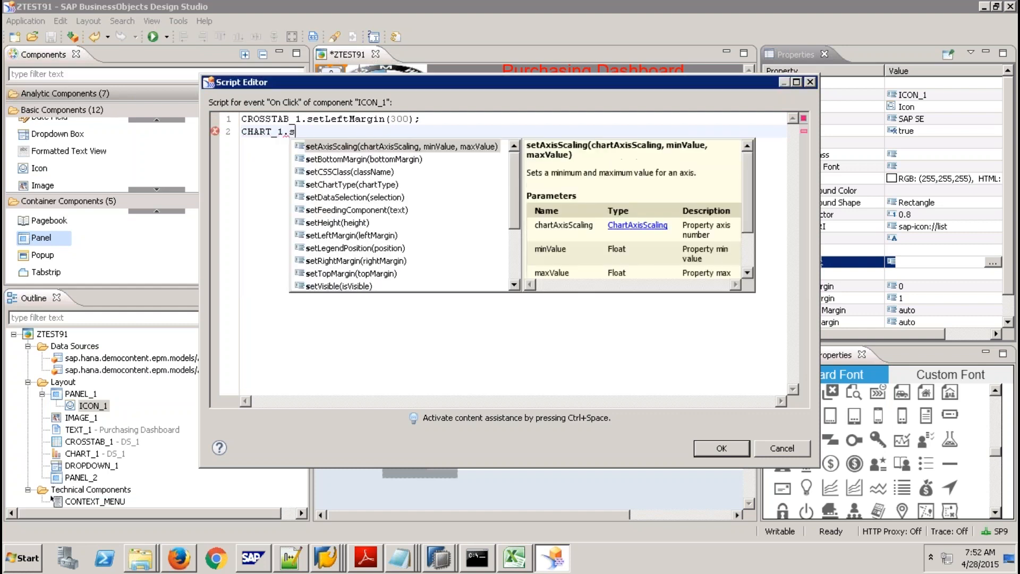
pyautogui.doubleClick(348, 236)
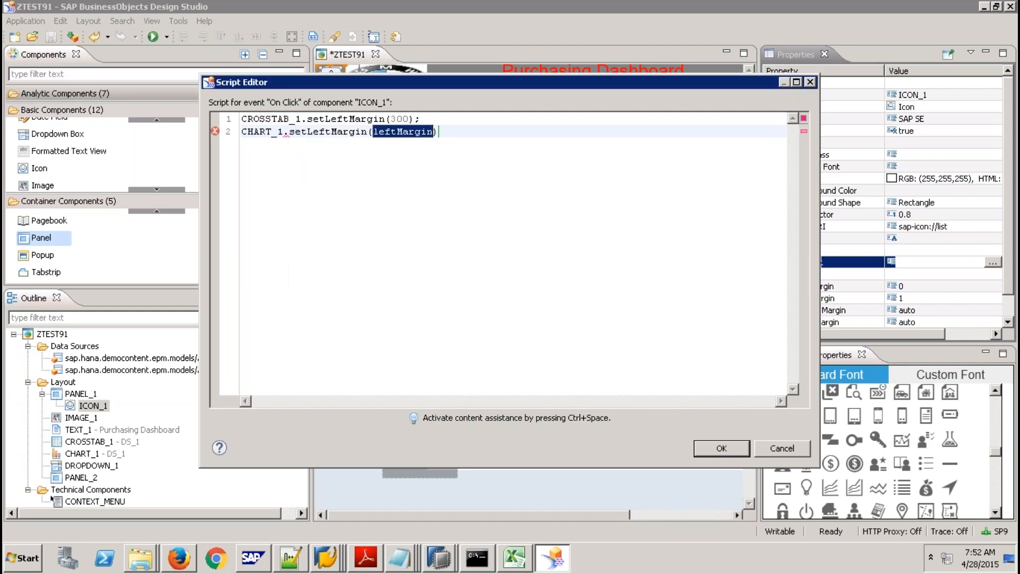
pyautogui.write('300)')
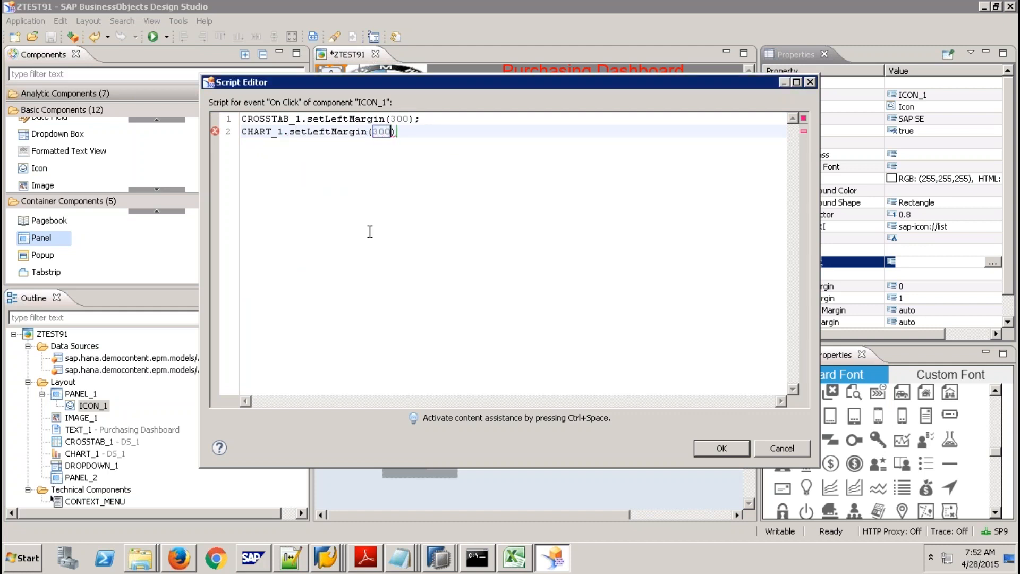
pyautogui.write(';')
pyautogui.press('Return')
# Add PANEL_2.setVisible(true); as the third script line.
pyautogui.write('p')
pyautogui.hotkey('ctrl', 'space')
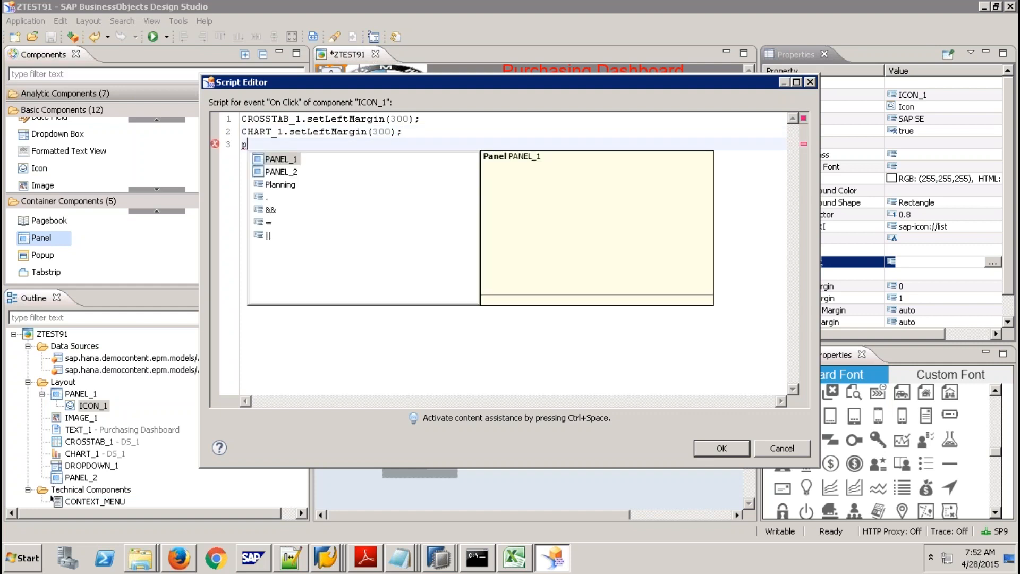
pyautogui.click(285, 175)
pyautogui.press('Return')
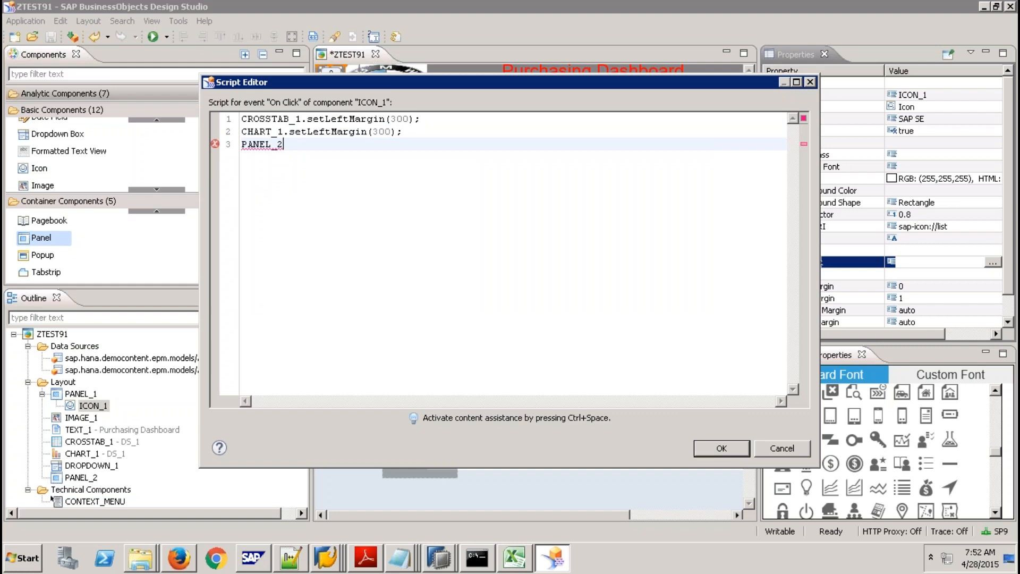
pyautogui.write('.')
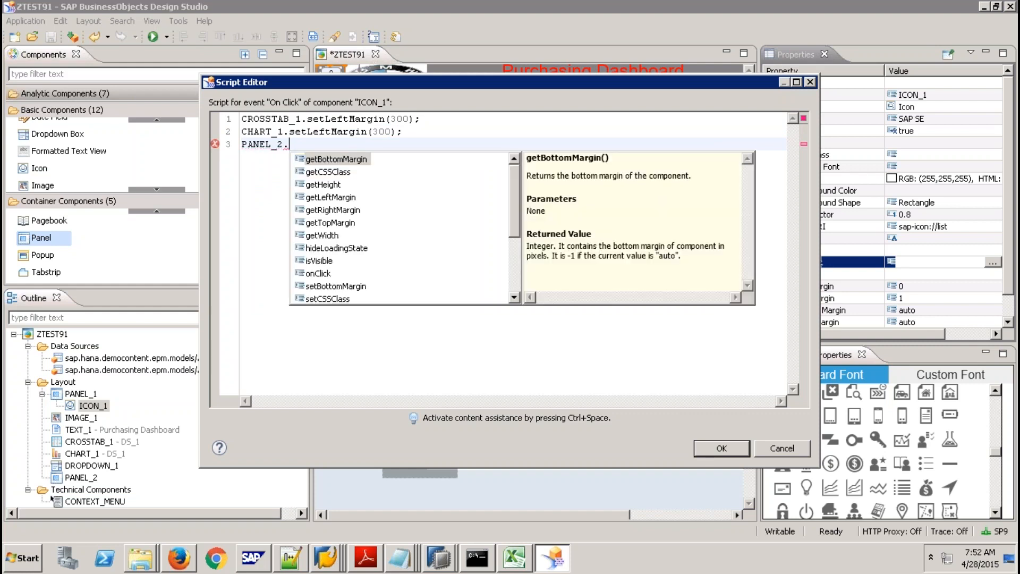
pyautogui.write('set')
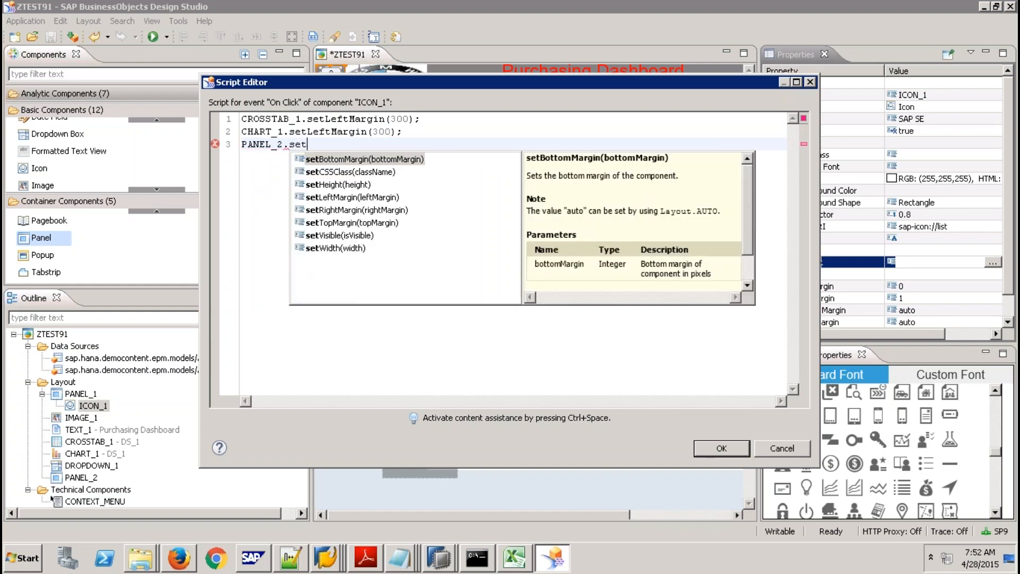
pyautogui.click(340, 235)
pyautogui.press('Return')
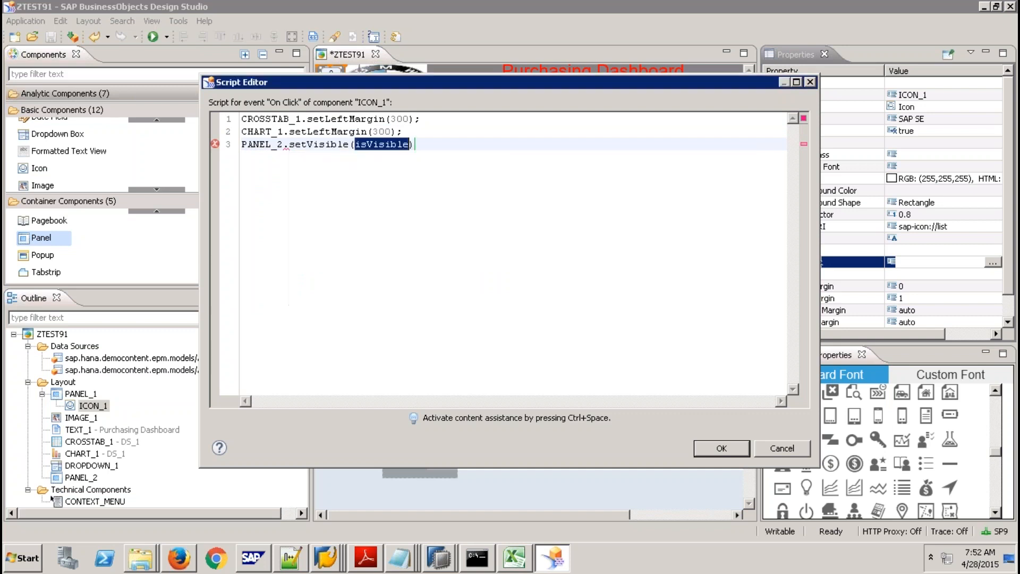
pyautogui.write('true)')
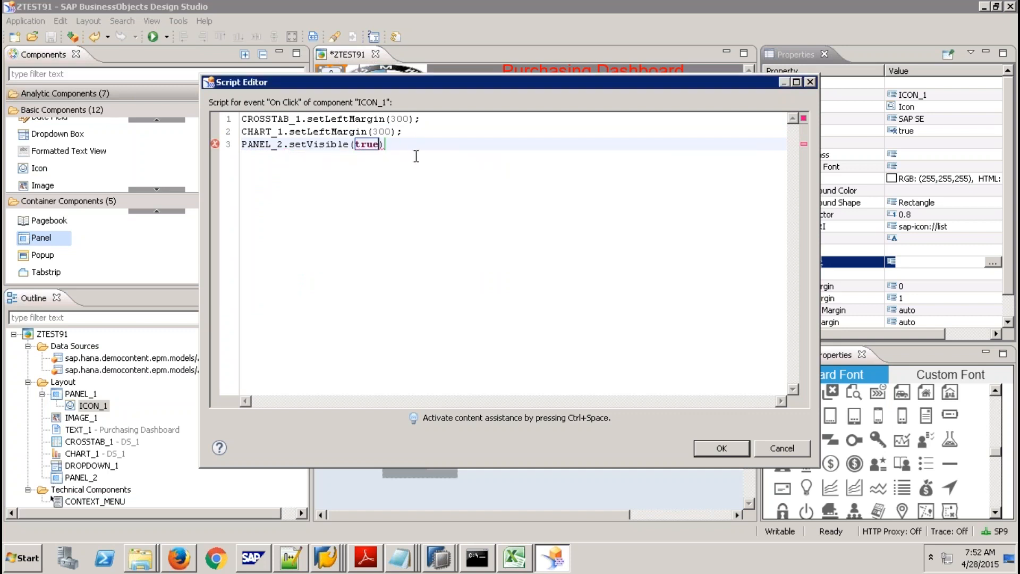
pyautogui.write(';')
pyautogui.press('Return')
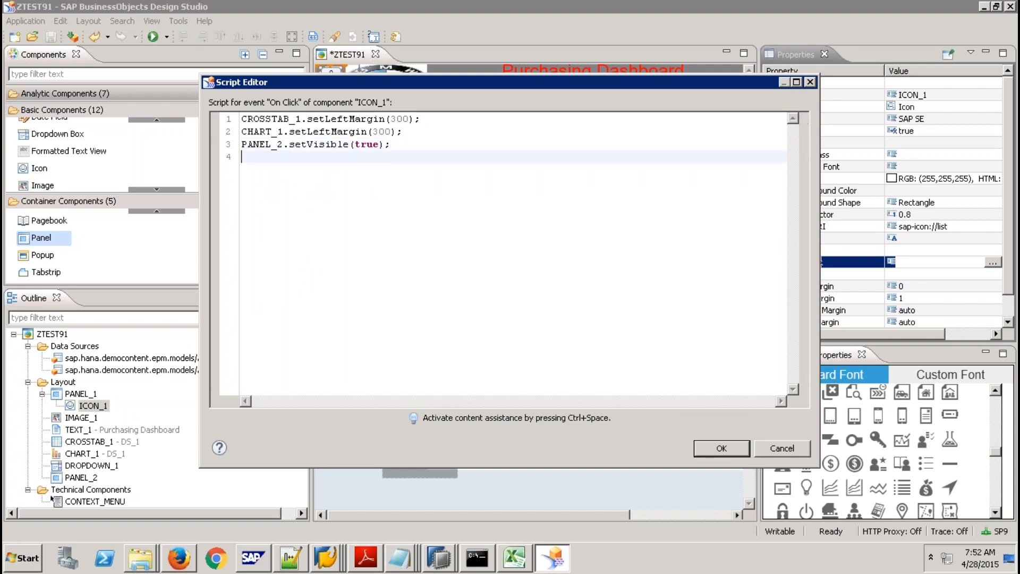
# Add PANEL_2.setLeftMargin(0); and PANEL_2.setWidth(300);, then accept the script.
pyautogui.write('p')
pyautogui.hotkey('ctrl', 'space')
pyautogui.click(277, 184)
pyautogui.doubleClick(278, 184)
pyautogui.write('.s')
pyautogui.click(351, 210)
pyautogui.doubleClick(350, 210)
pyautogui.write('0);')
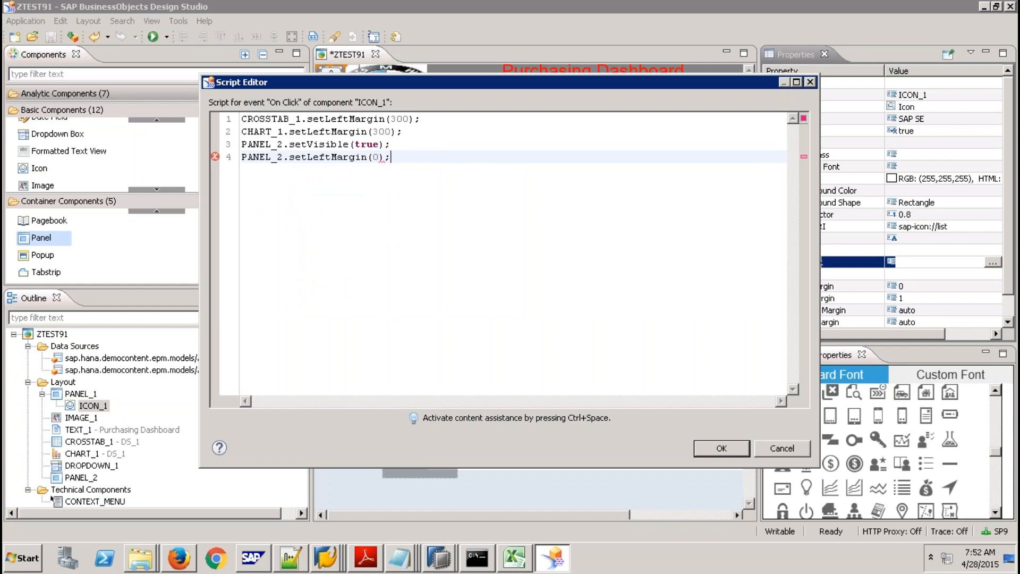
pyautogui.press('Return')
pyautogui.write('p')
pyautogui.doubleClick(293, 201)
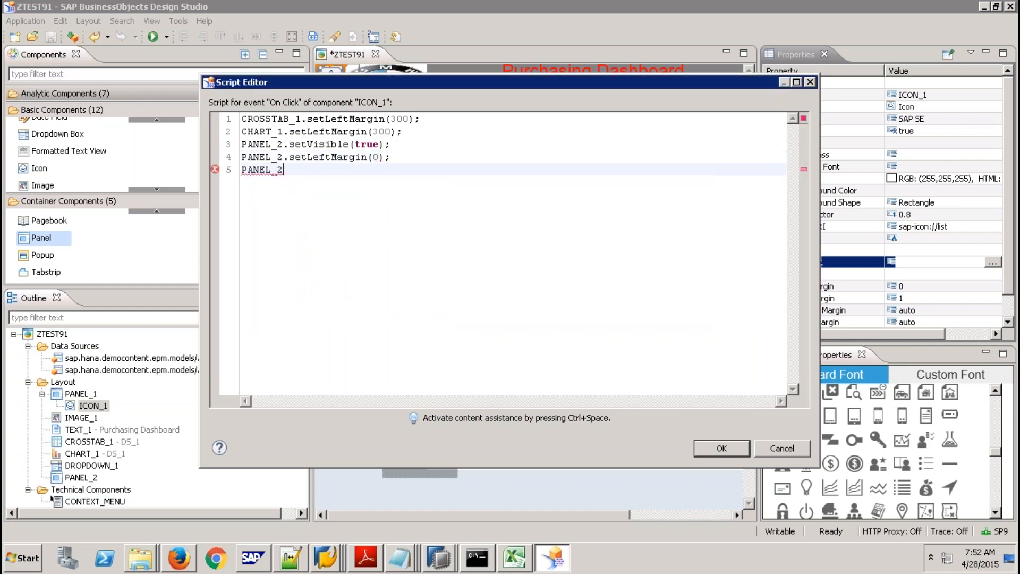
pyautogui.write('.')
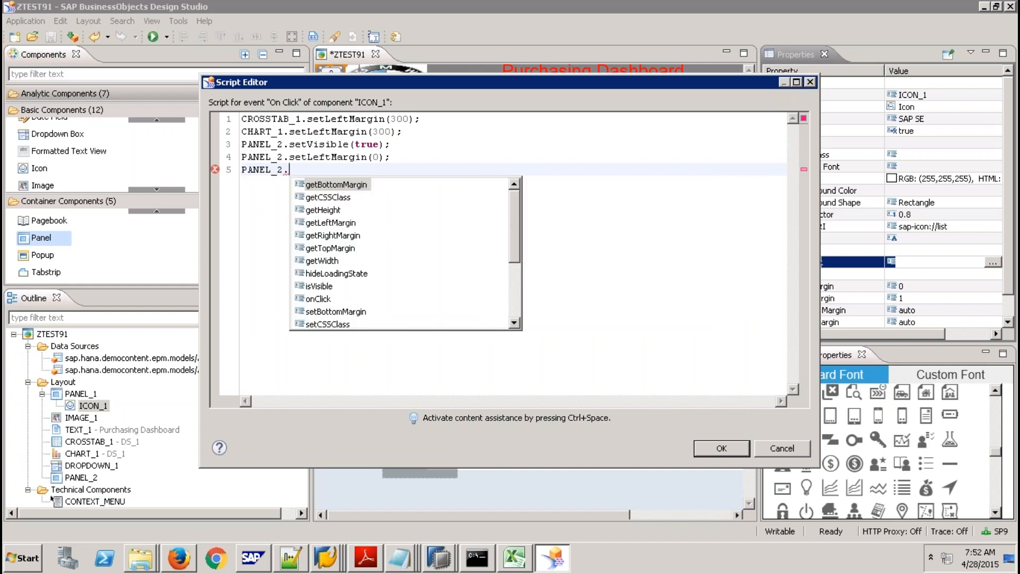
pyautogui.write('s')
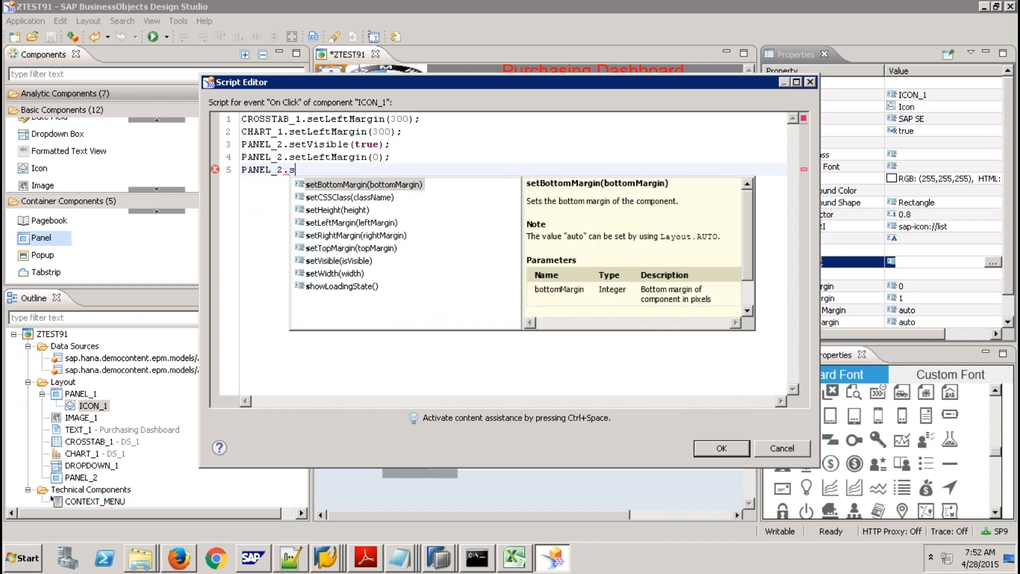
pyautogui.doubleClick(345, 273)
pyautogui.write('300)')
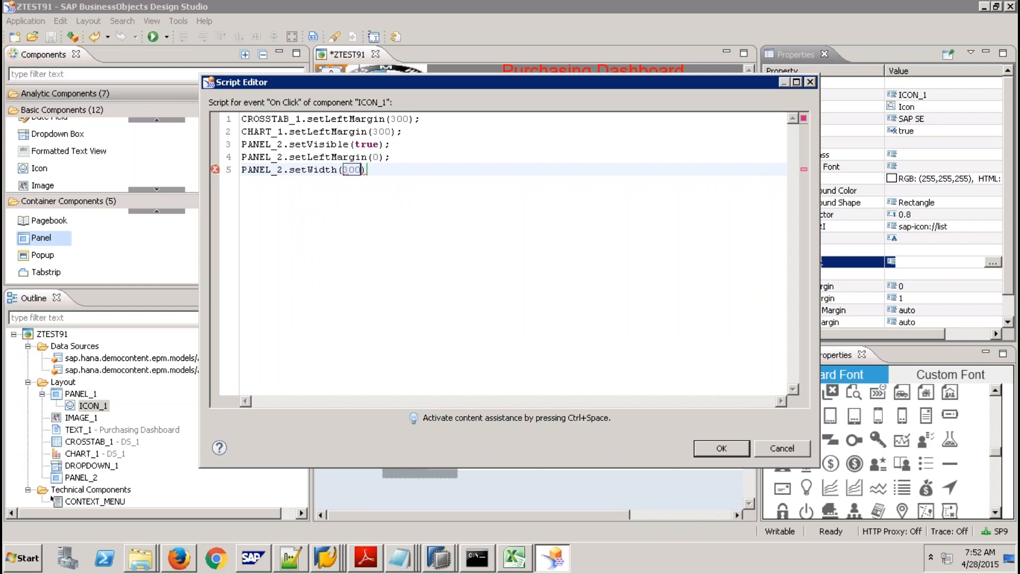
pyautogui.write(';')
pyautogui.click(724, 449)
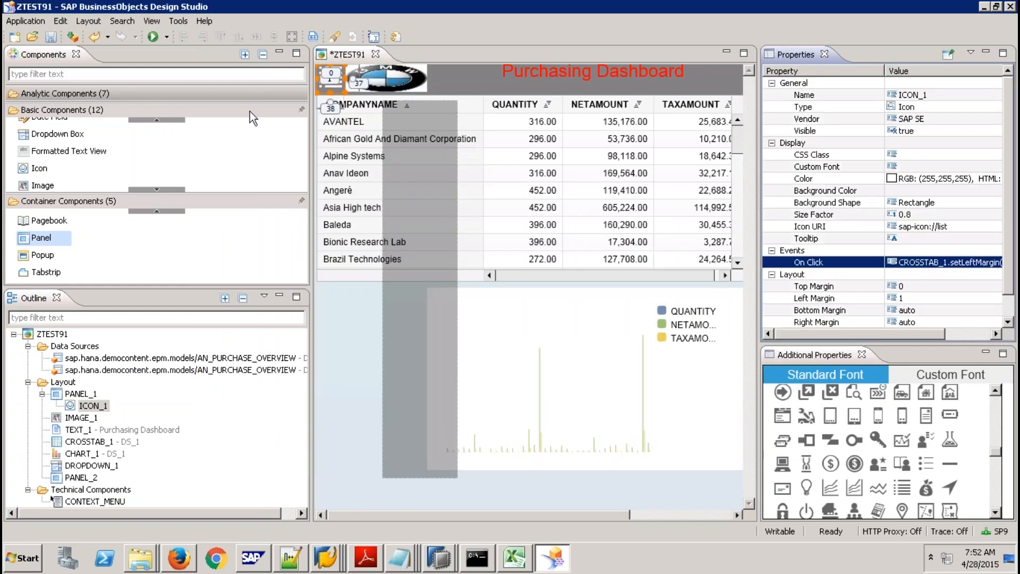
# Execute the dashboard locally, open the grey side panel via the list icon, then return to Design Studio.
pyautogui.click(152, 37)
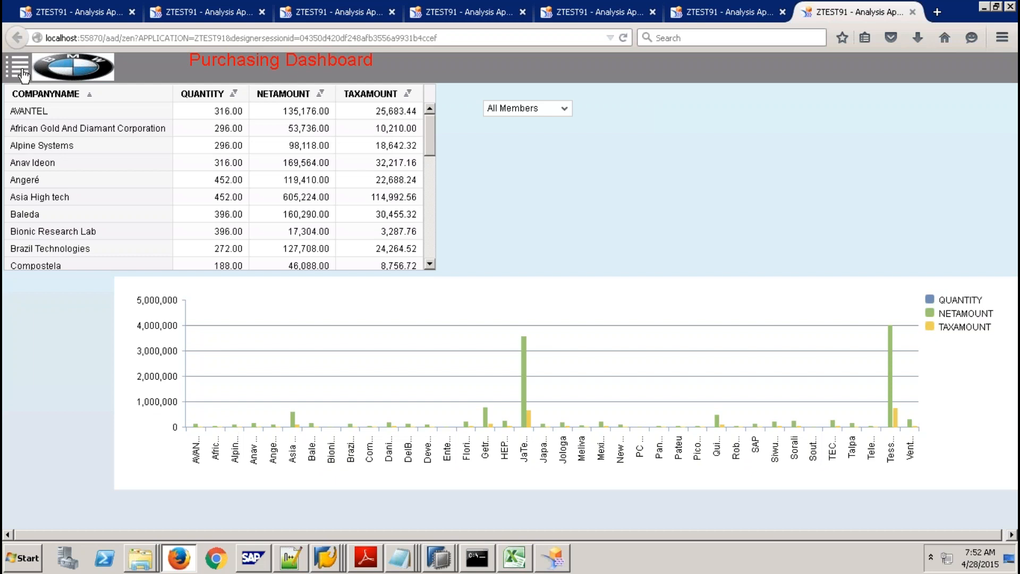
pyautogui.click(22, 73)
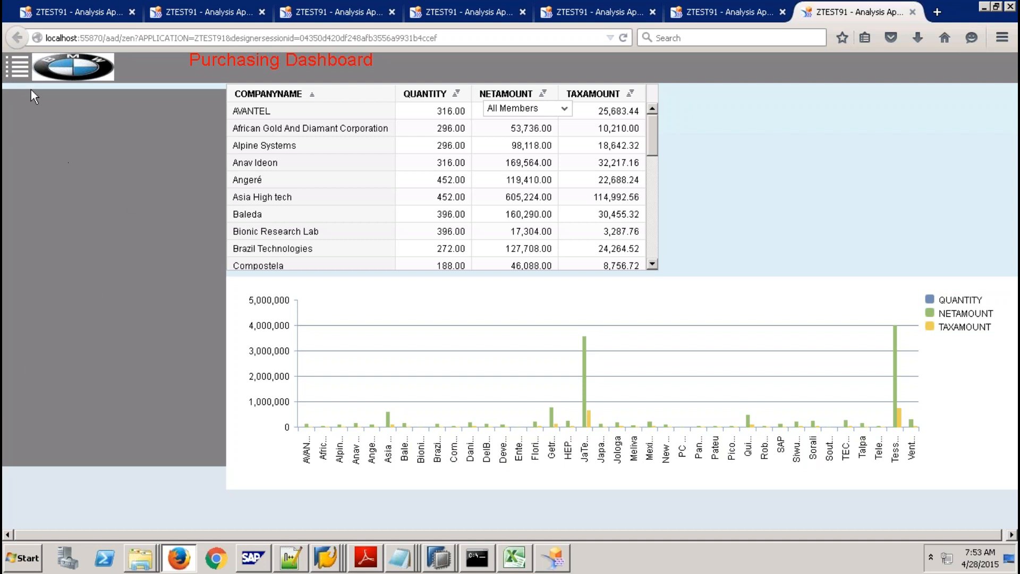
pyautogui.click(19, 60)
pyautogui.click(514, 557)
pyautogui.click(552, 560)
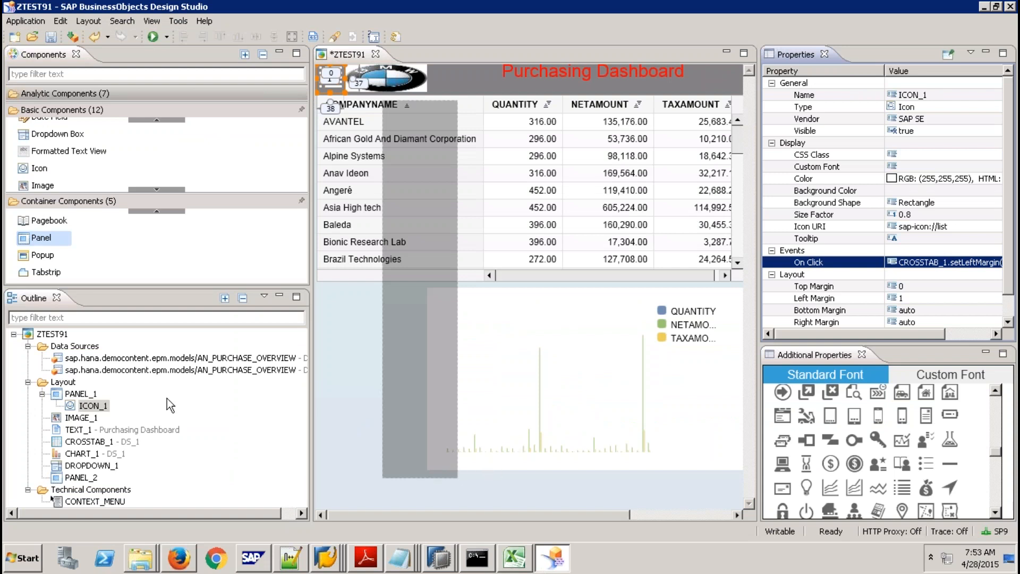
# Replace the misplaced button with a new button created as a child of PANEL_2.
pyautogui.click(159, 118)
pyautogui.click(161, 120)
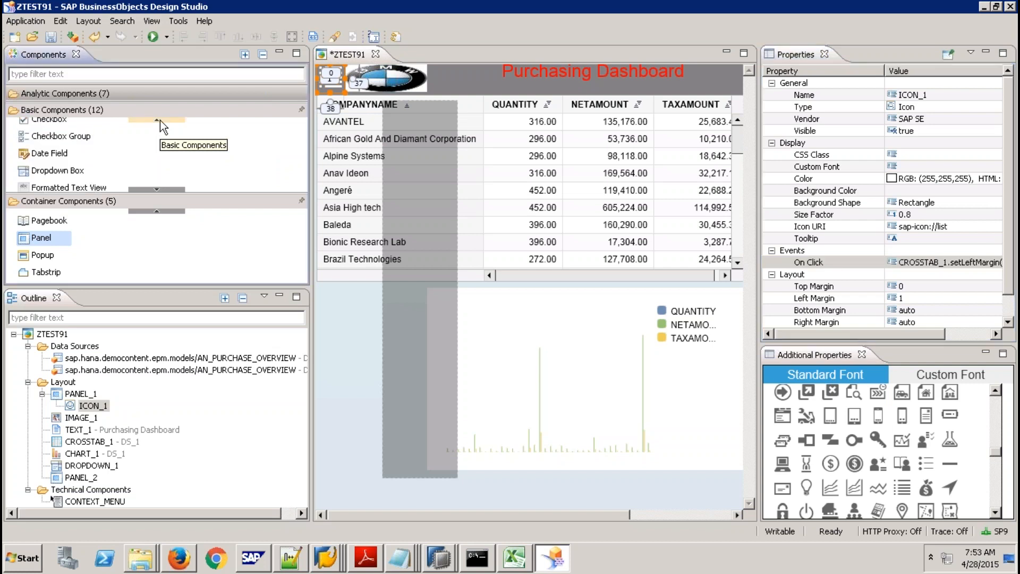
pyautogui.click(161, 120)
pyautogui.moveTo(55, 126); pyautogui.dragTo(445, 468)
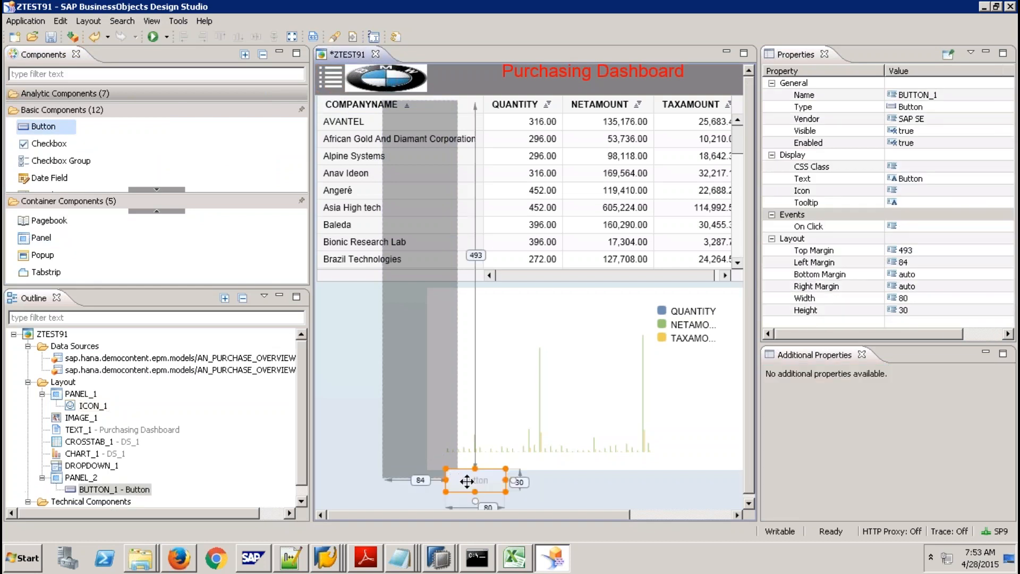
pyautogui.press('Delete')
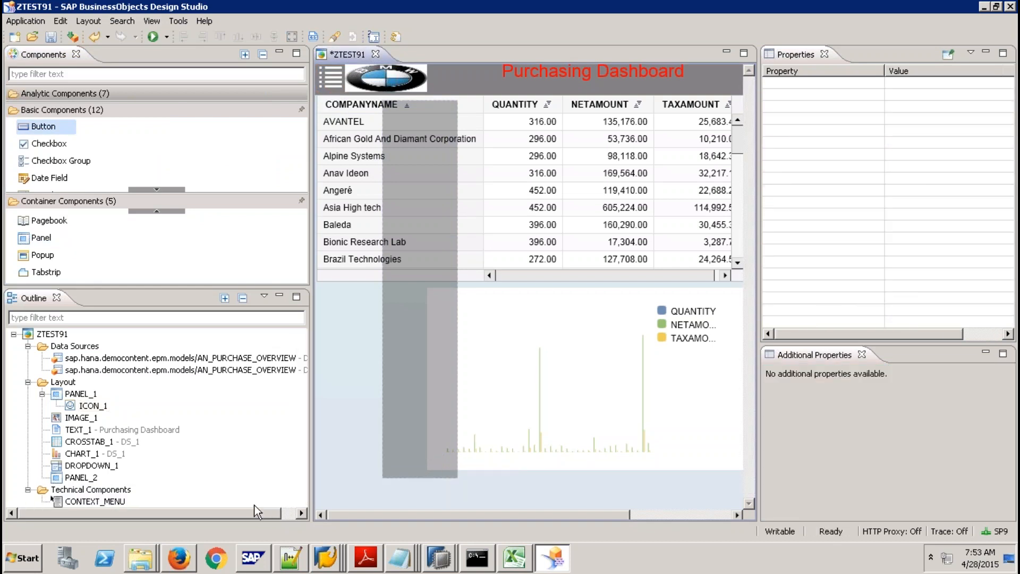
pyautogui.click(89, 478)
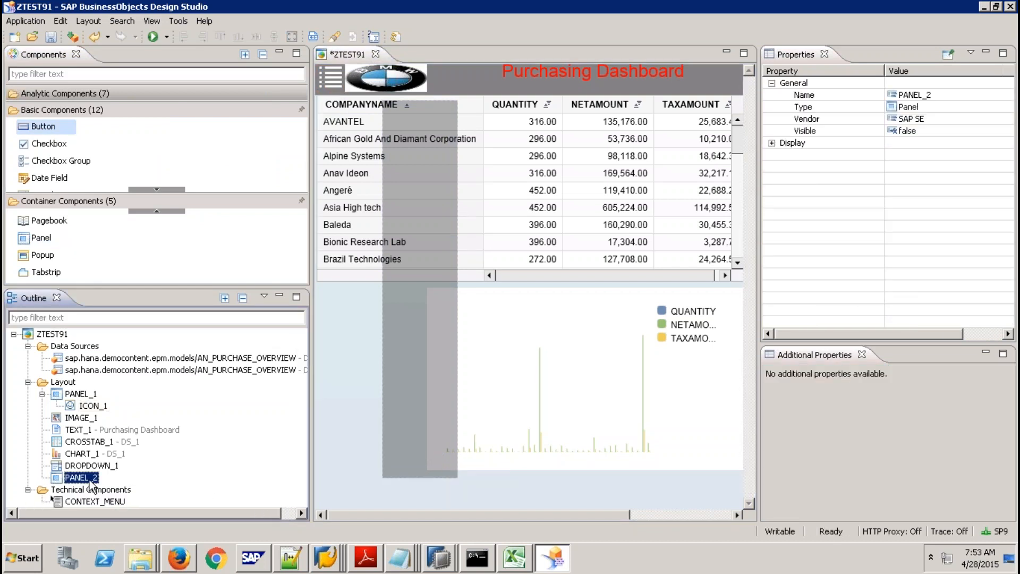
pyautogui.rightClick(92, 481)
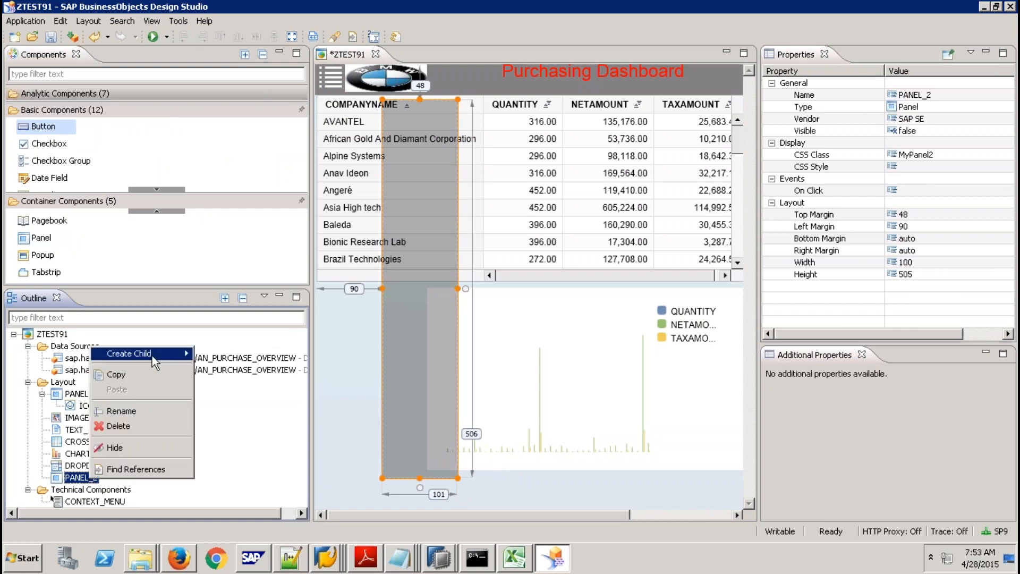
pyautogui.moveTo(154, 355)
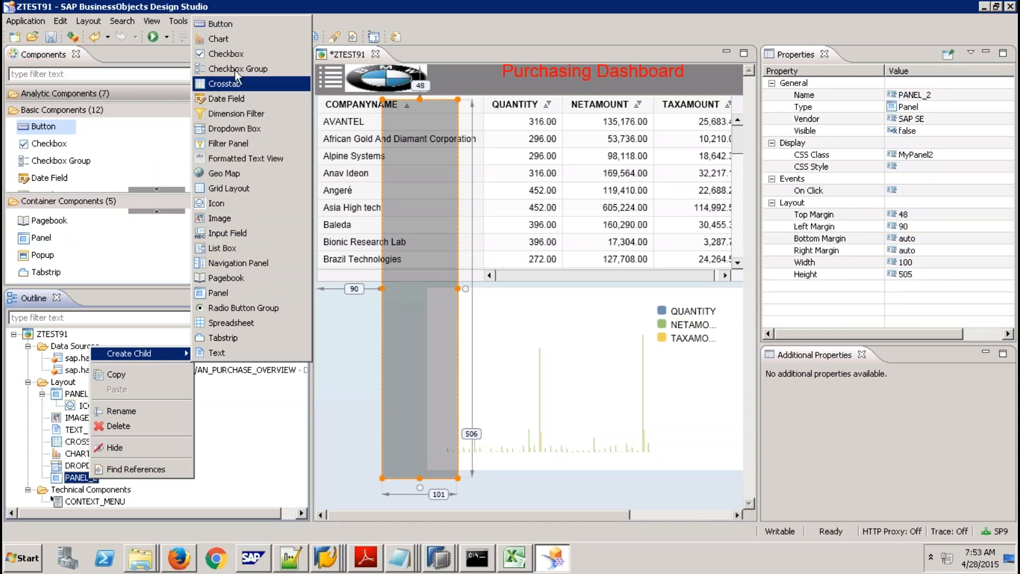
pyautogui.click(232, 25)
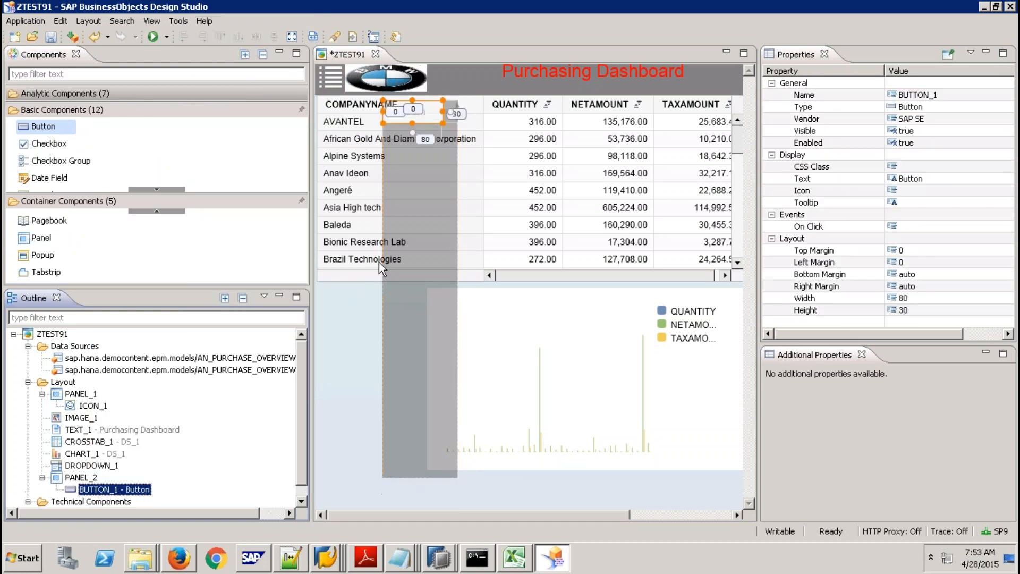
# Anchor BUTTON_1 to the panel's bottom edge, move it down there, and label it Close.
pyautogui.click(412, 132)
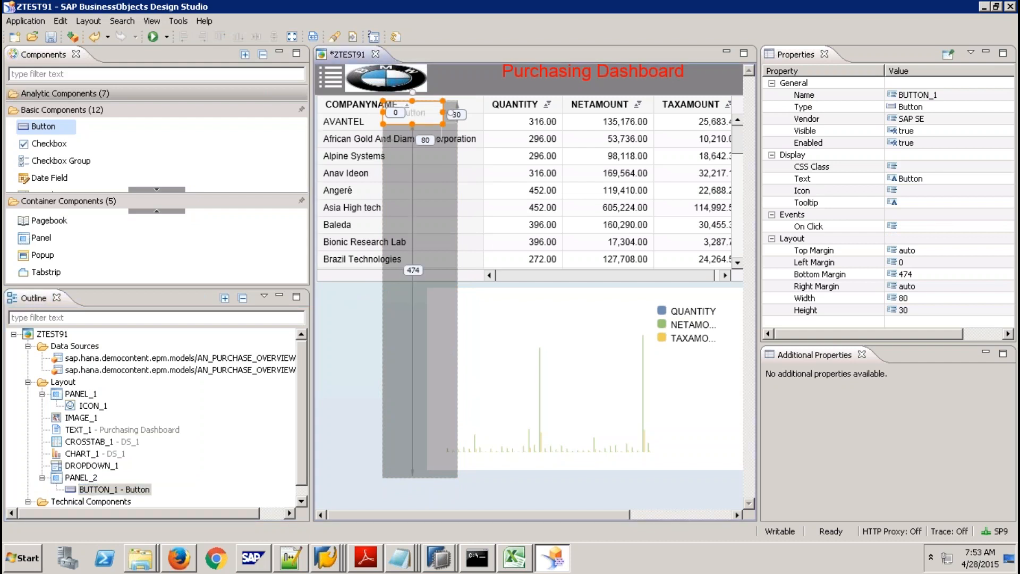
pyautogui.moveTo(419, 114); pyautogui.dragTo(430, 461)
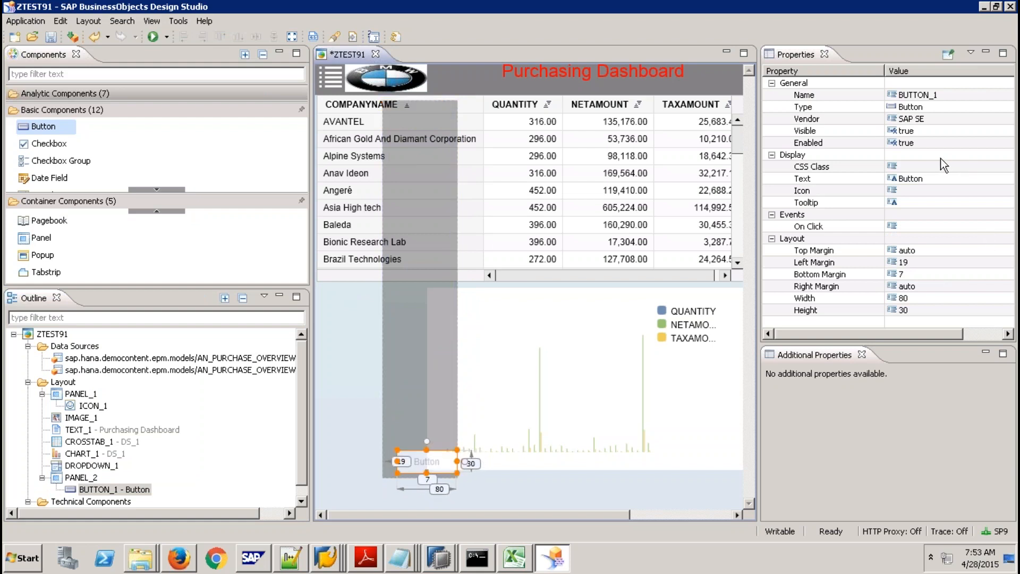
pyautogui.click(936, 179)
pyautogui.write('Close')
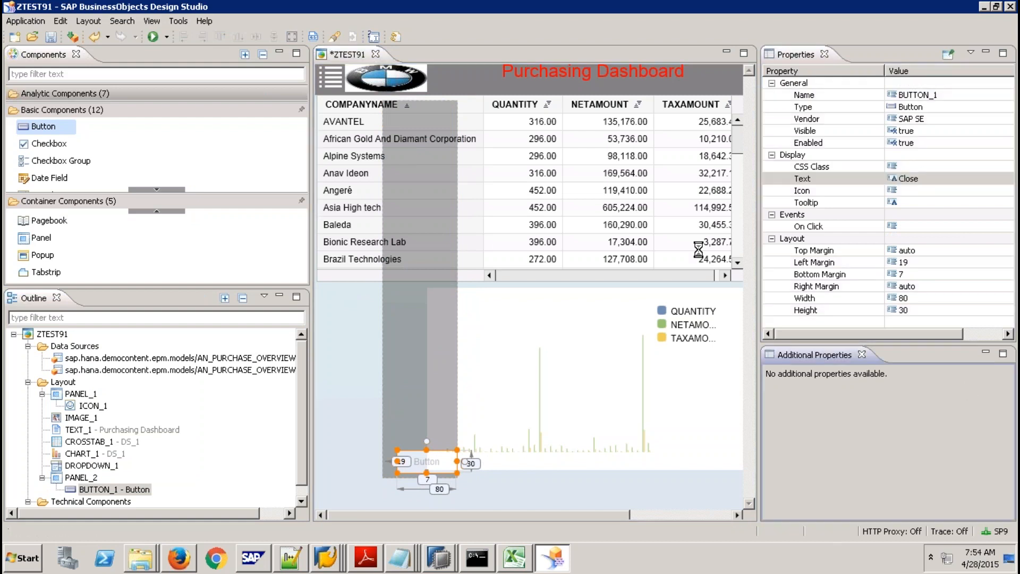
pyautogui.press('Return')
# Copy the five lines of ICON_1's On Click script.
pyautogui.click(330, 82)
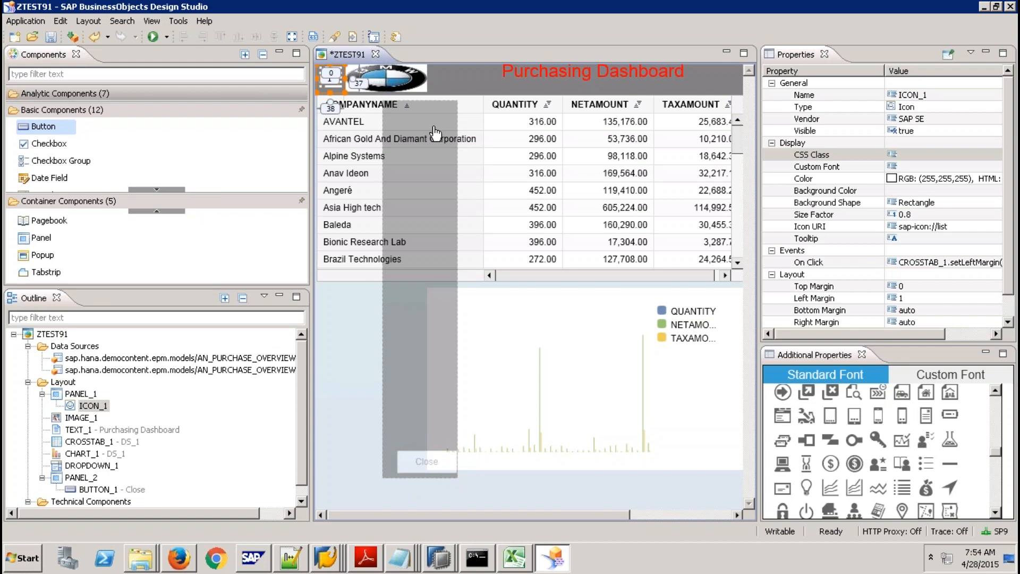
pyautogui.click(962, 262)
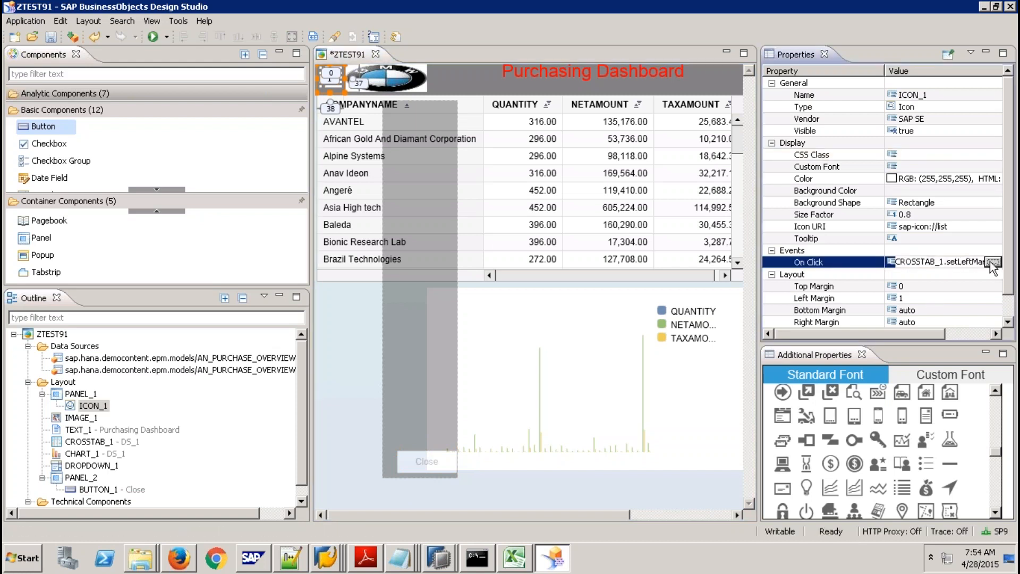
pyautogui.click(992, 261)
pyautogui.moveTo(397, 177); pyautogui.dragTo(131, 85)
pyautogui.hotkey('ctrl', 'c')
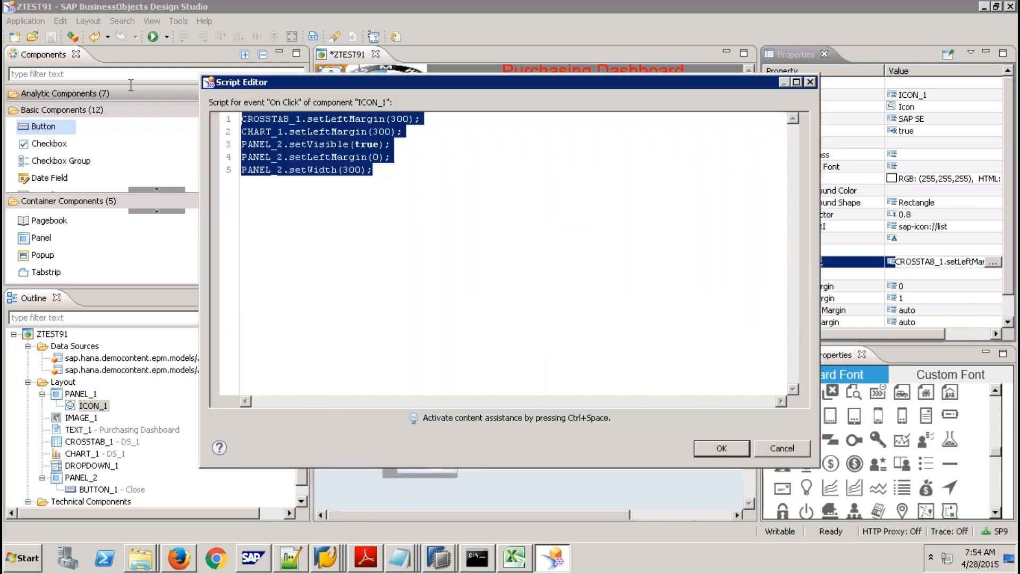
pyautogui.click(713, 447)
# Paste the script into BUTTON_1's On Click, changing margins to 0, true to false, width to 0.
pyautogui.click(439, 462)
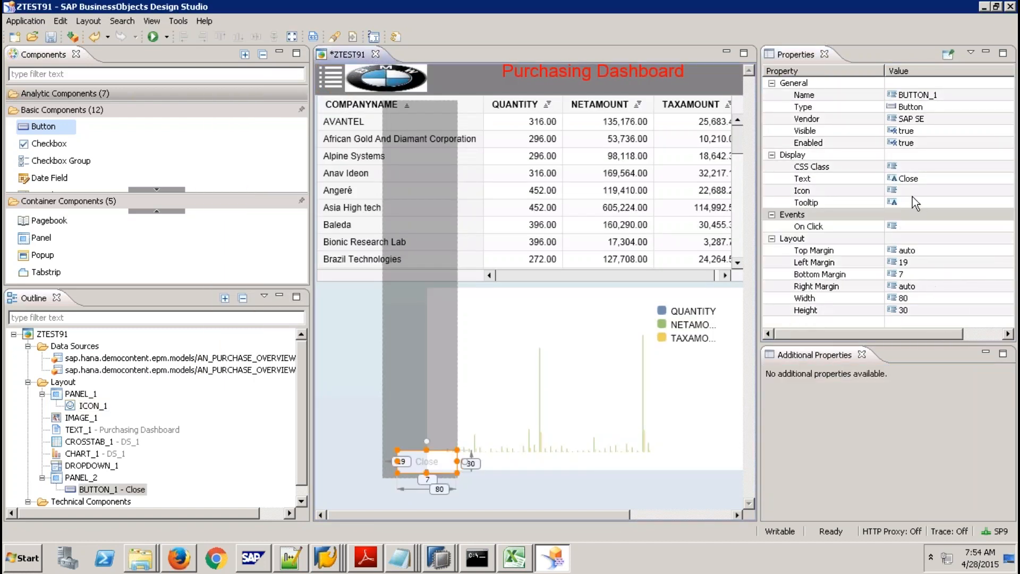
pyautogui.click(933, 227)
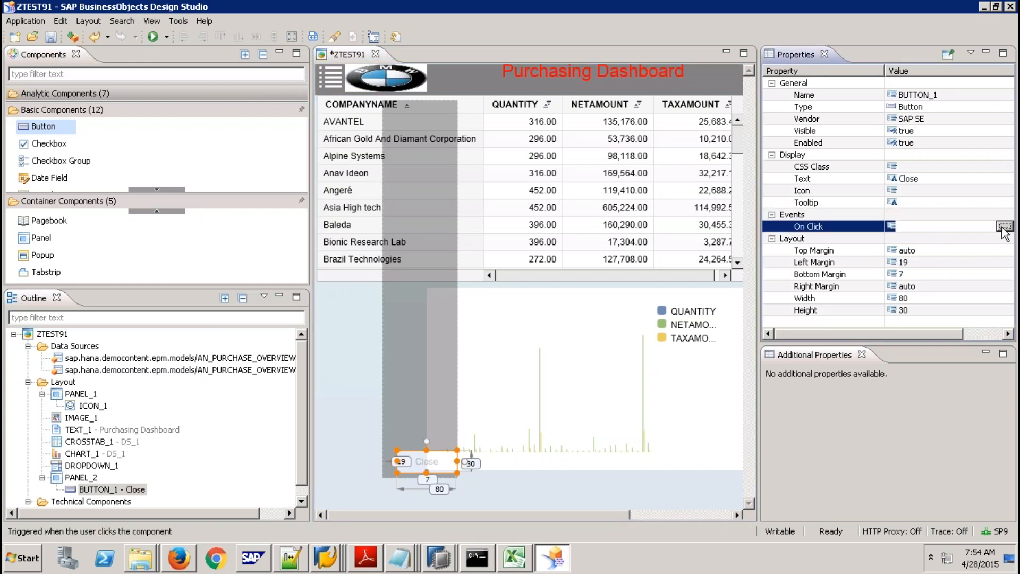
pyautogui.click(1004, 227)
pyautogui.hotkey('ctrl', 'v')
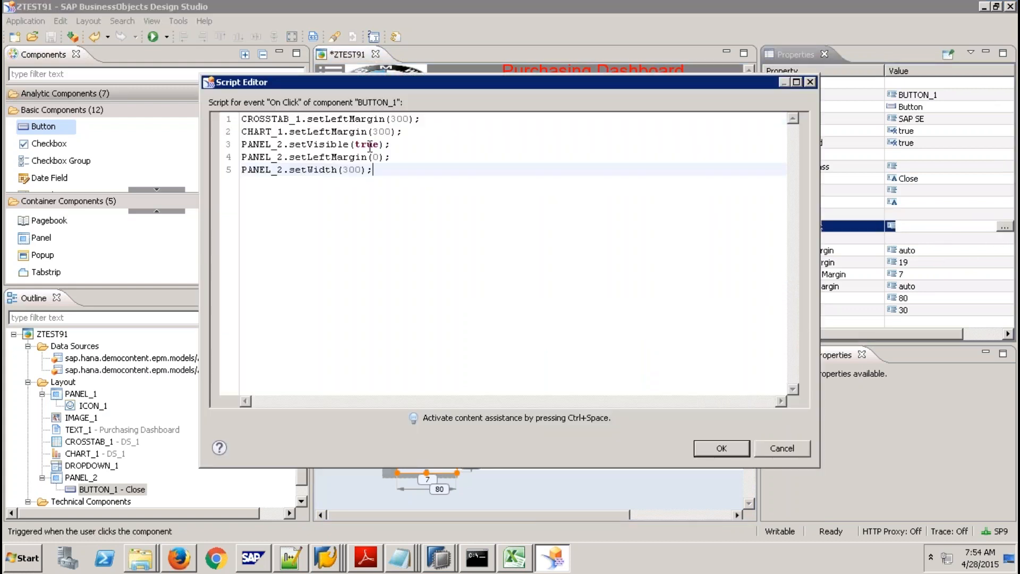
pyautogui.moveTo(410, 118); pyautogui.dragTo(353, 143)
pyautogui.write('0')
pyautogui.write('0')
pyautogui.write('false')
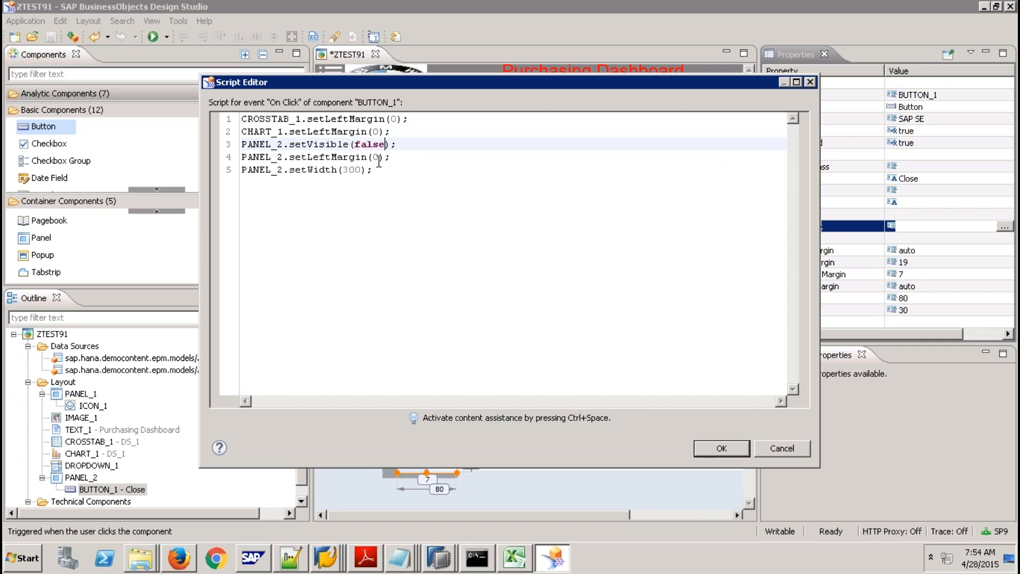
pyautogui.moveTo(360, 169); pyautogui.dragTo(346, 166)
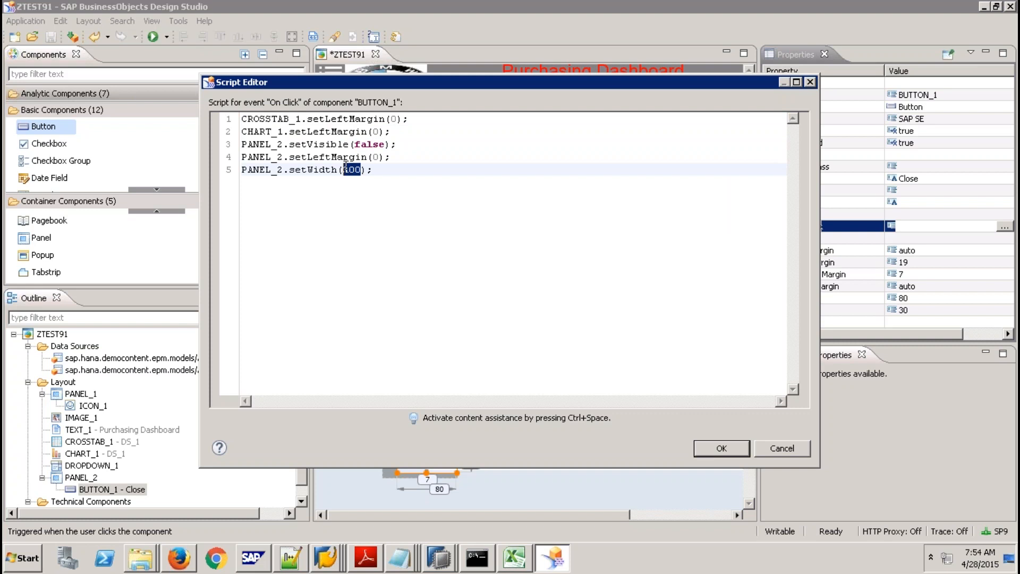
pyautogui.write('0')
pyautogui.click(739, 454)
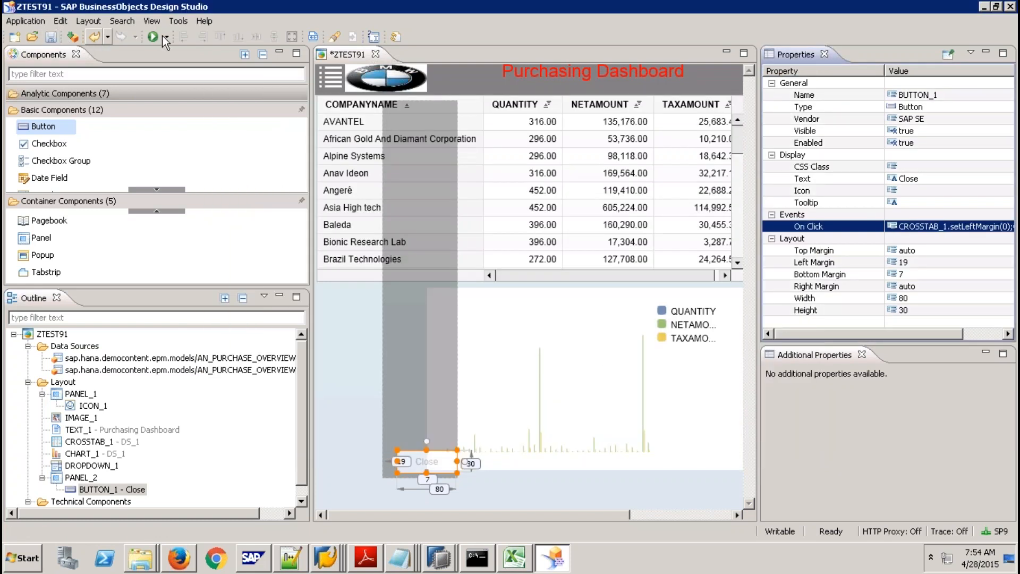
# Run the dashboard in Firefox, open and close the side panel twice, then return to Design Studio.
pyautogui.click(152, 36)
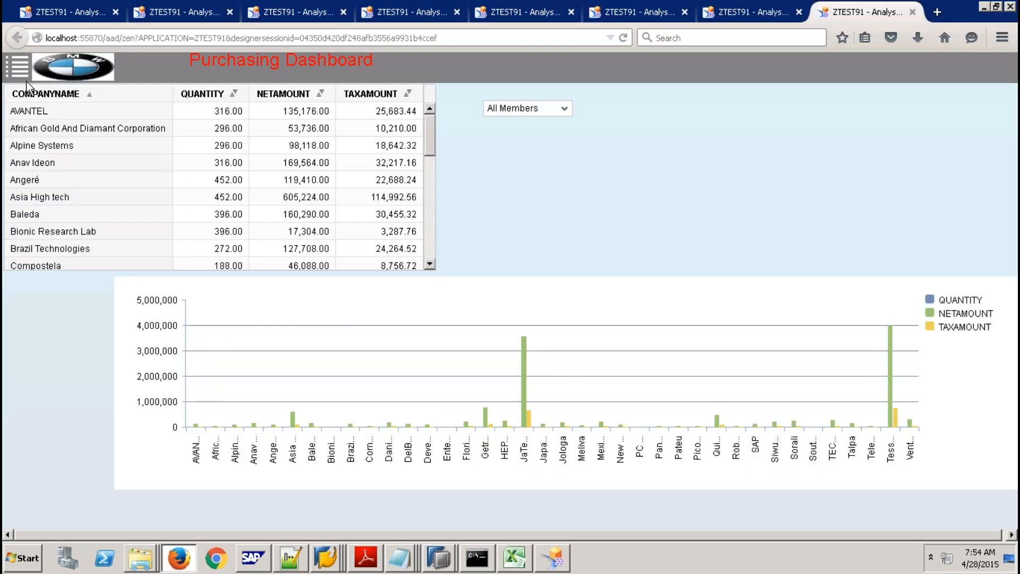
pyautogui.click(20, 68)
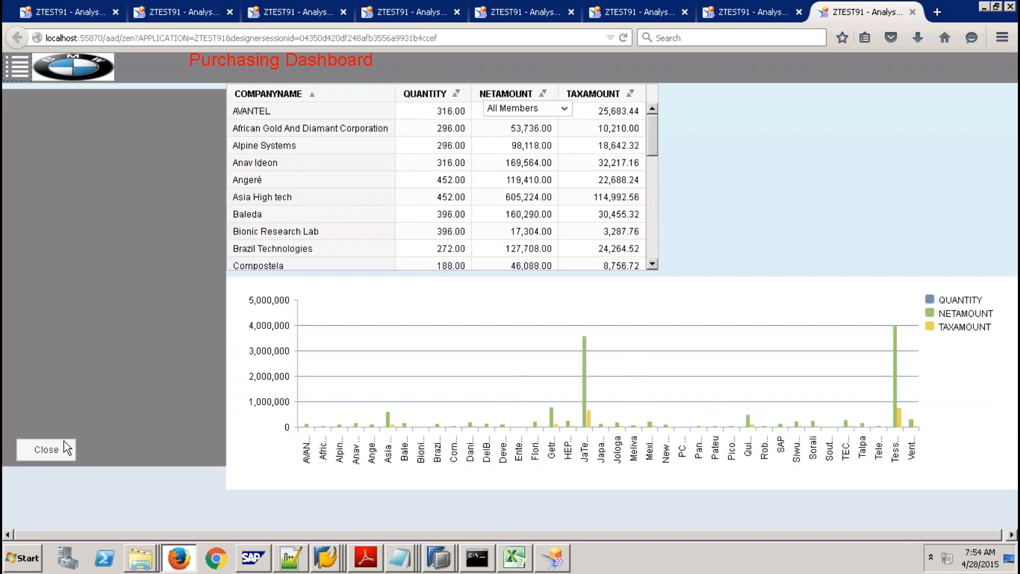
pyautogui.click(51, 449)
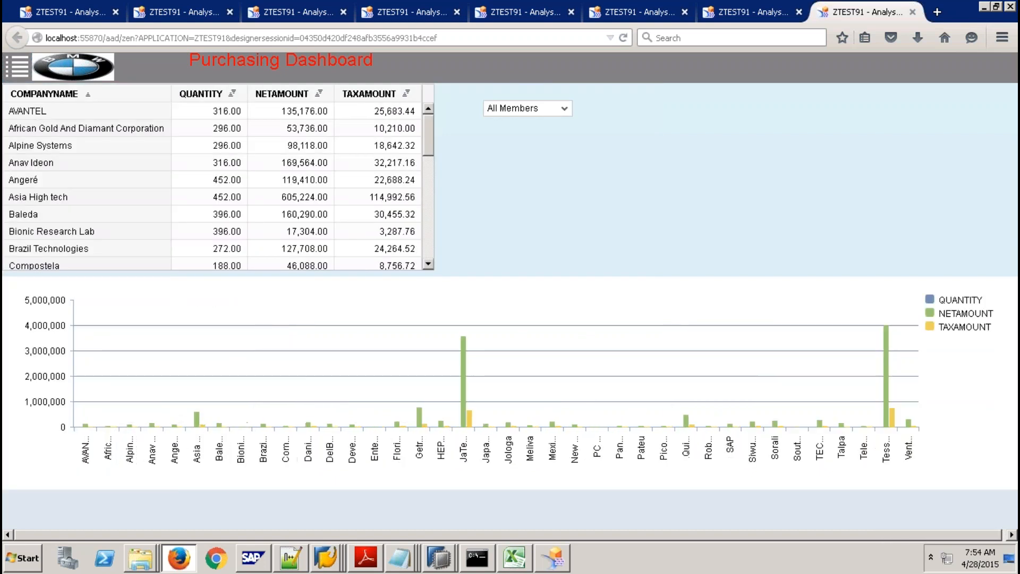
pyautogui.click(19, 68)
pyautogui.click(56, 457)
pyautogui.click(554, 558)
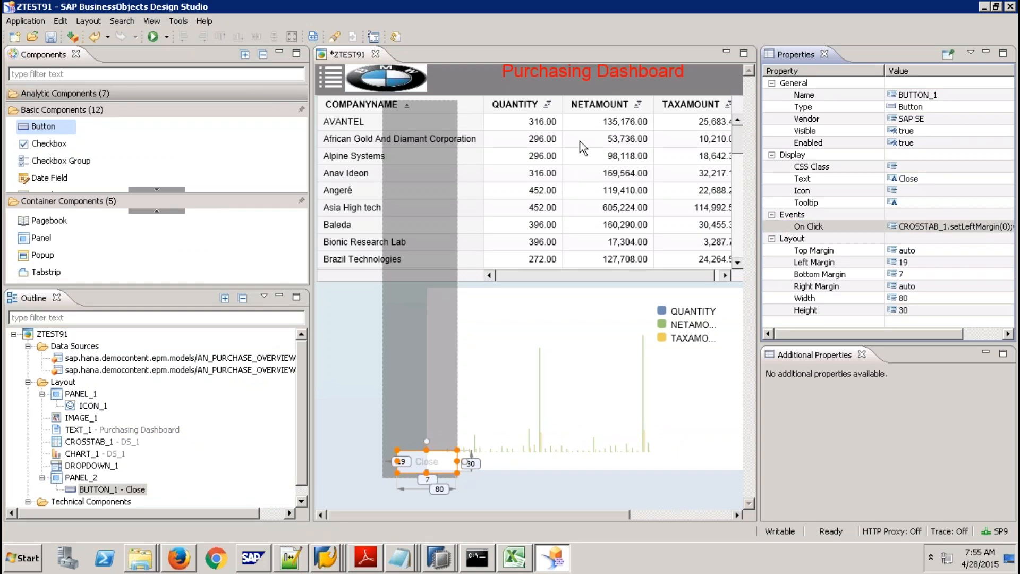
# Raise CROSSTAB_1's Top Margin from 41 to 61, then to 81.
pyautogui.click(595, 142)
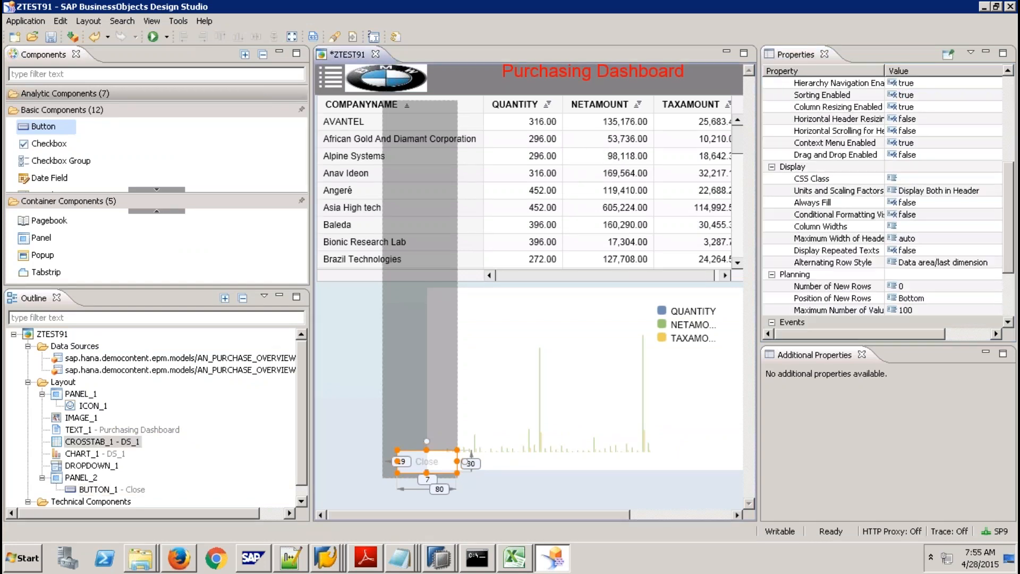
pyautogui.click(1013, 292)
pyautogui.click(923, 266)
pyautogui.click(922, 264)
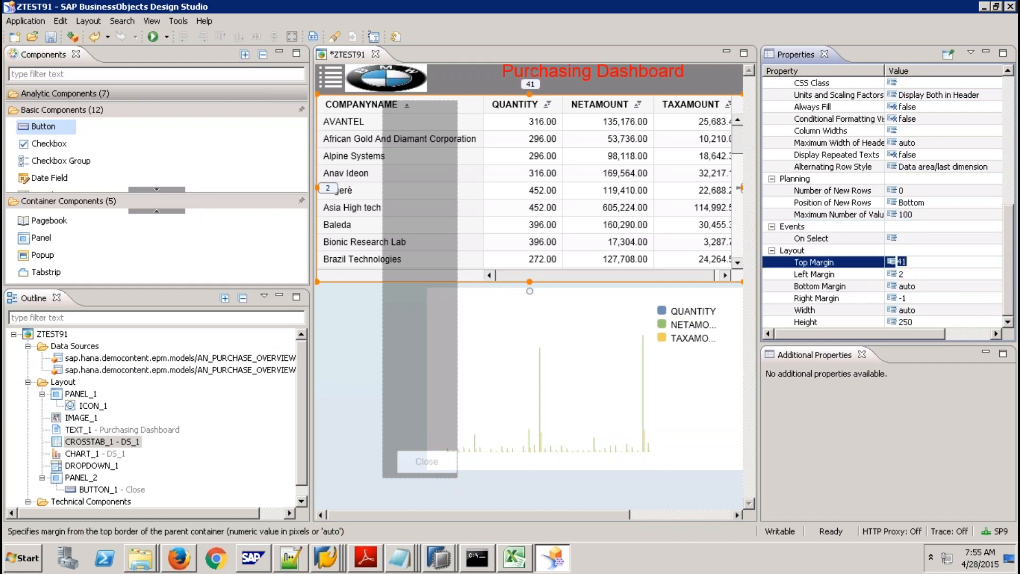
pyautogui.write('61')
pyautogui.press('Return')
pyautogui.click(921, 263)
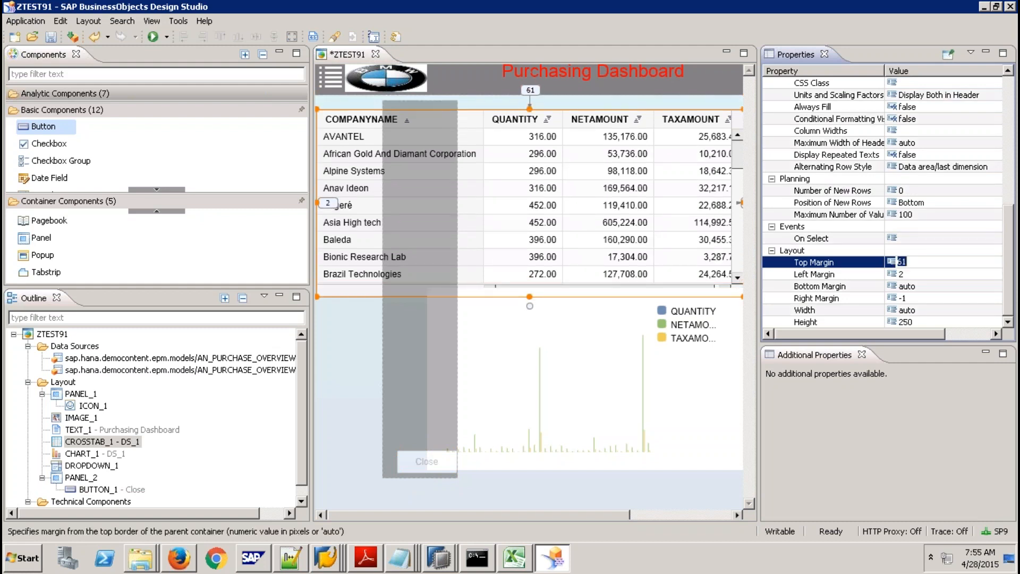
pyautogui.write('81')
pyautogui.press('Return')
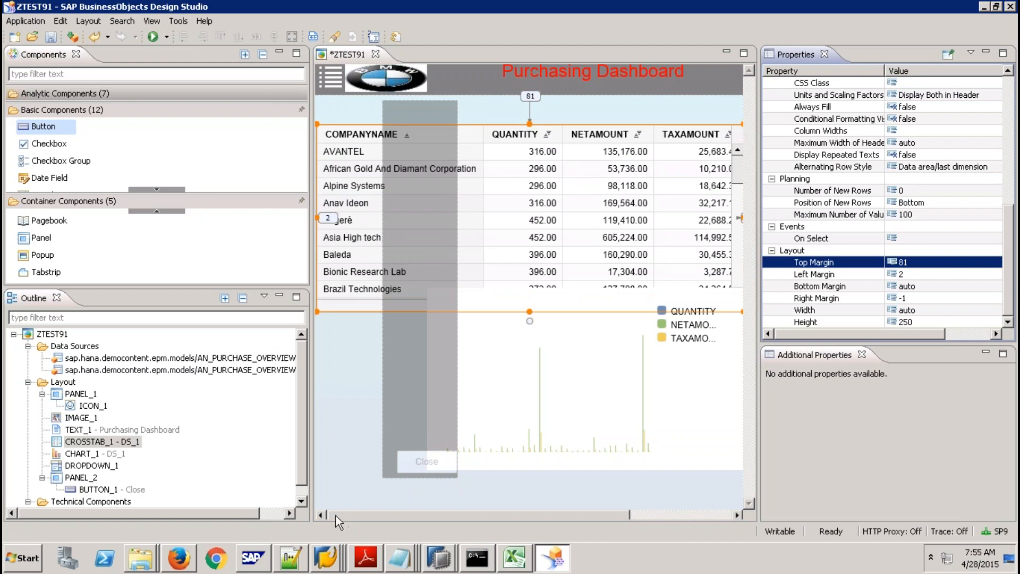
pyautogui.click(148, 405)
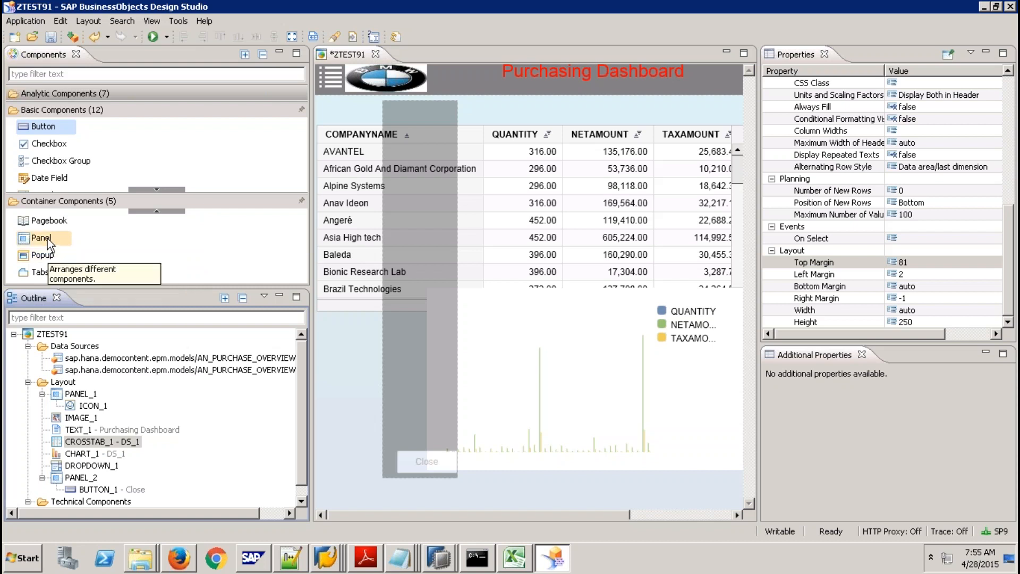
# Add a new panel PANEL_3 just below the header and make it 40 high.
pyautogui.moveTo(43, 239); pyautogui.dragTo(352, 111)
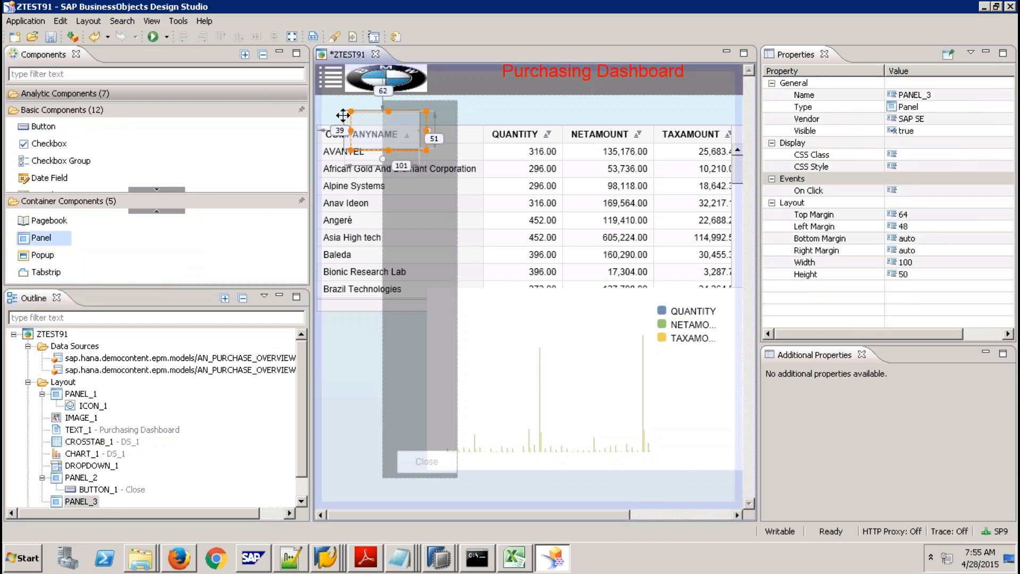
pyautogui.moveTo(335, 110); pyautogui.dragTo(314, 98)
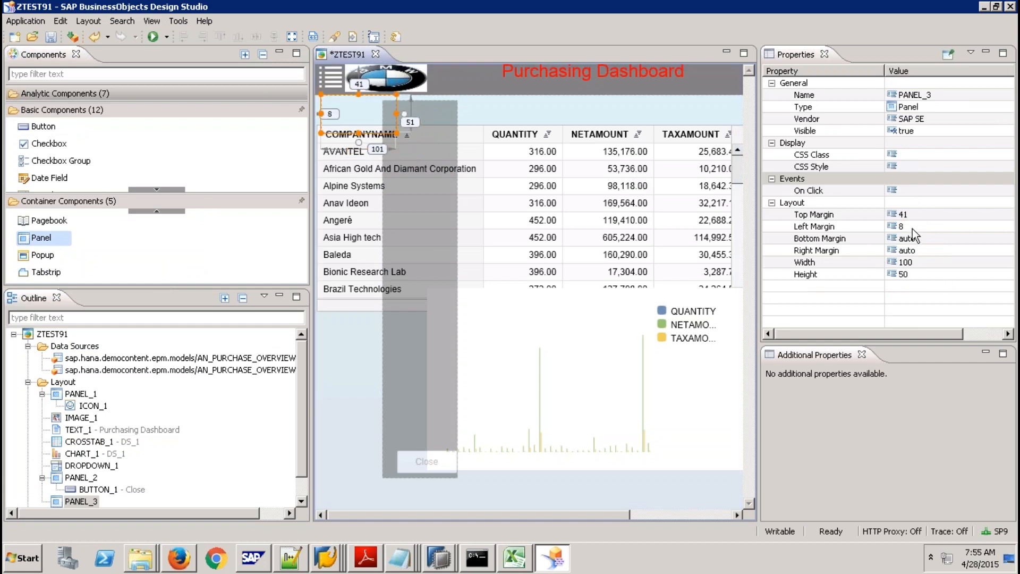
pyautogui.click(916, 275)
pyautogui.write('40')
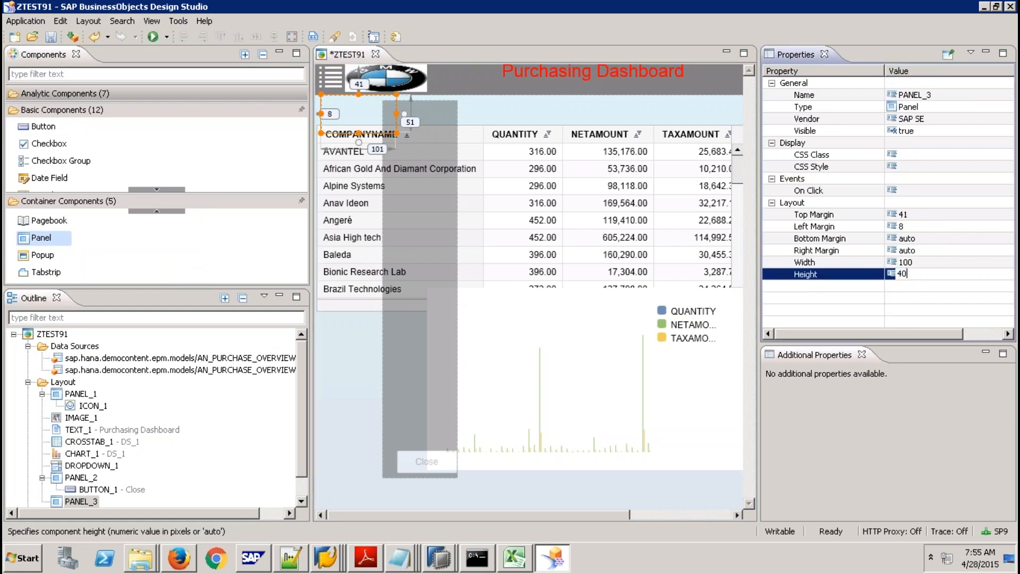
pyautogui.press('Return')
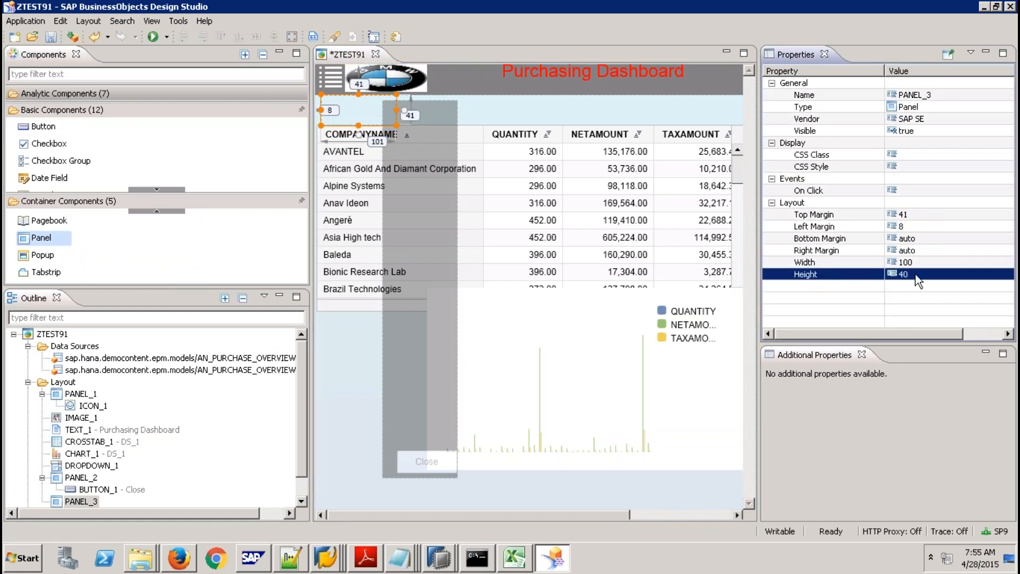
# Make PANEL_3 span the full width with Width auto and Right Margin 0.
pyautogui.click(914, 264)
pyautogui.write('a')
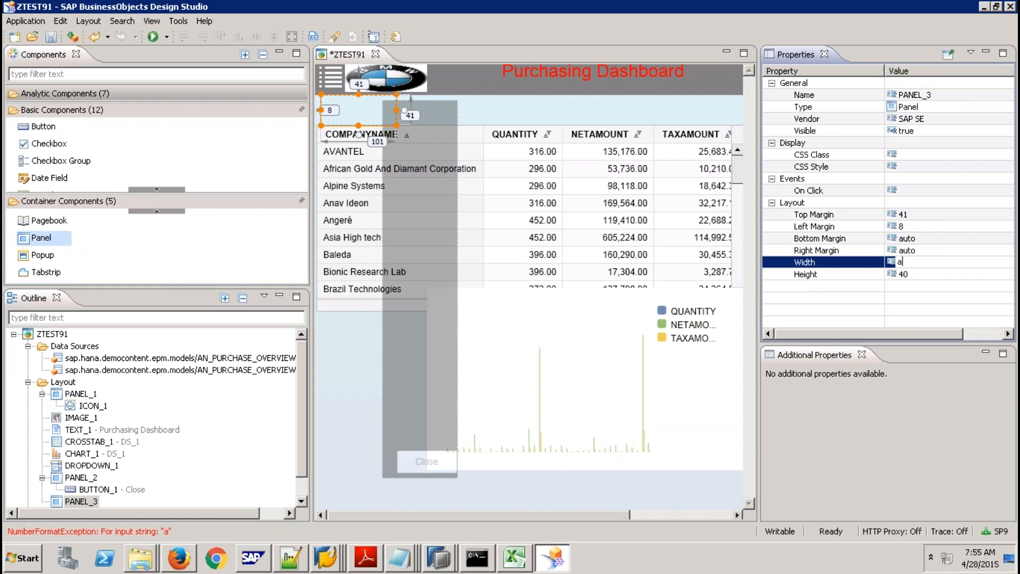
pyautogui.write('utro')
pyautogui.press('Return')
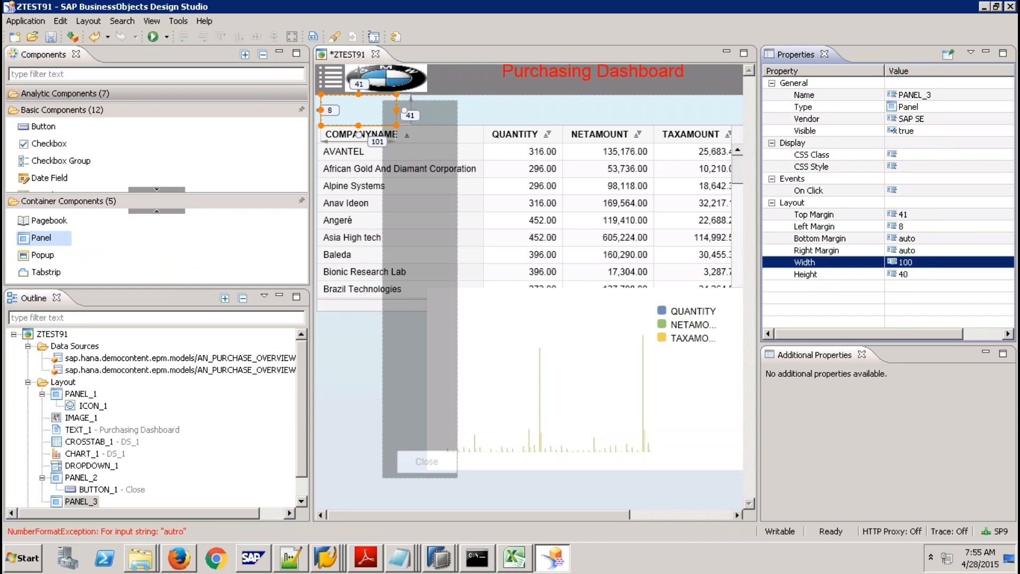
pyautogui.click(913, 262)
pyautogui.write('autpo')
pyautogui.press('BackSpace')
pyautogui.press('BackSpace')
pyautogui.write('o')
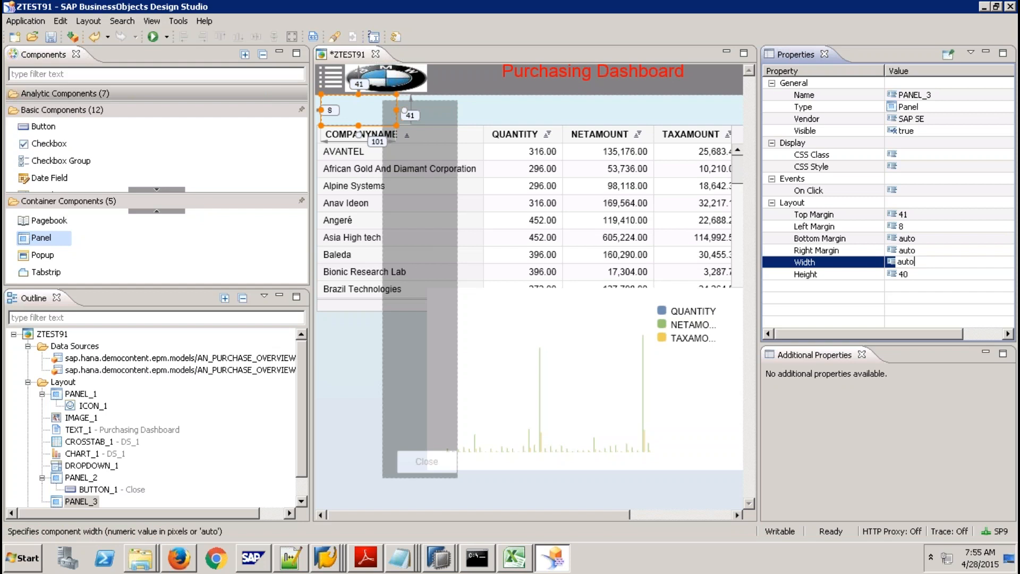
pyautogui.press('Return')
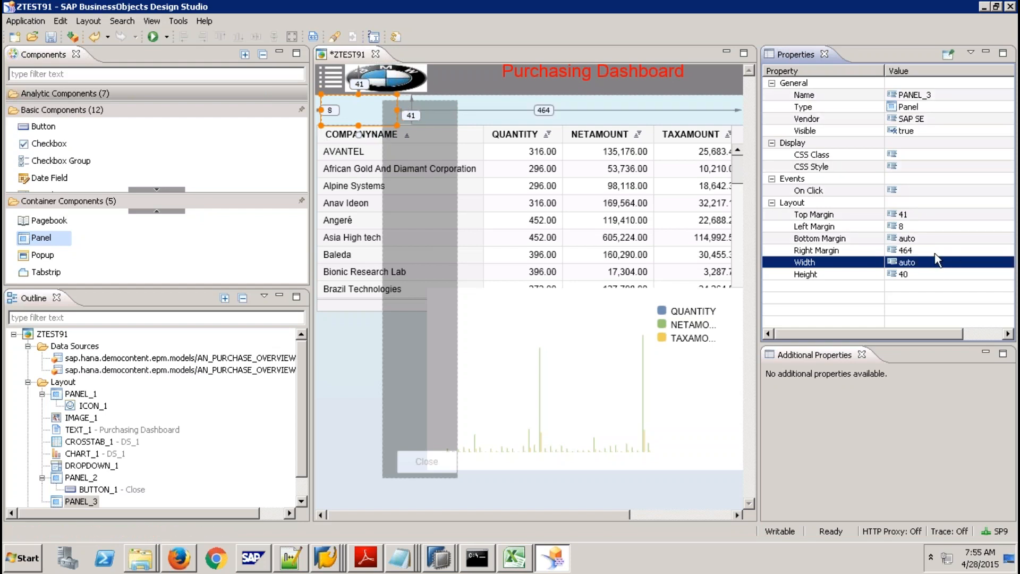
pyautogui.click(935, 250)
pyautogui.write('0')
pyautogui.press('Return')
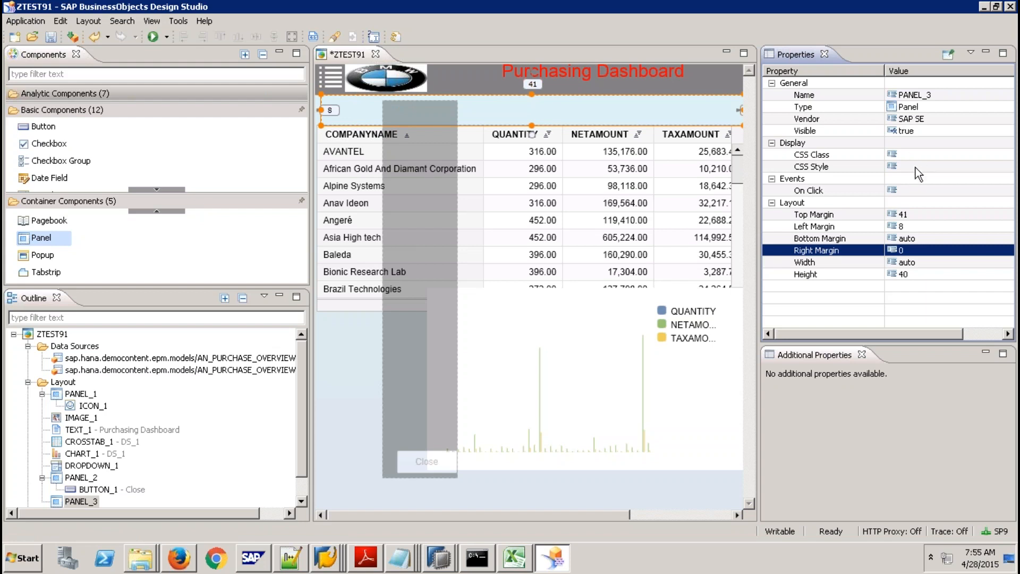
# Give PANEL_3 the MyPanel CSS class for its yellow styling.
pyautogui.click(914, 155)
pyautogui.write('MyPanel')
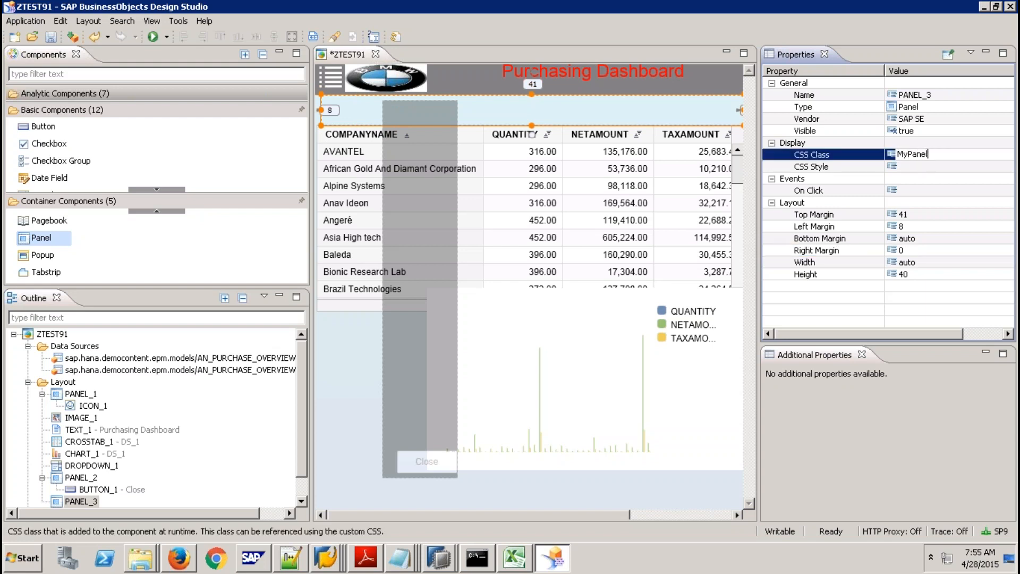
pyautogui.press('Return')
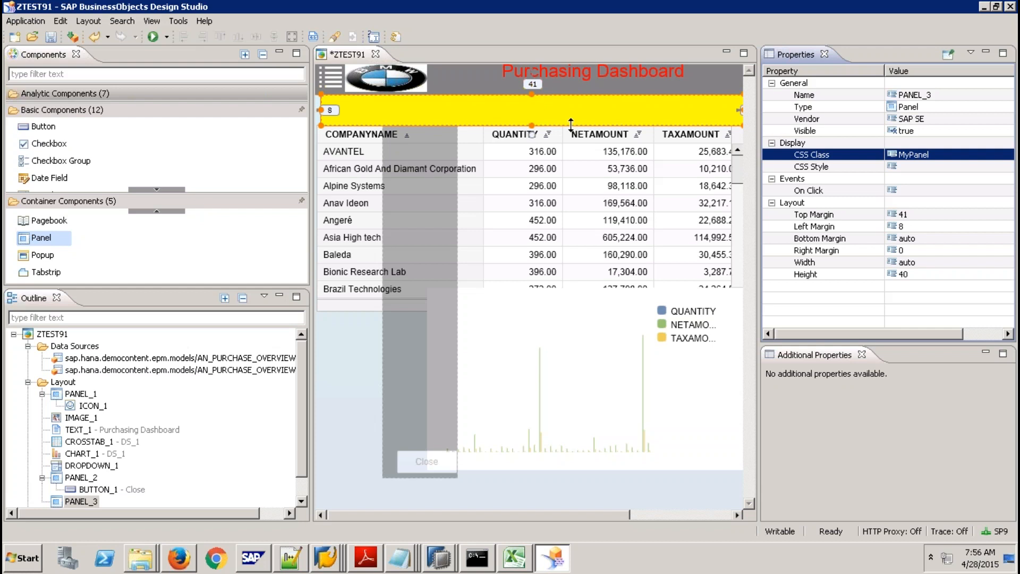
pyautogui.click(161, 93)
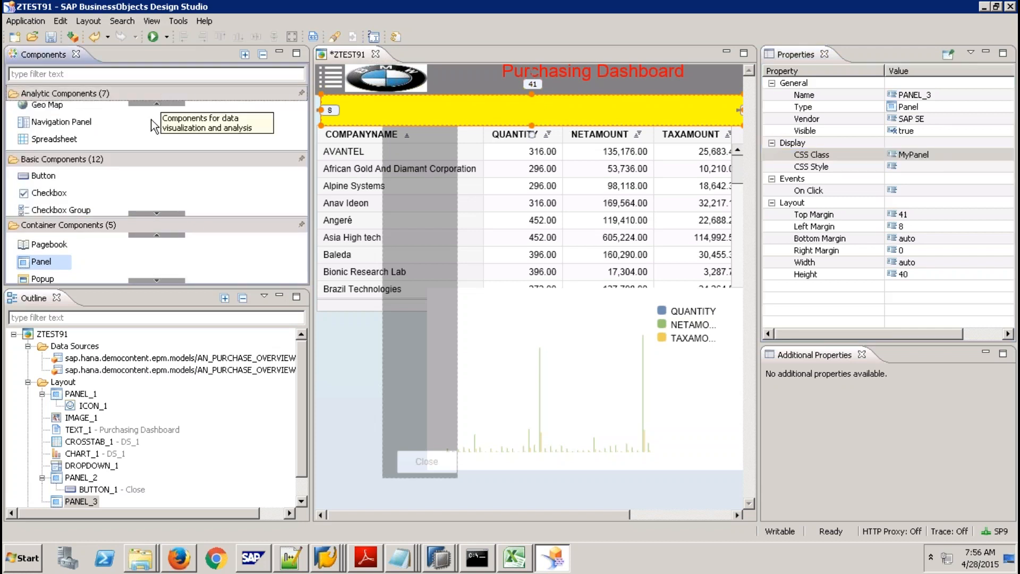
pyautogui.click(160, 103)
pyautogui.click(160, 103)
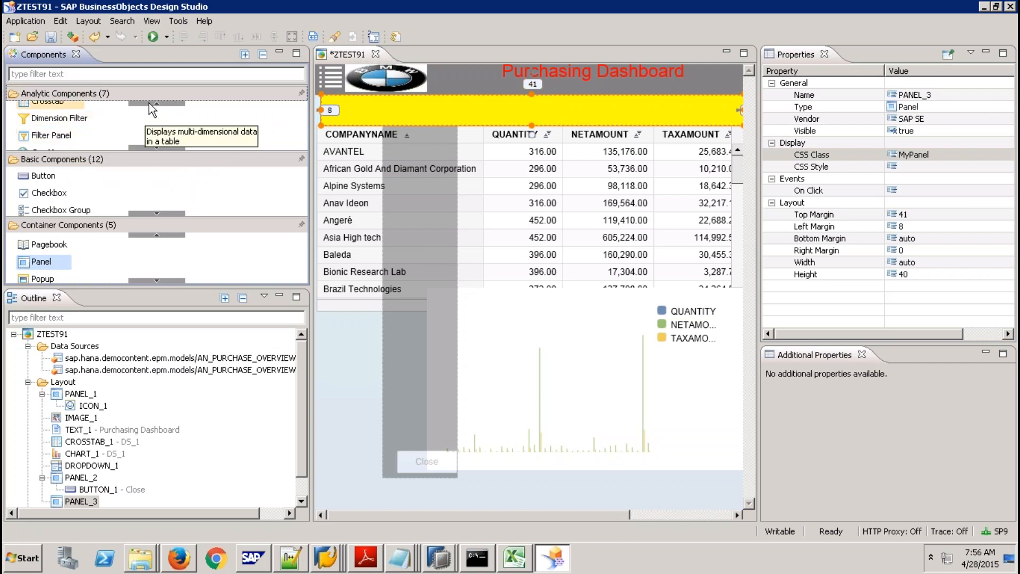
pyautogui.click(149, 102)
pyautogui.click(148, 102)
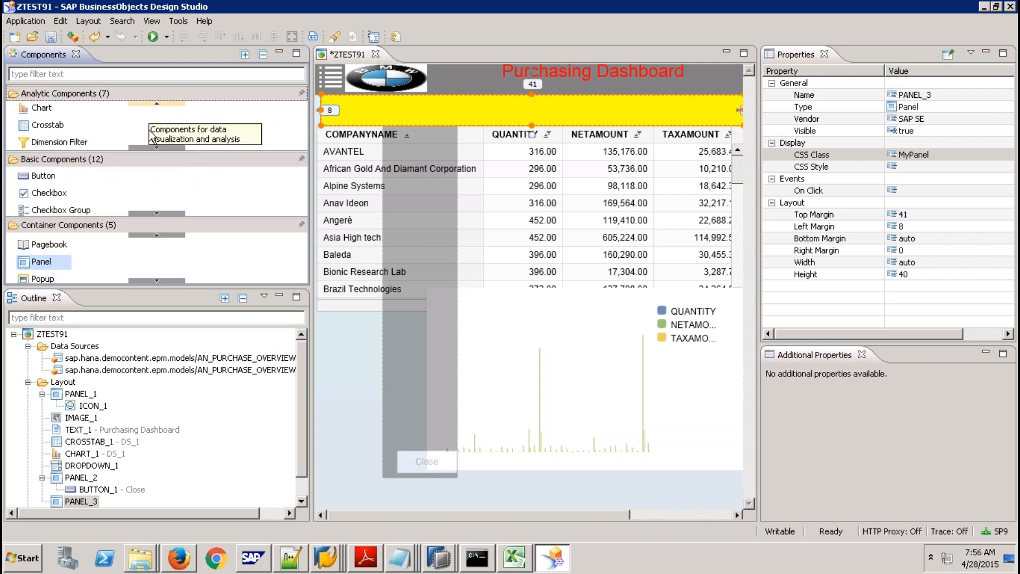
pyautogui.moveTo(106, 142); pyautogui.dragTo(377, 119)
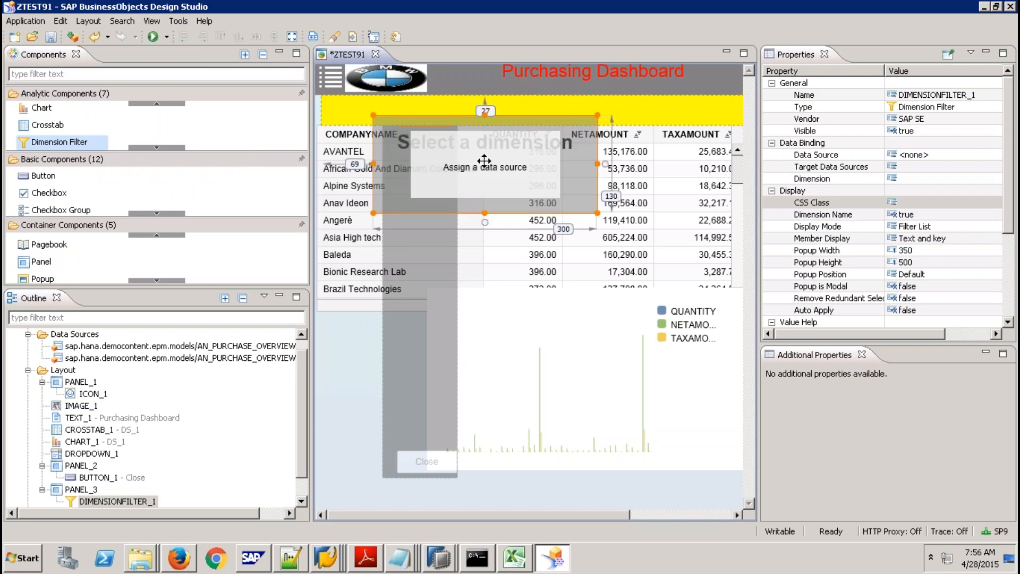
pyautogui.press('Delete')
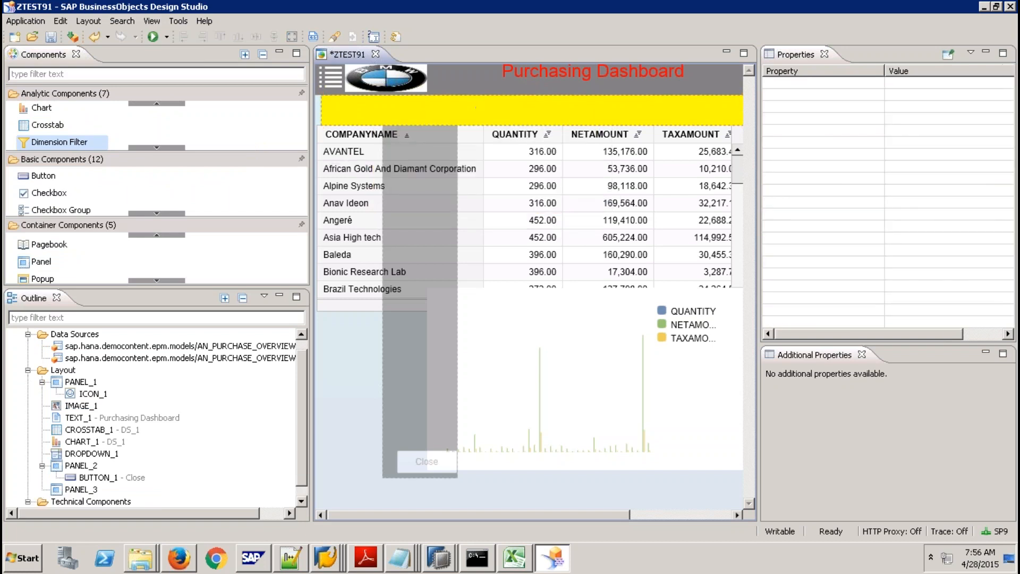
pyautogui.click(152, 108)
pyautogui.click(152, 148)
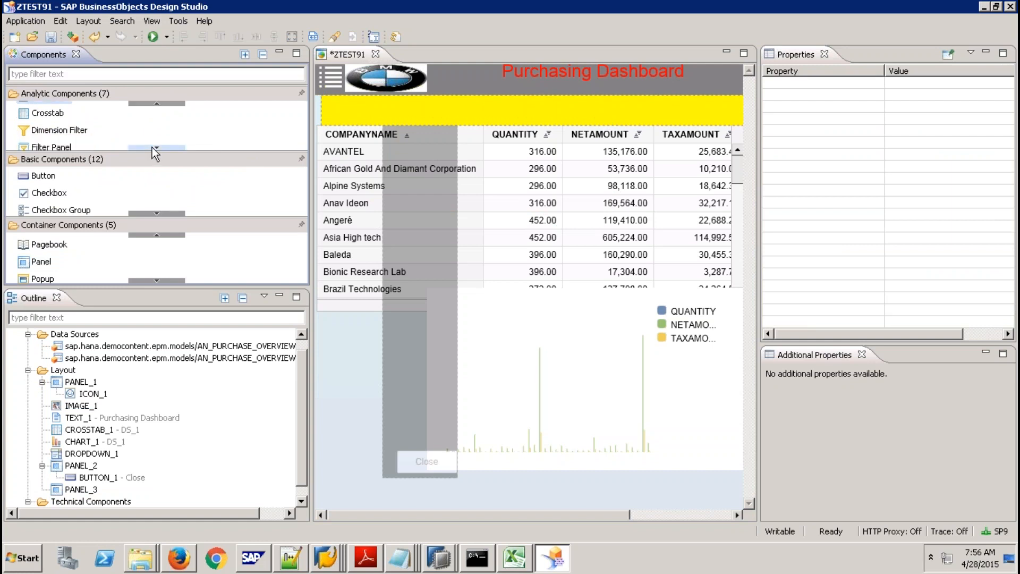
pyautogui.click(152, 148)
pyautogui.click(152, 148)
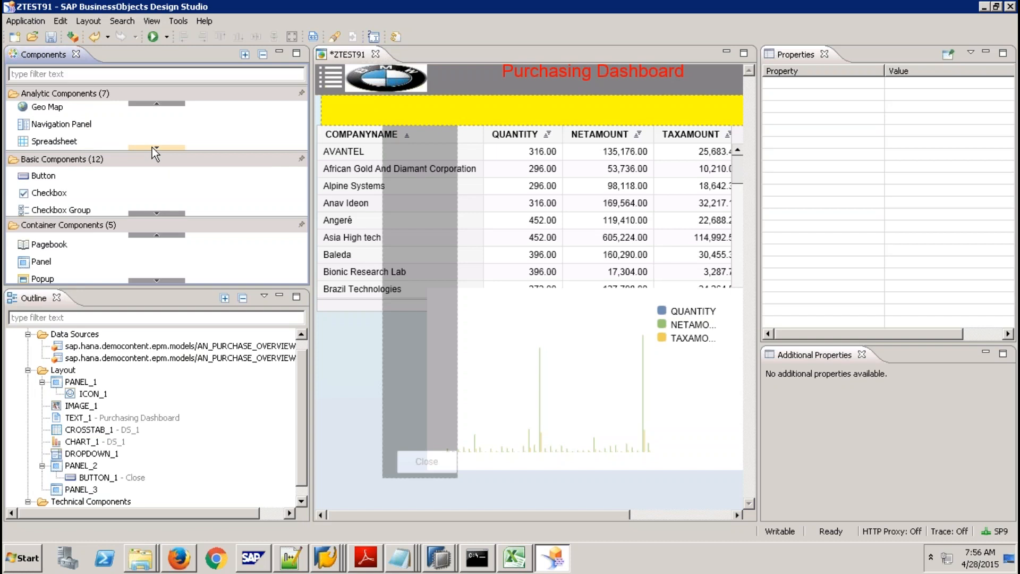
pyautogui.click(457, 105)
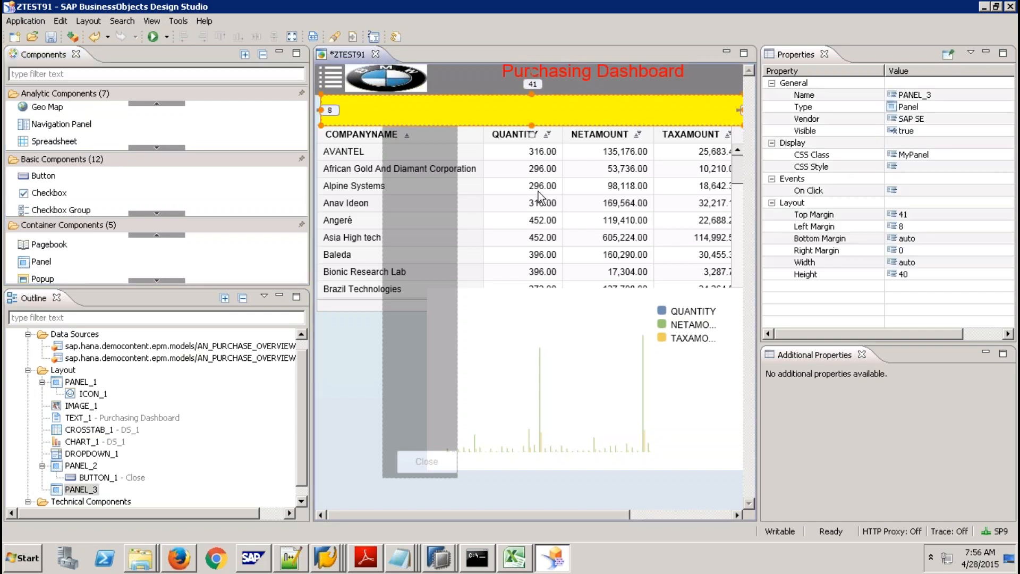
pyautogui.click(537, 198)
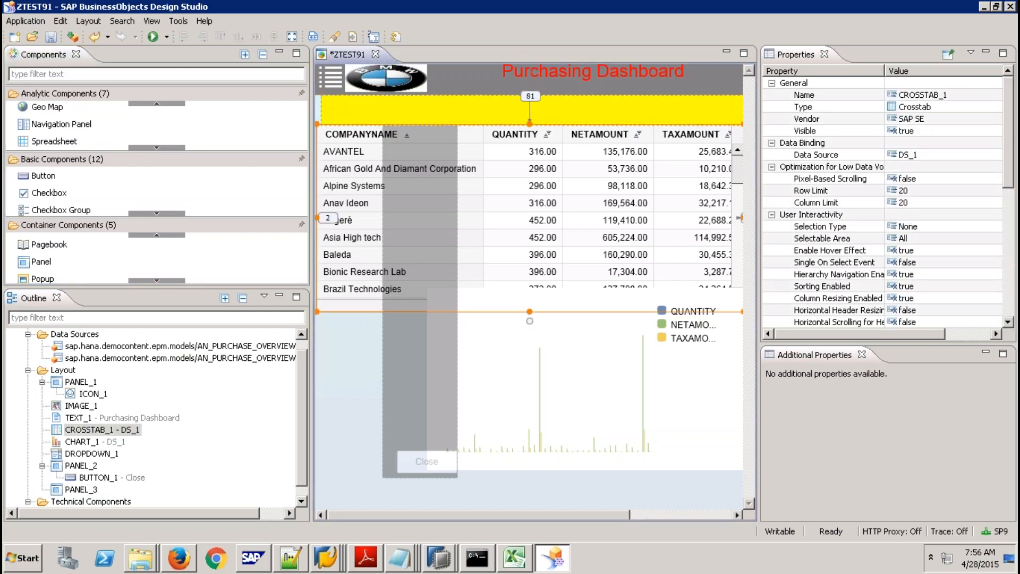
pyautogui.click(1012, 274)
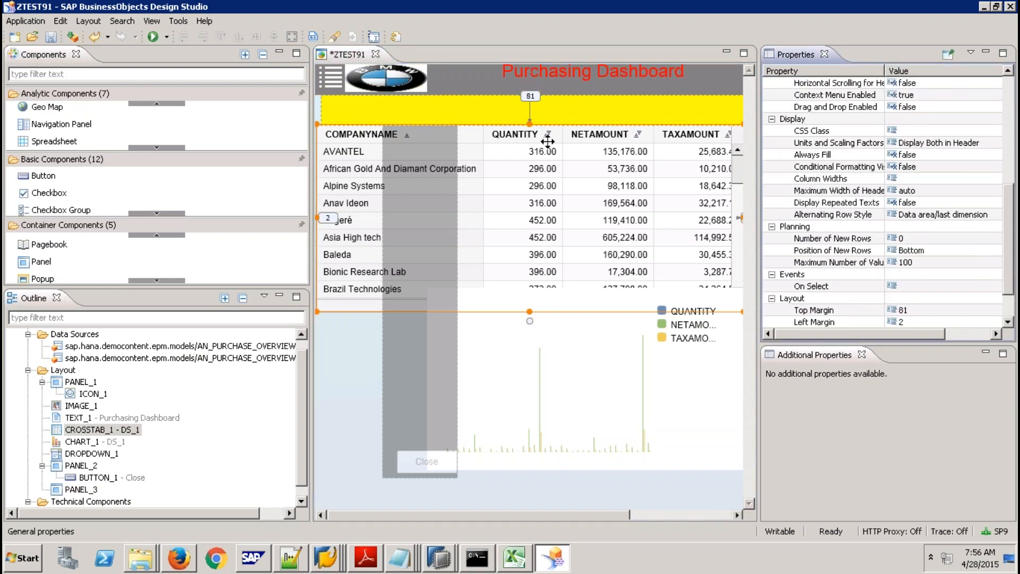
pyautogui.click(508, 113)
# Undo the dimension filter, PANEL_3 changes and crosstab moves, returning CROSSTAB_1 to top margin 41.
pyautogui.hotkey('ctrl', 'v')
pyautogui.hotkey('ctrl', 'z')
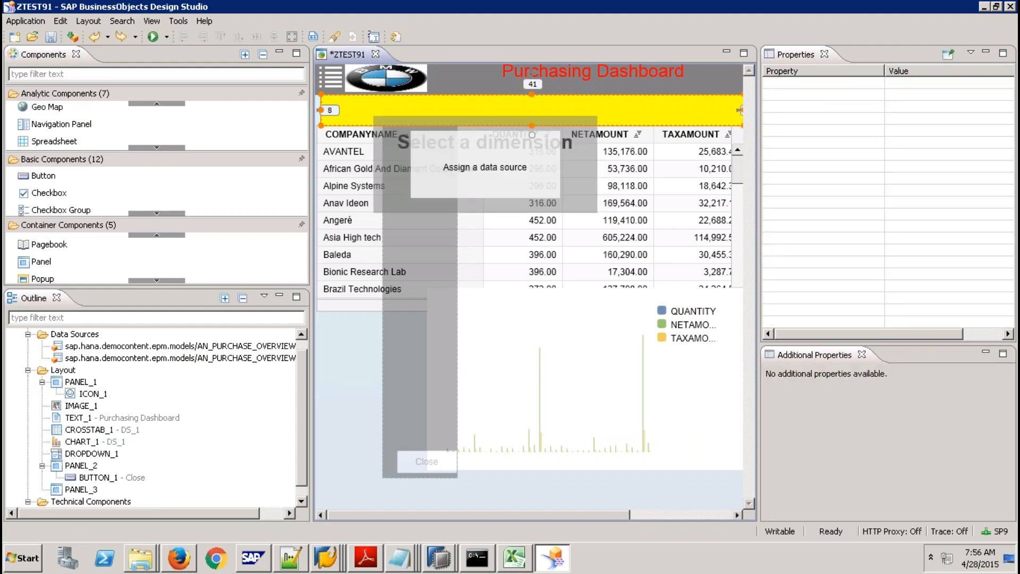
pyautogui.hotkey('ctrl', 'z')
pyautogui.hotkey('ctrl', 'z')
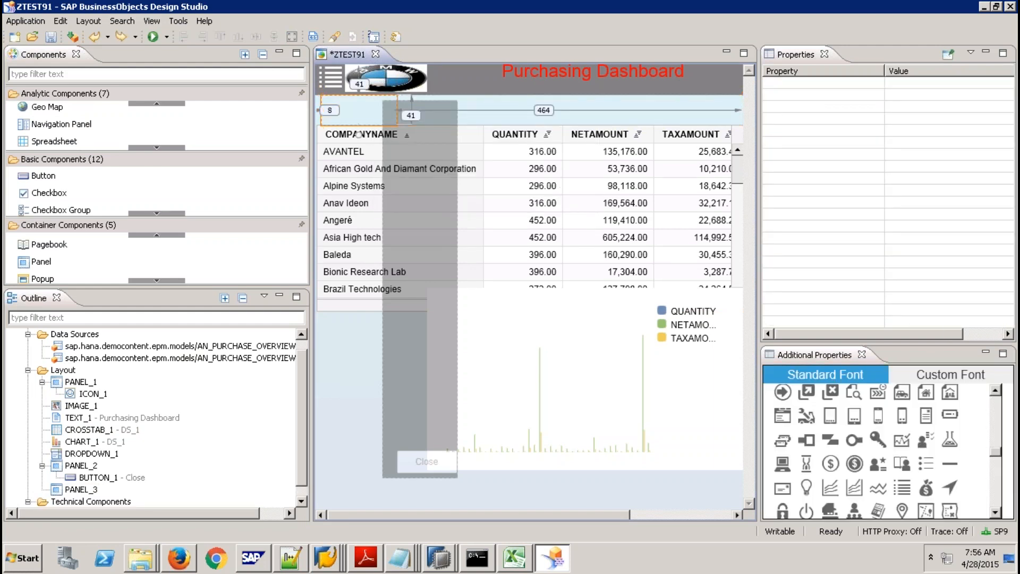
pyautogui.hotkey('ctrl', 'z')
pyautogui.hotkey('ctrl', 'z')
pyautogui.hotkey('ctrl', 'z')
pyautogui.hotkey('ctrl', 'z')
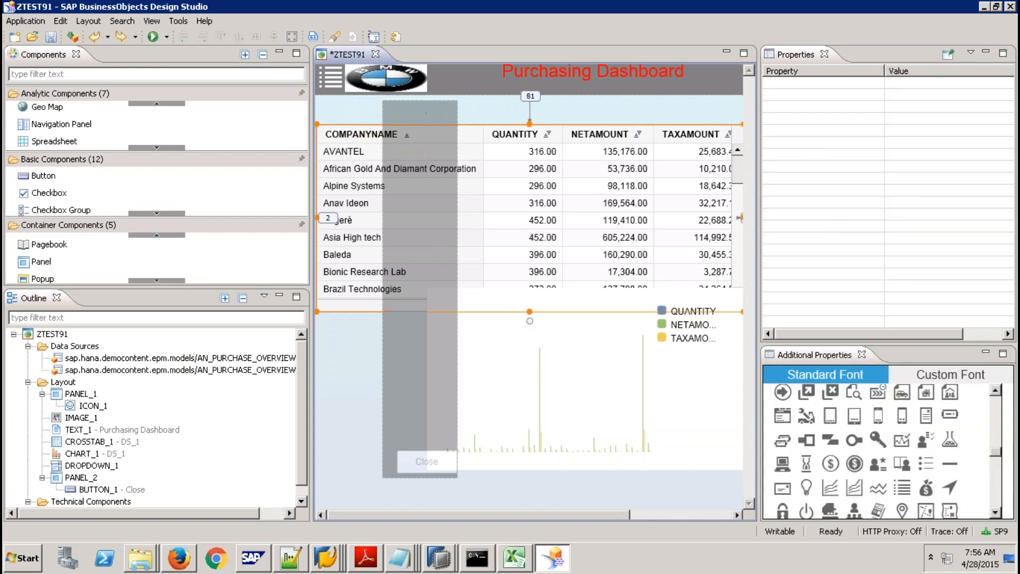
pyautogui.hotkey('ctrl', 'z')
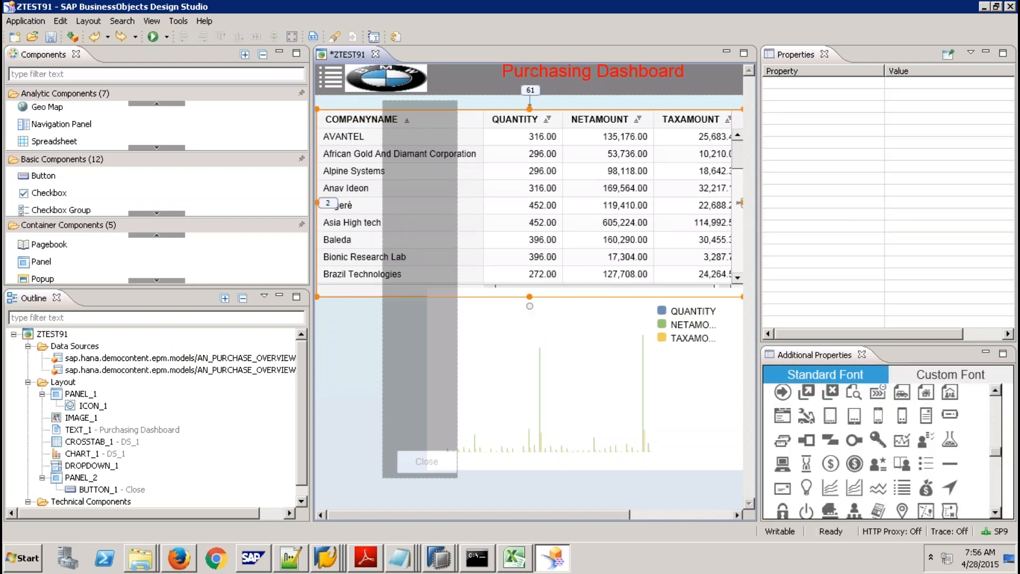
pyautogui.hotkey('ctrl', 'z')
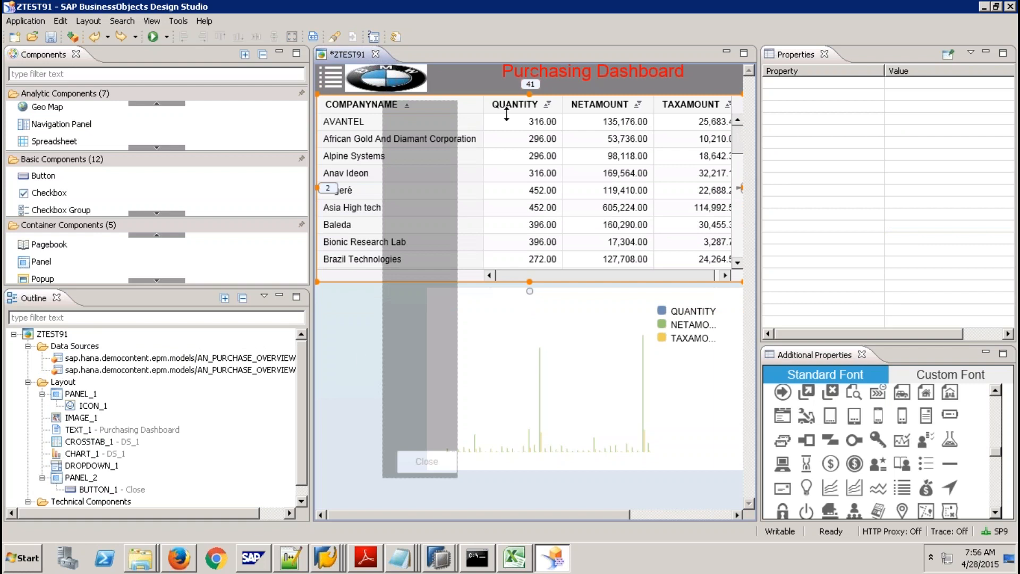
pyautogui.click(411, 361)
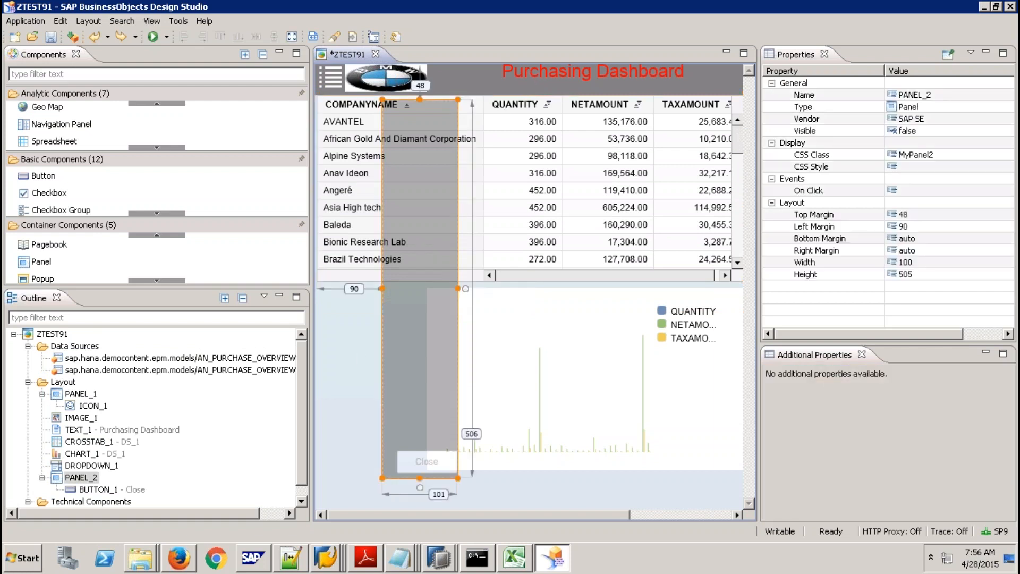
pyautogui.rightClick(80, 478)
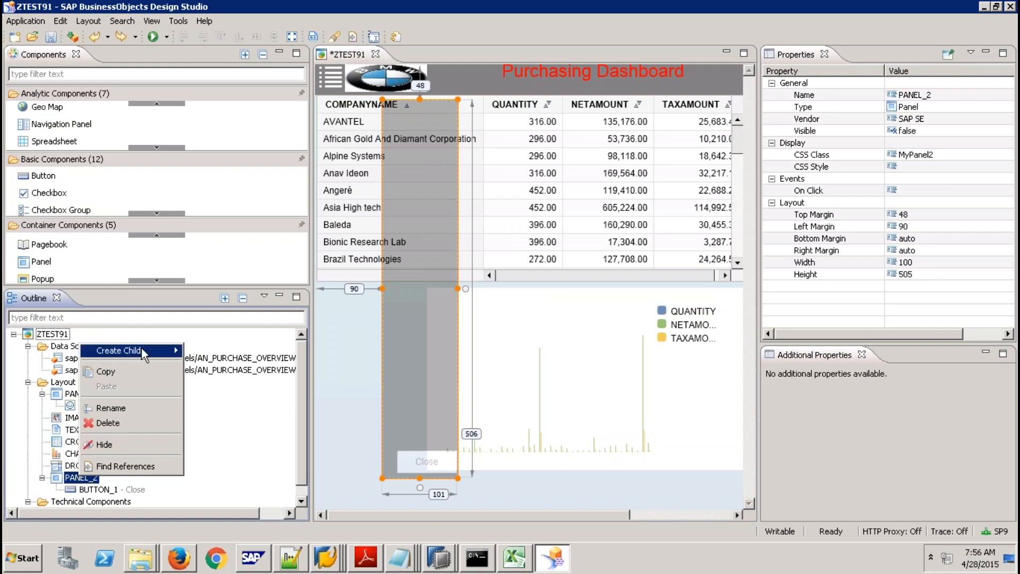
# Create FILTERPANEL_1 inside PANEL_2, resize it to 350 by 434, and bind it to DS_1.
pyautogui.moveTo(141, 349)
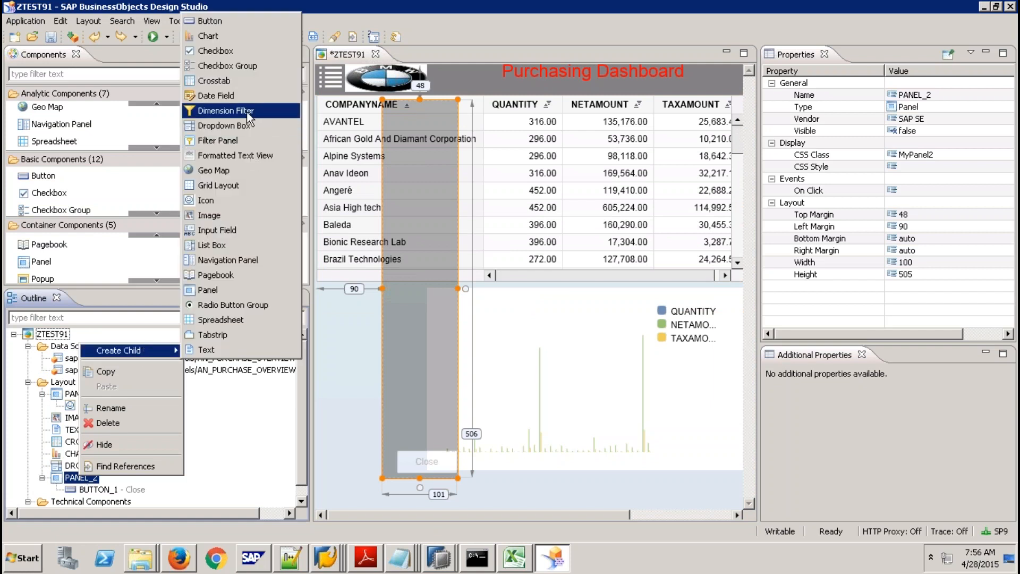
pyautogui.click(242, 142)
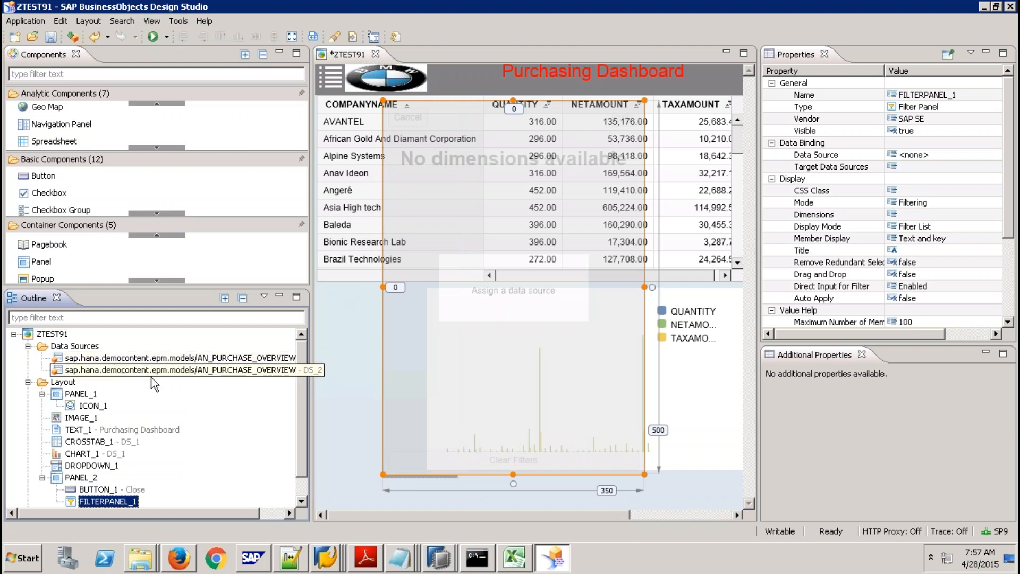
pyautogui.moveTo(512, 473); pyautogui.dragTo(514, 441)
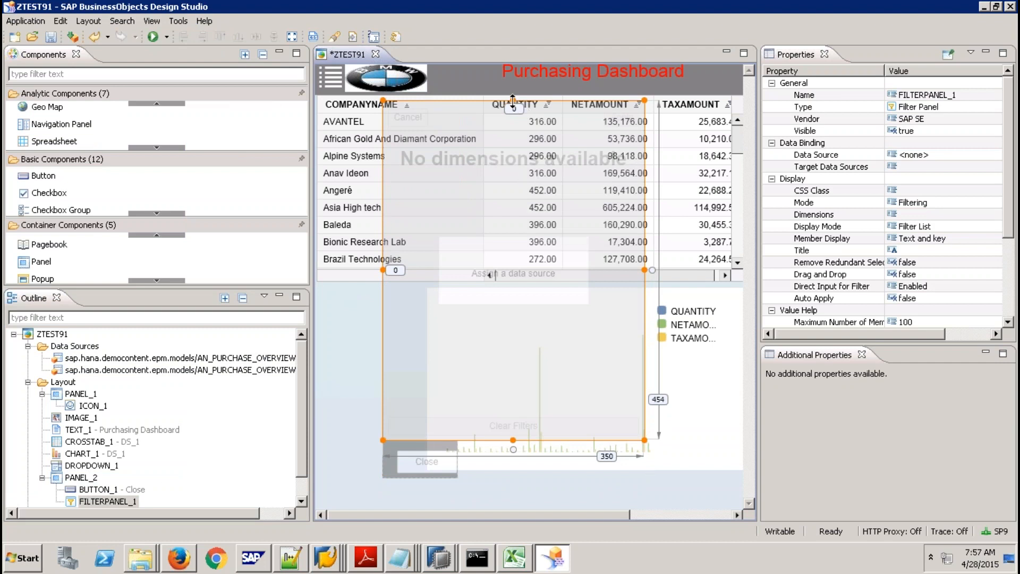
pyautogui.moveTo(513, 101); pyautogui.dragTo(513, 115)
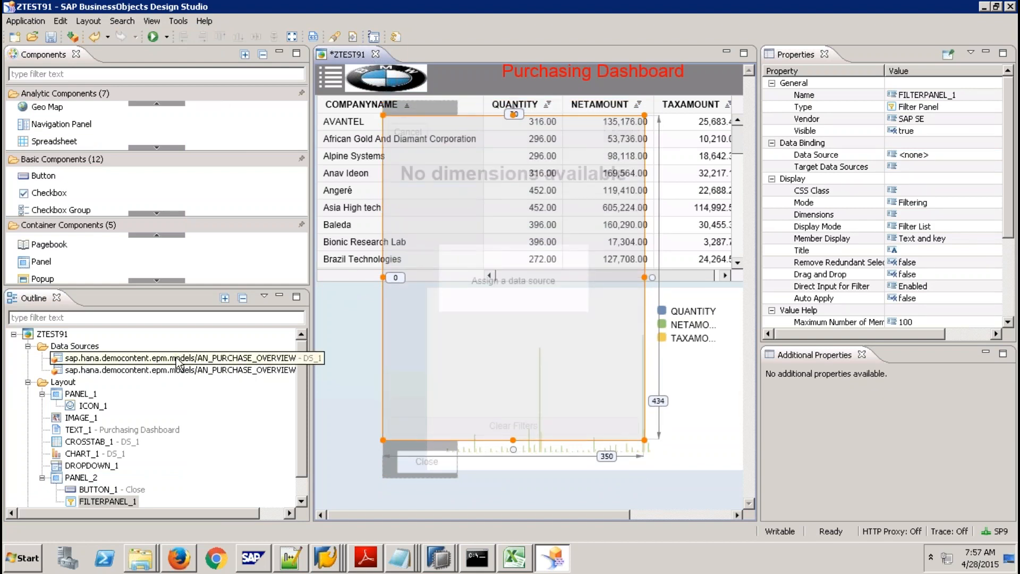
pyautogui.moveTo(176, 359); pyautogui.dragTo(513, 281)
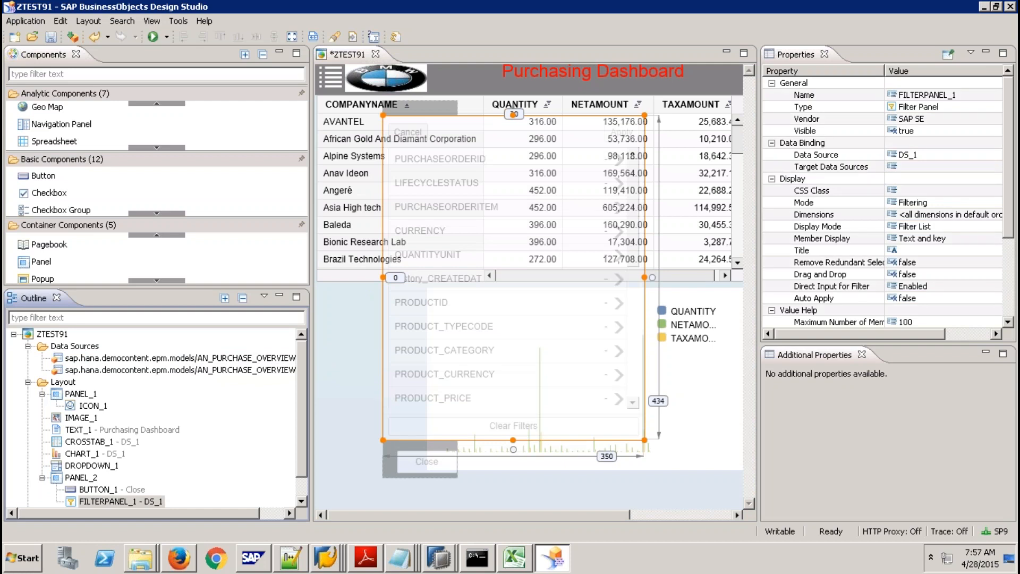
# Remove PURCHASEORDERID through CREATEDAT, PRODUCT_CURRENCY and PRODUCT_PRICE from the filter panel's dimensions.
pyautogui.click(949, 216)
pyautogui.click(993, 214)
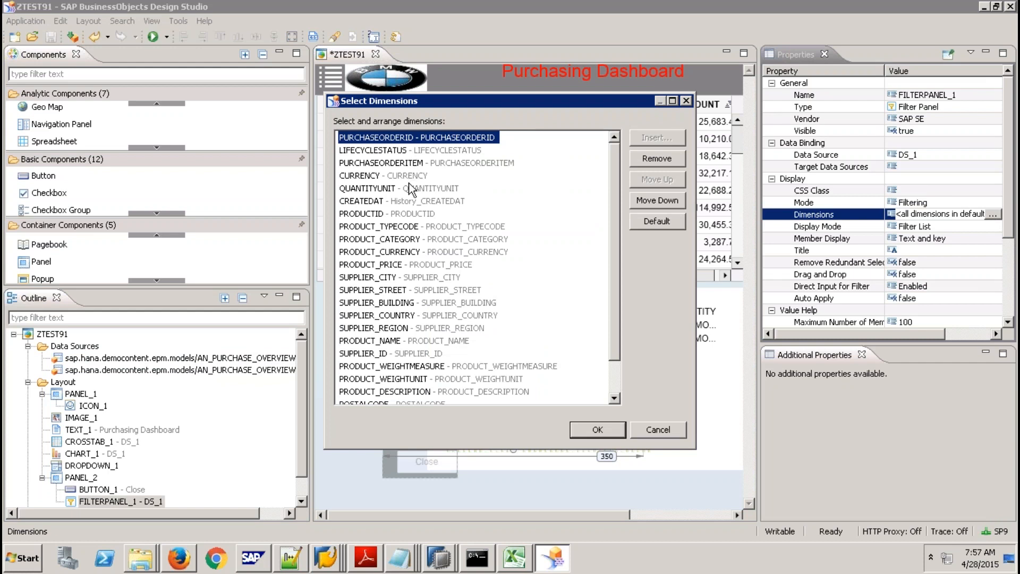
pyautogui.keyDown('shift'); pyautogui.click(408, 205); pyautogui.keyUp('shift')
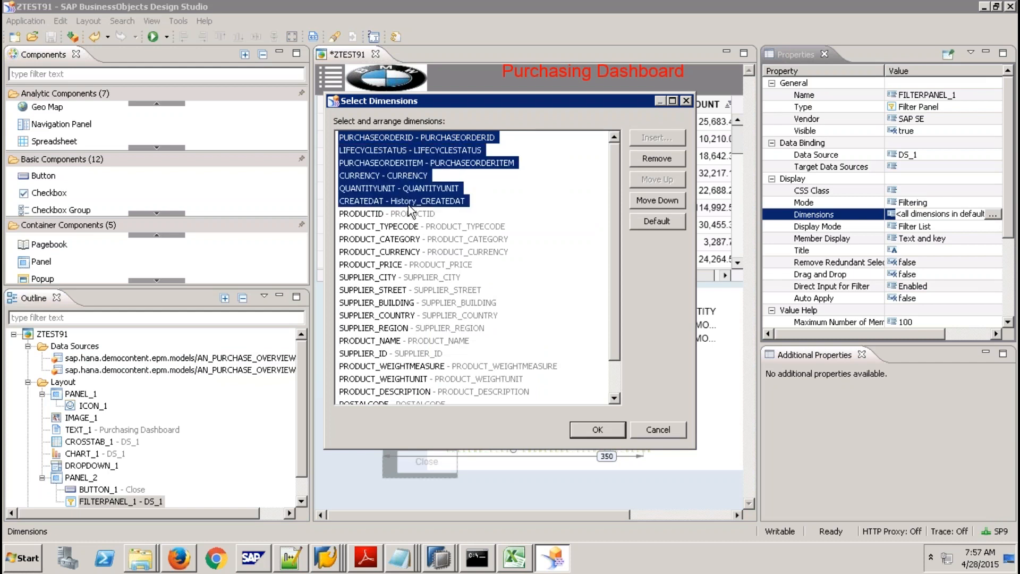
pyautogui.click(657, 159)
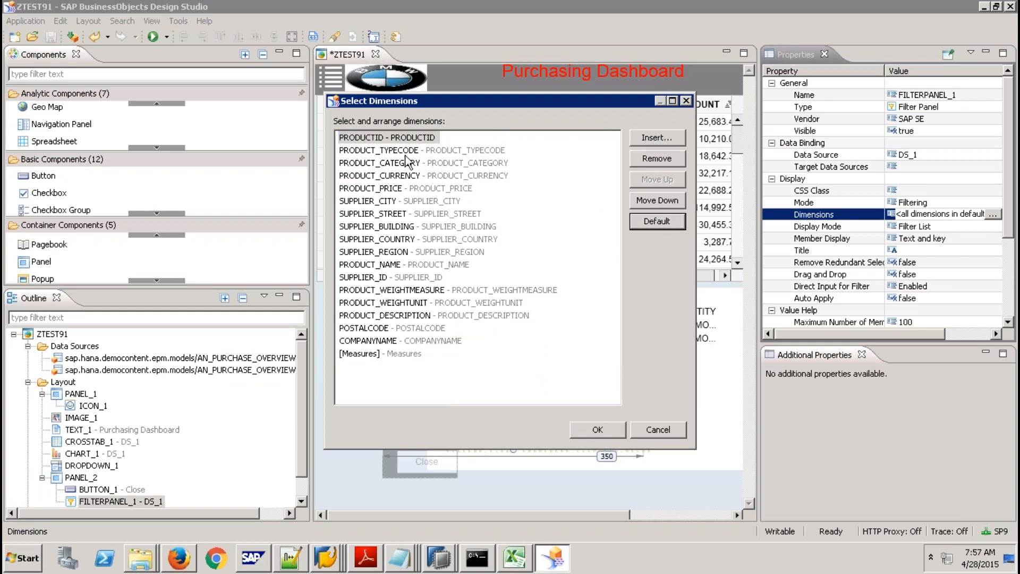
pyautogui.keyDown('shift'); pyautogui.click(403, 186); pyautogui.keyUp('shift')
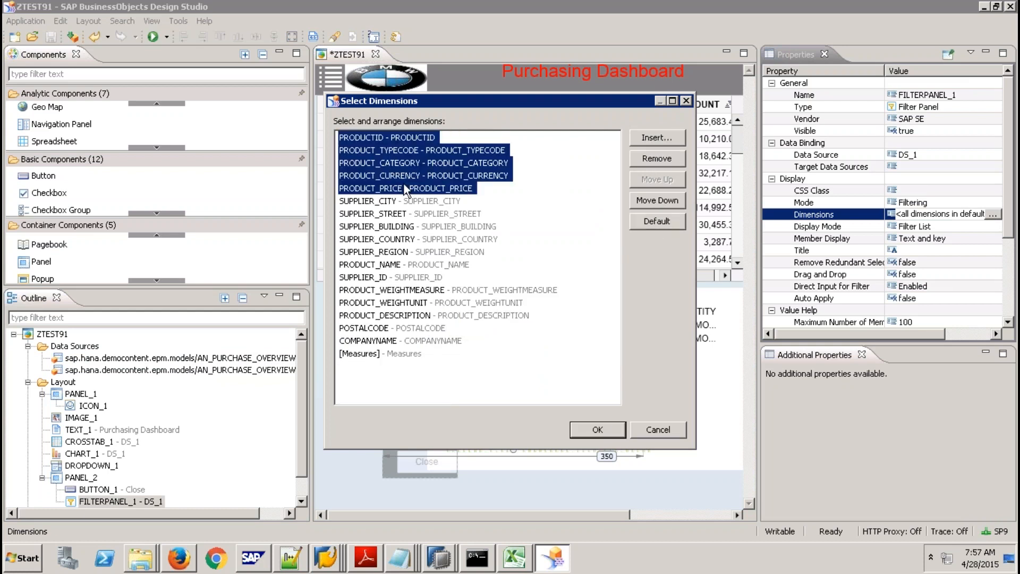
pyautogui.click(413, 191)
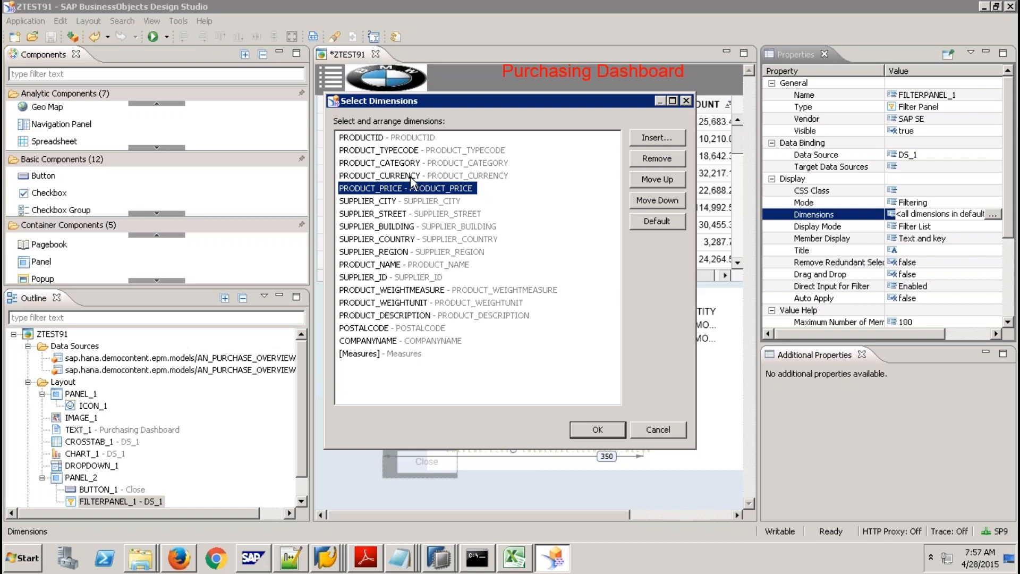
pyautogui.keyDown('shift'); pyautogui.click(415, 176); pyautogui.keyUp('shift')
pyautogui.click(649, 161)
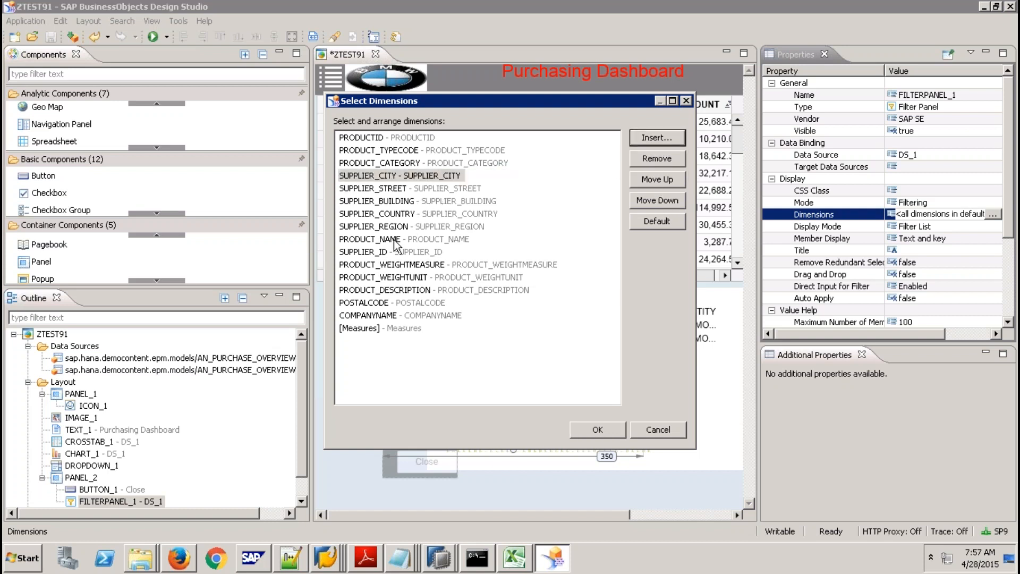
# Also remove PRODUCT_WEIGHTMEASURE through POSTALCODE and [Measures], then confirm the dimension list.
pyautogui.click(396, 265)
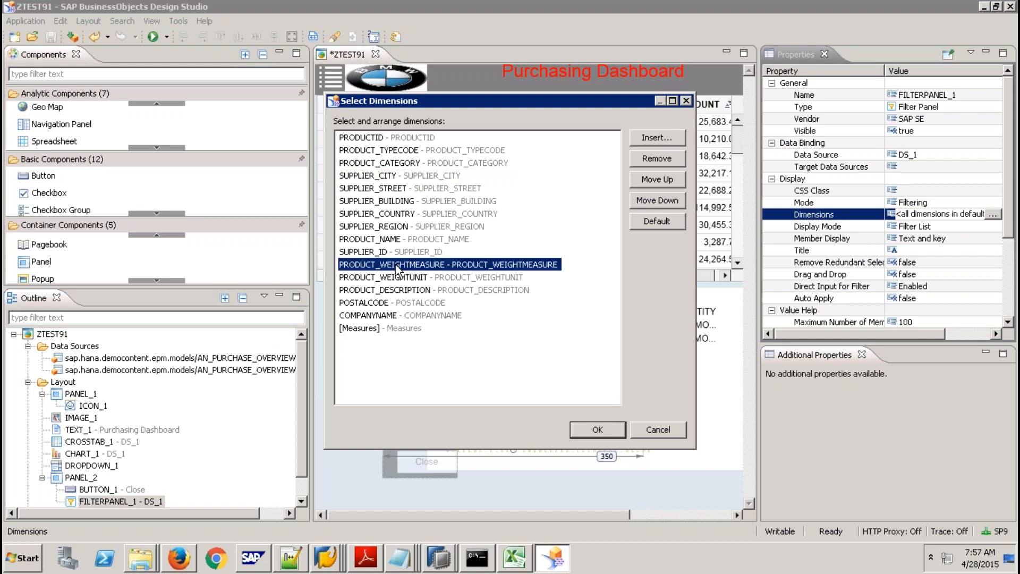
pyautogui.keyDown('shift'); pyautogui.click(412, 303); pyautogui.keyUp('shift')
pyautogui.click(656, 159)
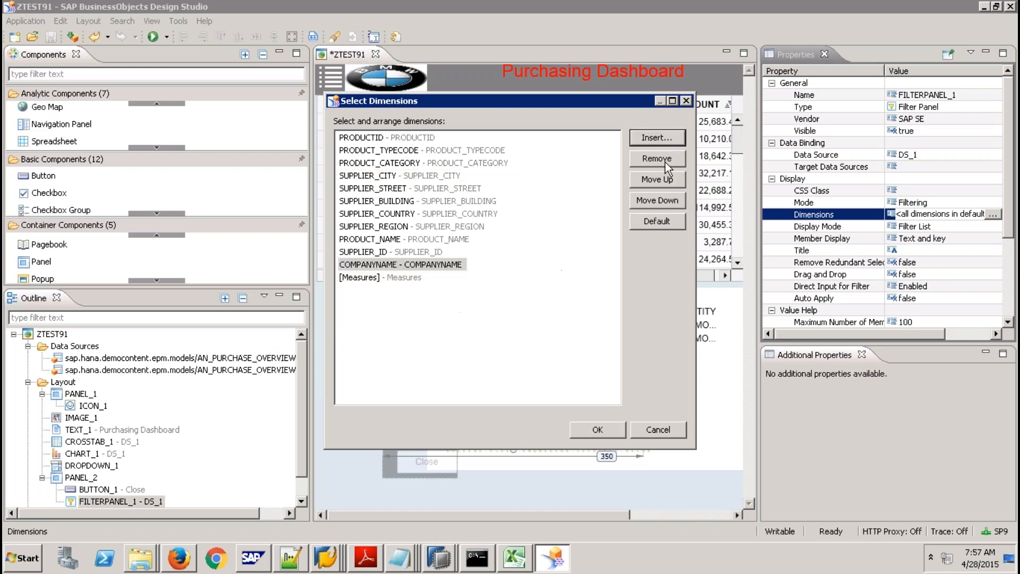
pyautogui.click(411, 278)
pyautogui.click(664, 160)
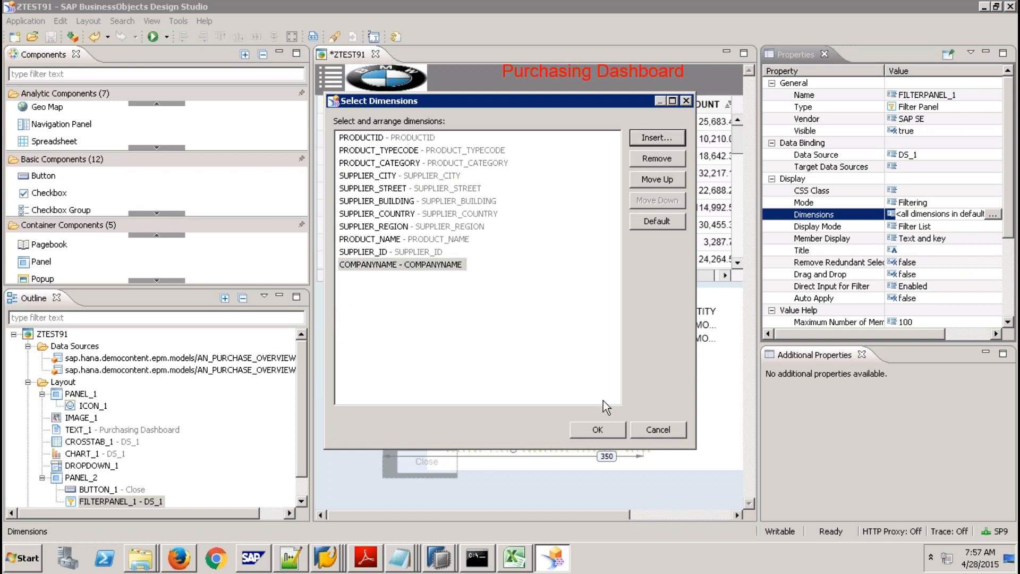
pyautogui.click(600, 428)
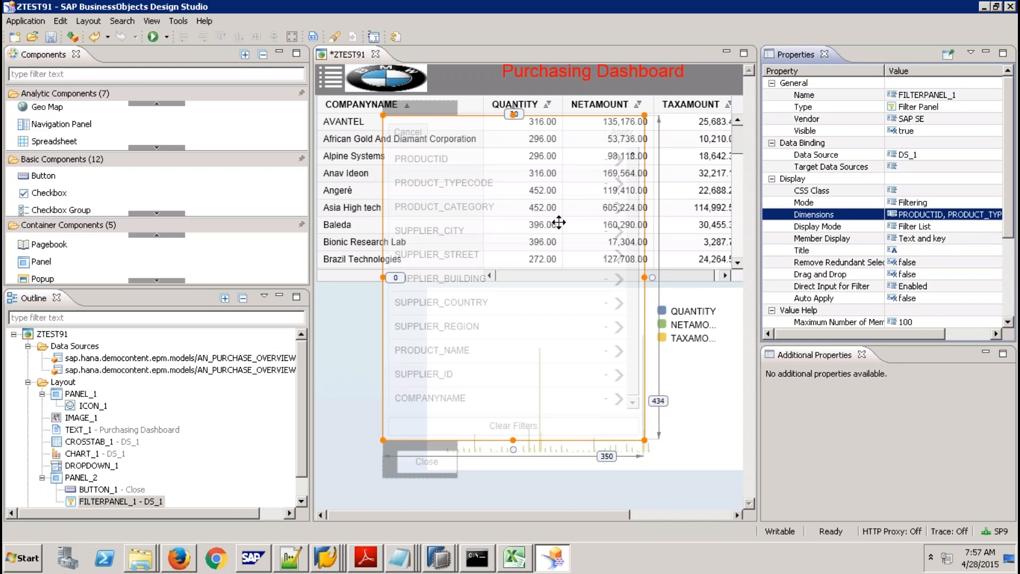
# Set the filter panel Mode to 'Filtering and Navigation' and save the app.
pyautogui.click(986, 202)
pyautogui.click(995, 202)
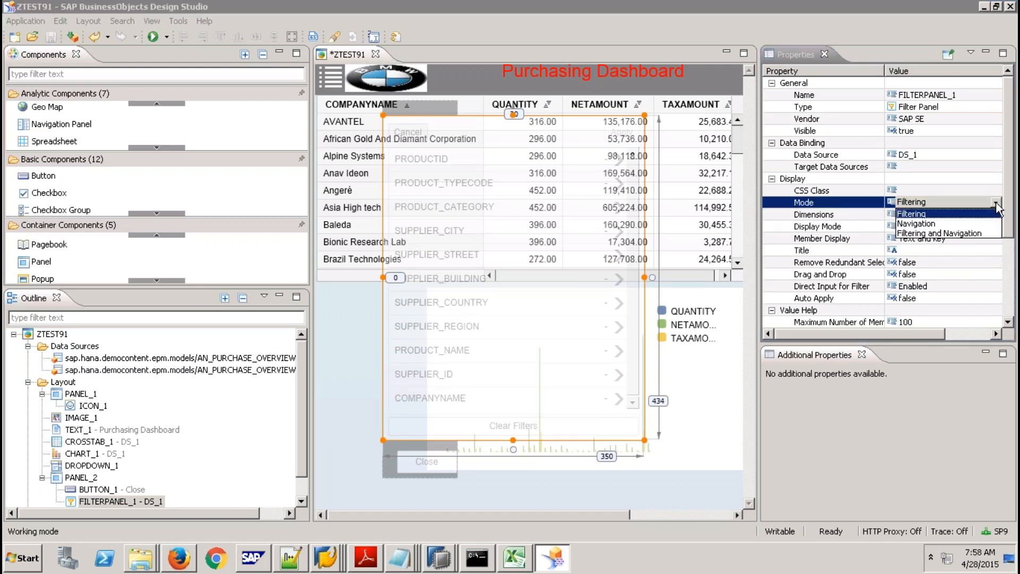
pyautogui.click(939, 233)
pyautogui.click(50, 37)
# Run the app locally and add SUPPLIER_REGION to the table rows from the side panel.
pyautogui.click(156, 37)
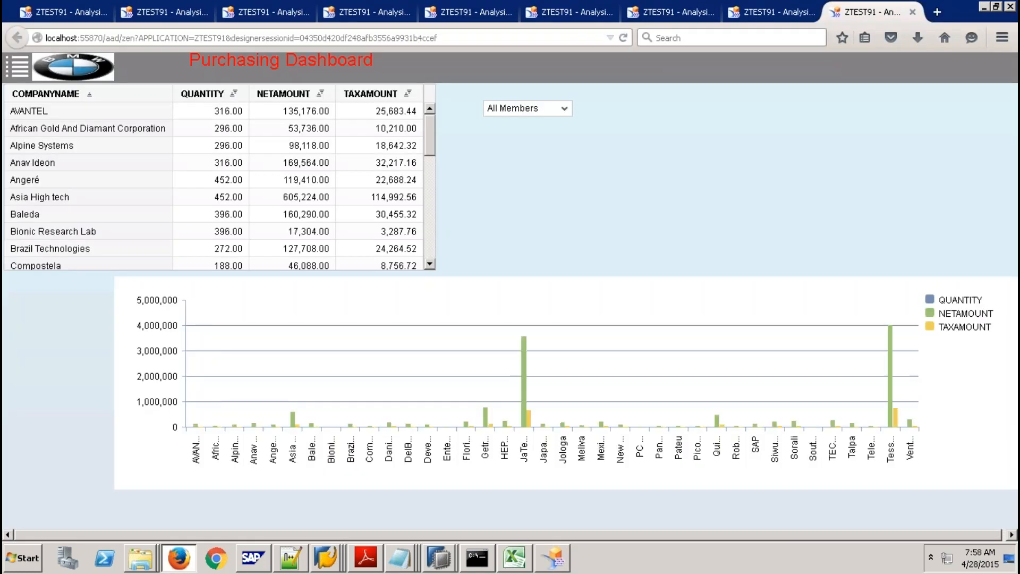
pyautogui.click(17, 67)
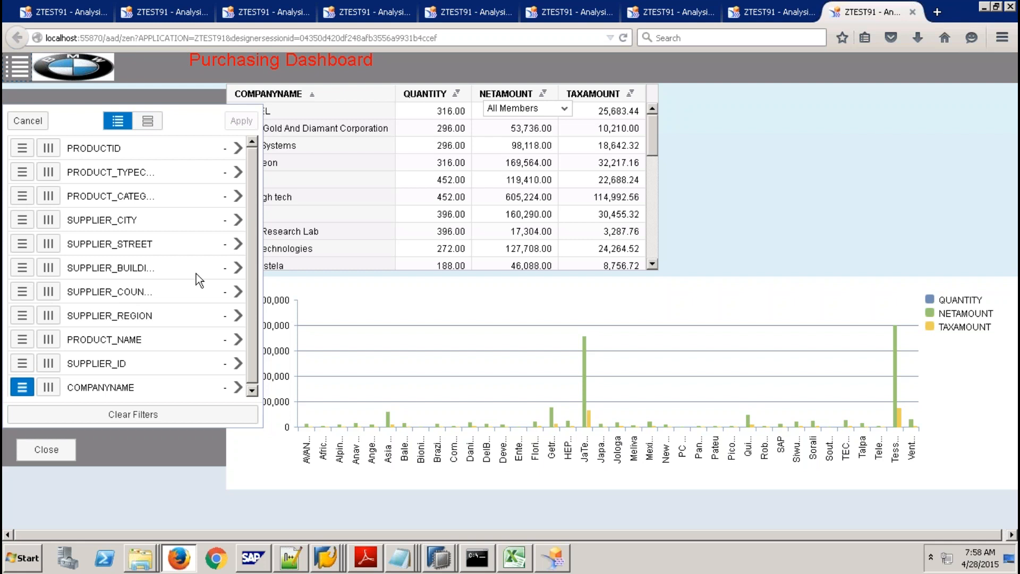
pyautogui.click(46, 449)
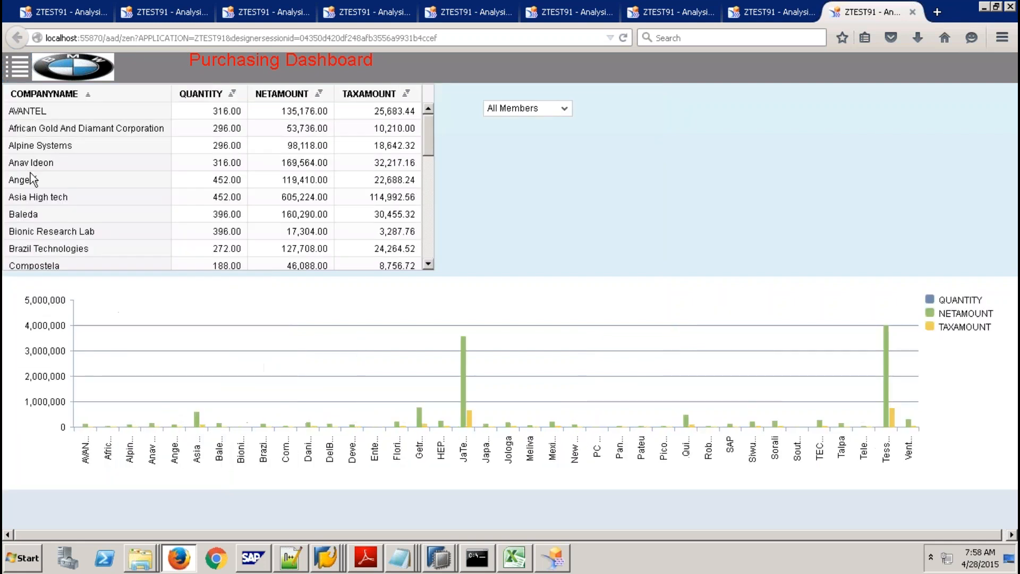
pyautogui.click(17, 66)
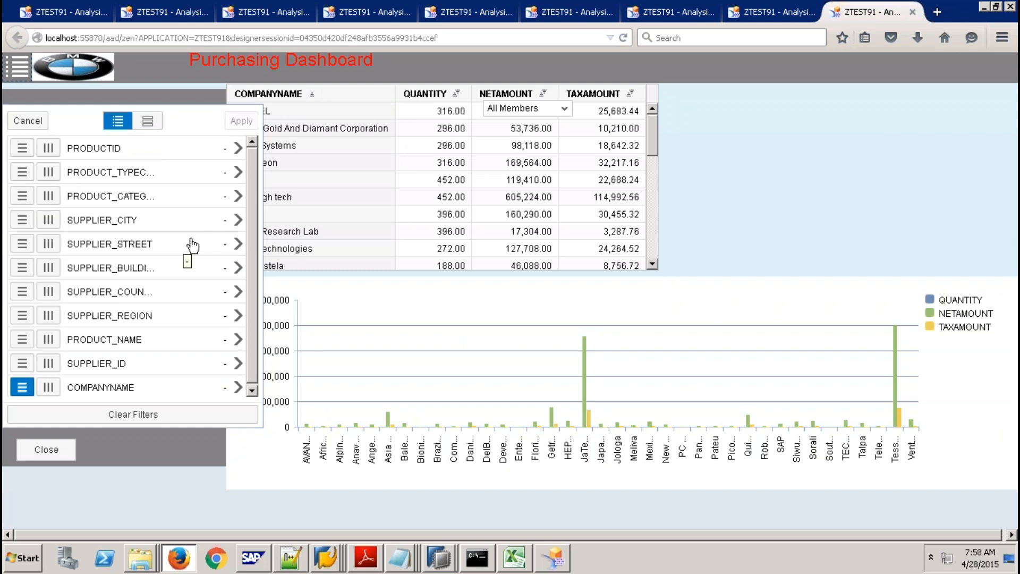
pyautogui.click(22, 317)
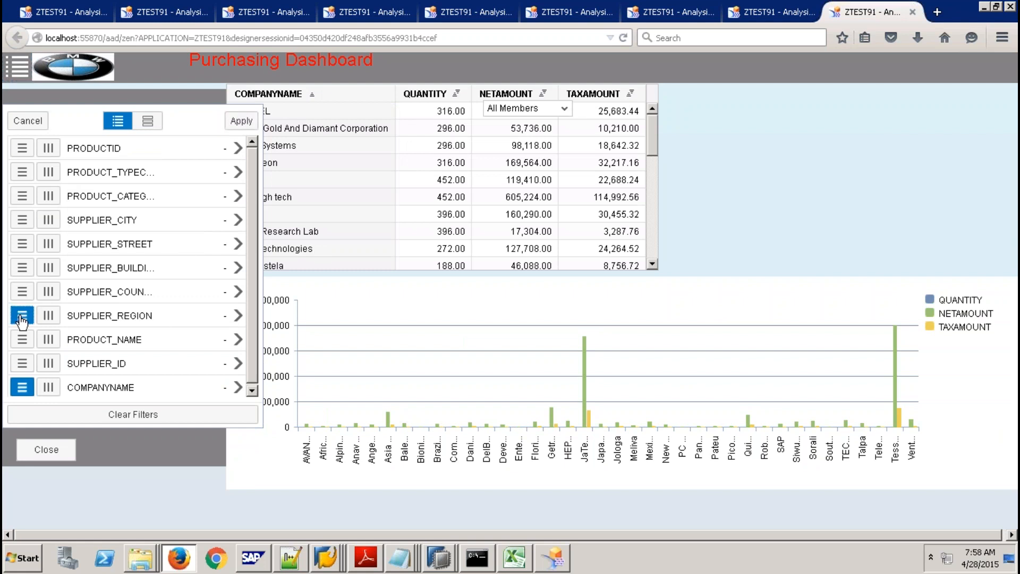
pyautogui.click(242, 121)
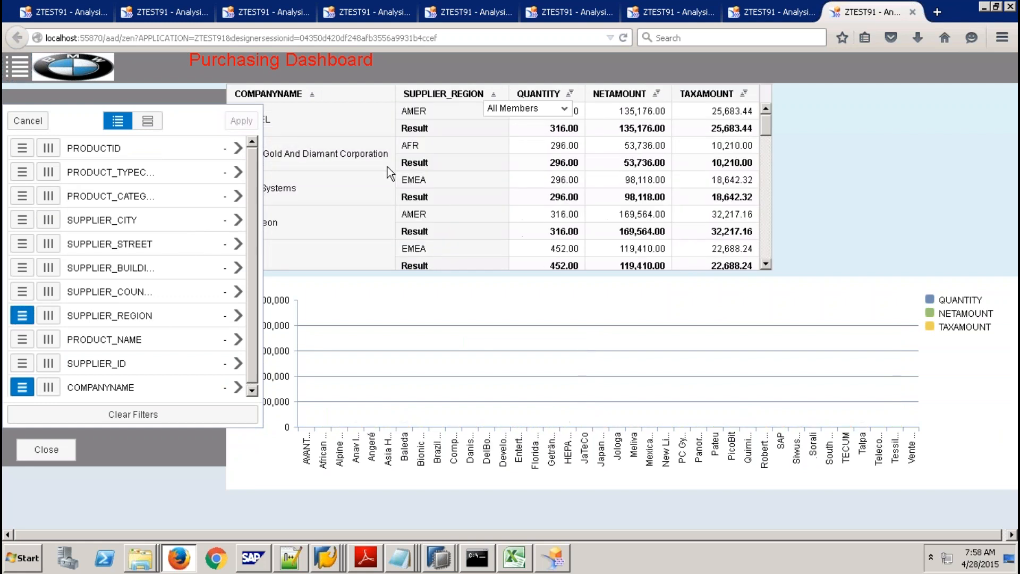
# Remove COMPANYNAME from the rows so the dashboard groups by region only, then close the panel.
pyautogui.click(46, 450)
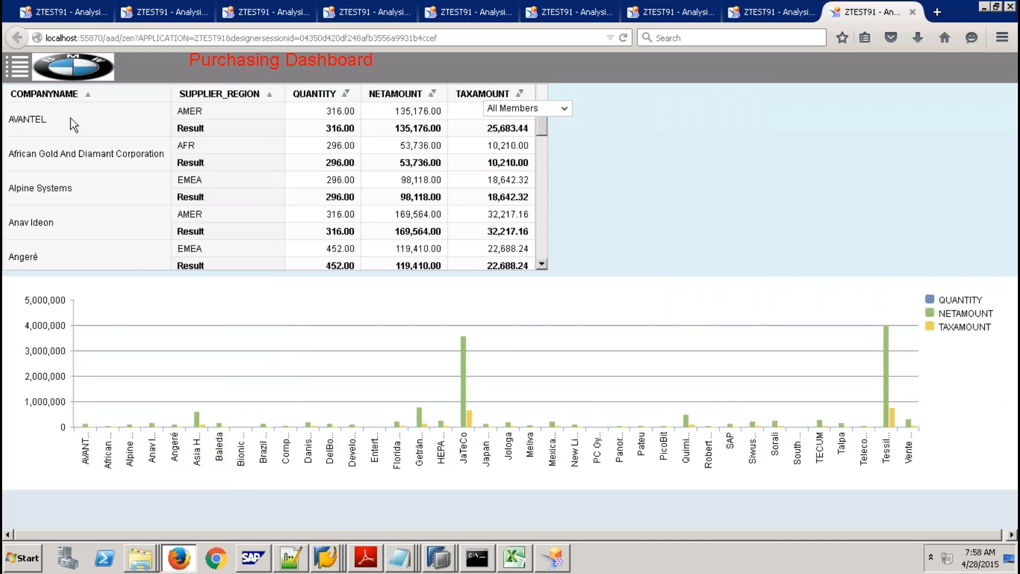
pyautogui.click(17, 67)
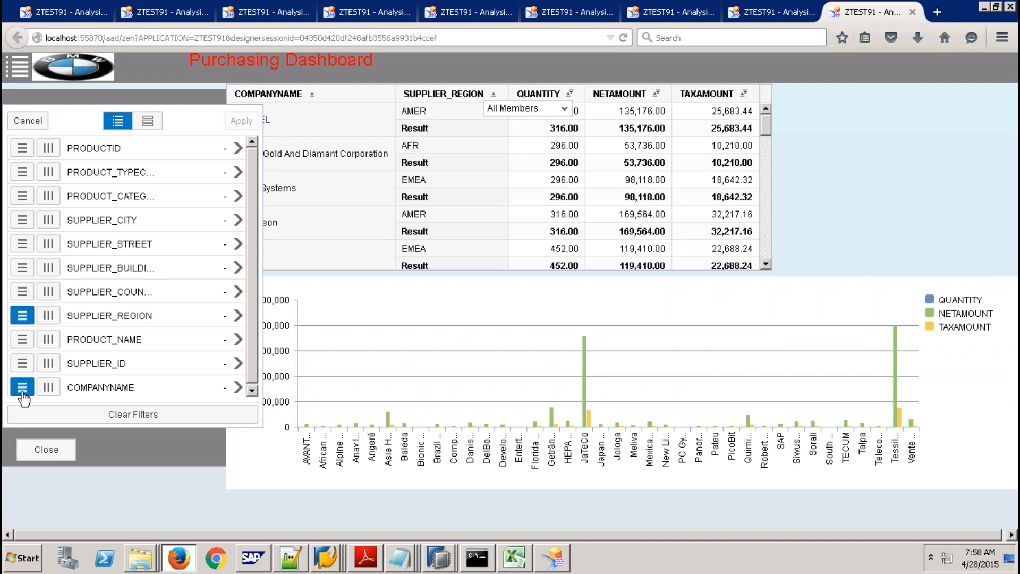
pyautogui.click(21, 387)
pyautogui.click(242, 121)
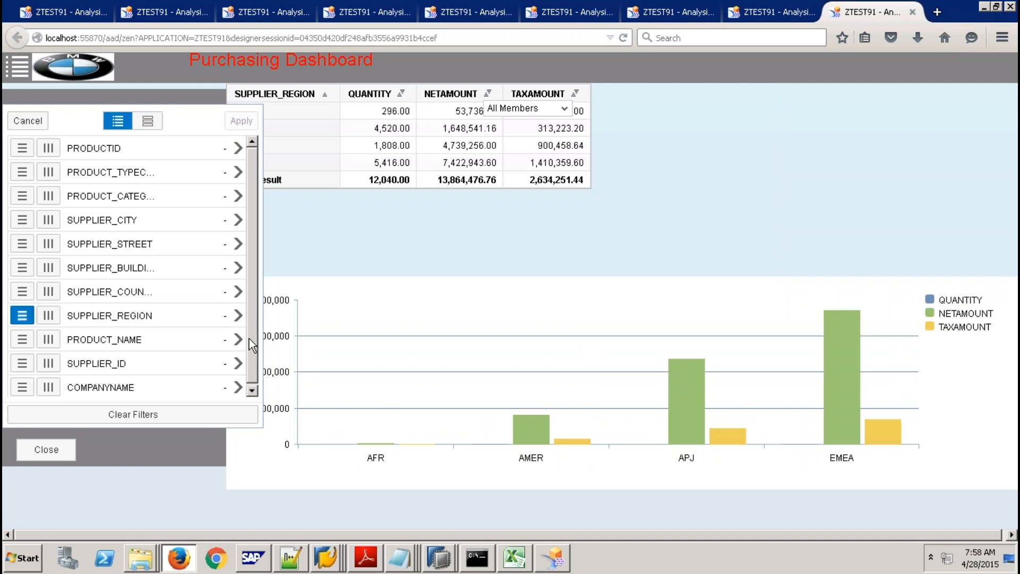
pyautogui.click(51, 450)
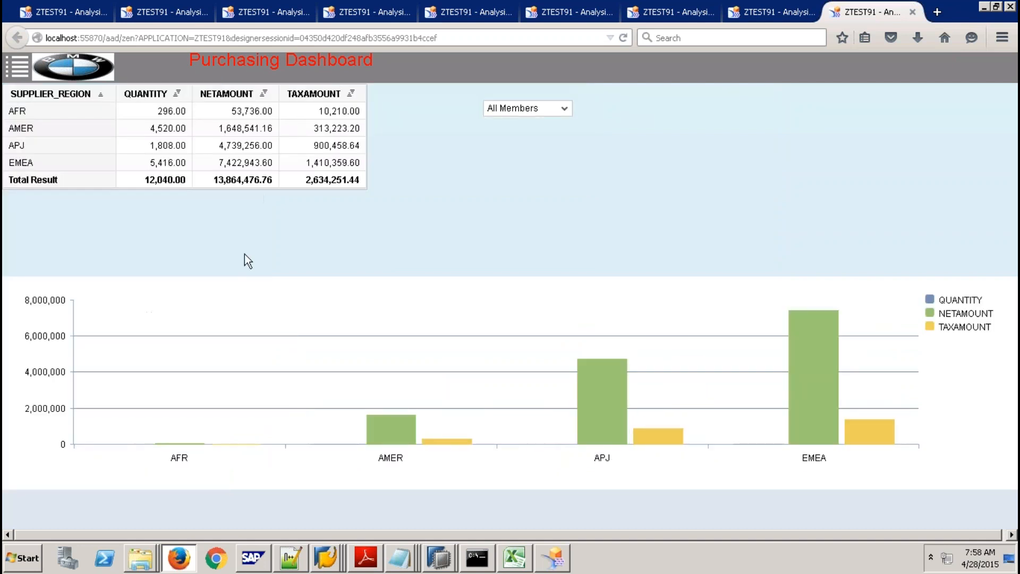
# Filter SUPPLIER_REGION to AMER in the side panel, apply it, and close the panel.
pyautogui.click(19, 69)
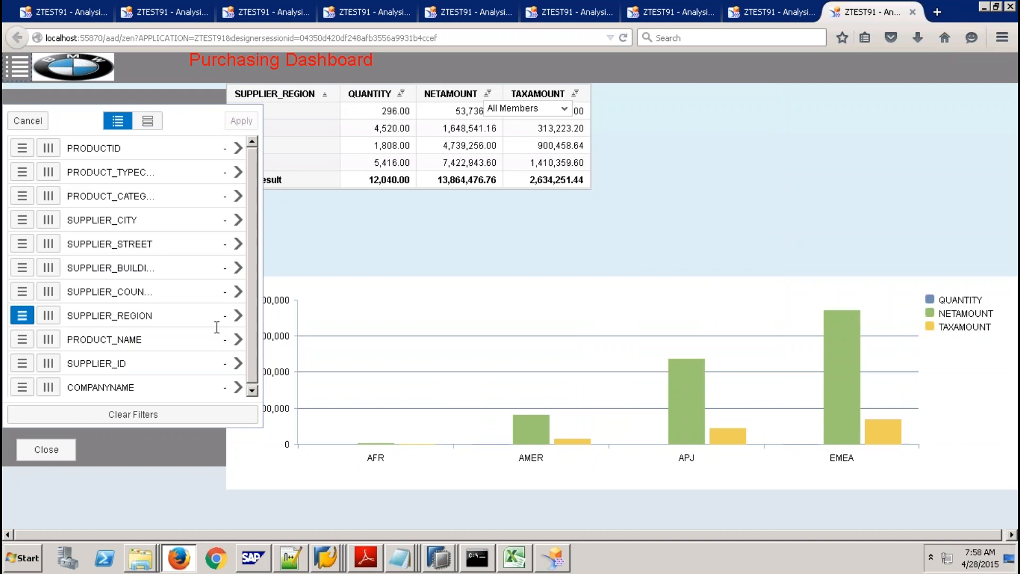
pyautogui.click(238, 318)
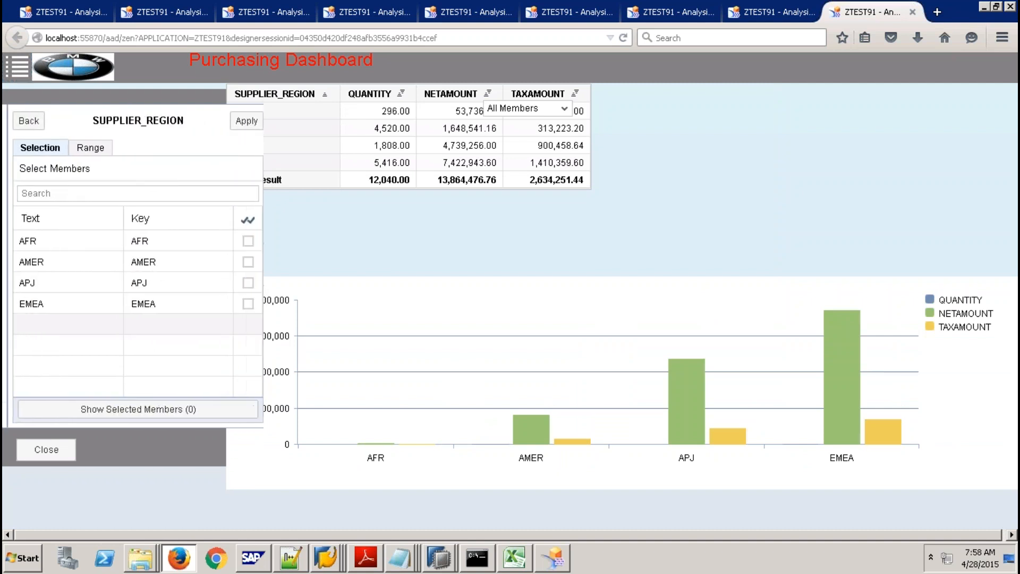
pyautogui.click(243, 262)
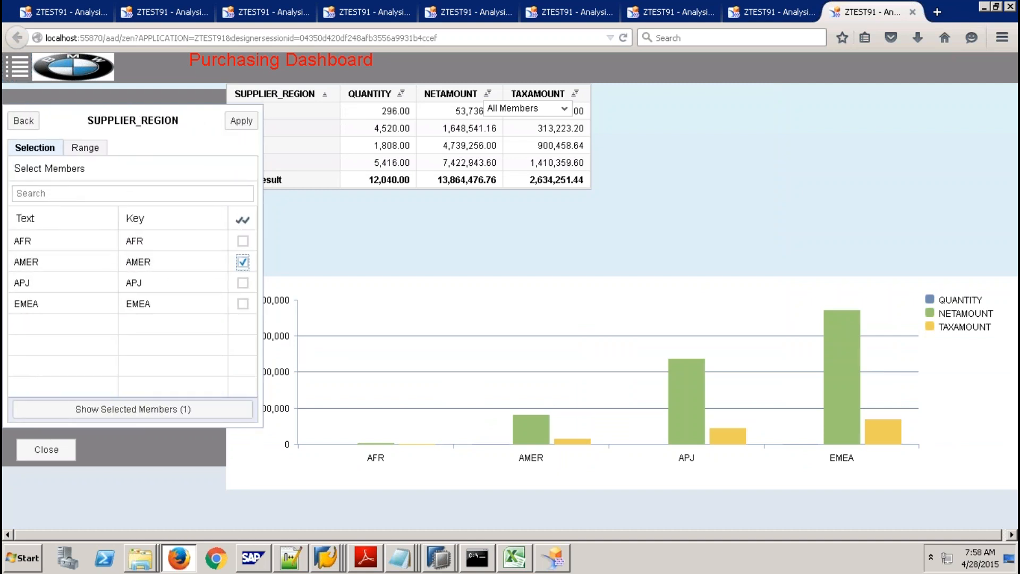
pyautogui.click(240, 123)
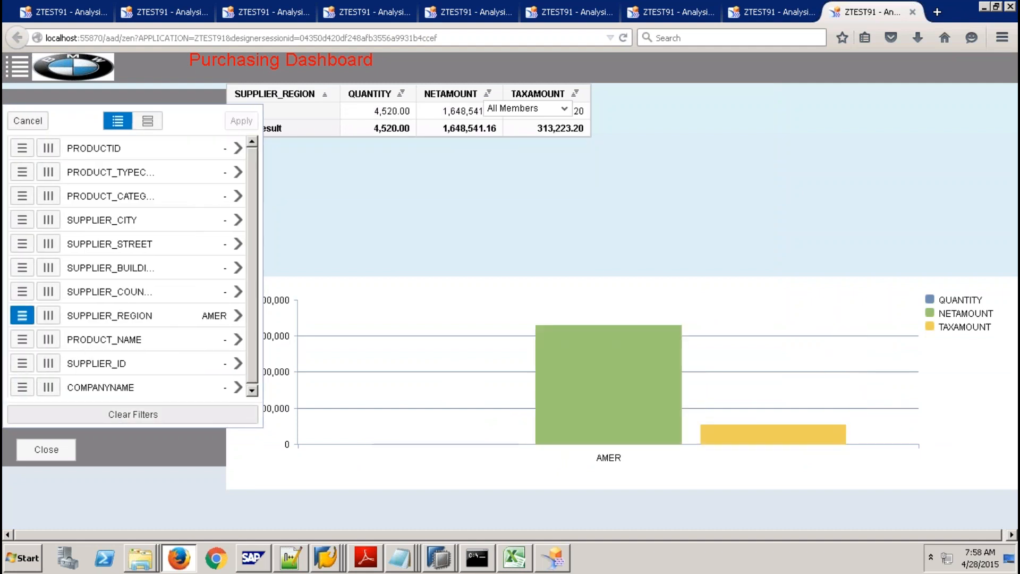
pyautogui.click(74, 449)
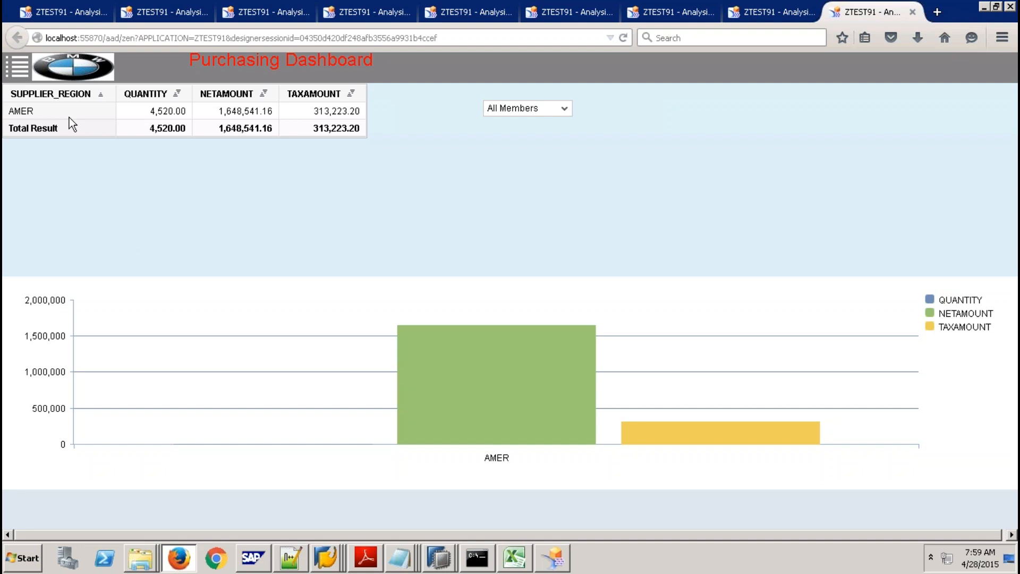
# Minimize the remote session and open Google in a new Firefox tab.
pyautogui.moveTo(374, 2)
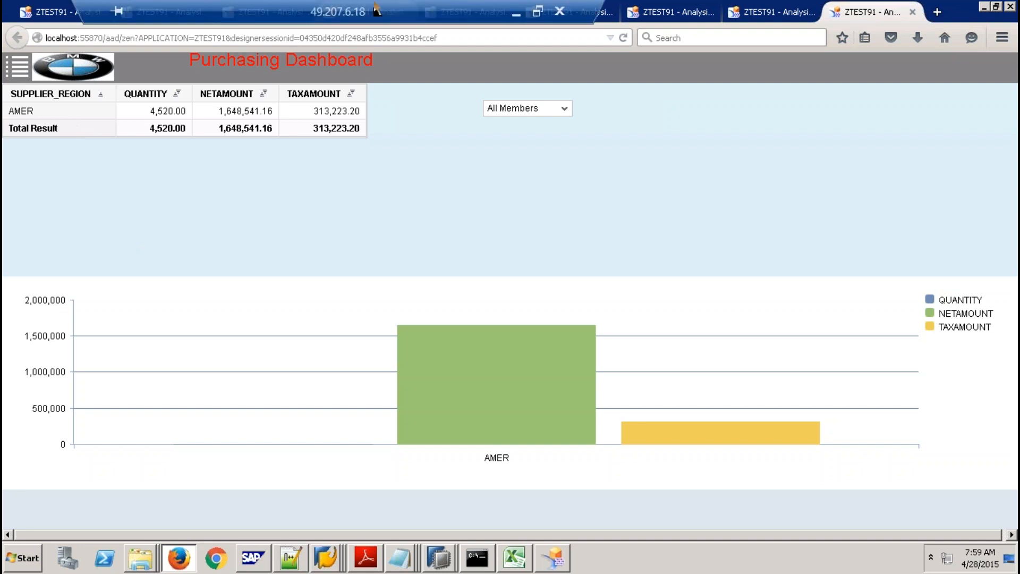
pyautogui.click(517, 15)
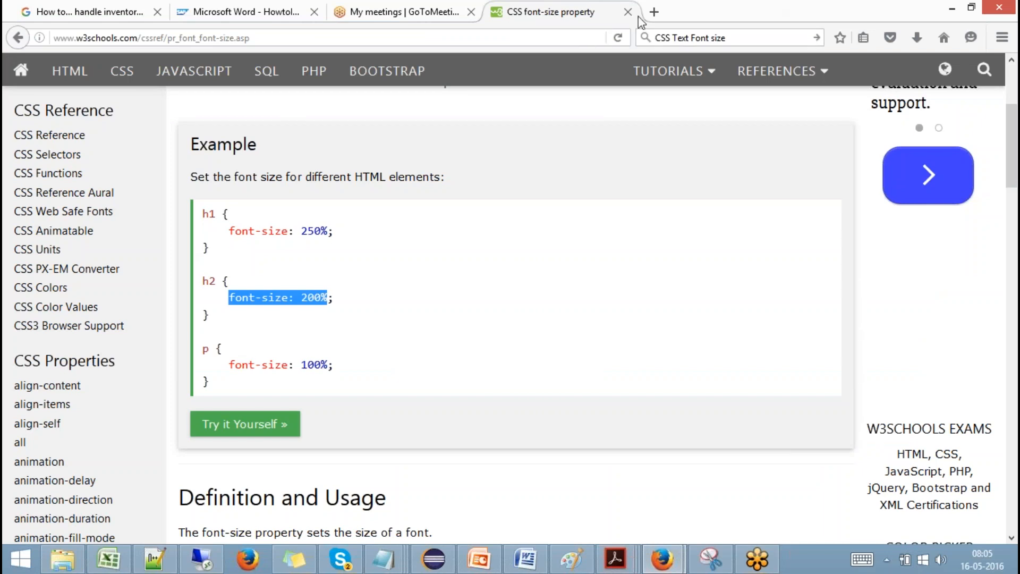
pyautogui.hotkey('alt', 'Tab')
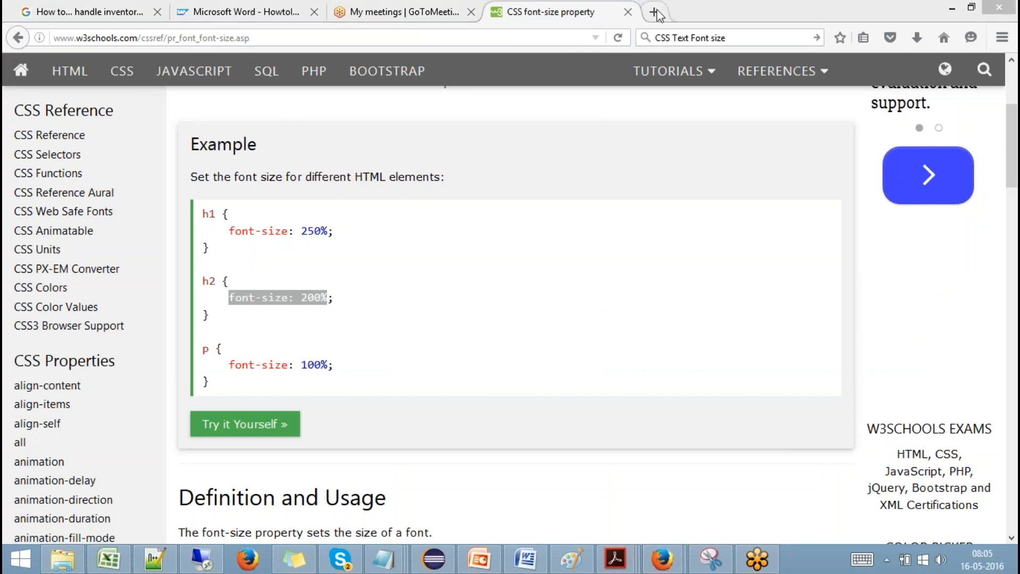
pyautogui.click(654, 11)
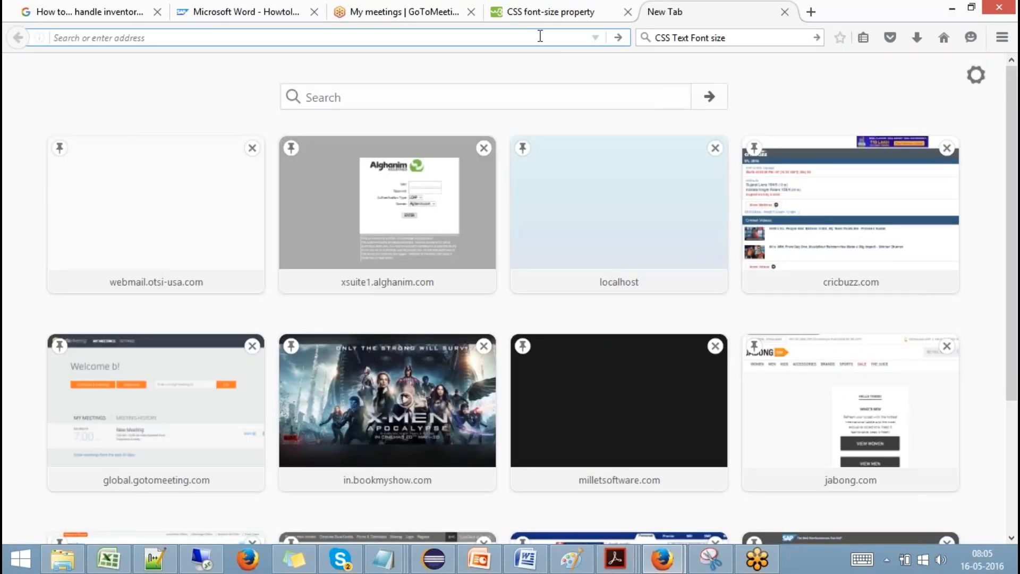
pyautogui.write('google.com/')
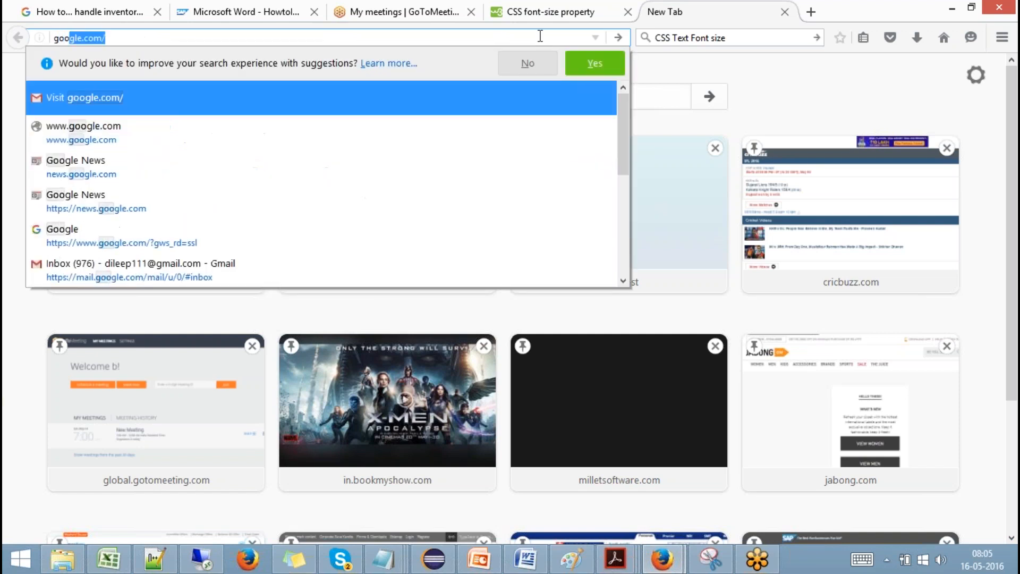
pyautogui.press('Return')
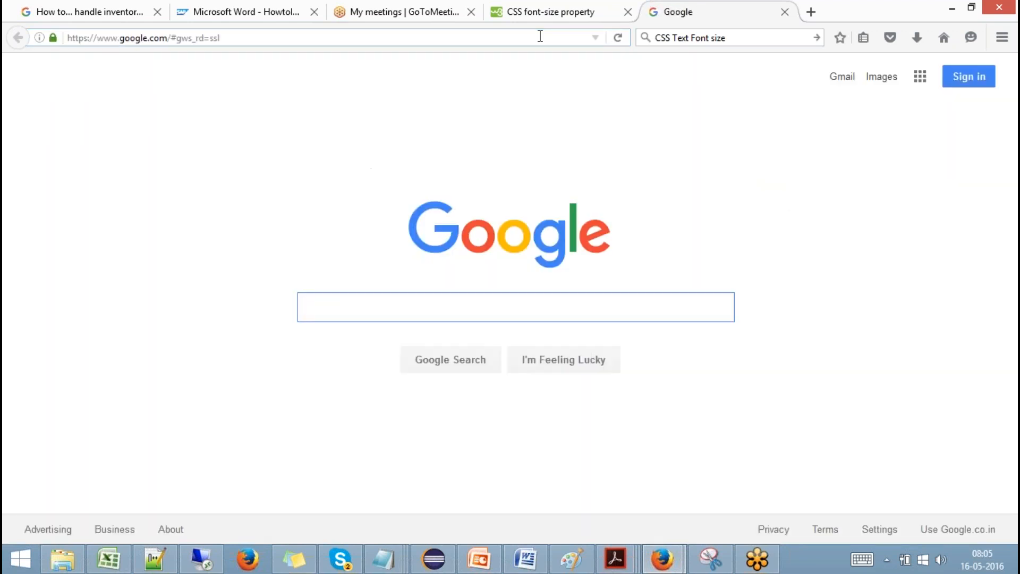
# Search Google for 'sap bo official product tutorial' and open the SAP BO BI Suite tutorials result.
pyautogui.write('sap bio')
pyautogui.press('BackSpace')
pyautogui.press('BackSpace')
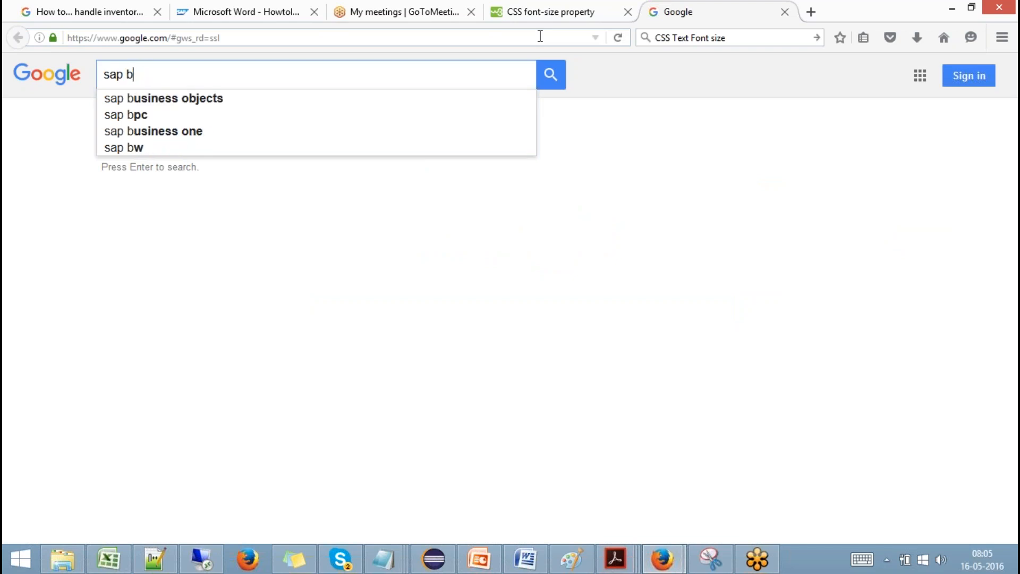
pyautogui.write('o offic')
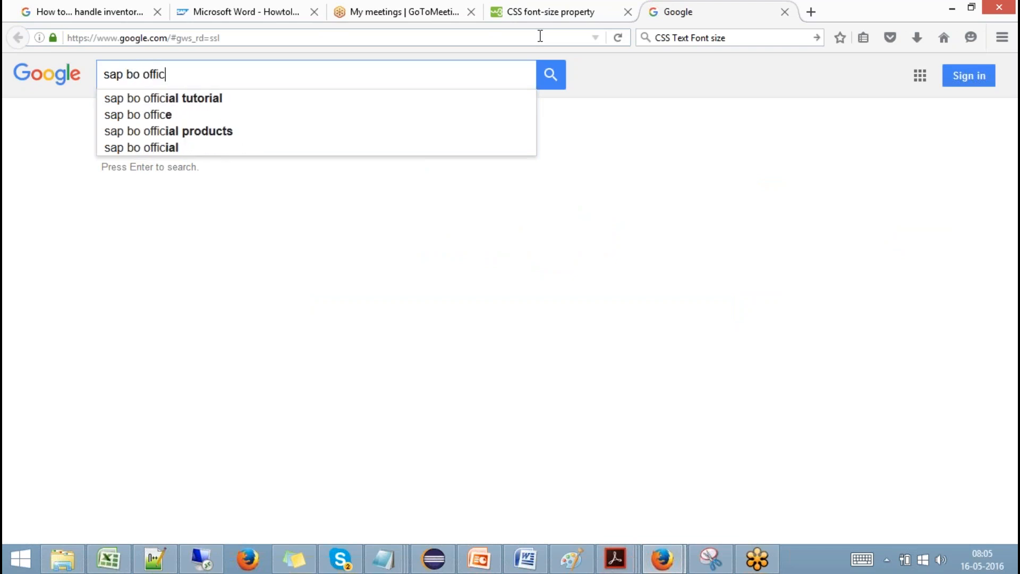
pyautogui.write('ial ')
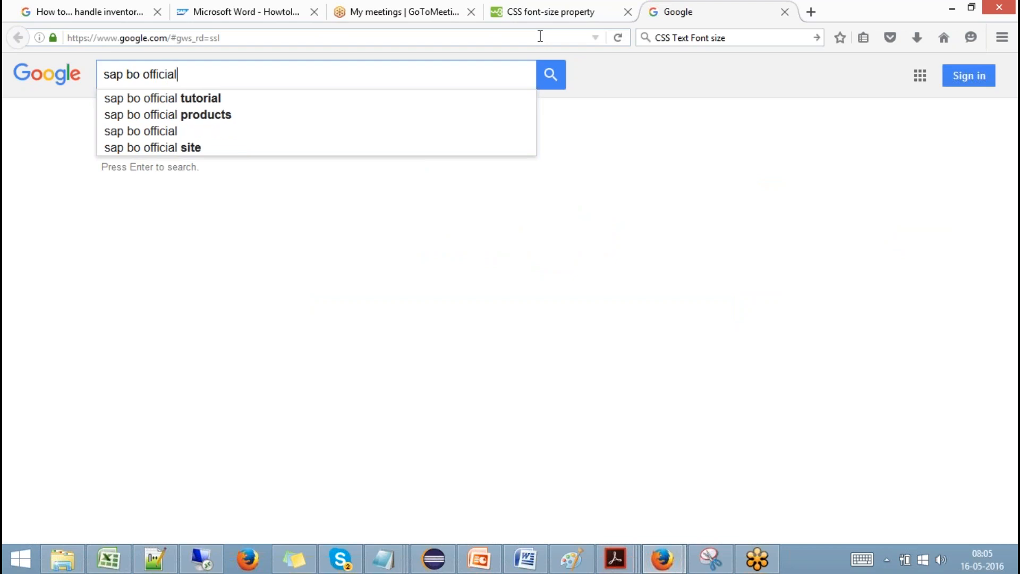
pyautogui.write('product ')
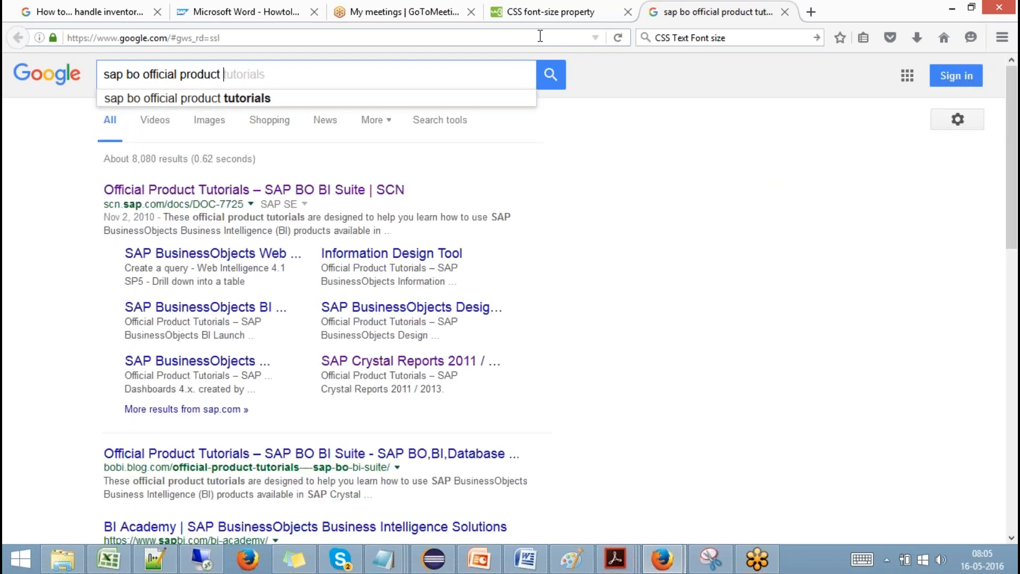
pyautogui.write('tutorial')
pyautogui.press('Return')
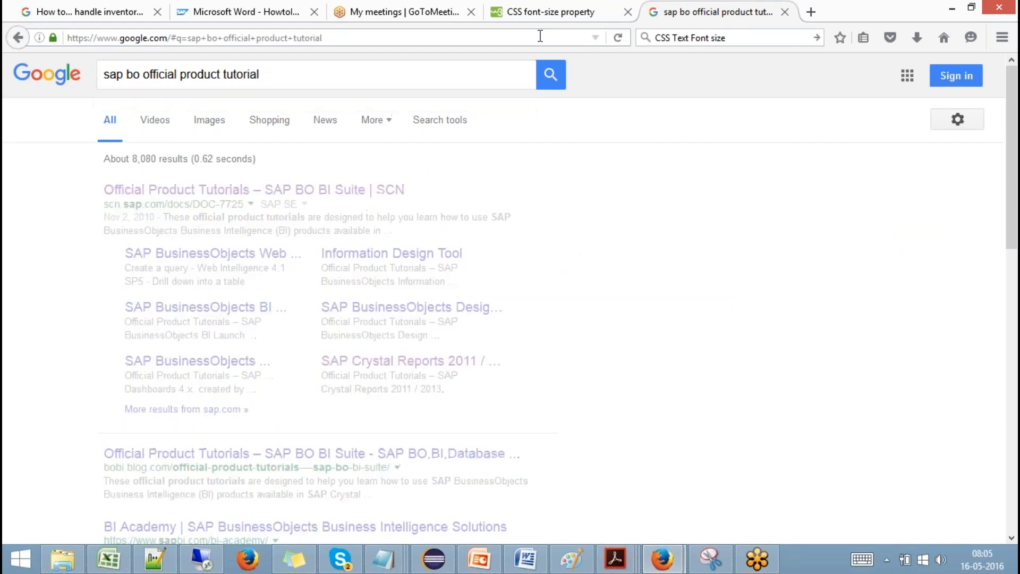
pyautogui.click(353, 196)
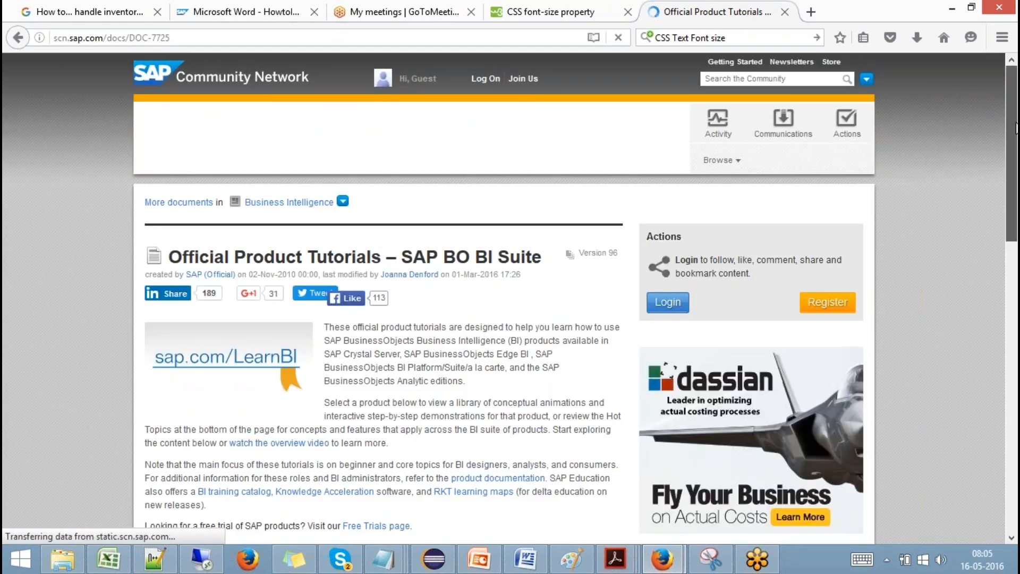
# Open the SAP BusinessObjects Design Studio tutorials page, then restore the remote dashboard window.
pyautogui.scroll(-3, 1012, 201)
pyautogui.scroll(-5, 1012, 201)
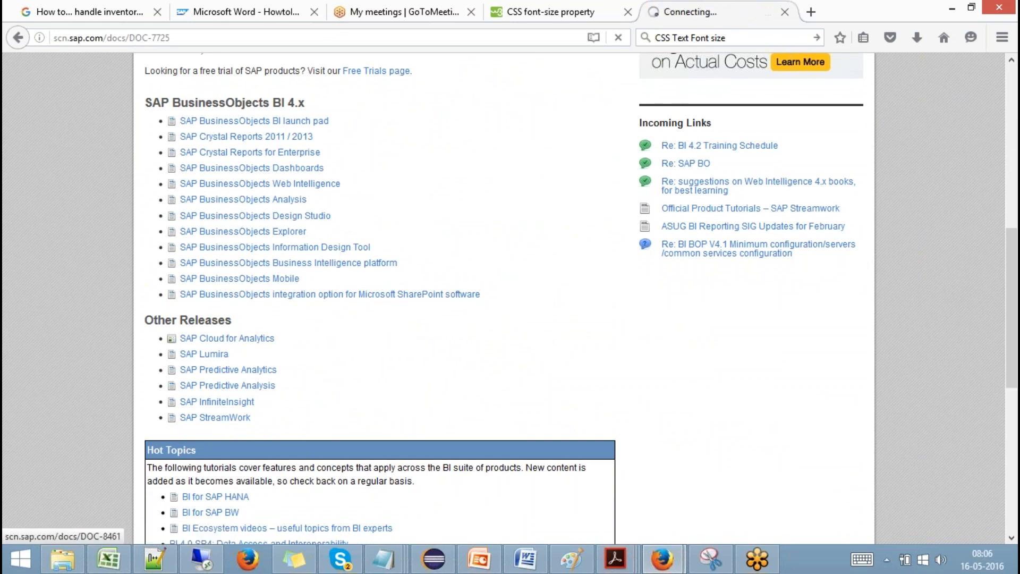
pyautogui.click(318, 217)
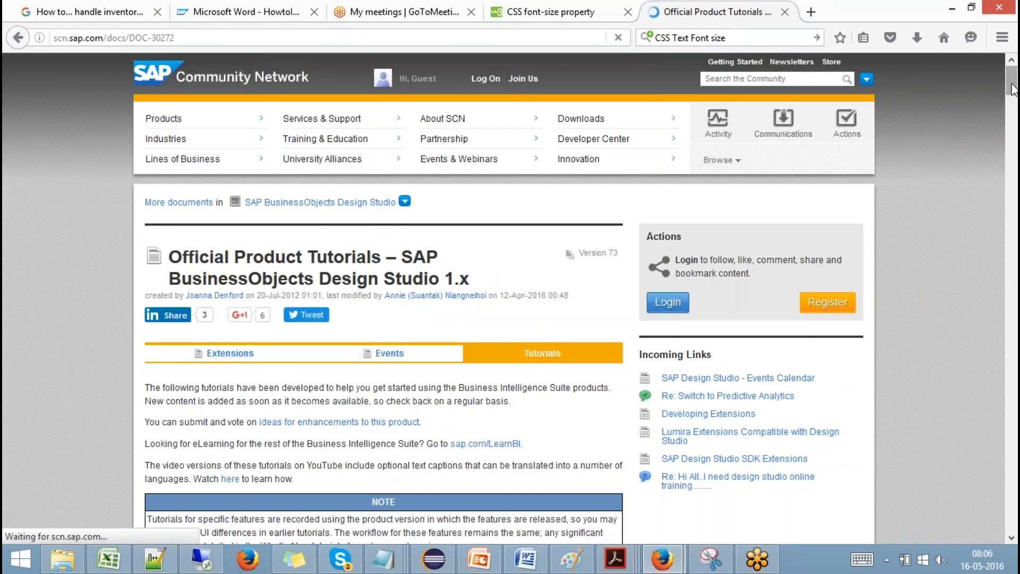
pyautogui.moveTo(1014, 84); pyautogui.dragTo(987, 69)
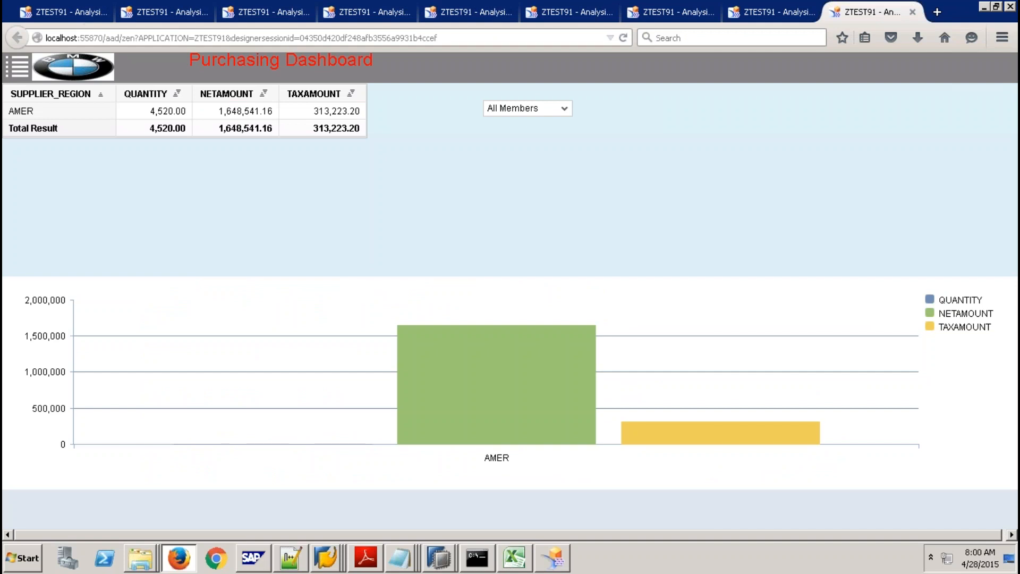
pyautogui.moveTo(382, 24)
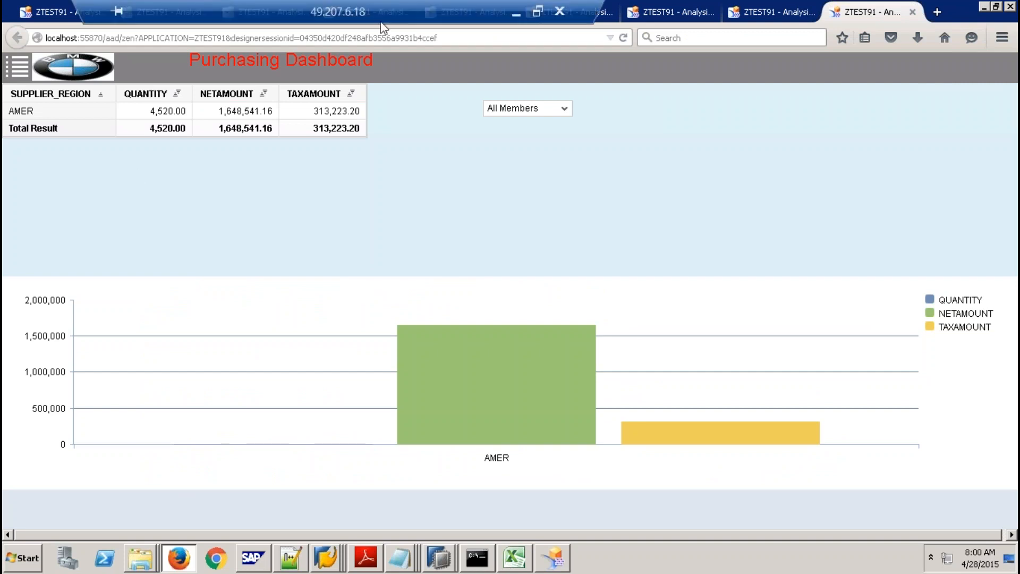
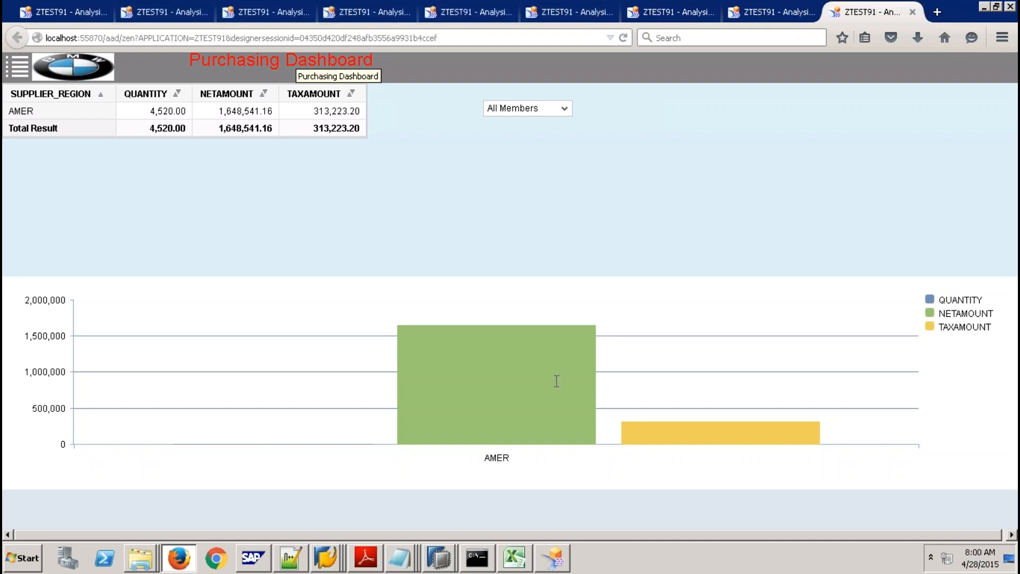
# Switch from Firefox back to the Design Studio editor showing the ZTEST91 dashboard.
pyautogui.click(555, 558)
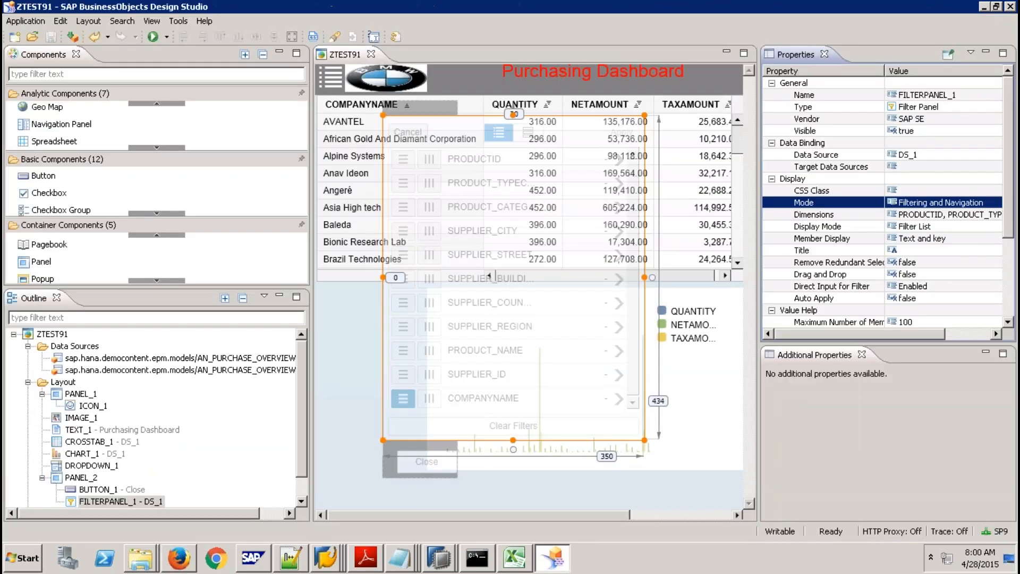
# Check the grouped SAP HANA taskbar windows, then clear the component selection on the canvas.
pyautogui.click(440, 562)
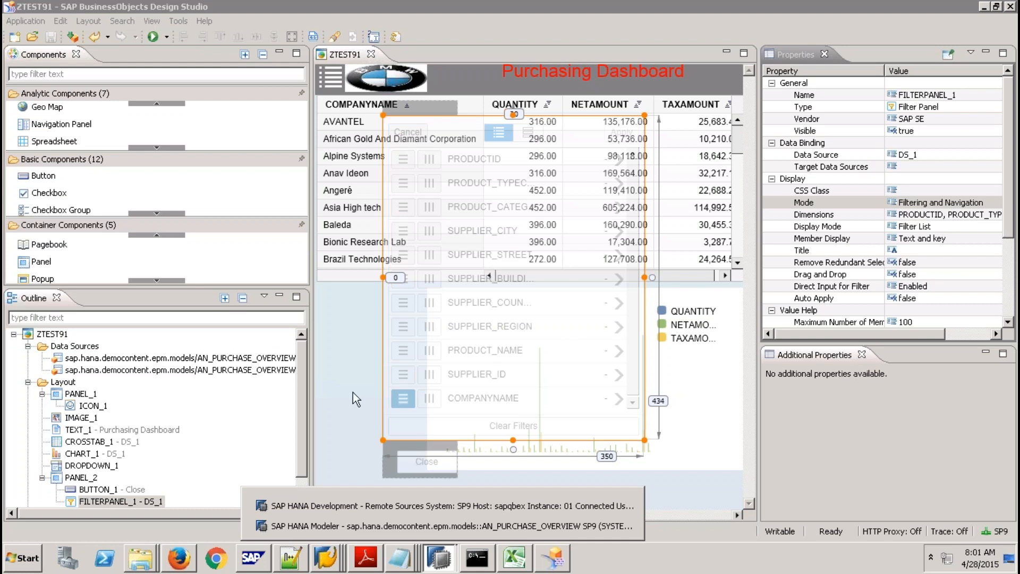
pyautogui.click(352, 377)
# Open the Close button's On Click script and start a new line with DS_1.
pyautogui.click(435, 464)
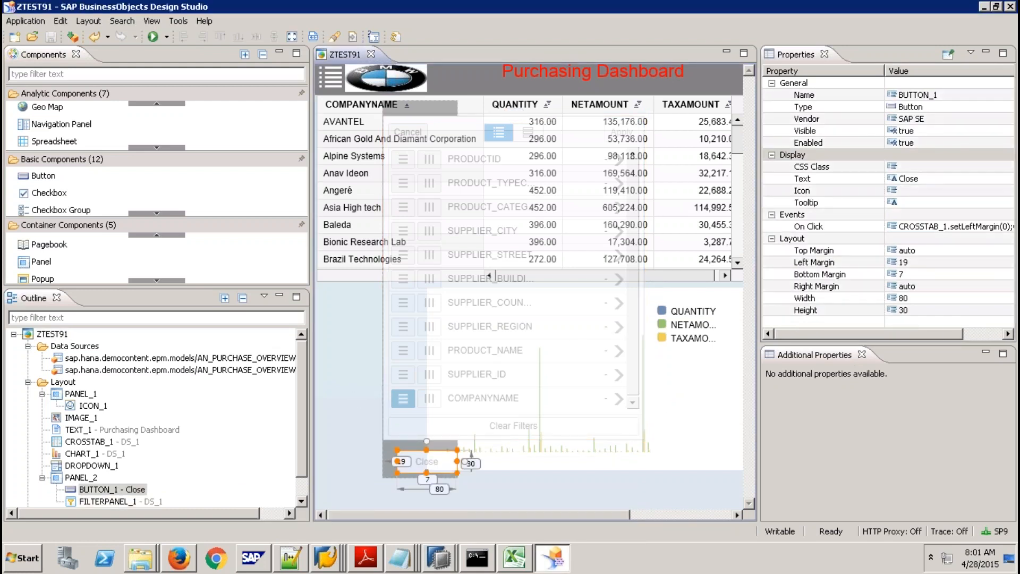
pyautogui.click(946, 227)
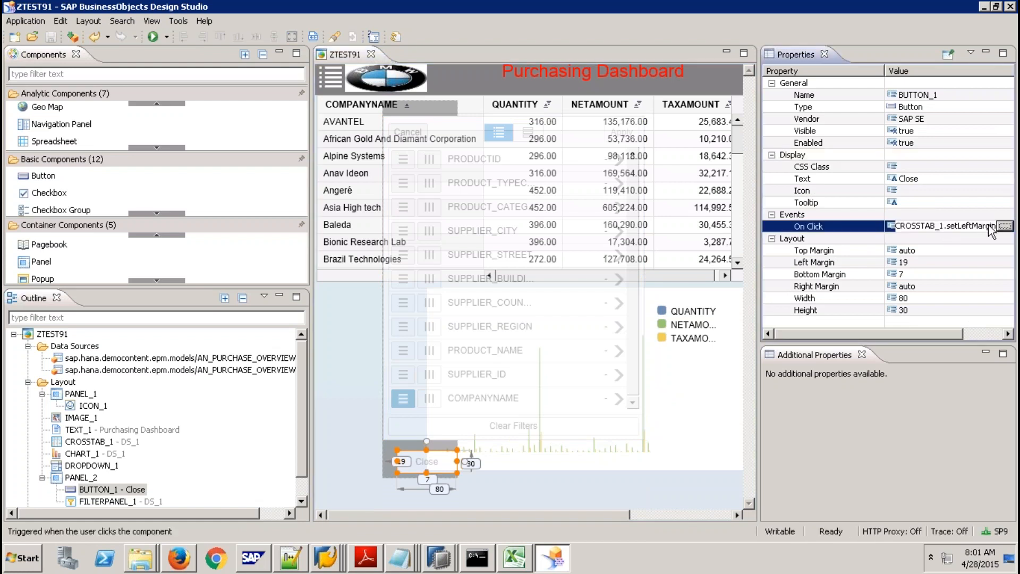
pyautogui.click(1005, 226)
pyautogui.click(432, 183)
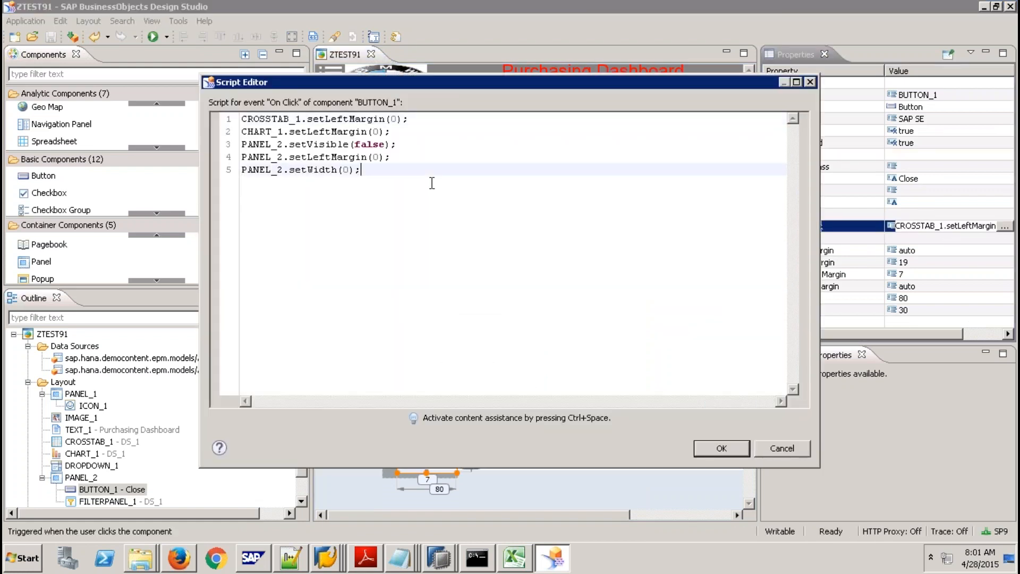
pyautogui.press('Return')
pyautogui.press('Return')
pyautogui.write('ds')
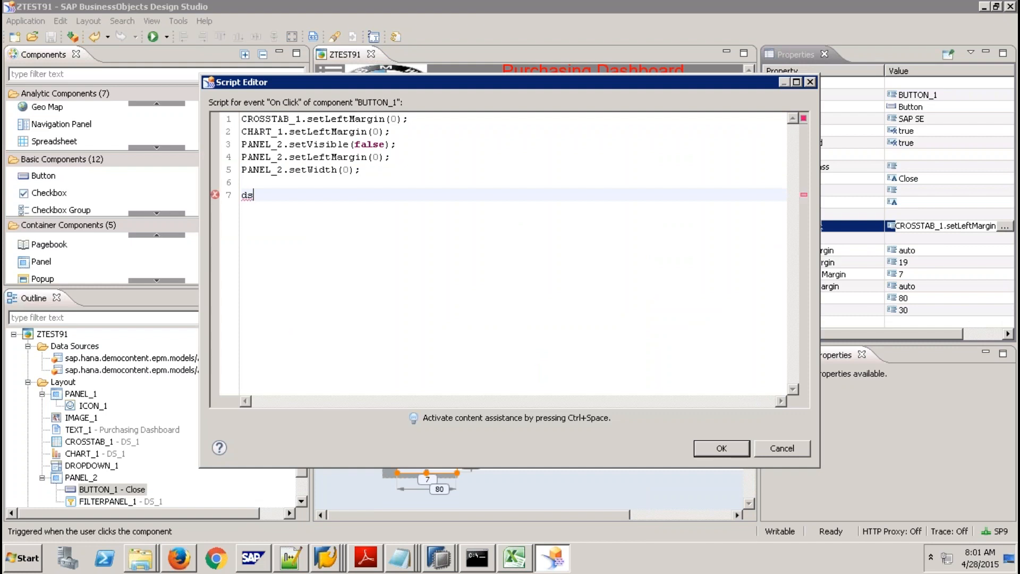
pyautogui.hotkey('ctrl', 'space')
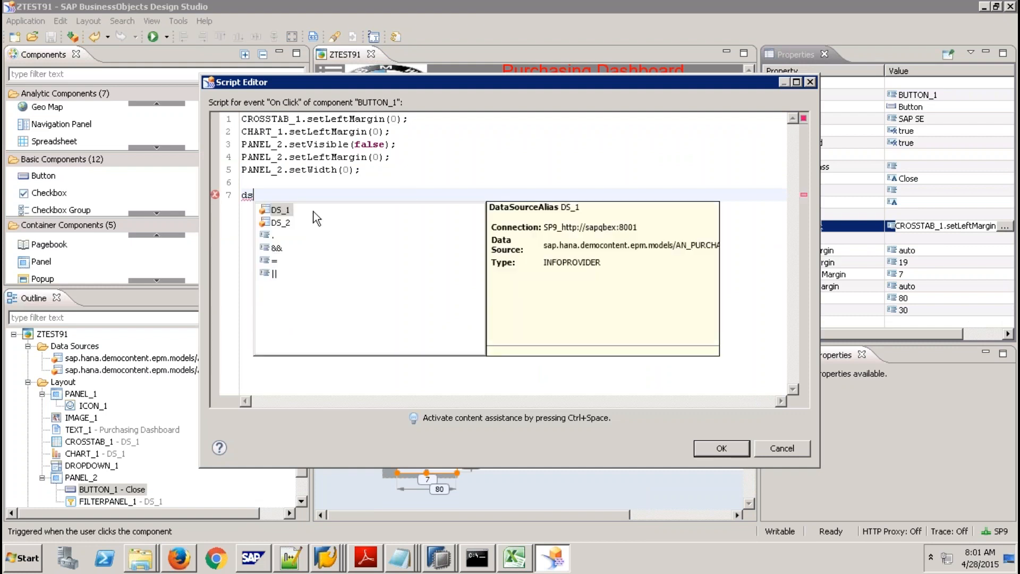
pyautogui.doubleClick(280, 210)
# After previewing reloadData(), insert DS_1.setVariableValue(variable, value) on the new line instead.
pyautogui.write('.')
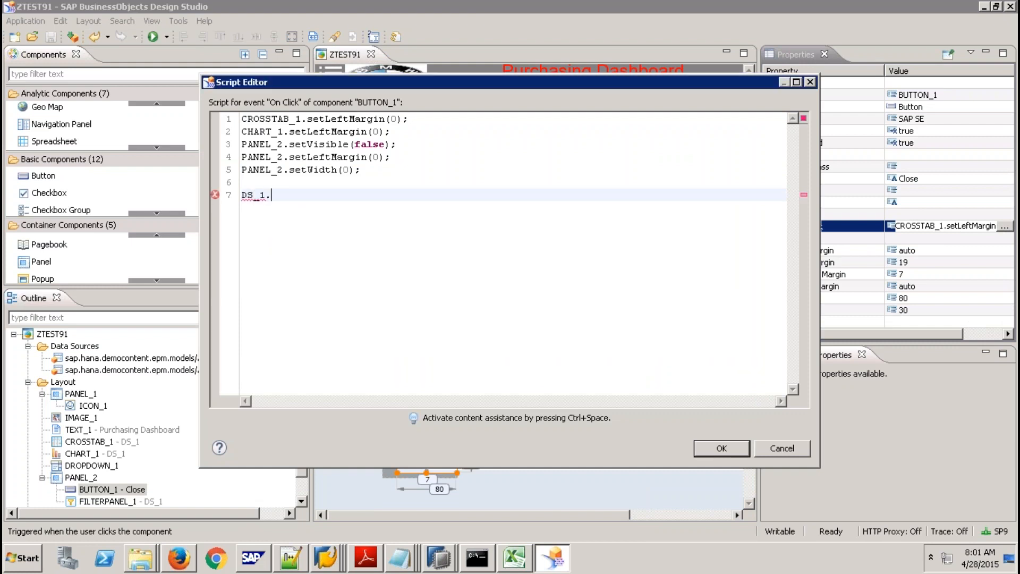
pyautogui.write('r')
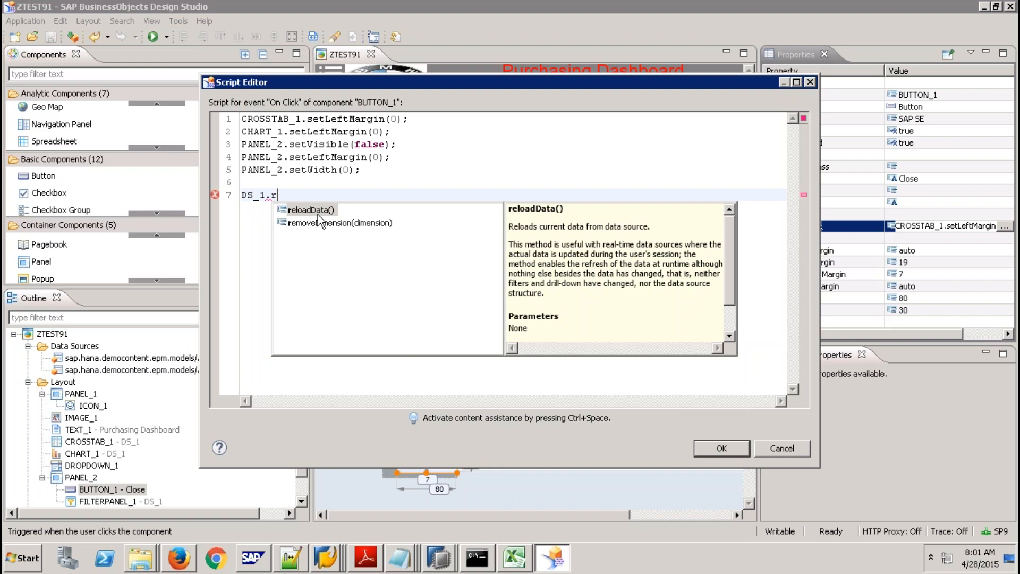
pyautogui.click(318, 212)
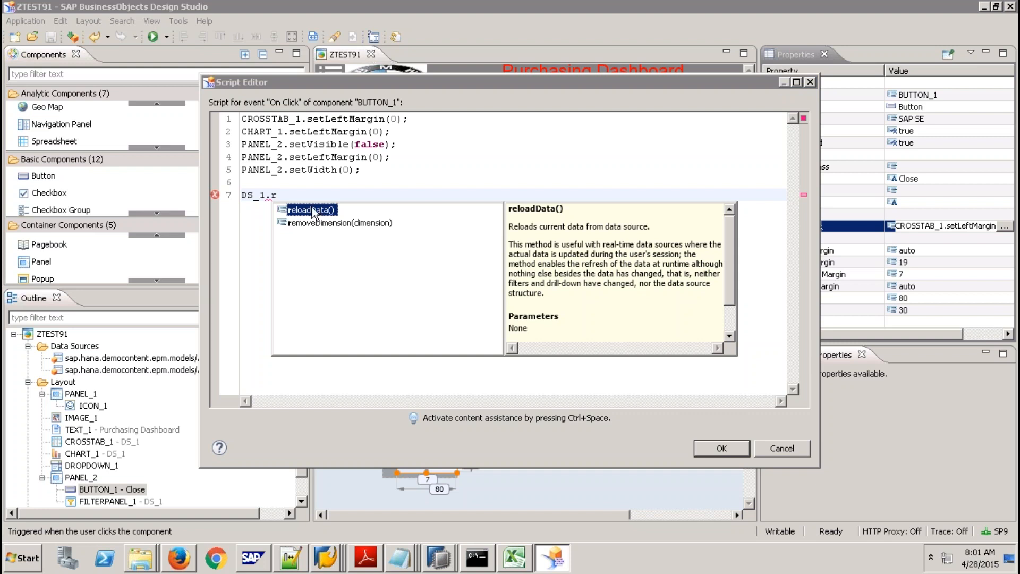
pyautogui.click(310, 198)
pyautogui.press('BackSpace')
pyautogui.write('se')
pyautogui.hotkey('ctrl', 'space')
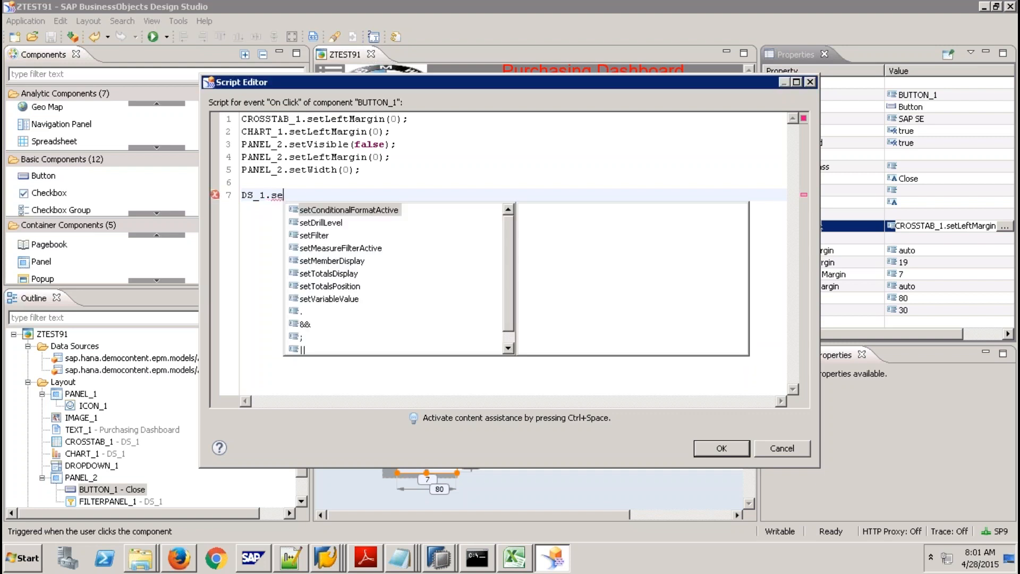
pyautogui.doubleClick(339, 301)
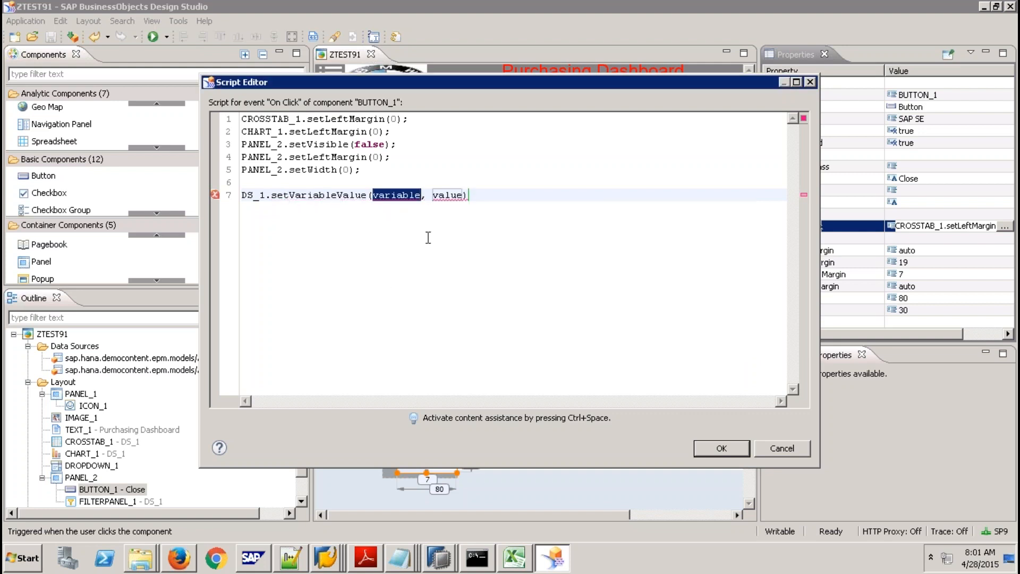
pyautogui.hotkey('ctrl', 'space')
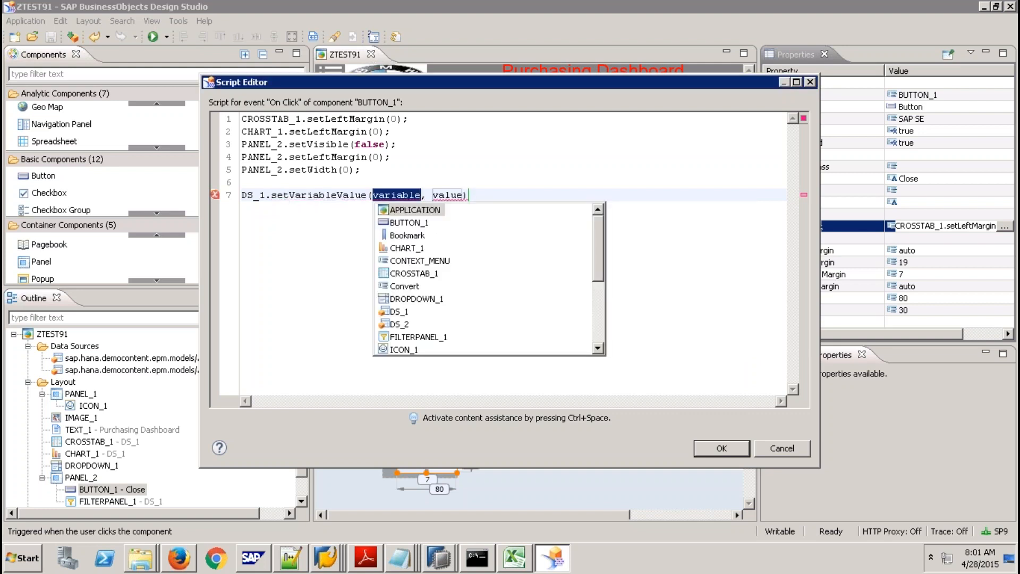
pyautogui.click(599, 307)
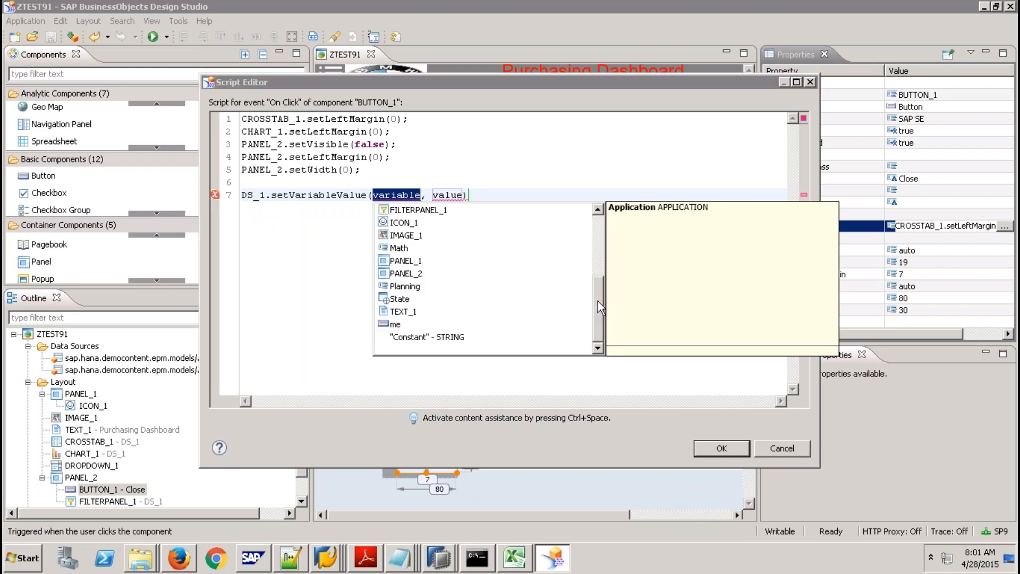
pyautogui.scroll(4, 586, 263)
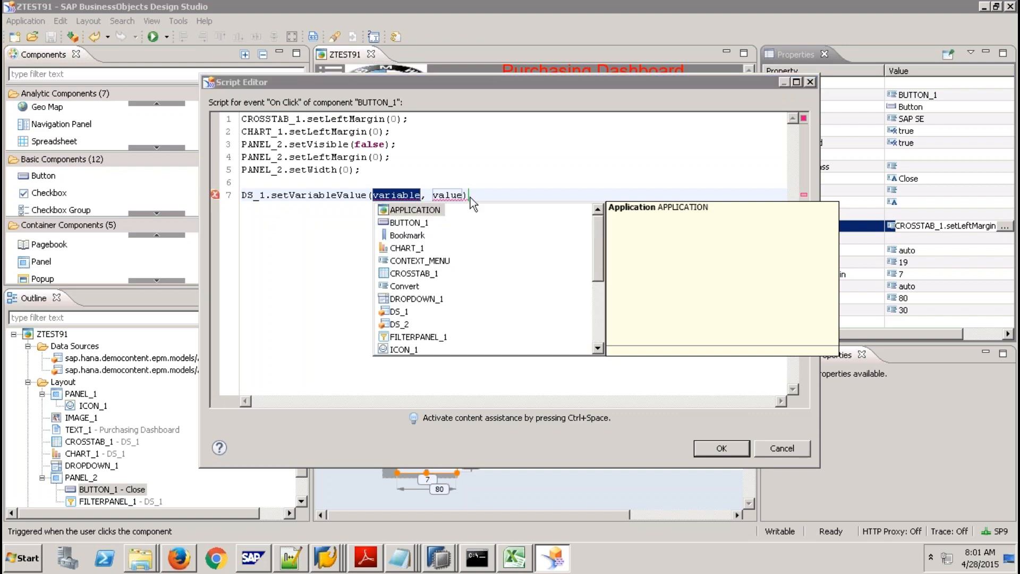
pyautogui.doubleClick(442, 194)
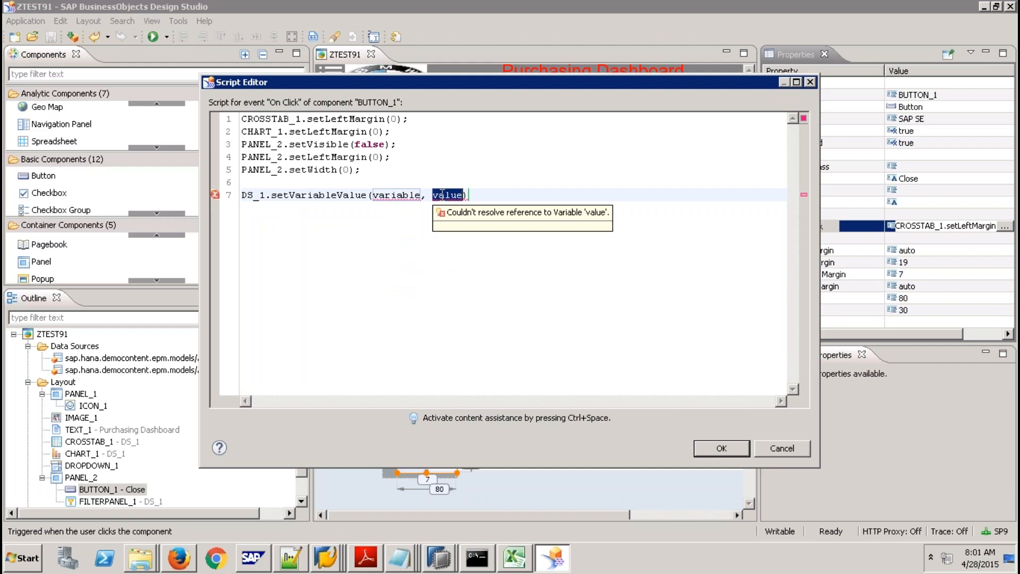
# End the setVariableValue call with ';' and add DS_1.reloadData(); on line 8.
pyautogui.click(493, 192)
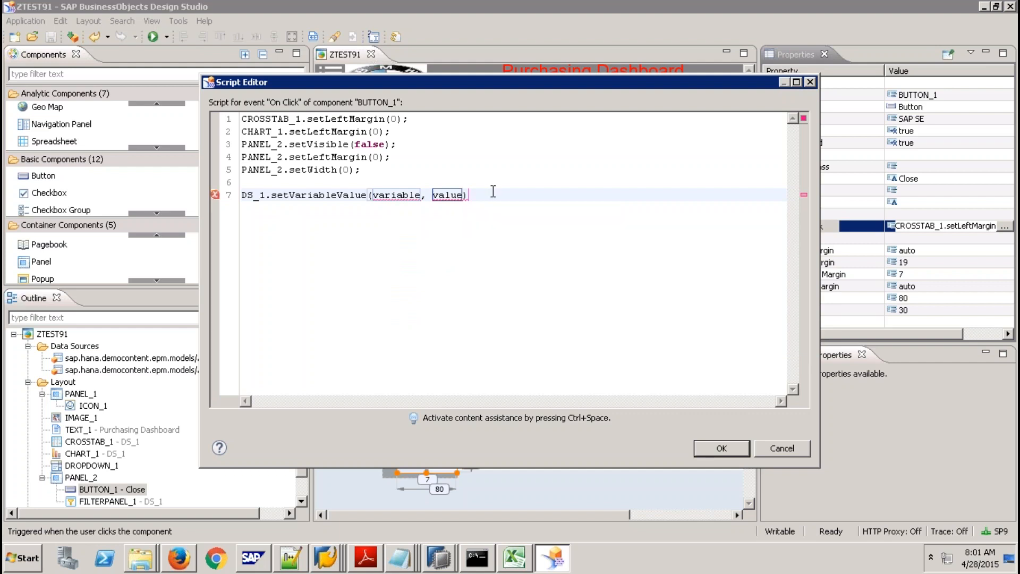
pyautogui.write(';')
pyautogui.press('Return')
pyautogui.write('ds')
pyautogui.hotkey('ctrl', 'space')
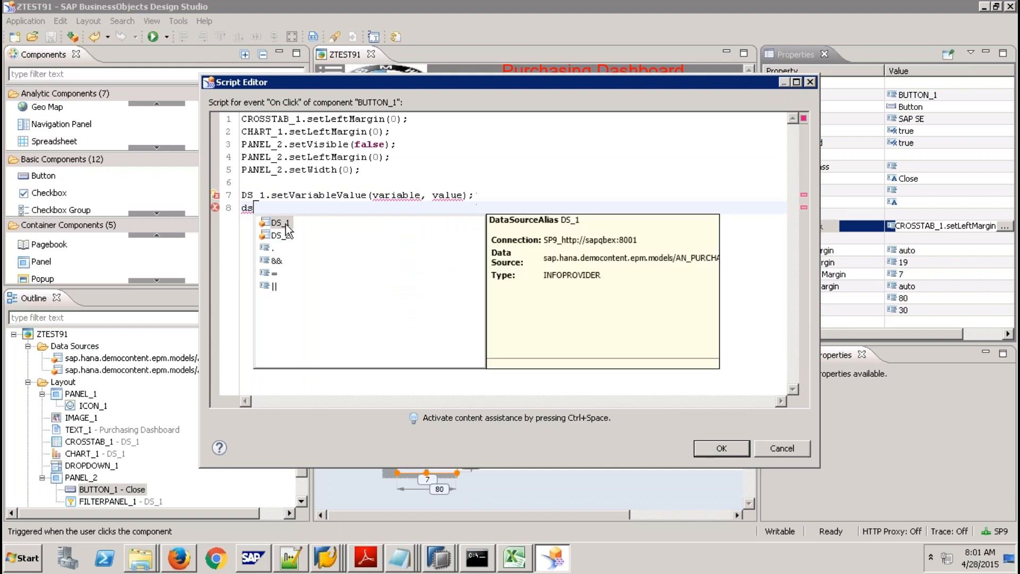
pyautogui.doubleClick(287, 229)
pyautogui.write('.r')
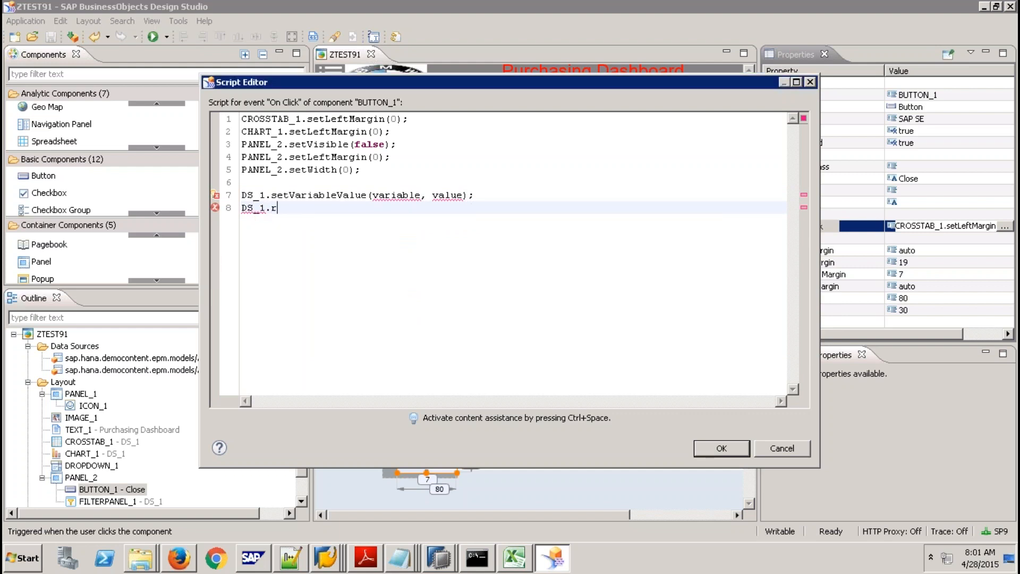
pyautogui.hotkey('ctrl', 'space')
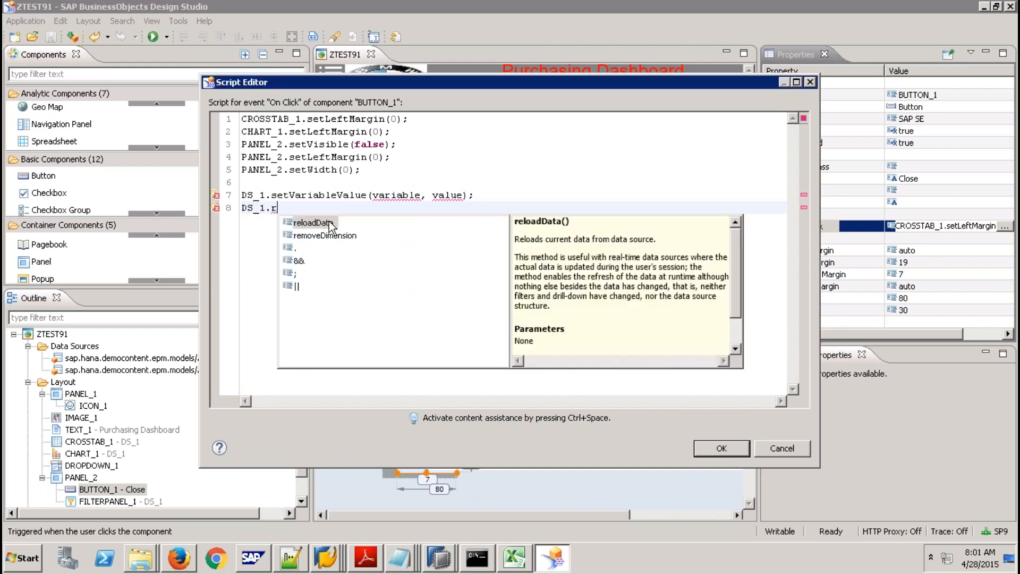
pyautogui.doubleClick(340, 221)
pyautogui.write(';')
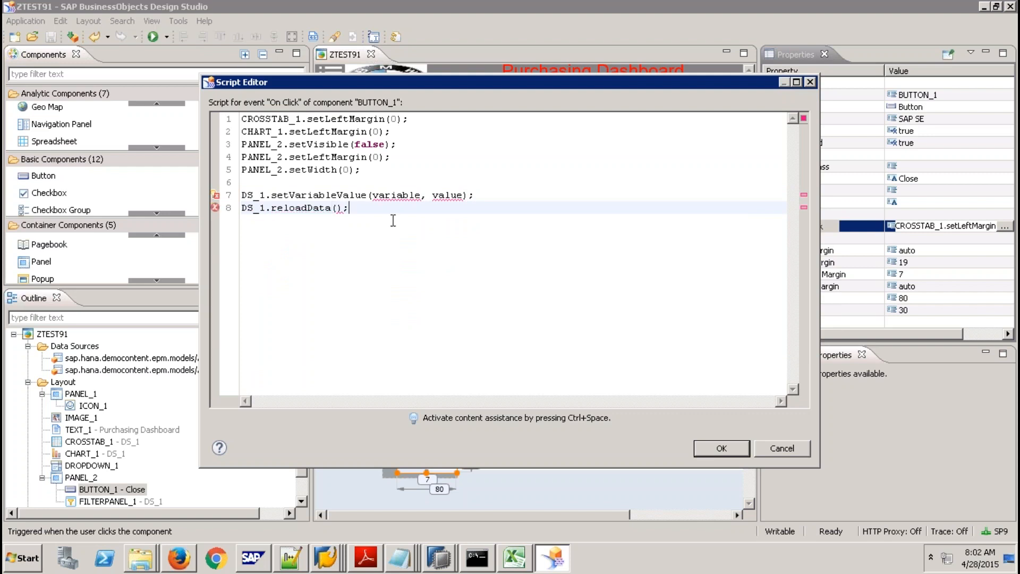
pyautogui.moveTo(443, 196)
# Cancel the Script Editor and discard the new script lines.
pyautogui.click(785, 450)
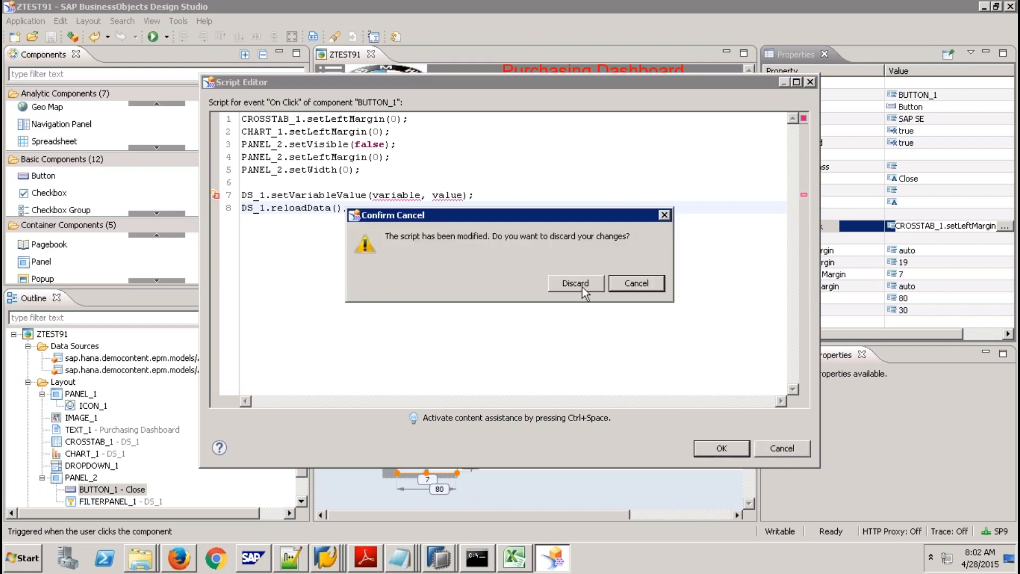
pyautogui.click(580, 284)
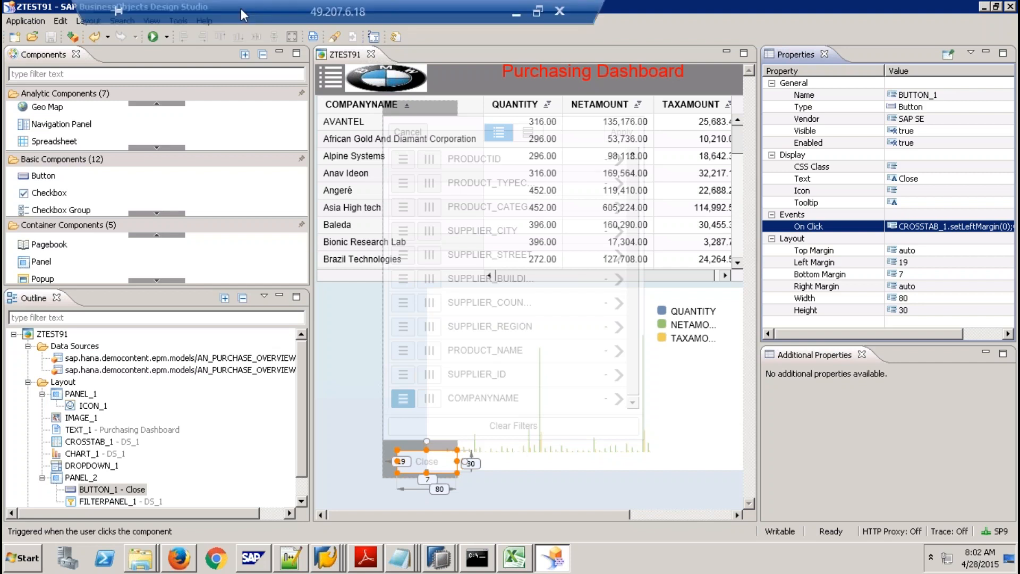
pyautogui.click(219, 10)
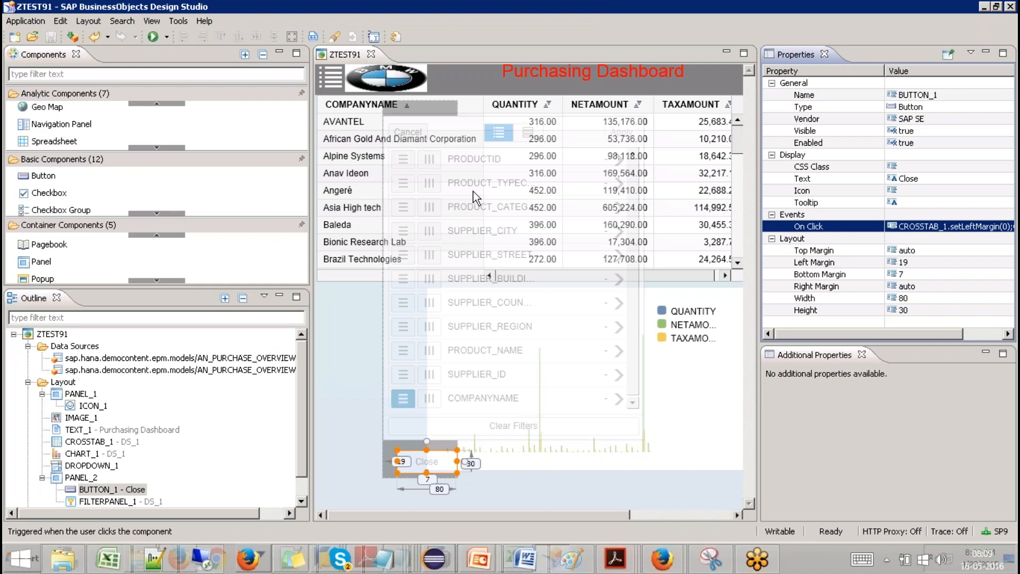
# Start installing a Design Studio extension, then cancel the archive and installation source dialogs.
pyautogui.click(187, 22)
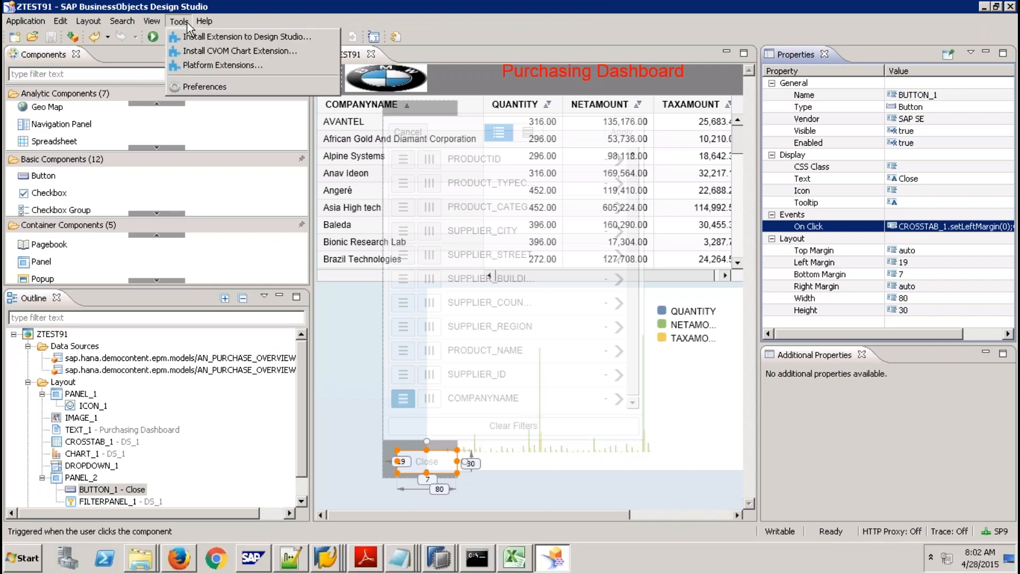
pyautogui.click(232, 37)
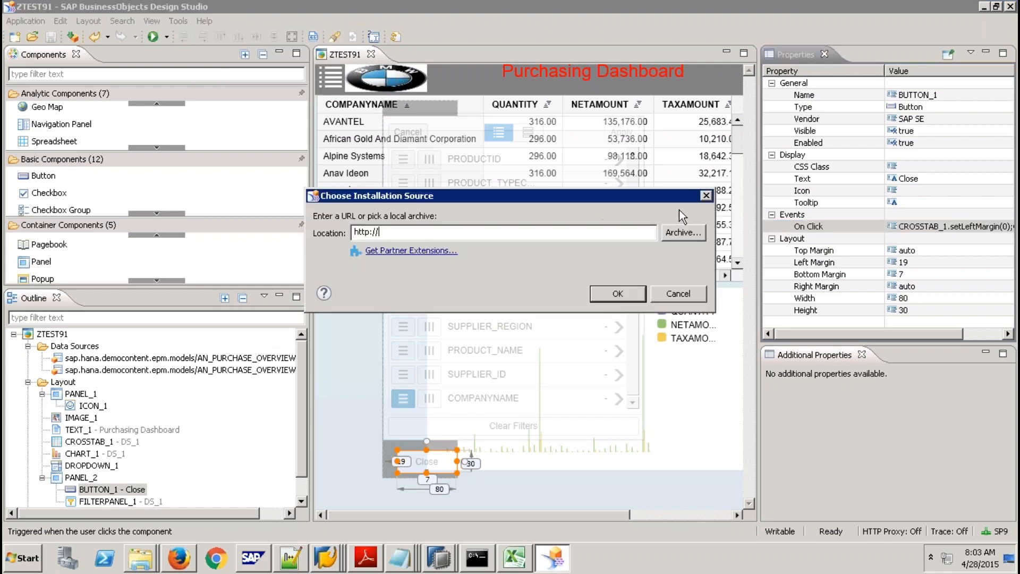
pyautogui.click(686, 235)
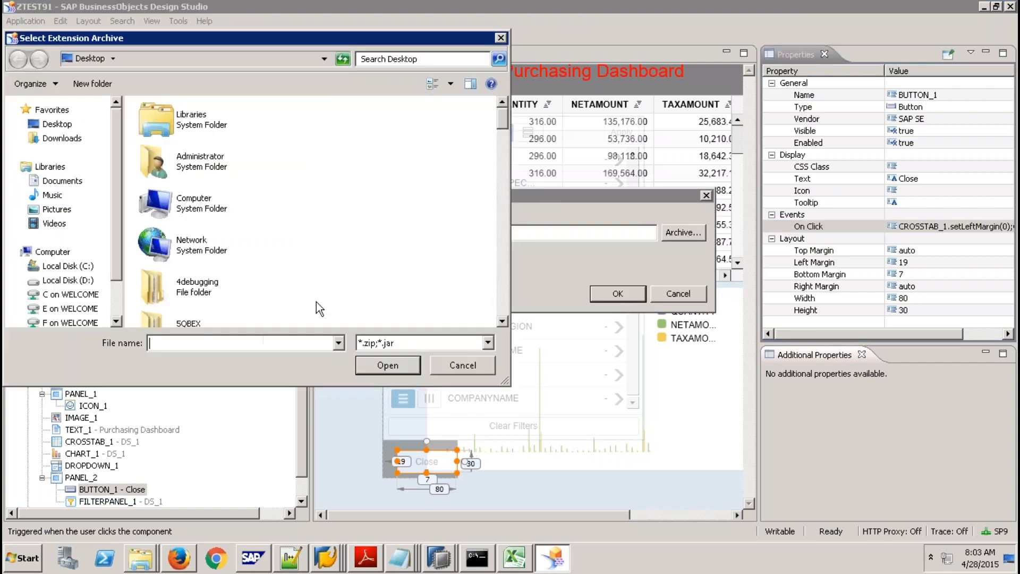
pyautogui.click(463, 365)
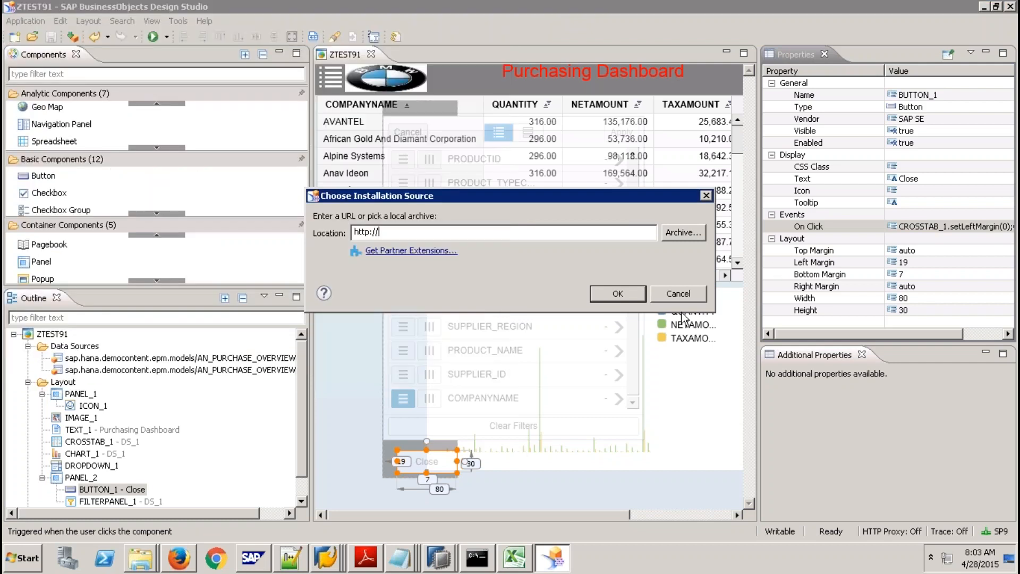
pyautogui.click(674, 293)
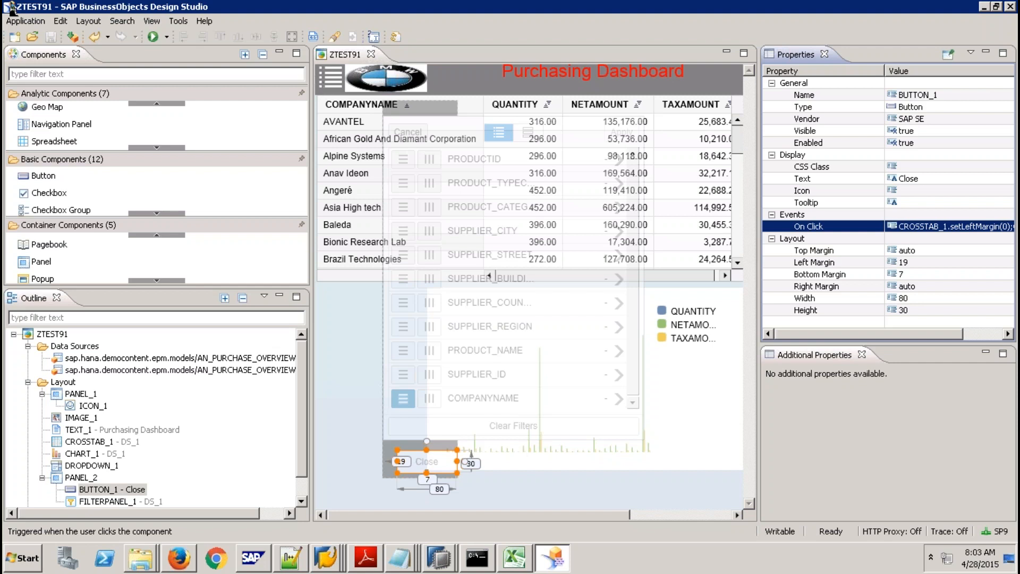
# Use Application > Save As to save the app as ZTEST91, getting activation ID 2704.
pyautogui.click(24, 21)
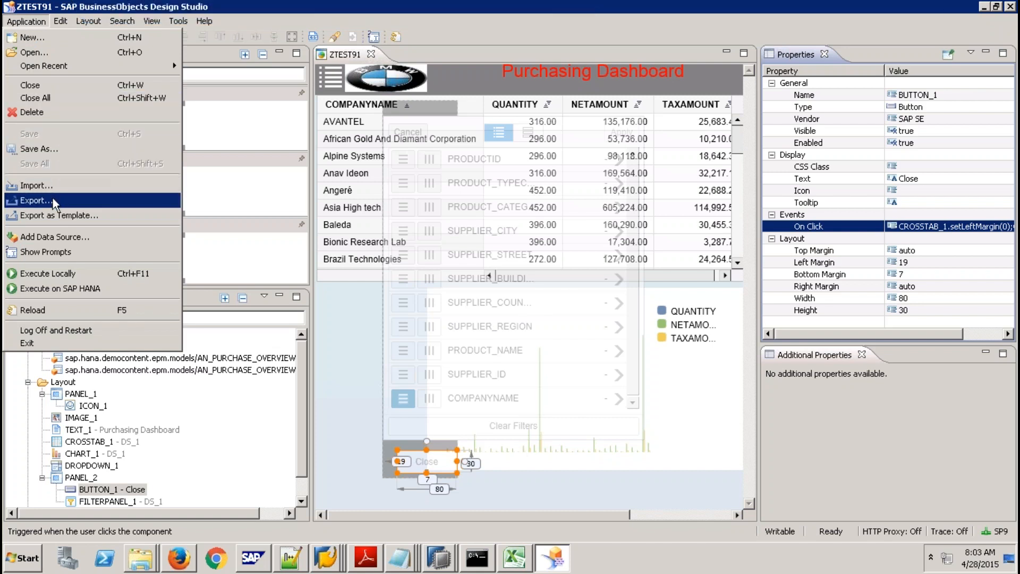
pyautogui.click(38, 148)
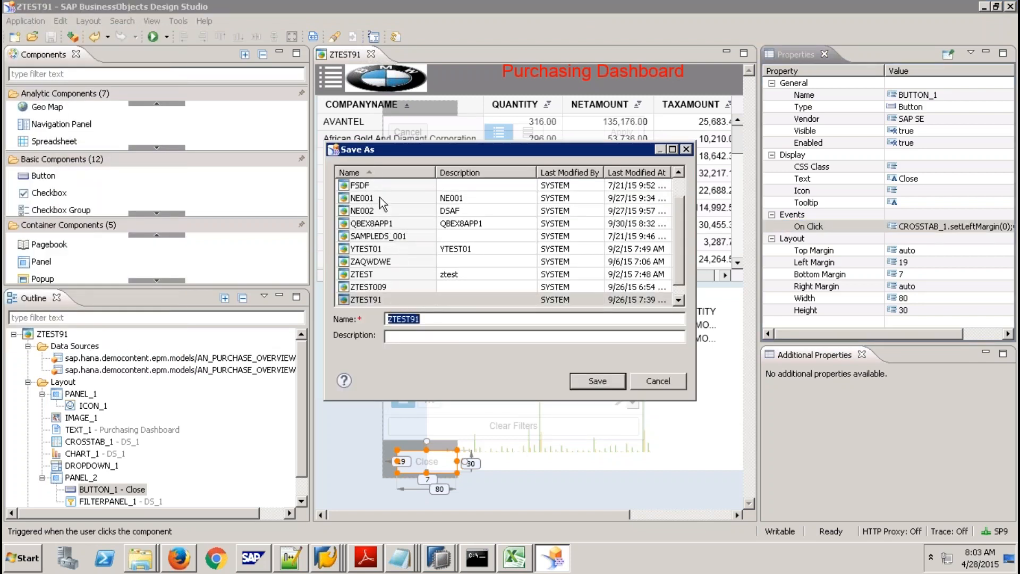
pyautogui.click(597, 381)
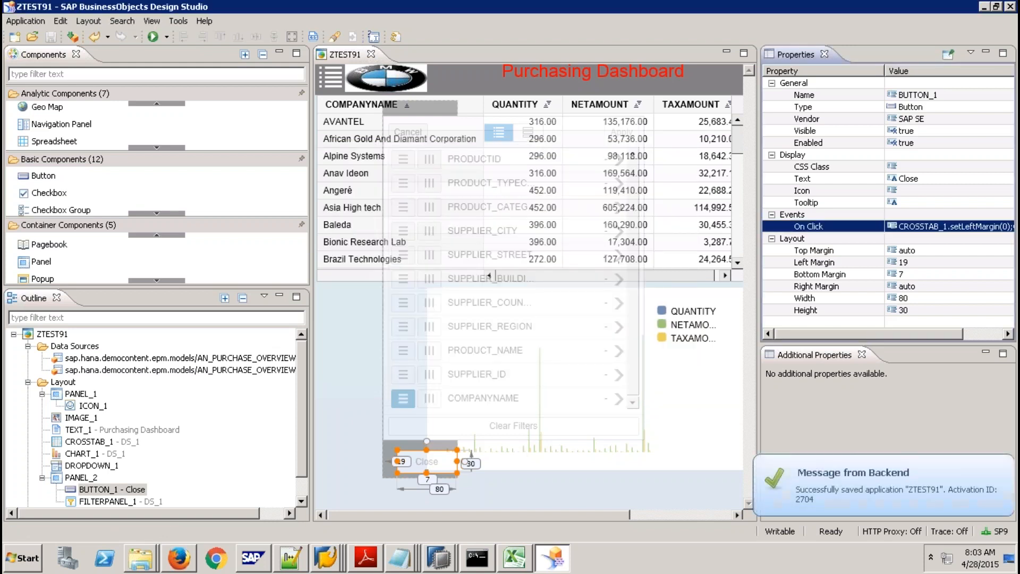
pyautogui.click(439, 558)
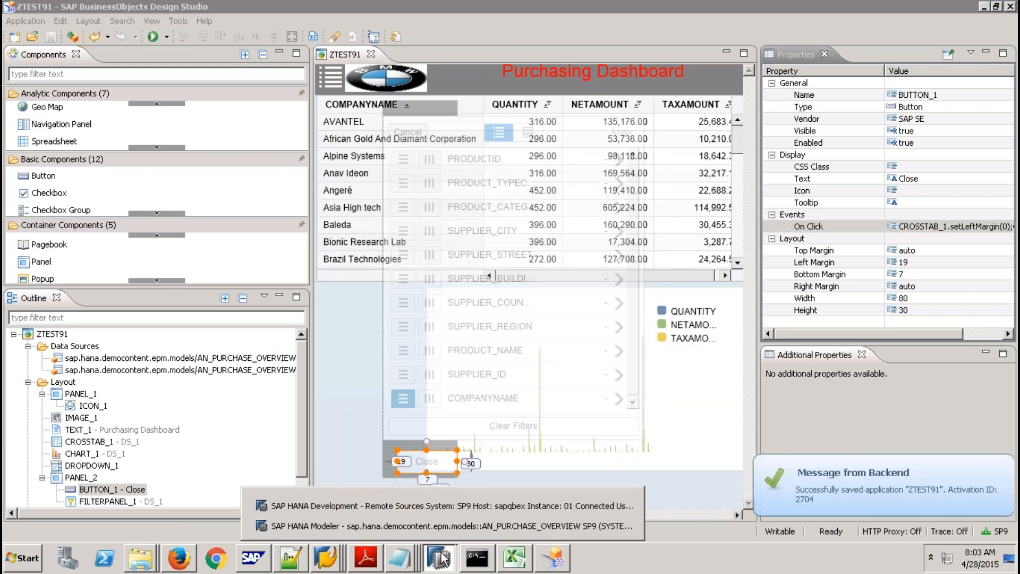
# In HANA Modeler, remove the Content package filter and expand the designstudio packages.
pyautogui.click(404, 526)
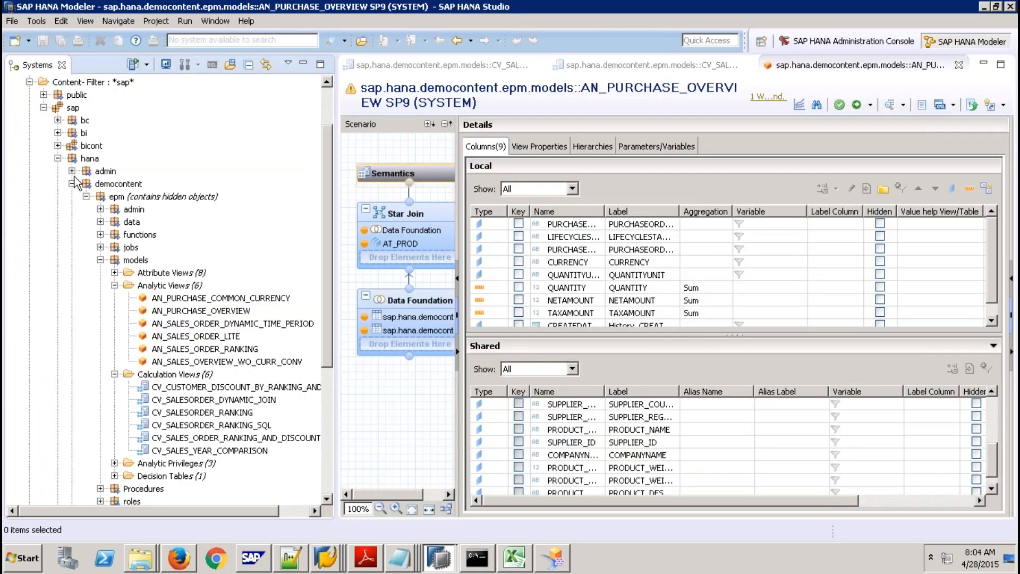
pyautogui.click(72, 184)
pyautogui.rightClick(73, 146)
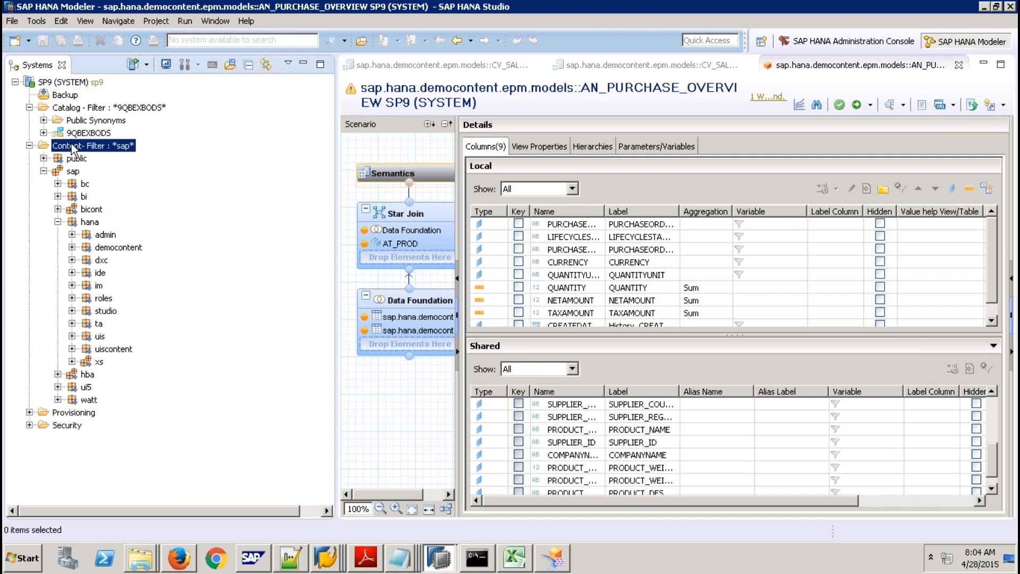
pyautogui.click(118, 265)
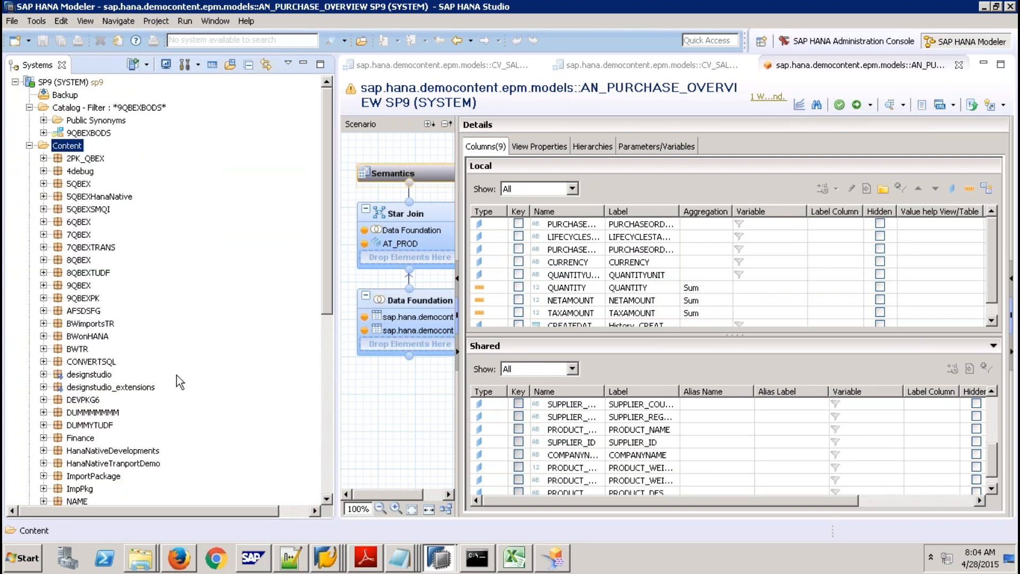
pyautogui.click(79, 375)
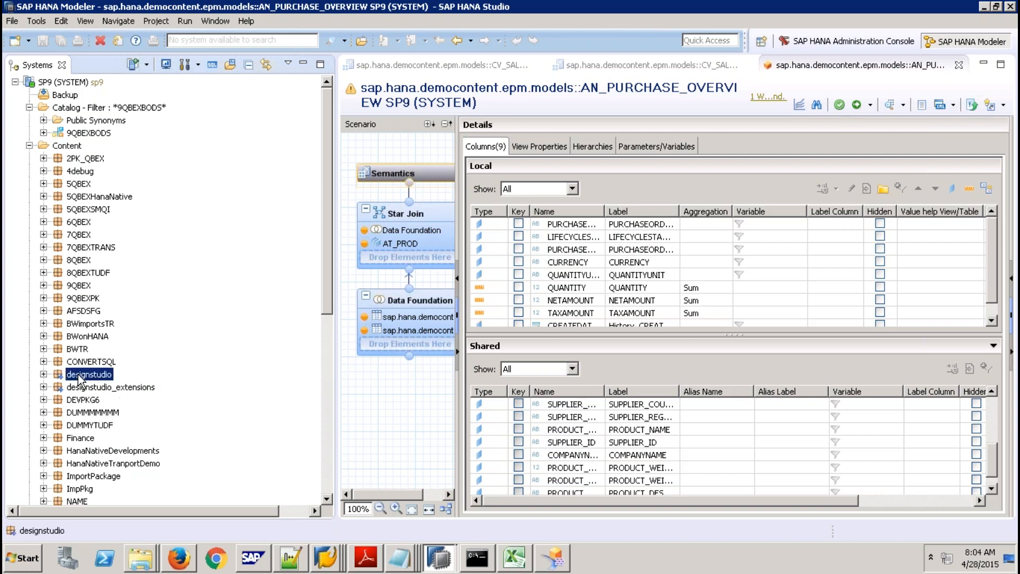
pyautogui.click(44, 374)
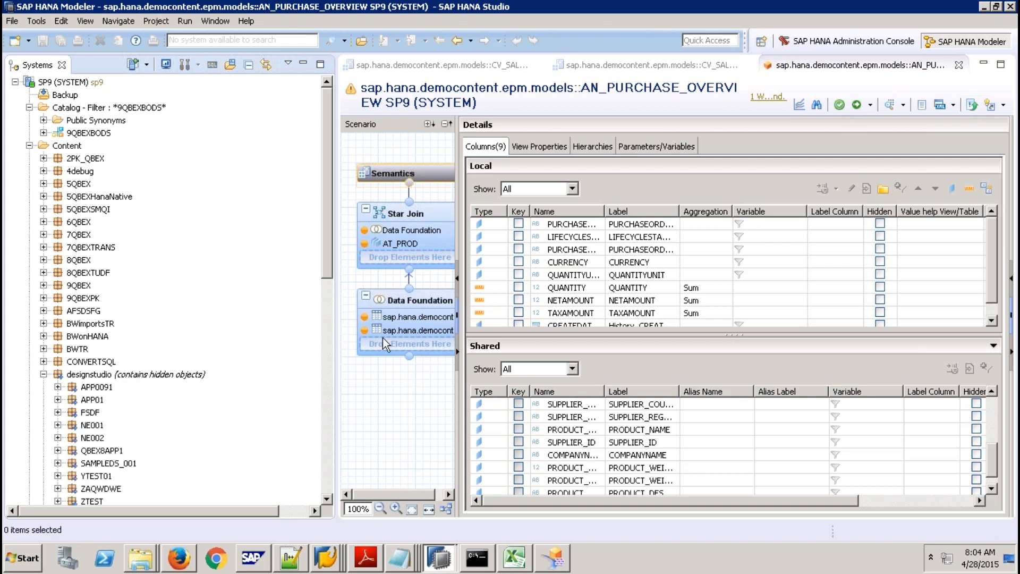
pyautogui.moveTo(326, 264); pyautogui.dragTo(323, 312)
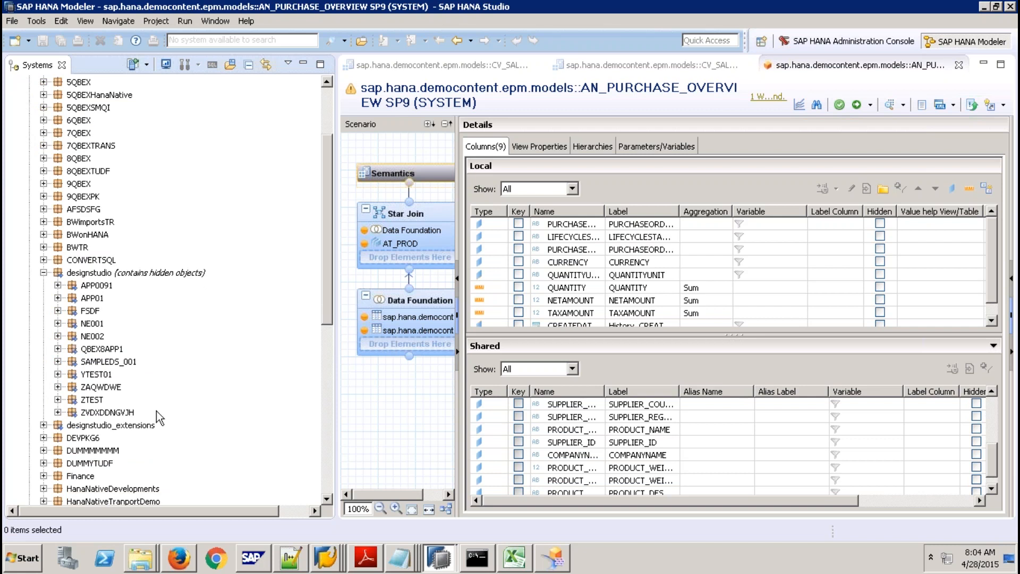
pyautogui.click(44, 425)
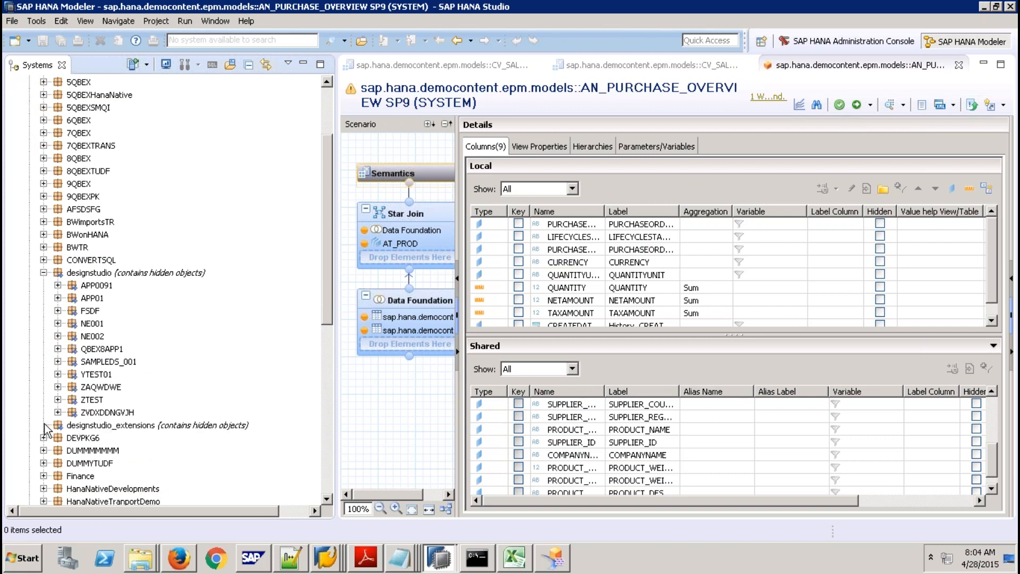
pyautogui.moveTo(571, 567)
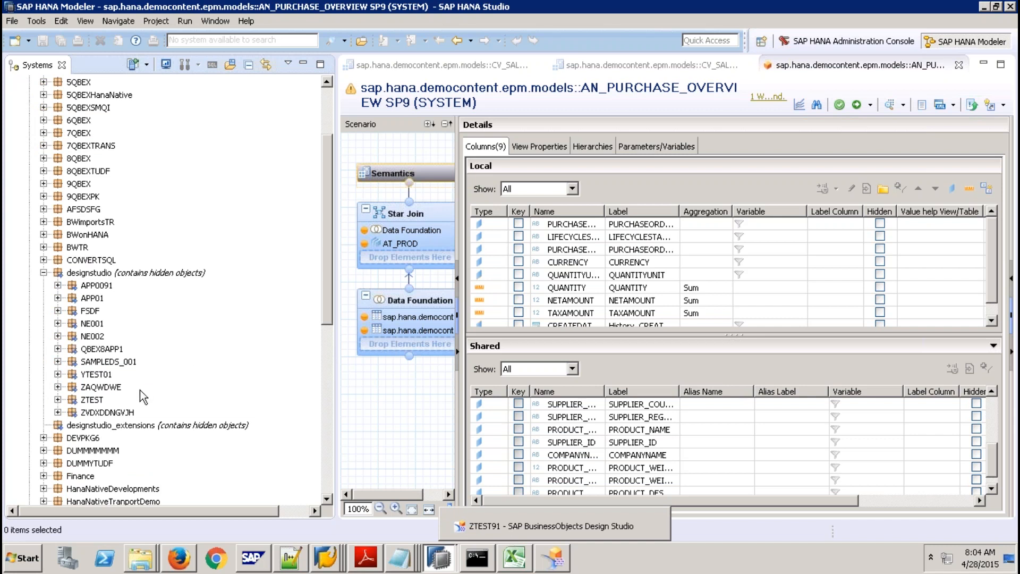
# Refresh the designstudio package, then expand and select the new ZTEST91 package.
pyautogui.rightClick(113, 274)
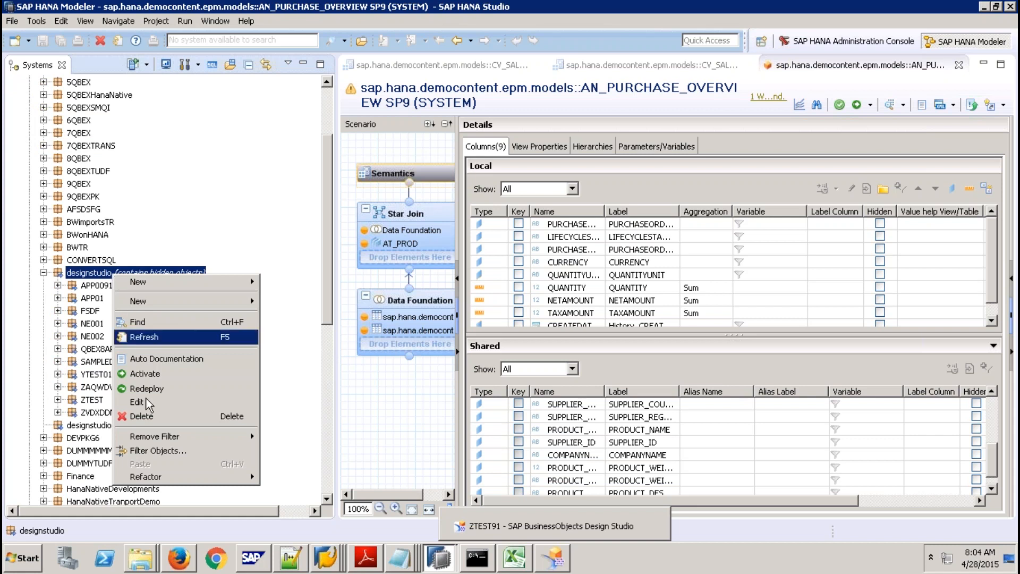
pyautogui.click(141, 339)
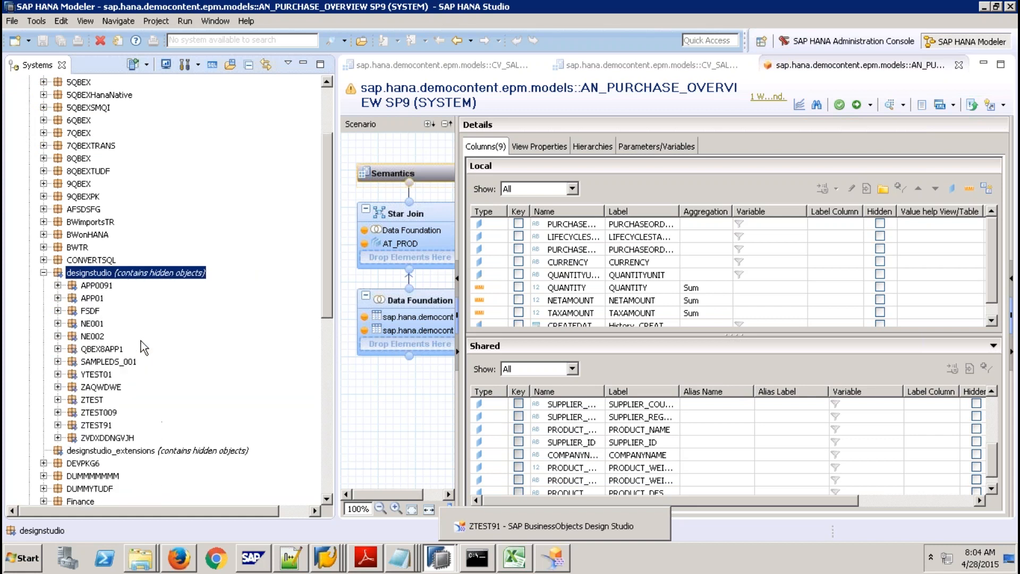
pyautogui.click(94, 428)
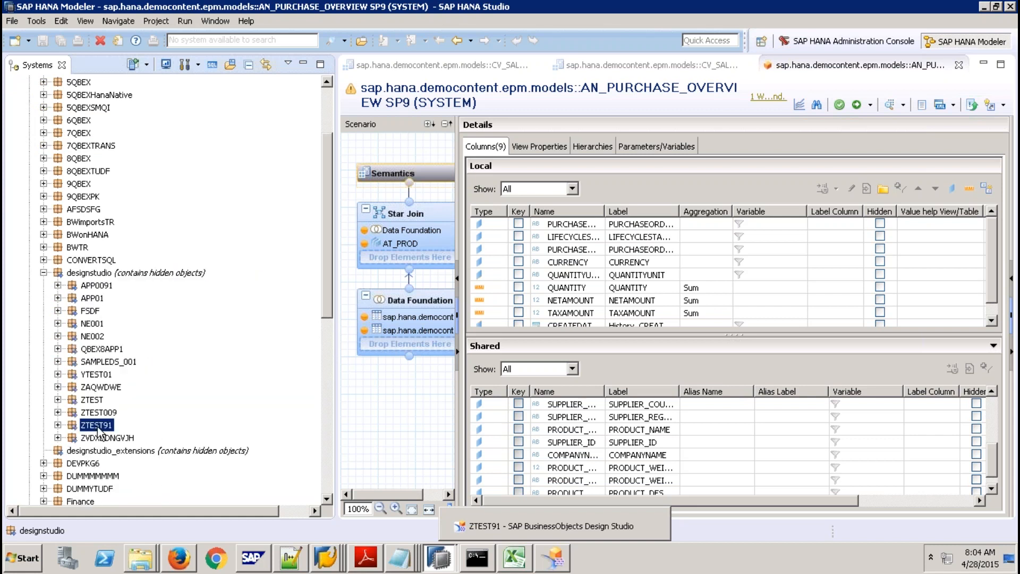
pyautogui.click(58, 425)
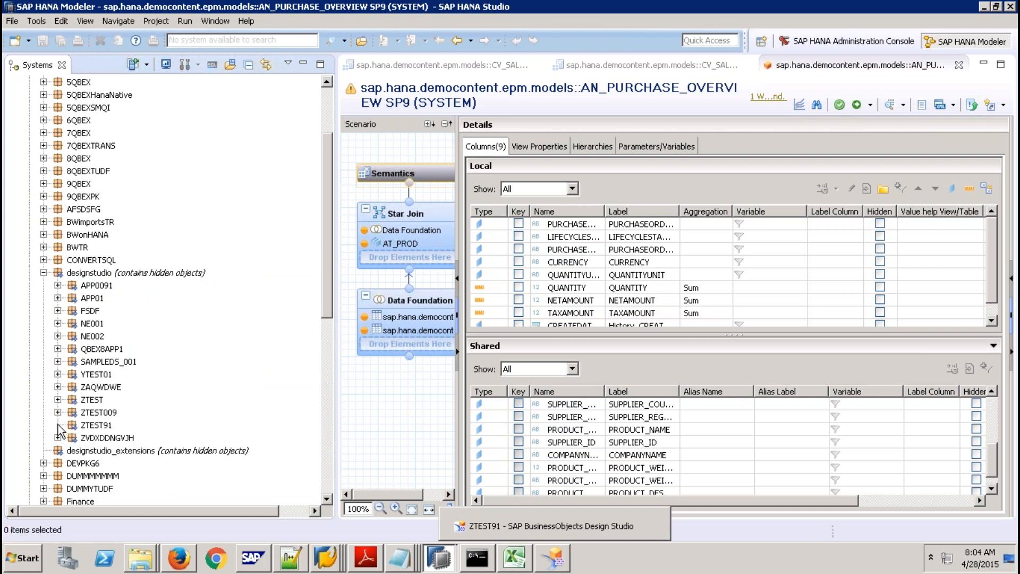
pyautogui.click(116, 431)
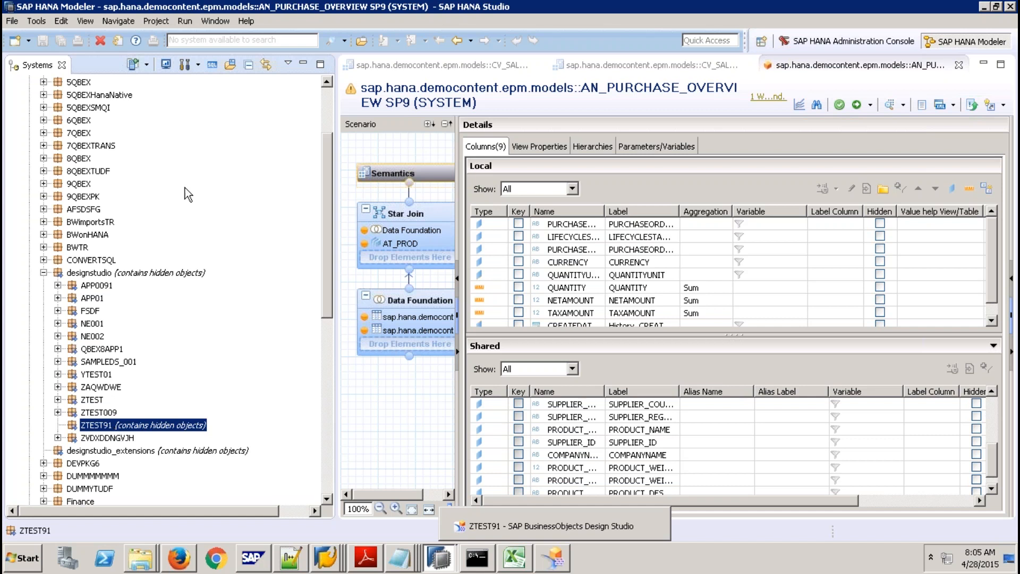
pyautogui.moveTo(575, 10)
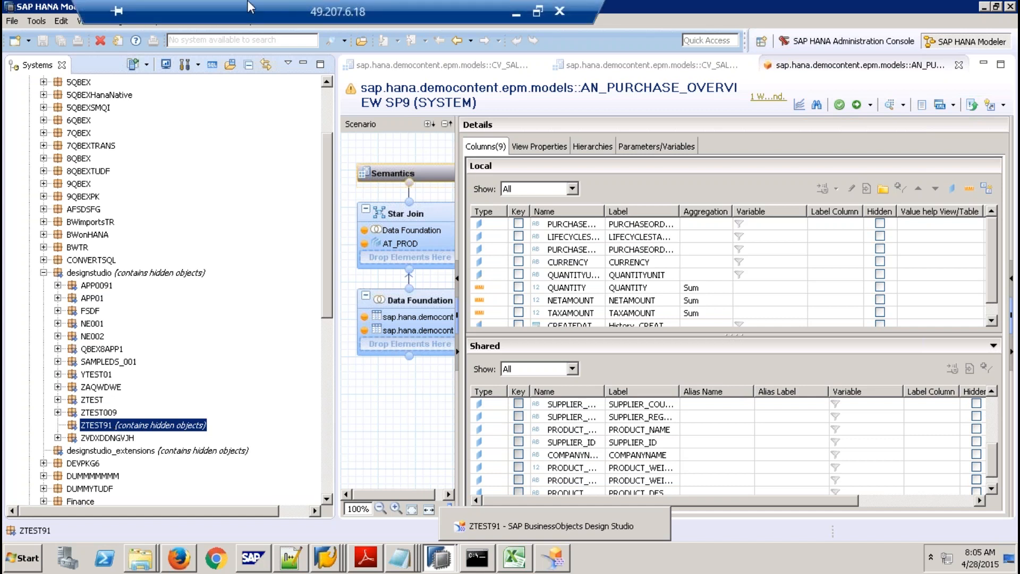
# Return to the ZTEST91 dashboard in Design Studio and choose Execute on SAP HANA.
pyautogui.moveTo(248, 2); pyautogui.dragTo(355, 44)
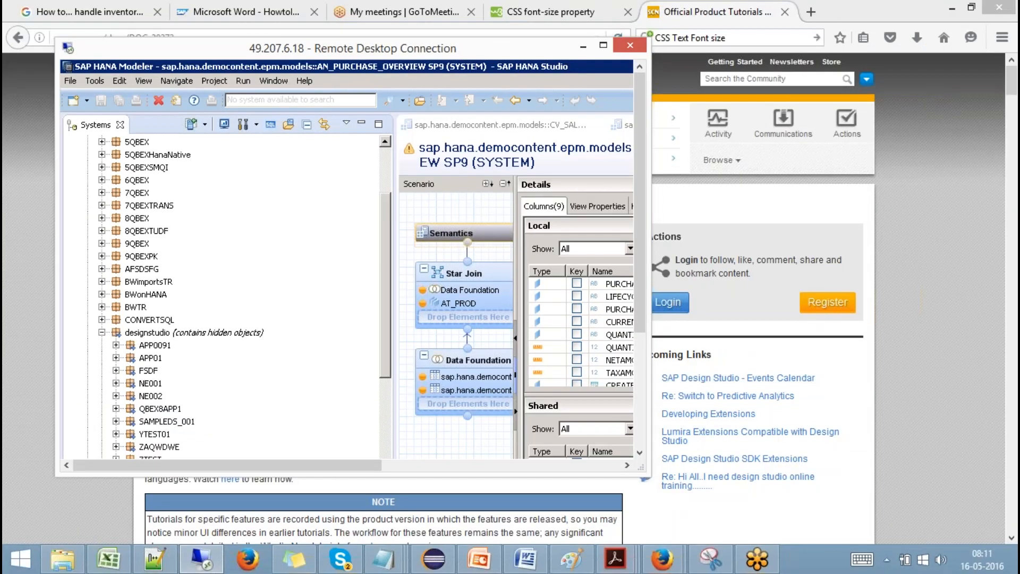
pyautogui.click(604, 45)
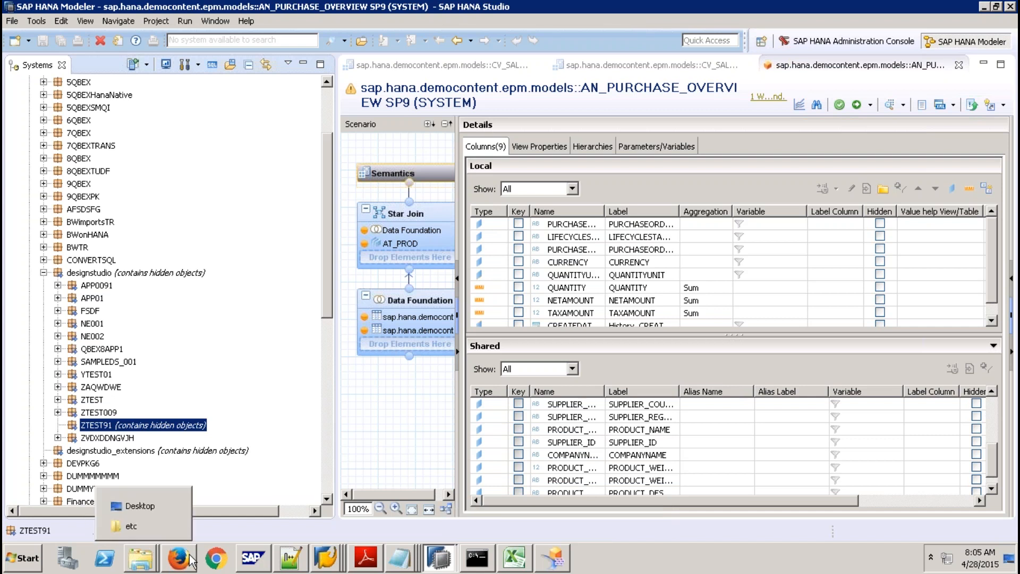
pyautogui.click(553, 558)
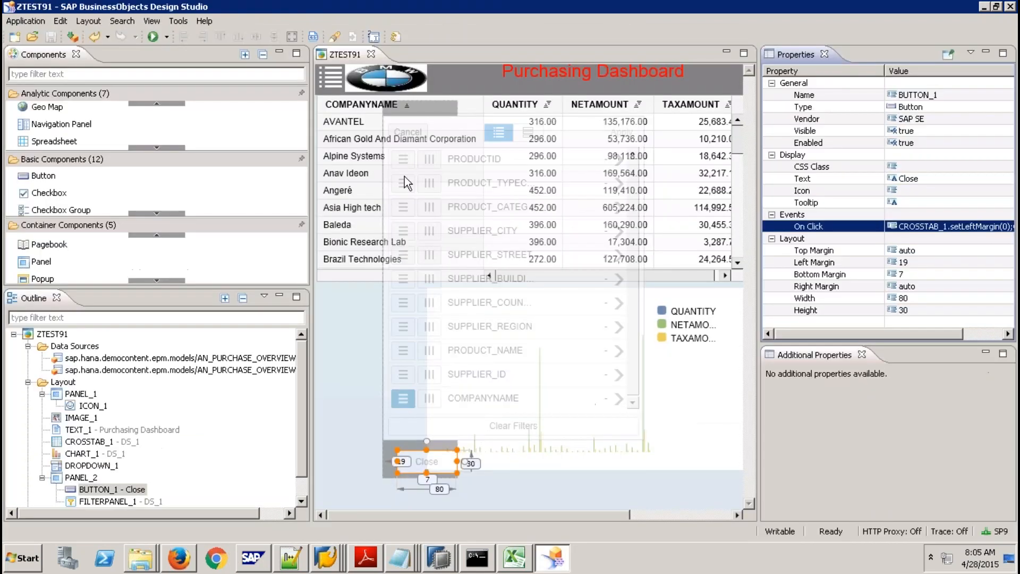
pyautogui.click(168, 37)
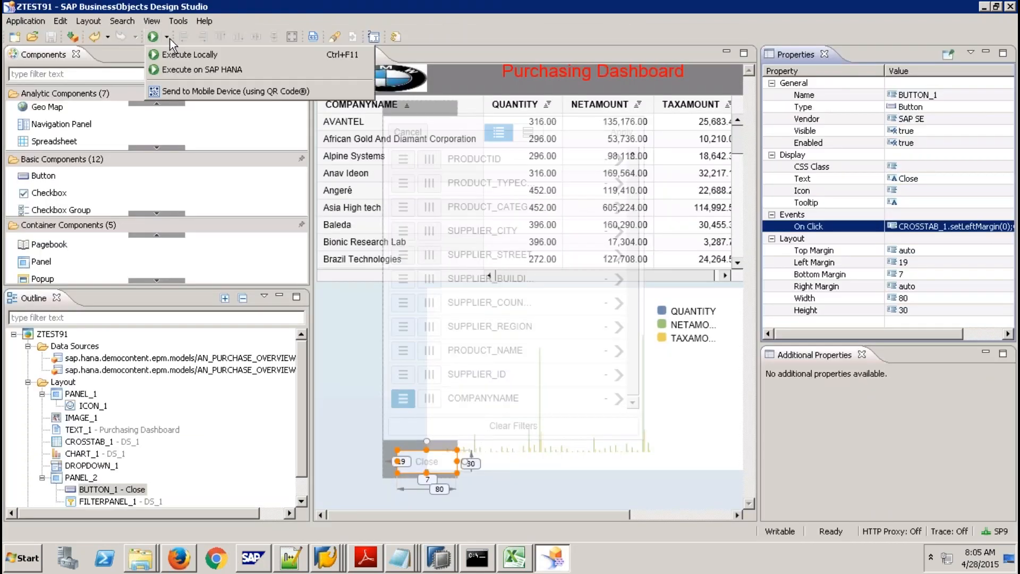
pyautogui.click(191, 73)
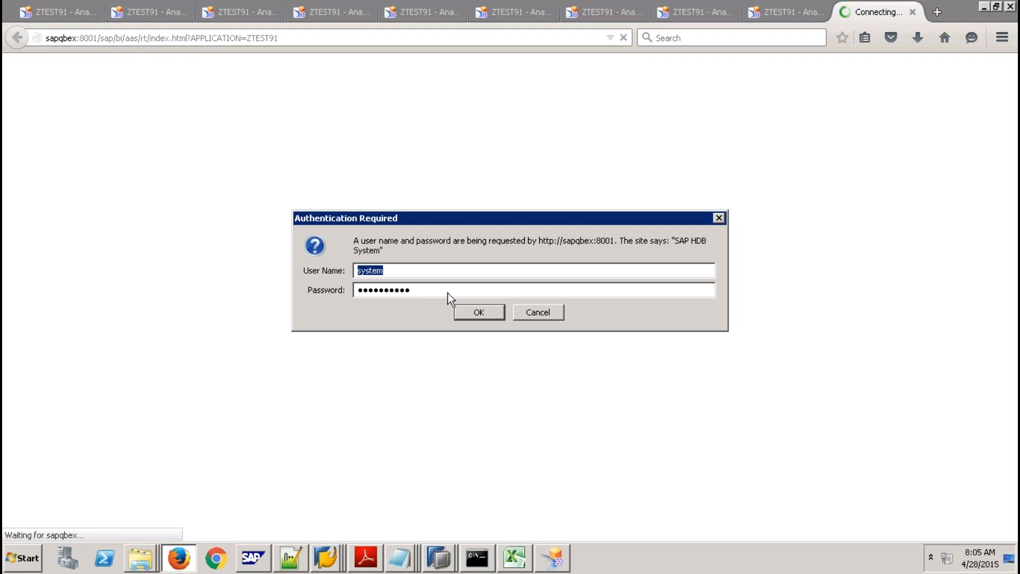
# Submit the HANA user name and password in Firefox's Authentication Required dialog.
pyautogui.click(479, 313)
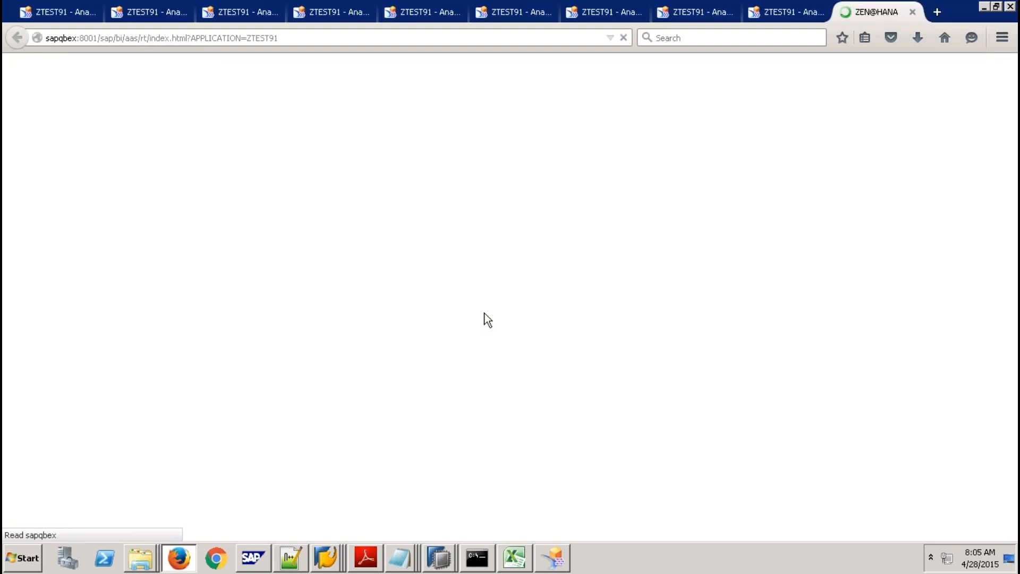